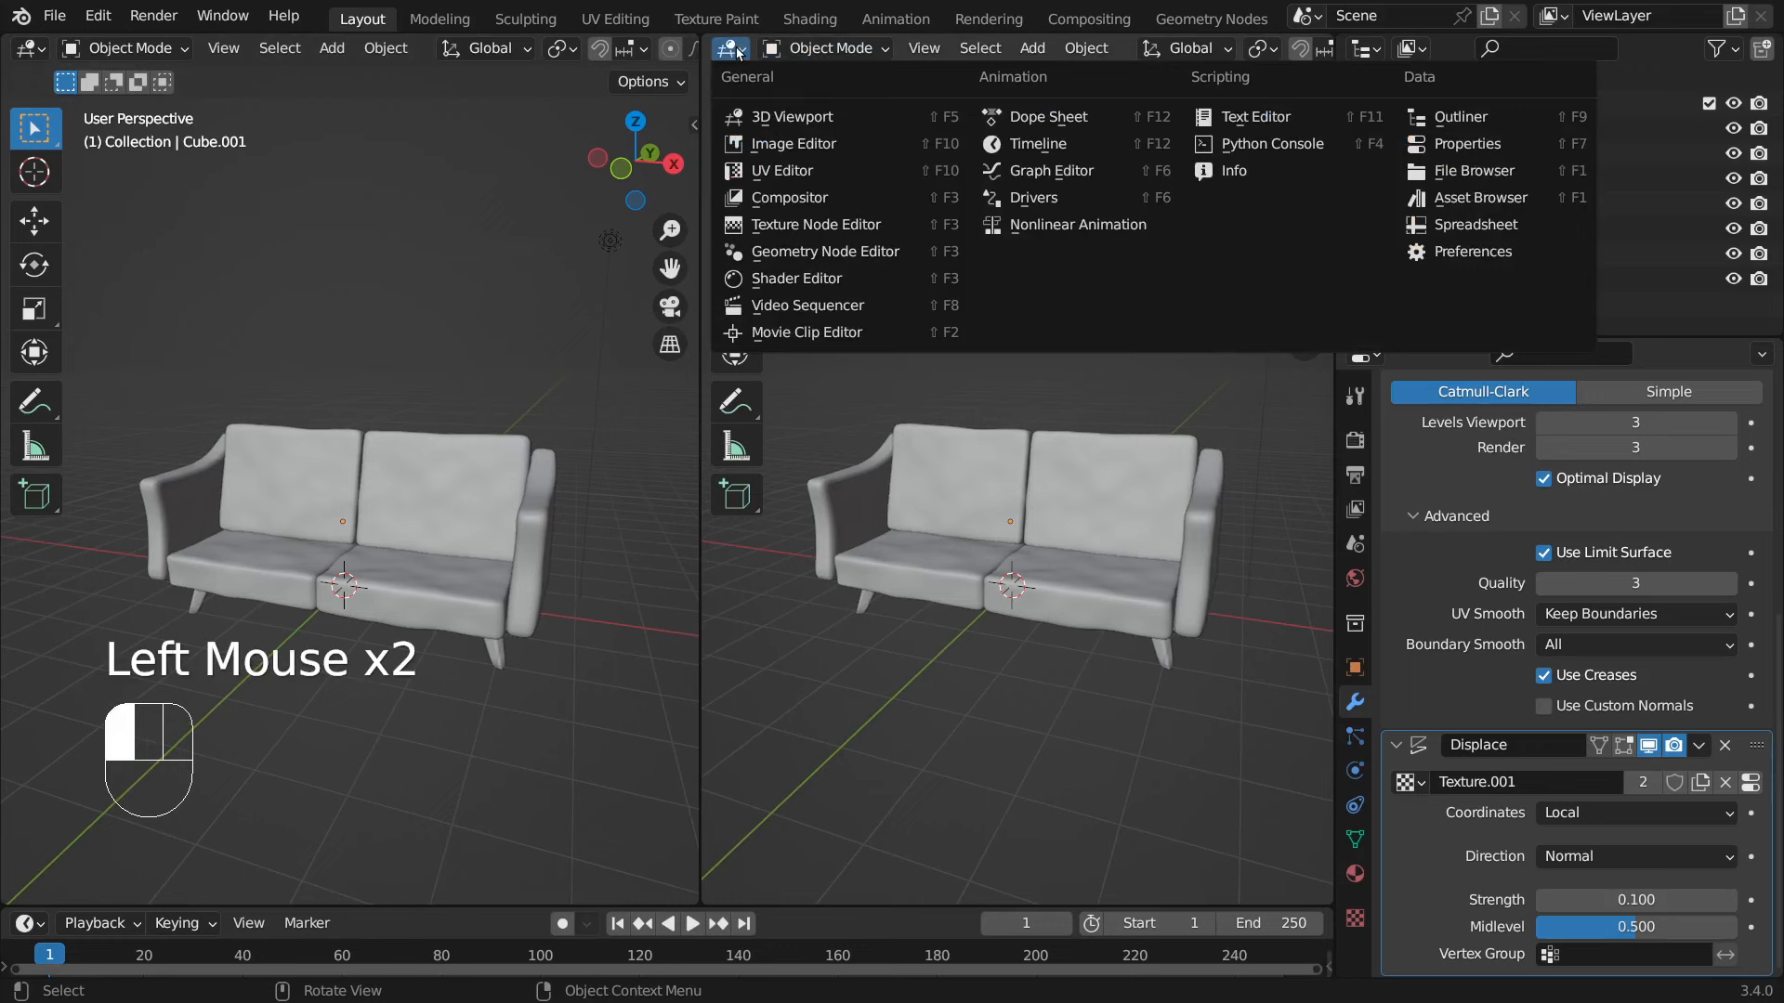
# - Turn the second 3D viewport into a Shader Editor, narrow its sidebar and bring the Principled BSDF node into view
pyautogui.click(819, 279)
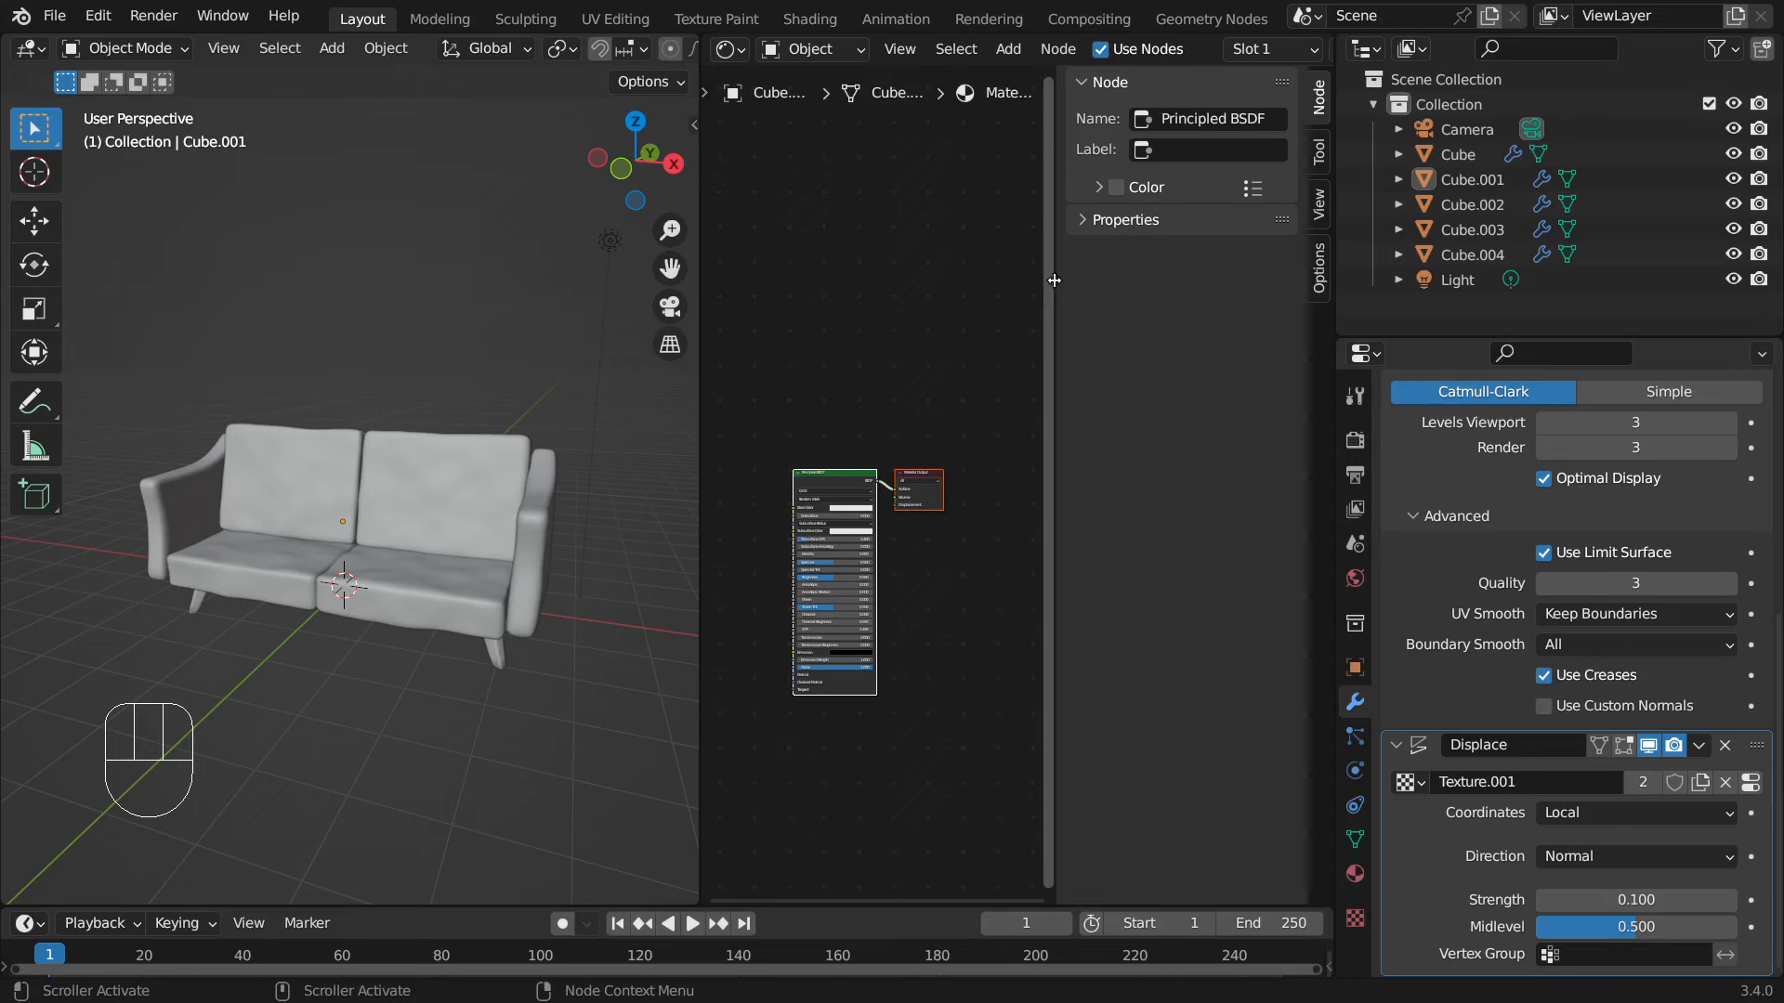
pyautogui.moveTo(1052, 281); pyautogui.dragTo(1126, 282)
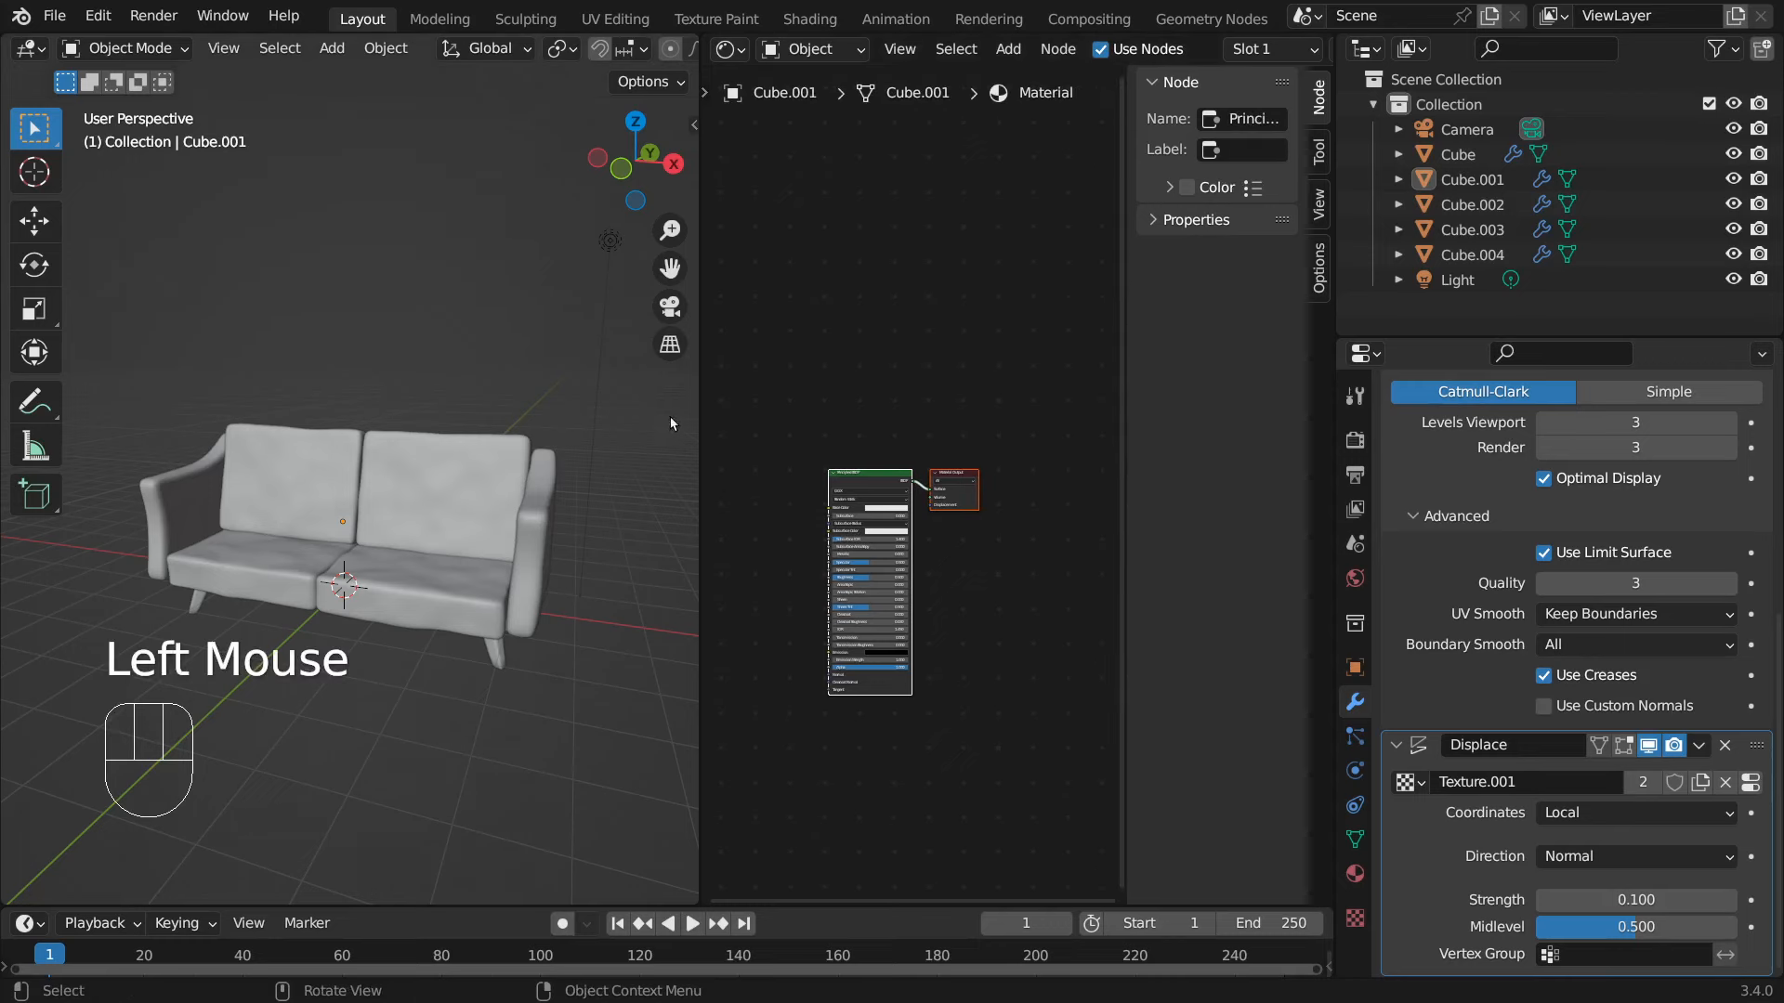
pyautogui.scroll(-3, 979, 546)
pyautogui.scroll(5, 979, 546)
pyautogui.scroll(2, 974, 546)
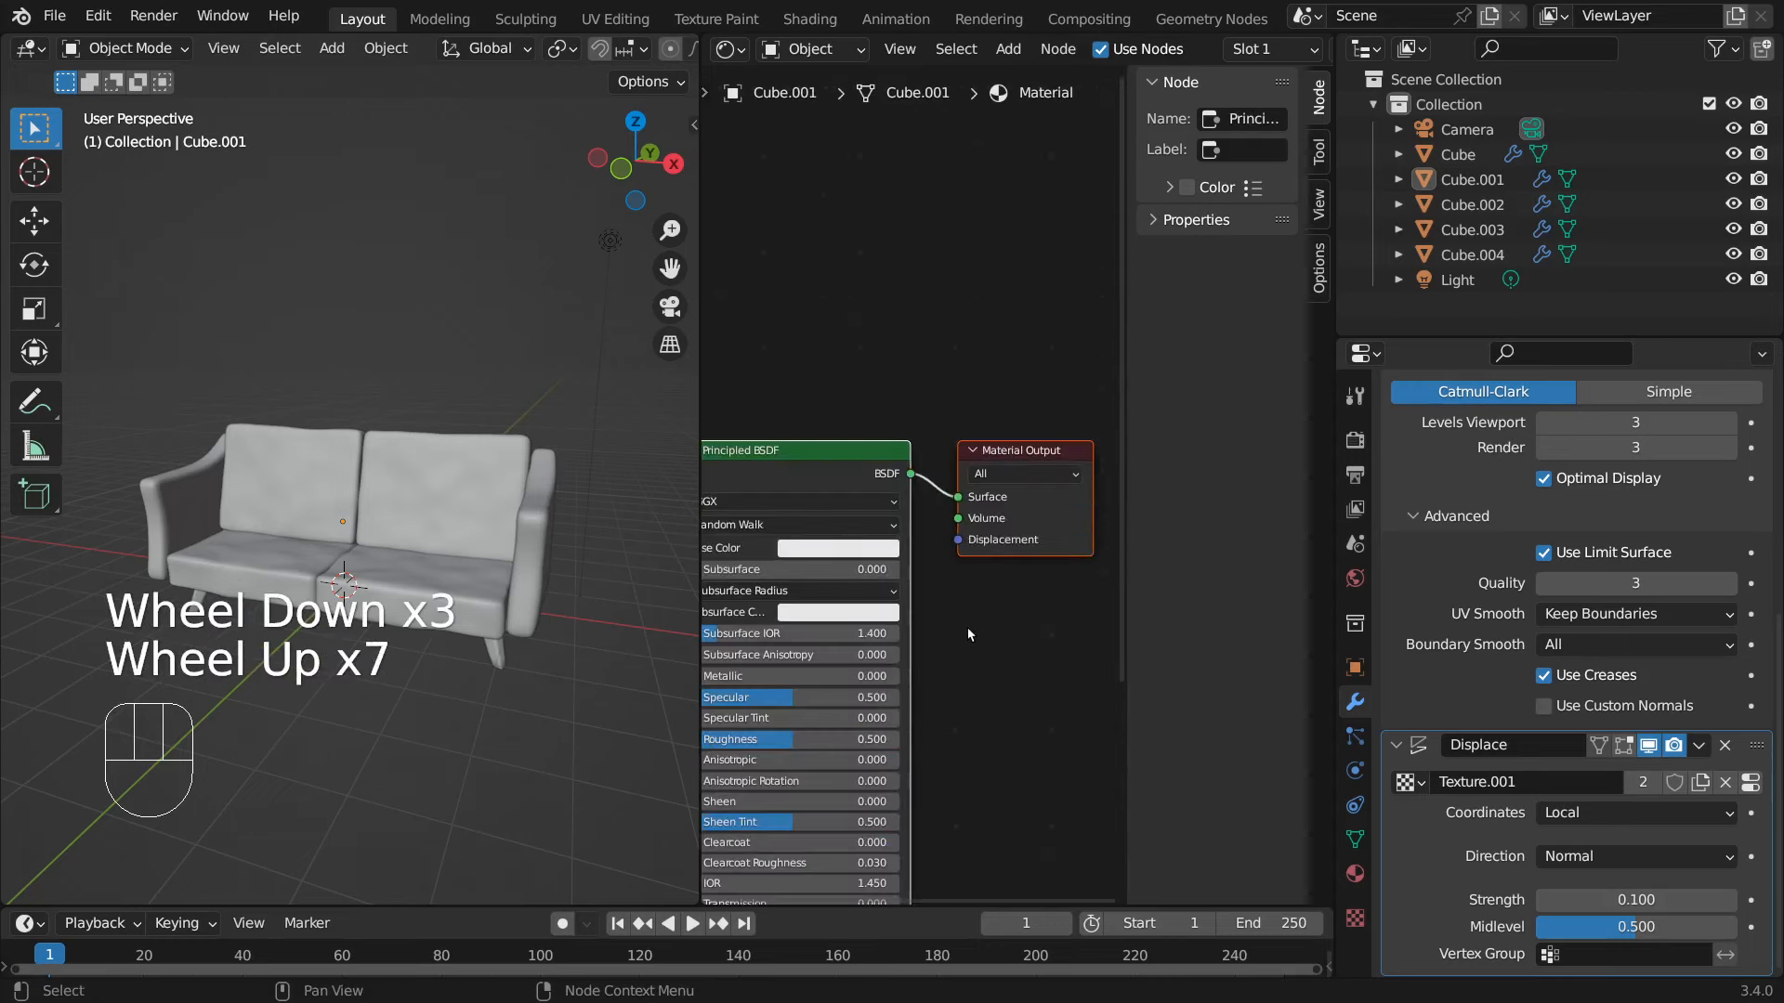
pyautogui.scroll(2, 969, 558)
pyautogui.moveTo(969, 554); pyautogui.dragTo(1069, 484, button='middle')
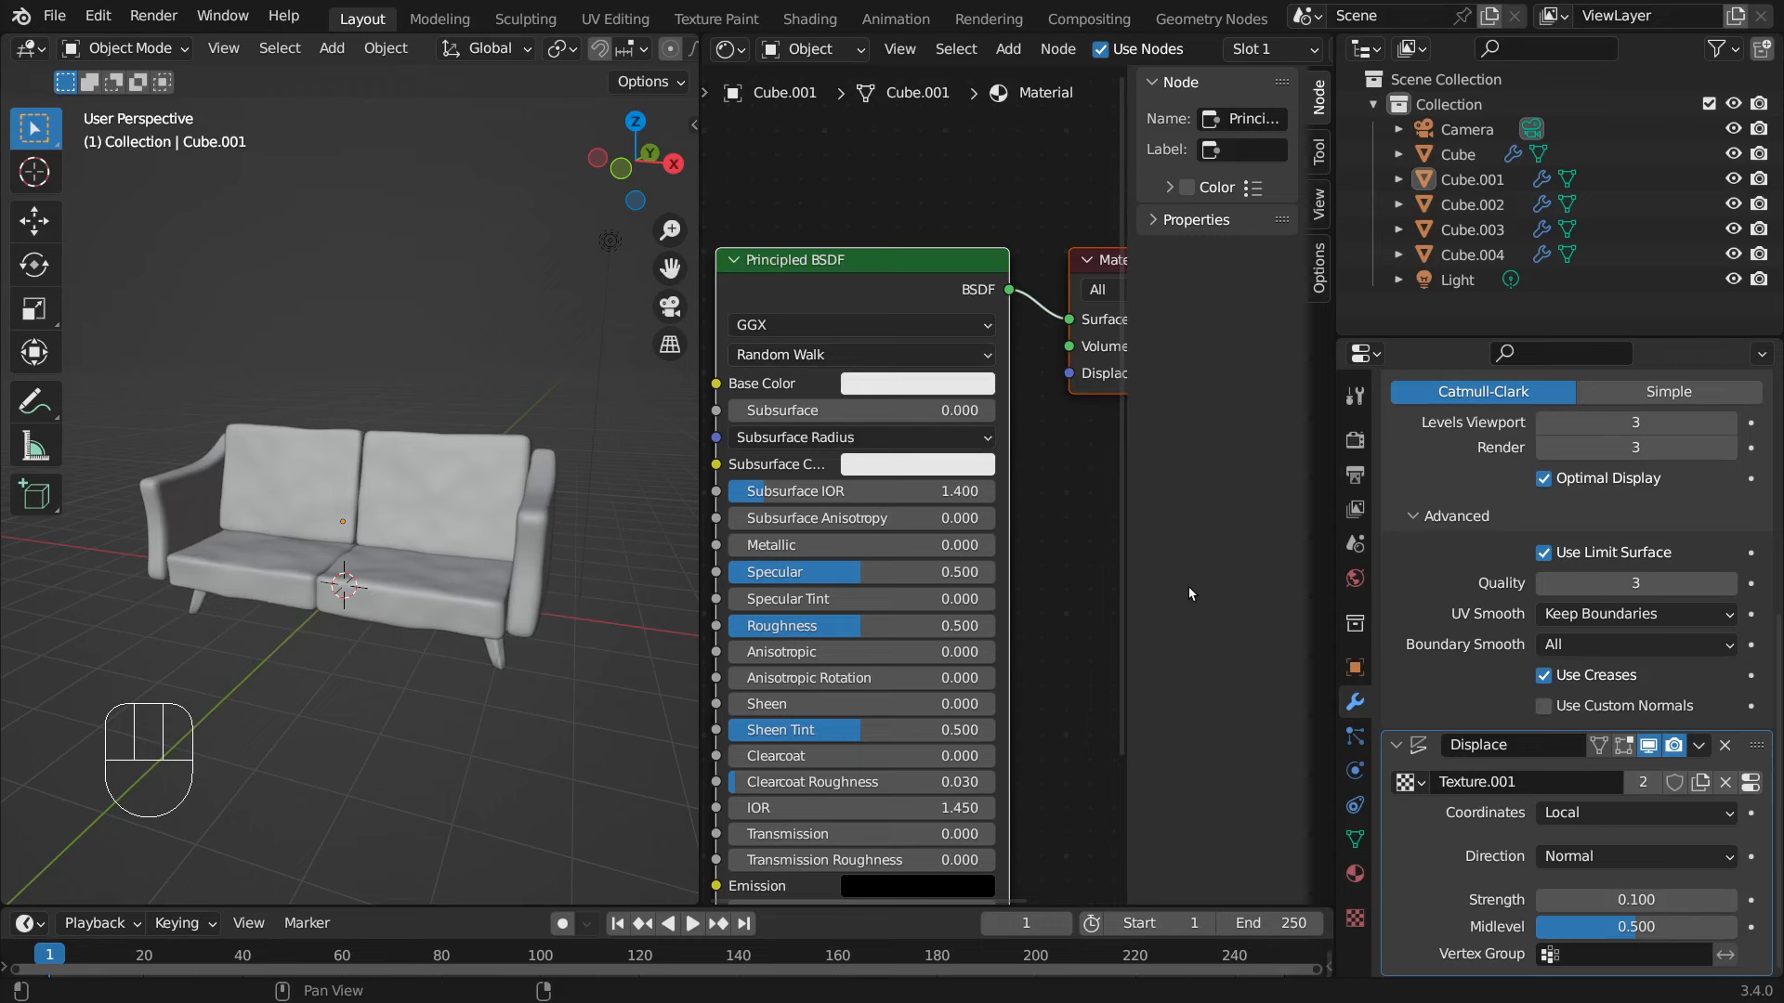
# - Select the sofa's back cushions and show their material slots and settings
pyautogui.click(1324, 595)
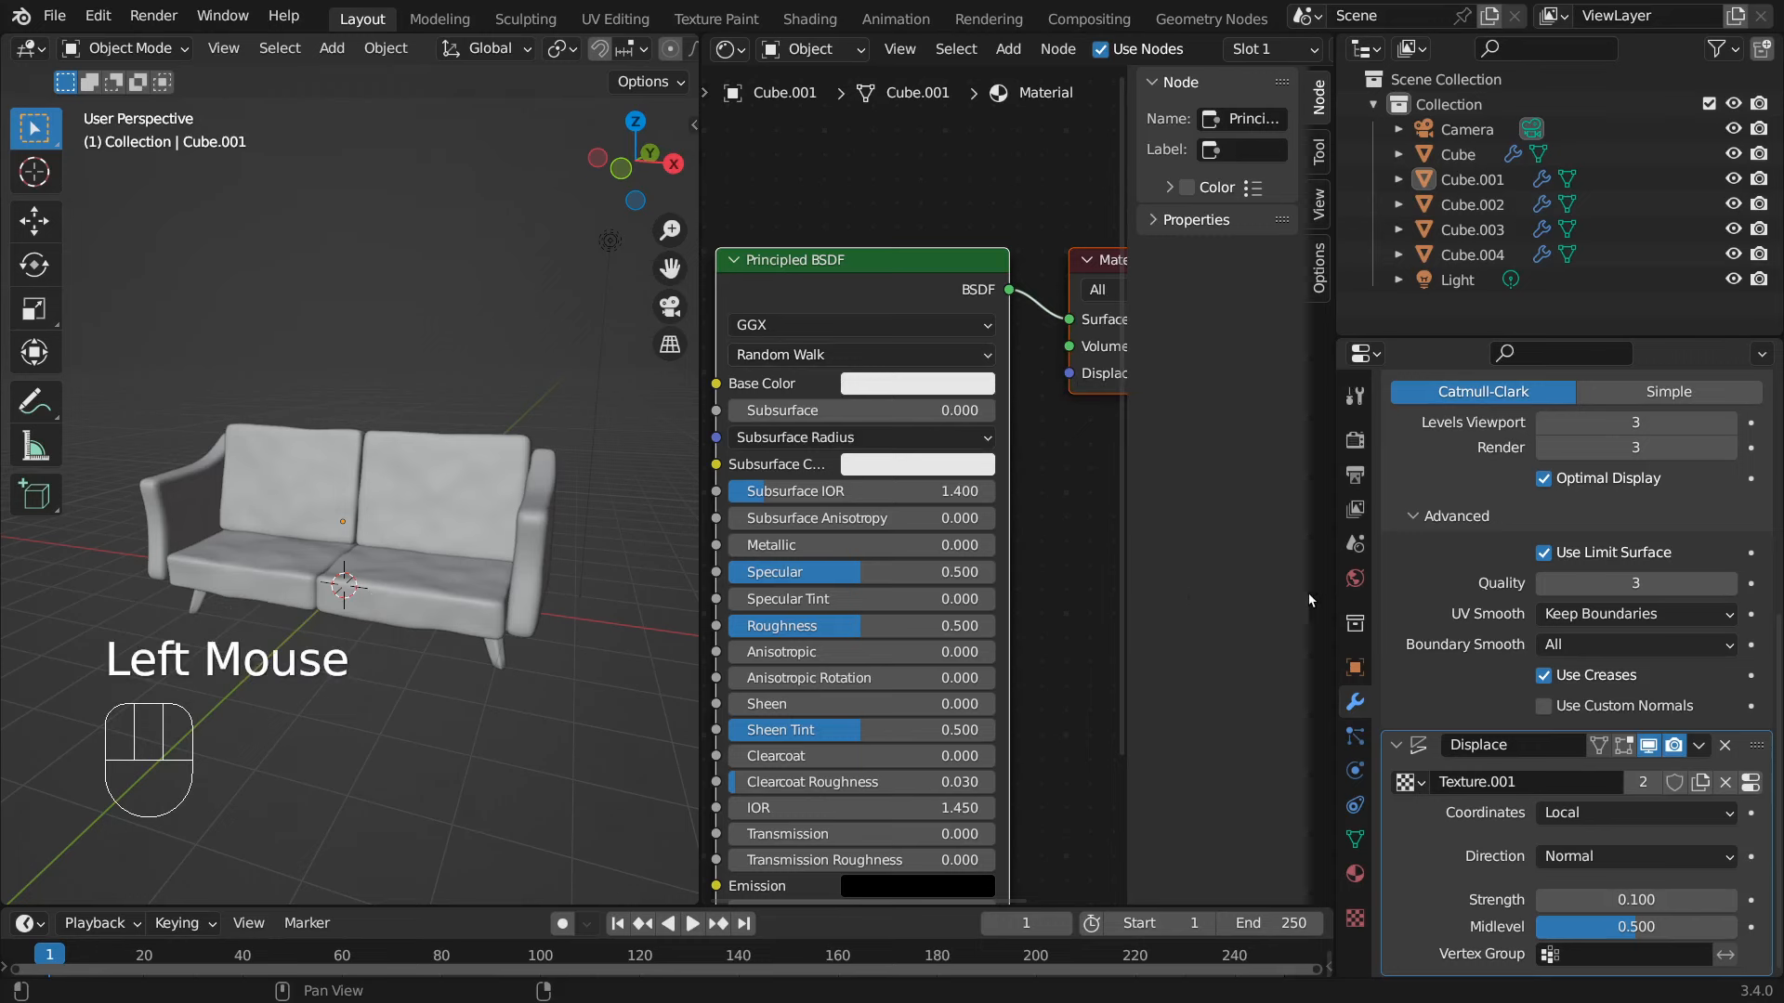
pyautogui.click(1369, 597)
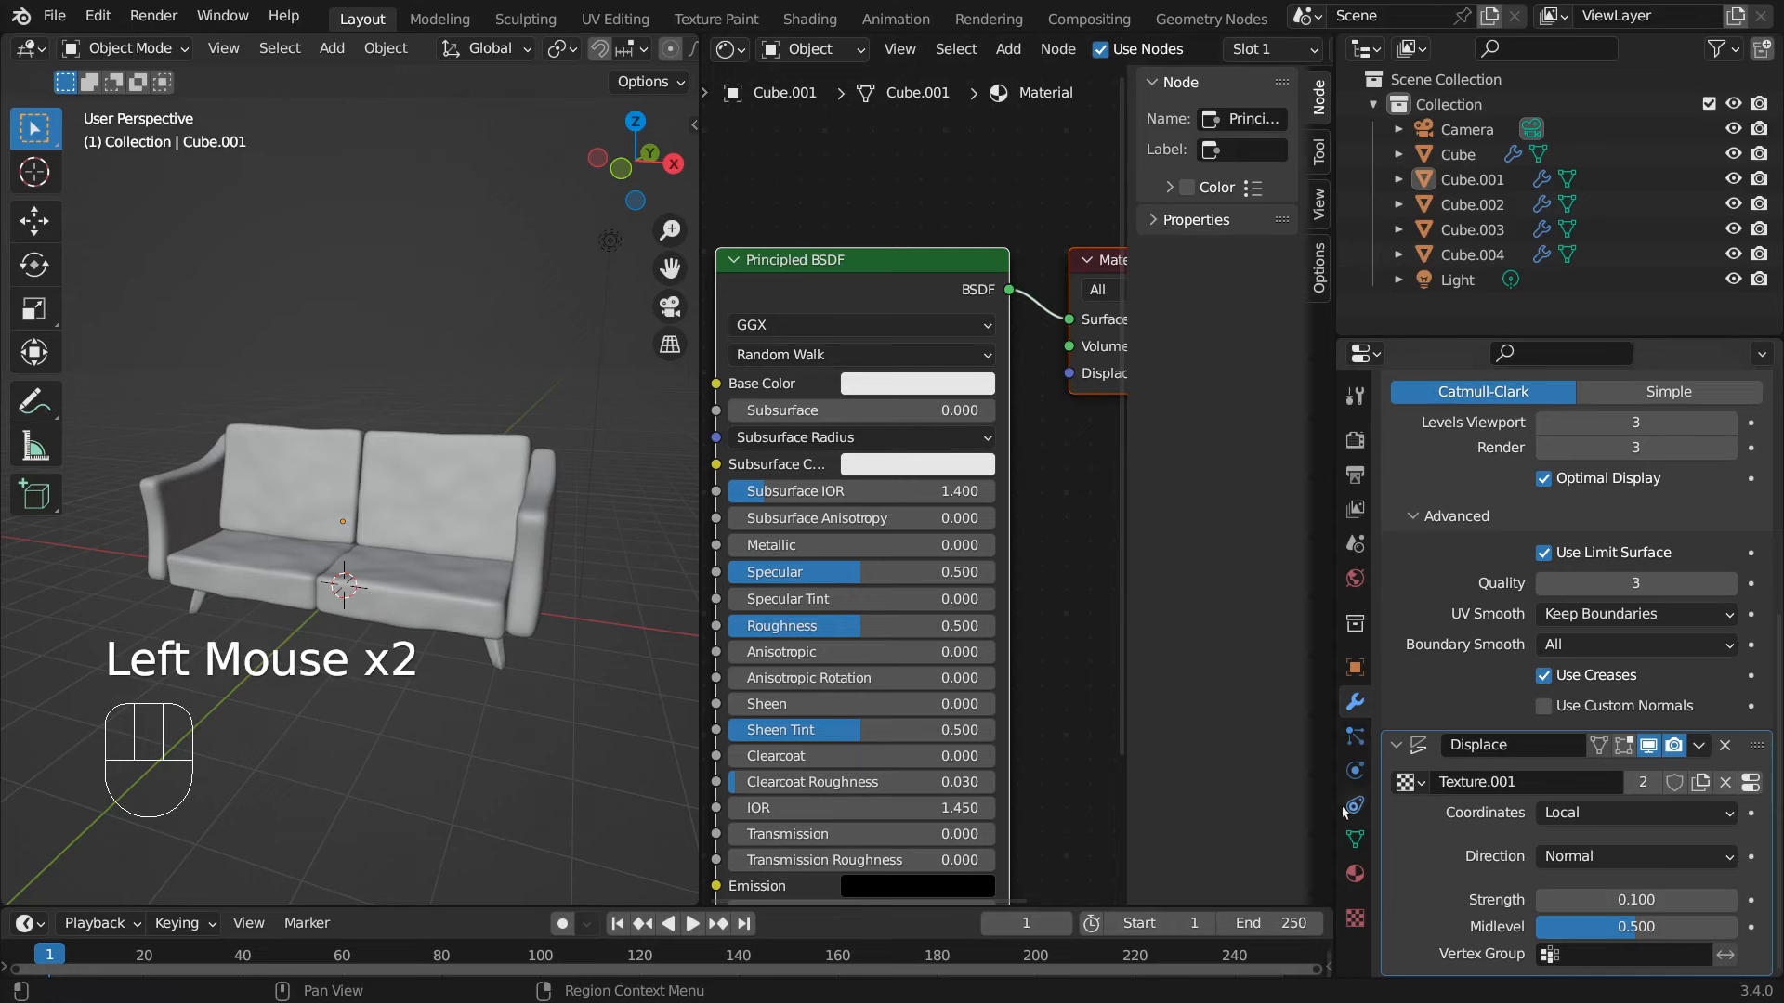
pyautogui.click(1362, 876)
pyautogui.click(1360, 877)
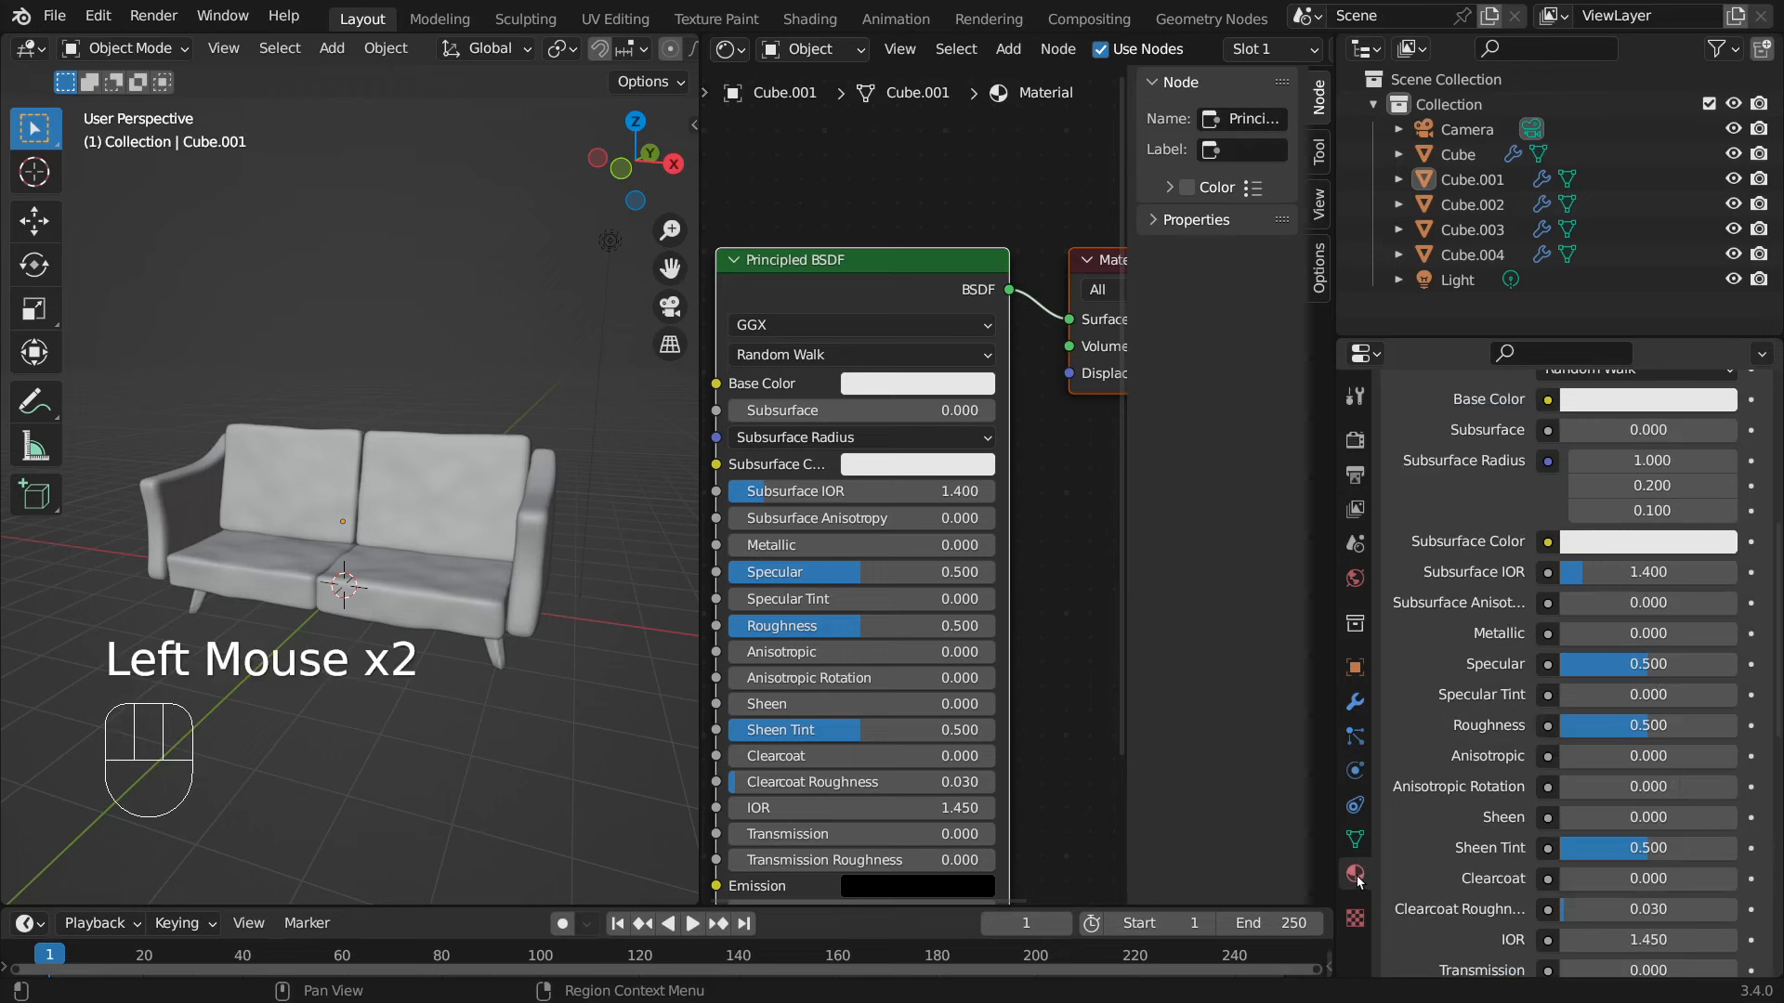
pyautogui.click(442, 526)
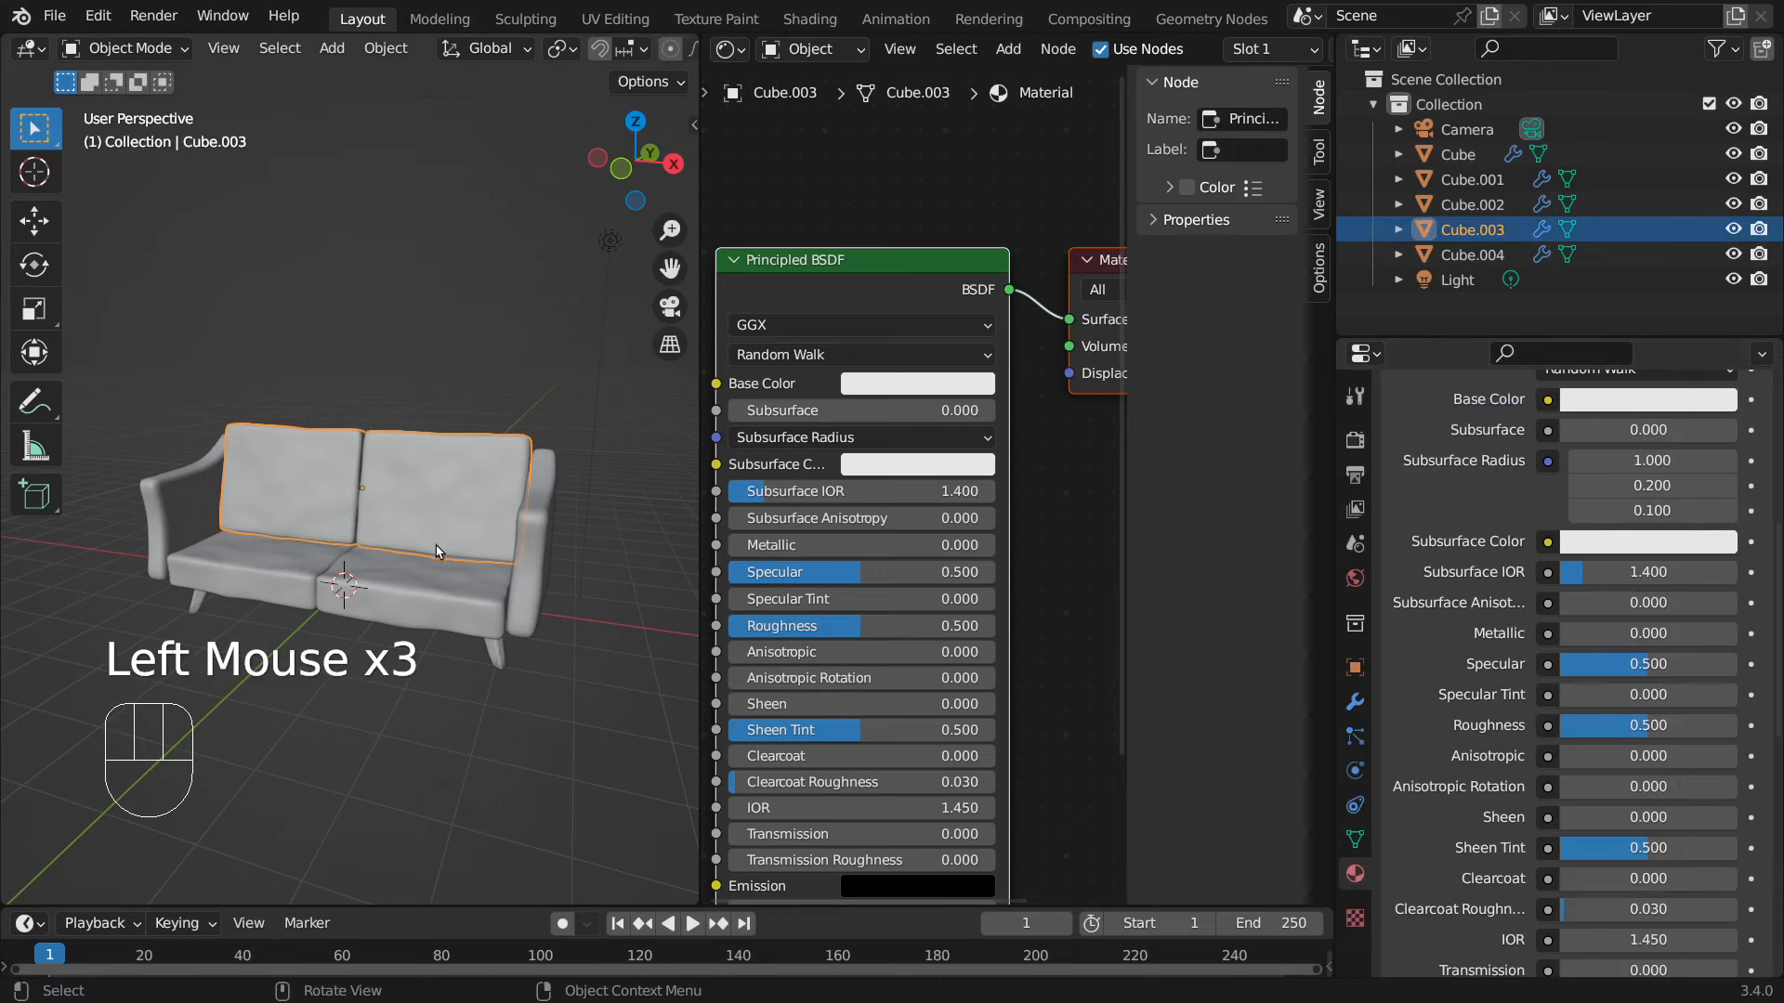
pyautogui.click(1358, 875)
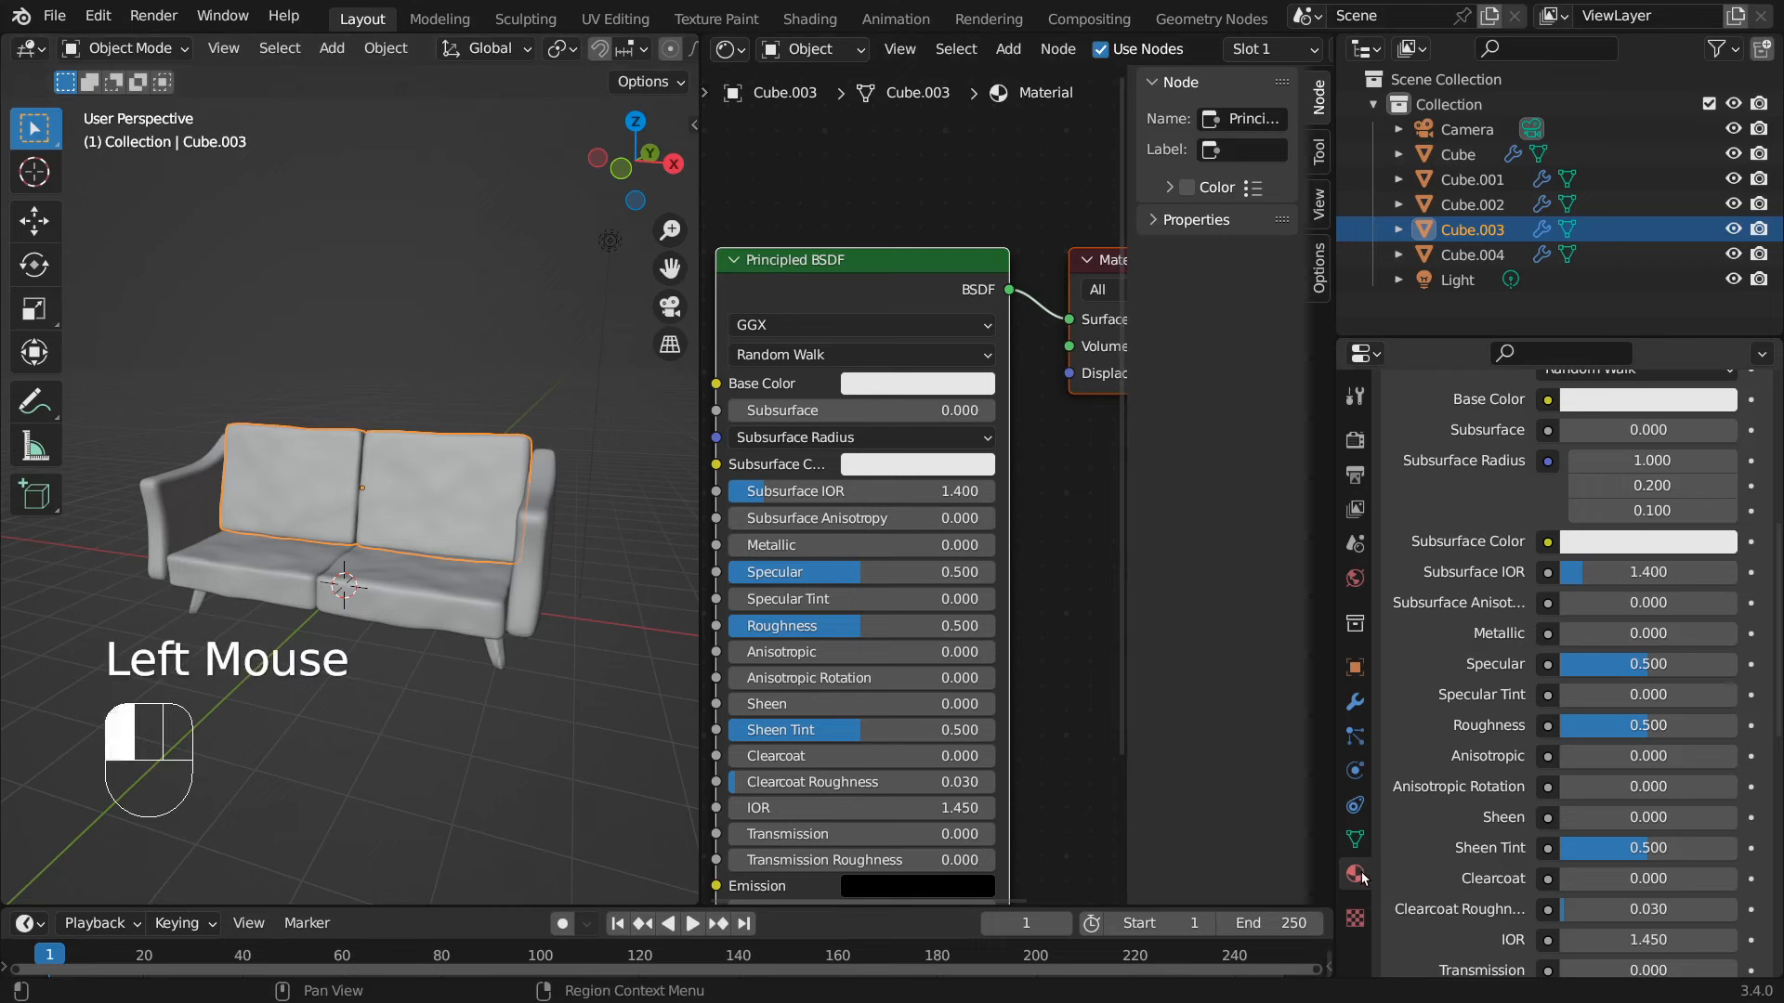
pyautogui.click(1361, 879)
pyautogui.scroll(5, 1483, 543)
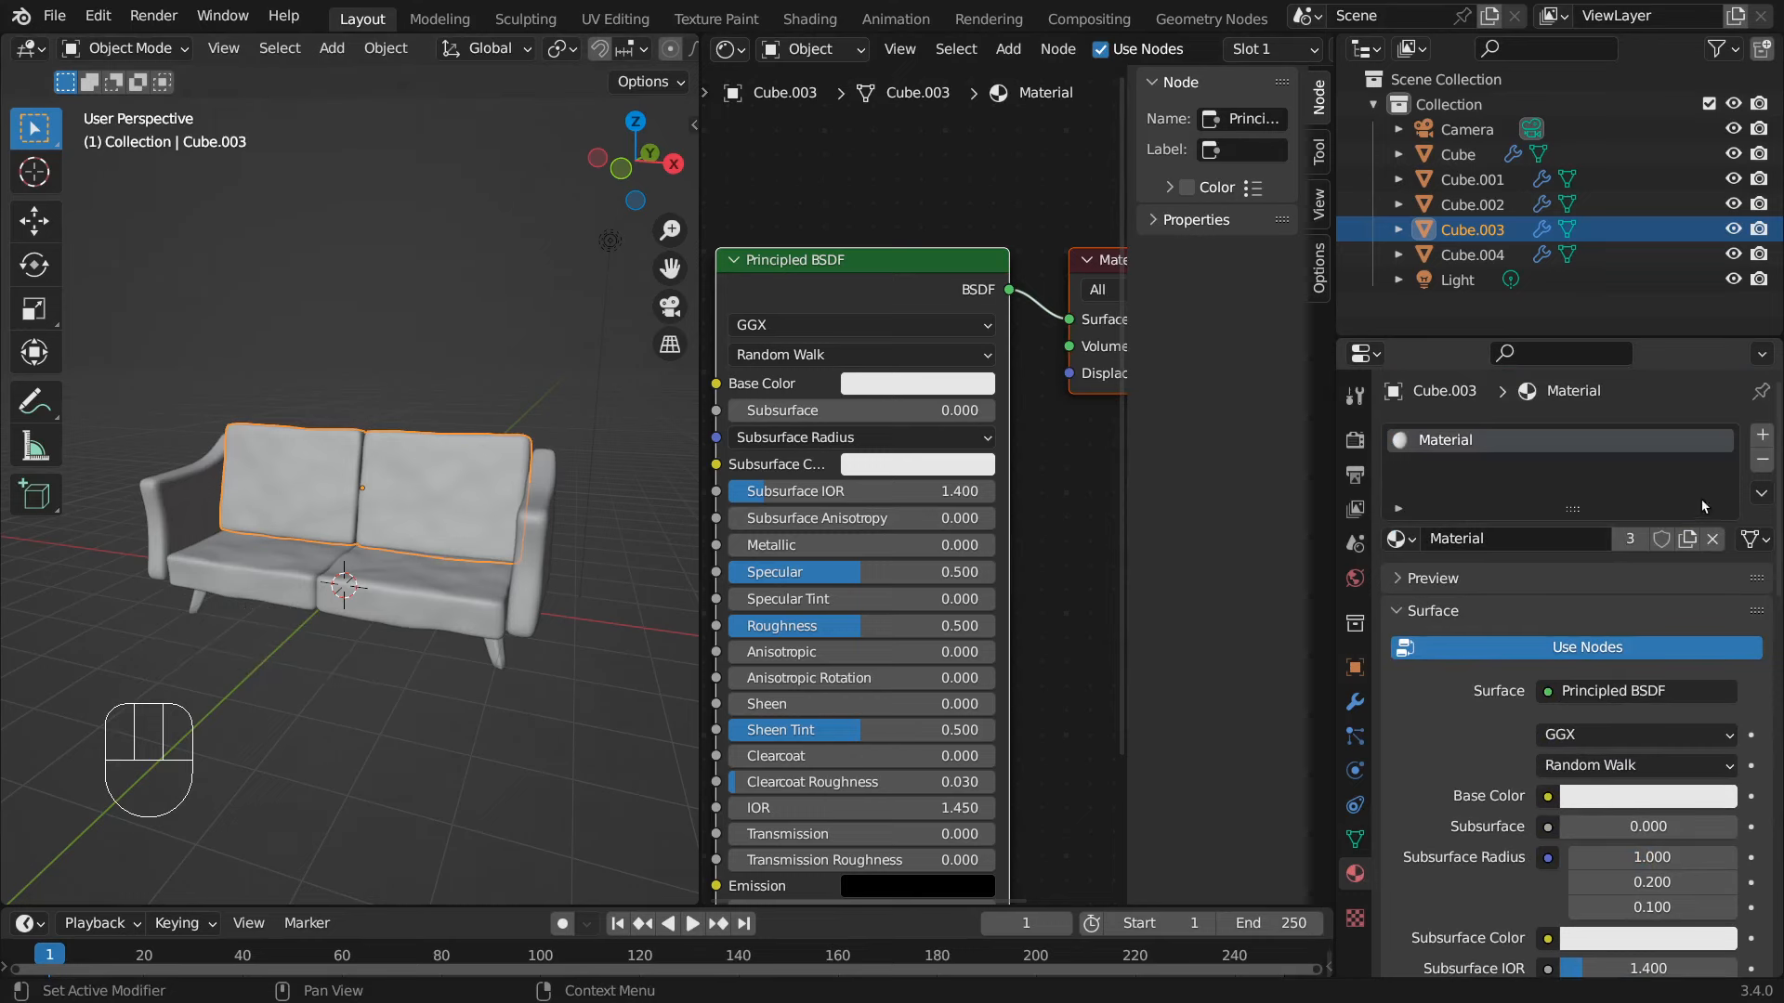
# - Add a second material slot to the back cushions with a new material named "couch material"
pyautogui.click(1759, 437)
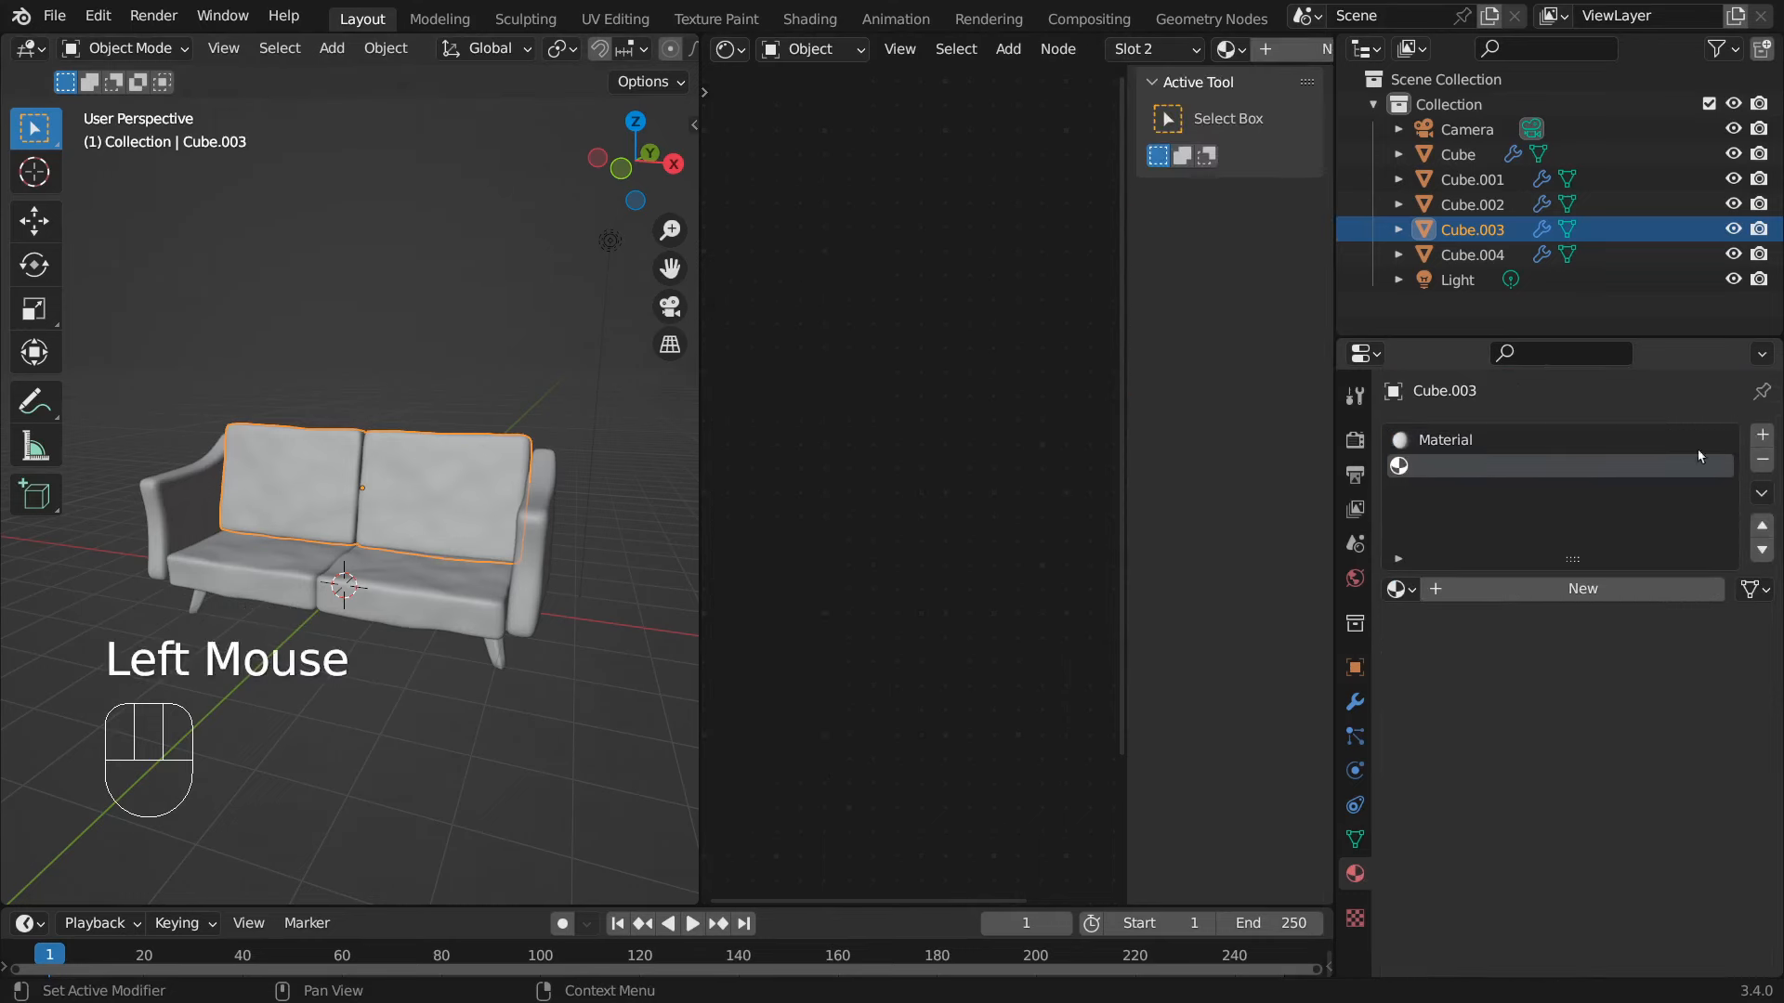
pyautogui.click(1524, 470)
pyautogui.click(1524, 470)
pyautogui.click(1557, 595)
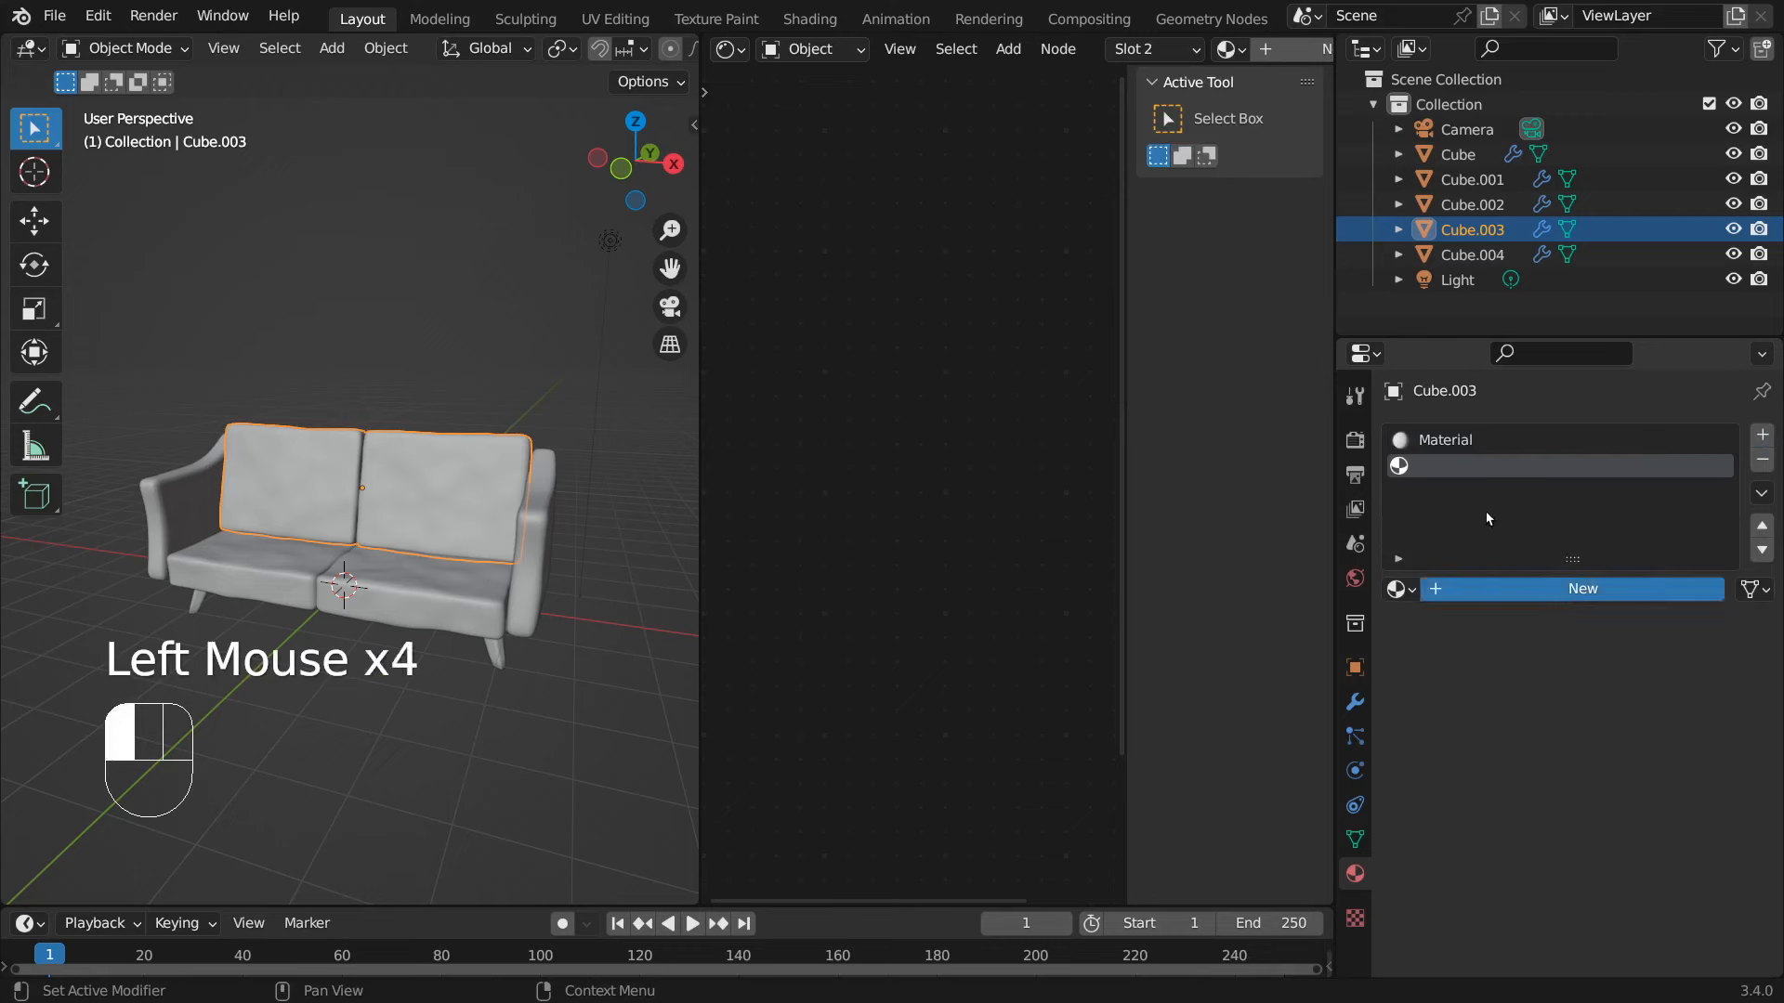
pyautogui.doubleClick(1492, 464)
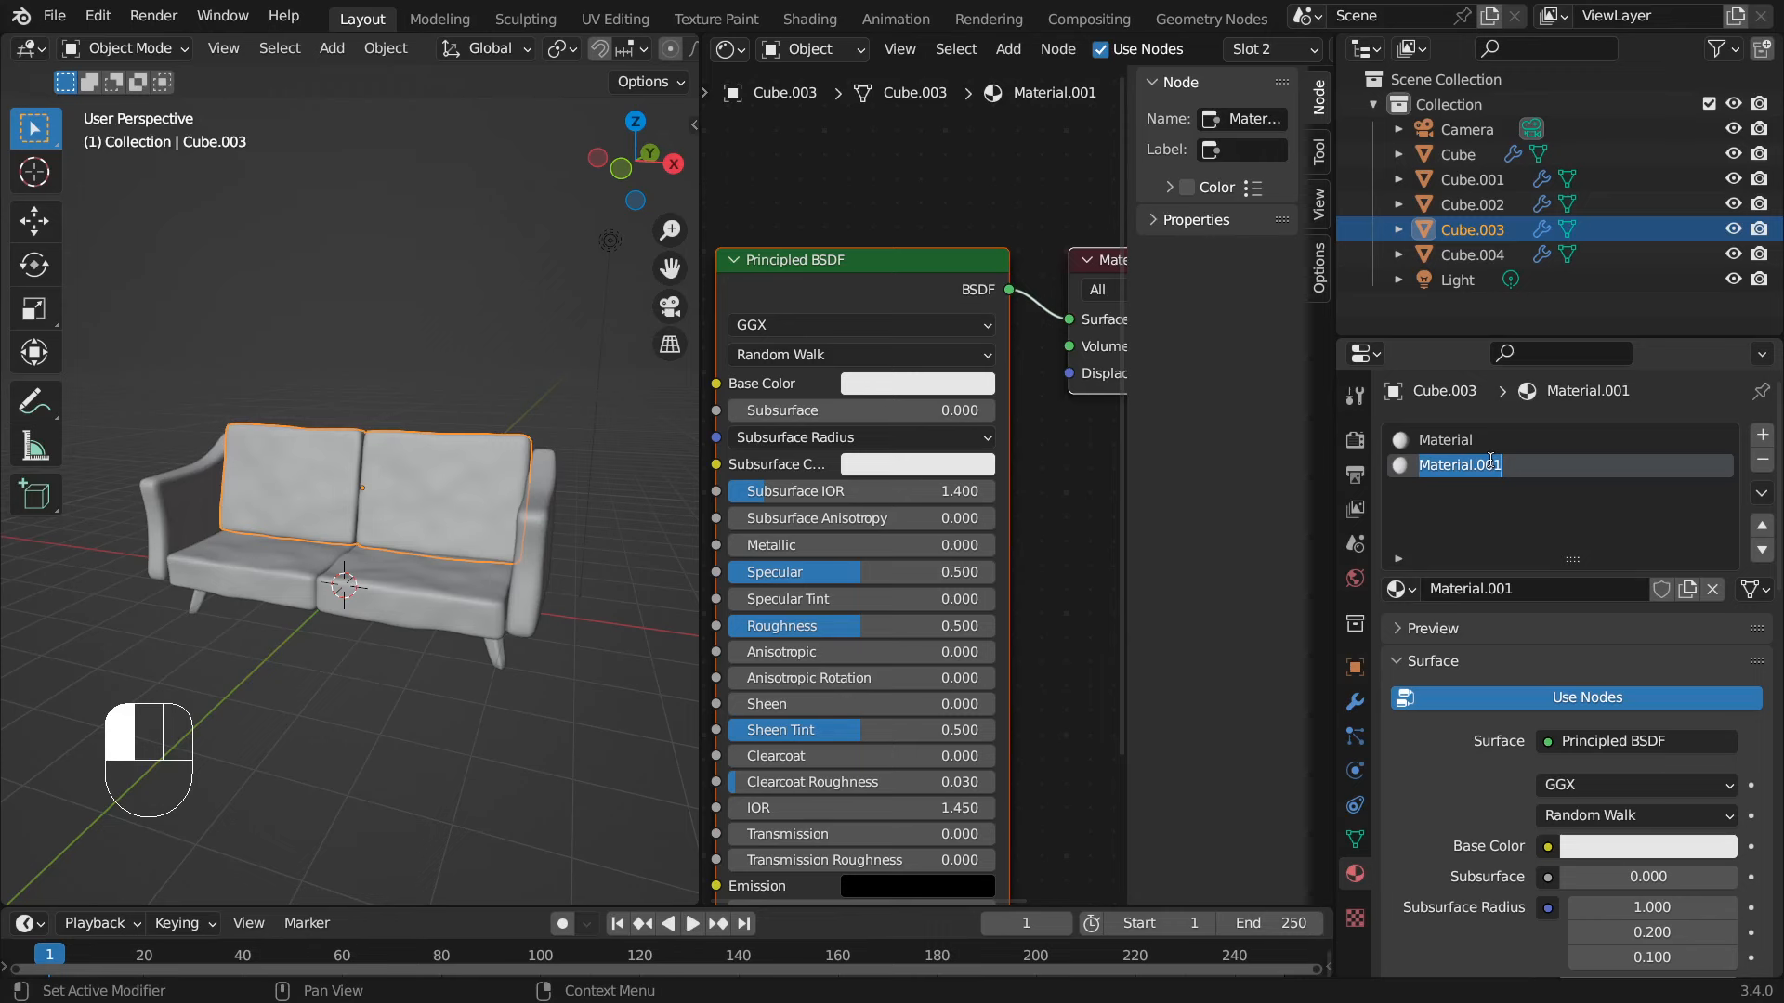
pyautogui.write('couch material')
pyautogui.click(1514, 518)
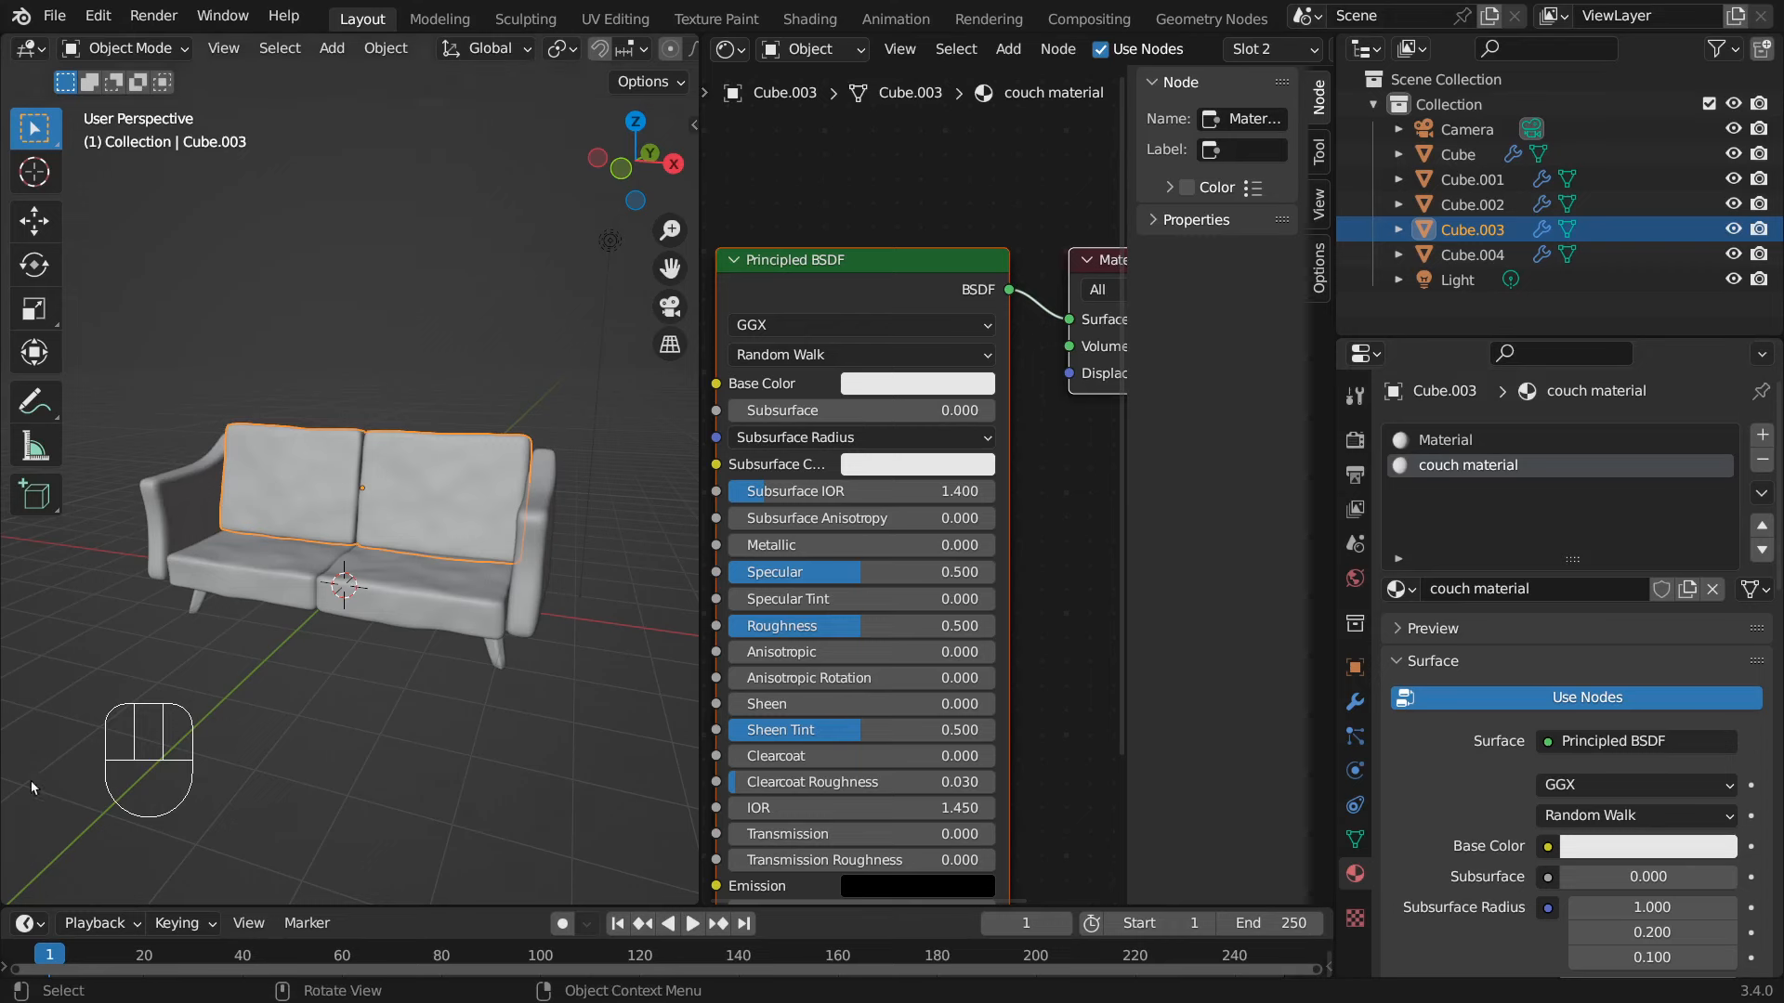
# - Unwrap the entire back cushion mesh in Edit Mode using Smart UV Project with its default settings
pyautogui.click(437, 339)
pyautogui.doubleClick(437, 479)
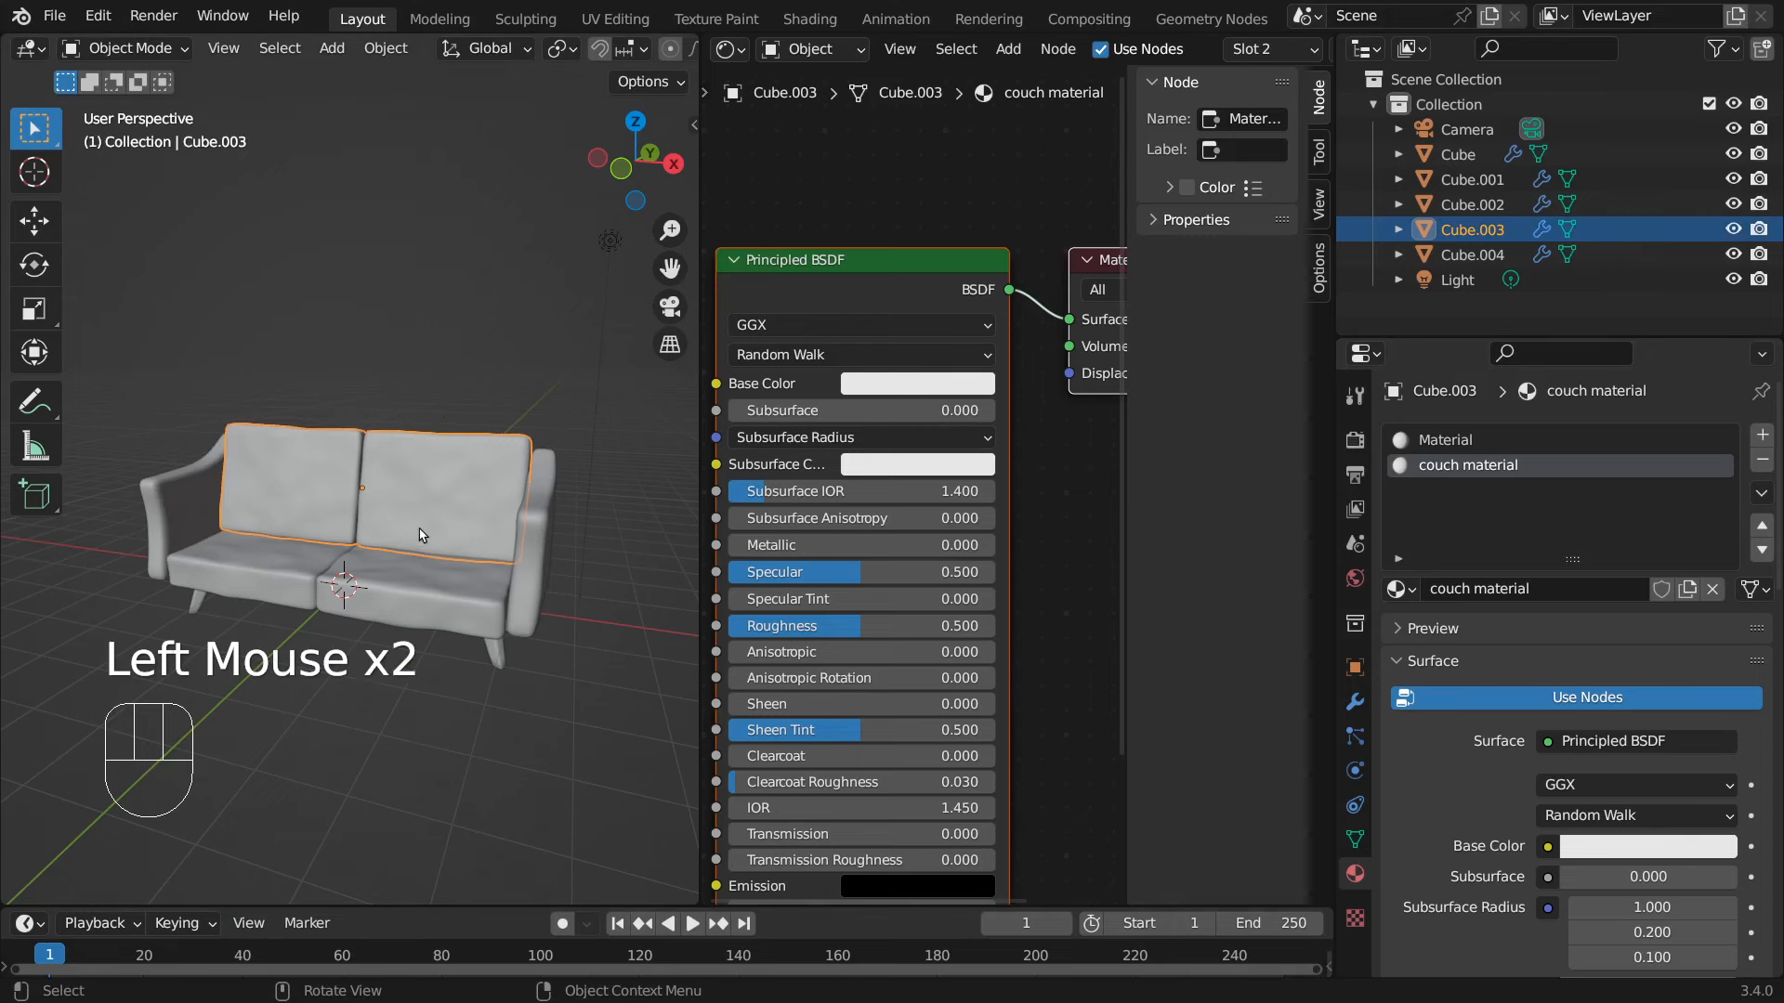
pyautogui.press('Tab')
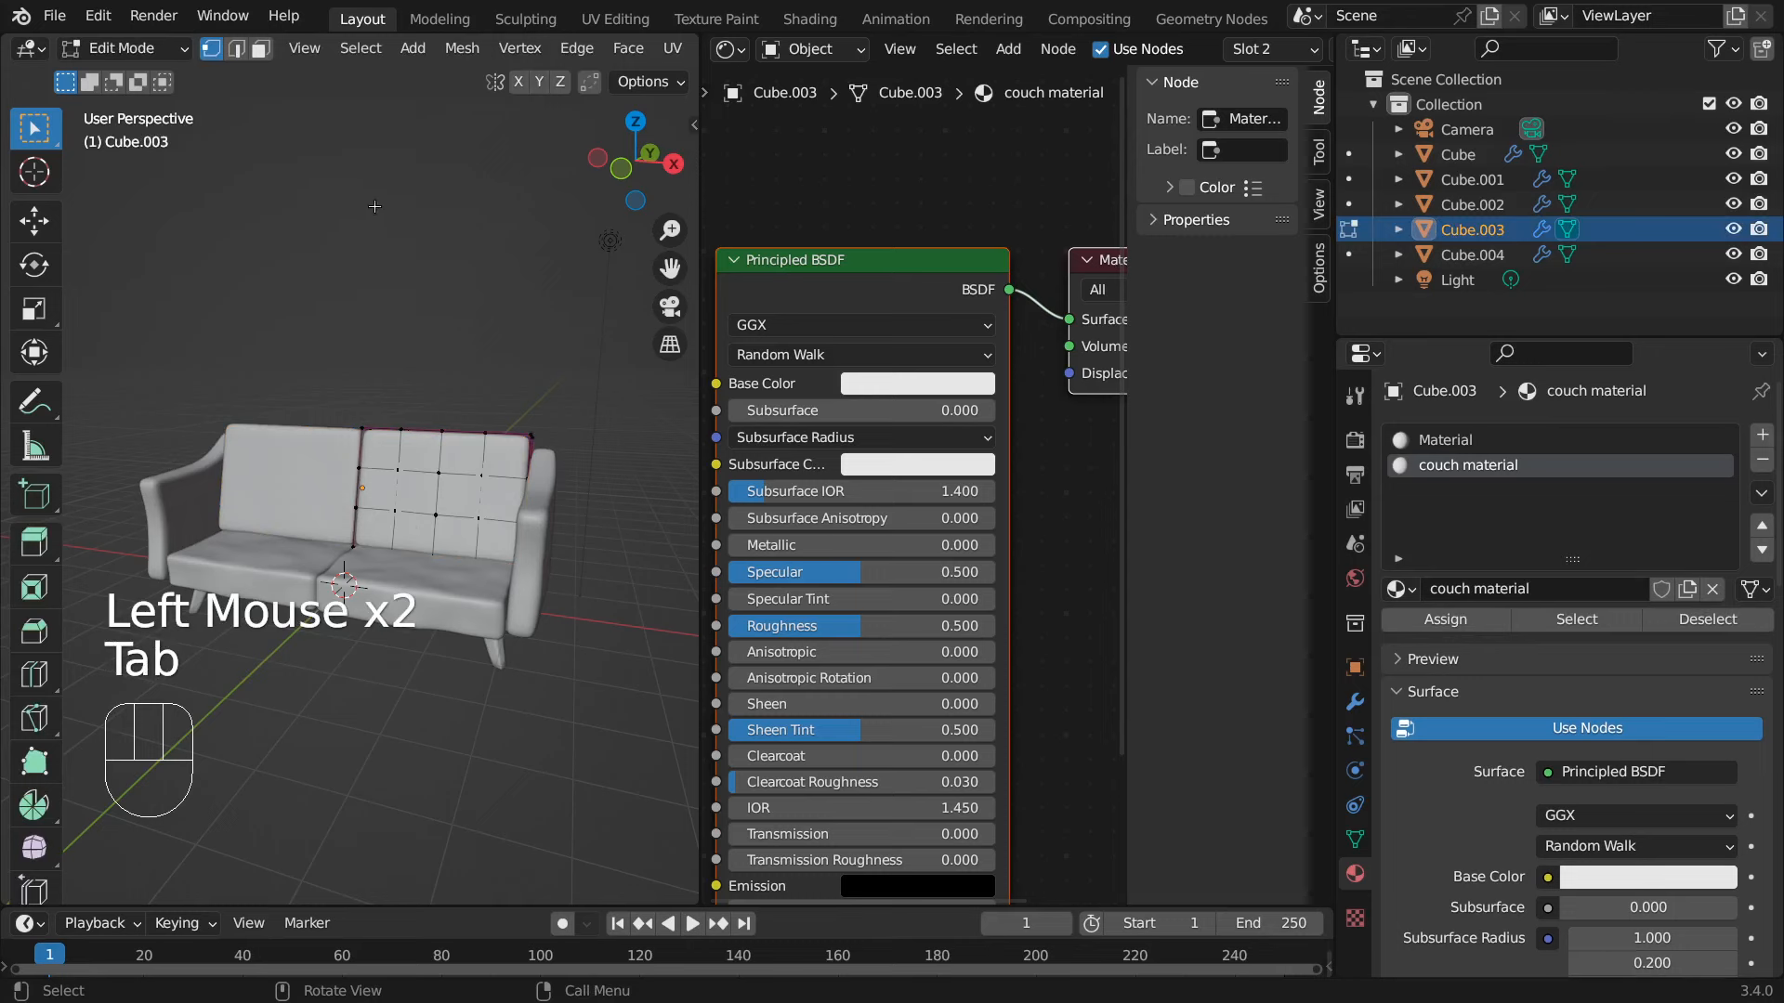
pyautogui.press('a')
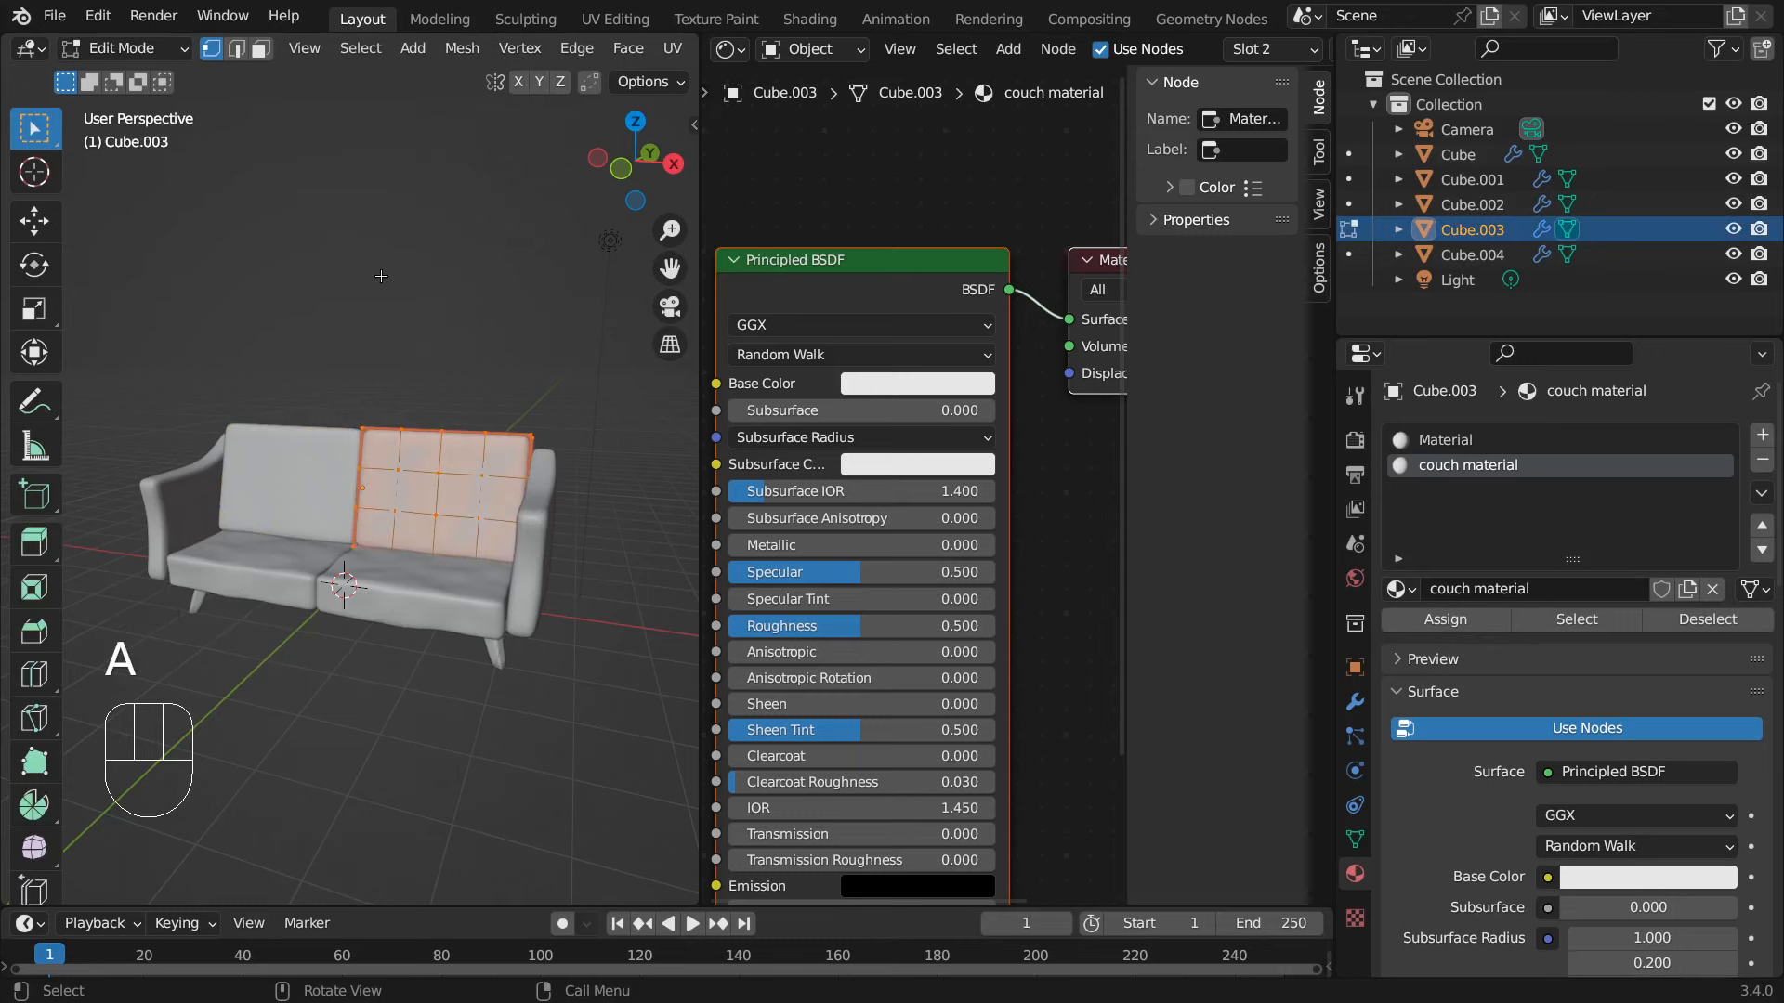
pyautogui.press('u')
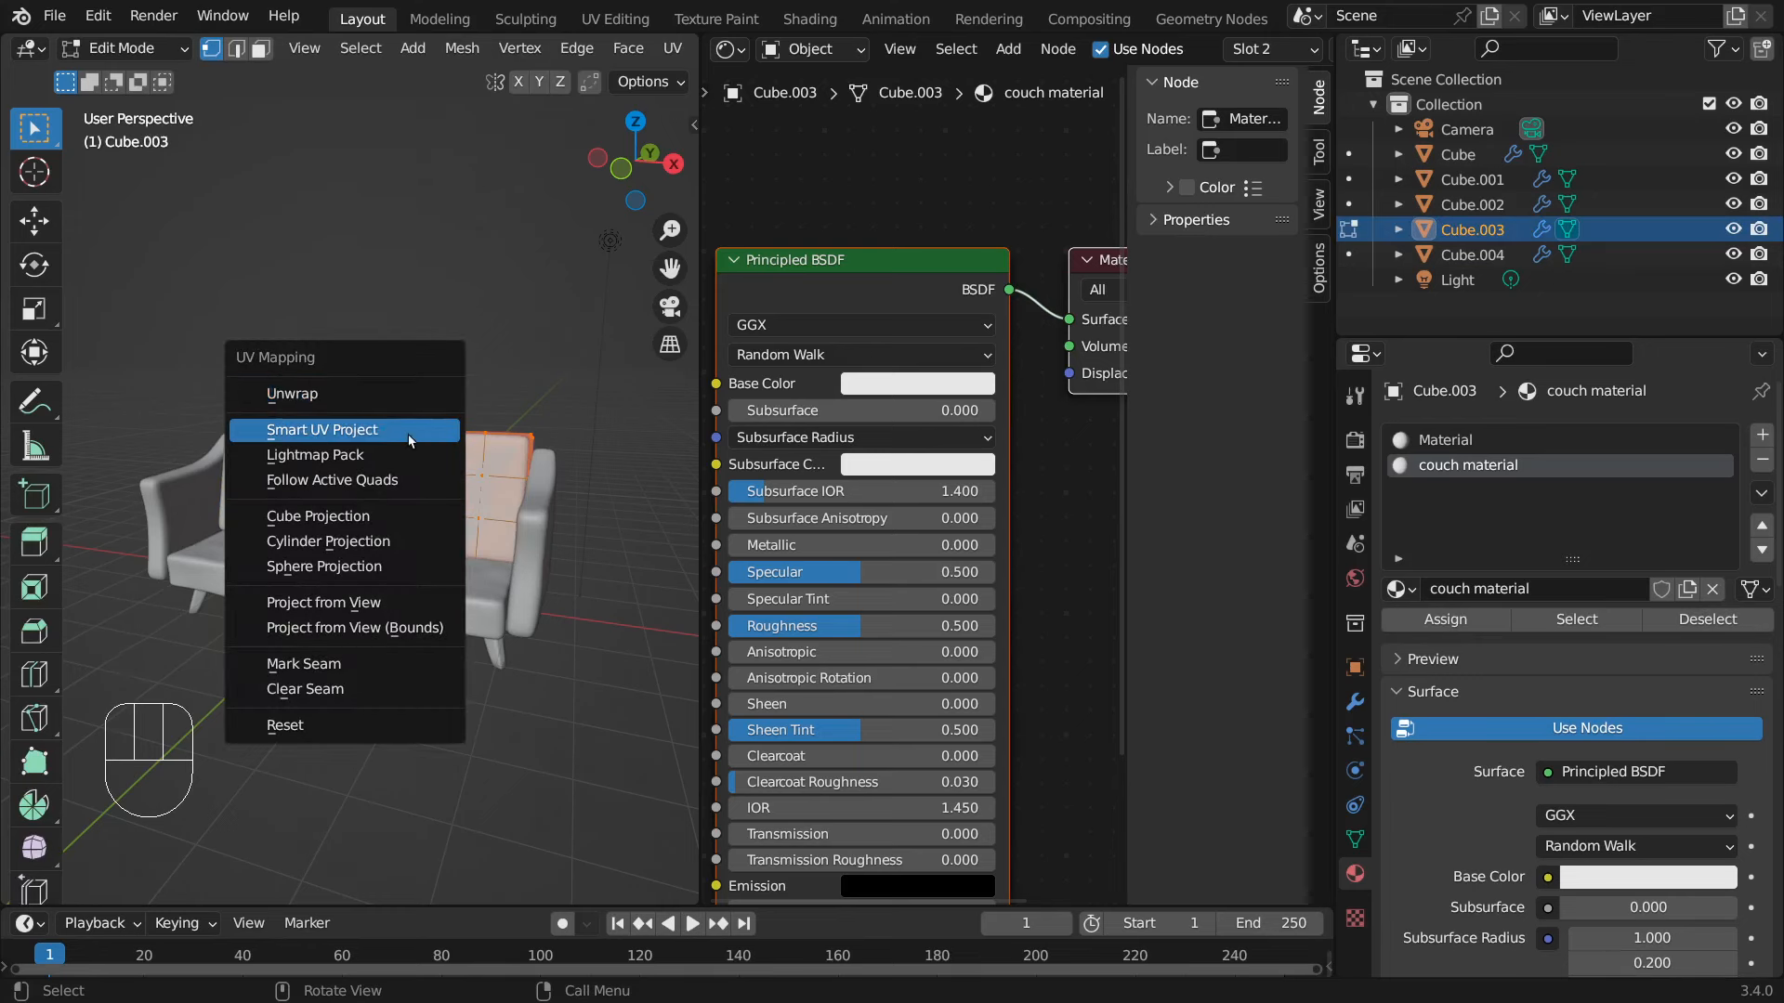
pyautogui.click(408, 433)
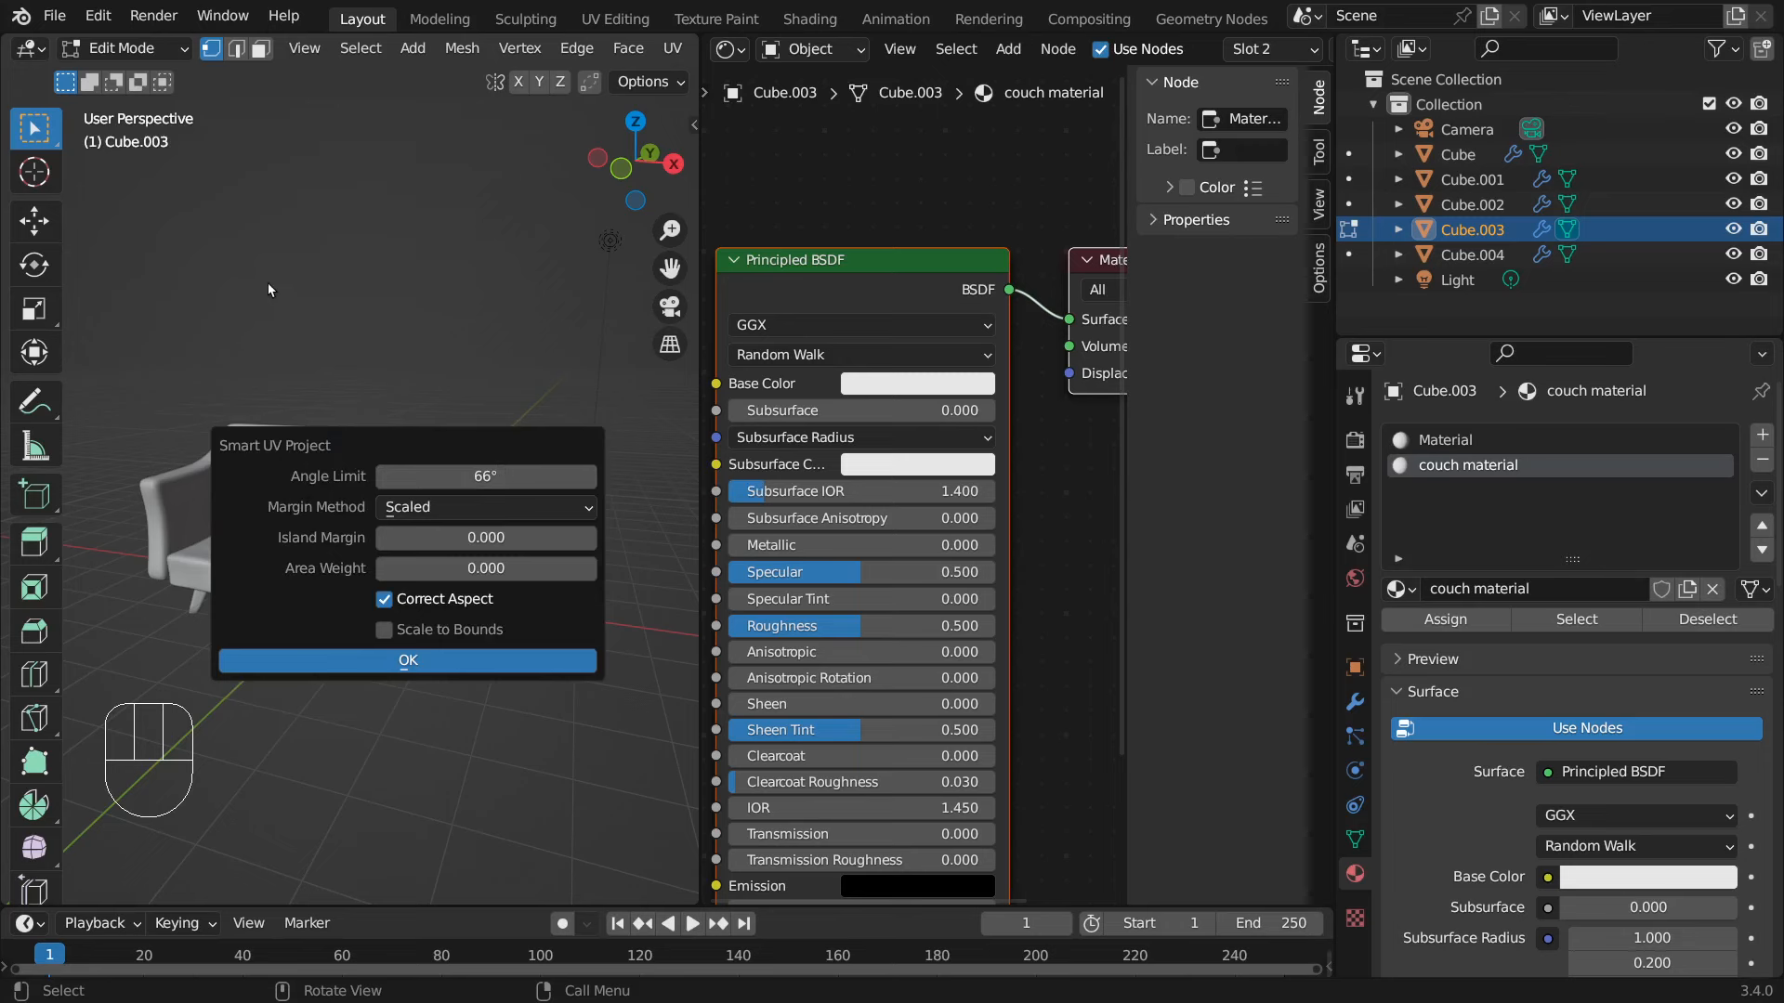
pyautogui.click(355, 662)
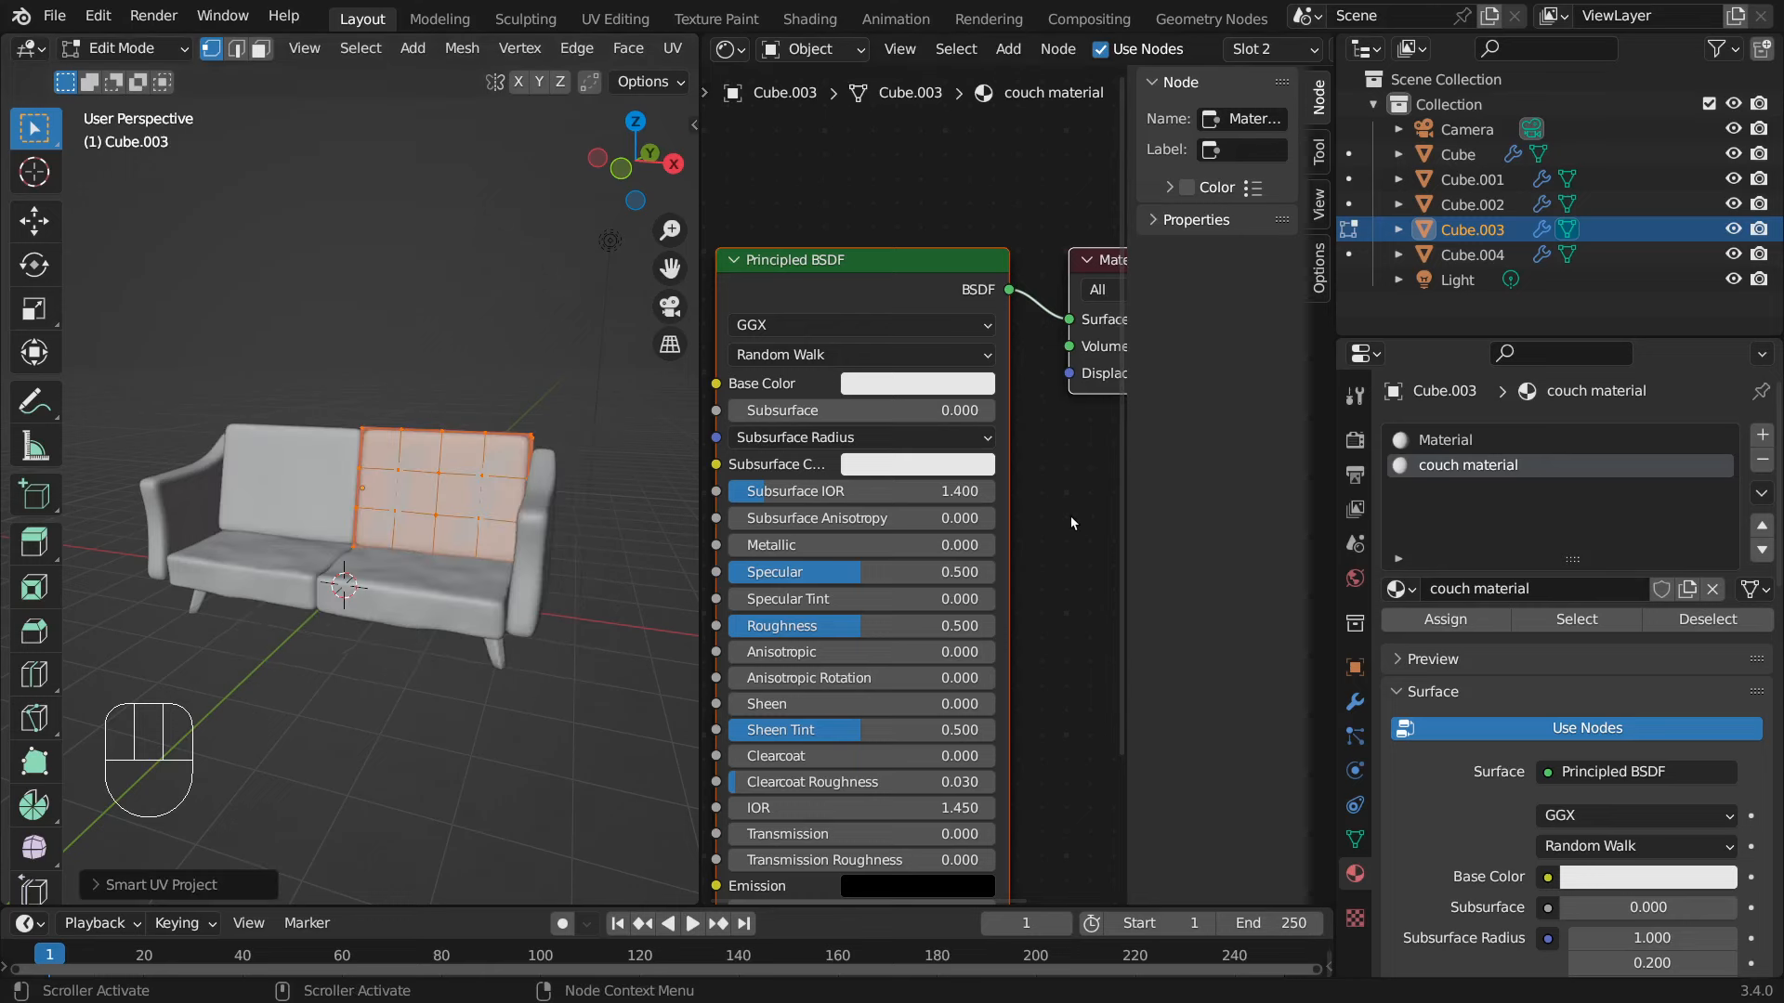
# - Add an Image Texture node beside the Principled BSDF node in the couch material
pyautogui.moveTo(1070, 520); pyautogui.dragTo(716, 509, button='middle')
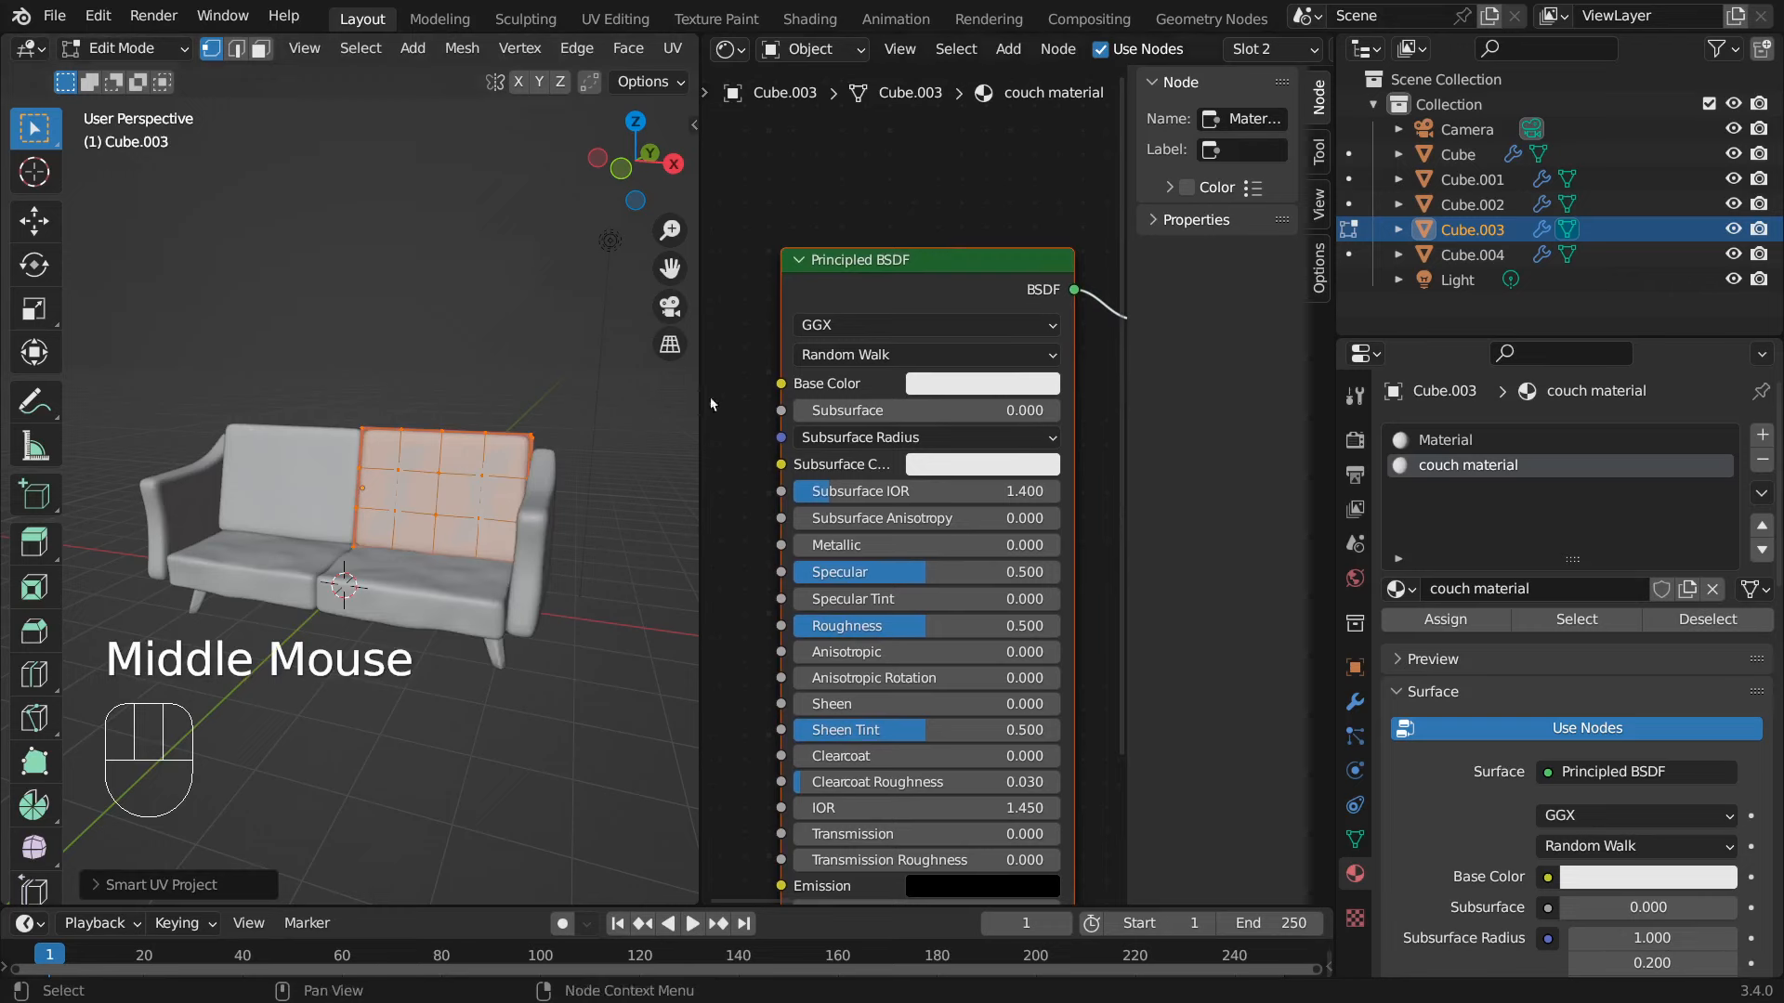
pyautogui.moveTo(710, 404); pyautogui.dragTo(849, 390, button='middle')
pyautogui.scroll(-4, 812, 387)
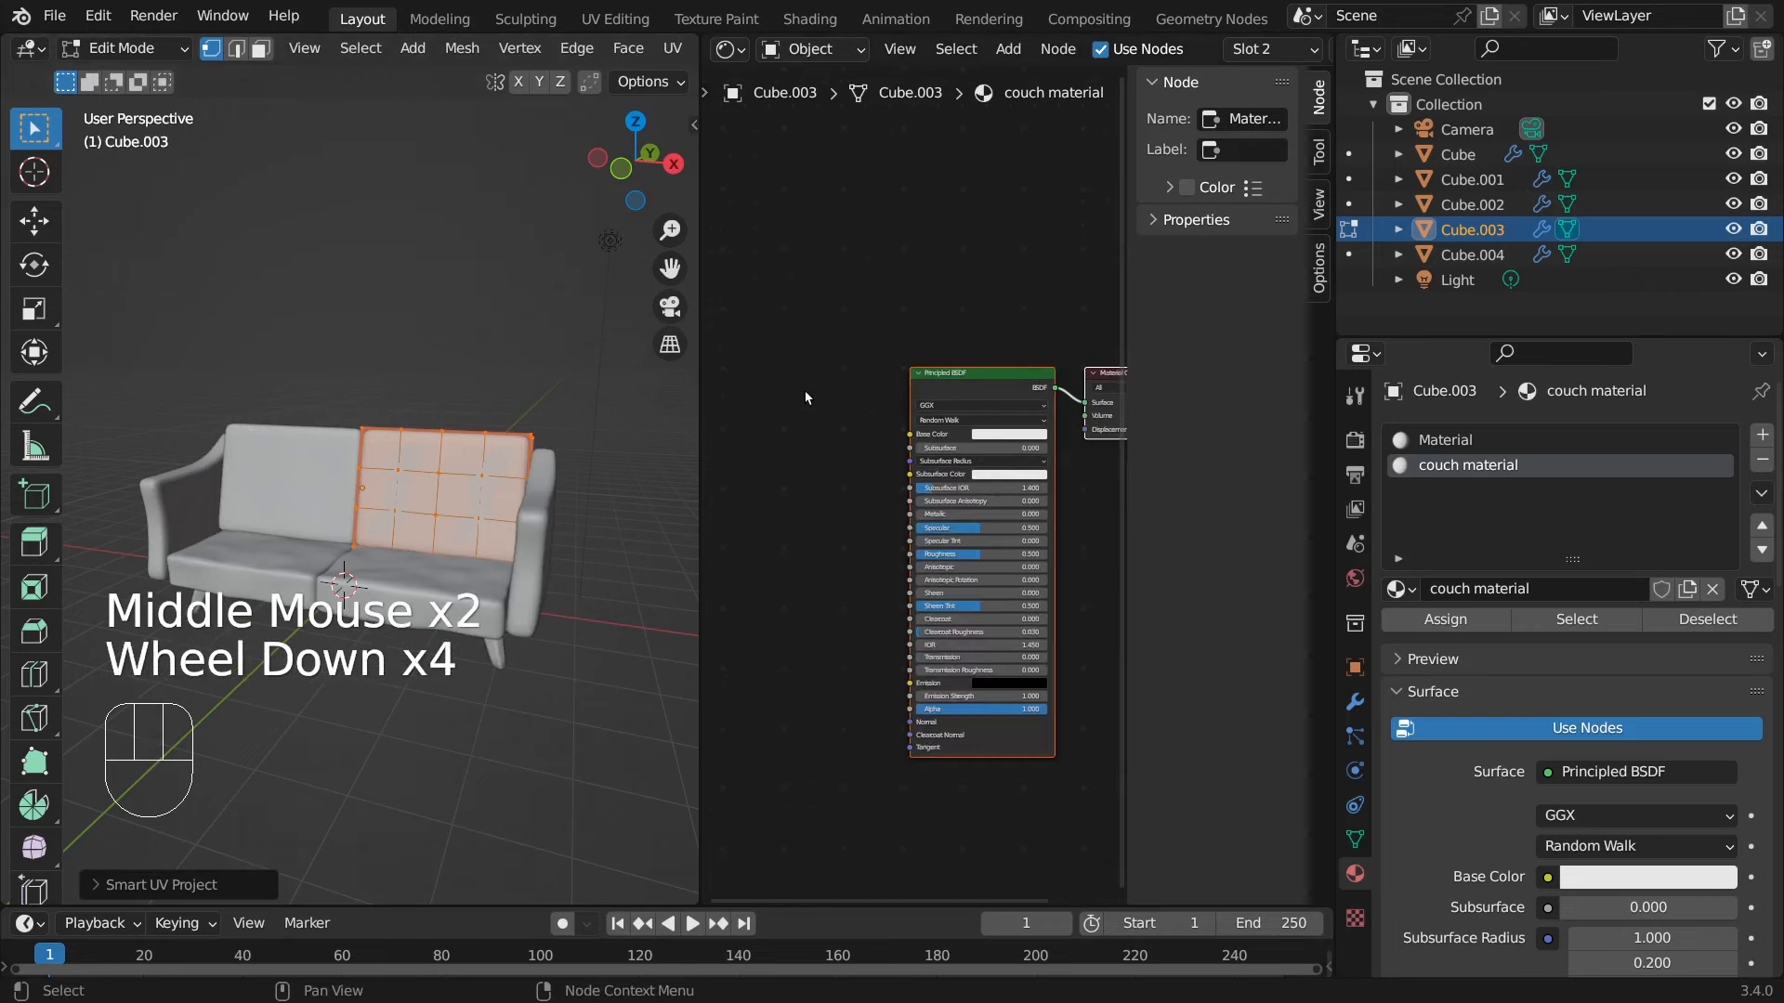
pyautogui.click(804, 397)
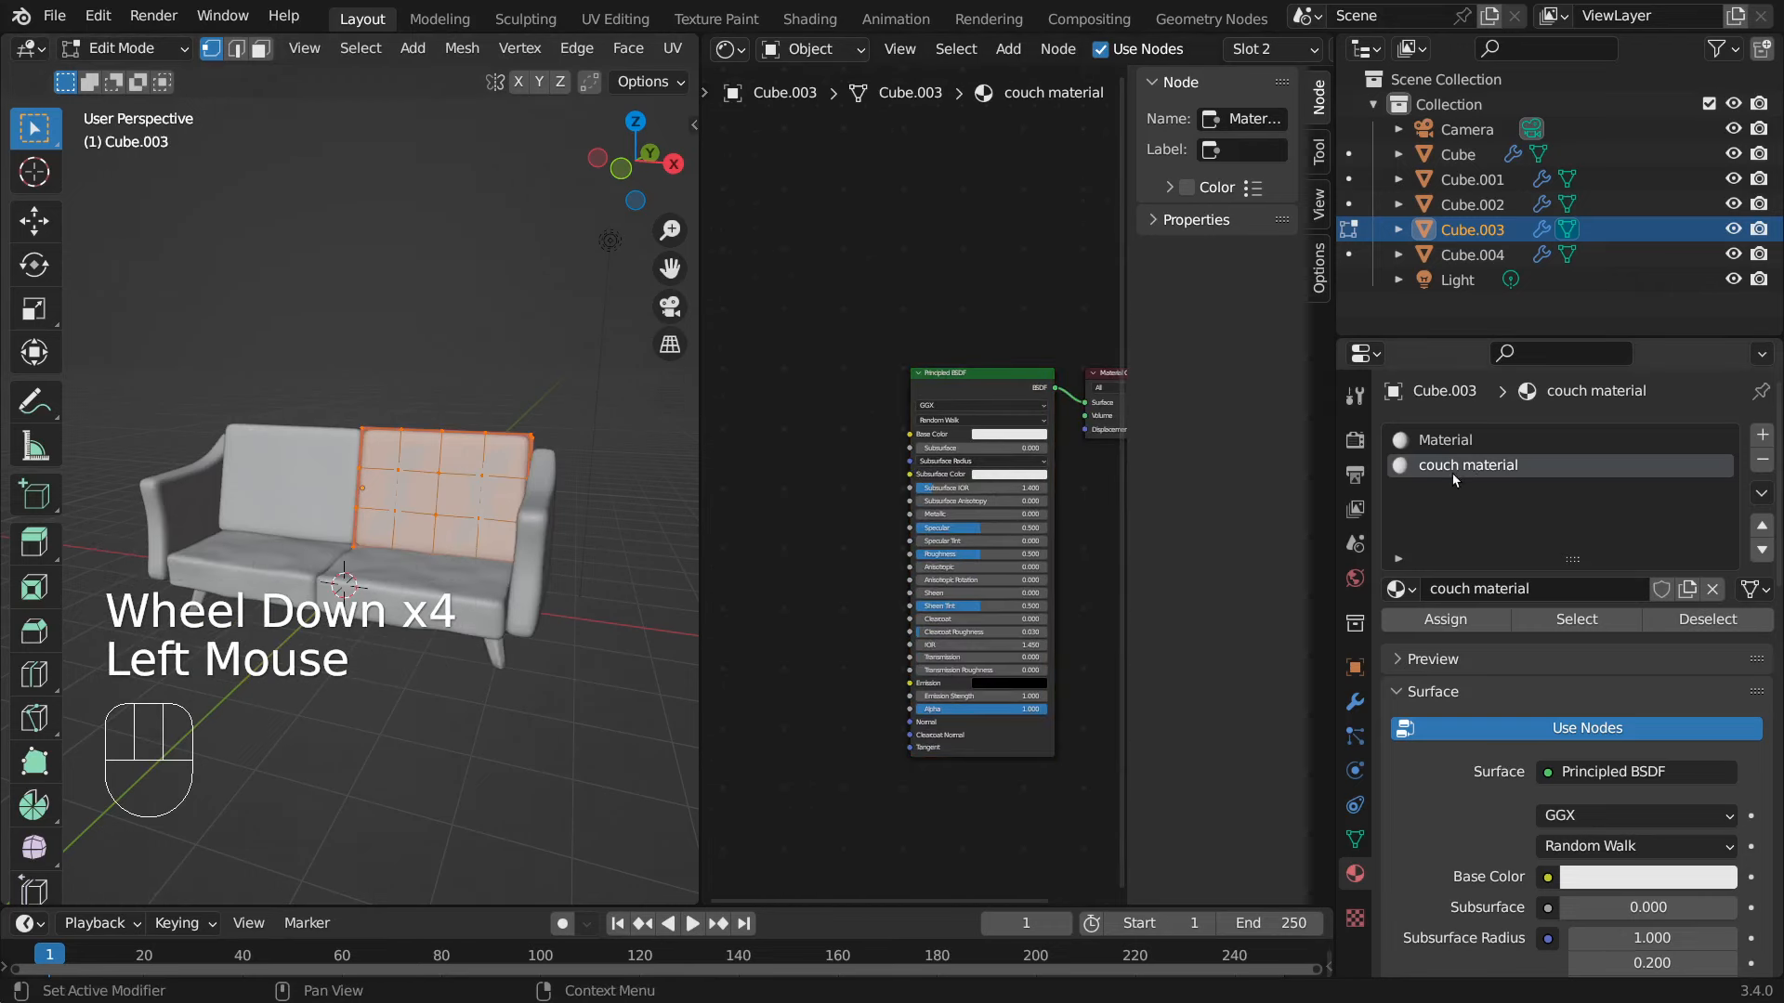
pyautogui.click(821, 487)
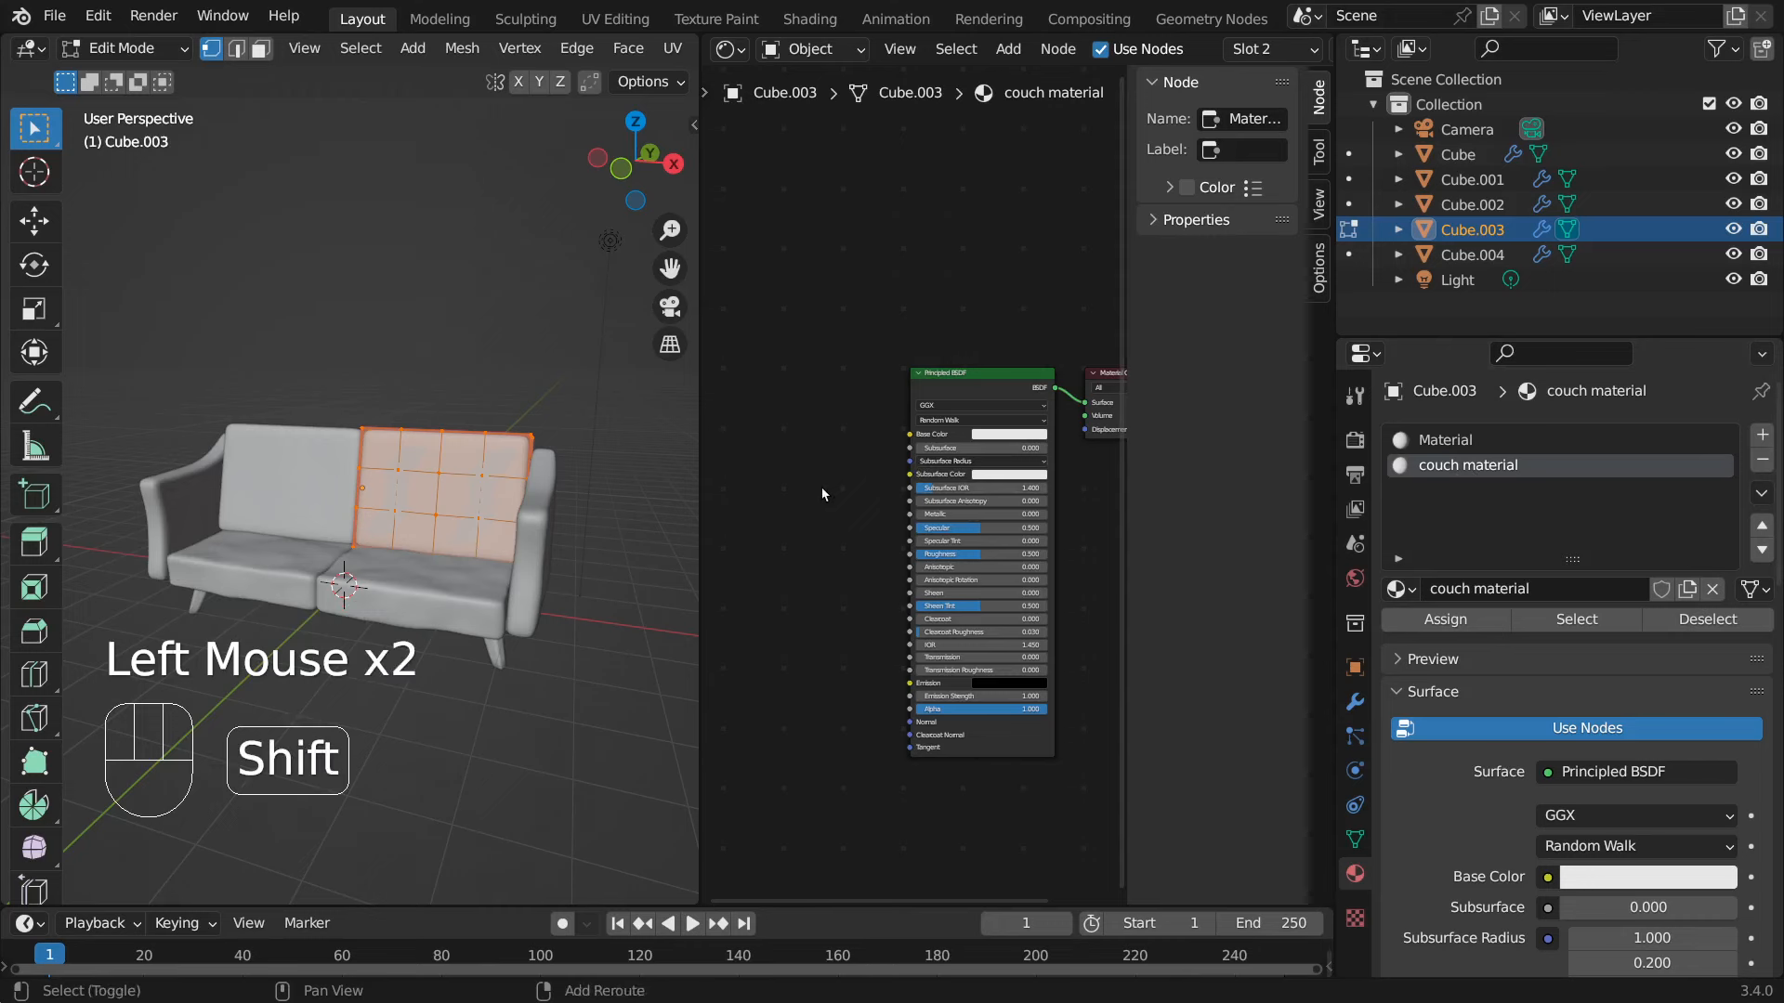
pyautogui.hotkey('shift', 'a')
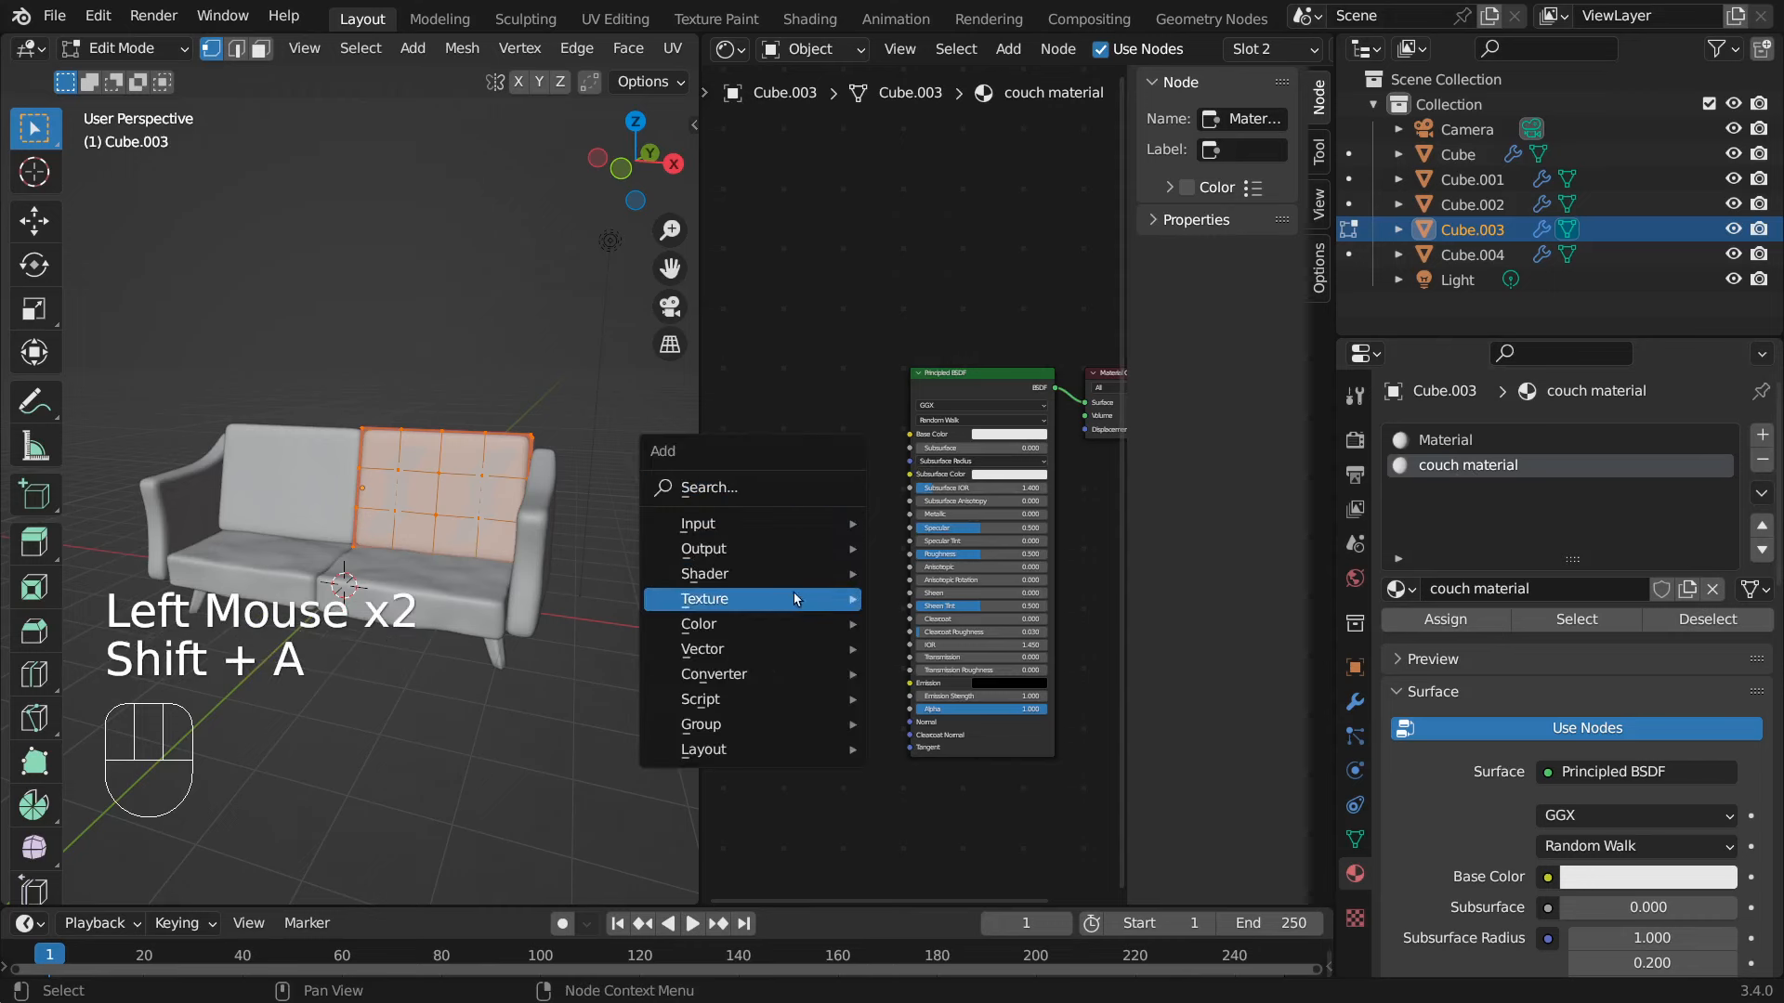
pyautogui.moveTo(789, 581)
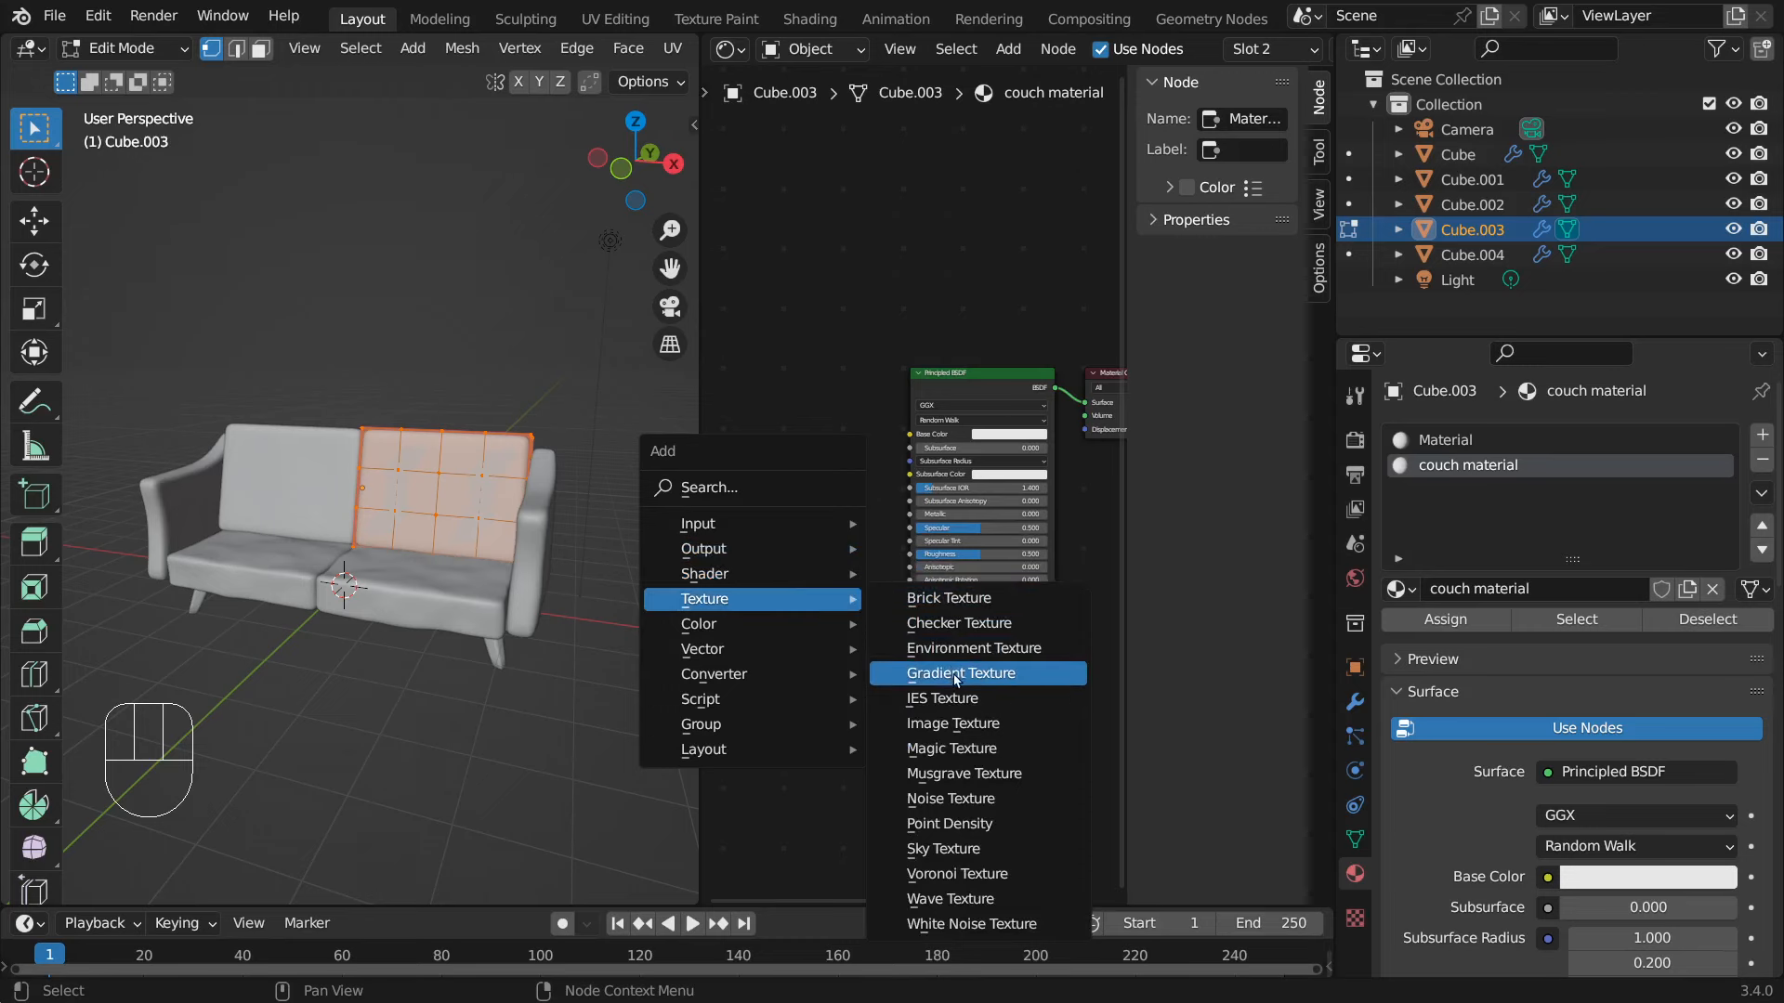
pyautogui.click(977, 725)
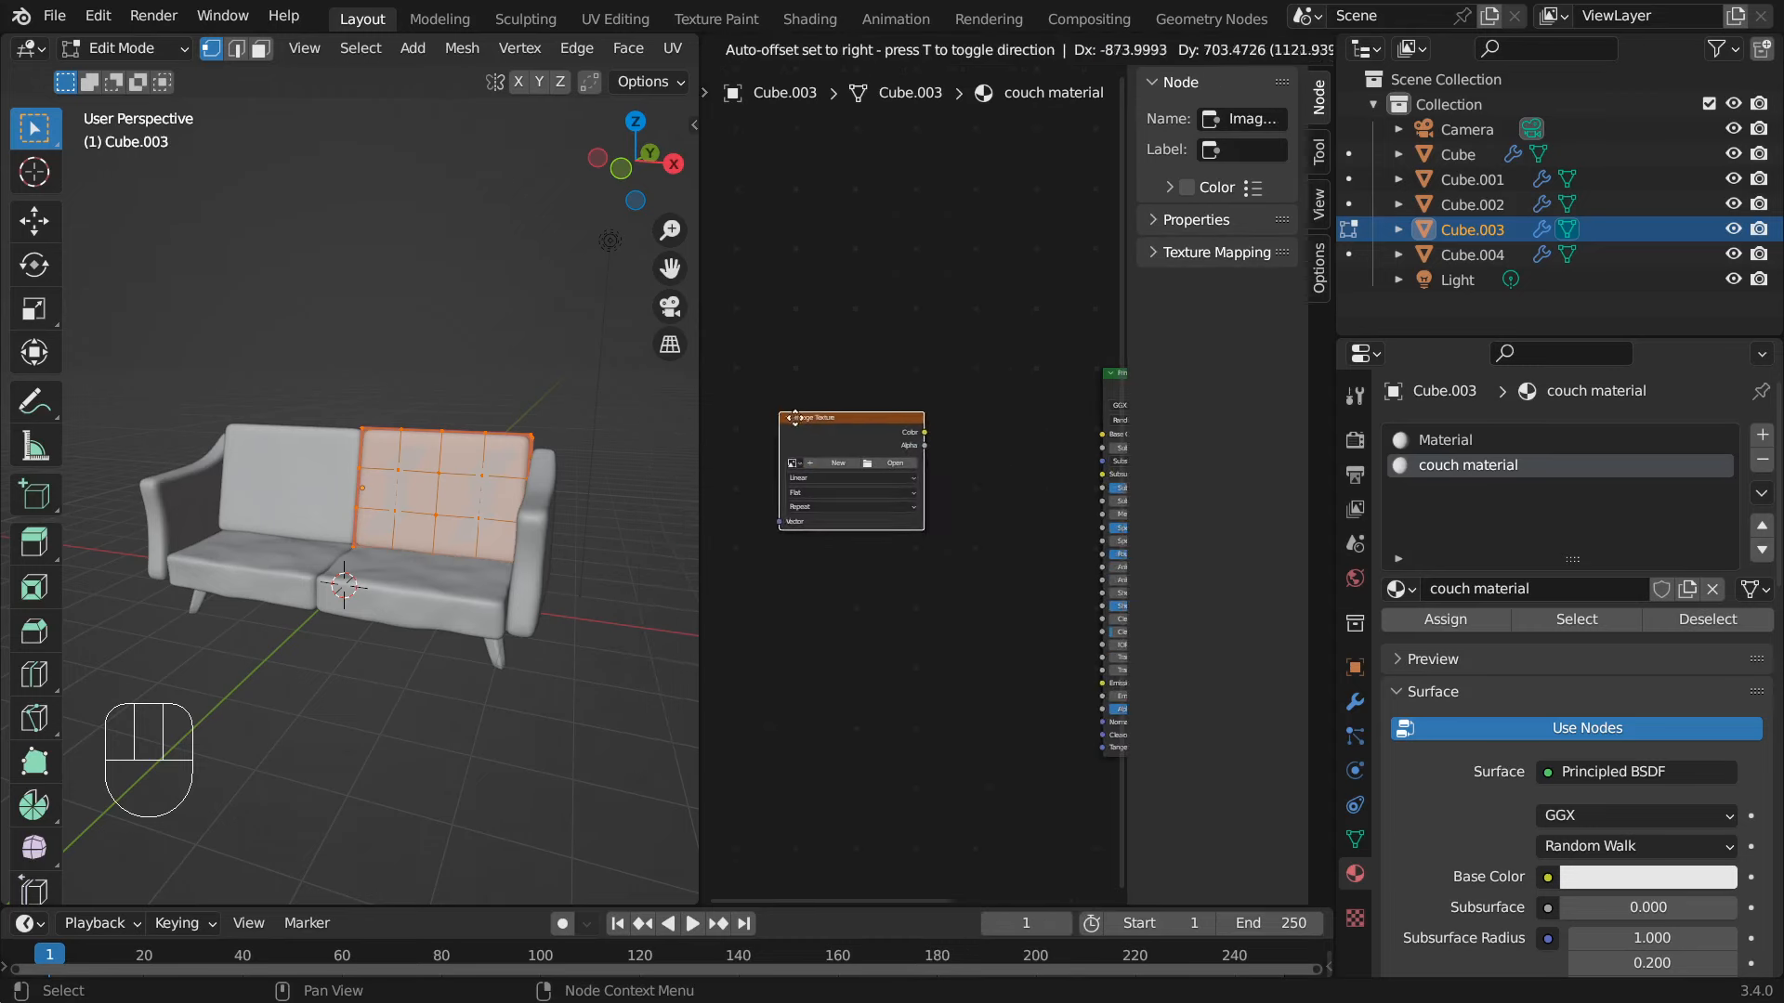
pyautogui.click(876, 404)
# - Load the image TexturesCom_Leather0113_2_seamless_S.jpg into the Image Texture node
pyautogui.moveTo(902, 290); pyautogui.dragTo(769, 291, button='middle')
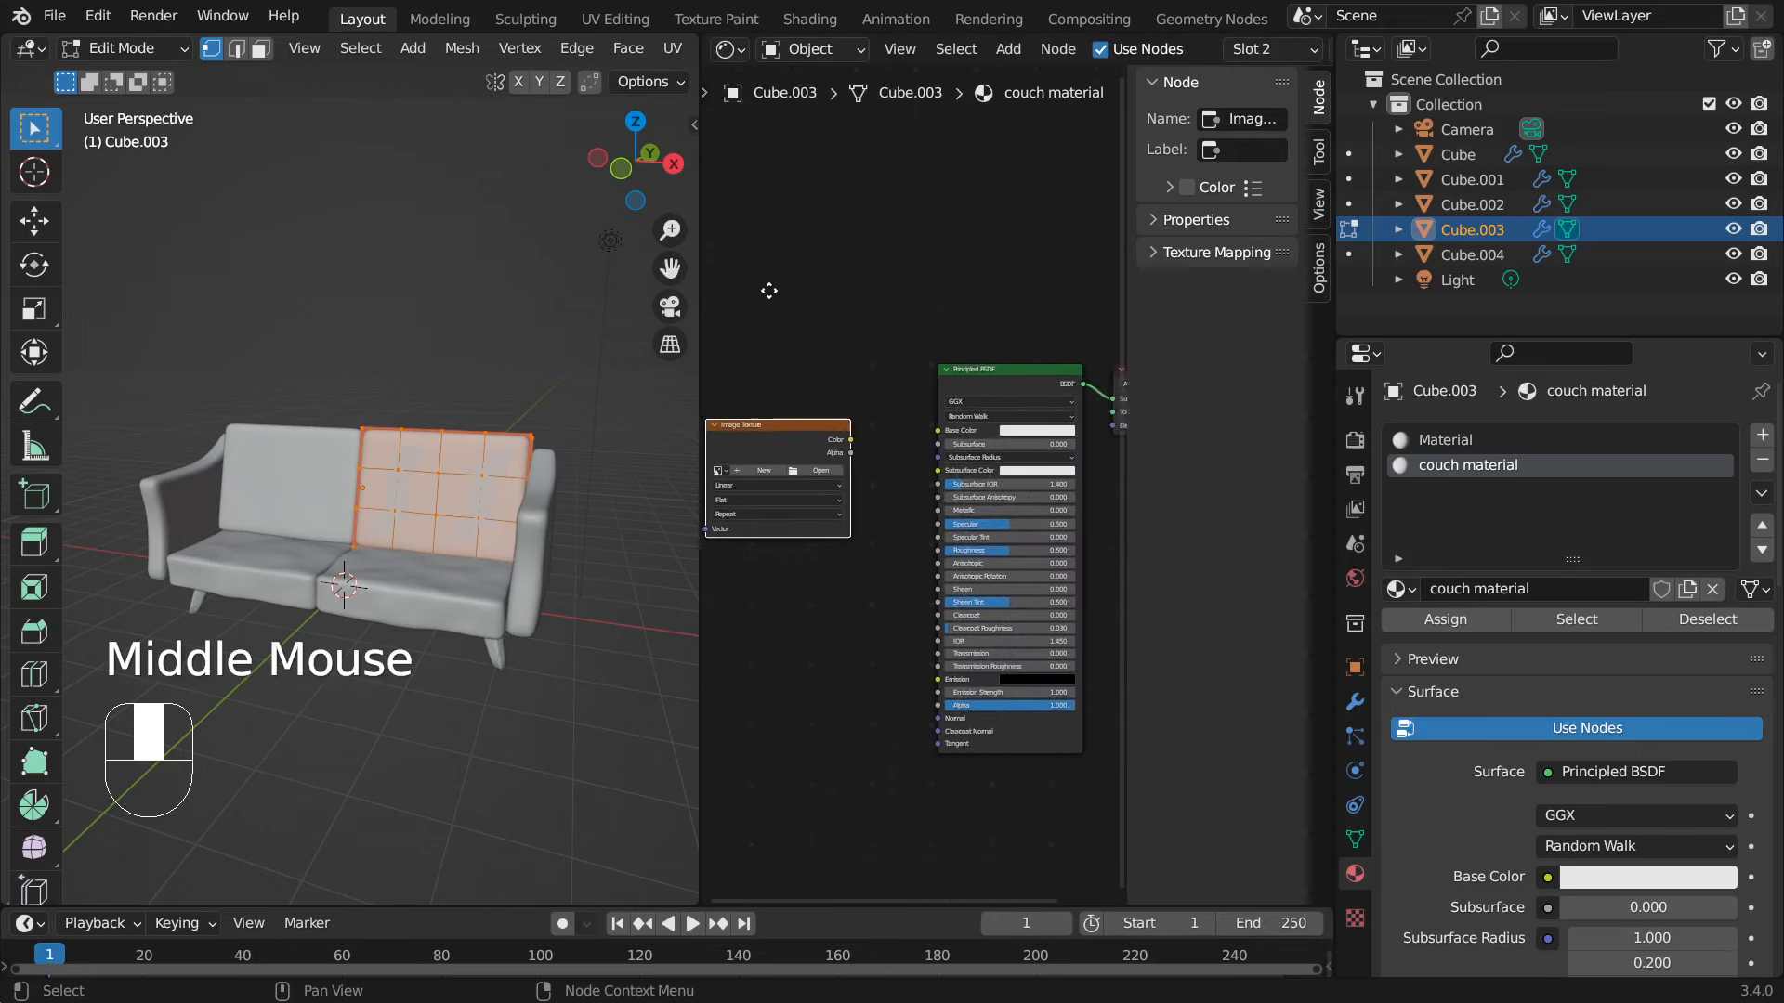
pyautogui.scroll(-2, 769, 290)
pyautogui.scroll(4, 858, 404)
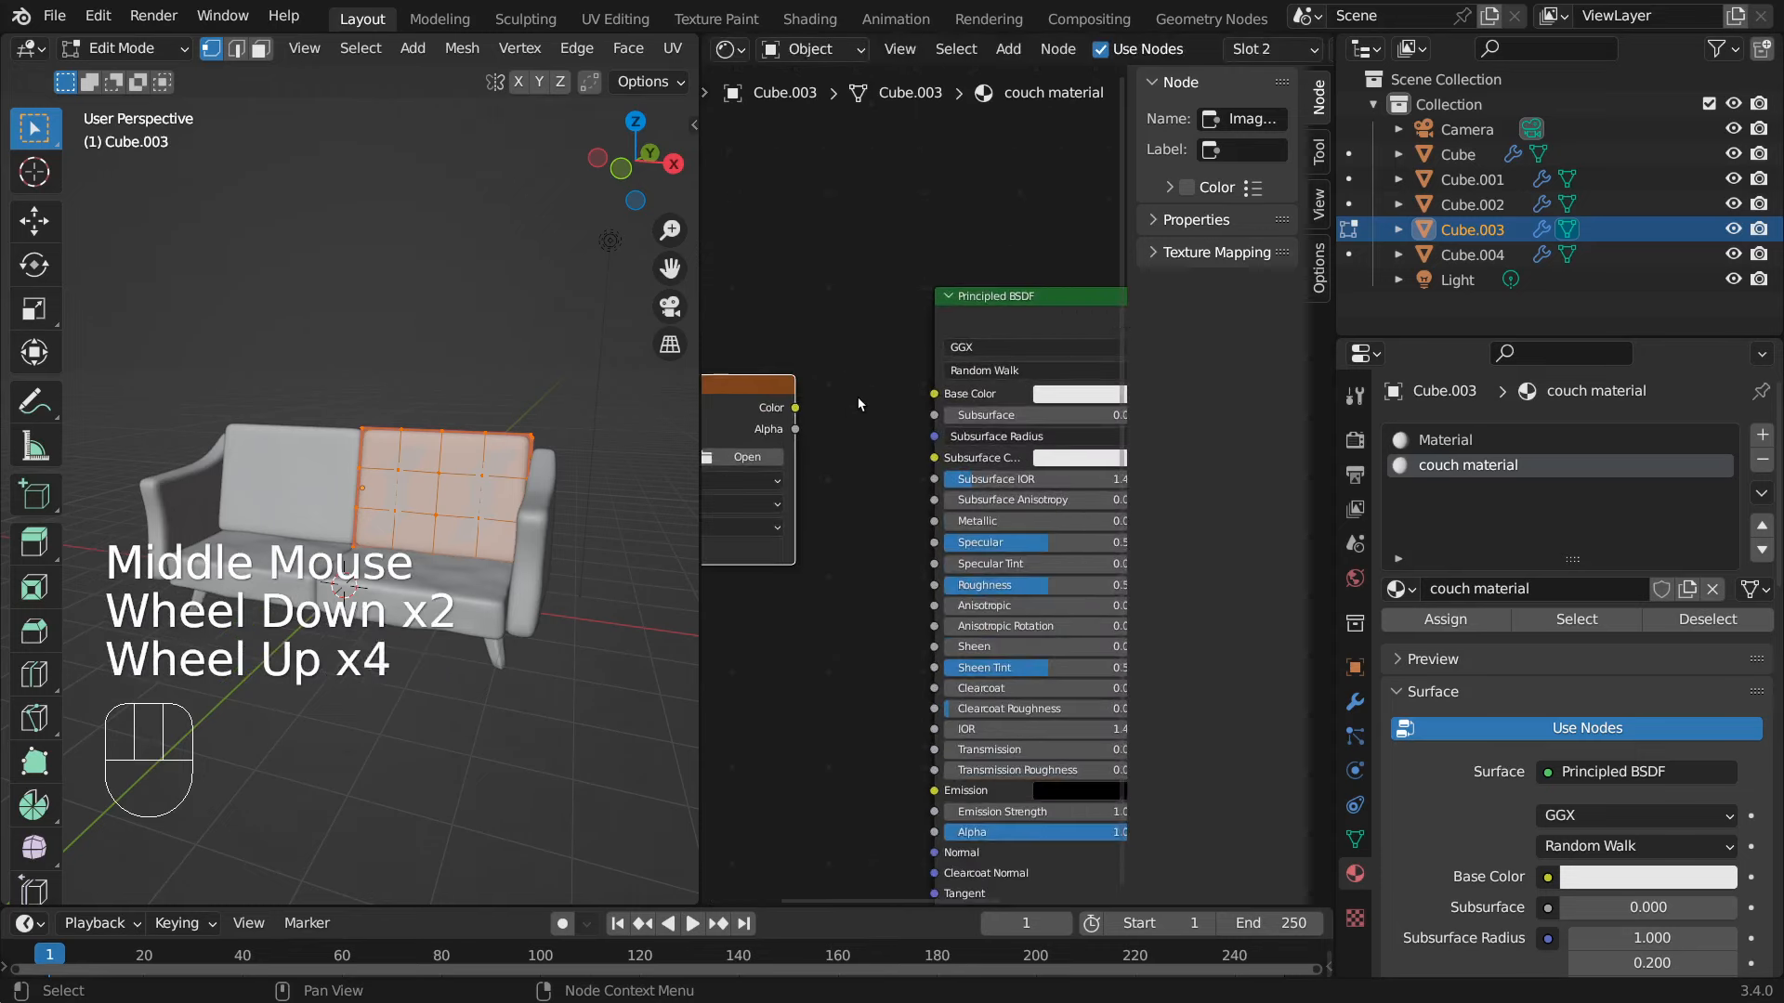
pyautogui.moveTo(858, 404); pyautogui.dragTo(1037, 374, button='middle')
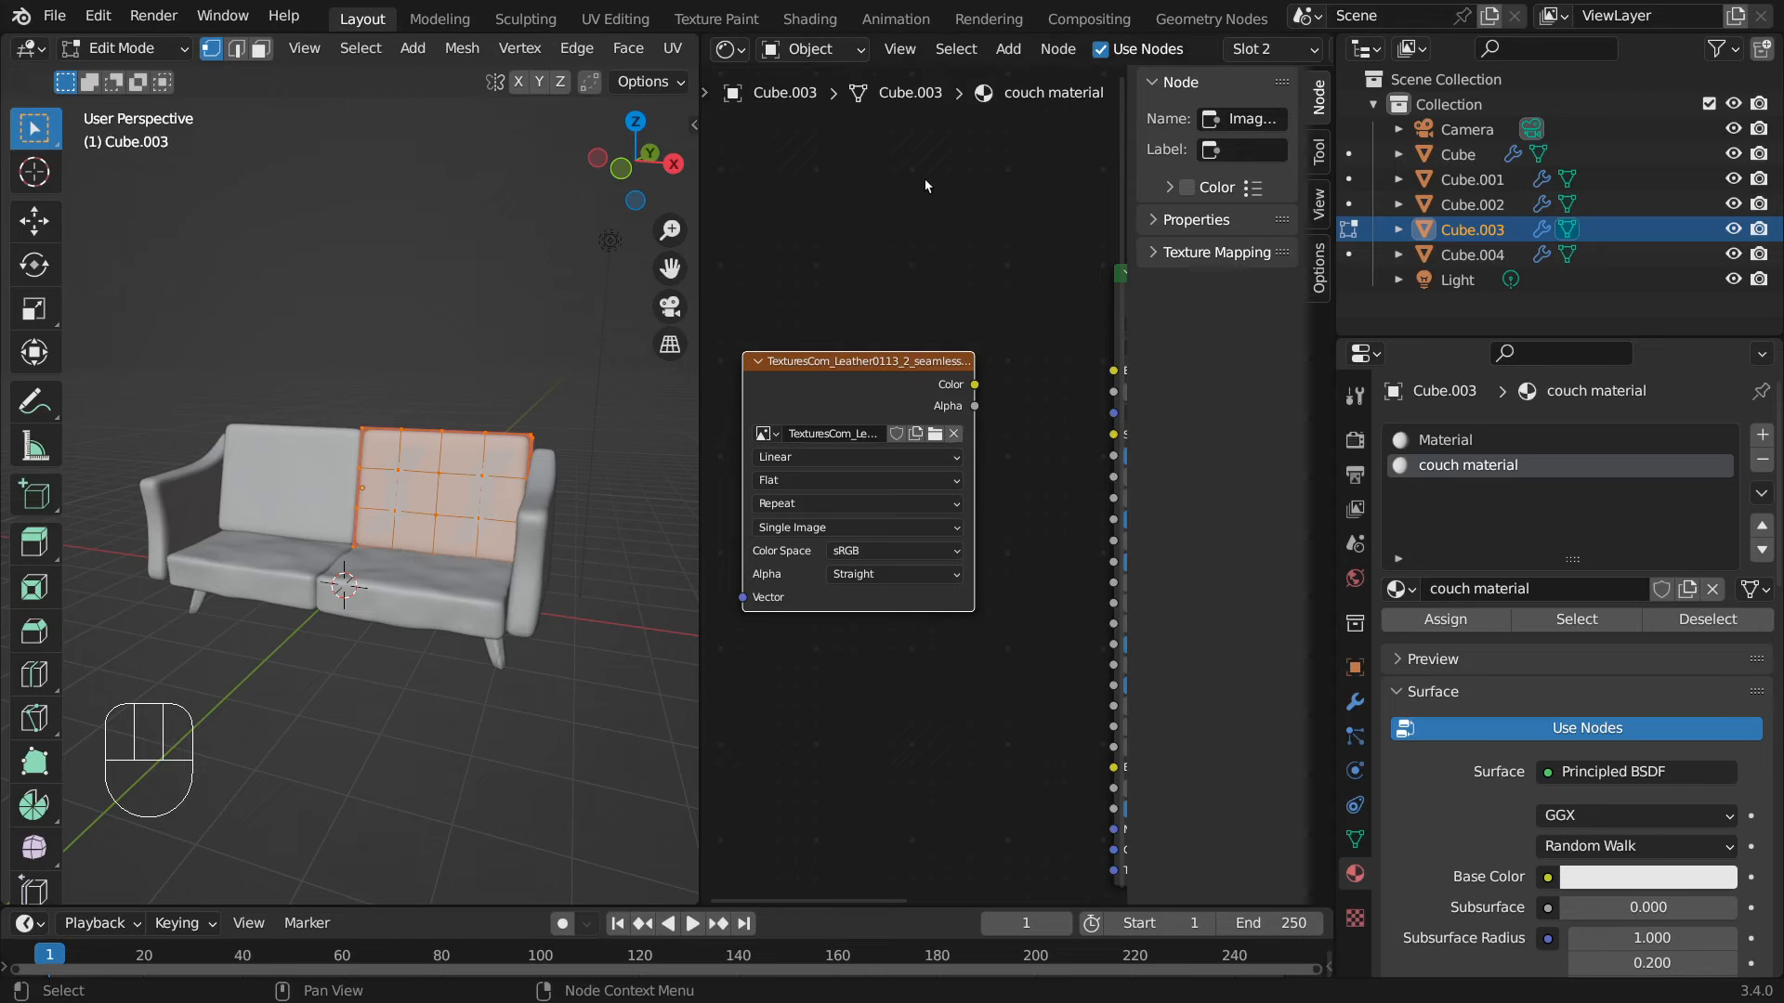
# - Connect the leather image's Color output to the Principled BSDF's Base Color and return to Object Mode
pyautogui.moveTo(948, 191); pyautogui.dragTo(823, 166, button='middle')
pyautogui.scroll(-2, 823, 166)
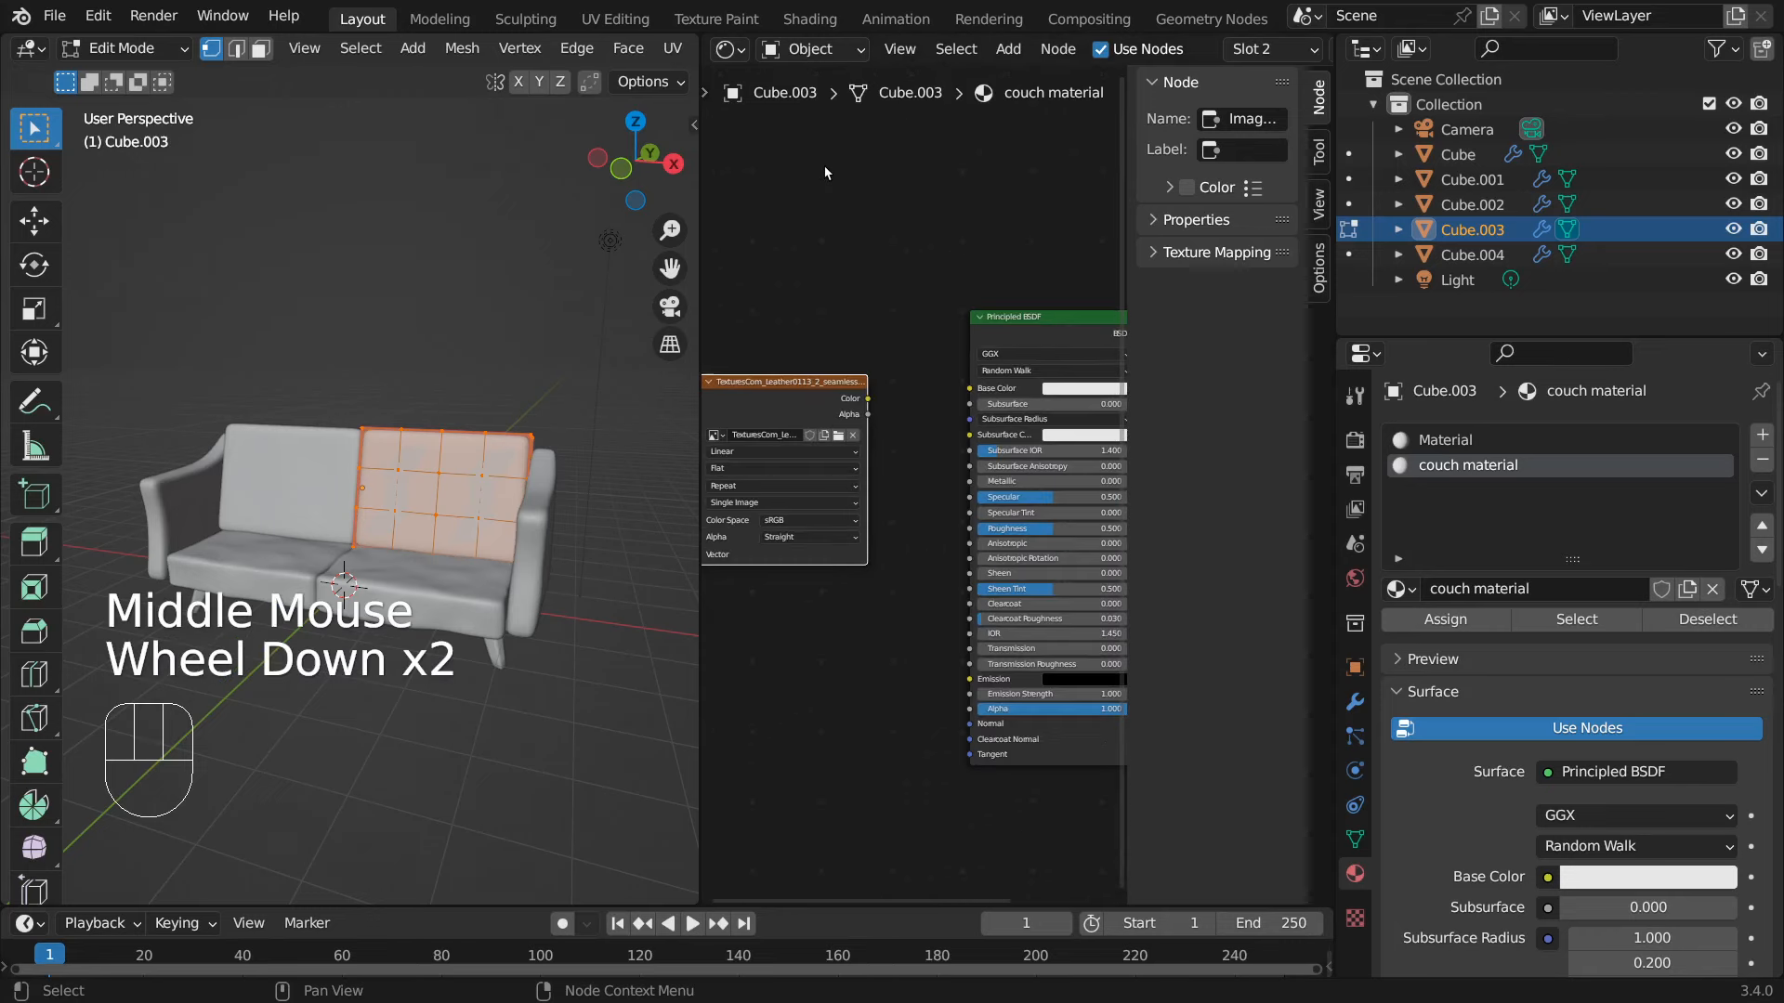
pyautogui.middleClick(932, 193)
pyautogui.moveTo(933, 193); pyautogui.dragTo(847, 200, button='middle')
pyautogui.scroll(-1, 833, 182)
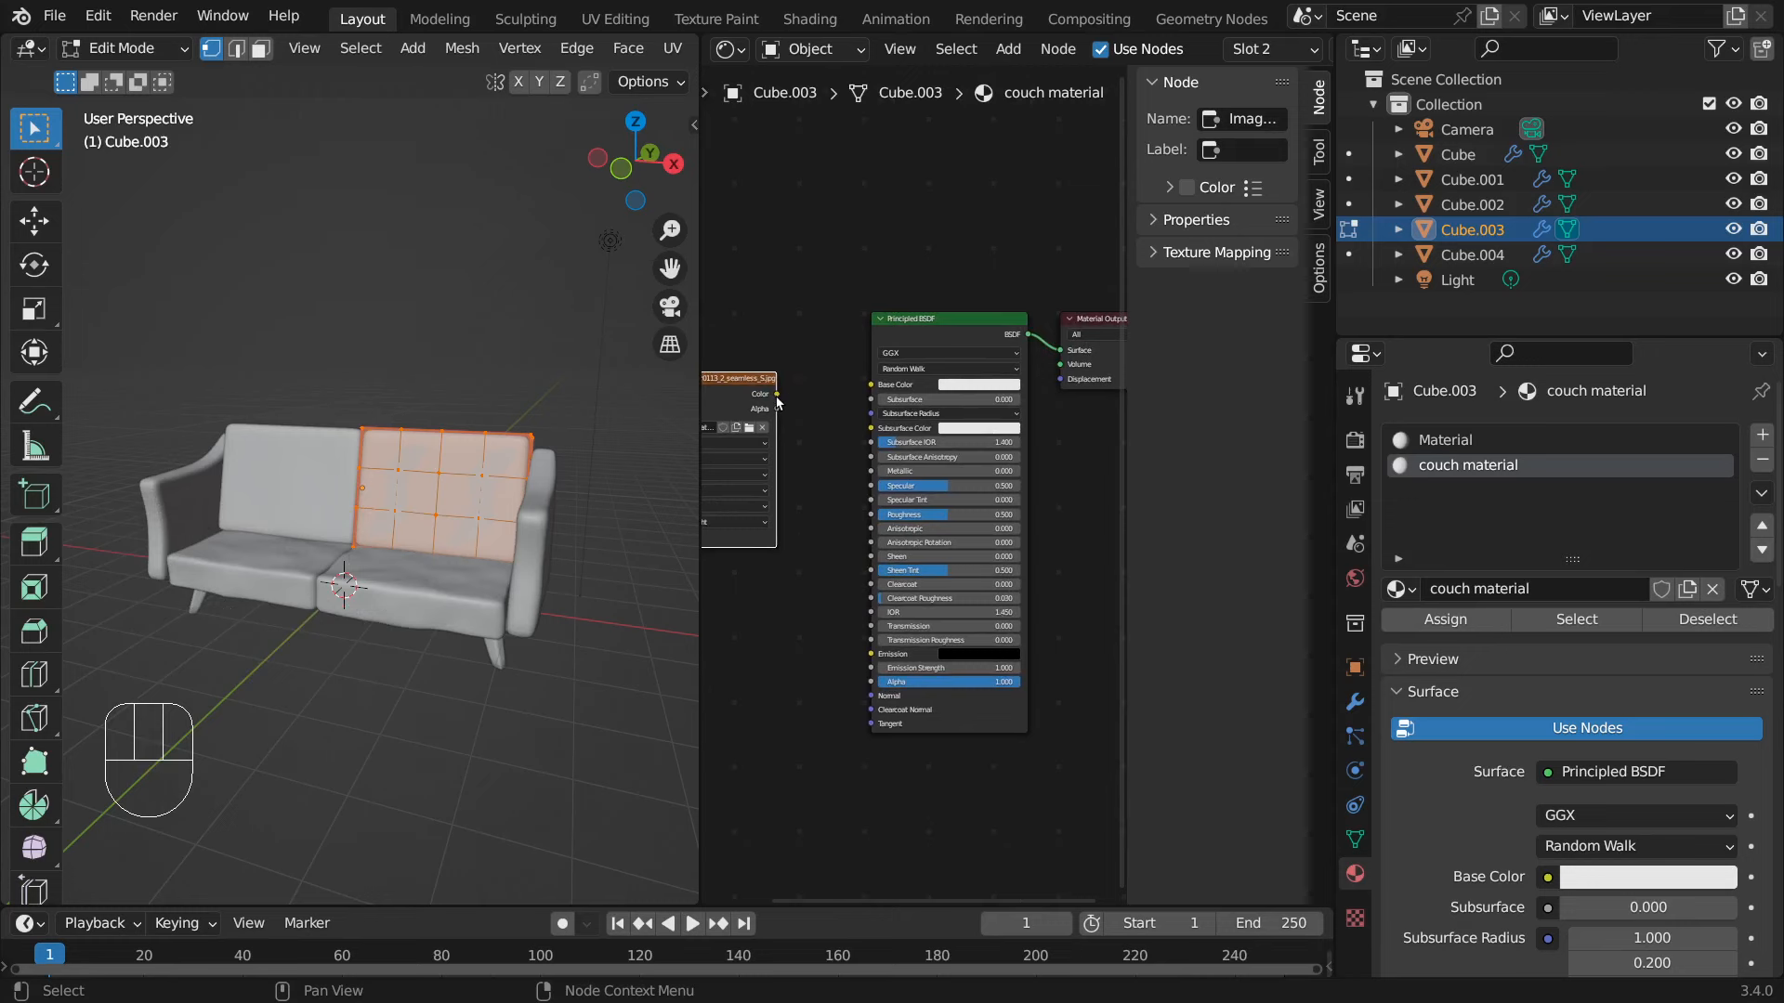
pyautogui.moveTo(777, 399); pyautogui.dragTo(785, 401)
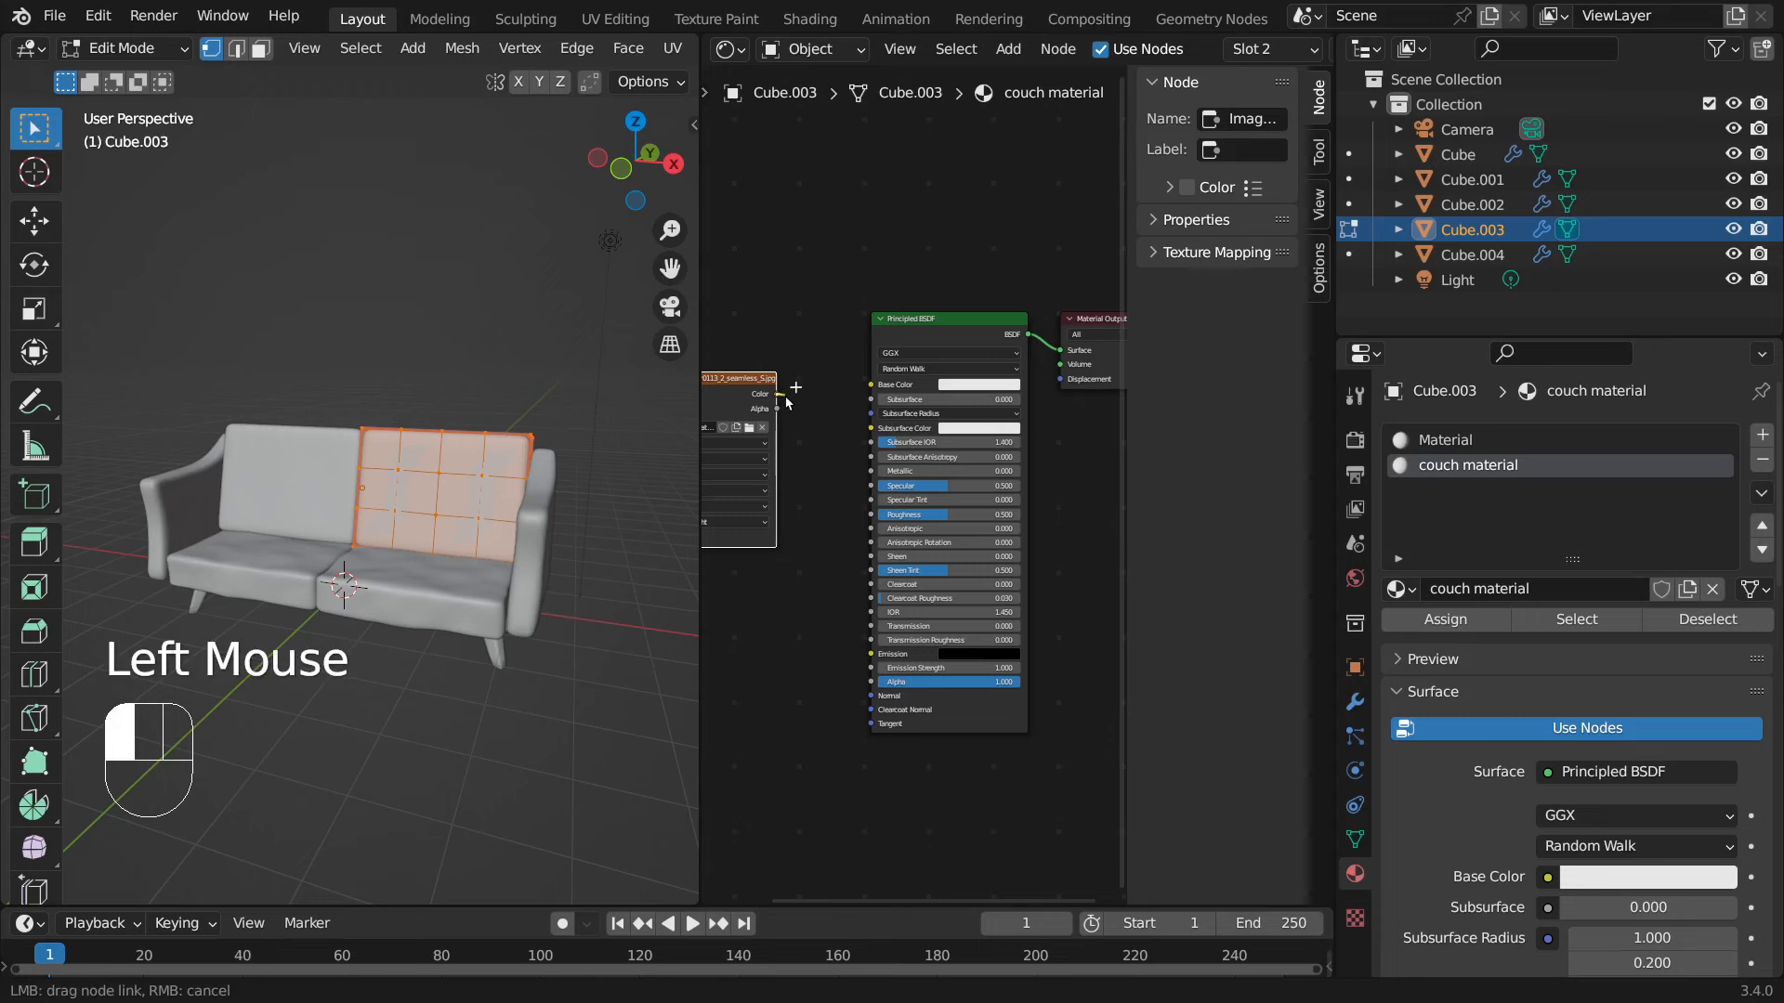
pyautogui.moveTo(787, 401); pyautogui.dragTo(873, 391)
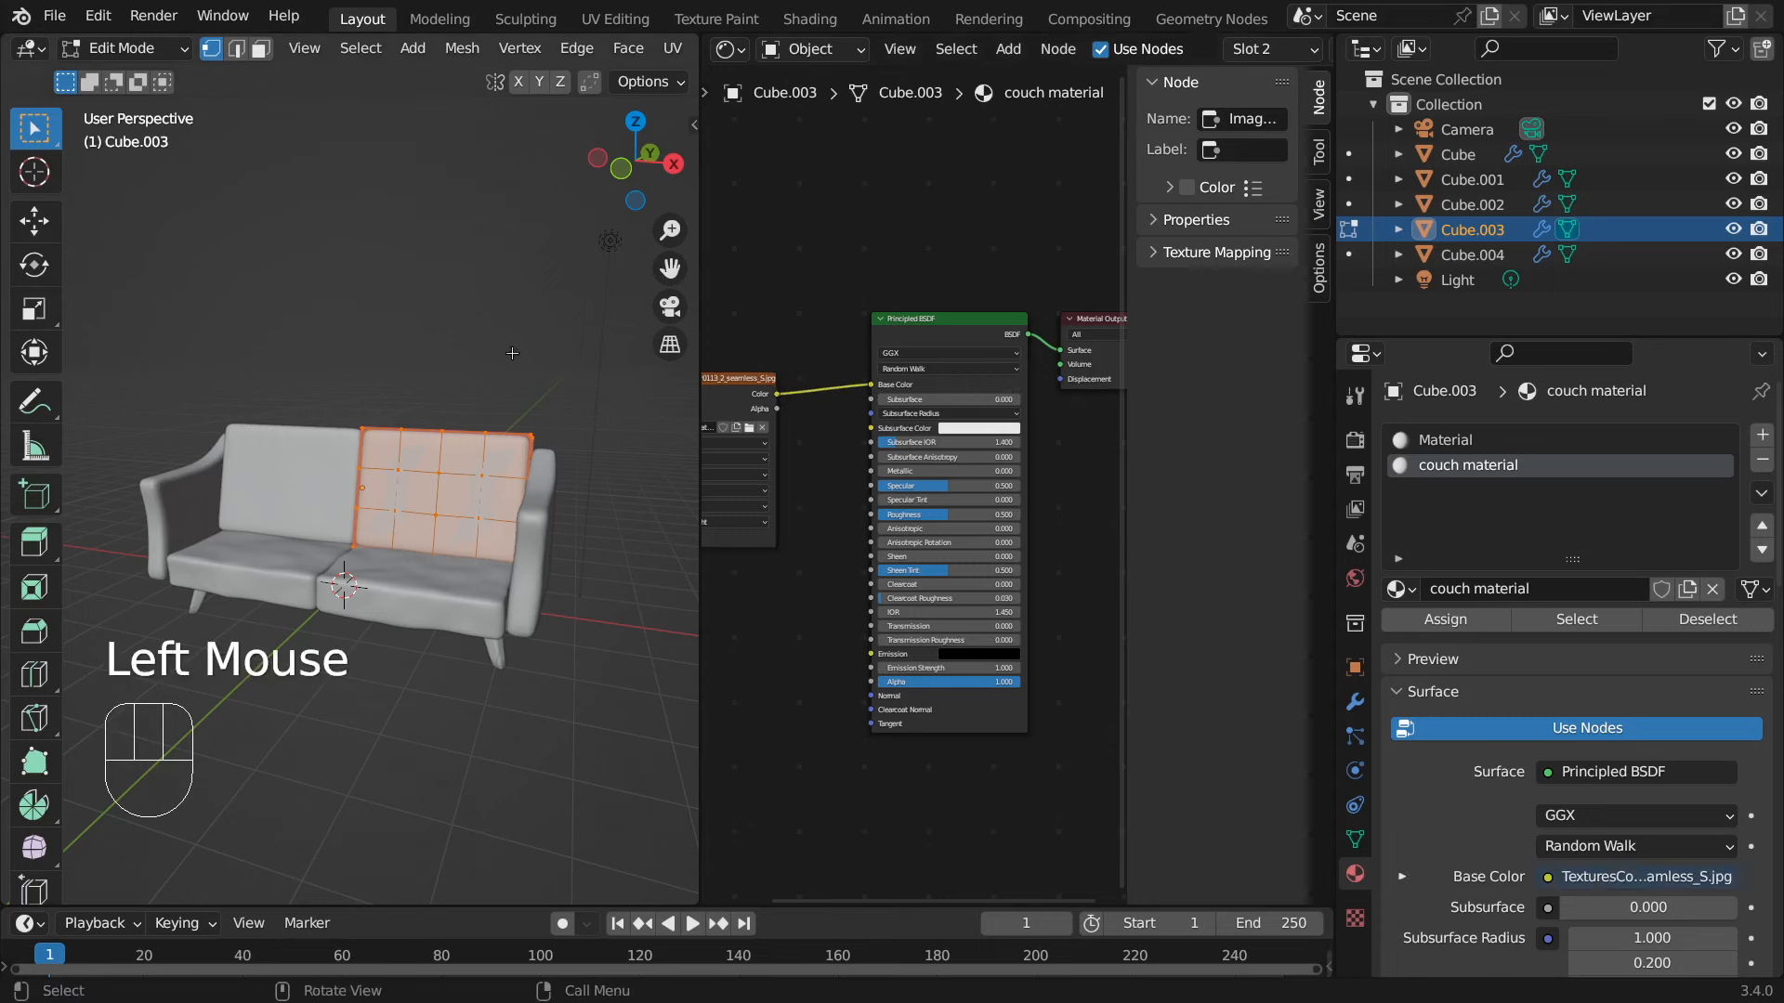
pyautogui.click(78, 128)
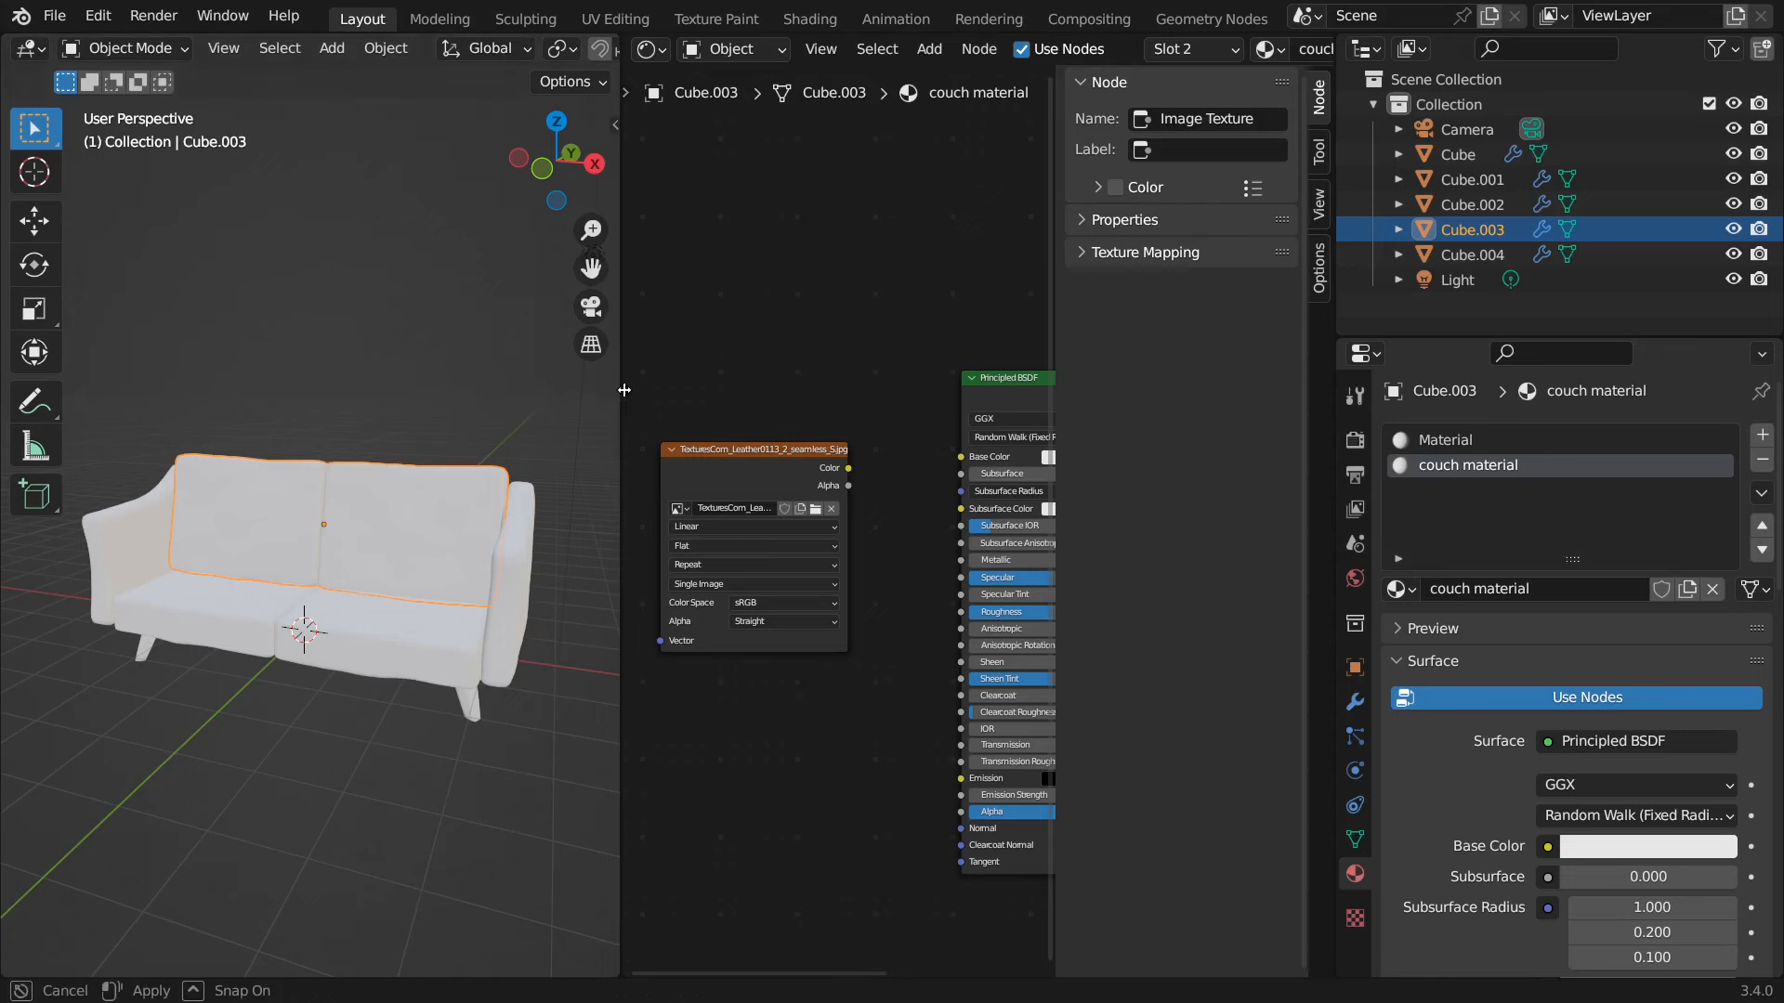
# - Compare the sofa in Solid, Material Preview and Rendered viewport shading in an enlarged 3D view, ending in Material Preview
pyautogui.moveTo(618, 390); pyautogui.dragTo(1027, 391)
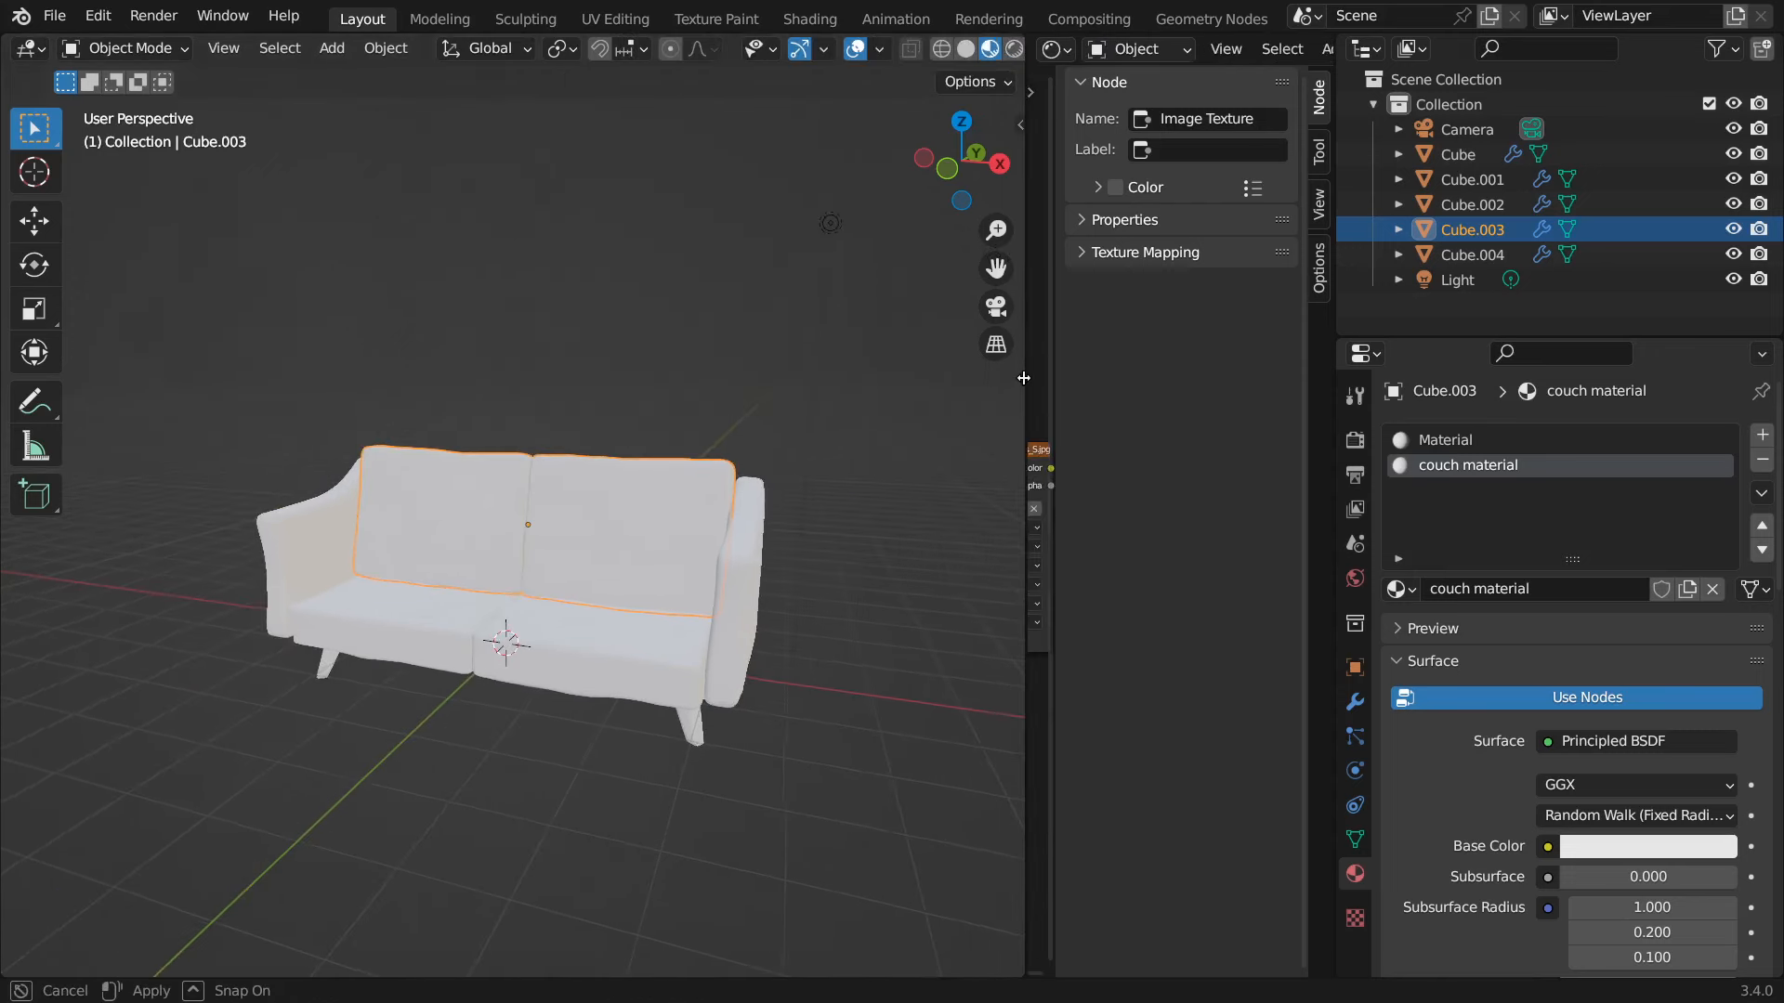
pyautogui.click(970, 50)
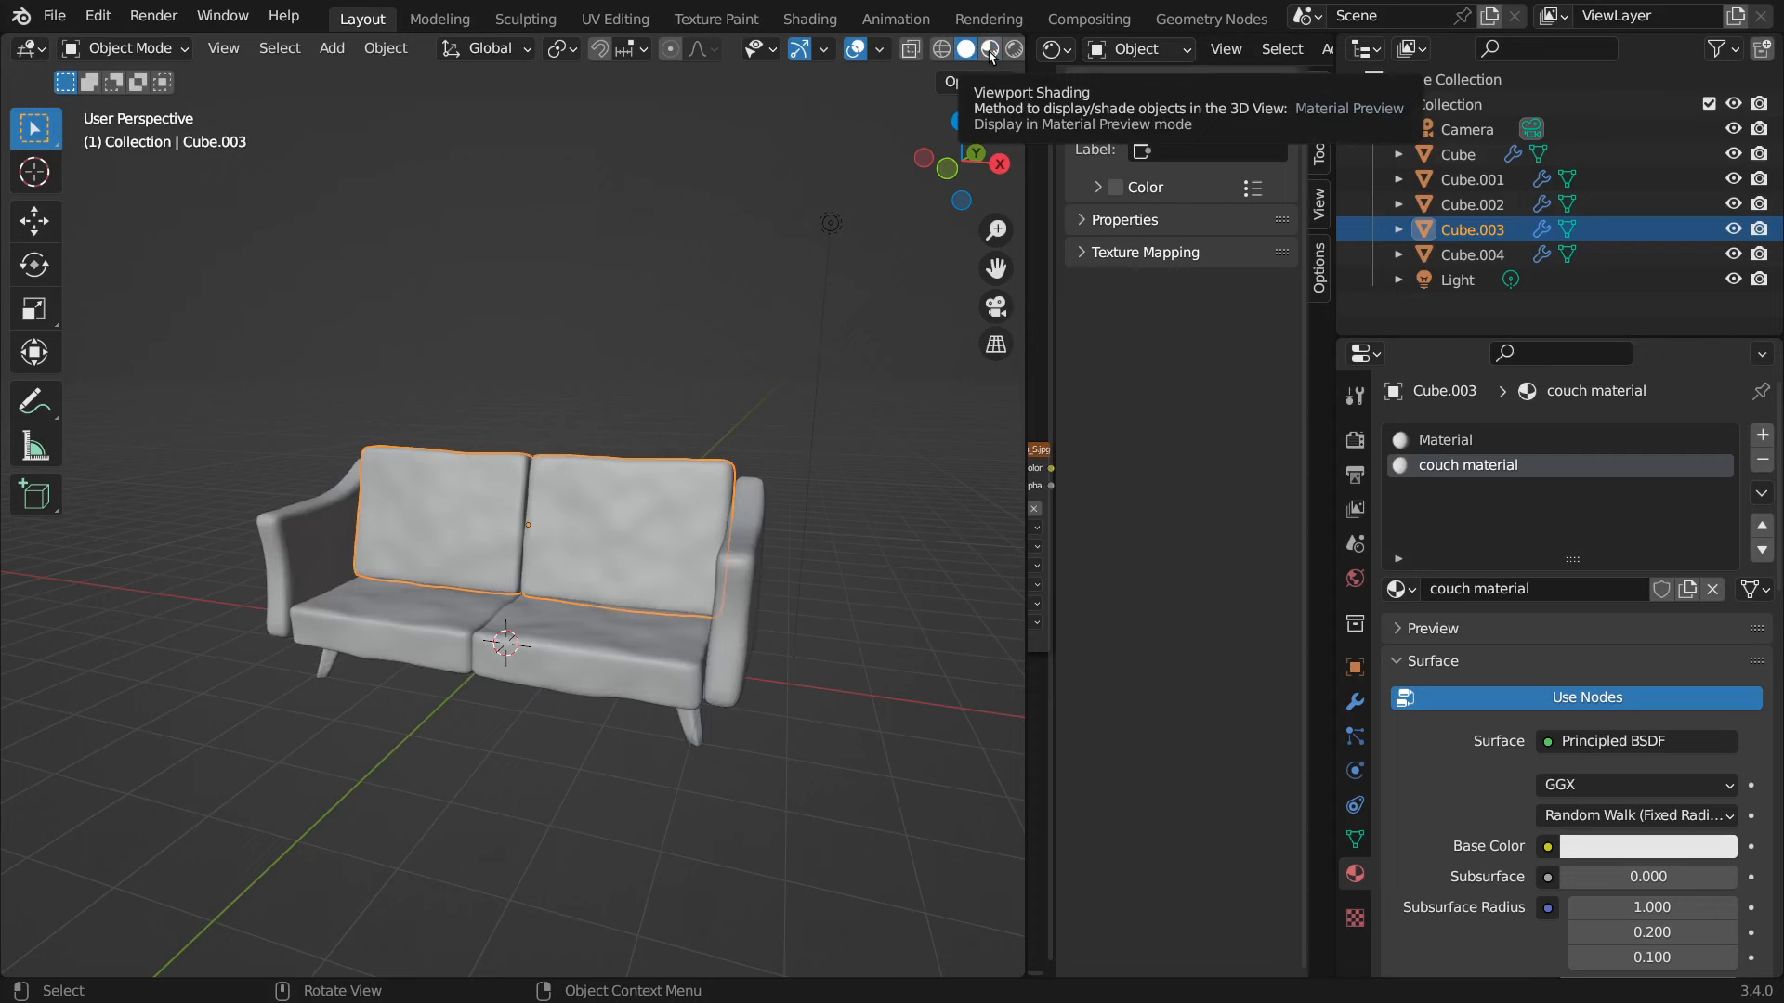
pyautogui.click(990, 56)
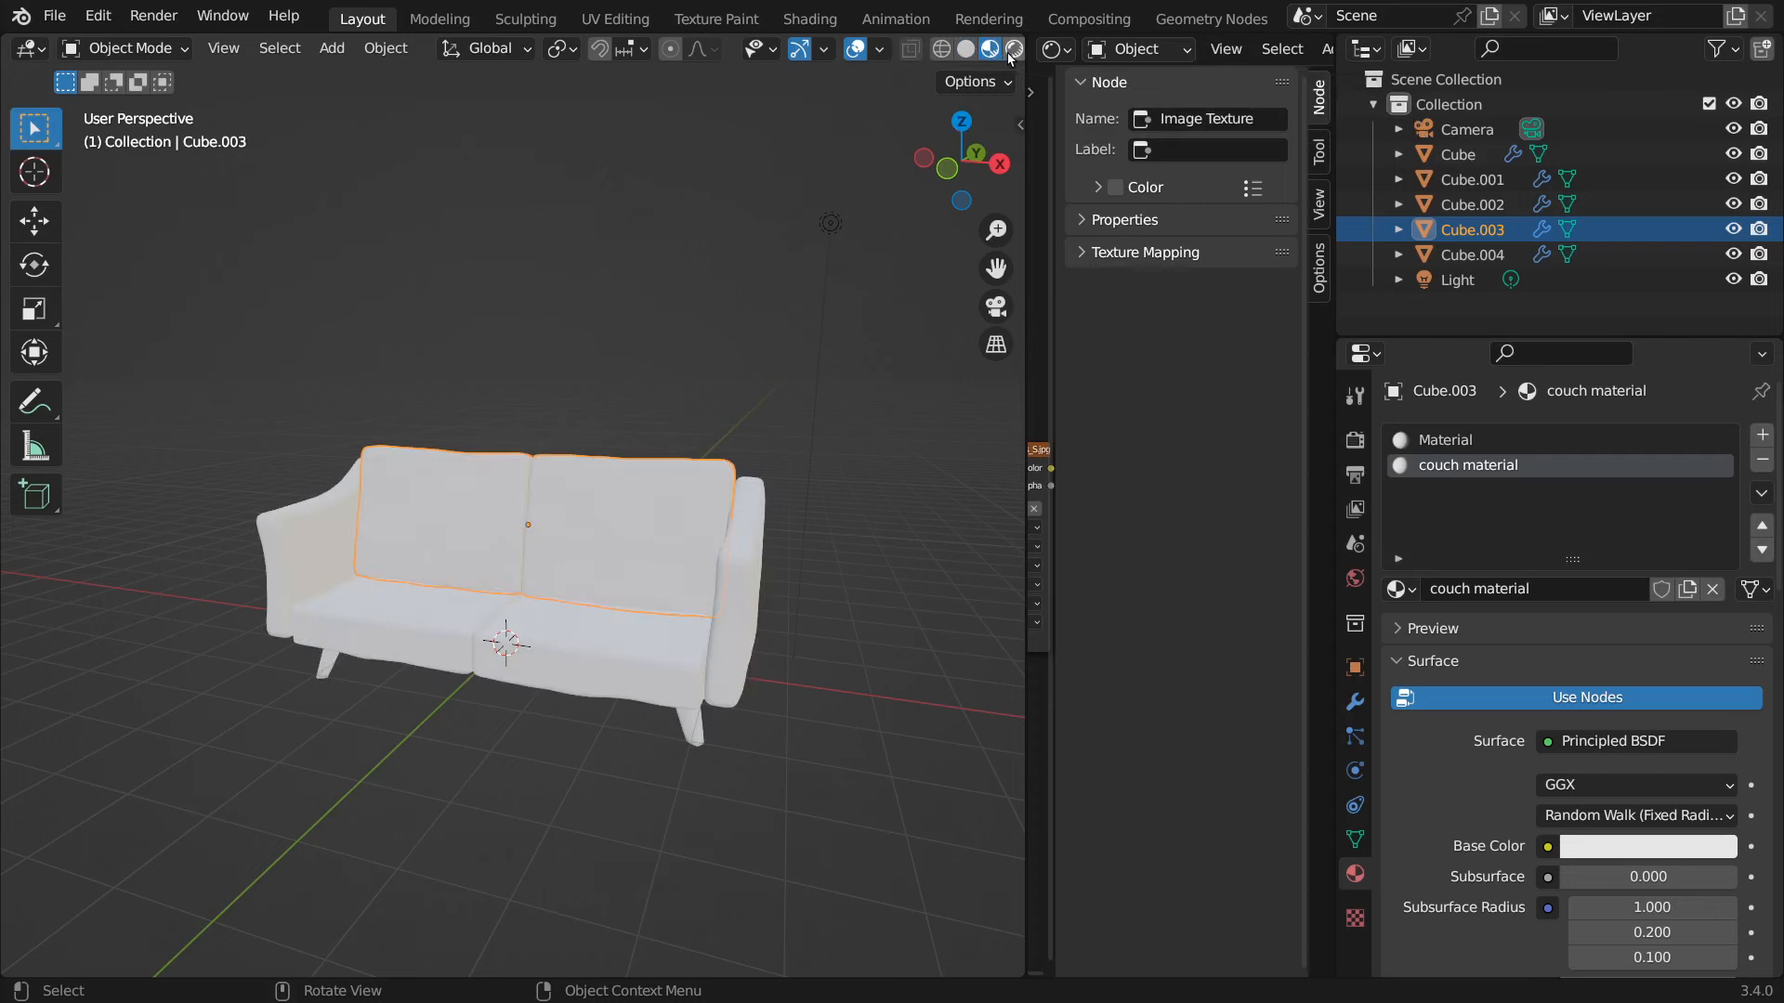
pyautogui.click(1012, 53)
pyautogui.click(990, 53)
pyautogui.click(1012, 51)
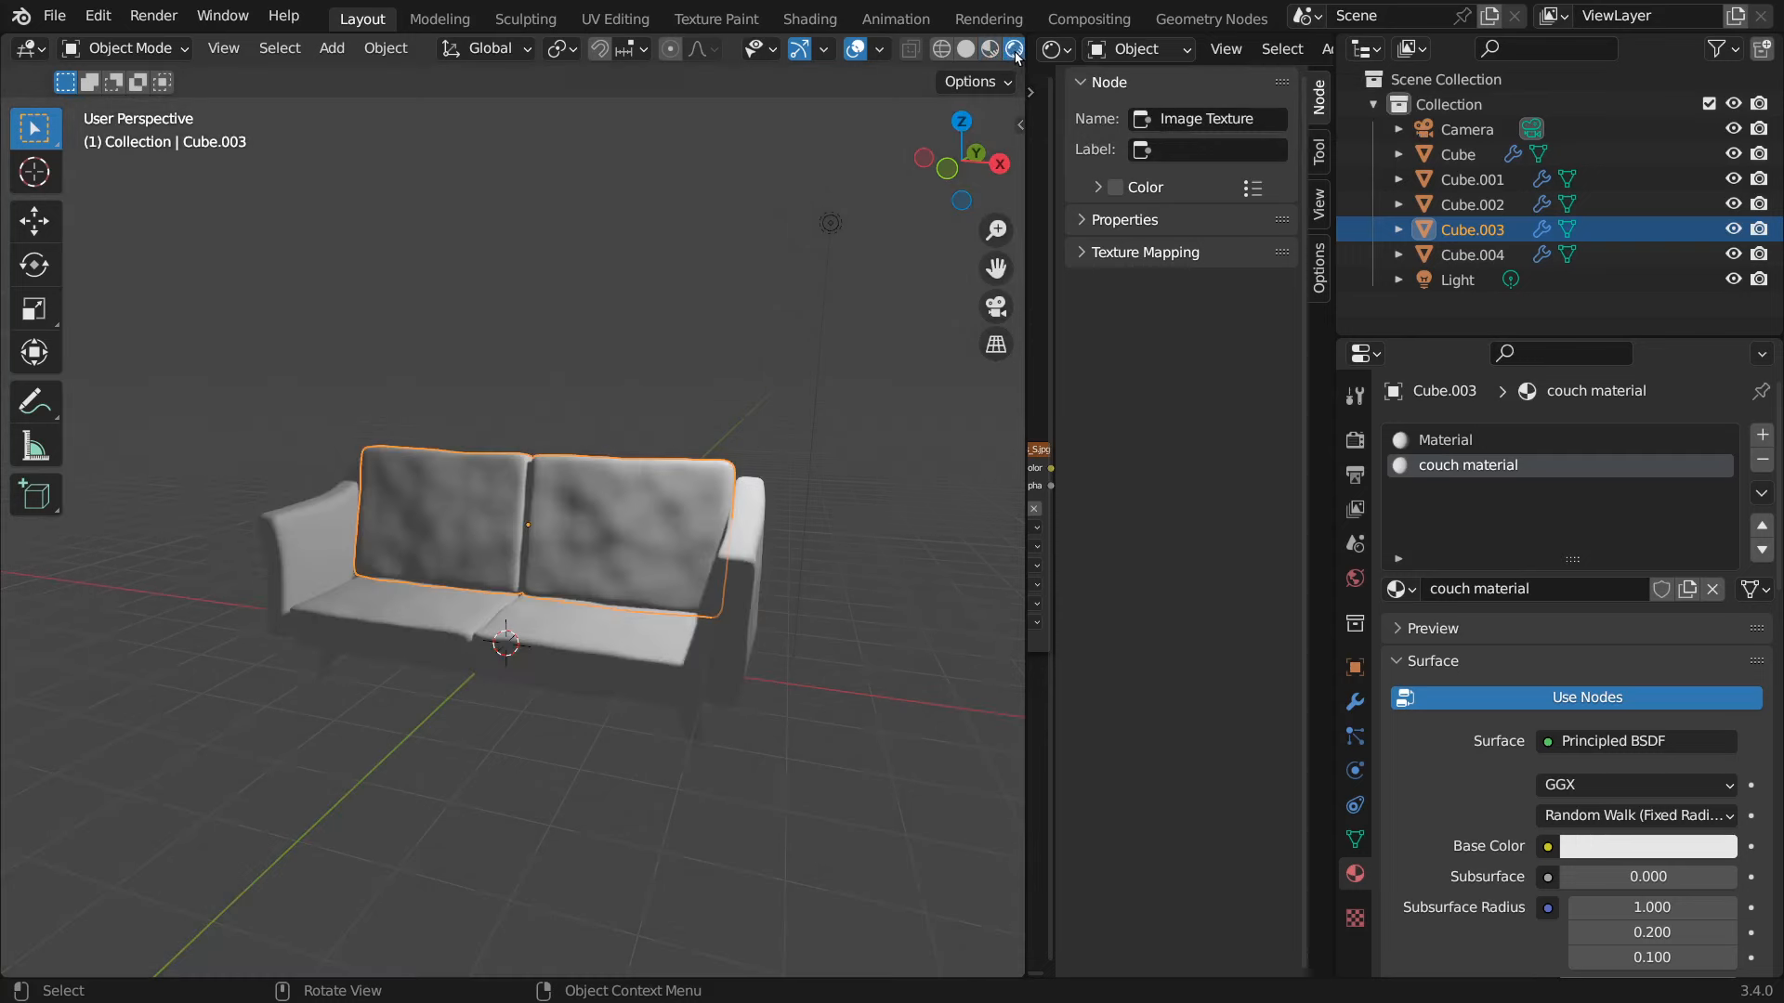
pyautogui.click(991, 53)
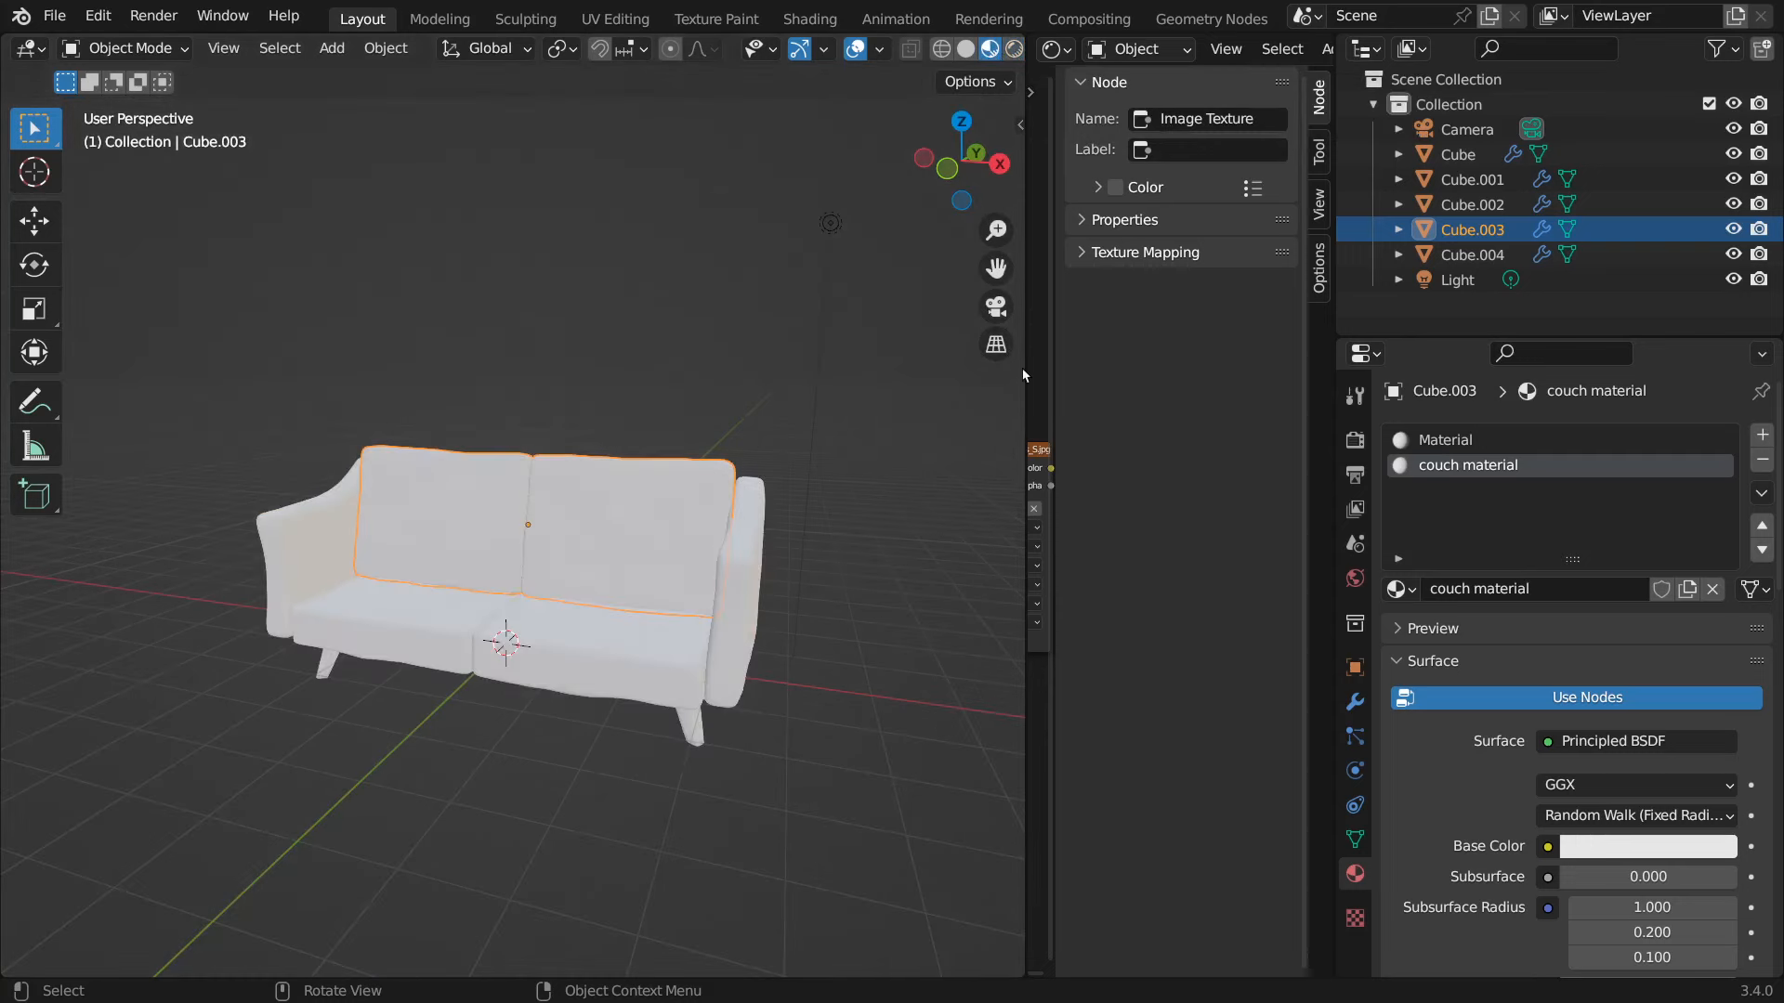
pyautogui.moveTo(1026, 375); pyautogui.dragTo(604, 401)
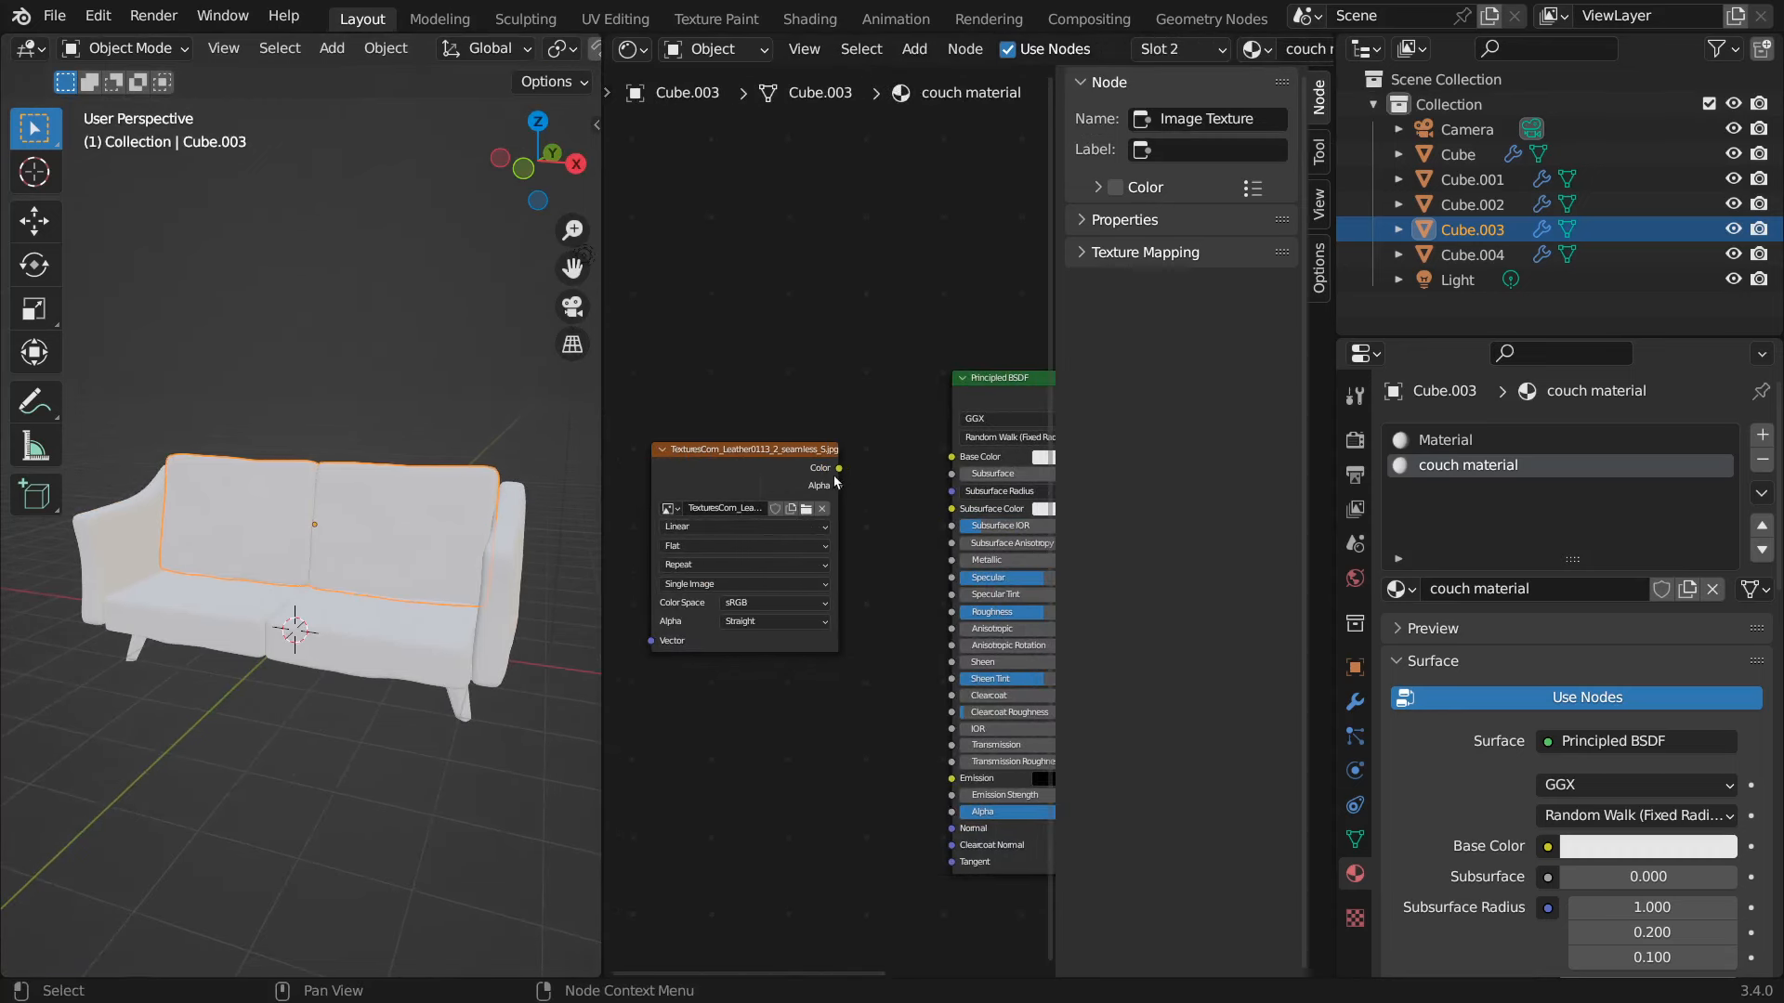
# - Link the leather Image Texture's Color output to the Principled BSDF's Base Color and inspect the back cushions' surface
pyautogui.moveTo(839, 468); pyautogui.dragTo(949, 459)
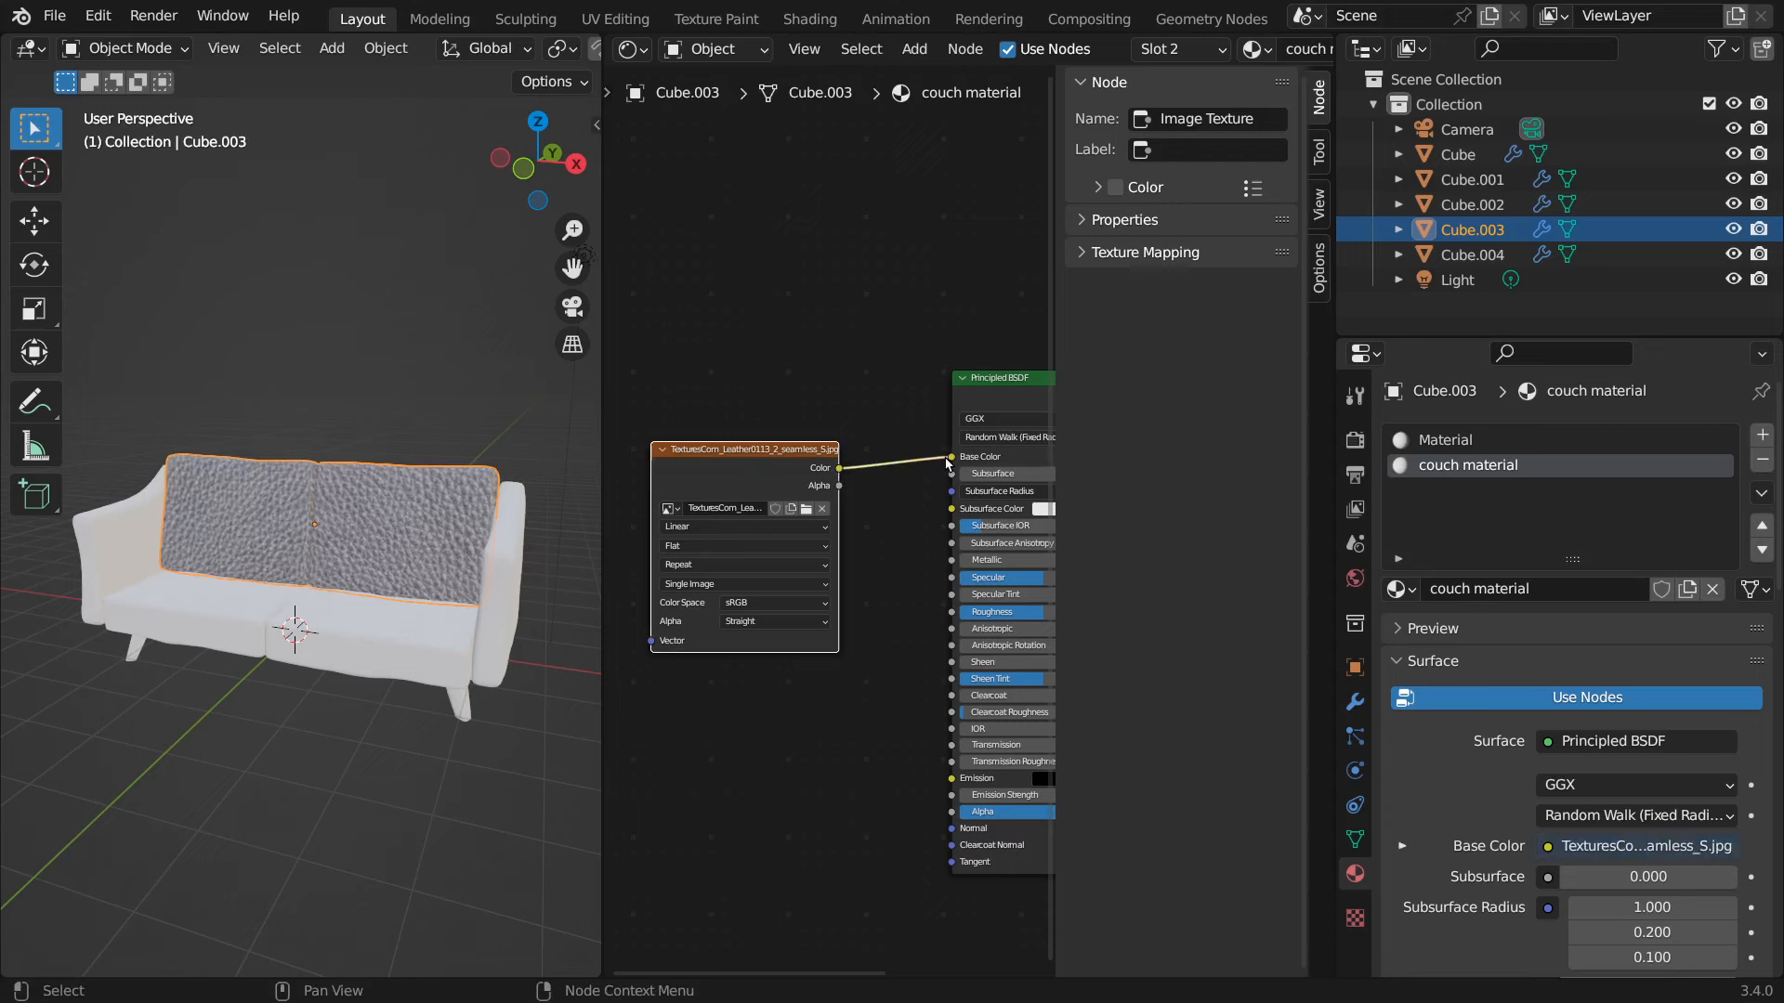
pyautogui.moveTo(253, 426); pyautogui.dragTo(433, 487, button='middle')
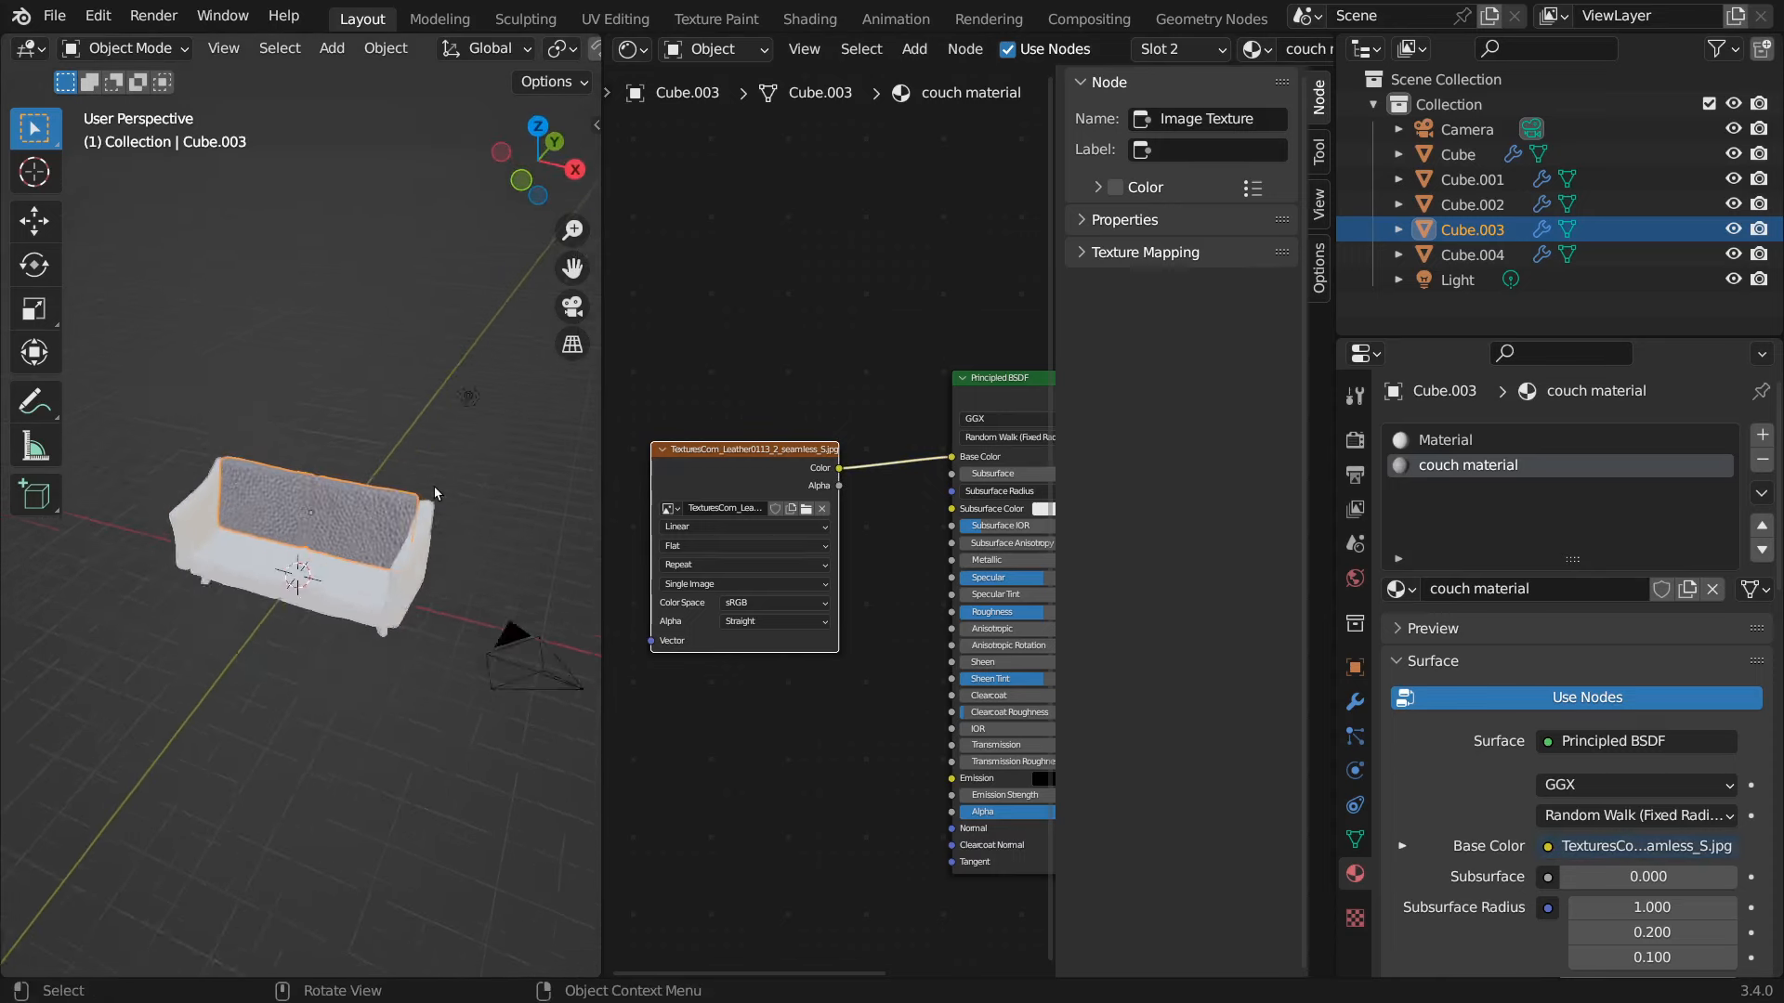
pyautogui.scroll(10, 433, 487)
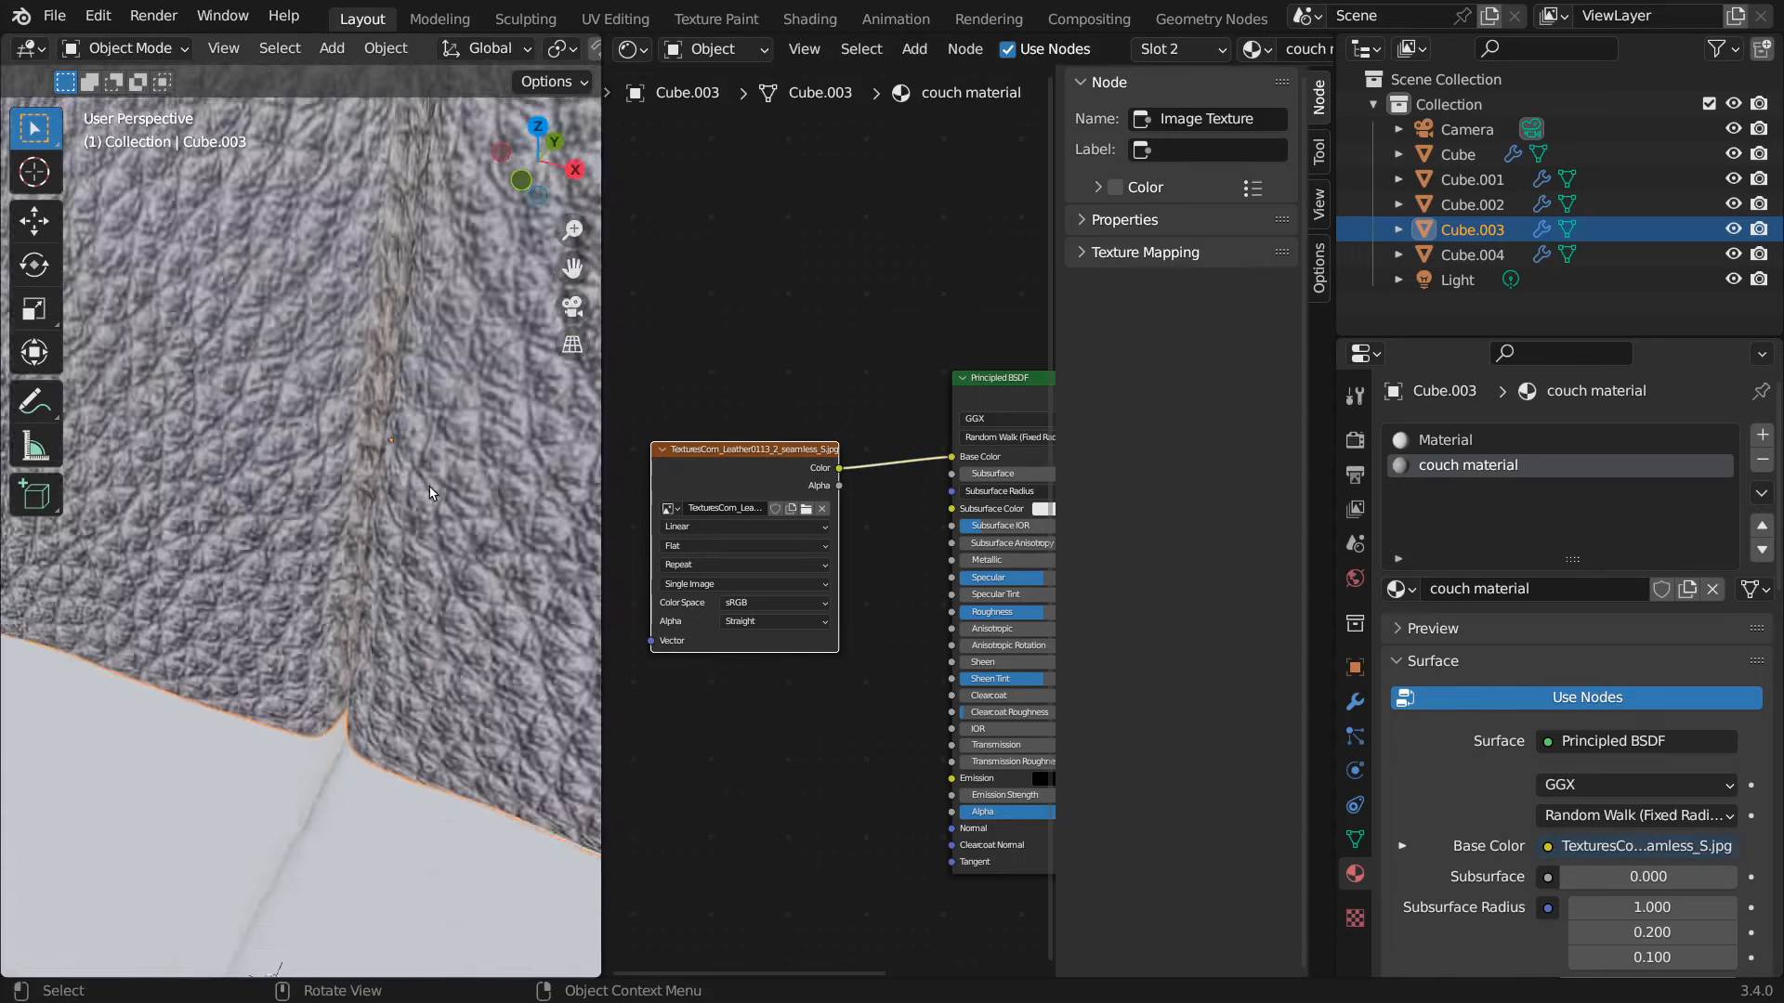
pyautogui.scroll(-10, 430, 493)
pyautogui.moveTo(425, 494); pyautogui.dragTo(414, 280, button='middle')
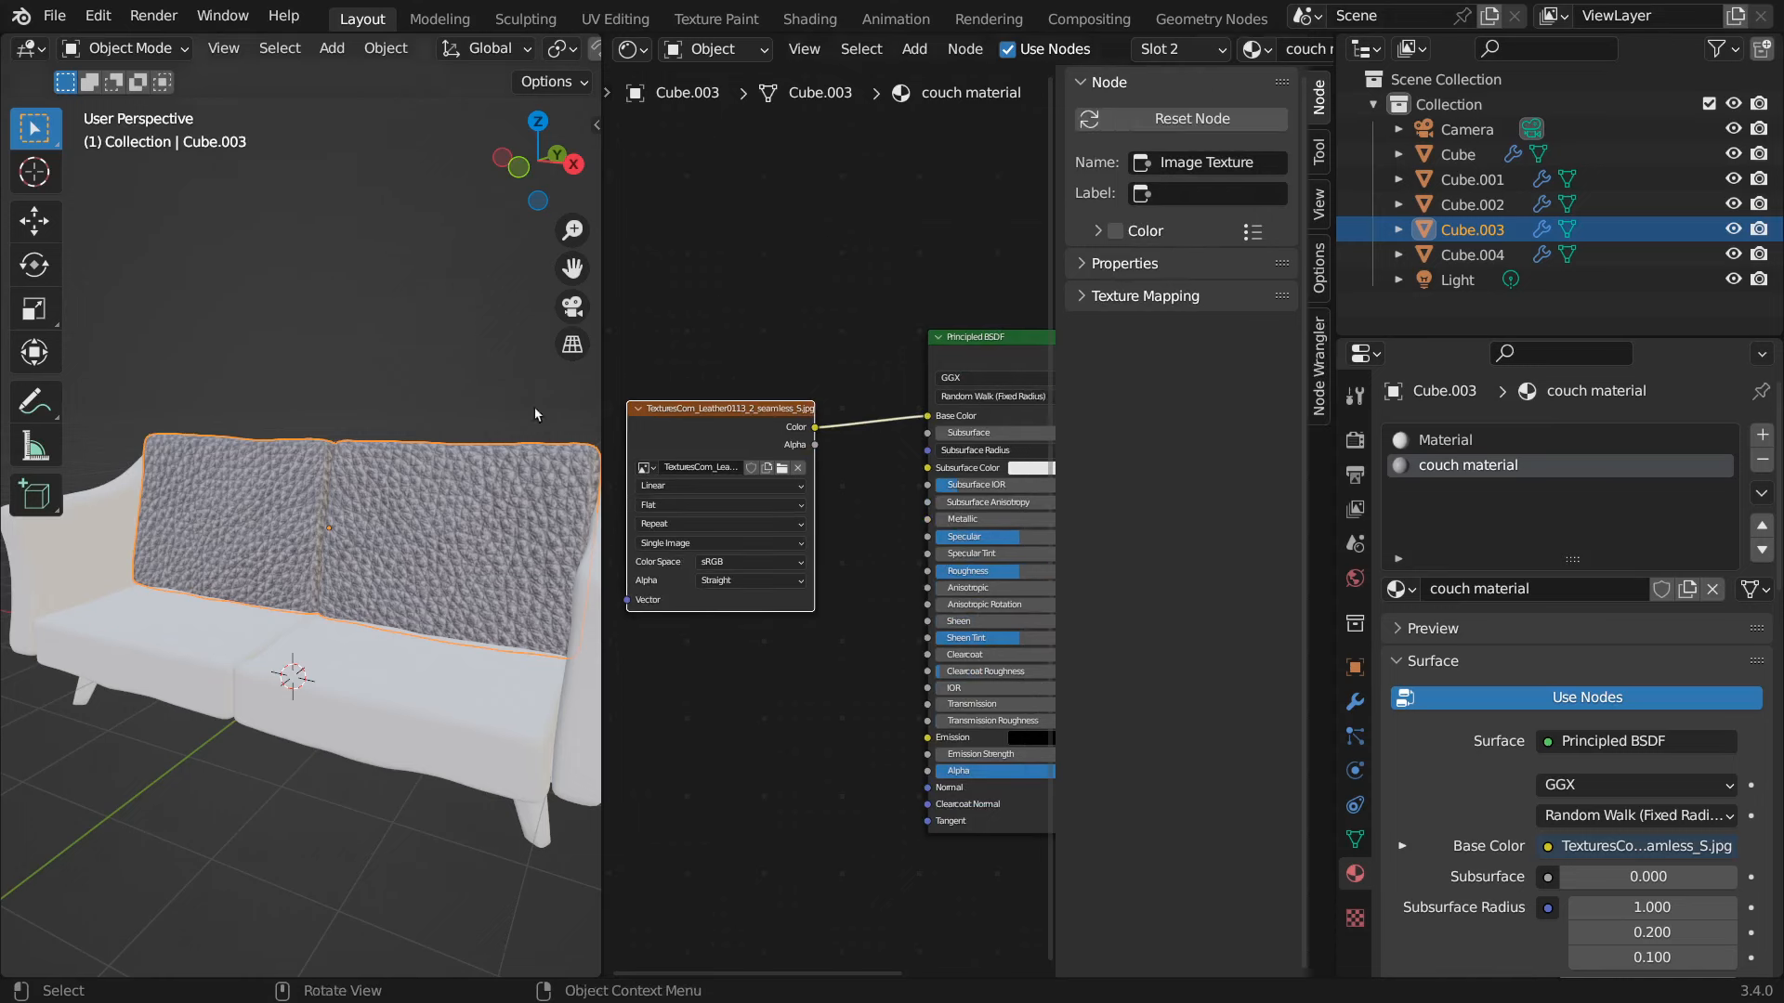
# - Add Texture Coordinate and Mapping nodes to the leather Image Texture node using Node Wrangler's texture setup
pyautogui.moveTo(716, 293); pyautogui.dragTo(799, 328, button='middle')
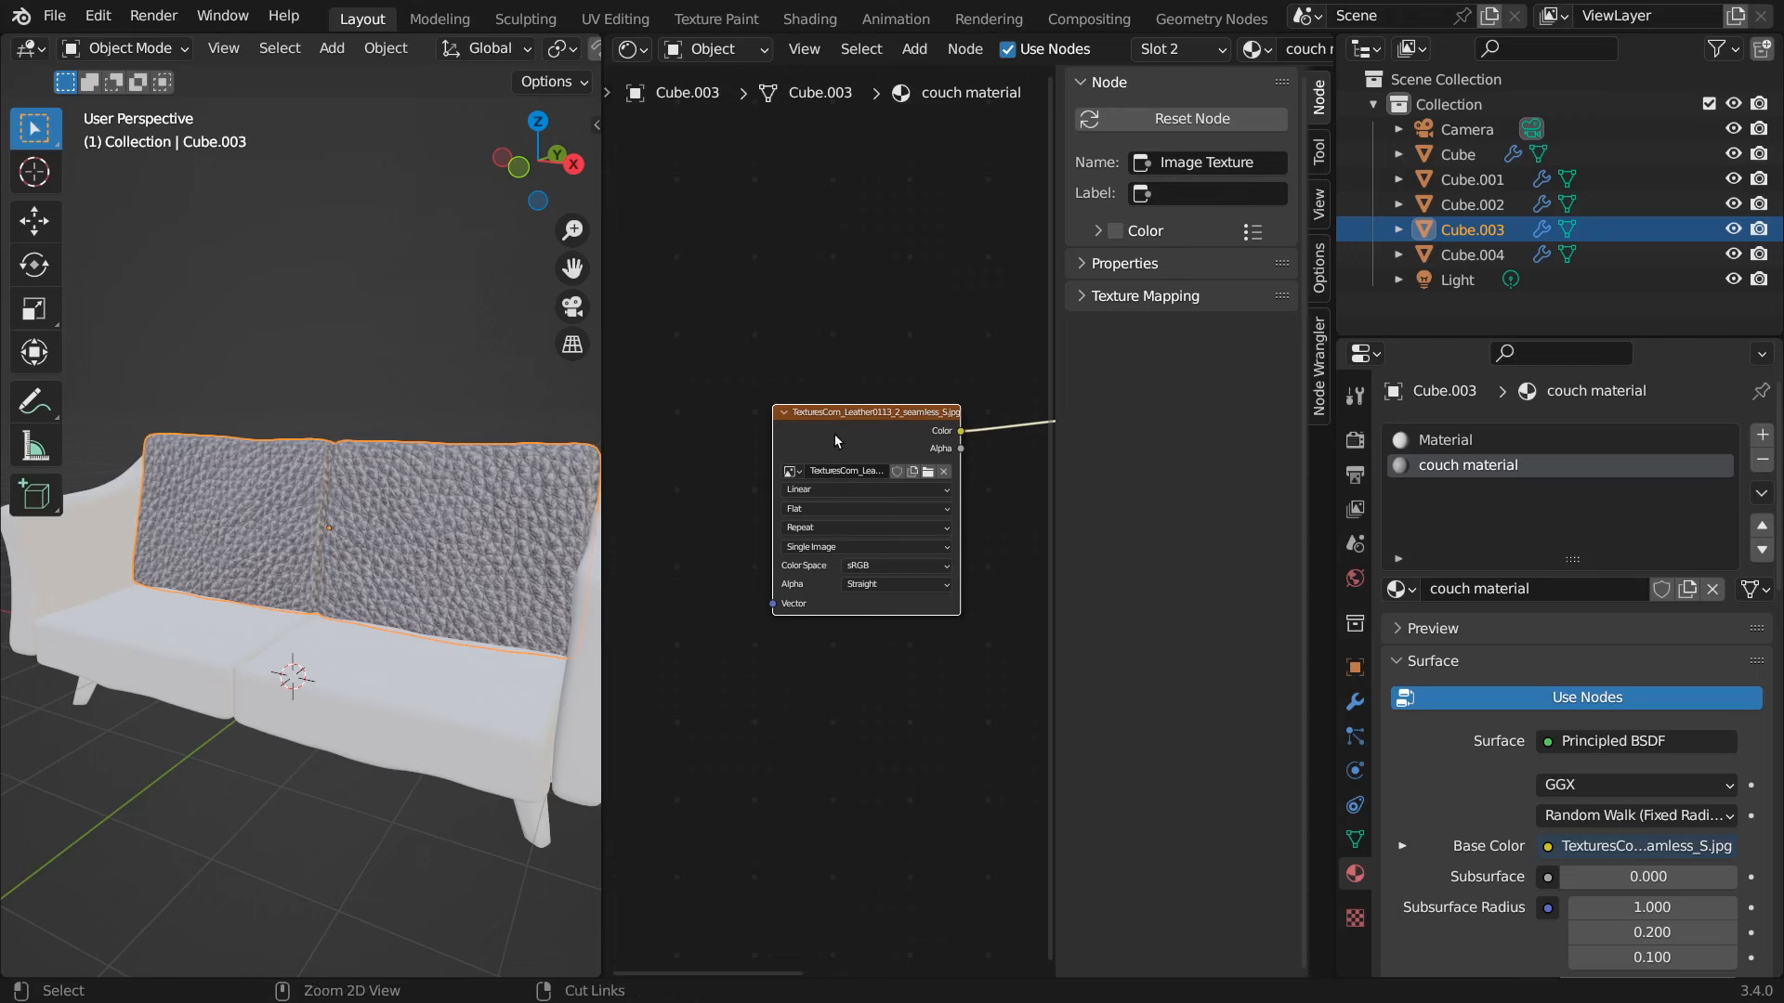
pyautogui.hotkey('ctrl', 't')
pyautogui.moveTo(806, 353); pyautogui.dragTo(960, 353, button='middle')
pyautogui.scroll(-2, 823, 466)
pyautogui.scroll(4, 822, 466)
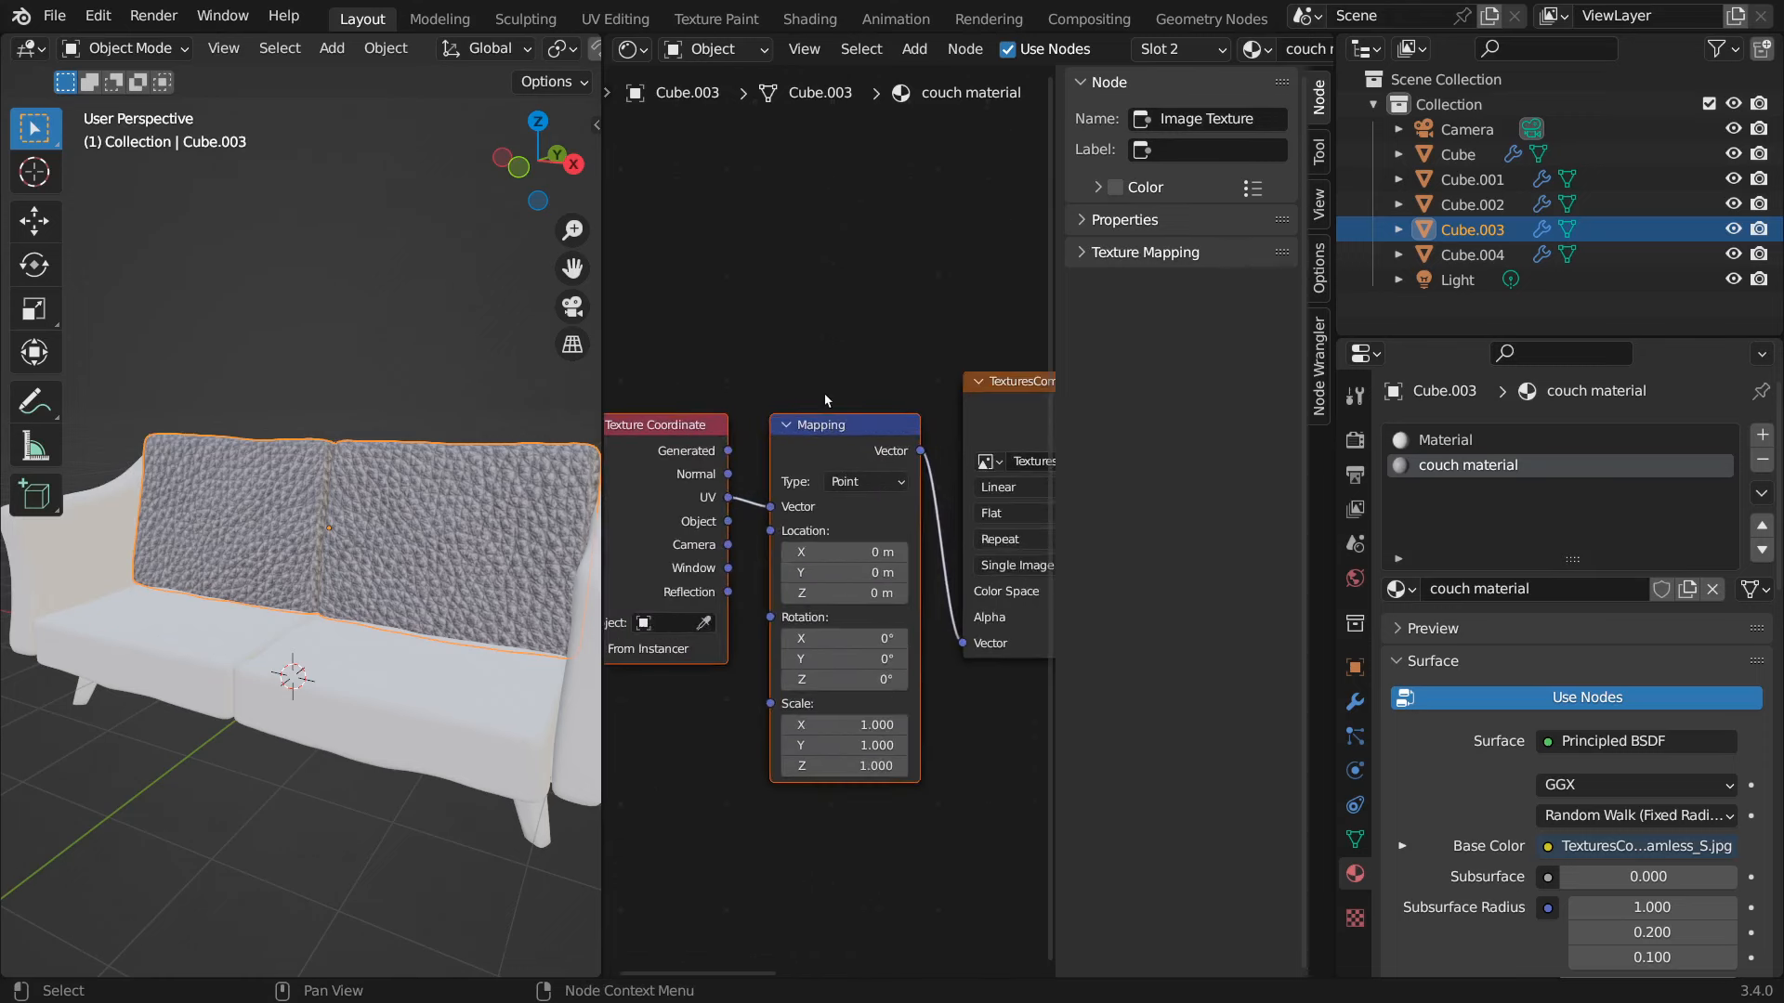
pyautogui.scroll(1, 835, 354)
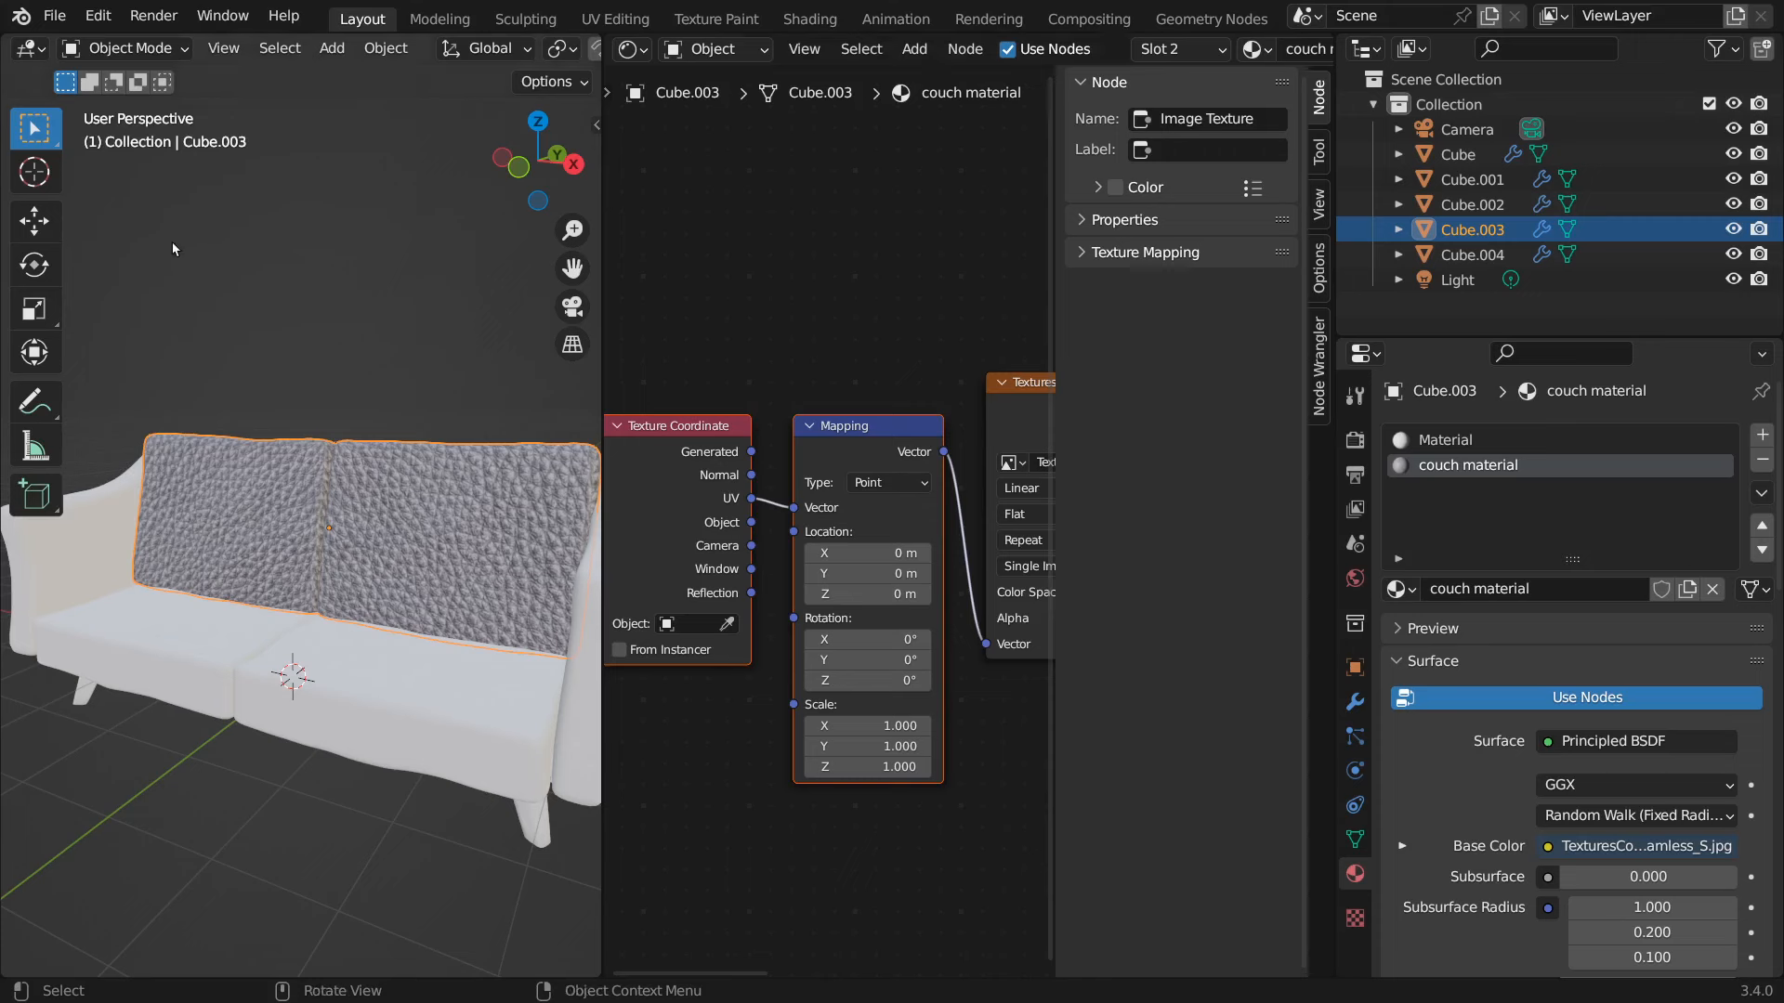
# - Check in the add-on preferences whether Node Wrangler is enabled
pyautogui.click(103, 22)
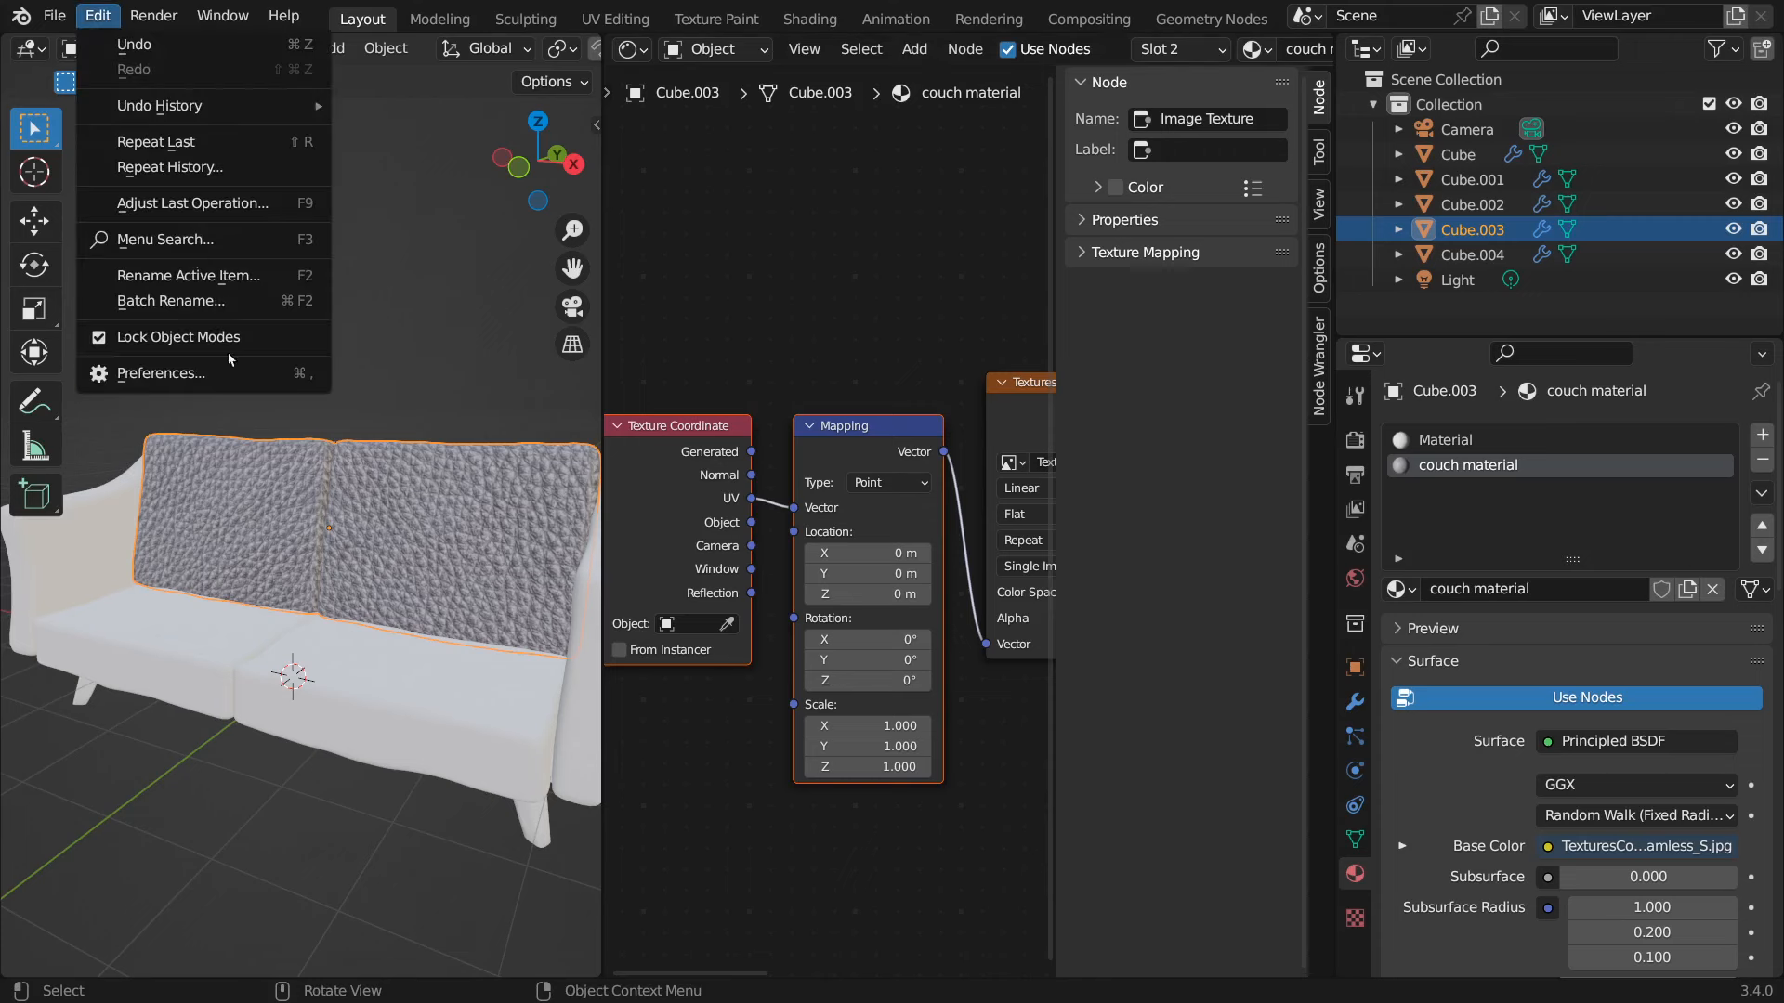
pyautogui.click(232, 375)
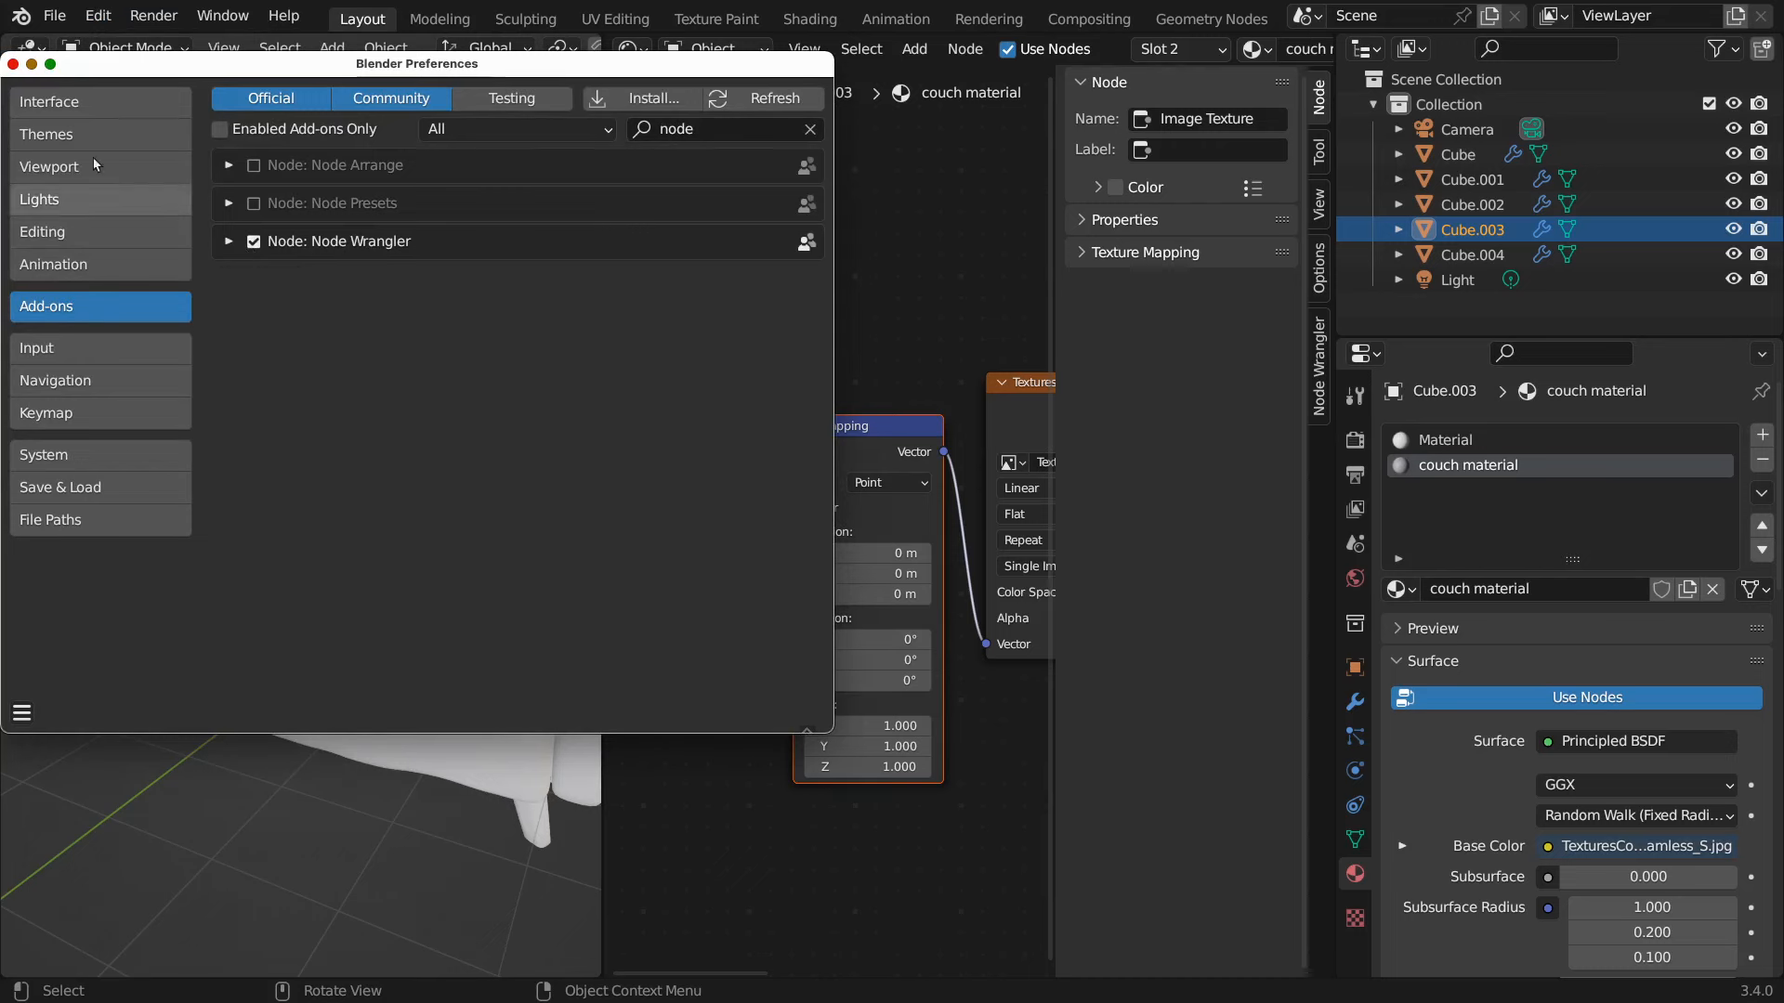
pyautogui.click(13, 63)
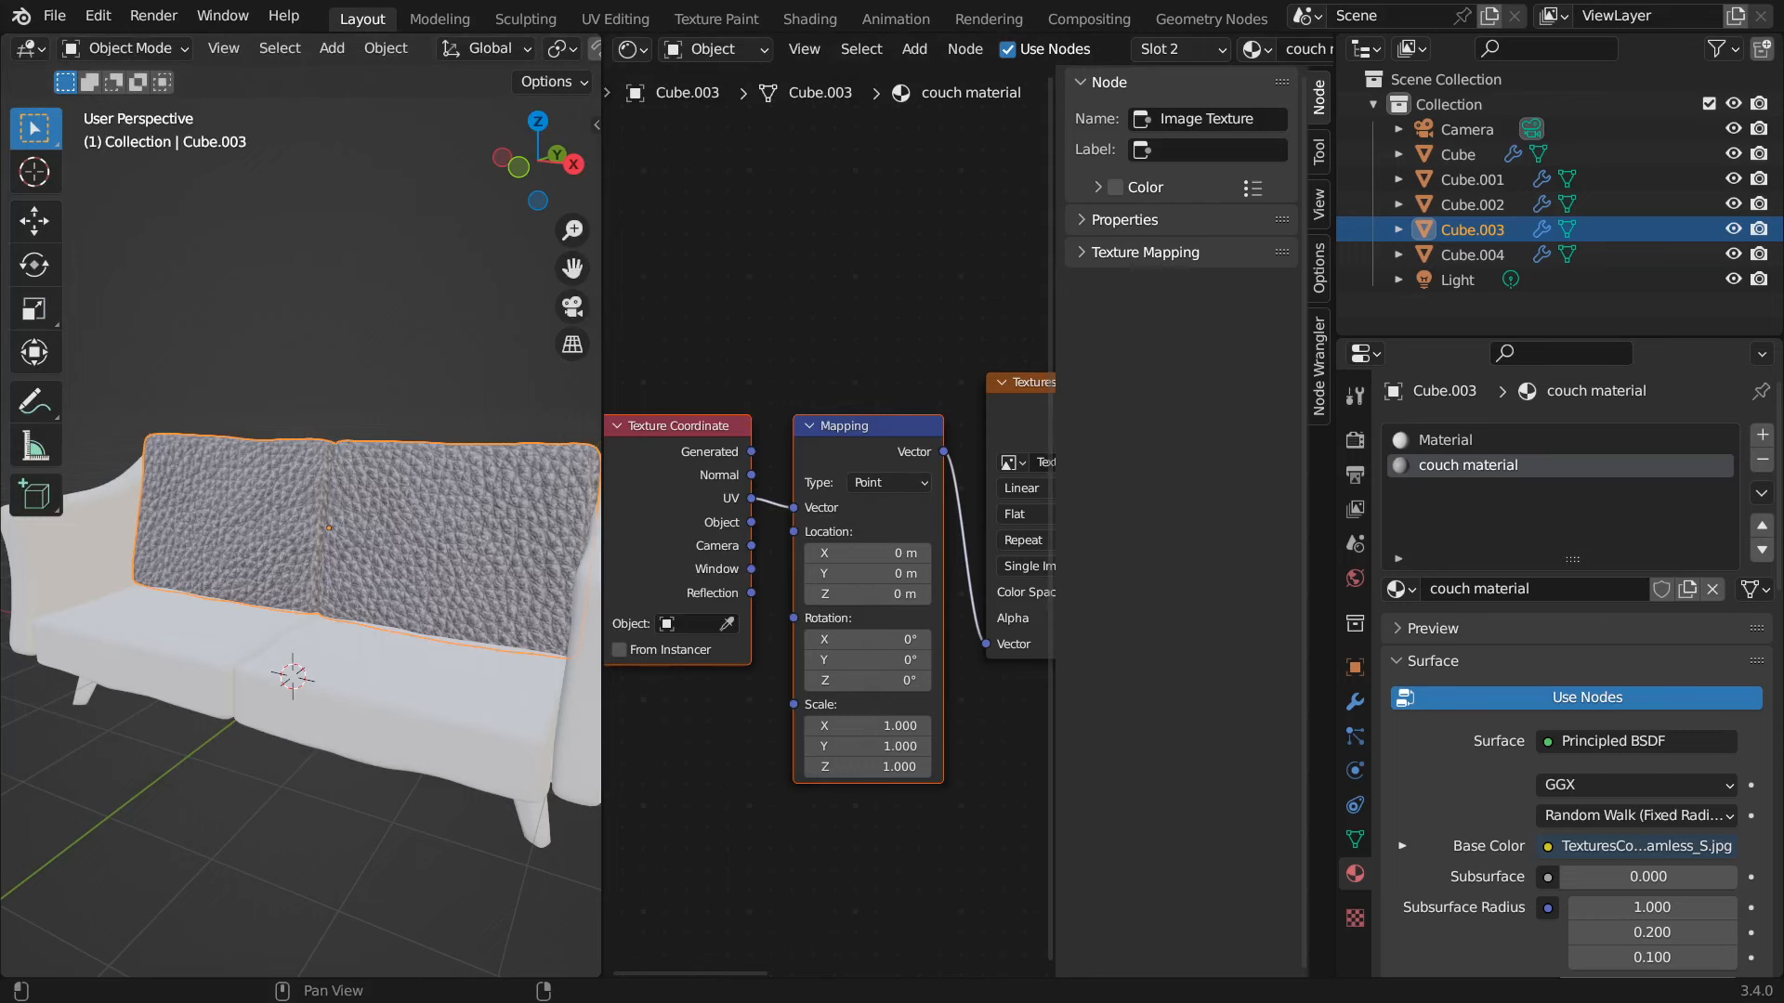
# - Raise the Mapping node's X scale to 8.5 and inspect the leather on the back cushions
pyautogui.click(874, 727)
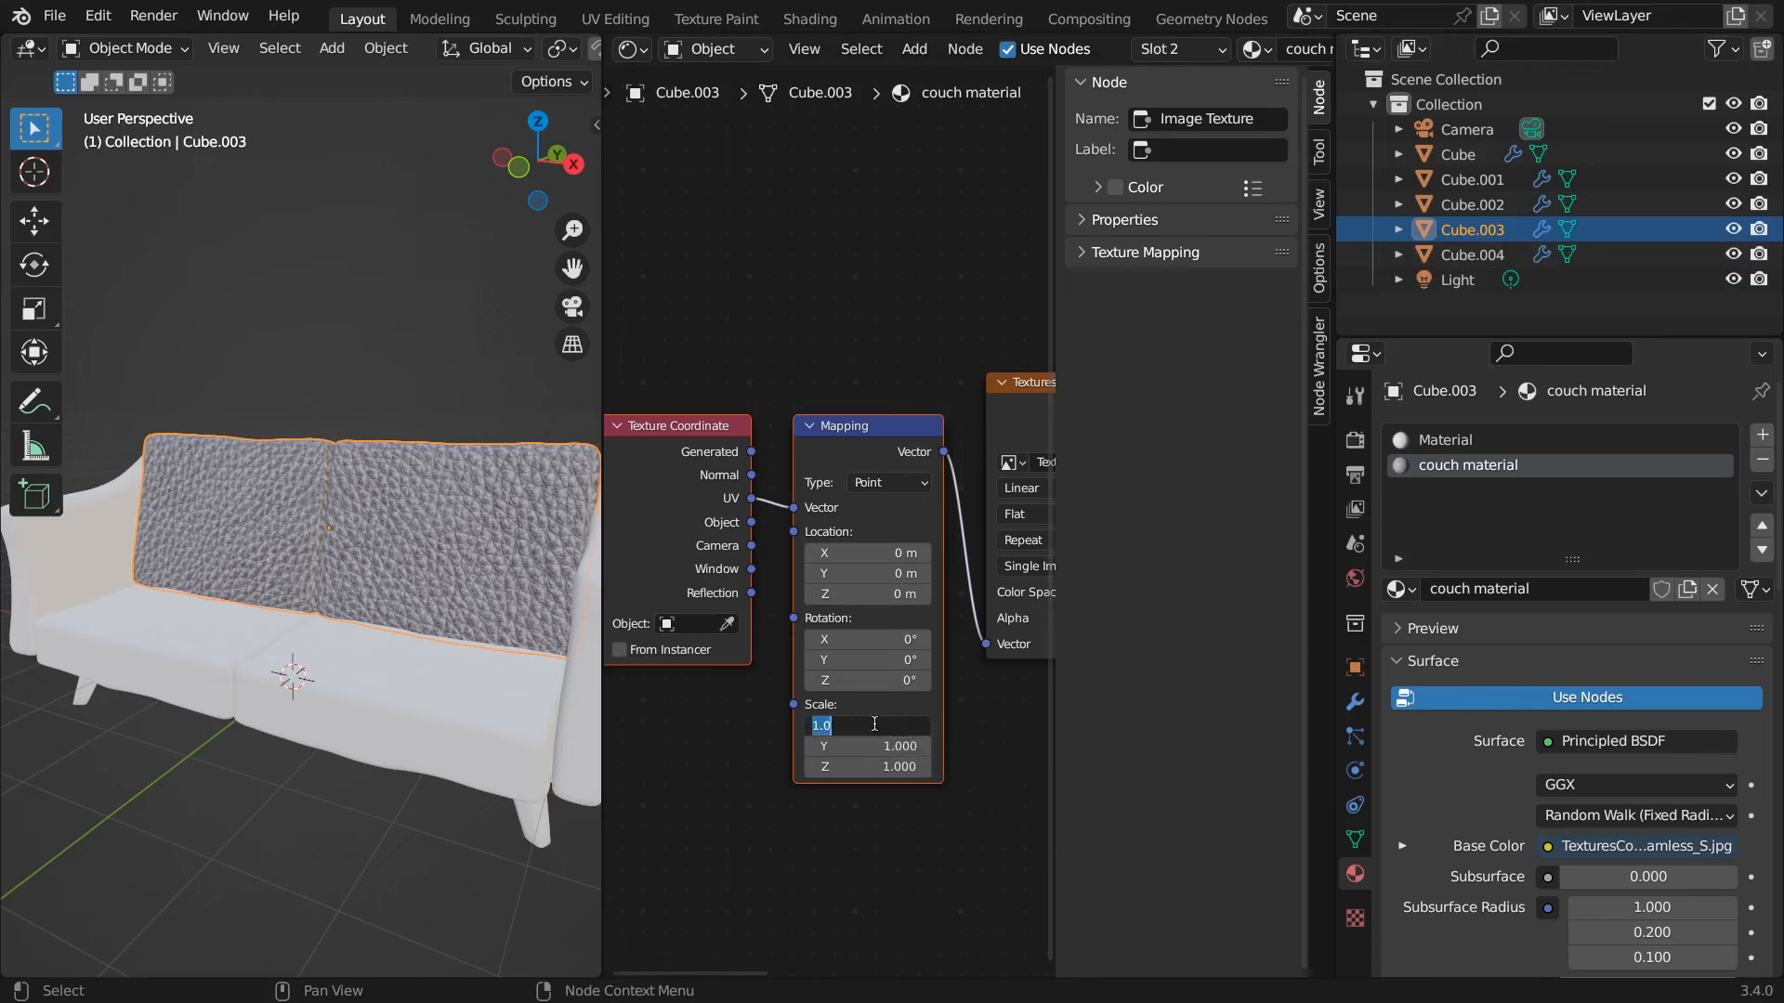
pyautogui.click(741, 743)
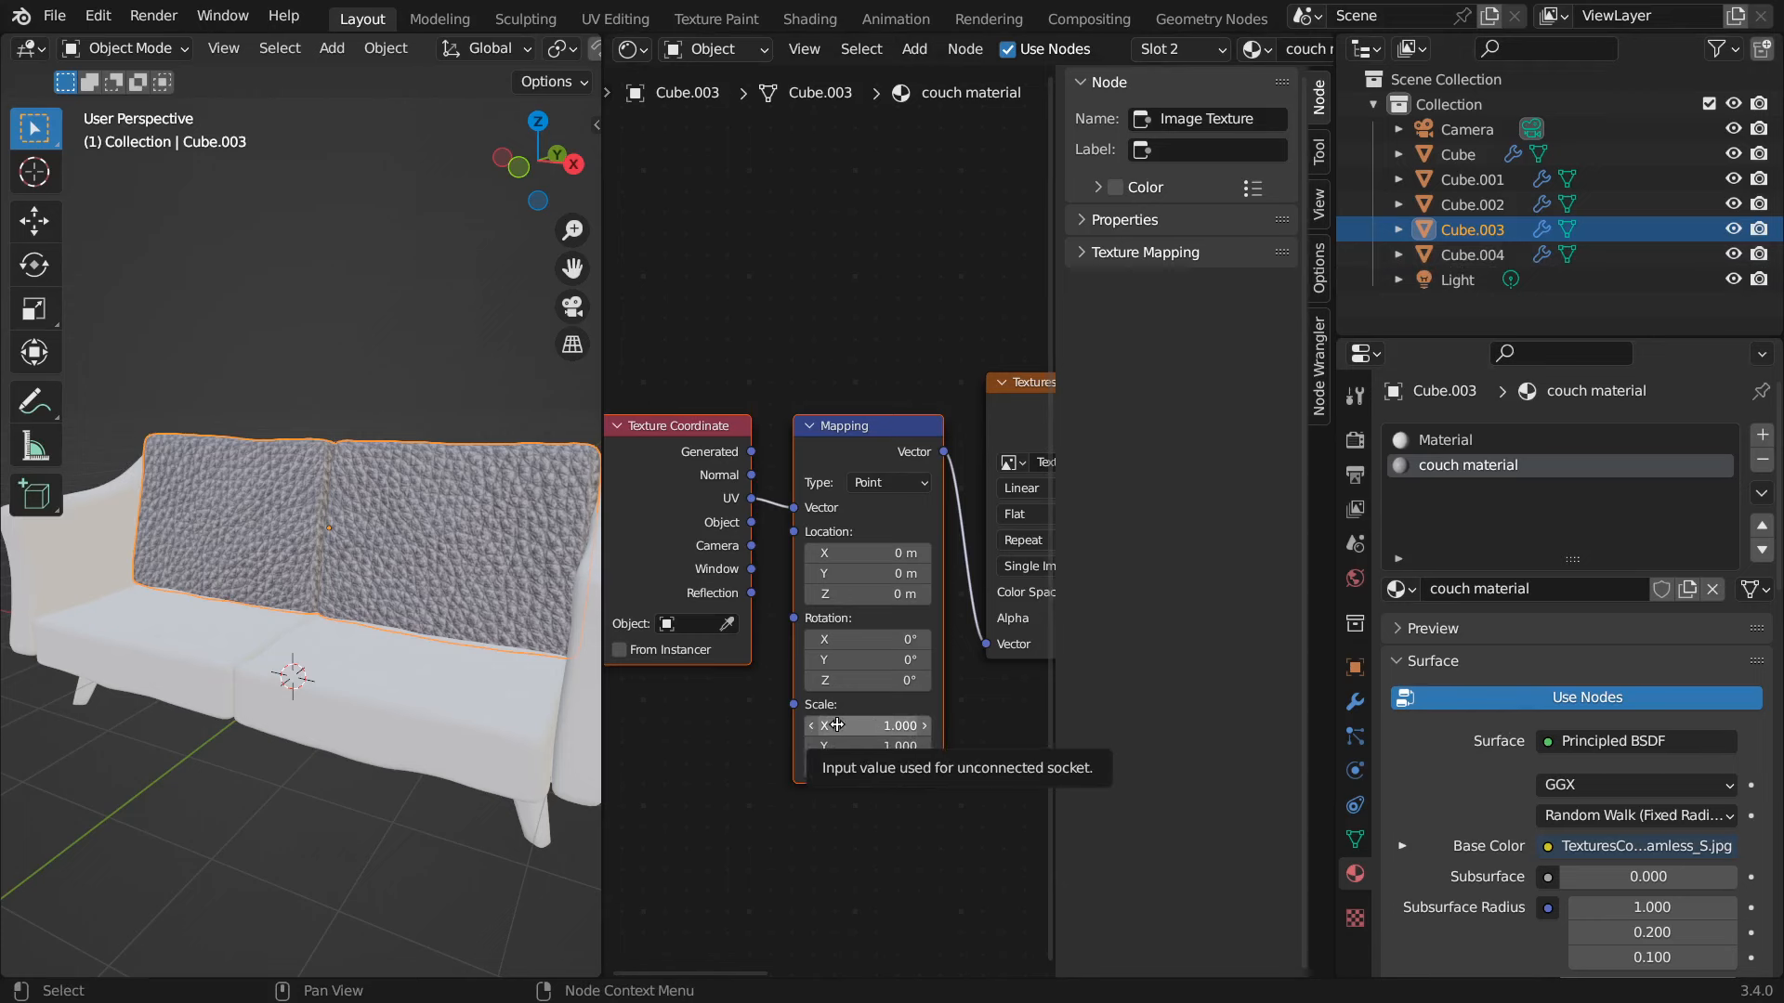
pyautogui.click(837, 725)
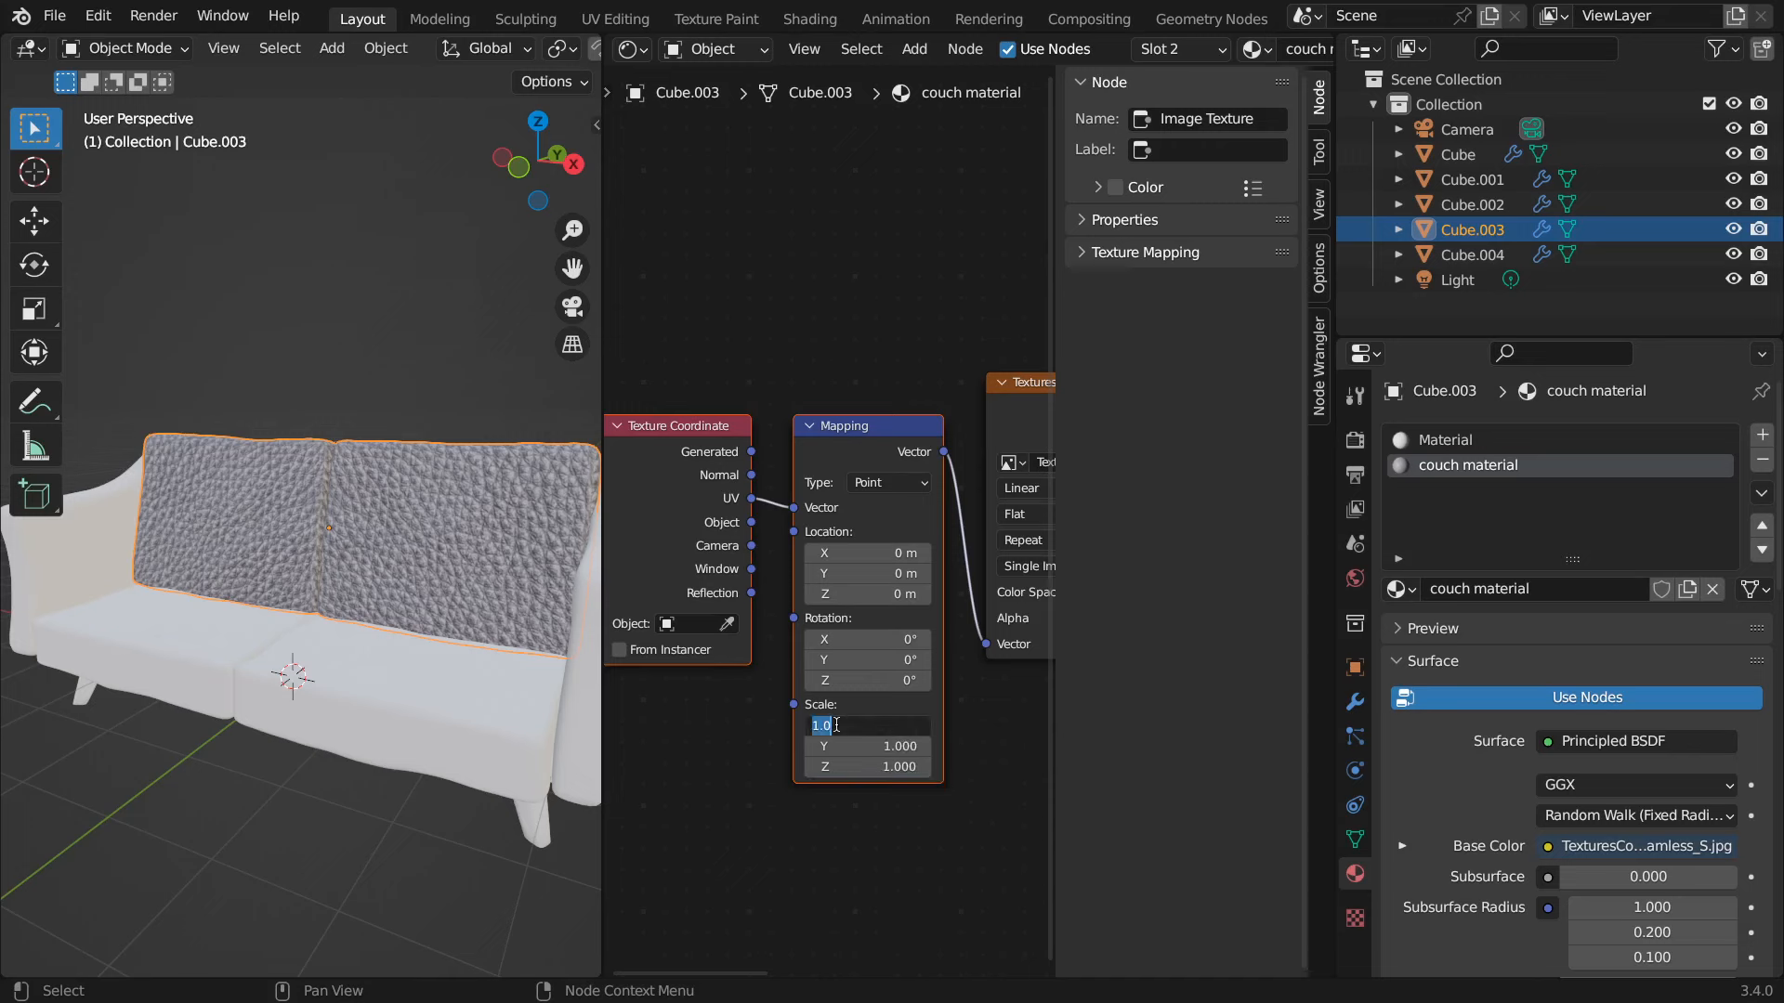
pyautogui.write('2.1')
pyautogui.press('Return')
pyautogui.moveTo(837, 726); pyautogui.dragTo(1022, 726)
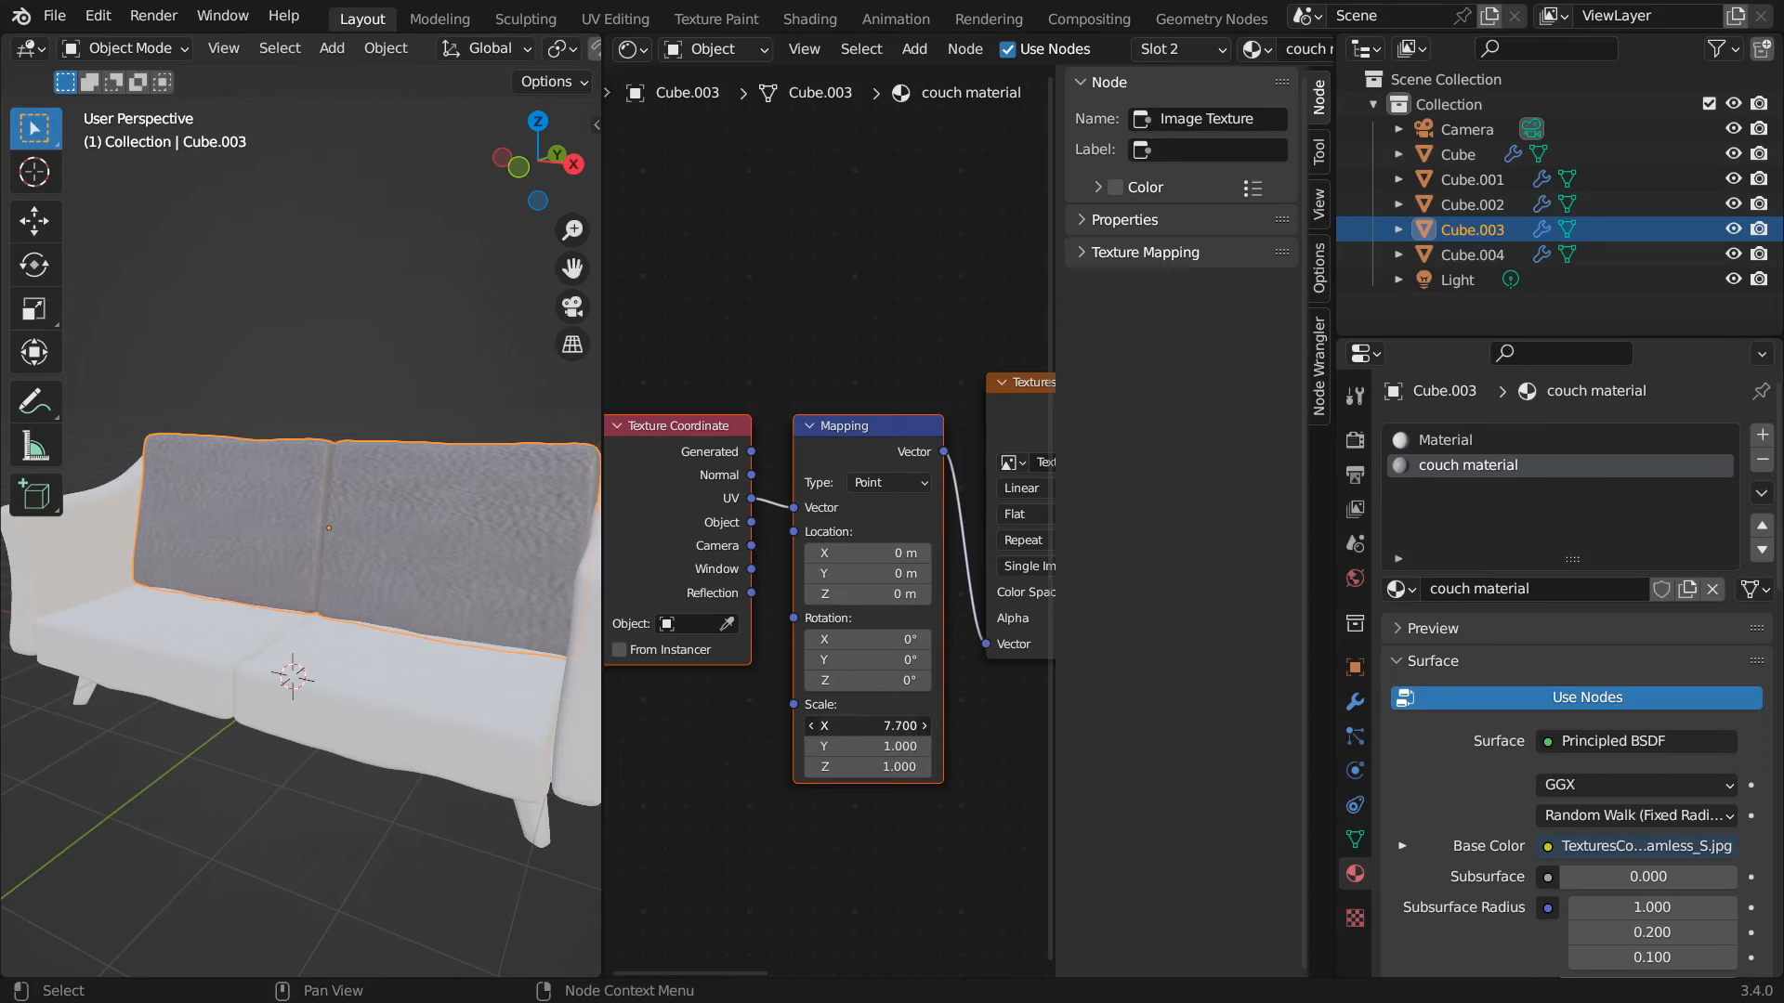
pyautogui.click(883, 728)
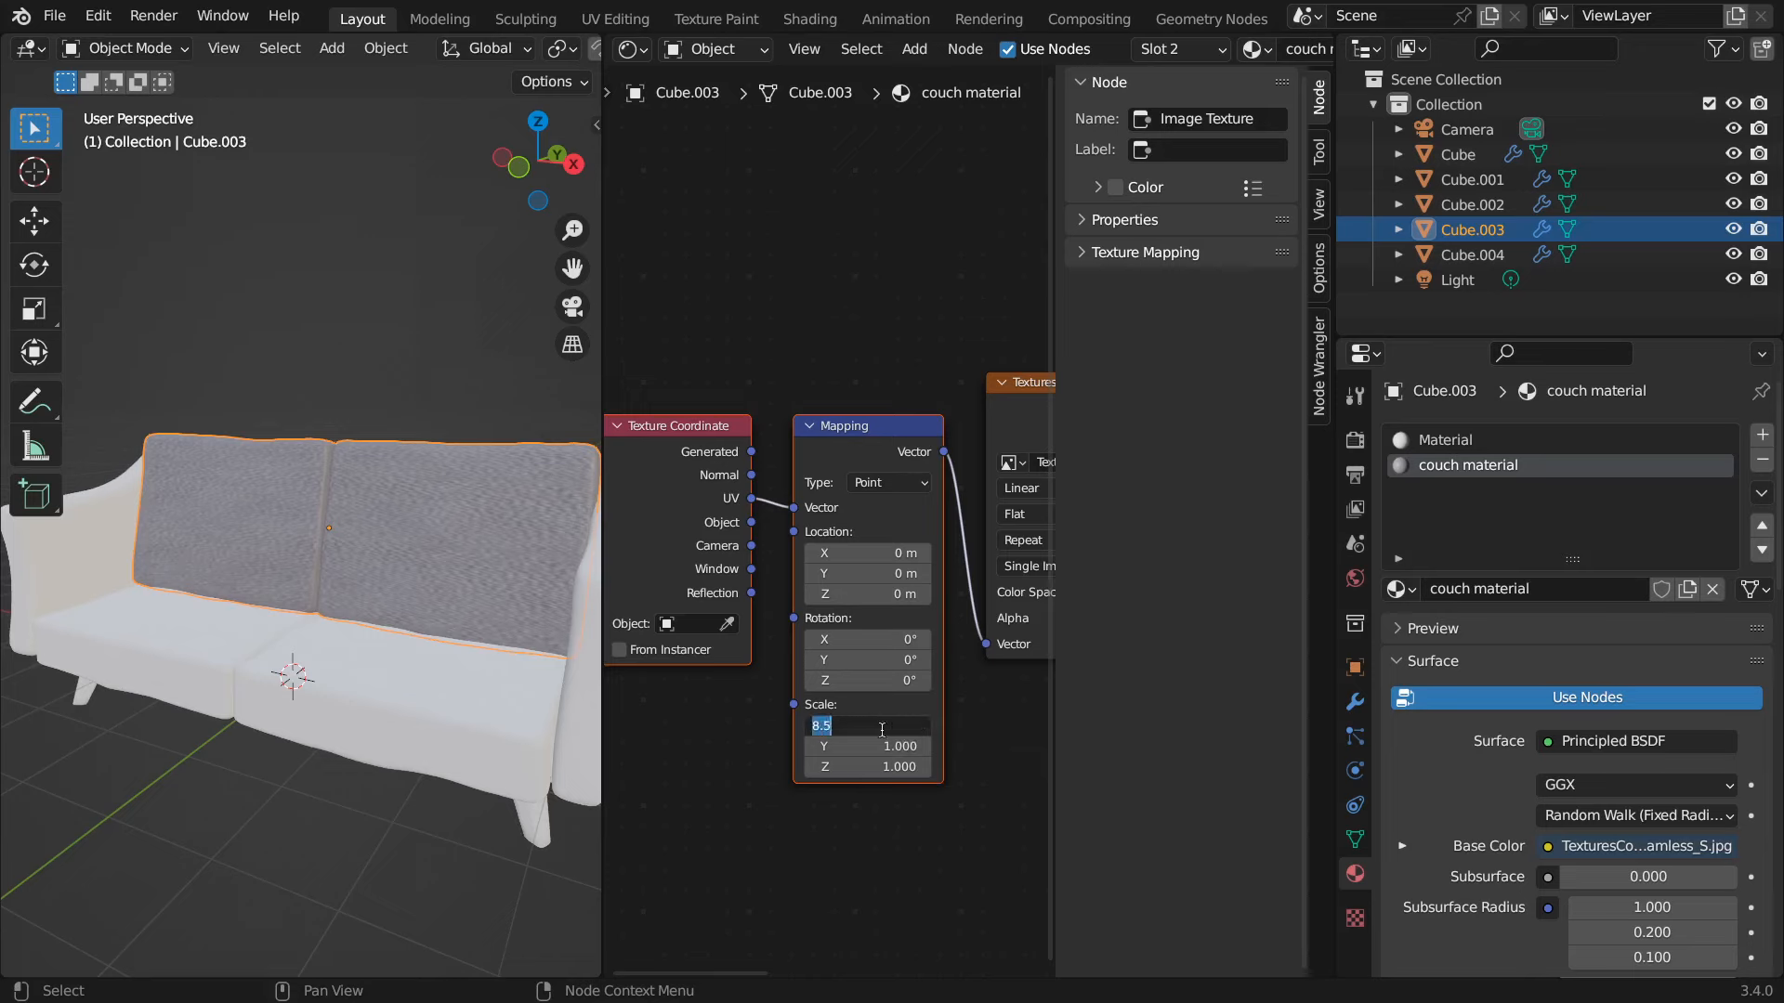
pyautogui.click(409, 453)
pyautogui.scroll(-4, 404, 495)
pyautogui.scroll(8, 405, 495)
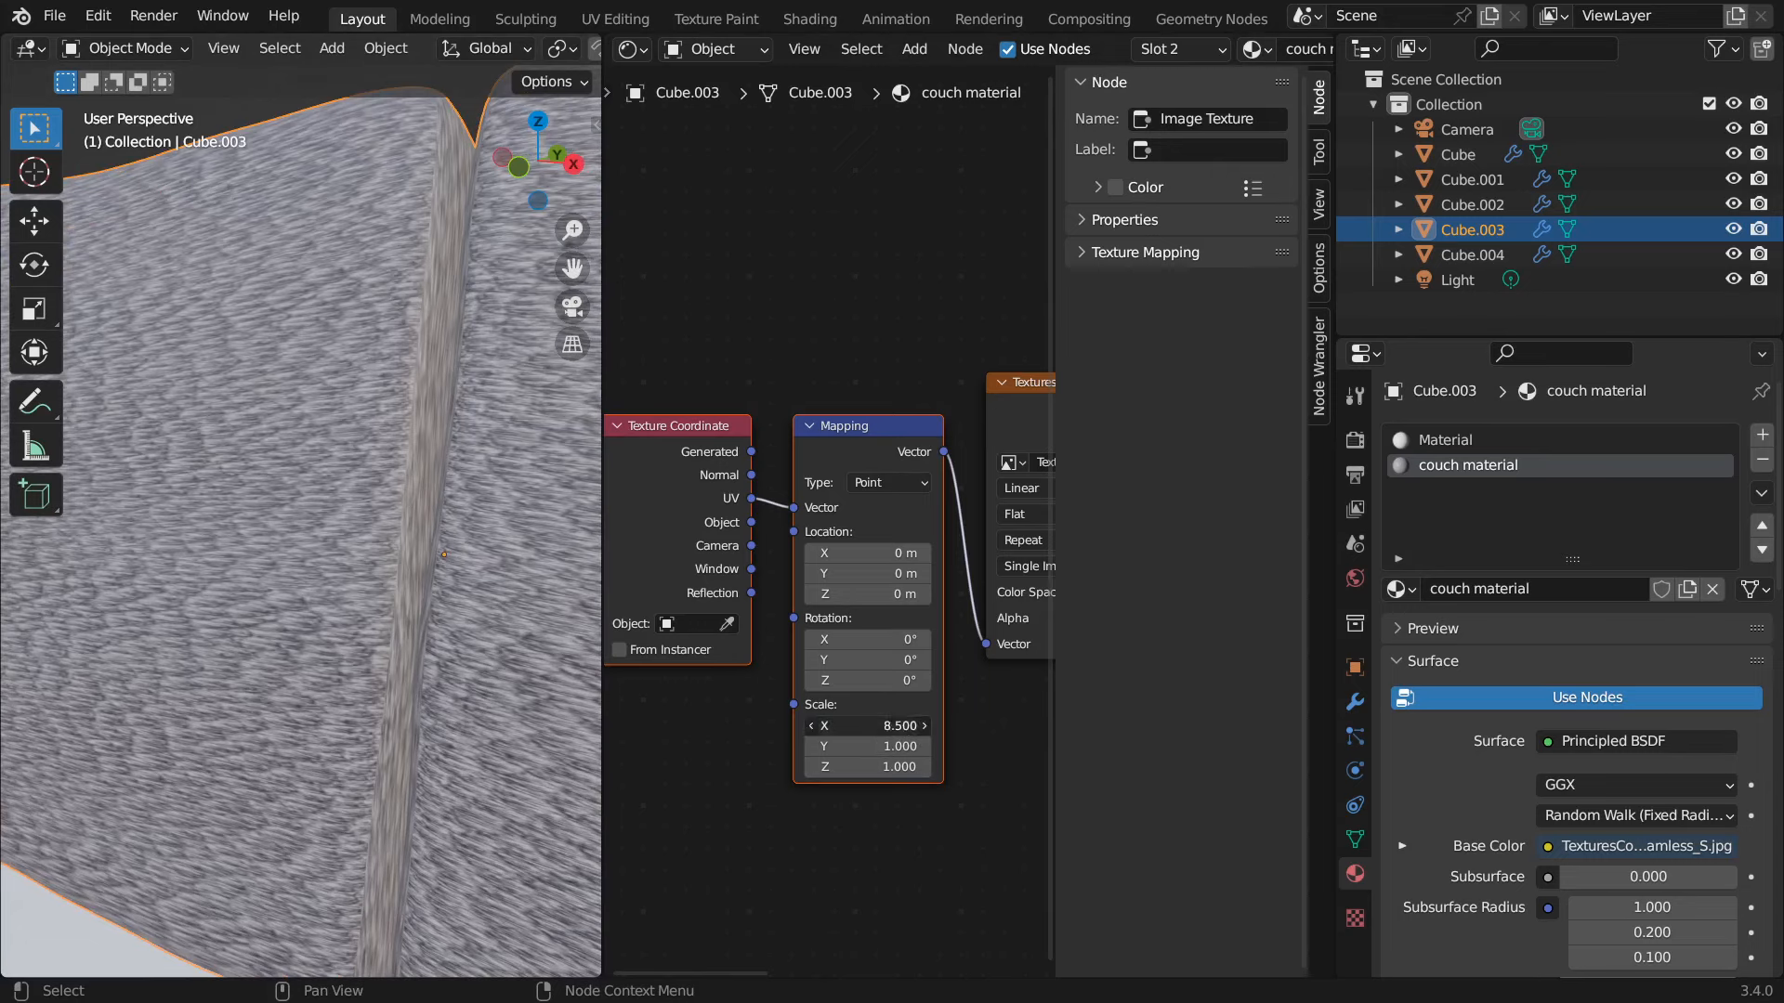
# - Set the Mapping node's Scale to 8 on X, Y and Z and inspect the leather grain
pyautogui.click(894, 726)
pyautogui.write('8')
pyautogui.press('Return')
pyautogui.click(898, 753)
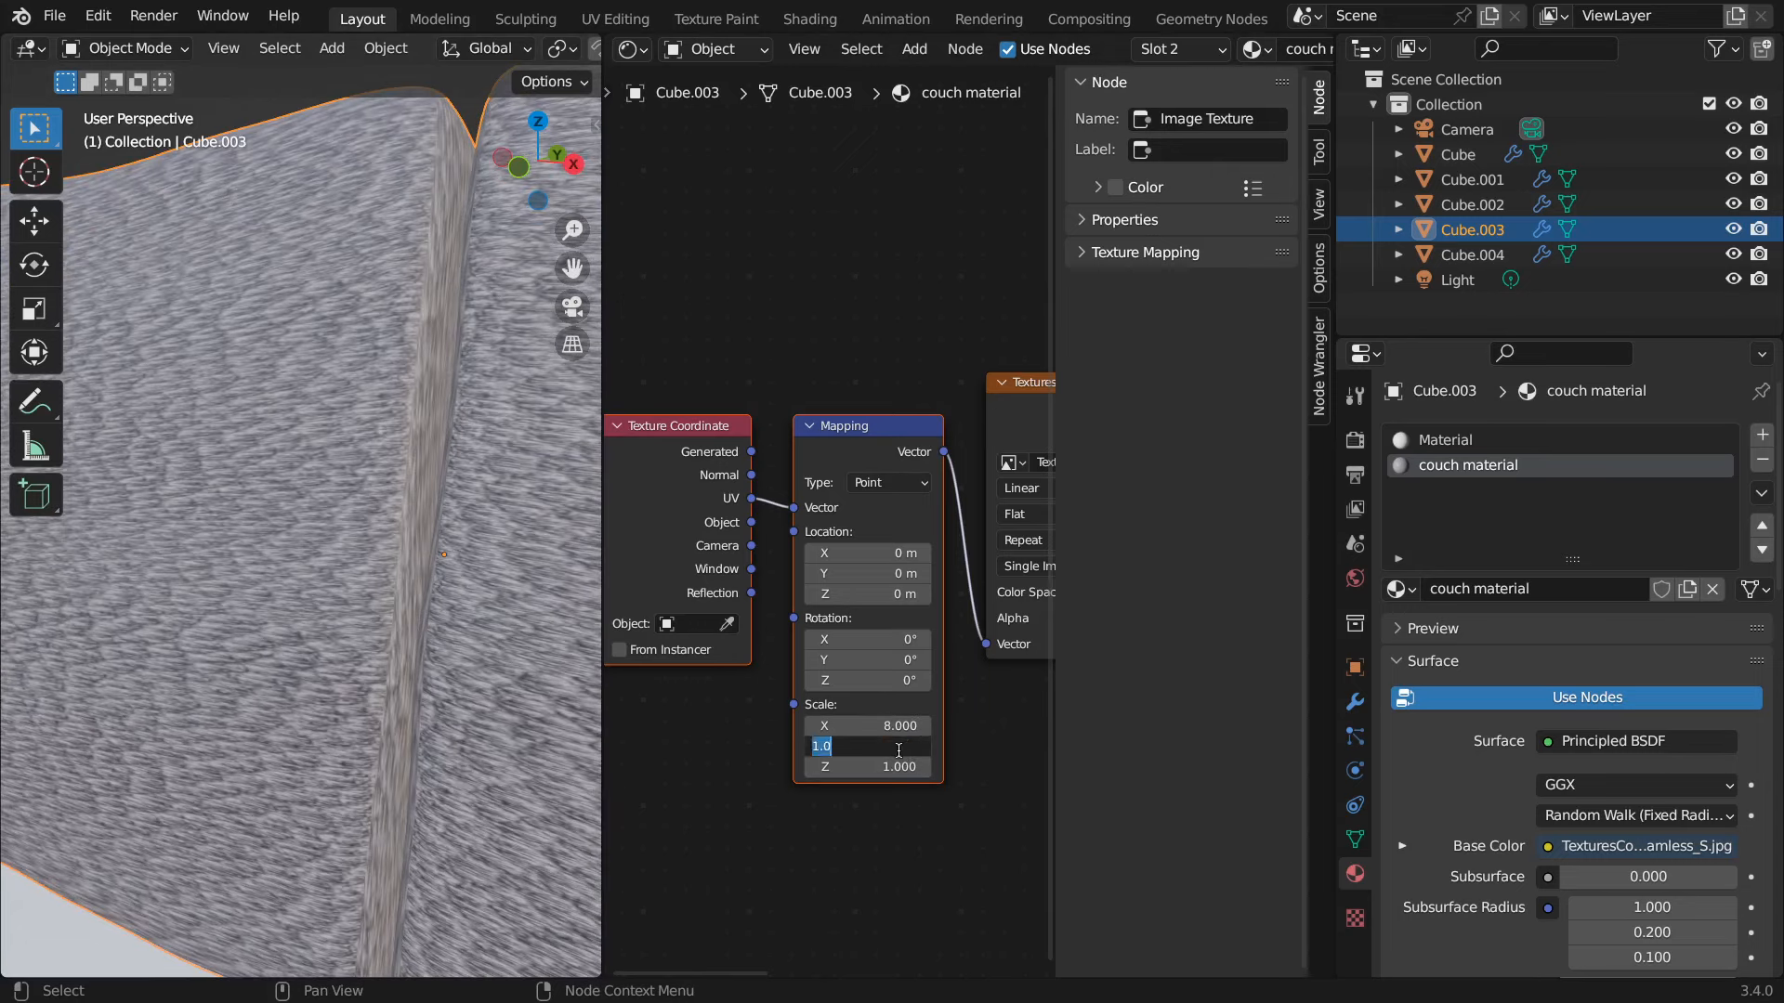
pyautogui.write('8')
pyautogui.press('Return')
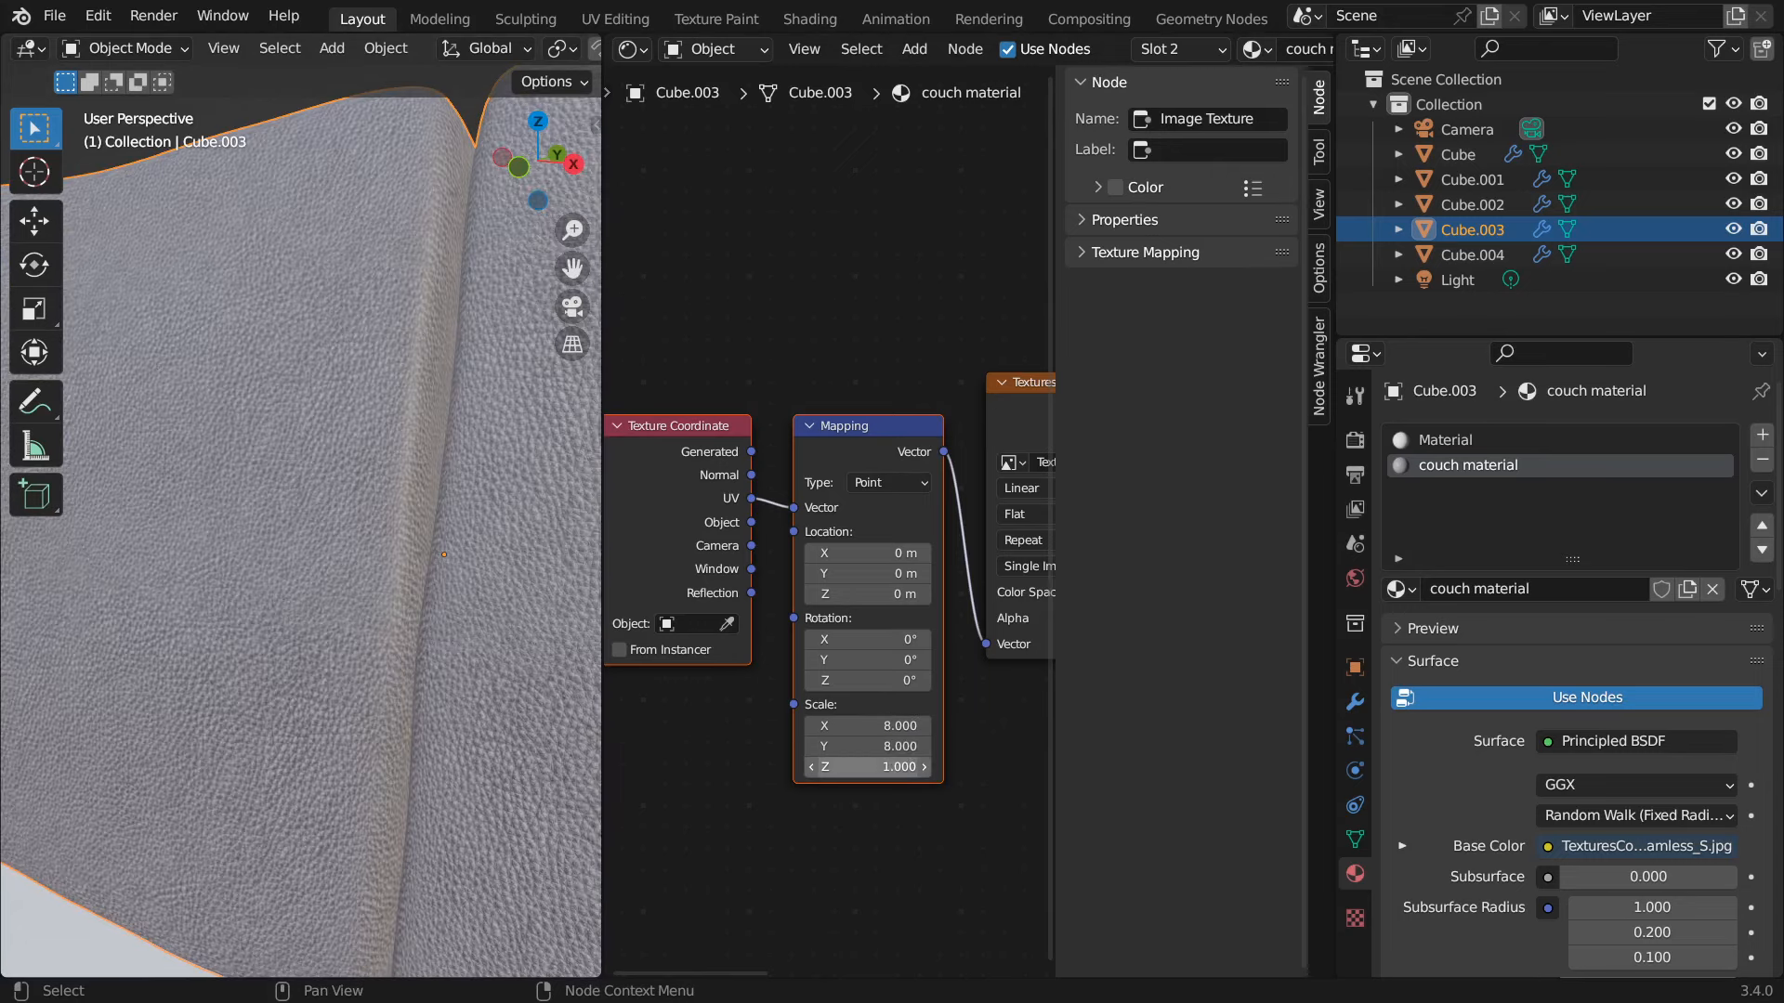
pyautogui.click(897, 766)
pyautogui.write('8')
pyautogui.press('Return')
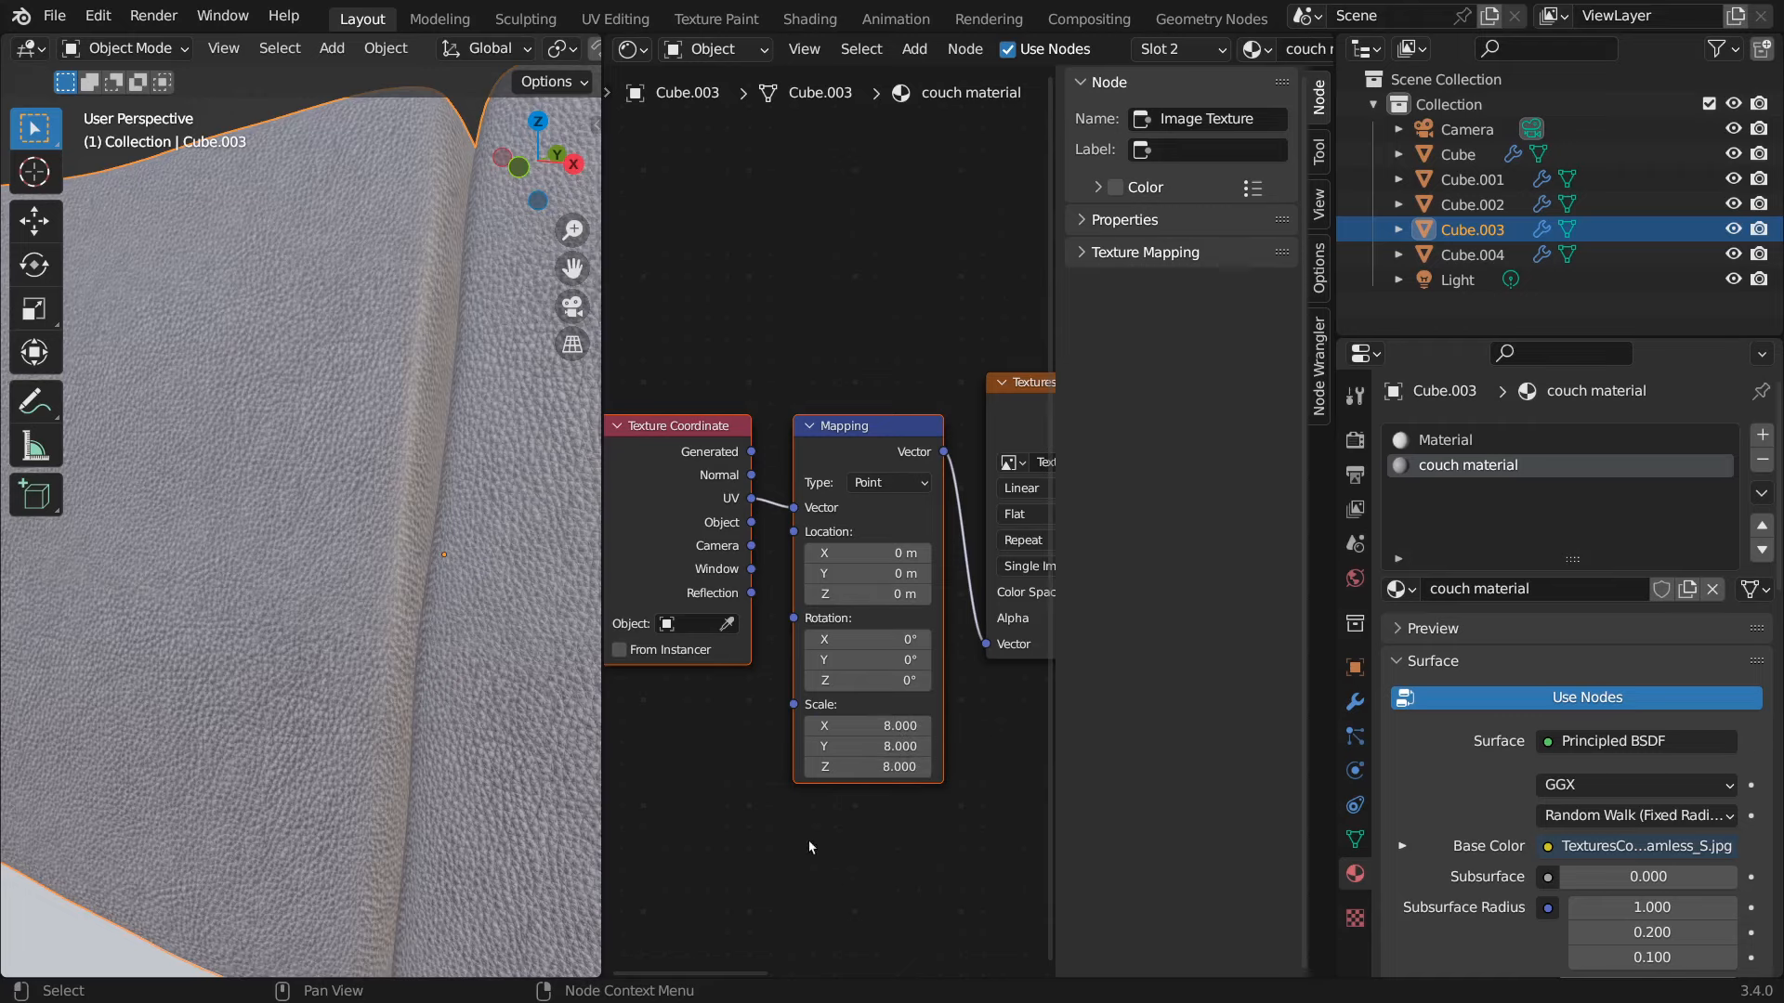
pyautogui.moveTo(437, 650); pyautogui.dragTo(402, 616, button='middle')
pyautogui.scroll(-8, 395, 613)
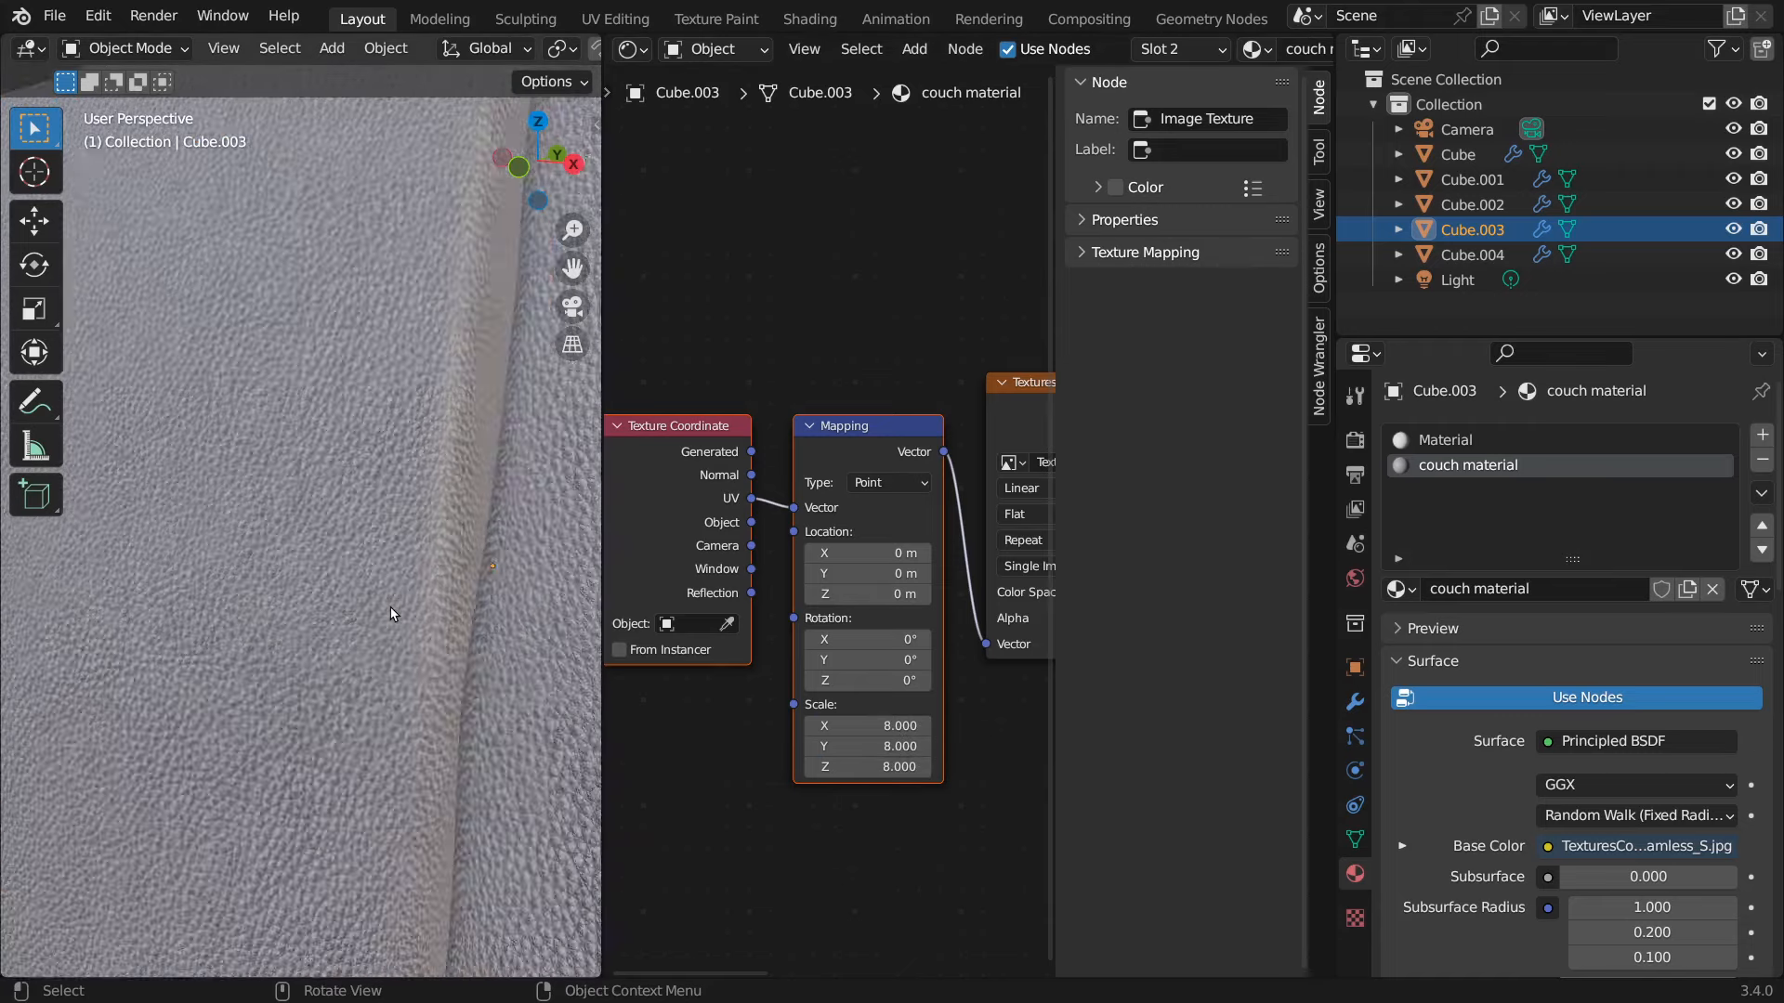
pyautogui.scroll(5, 391, 613)
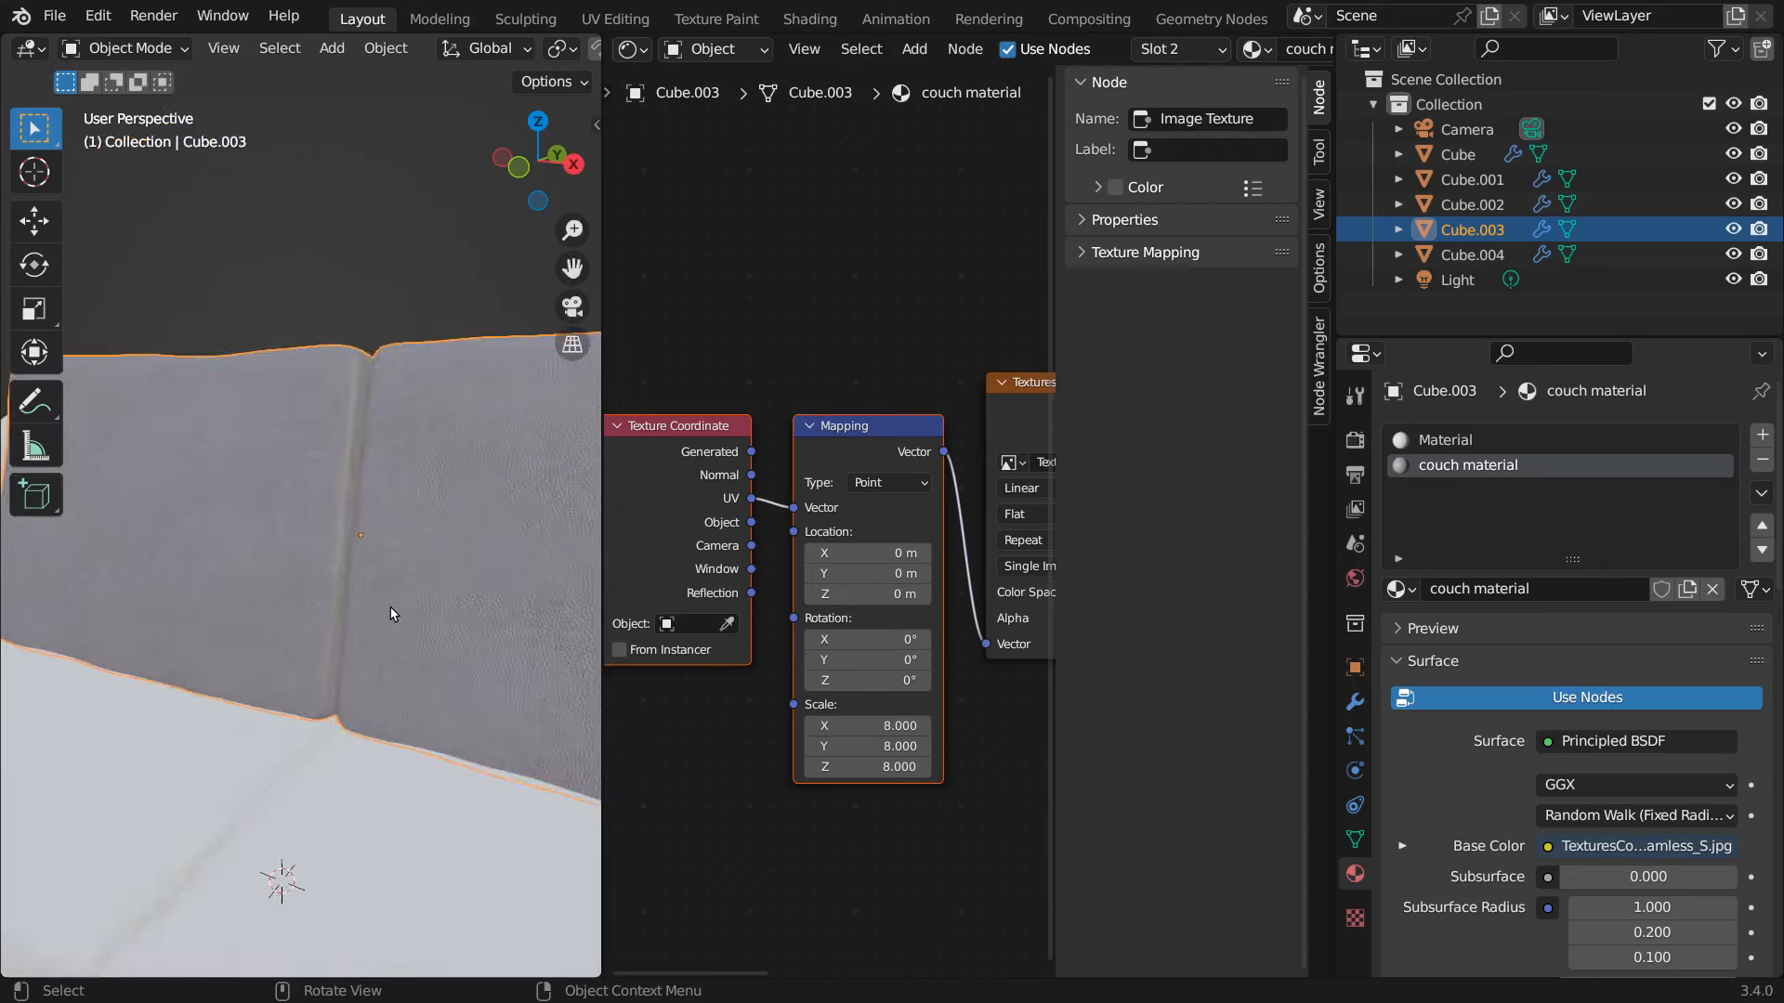
pyautogui.moveTo(390, 607); pyautogui.dragTo(413, 562, button='middle')
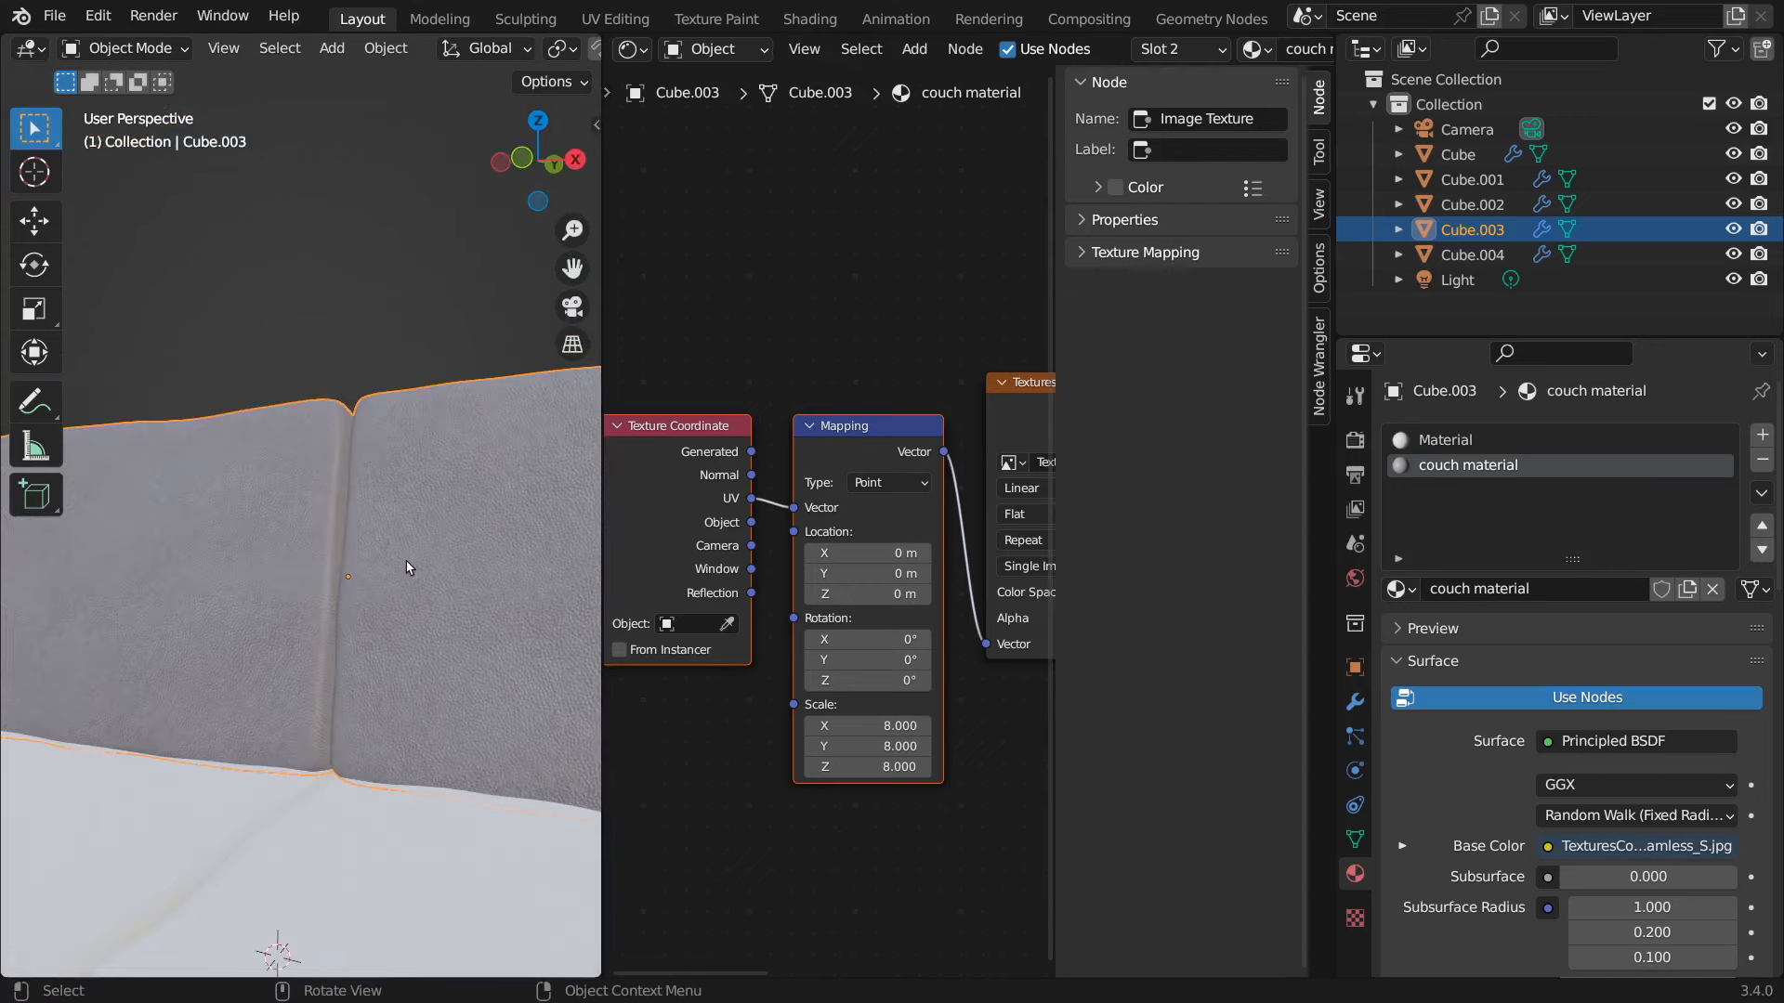
# - Set the Mapping node's Scale to 6 on X, Y and Z
pyautogui.click(881, 729)
pyautogui.write('6')
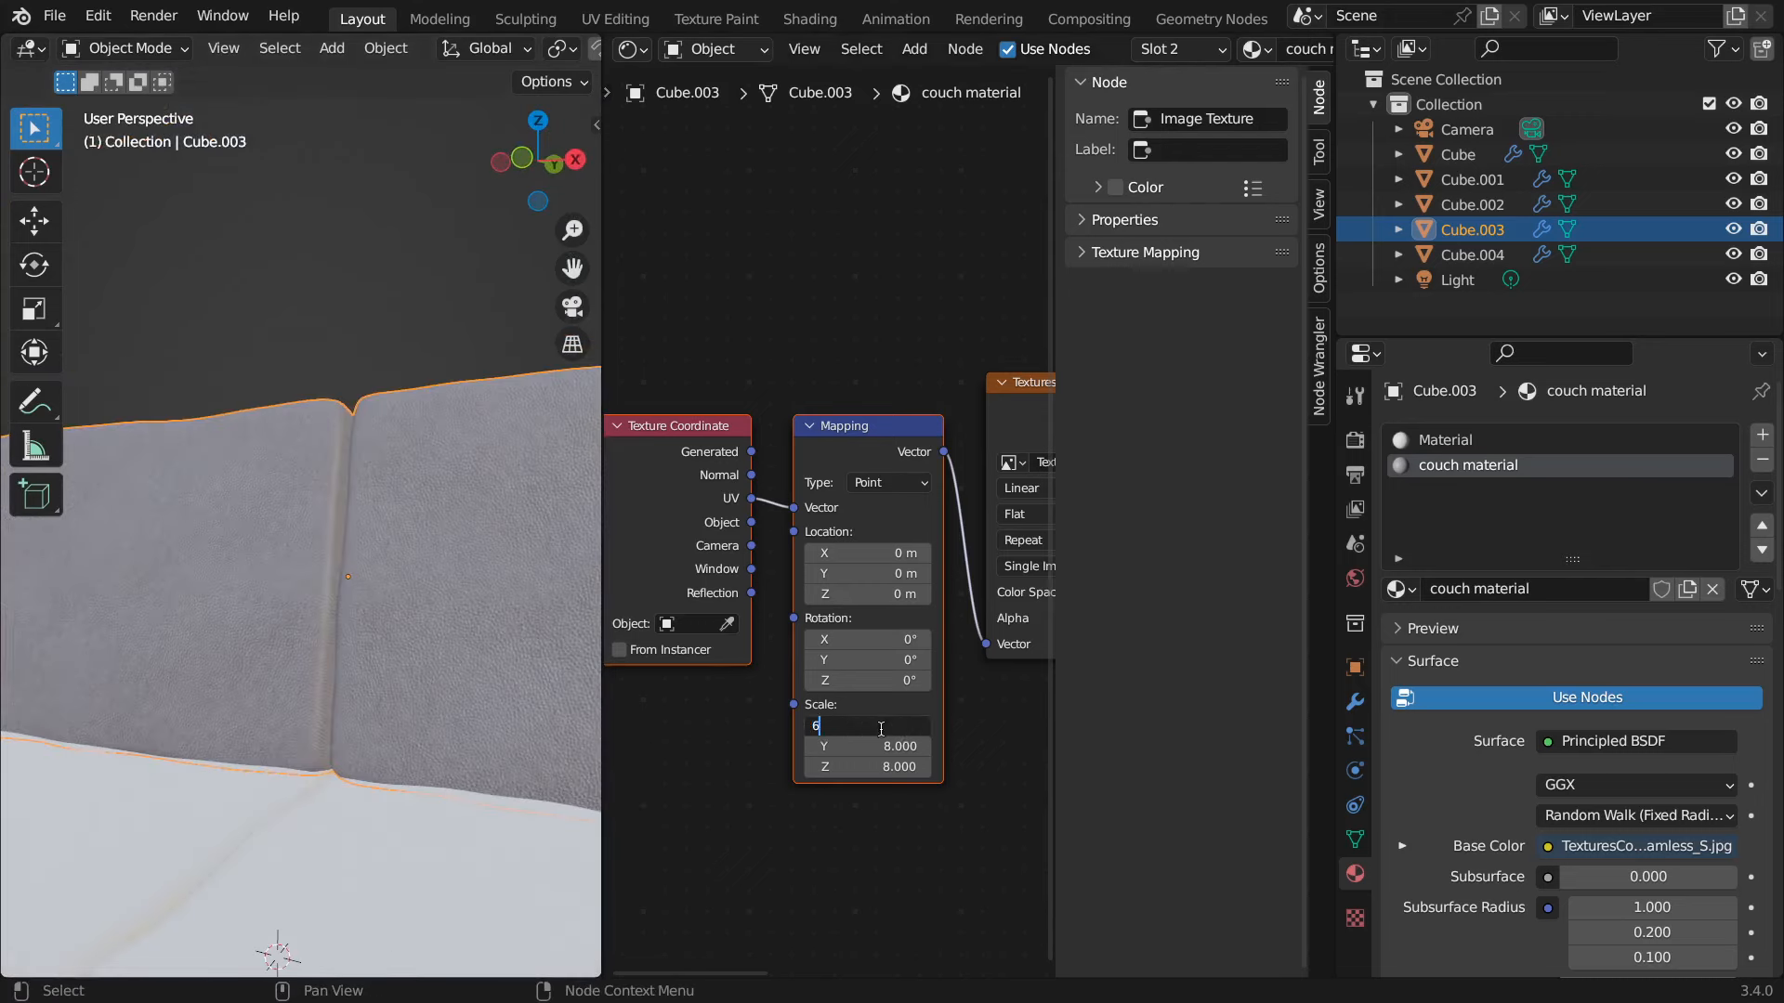
pyautogui.press('Tab')
pyautogui.write('6')
pyautogui.press('Tab')
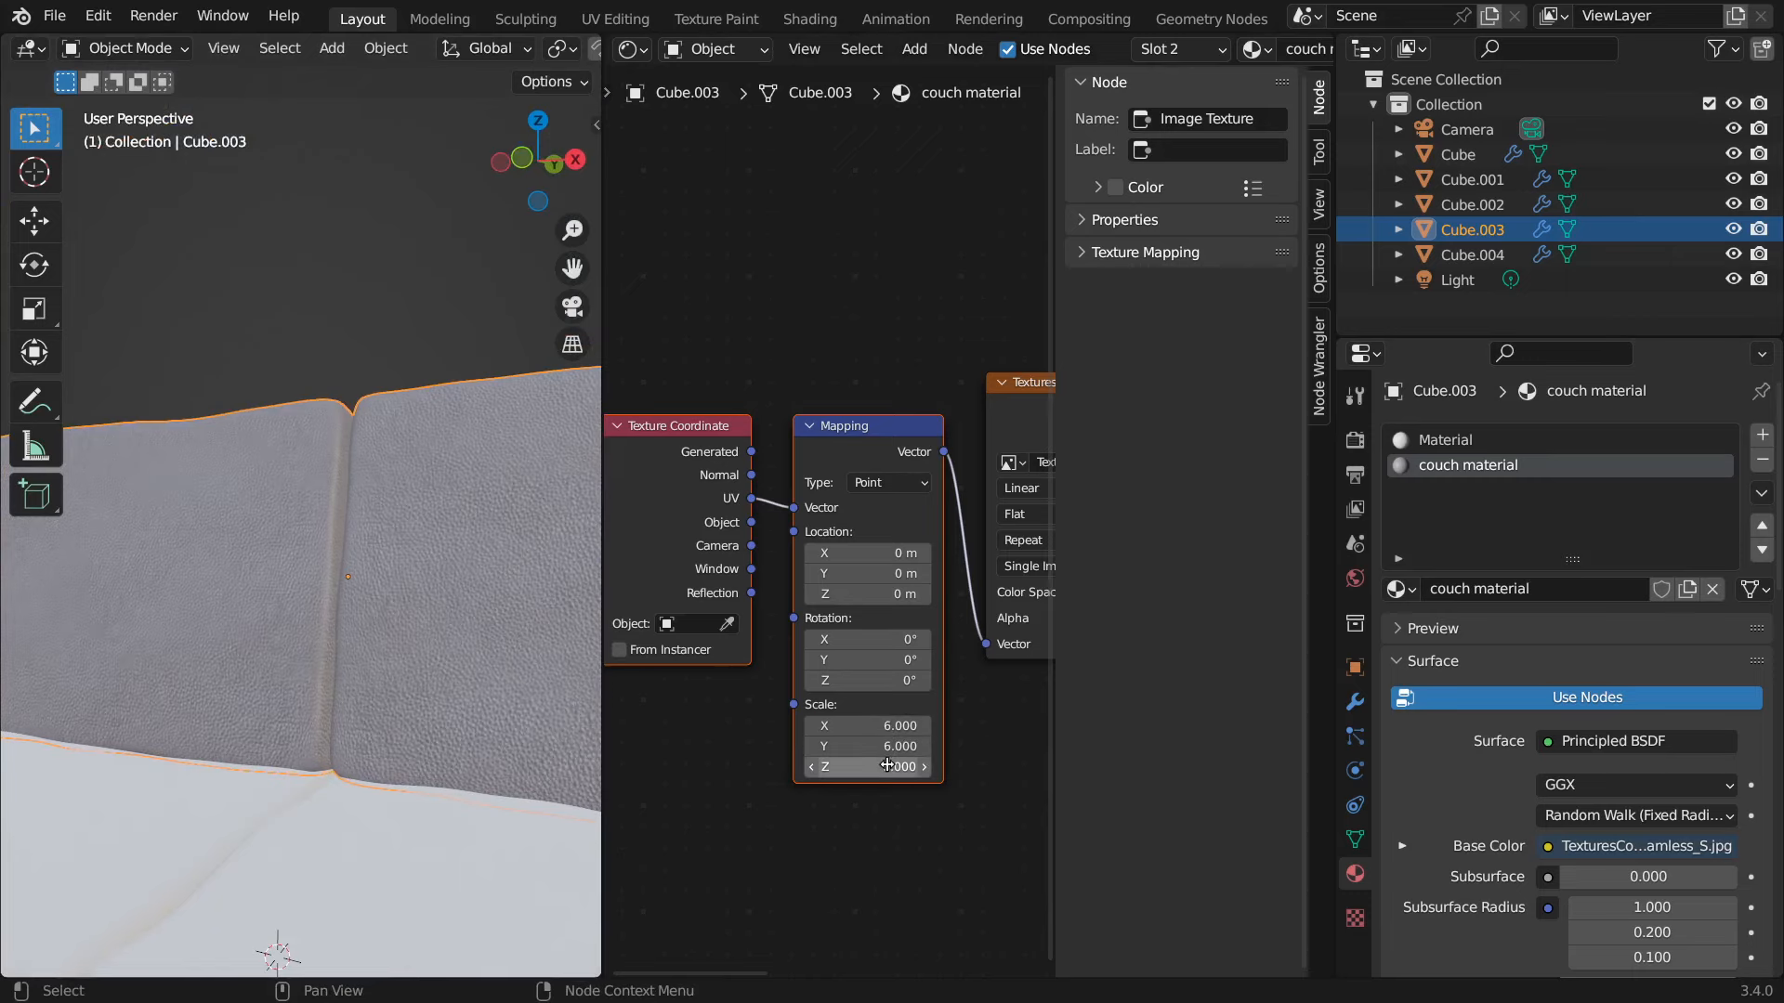
pyautogui.write('6')
pyautogui.press('Return')
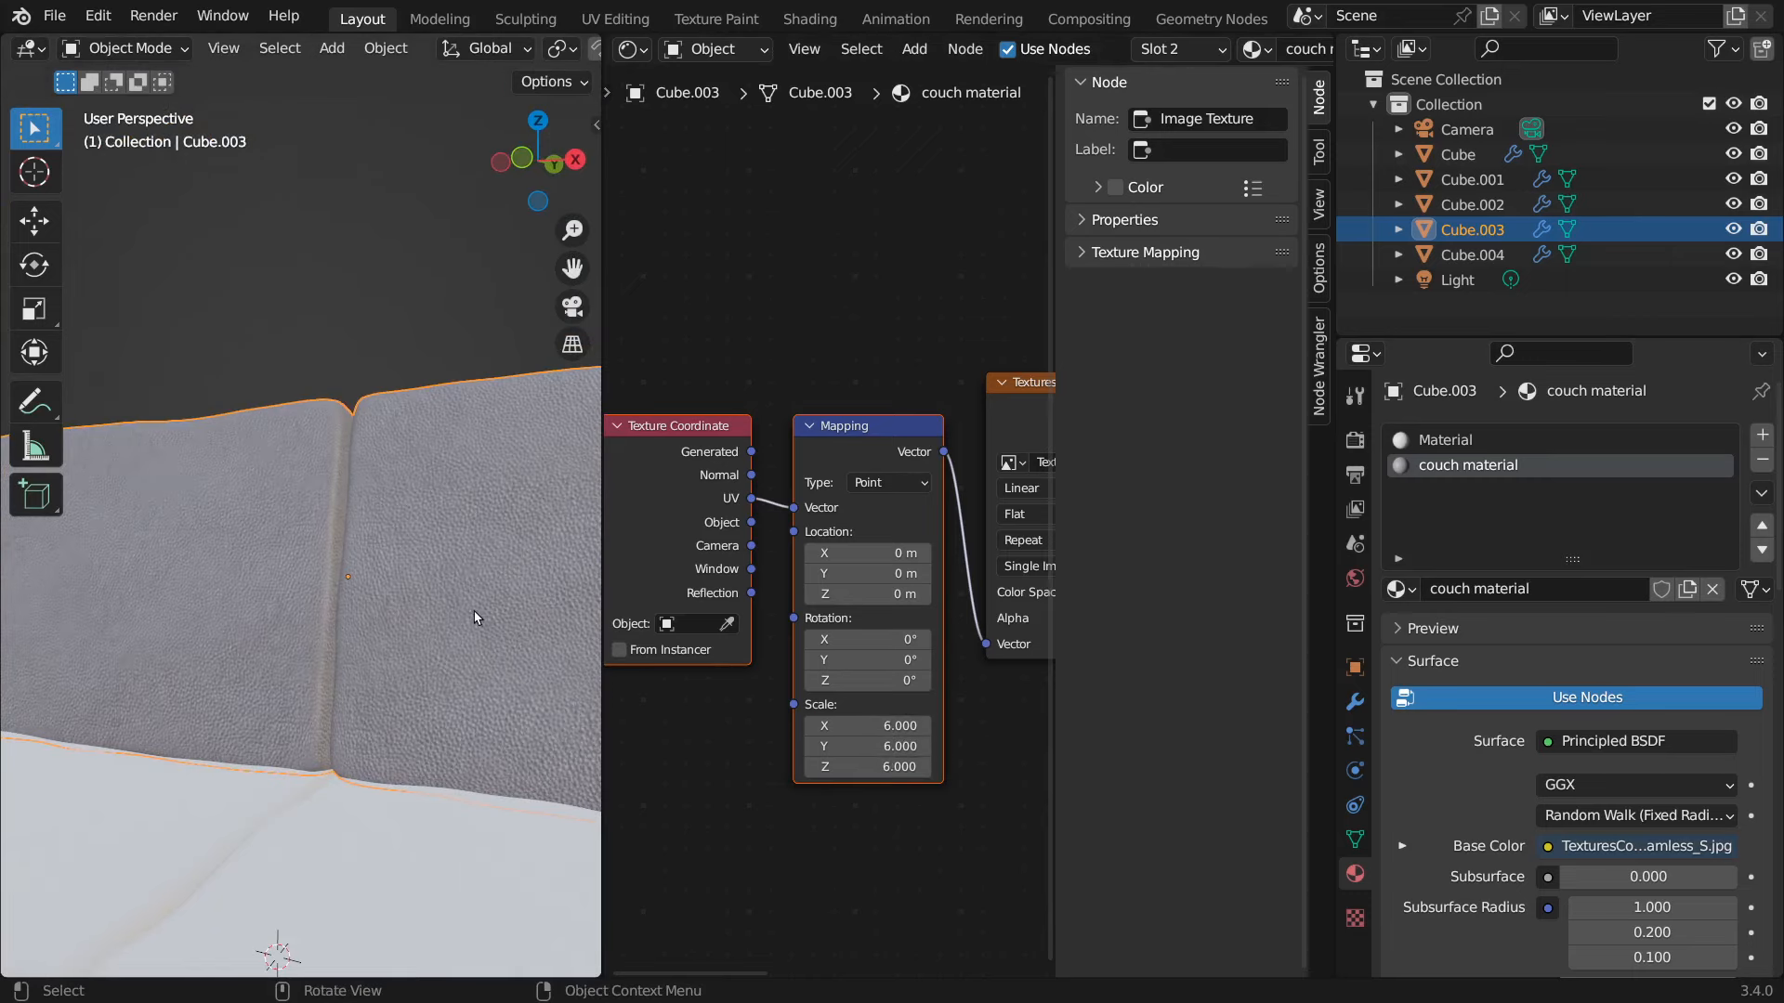
# - Examine the size of the leather grain on the back cushions from several distances and angles
pyautogui.moveTo(477, 619); pyautogui.dragTo(476, 617, button='middle')
pyautogui.scroll(-4, 478, 619)
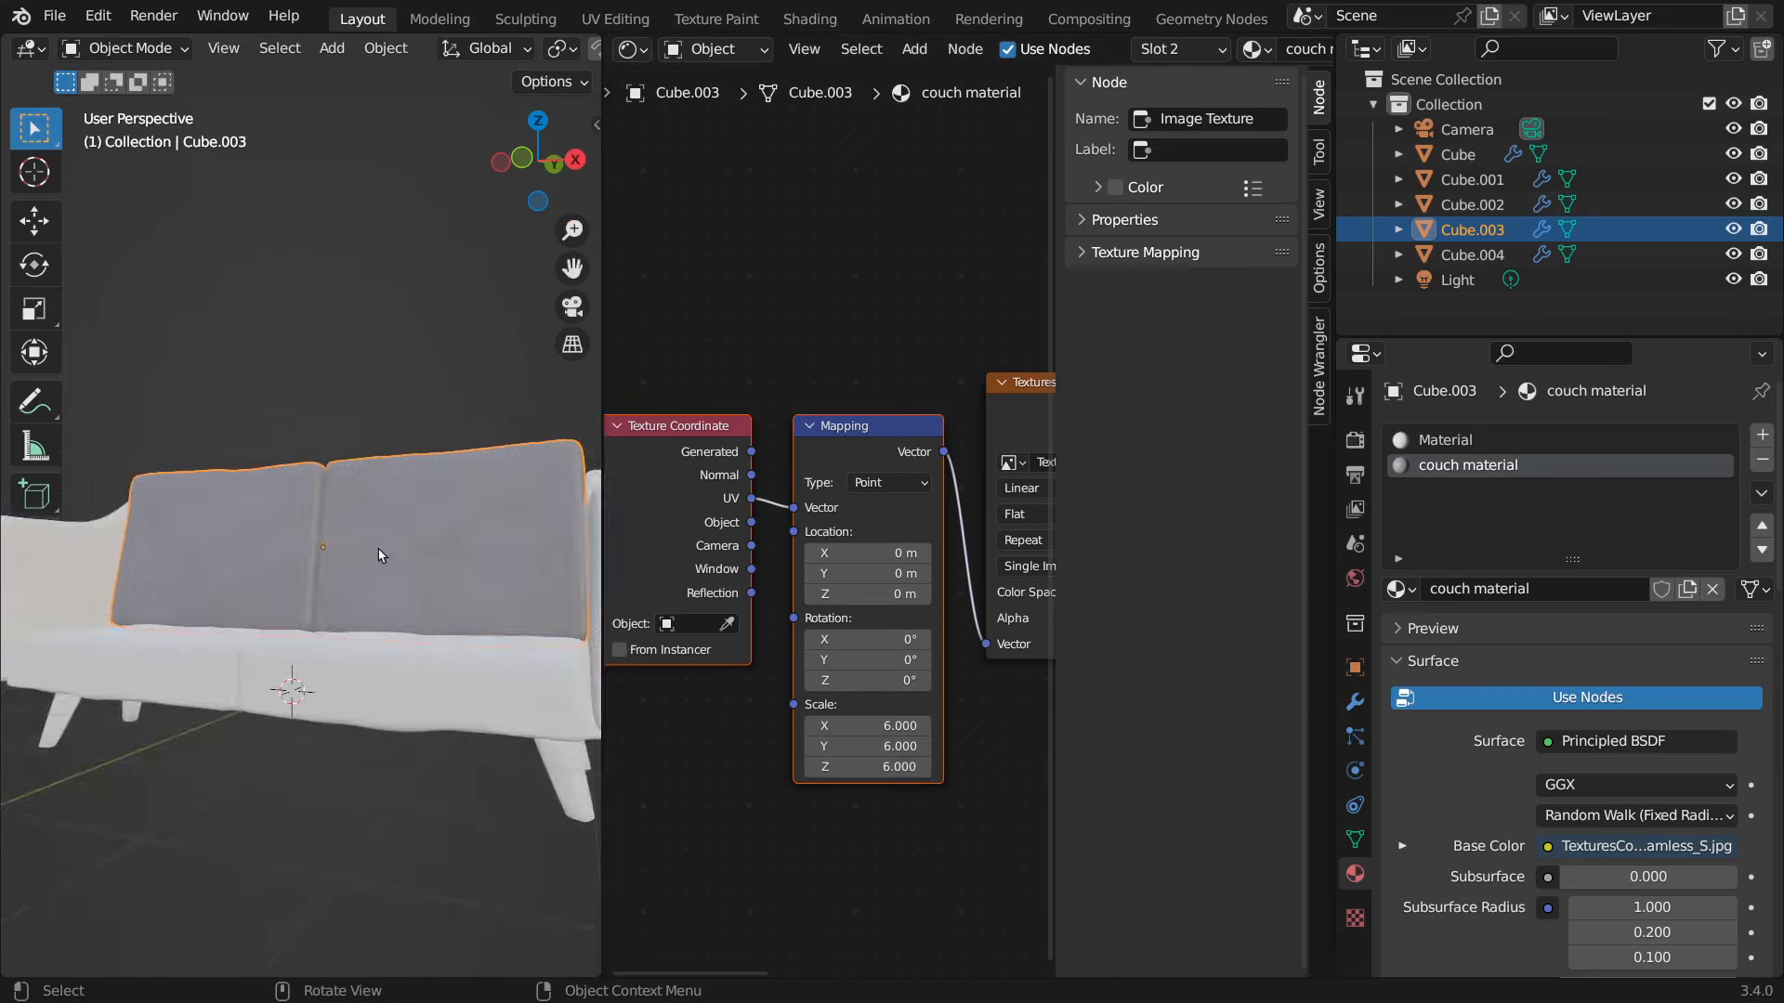
pyautogui.scroll(5, 382, 555)
pyautogui.moveTo(380, 554); pyautogui.dragTo(449, 605, button='middle')
pyautogui.scroll(-3, 450, 605)
pyautogui.scroll(5, 449, 605)
pyautogui.scroll(-2, 449, 608)
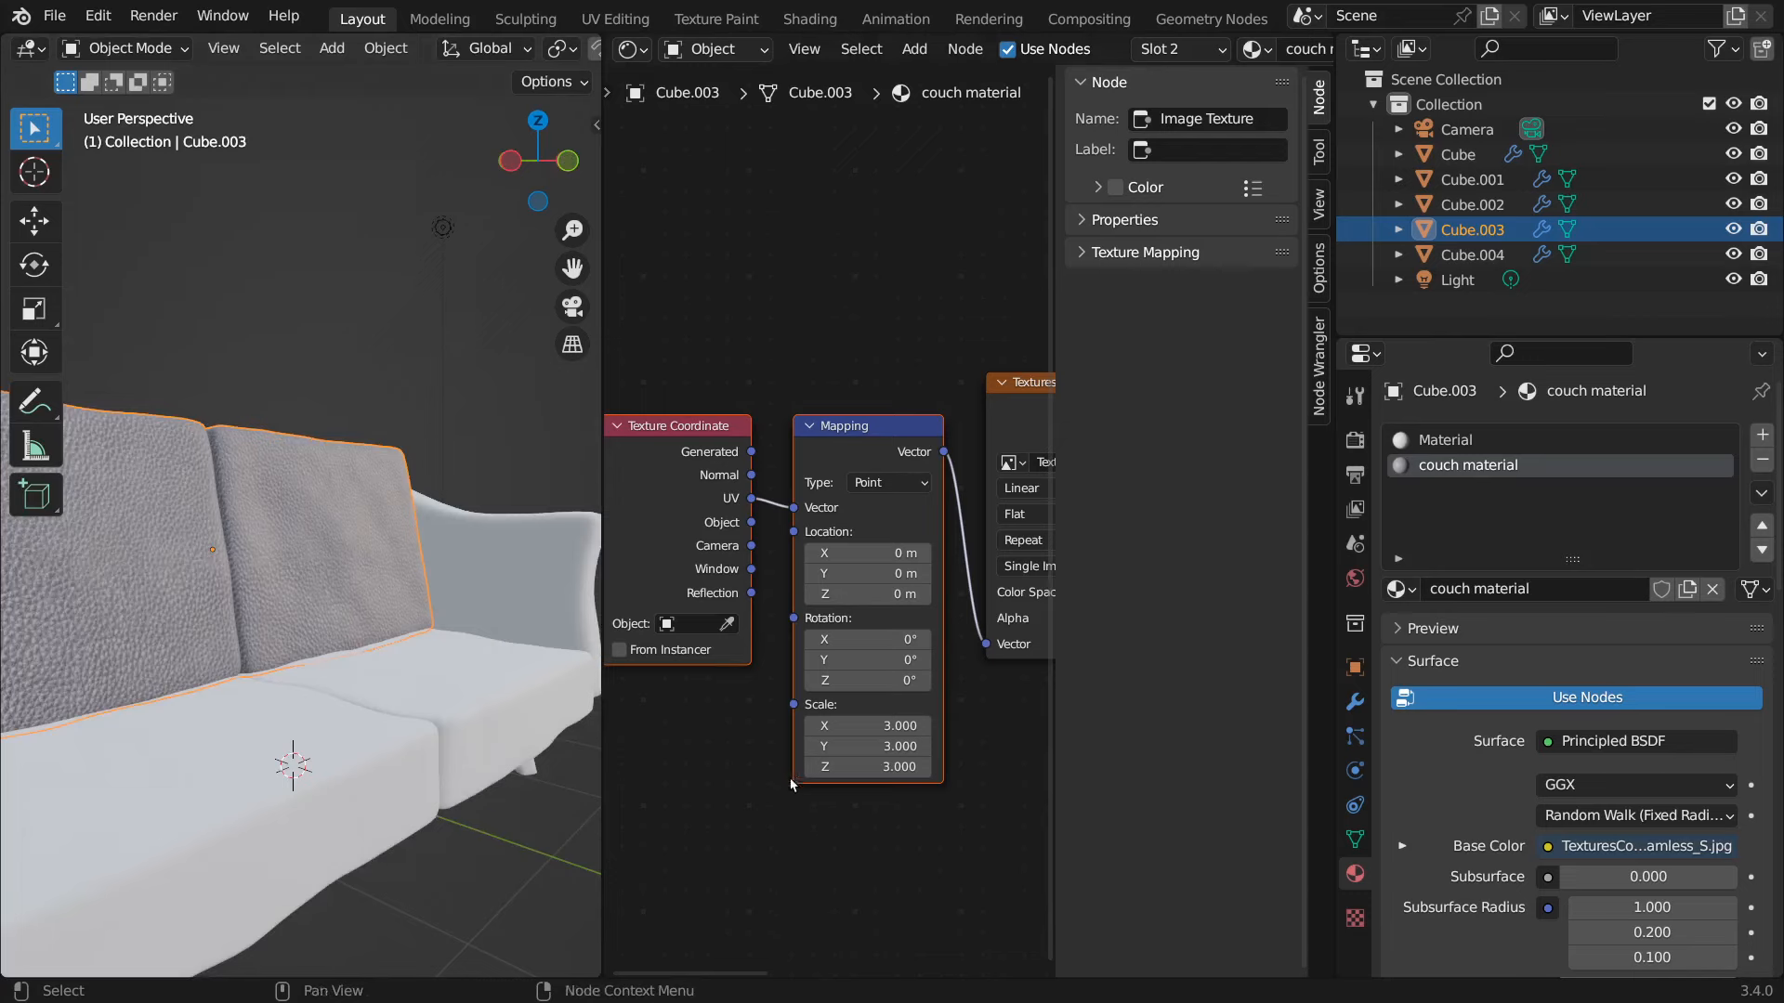
pyautogui.moveTo(444, 566); pyautogui.dragTo(409, 529, button='middle')
pyautogui.scroll(3, 409, 529)
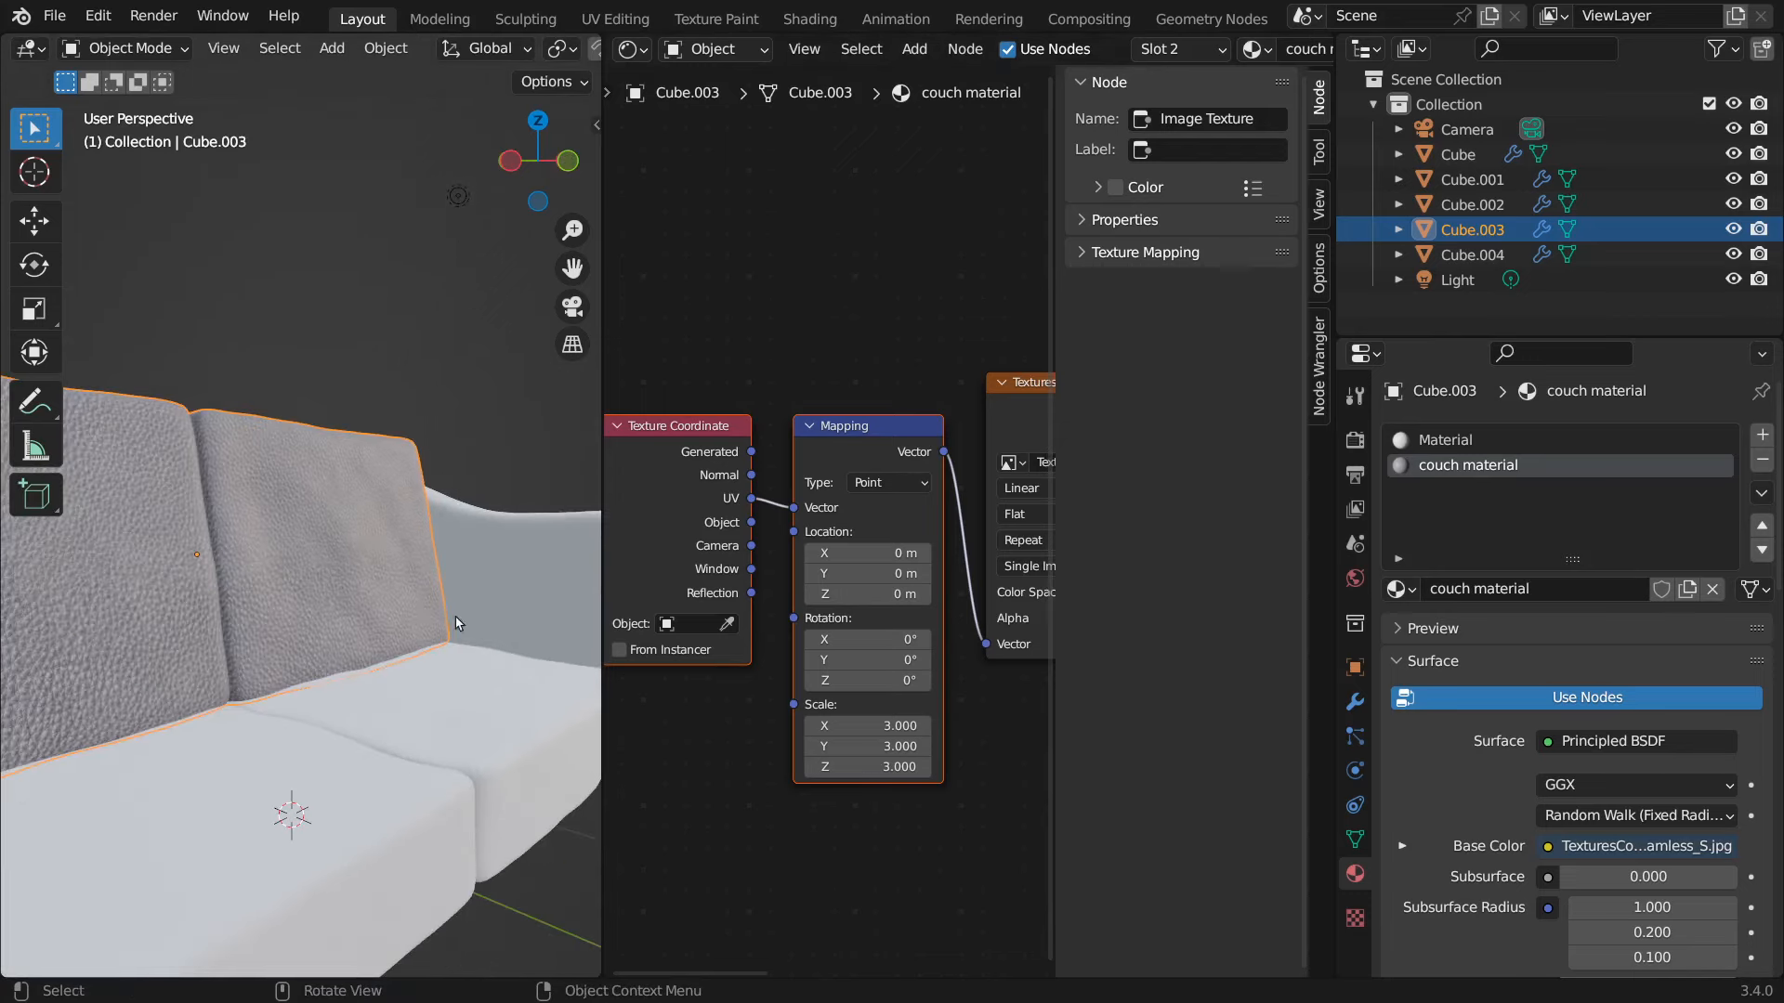
pyautogui.scroll(5, 452, 618)
pyautogui.scroll(-5, 452, 618)
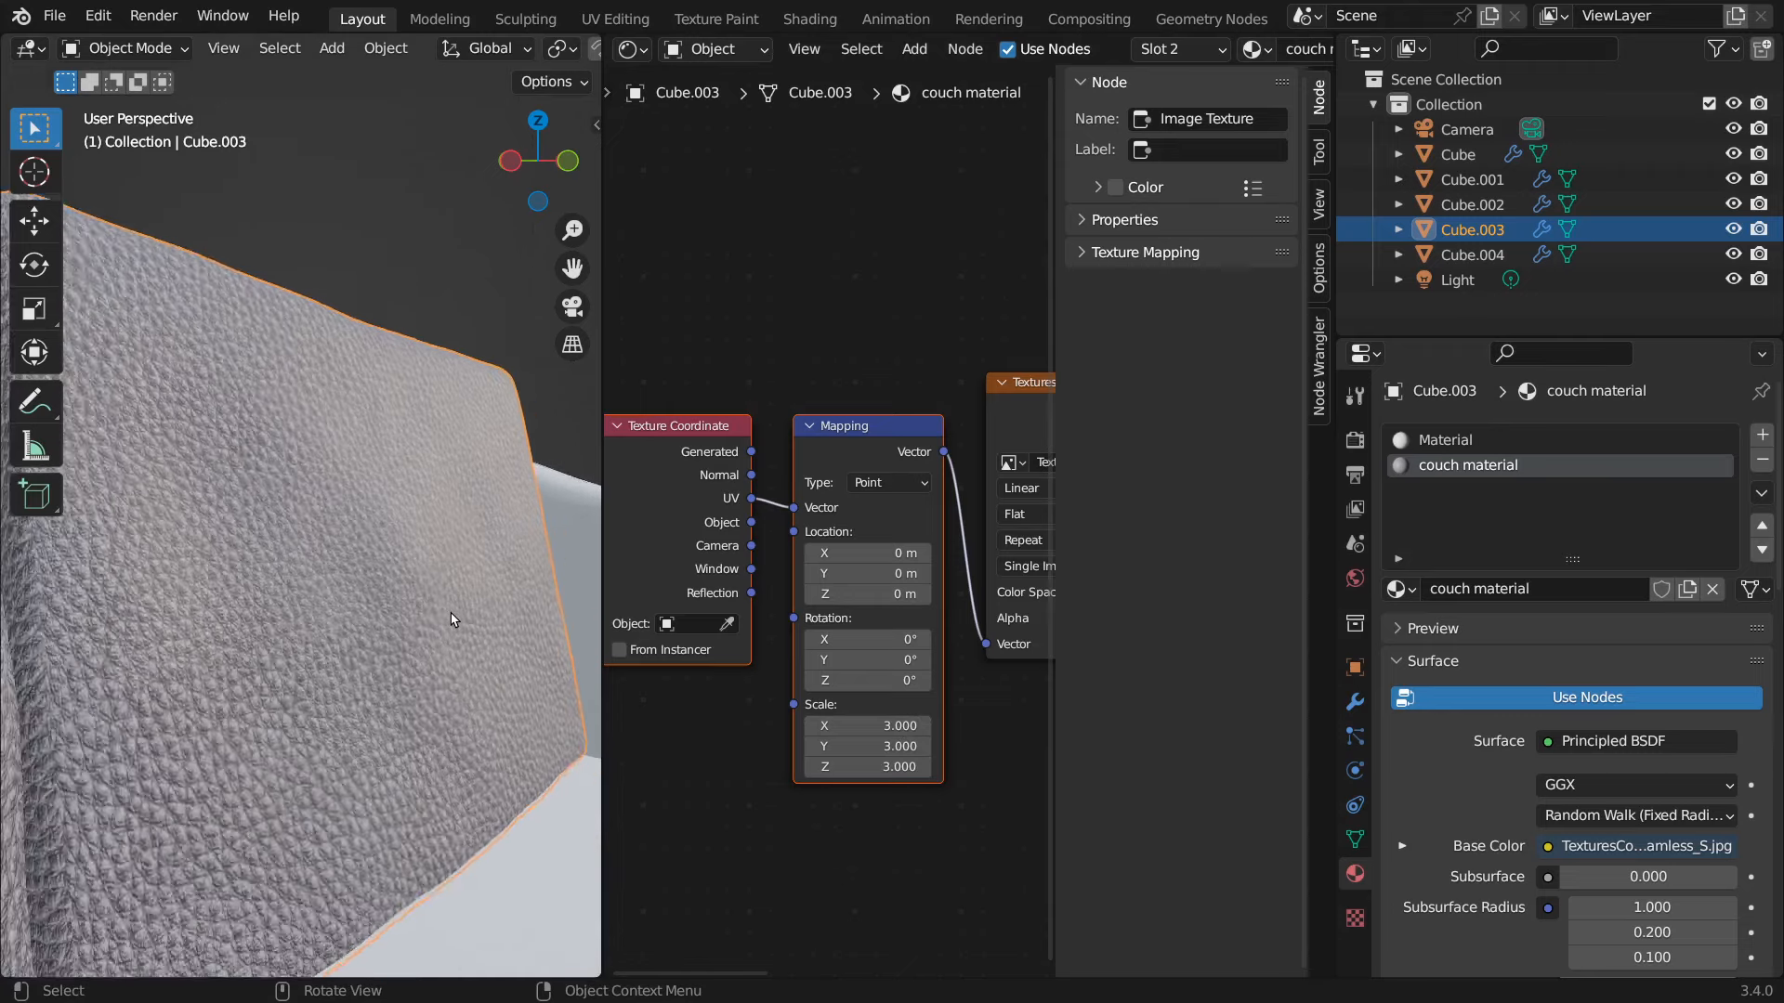
# - Set the Mapping node's Scale to 5 on X, Y and Z and check the grain on the back cushions
pyautogui.scroll(-2, 451, 618)
pyautogui.moveTo(451, 618); pyautogui.dragTo(372, 662, button='middle')
pyautogui.click(866, 731)
pyautogui.write('5')
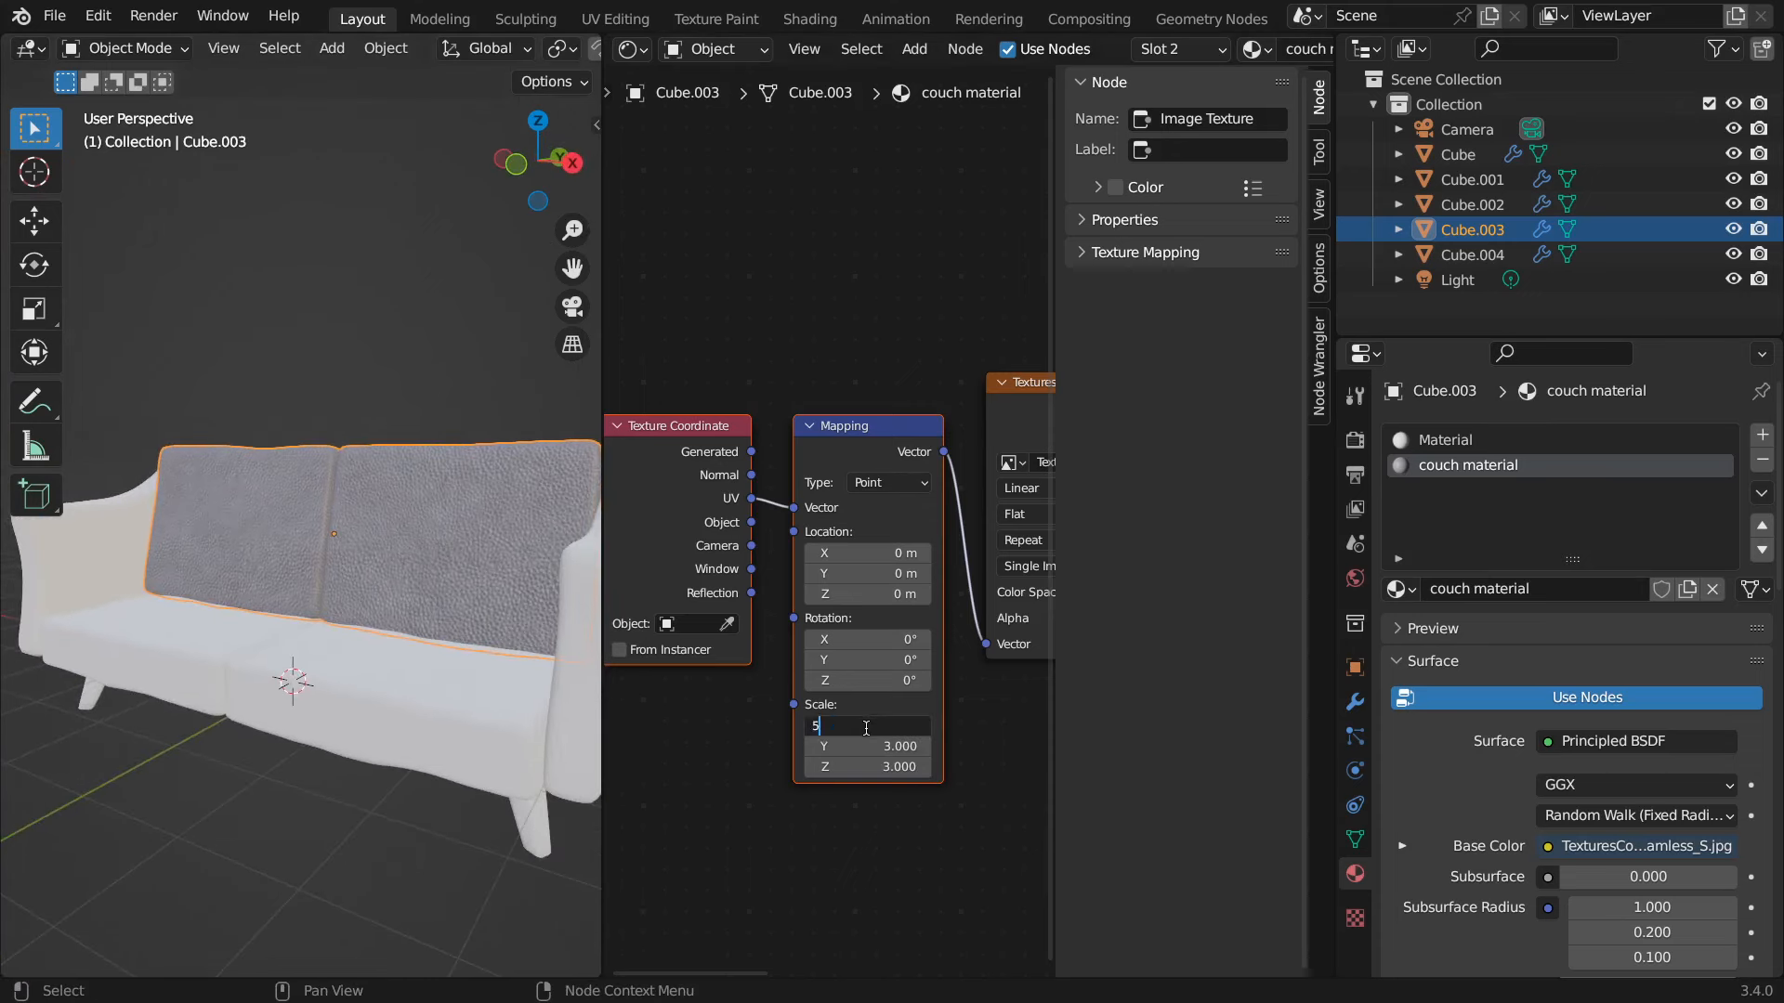
pyautogui.press('Return')
pyautogui.click(882, 744)
pyautogui.write('5')
pyautogui.press('Return')
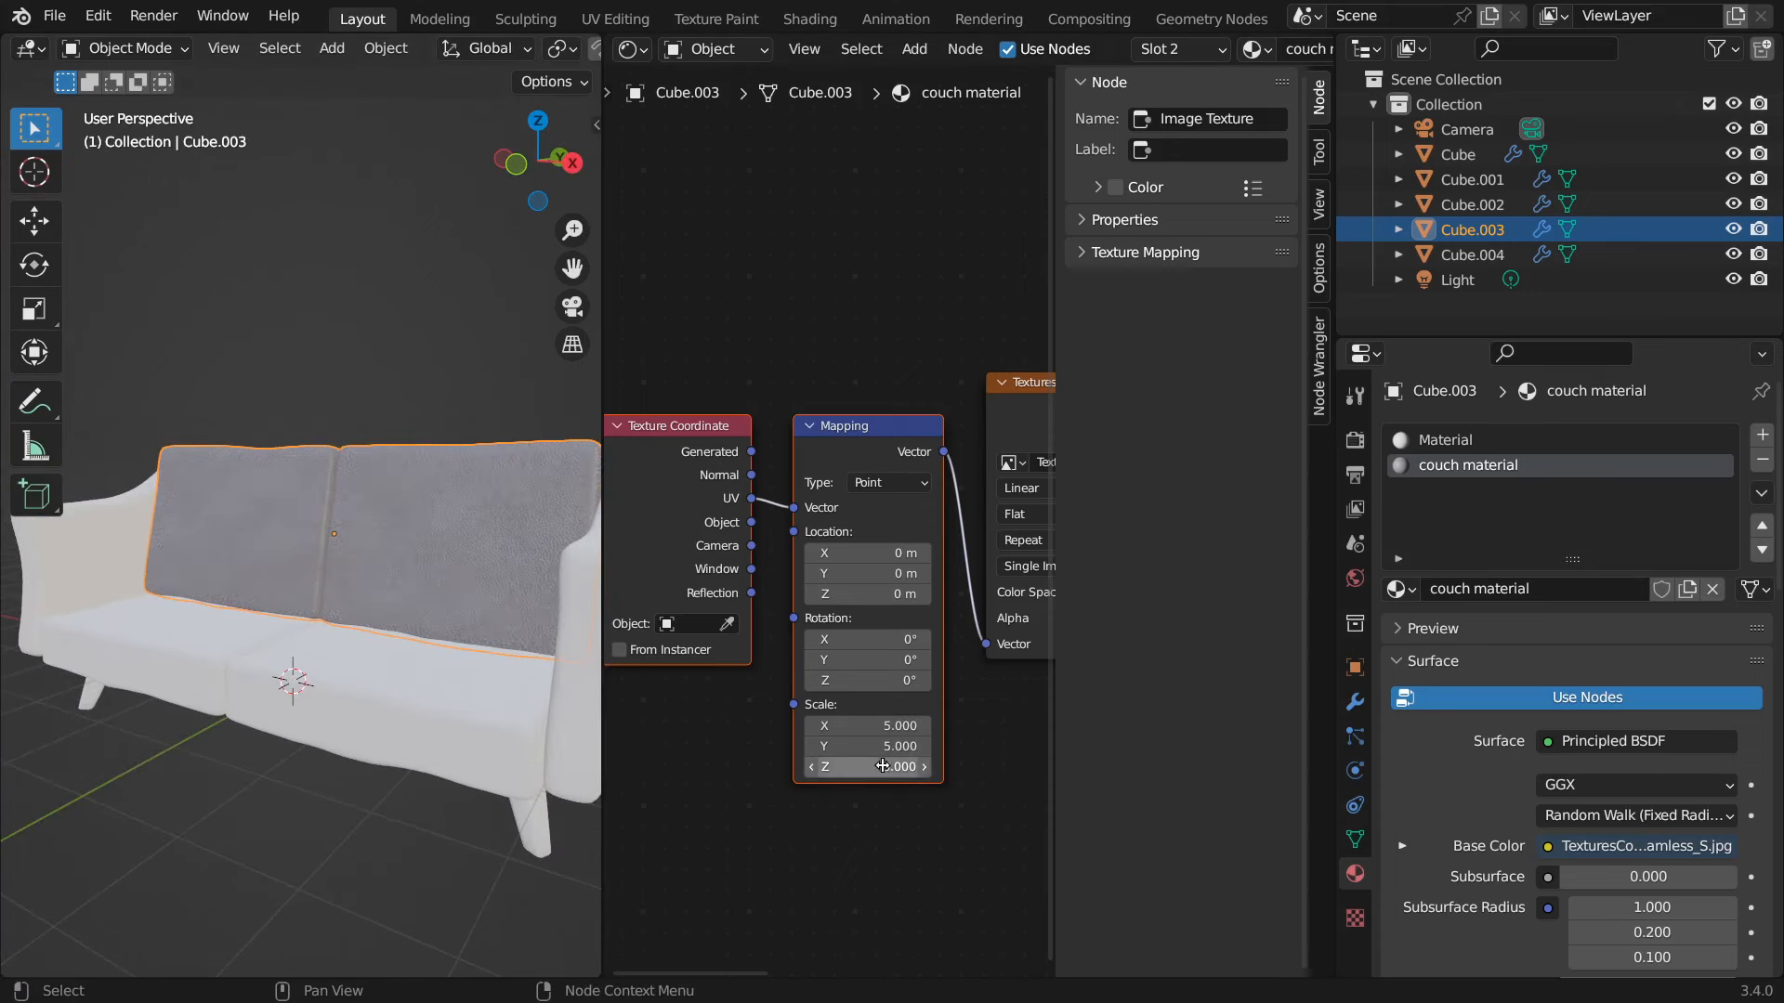
pyautogui.click(881, 766)
pyautogui.write('5')
pyautogui.press('Return')
pyautogui.scroll(4, 399, 528)
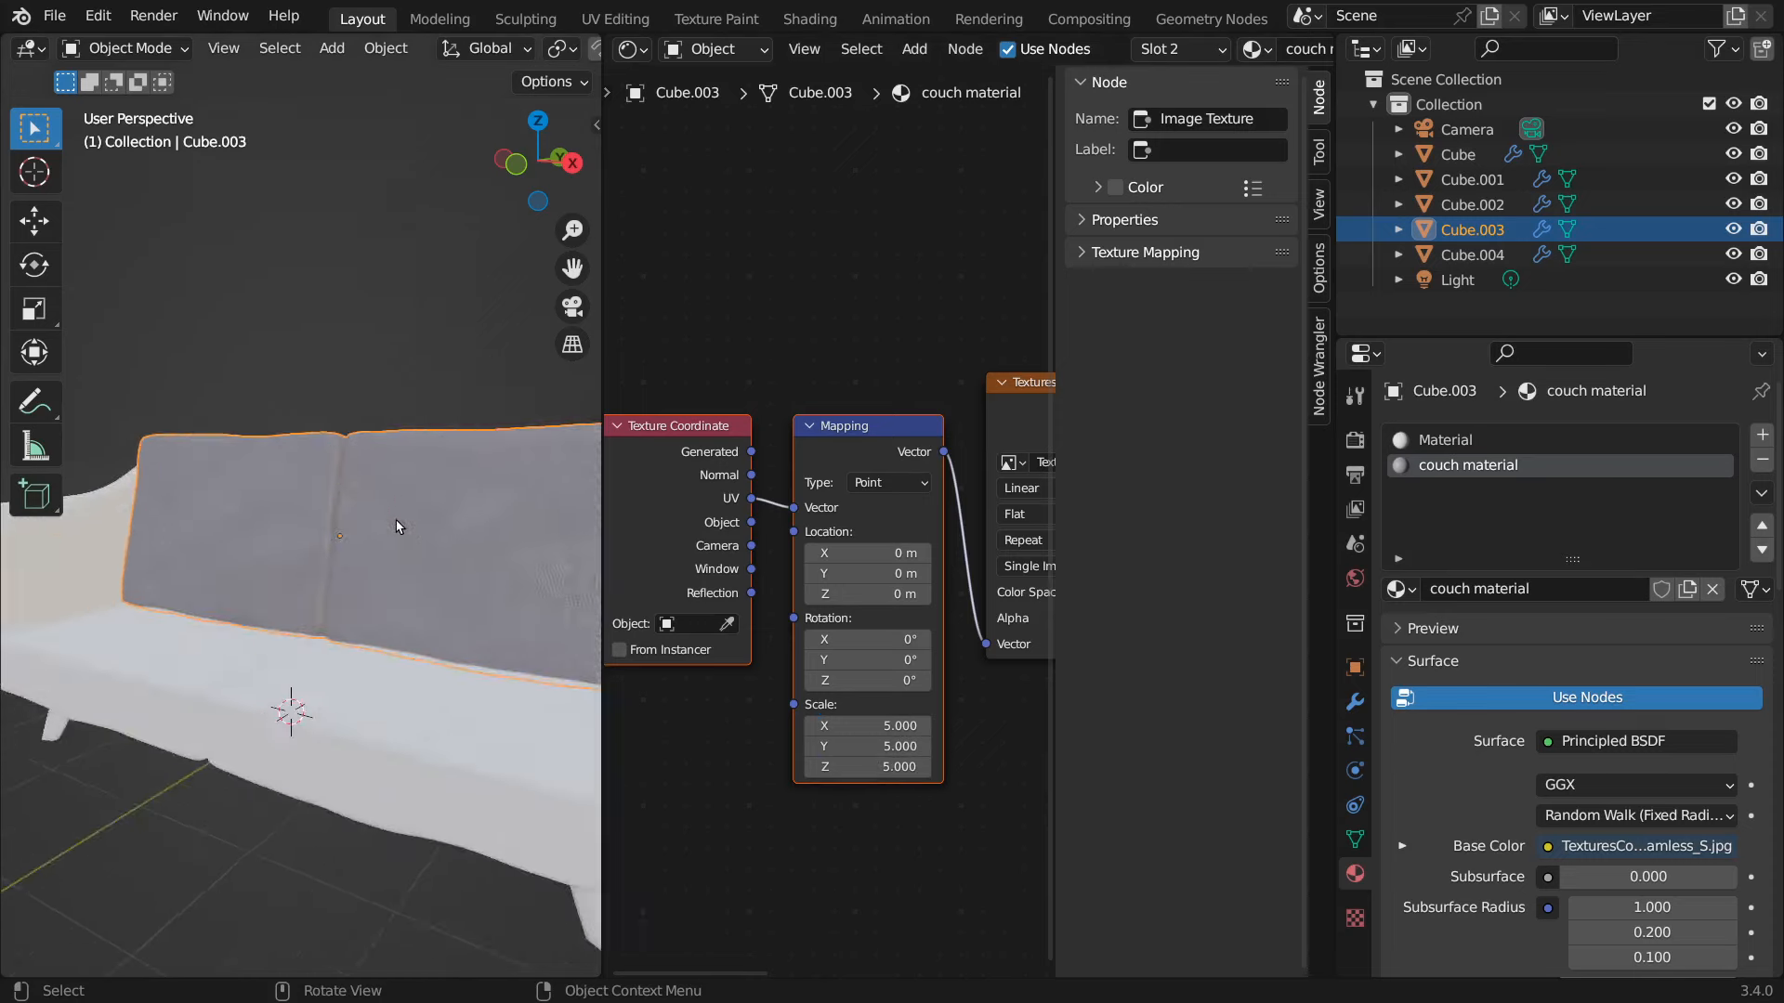
pyautogui.scroll(-4, 399, 528)
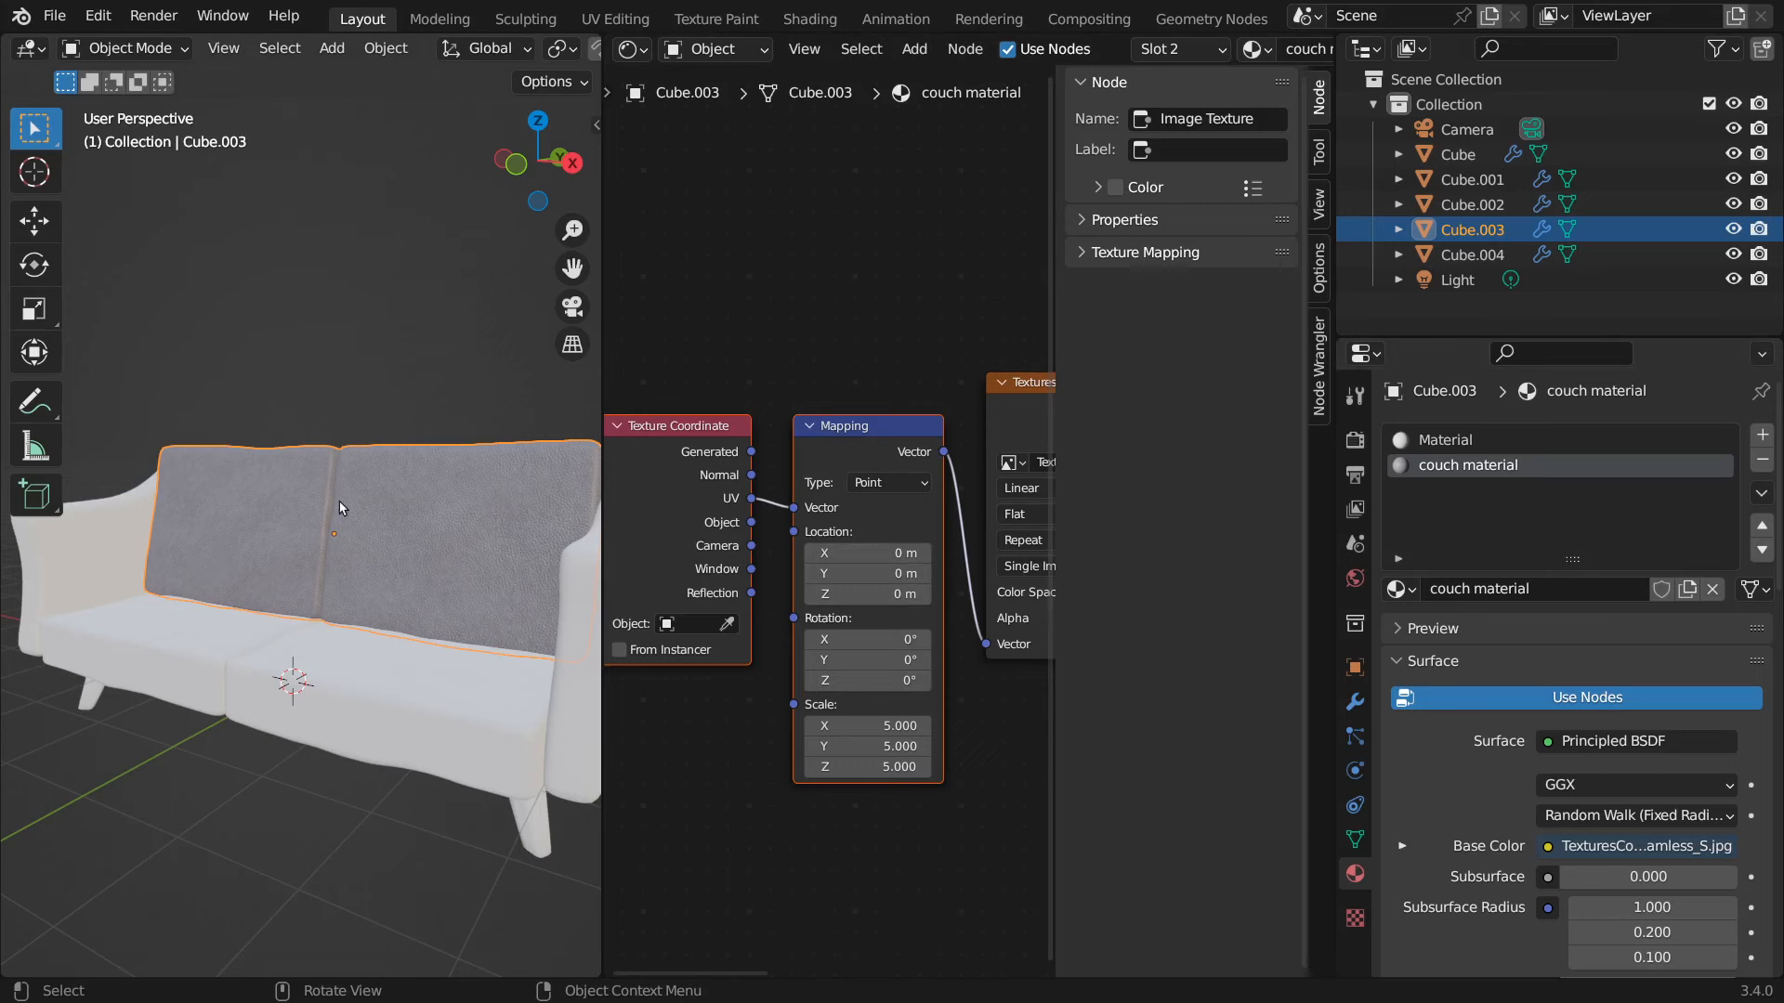
# - Assign the existing couch material to the seat cushions
pyautogui.click(365, 687)
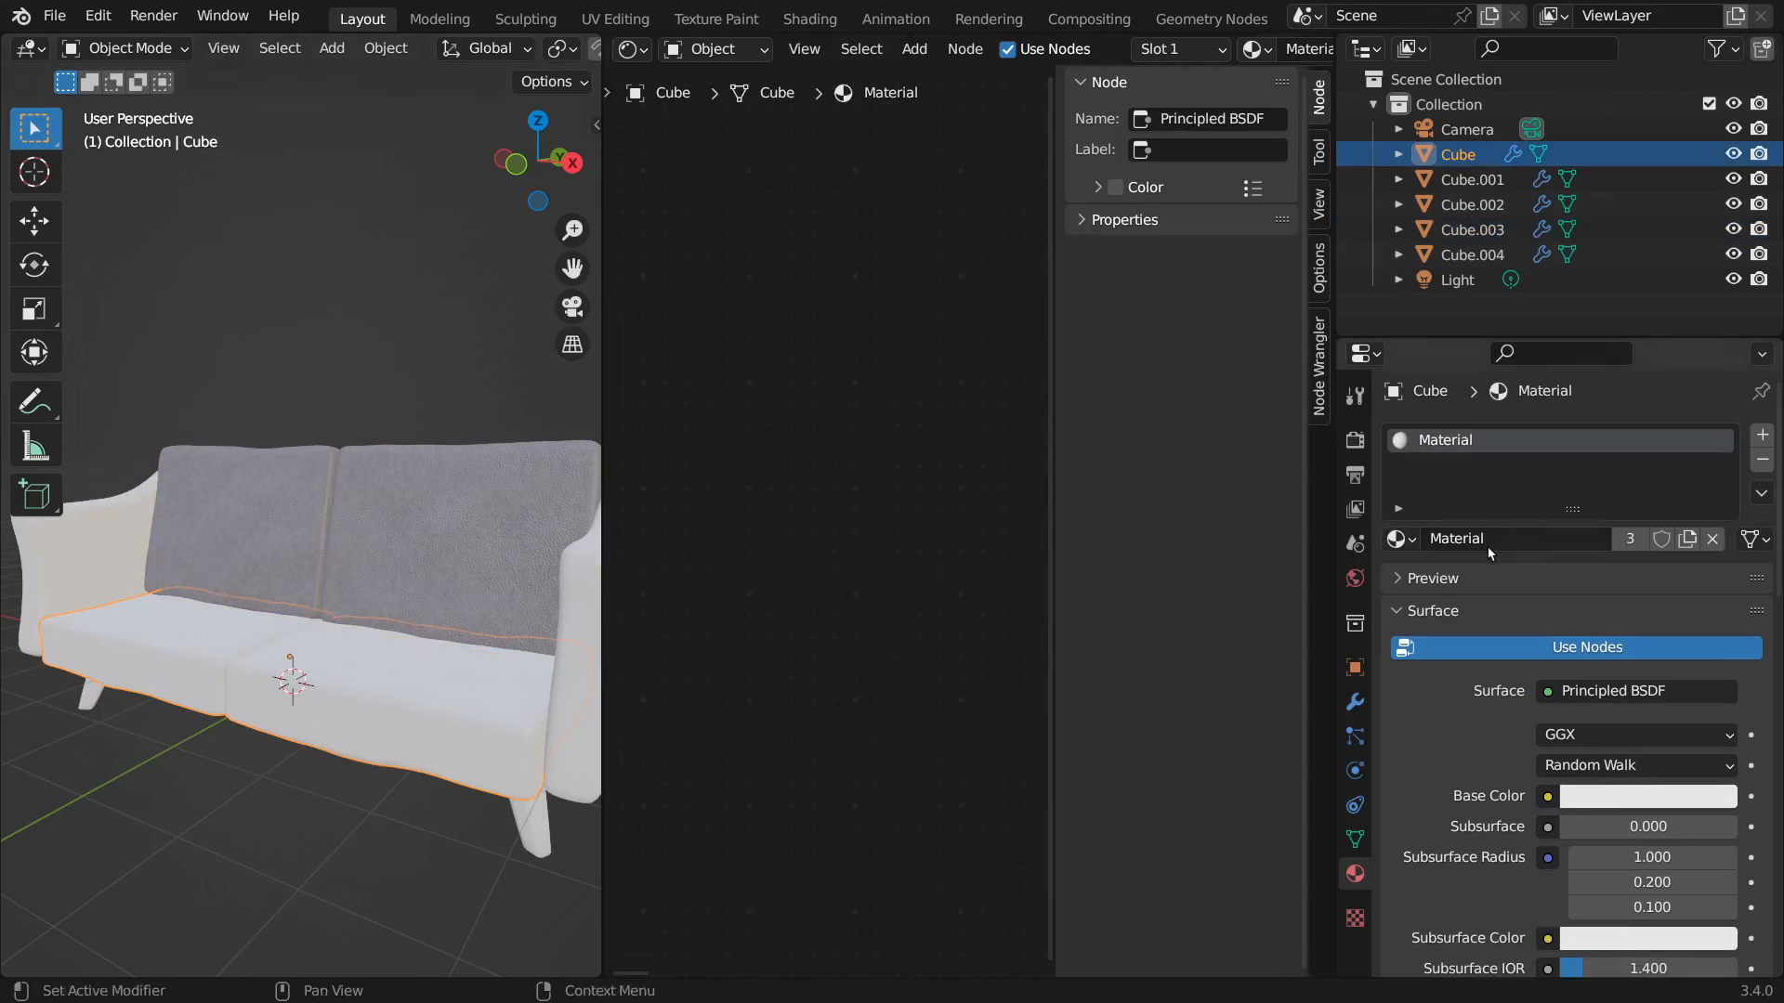
pyautogui.click(1411, 538)
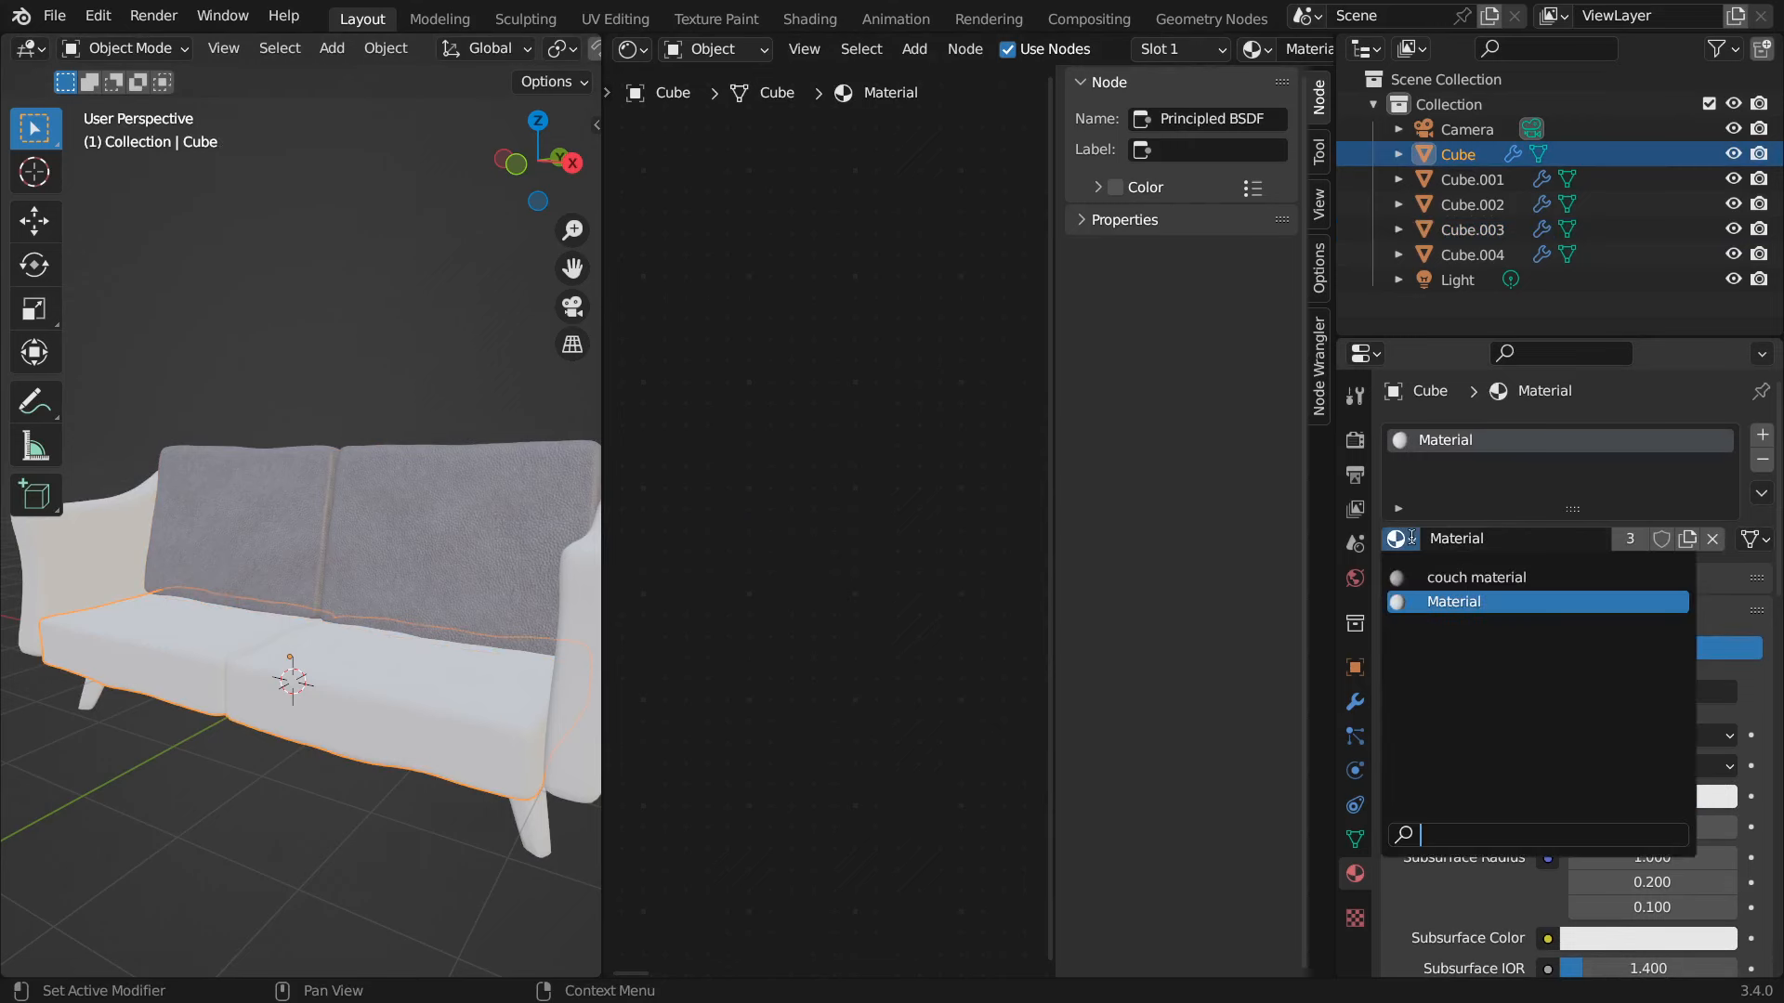
pyautogui.click(1451, 576)
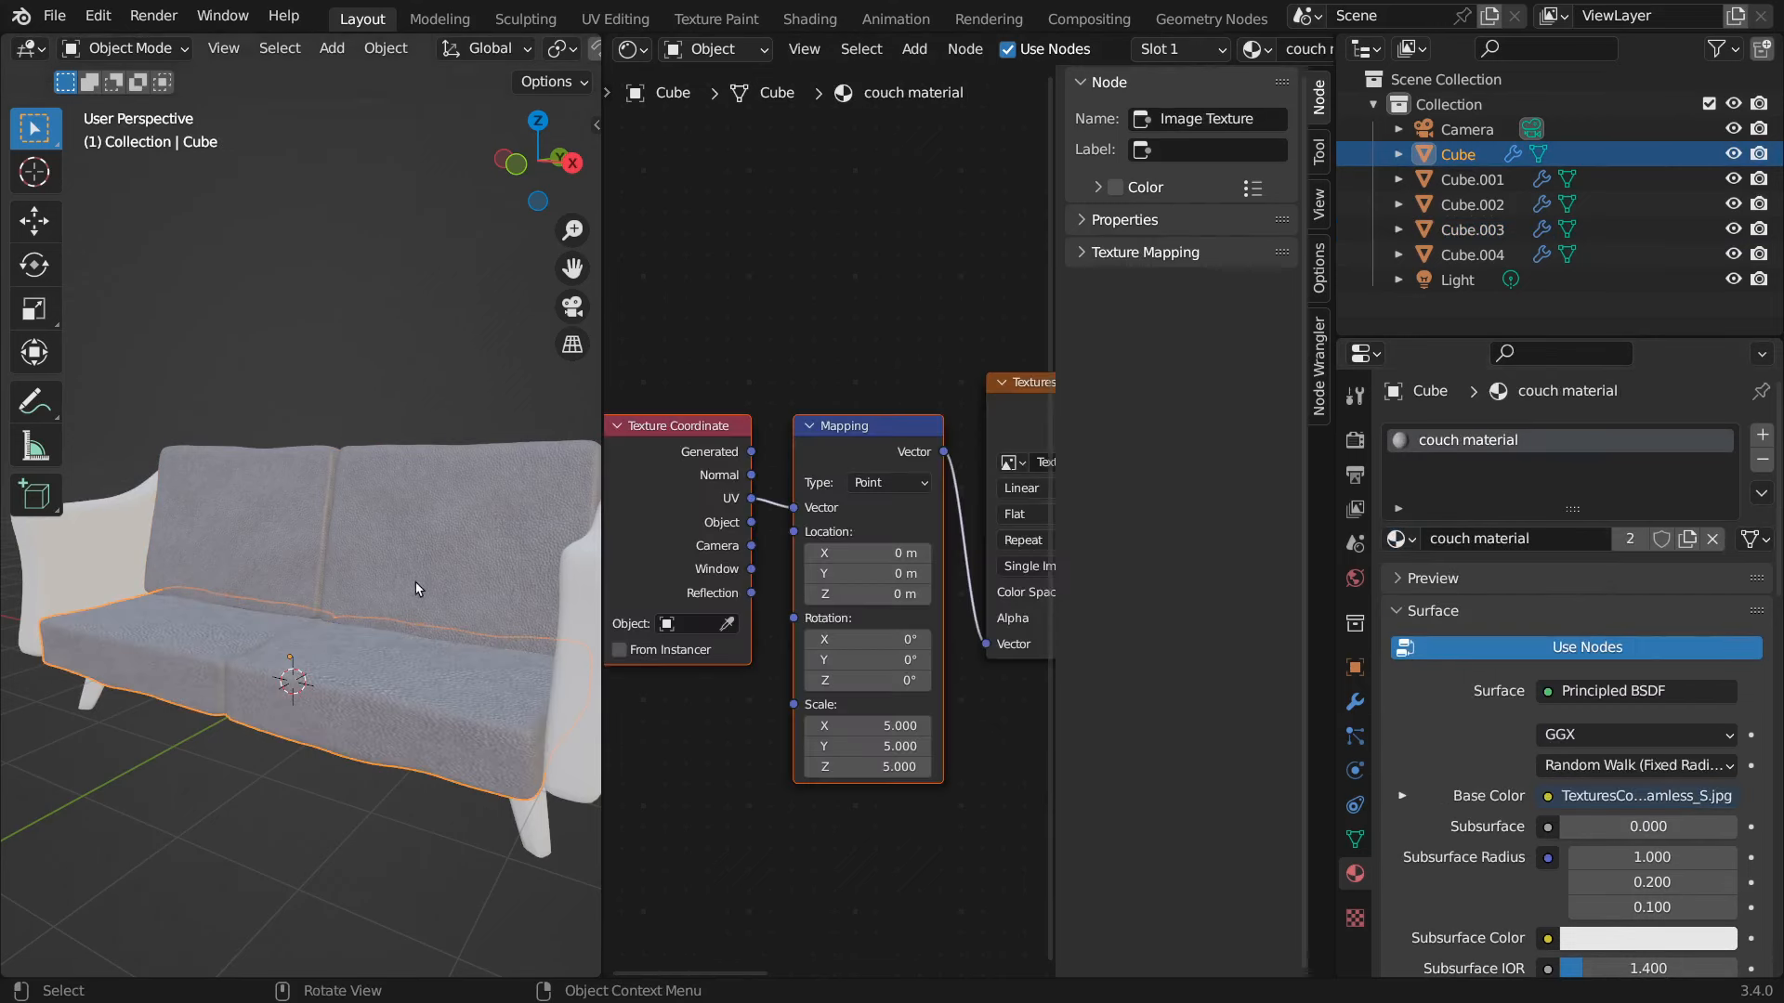
# - Inspect the leather grain on the seat cushions from several angles and undo their couch material assignment
pyautogui.click(410, 834)
pyautogui.moveTo(431, 826); pyautogui.dragTo(469, 652, button='middle')
pyautogui.scroll(-5, 453, 755)
pyautogui.scroll(8, 453, 753)
pyautogui.scroll(-3, 453, 752)
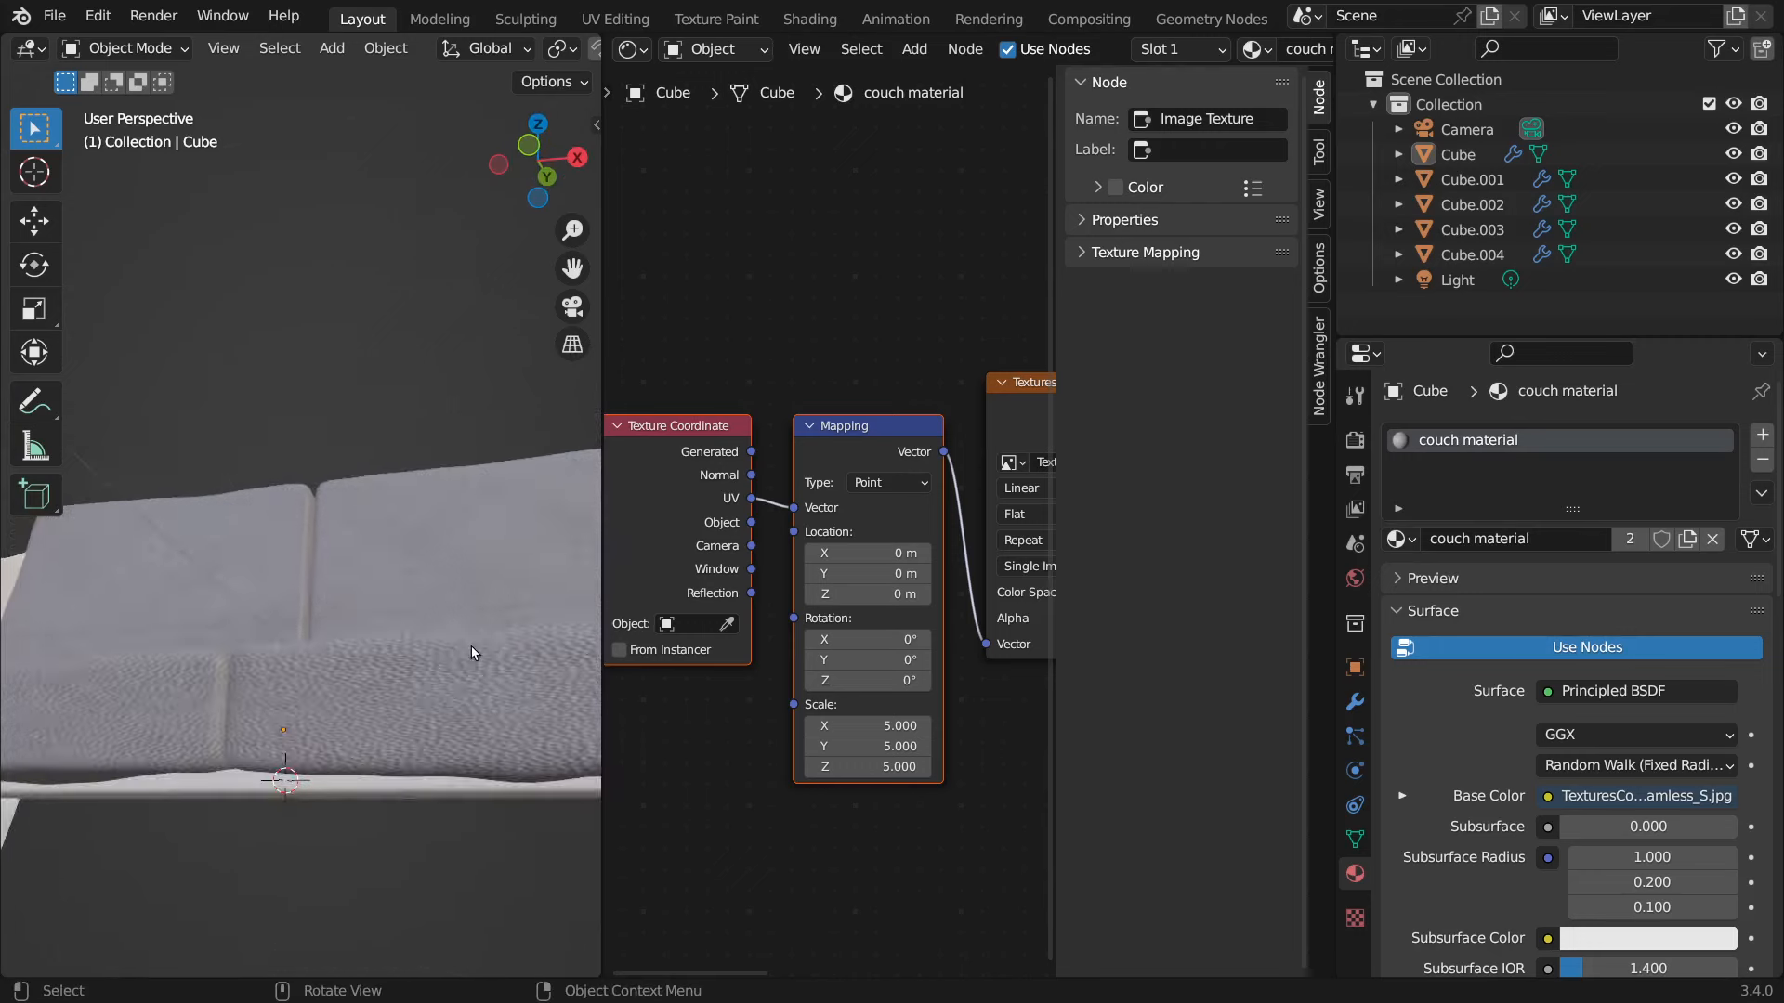
pyautogui.scroll(3, 472, 654)
pyautogui.scroll(-4, 471, 652)
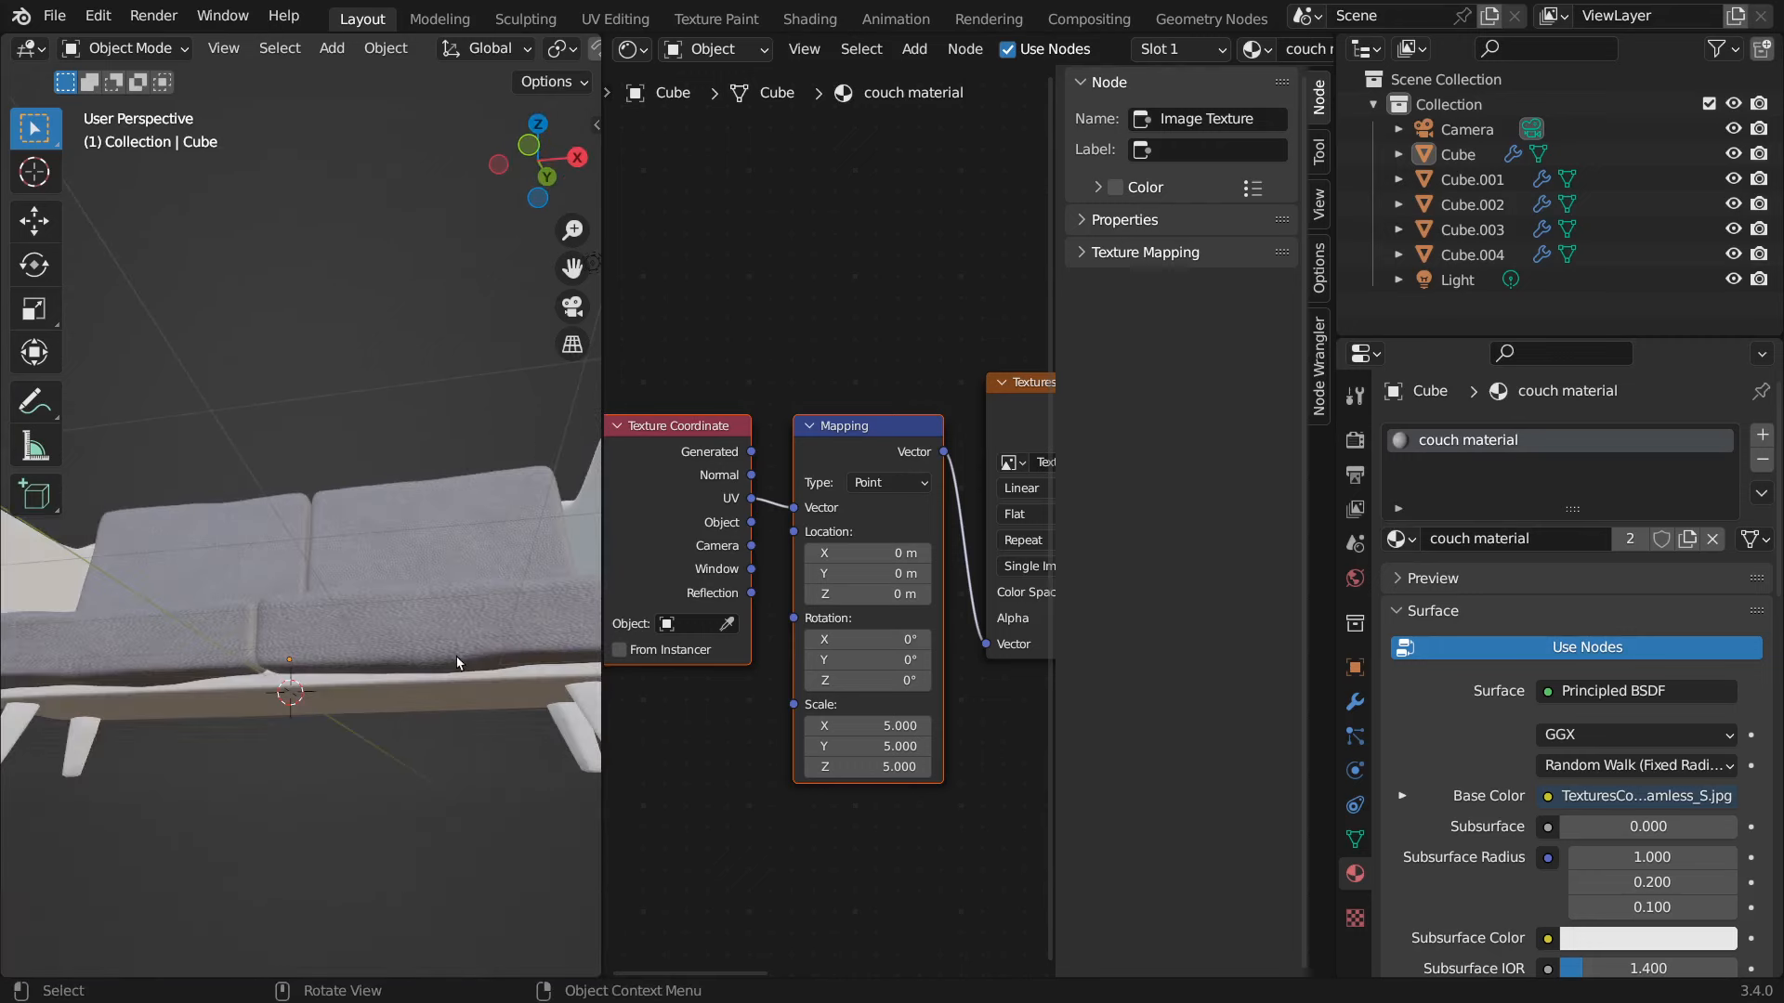
pyautogui.scroll(5, 451, 652)
pyautogui.moveTo(450, 673); pyautogui.dragTo(447, 813, button='middle')
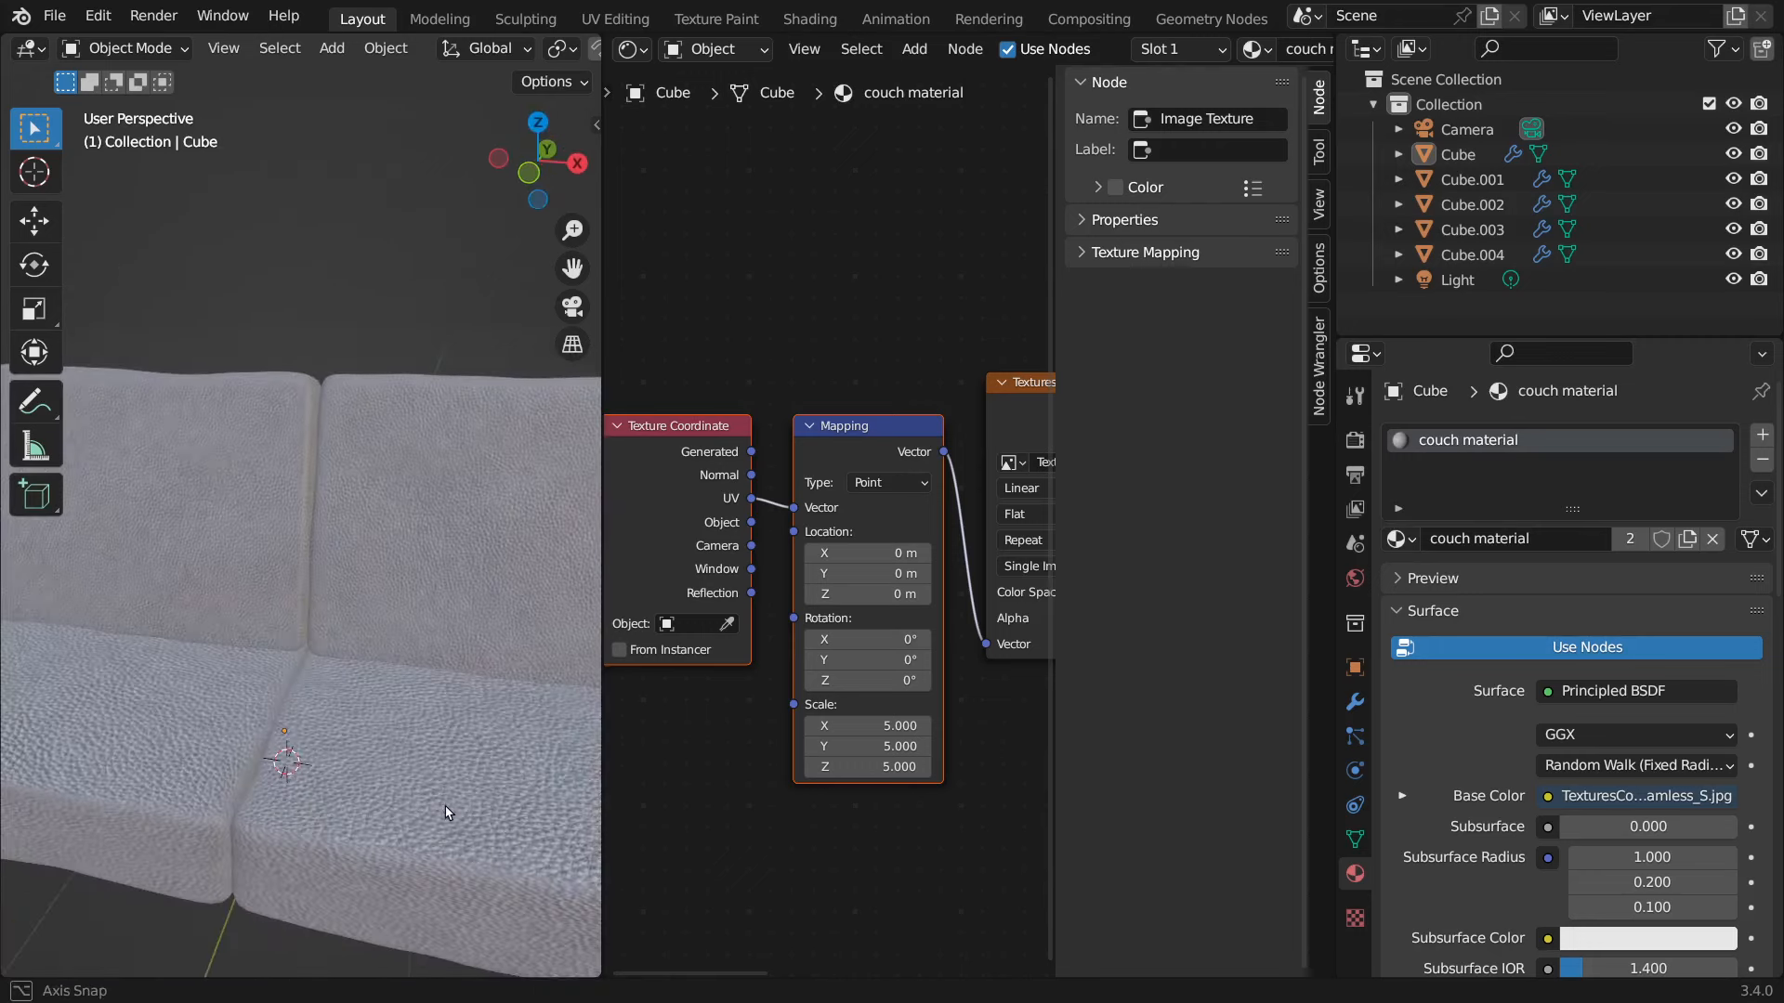
pyautogui.click(448, 818)
pyautogui.hotkey('ctrl', 'z')
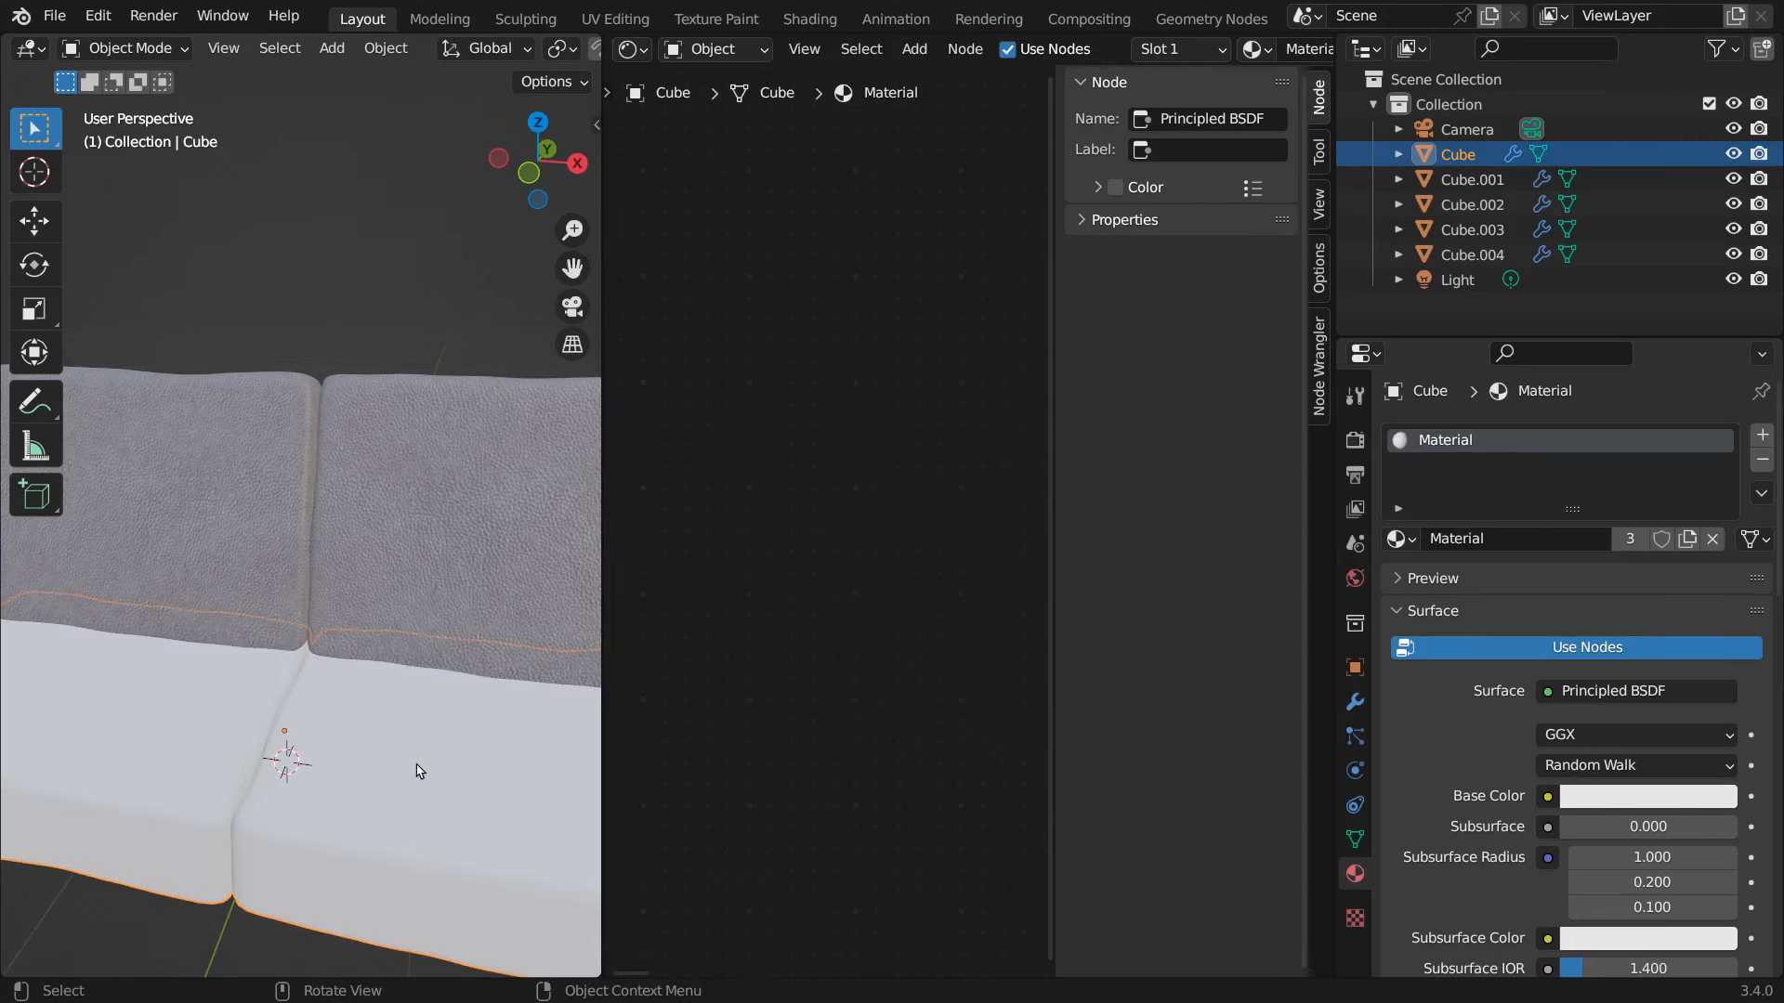
# - Try the standard Unwrap and Smart UV Project on the entire seat cushion mesh
pyautogui.press('Tab')
pyautogui.press('a')
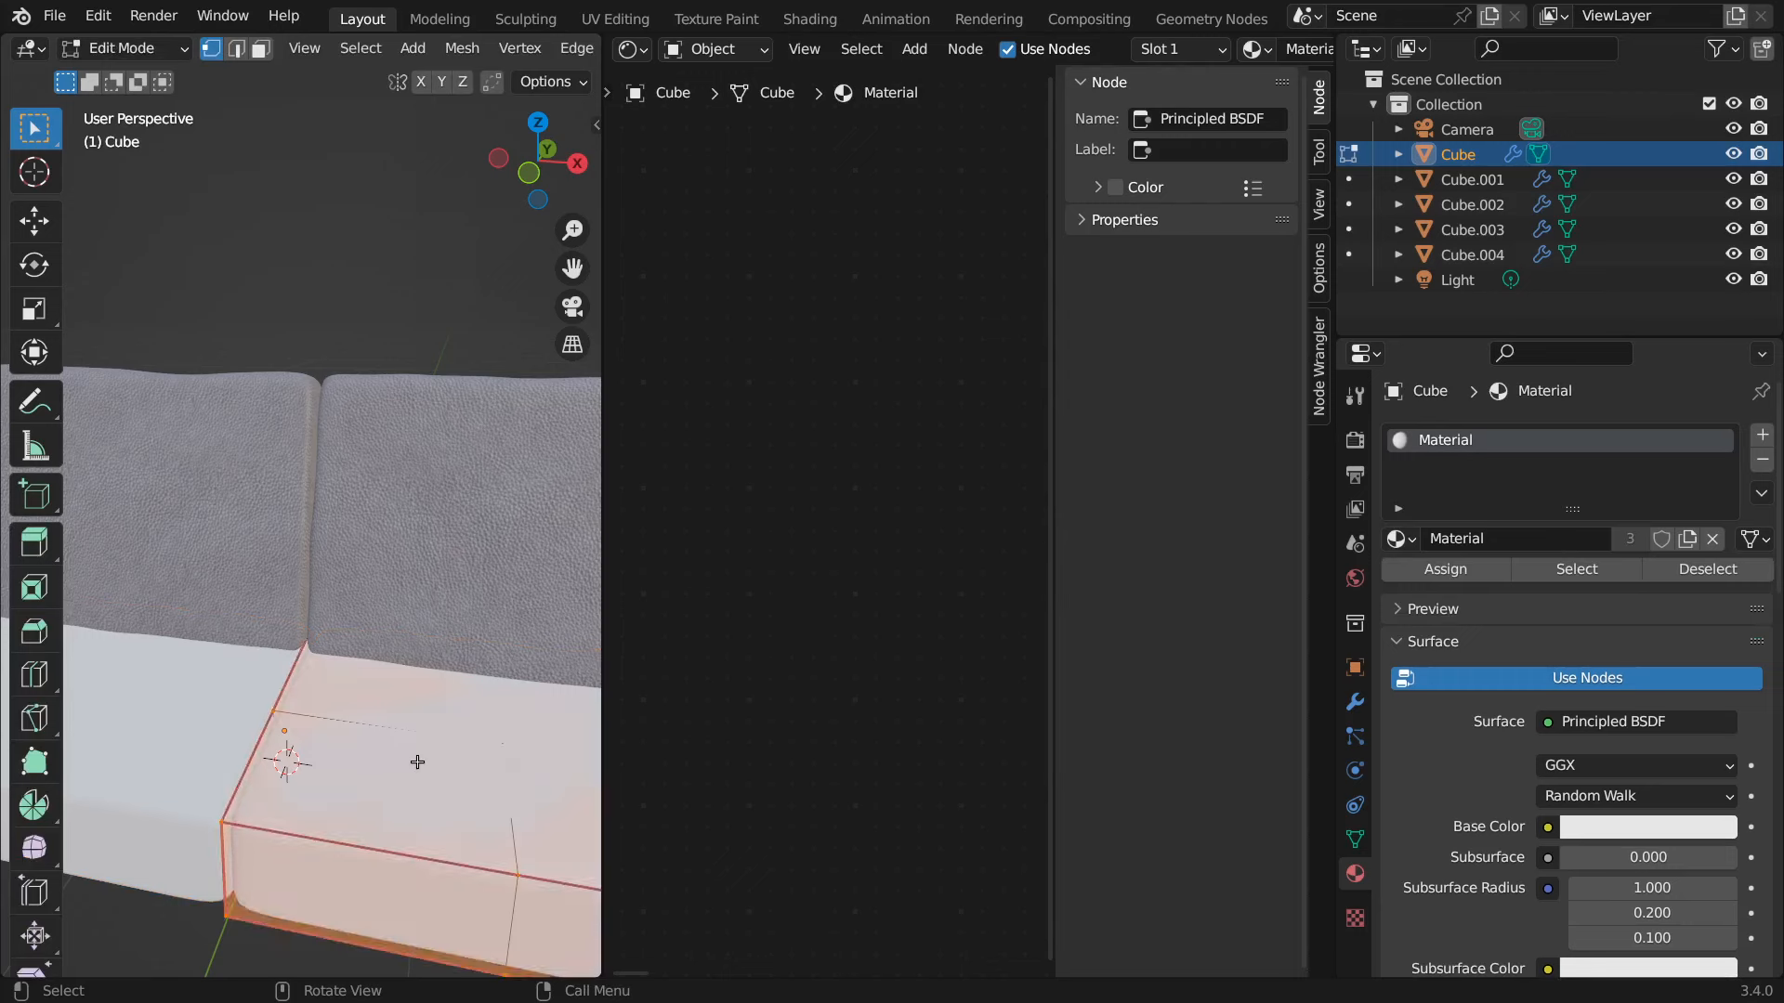
pyautogui.press('u')
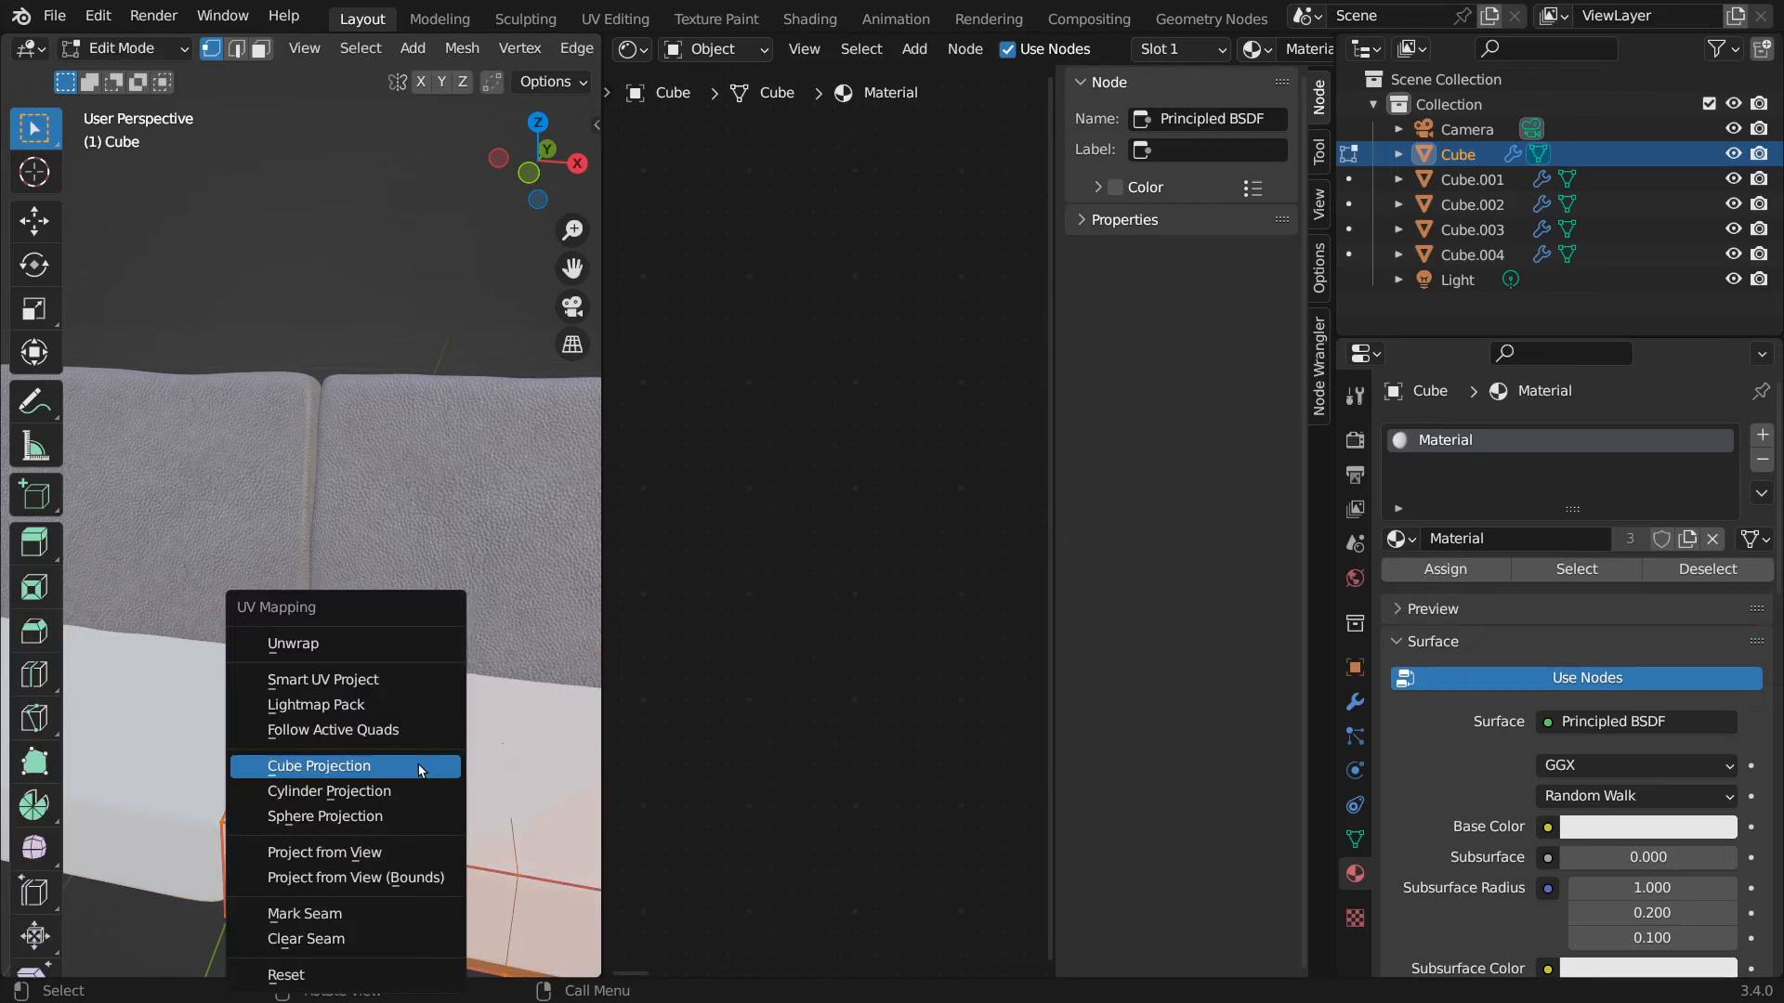
pyautogui.click(393, 641)
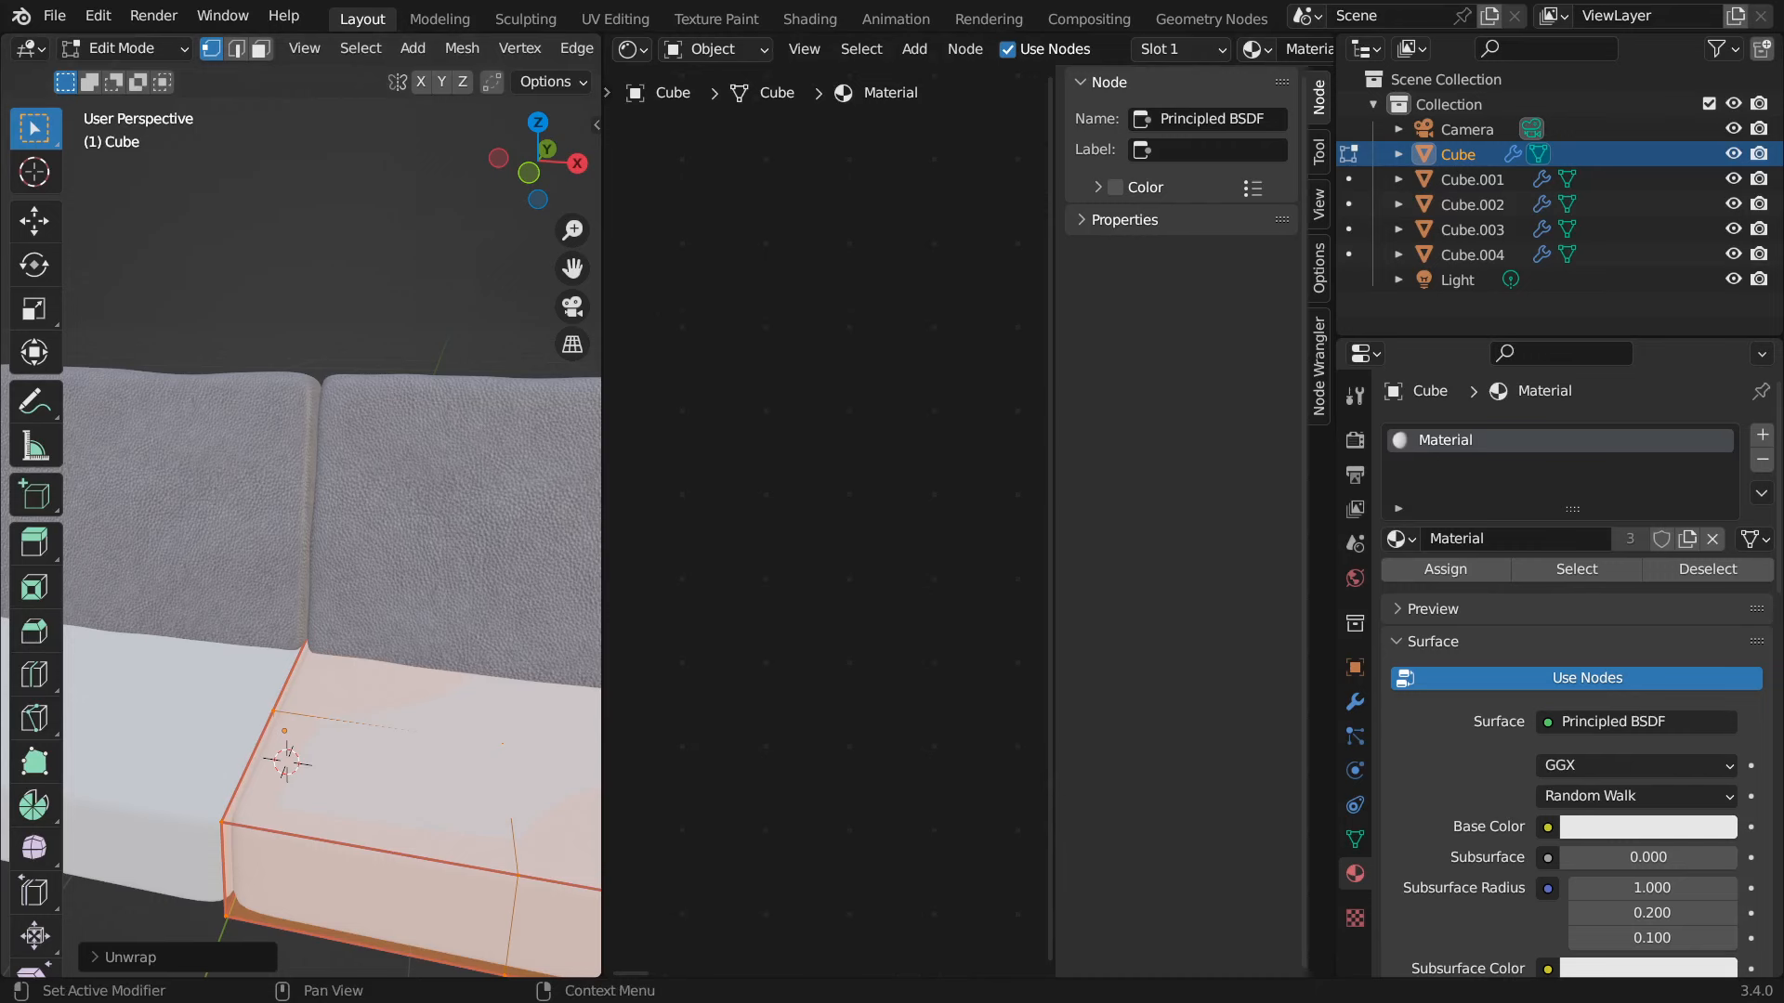
pyautogui.press('Return')
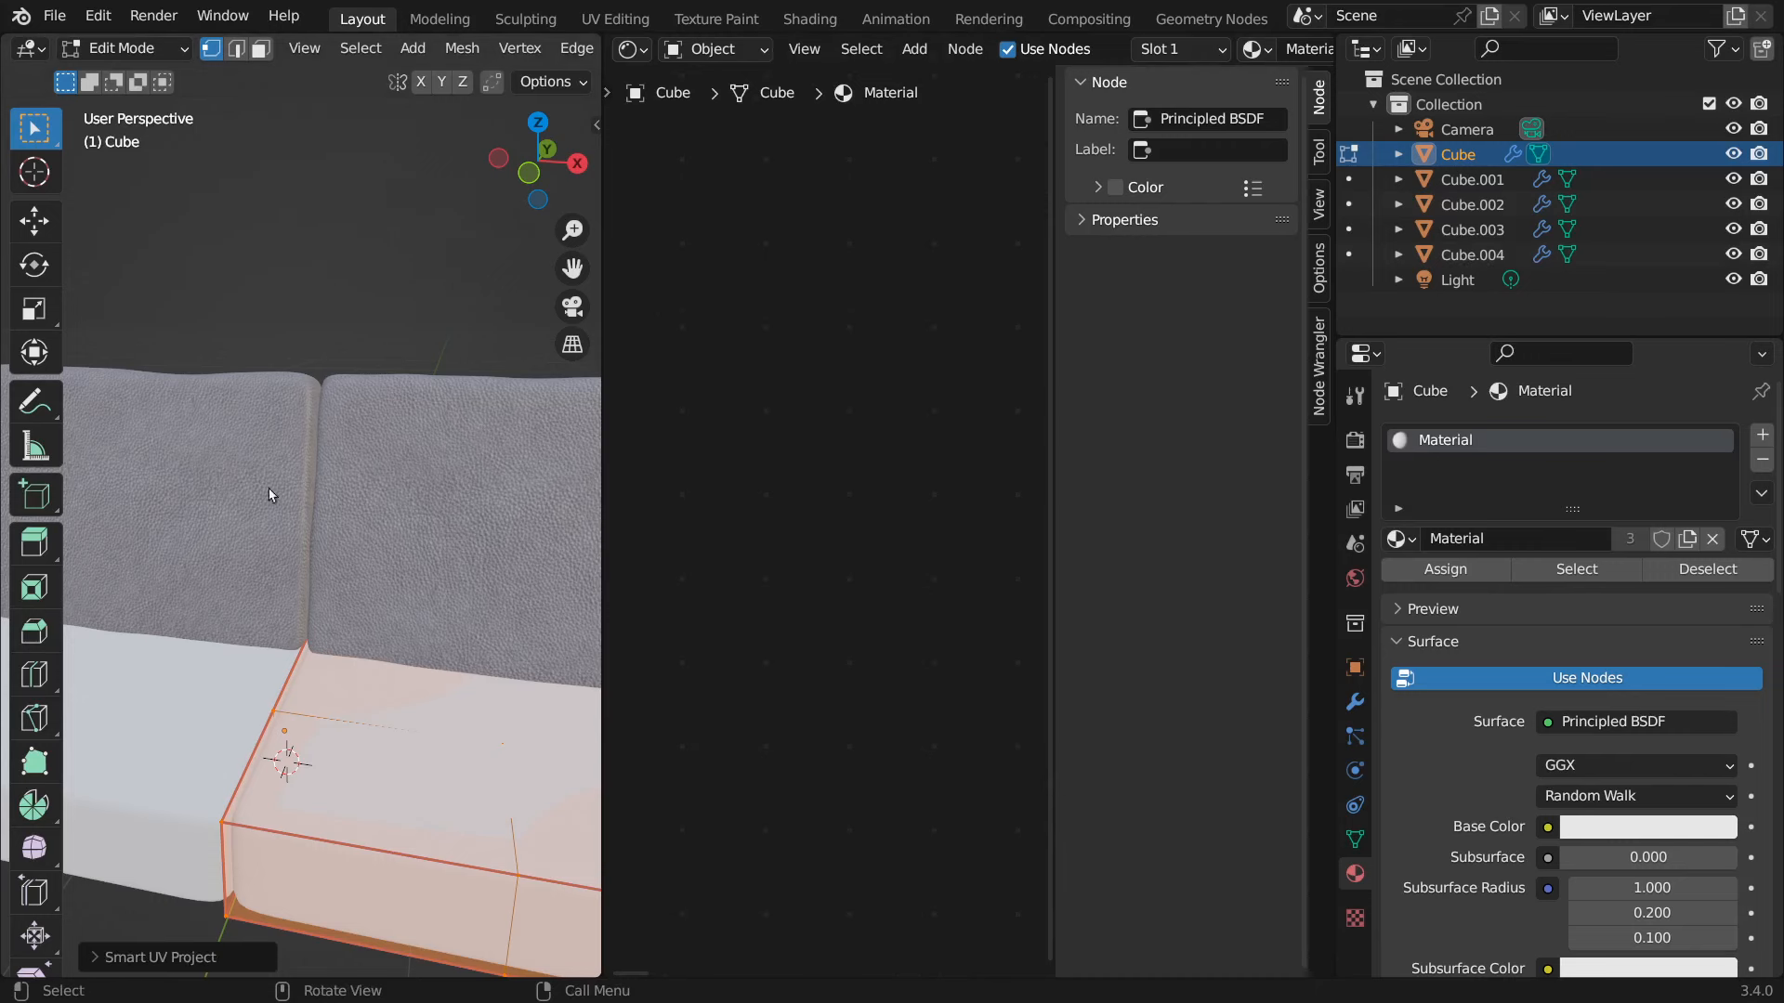
# - Select the seat cushion's linked geometry, unwrap it with Smart UV Project at a 66° angle limit, and return to Object Mode
pyautogui.click(347, 879)
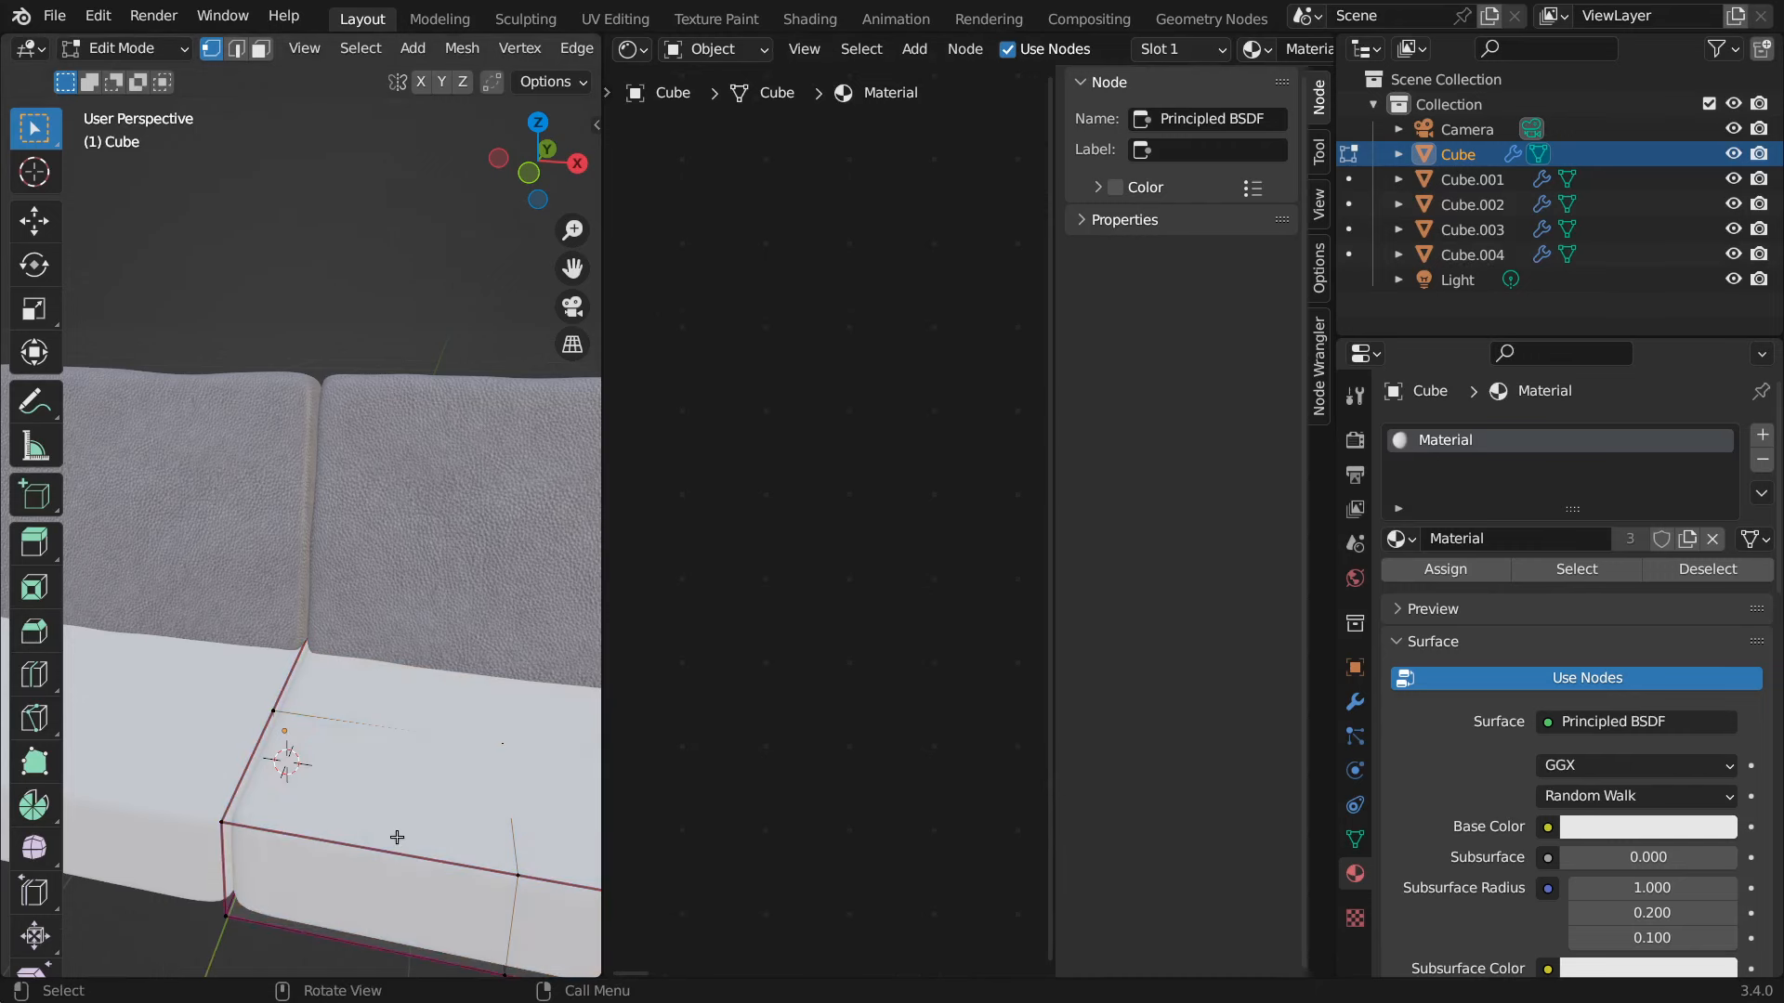
pyautogui.press('l')
pyautogui.press('u')
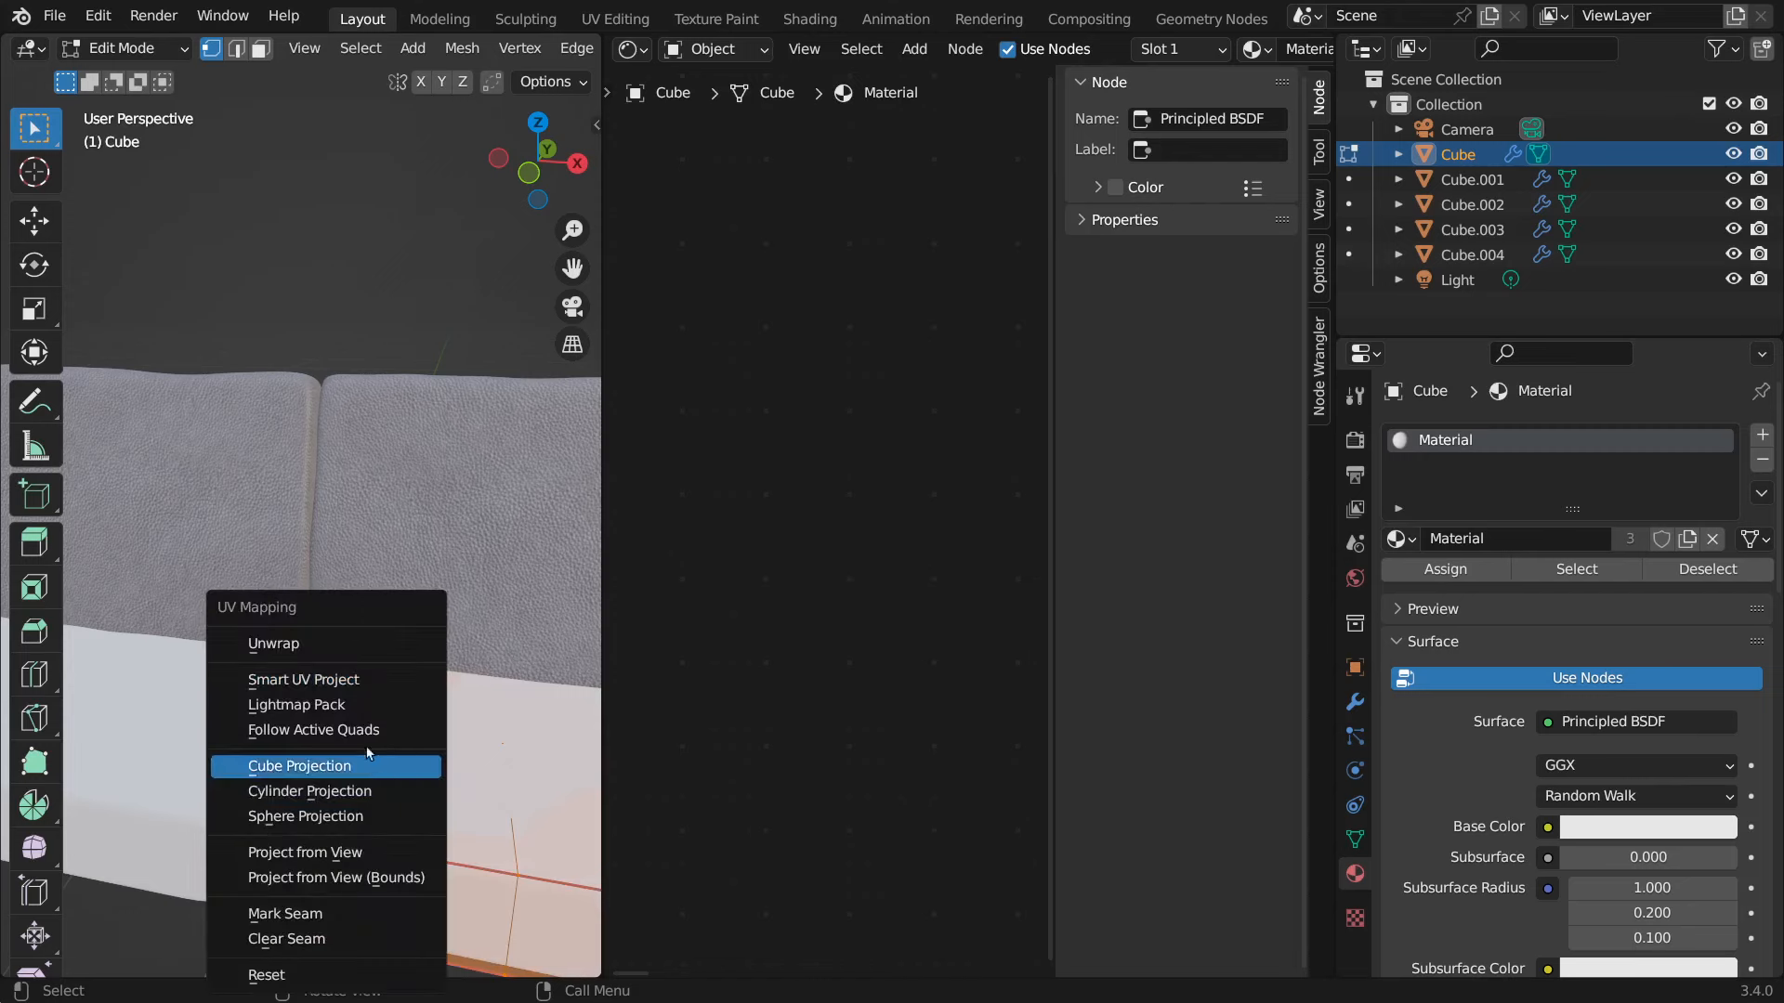
pyautogui.click(334, 678)
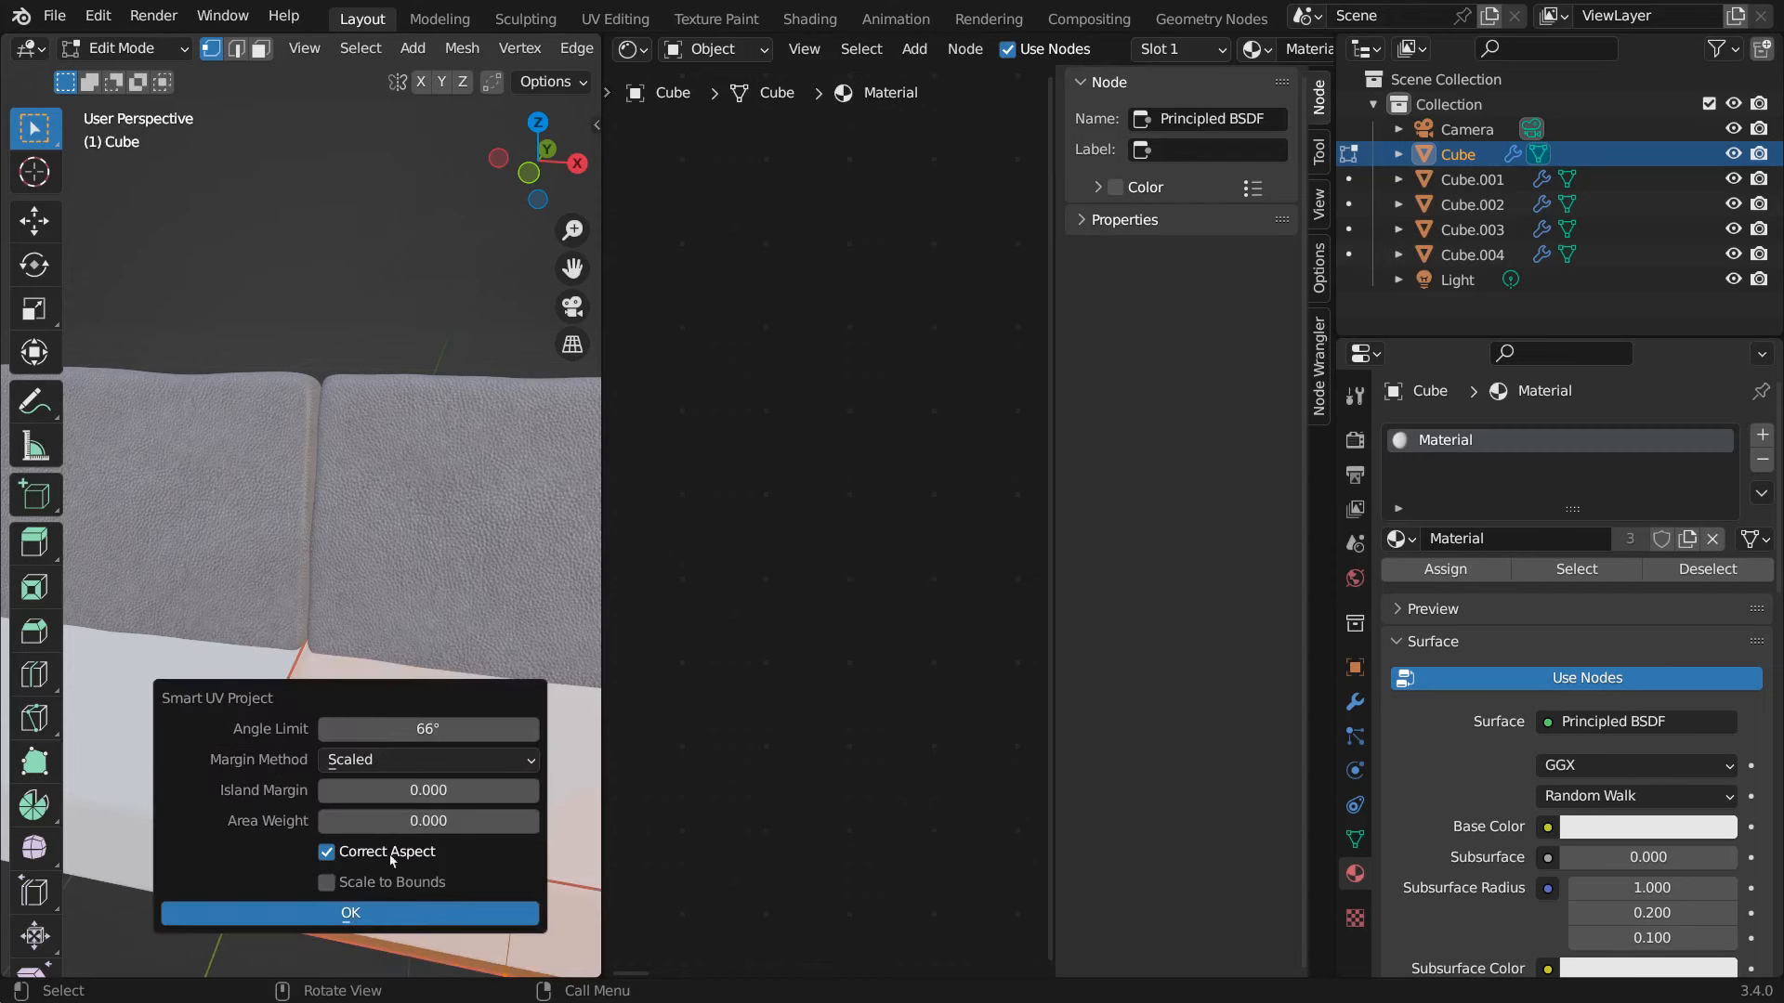
pyautogui.click(372, 912)
pyautogui.scroll(-5, 377, 426)
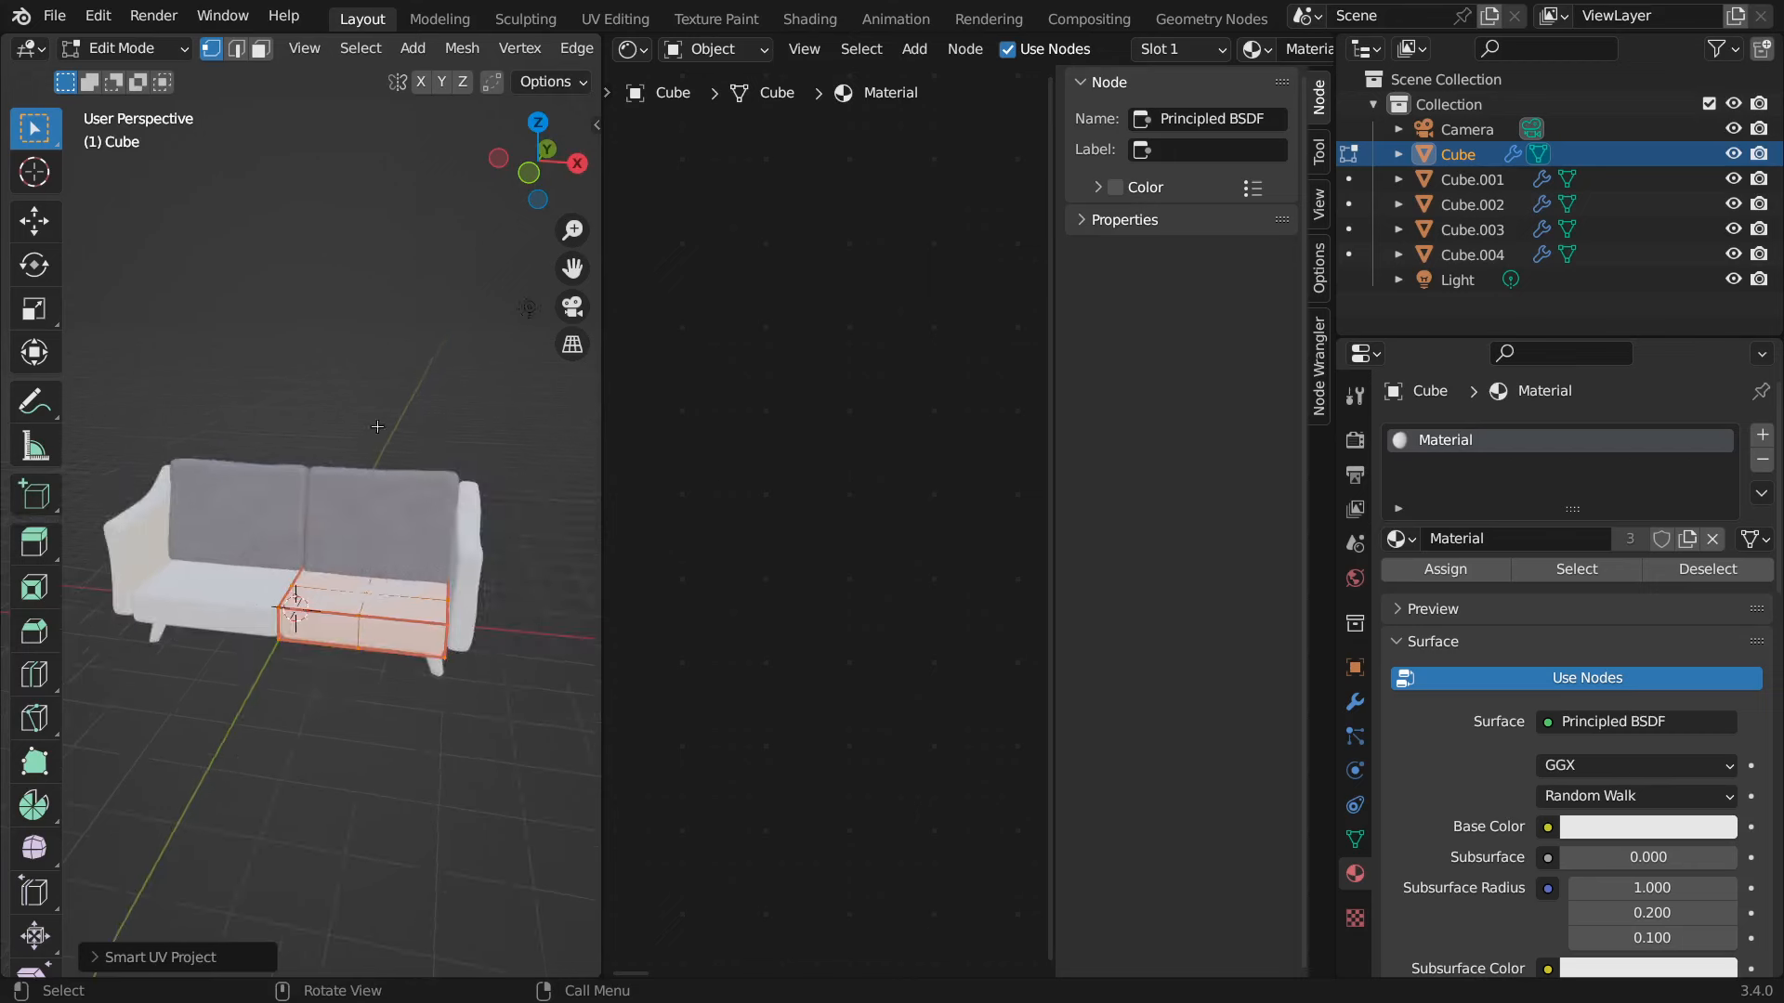
pyautogui.moveTo(327, 353); pyautogui.dragTo(449, 548, button='middle')
pyautogui.click(450, 547)
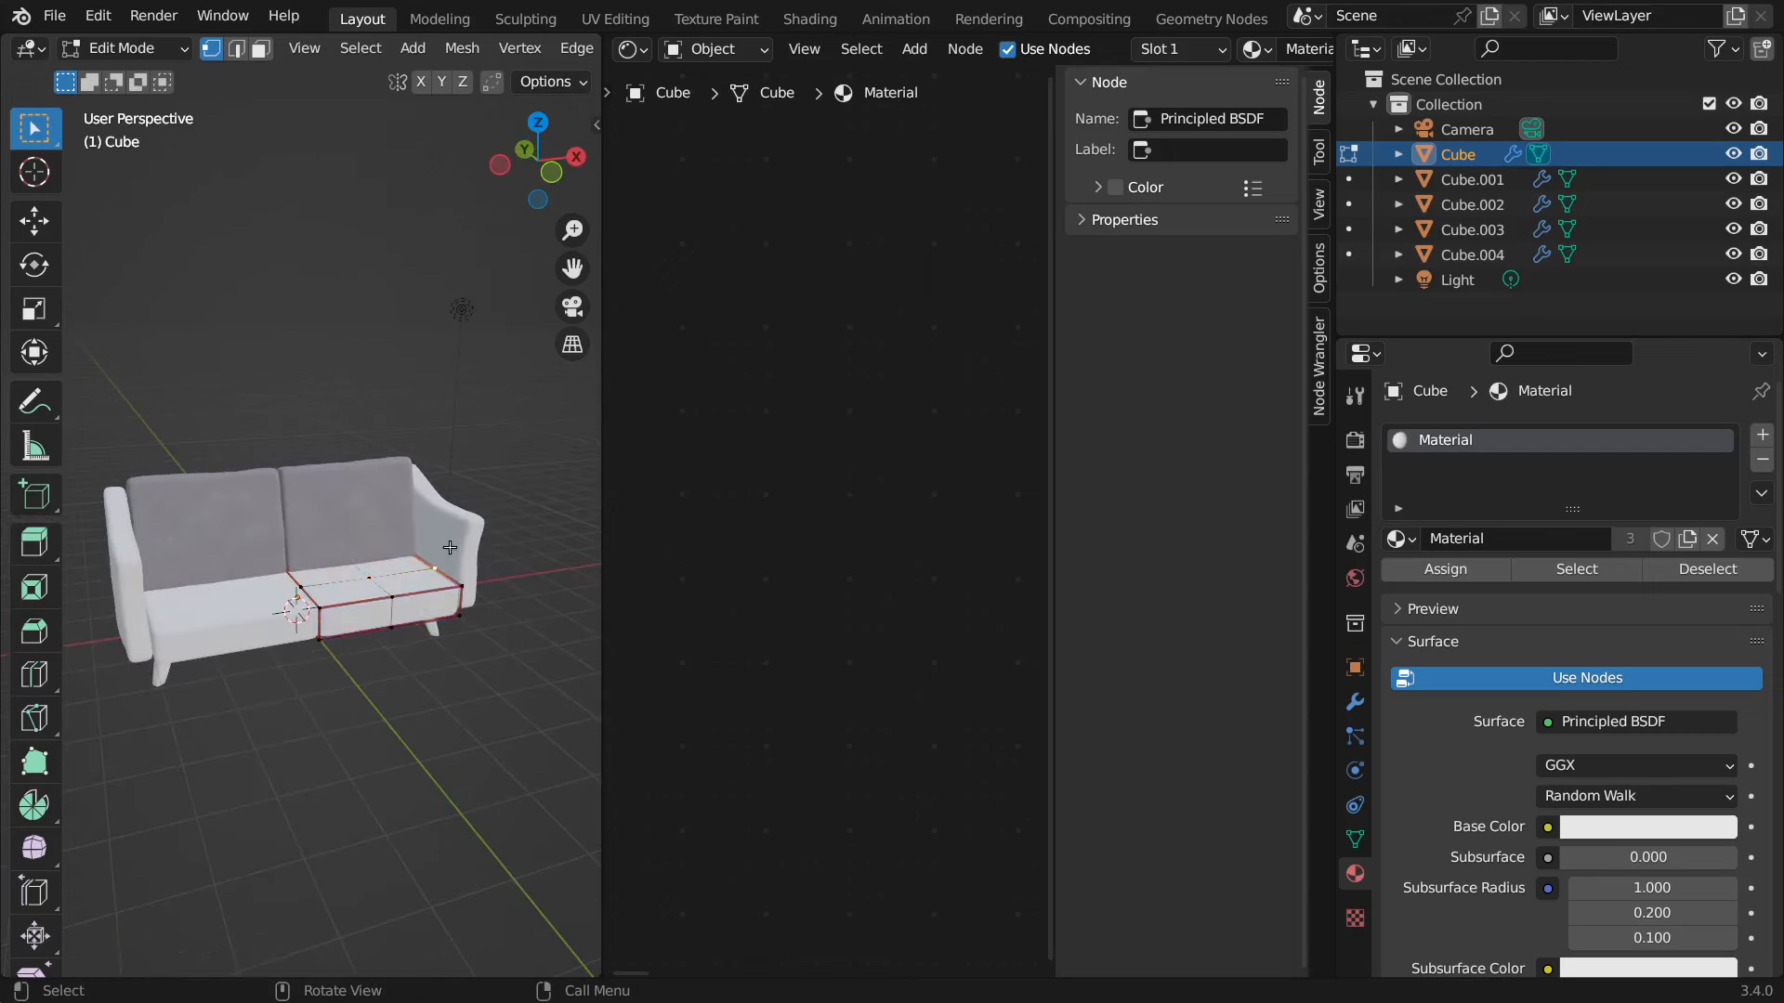
pyautogui.press('Tab')
# - Unwrap the entire armrest mesh with Smart UV Project and return to Object Mode
pyautogui.click(450, 545)
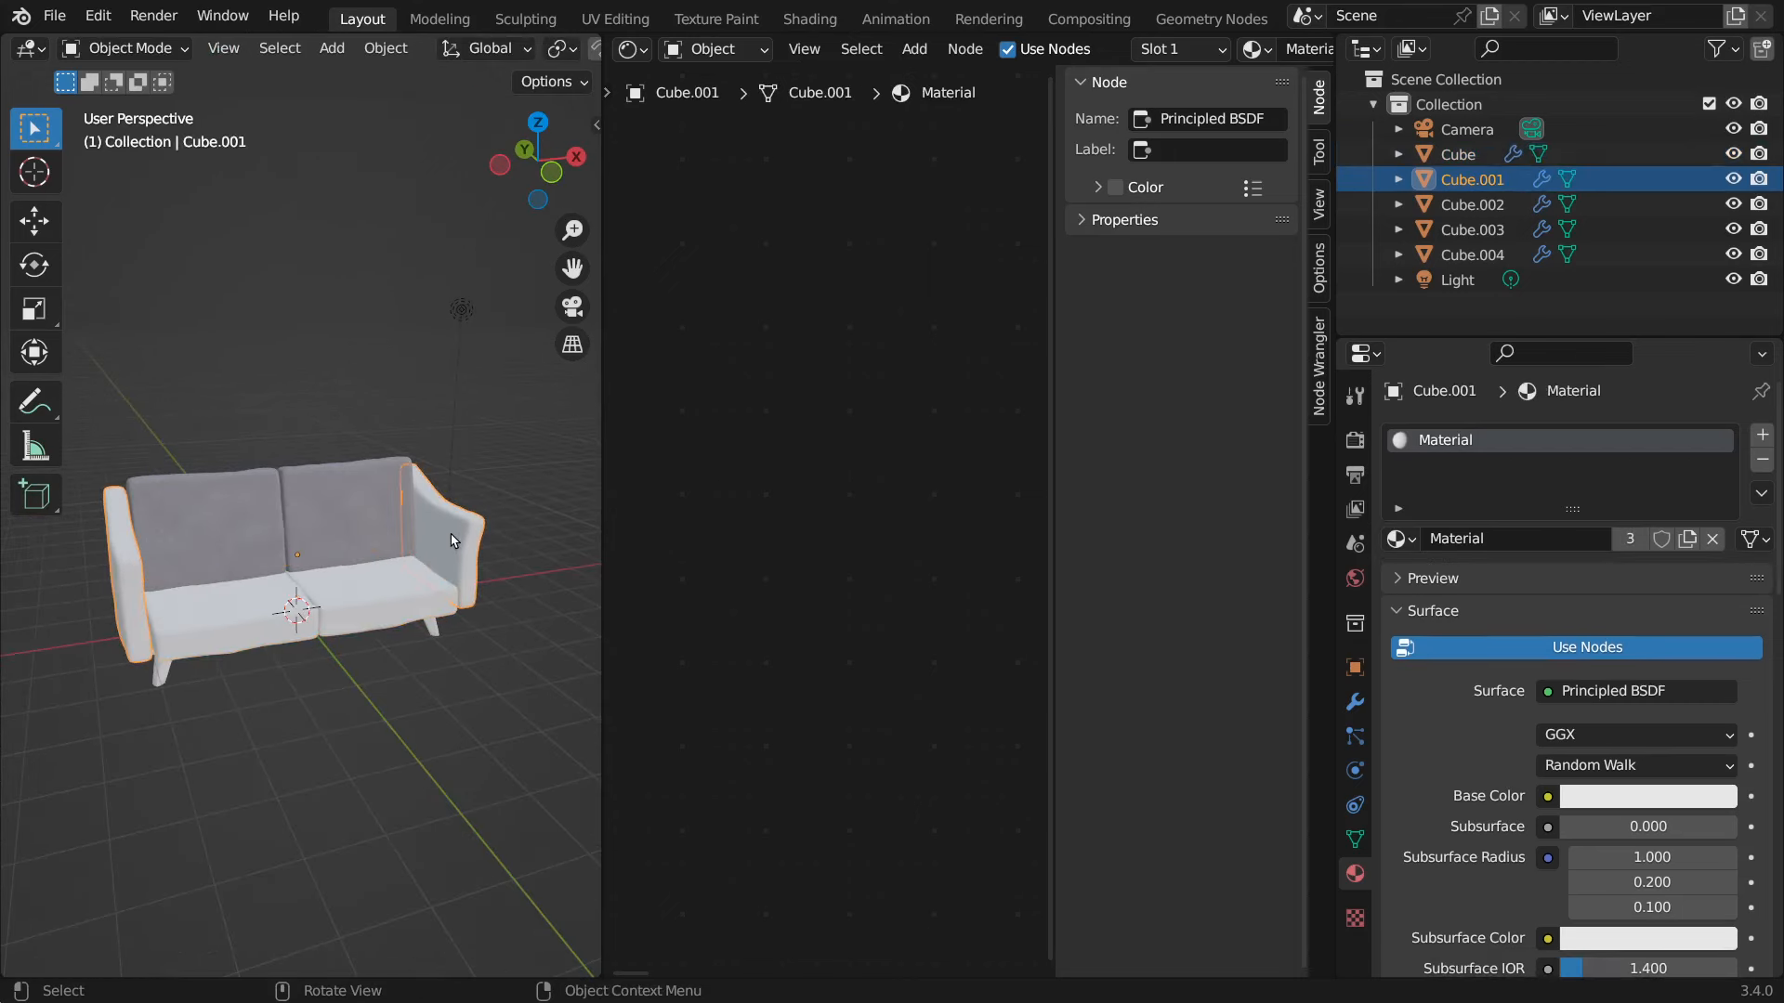
pyautogui.press('Tab')
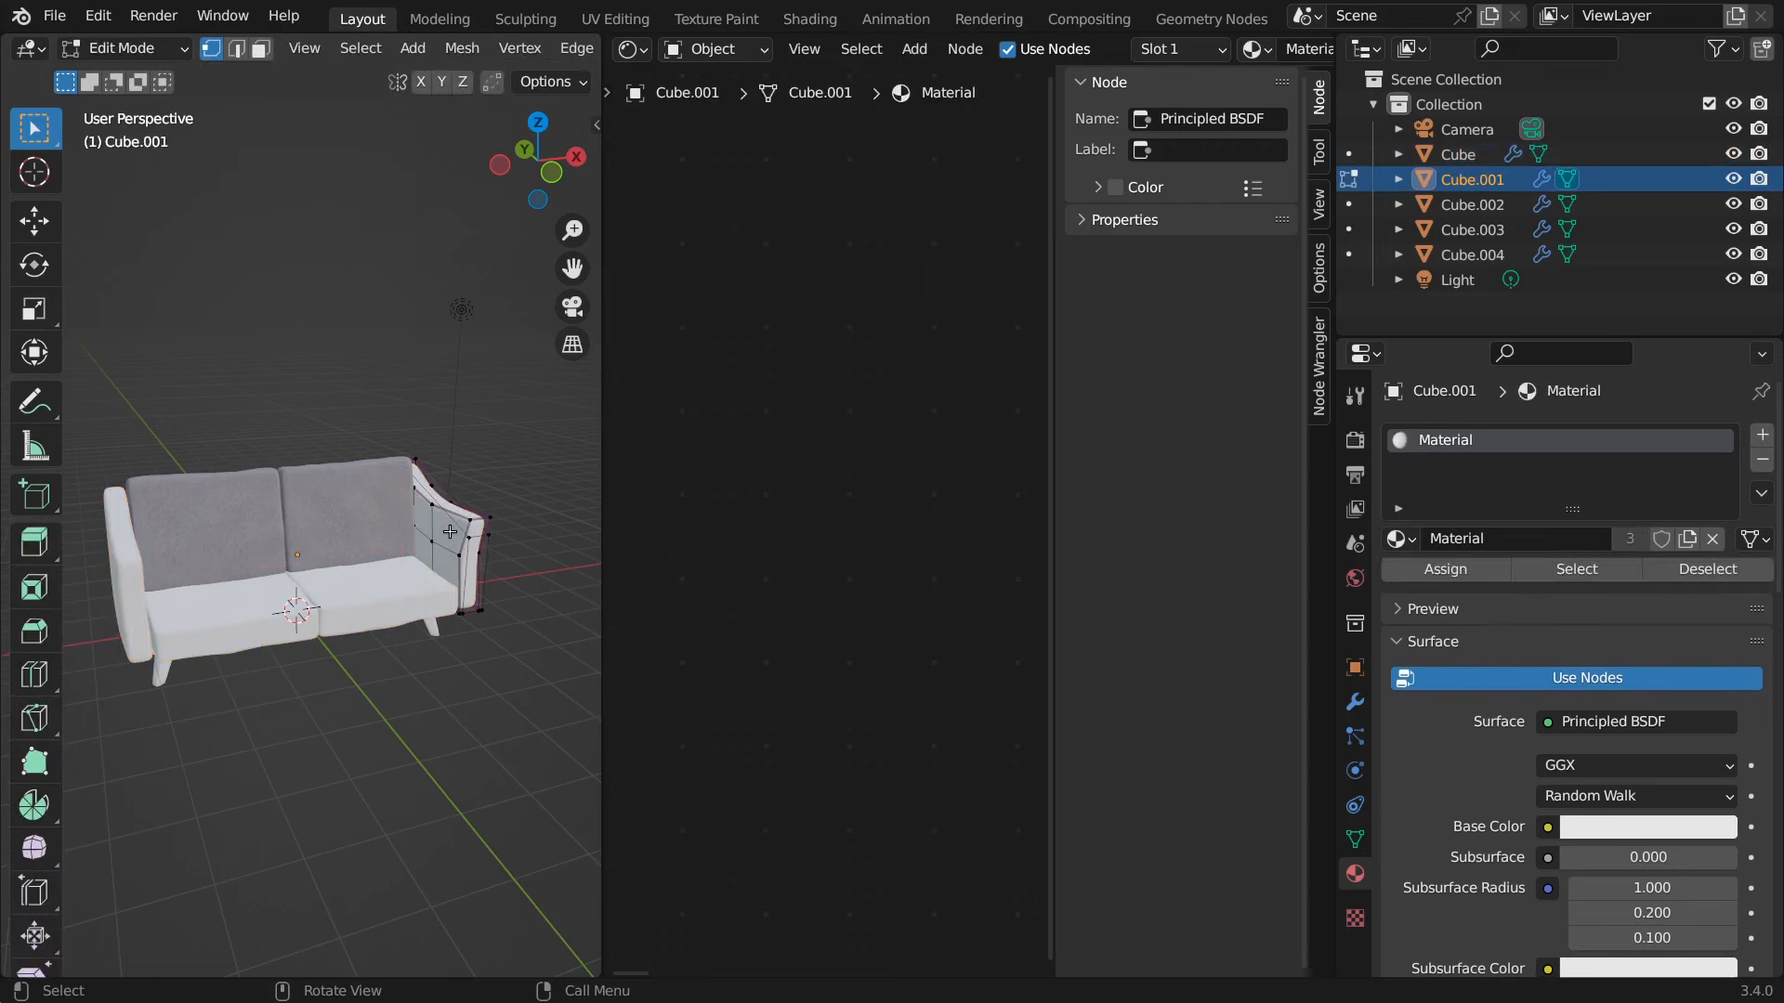
pyautogui.press('a')
pyautogui.press('u')
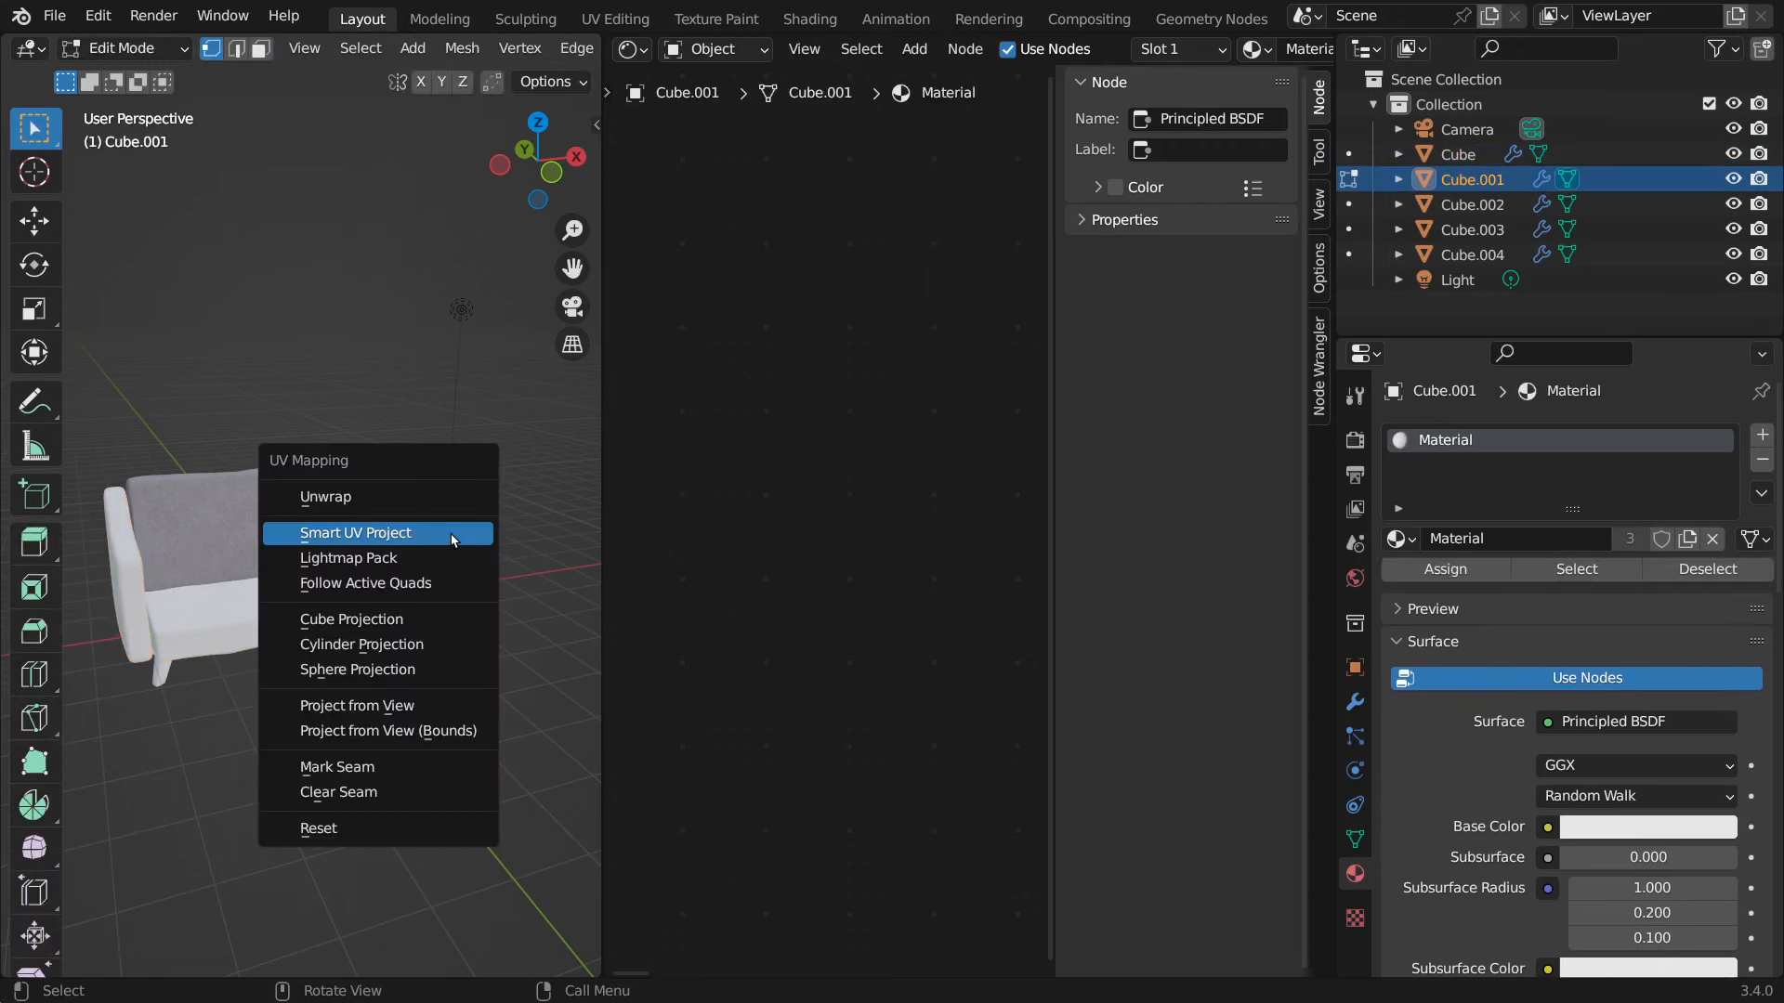
pyautogui.click(450, 531)
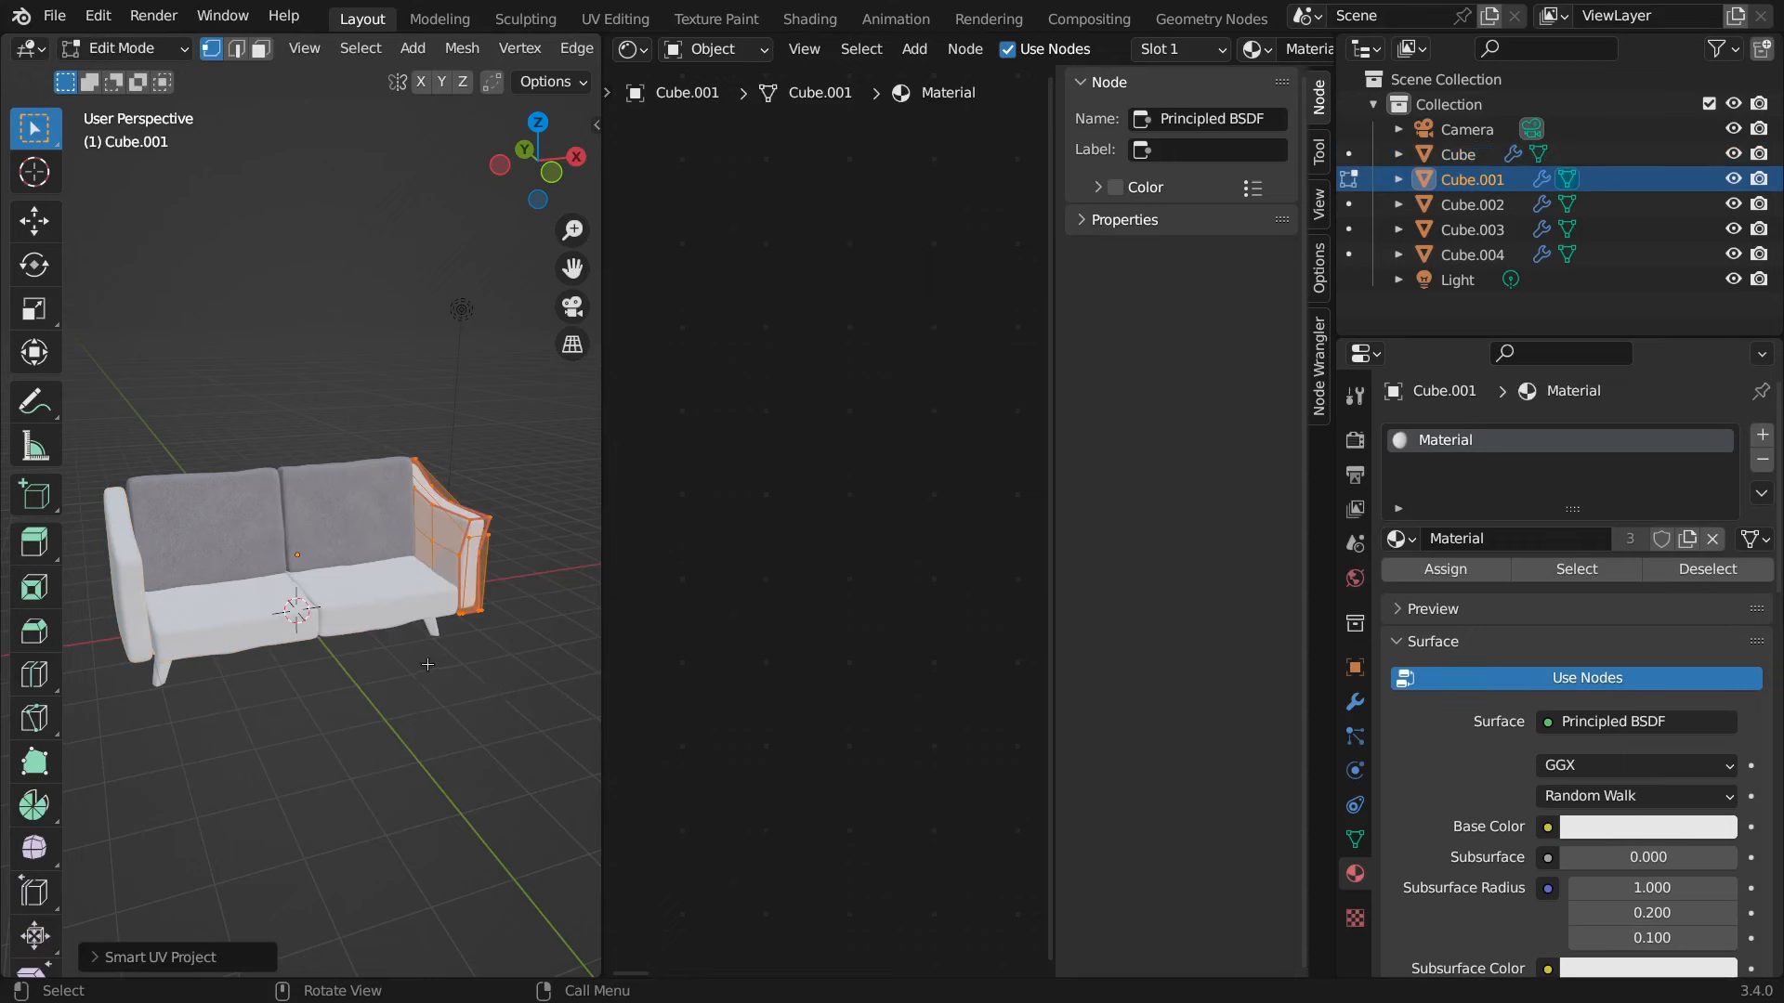
pyautogui.press('Tab')
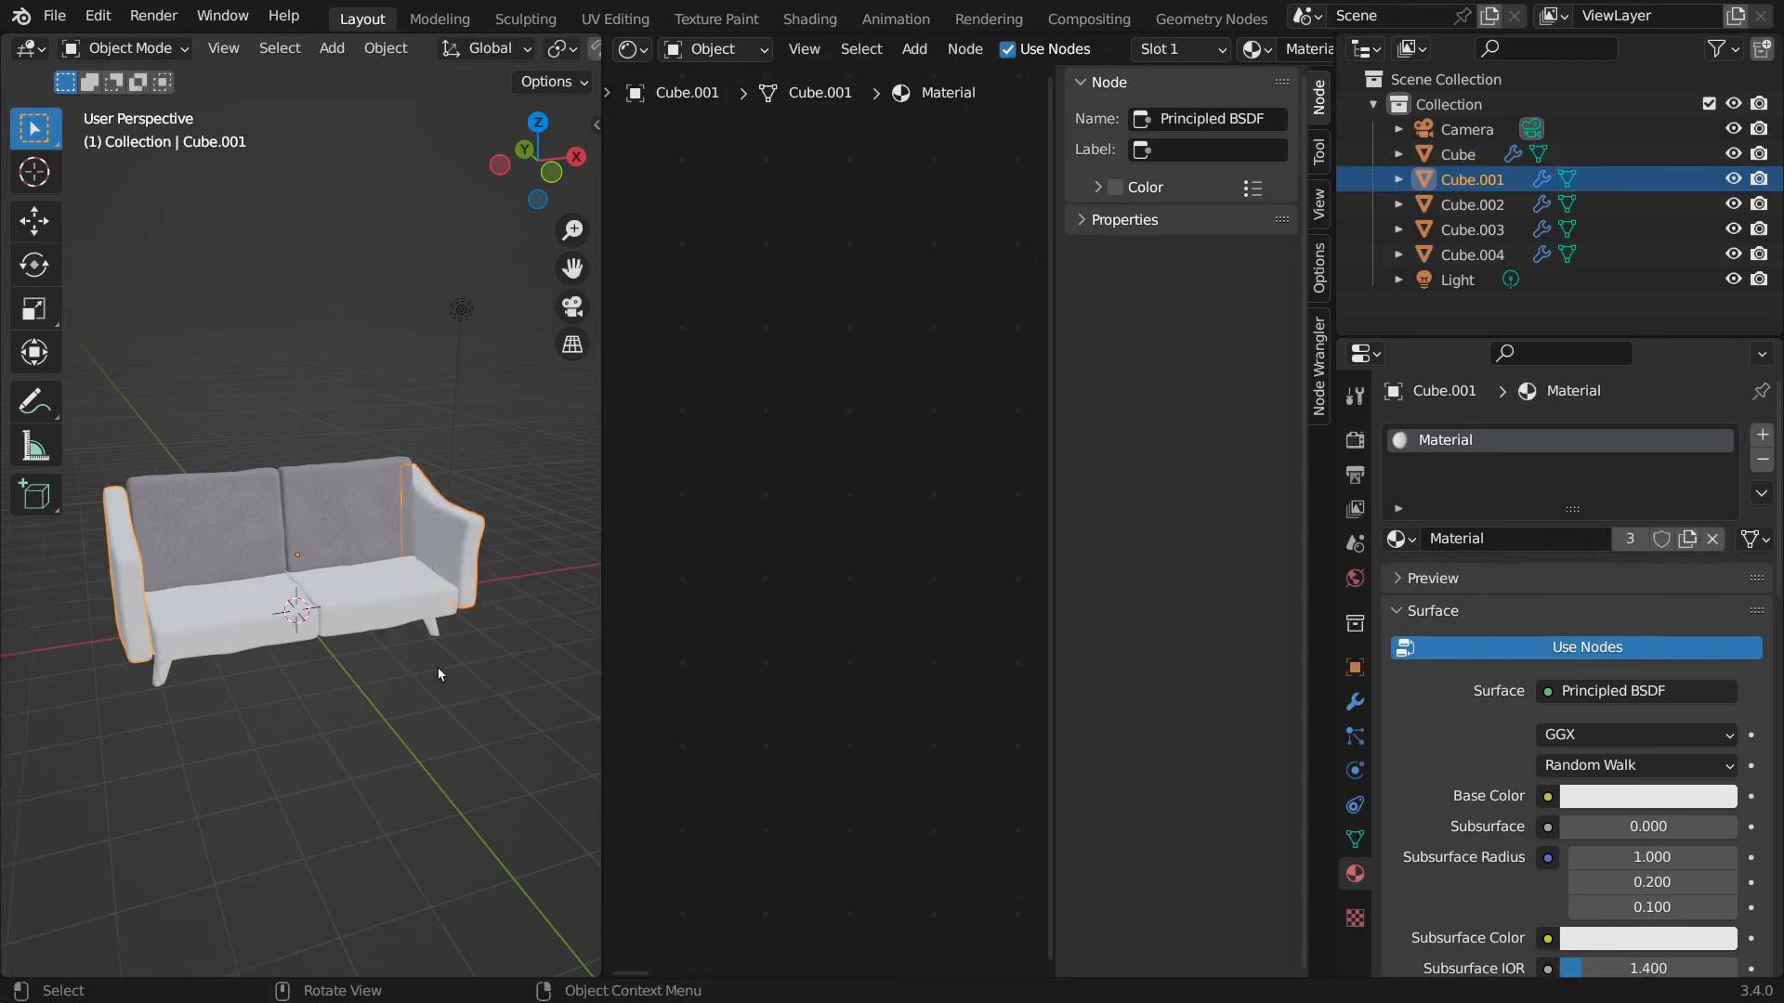
# - Unwrap the entire mesh of the sofa's rear panel and base with Smart UV Project and return to Object Mode
pyautogui.click(465, 644)
pyautogui.moveTo(465, 645); pyautogui.dragTo(327, 586, button='middle')
pyautogui.click(316, 579)
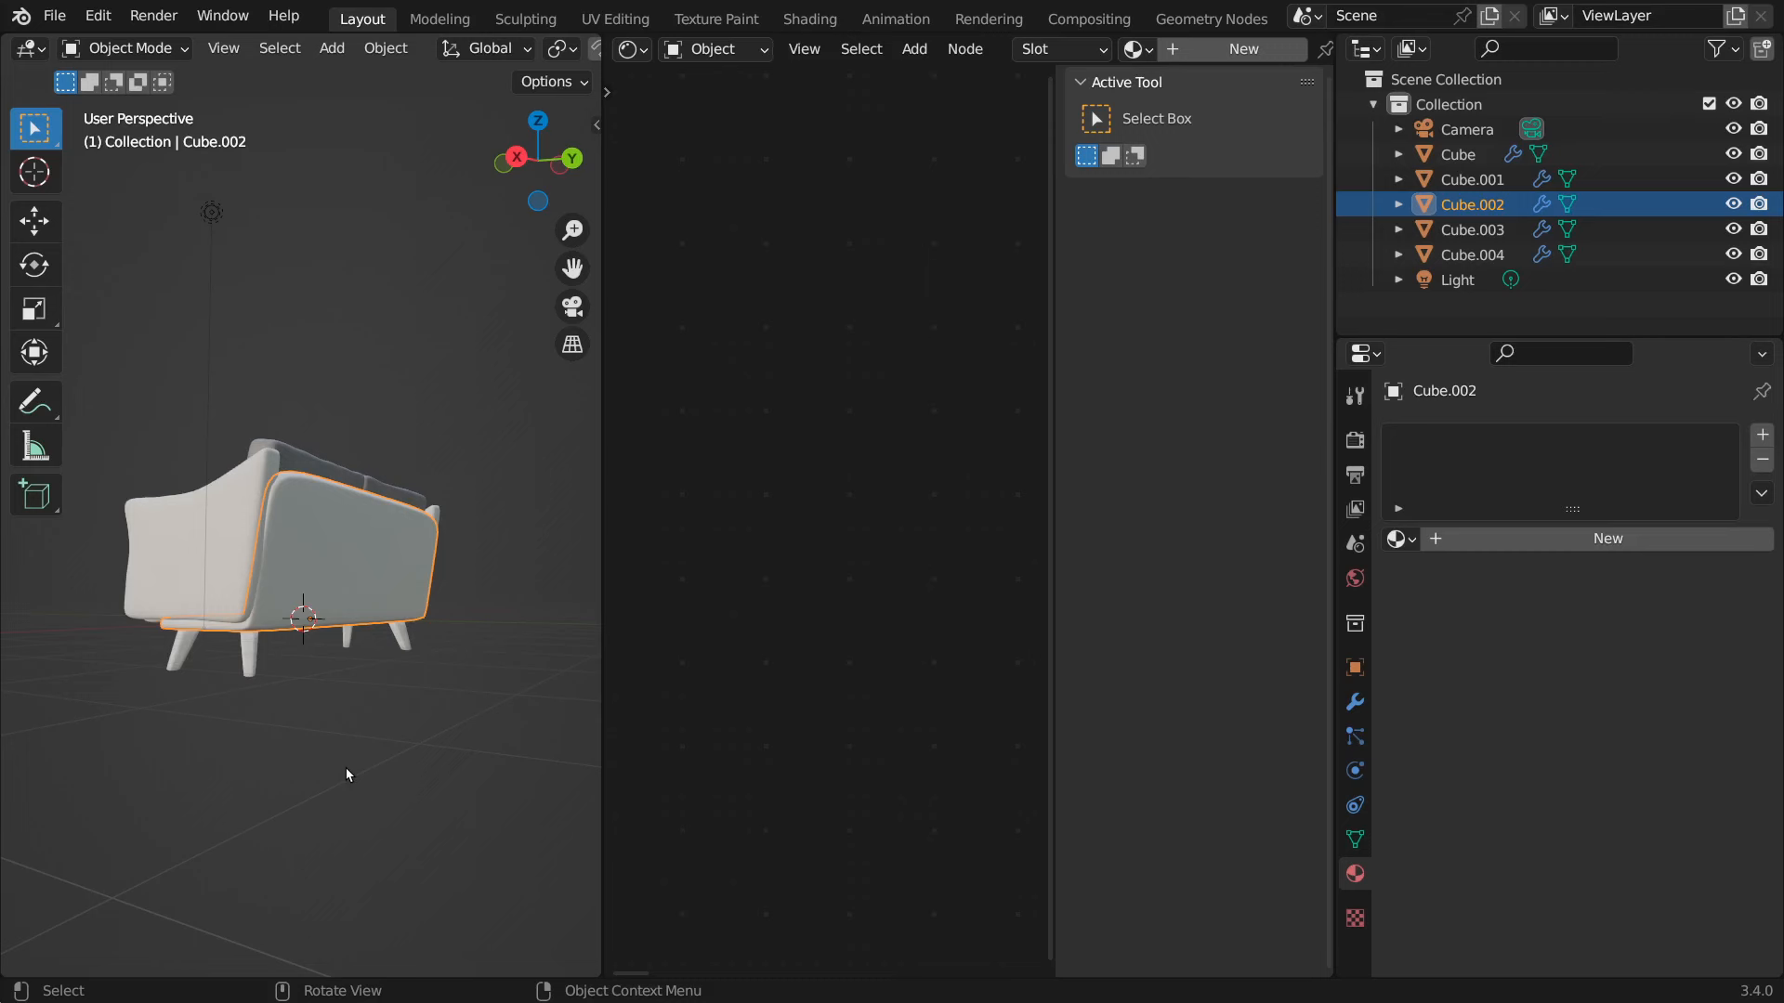
pyautogui.press('Tab')
pyautogui.press('u')
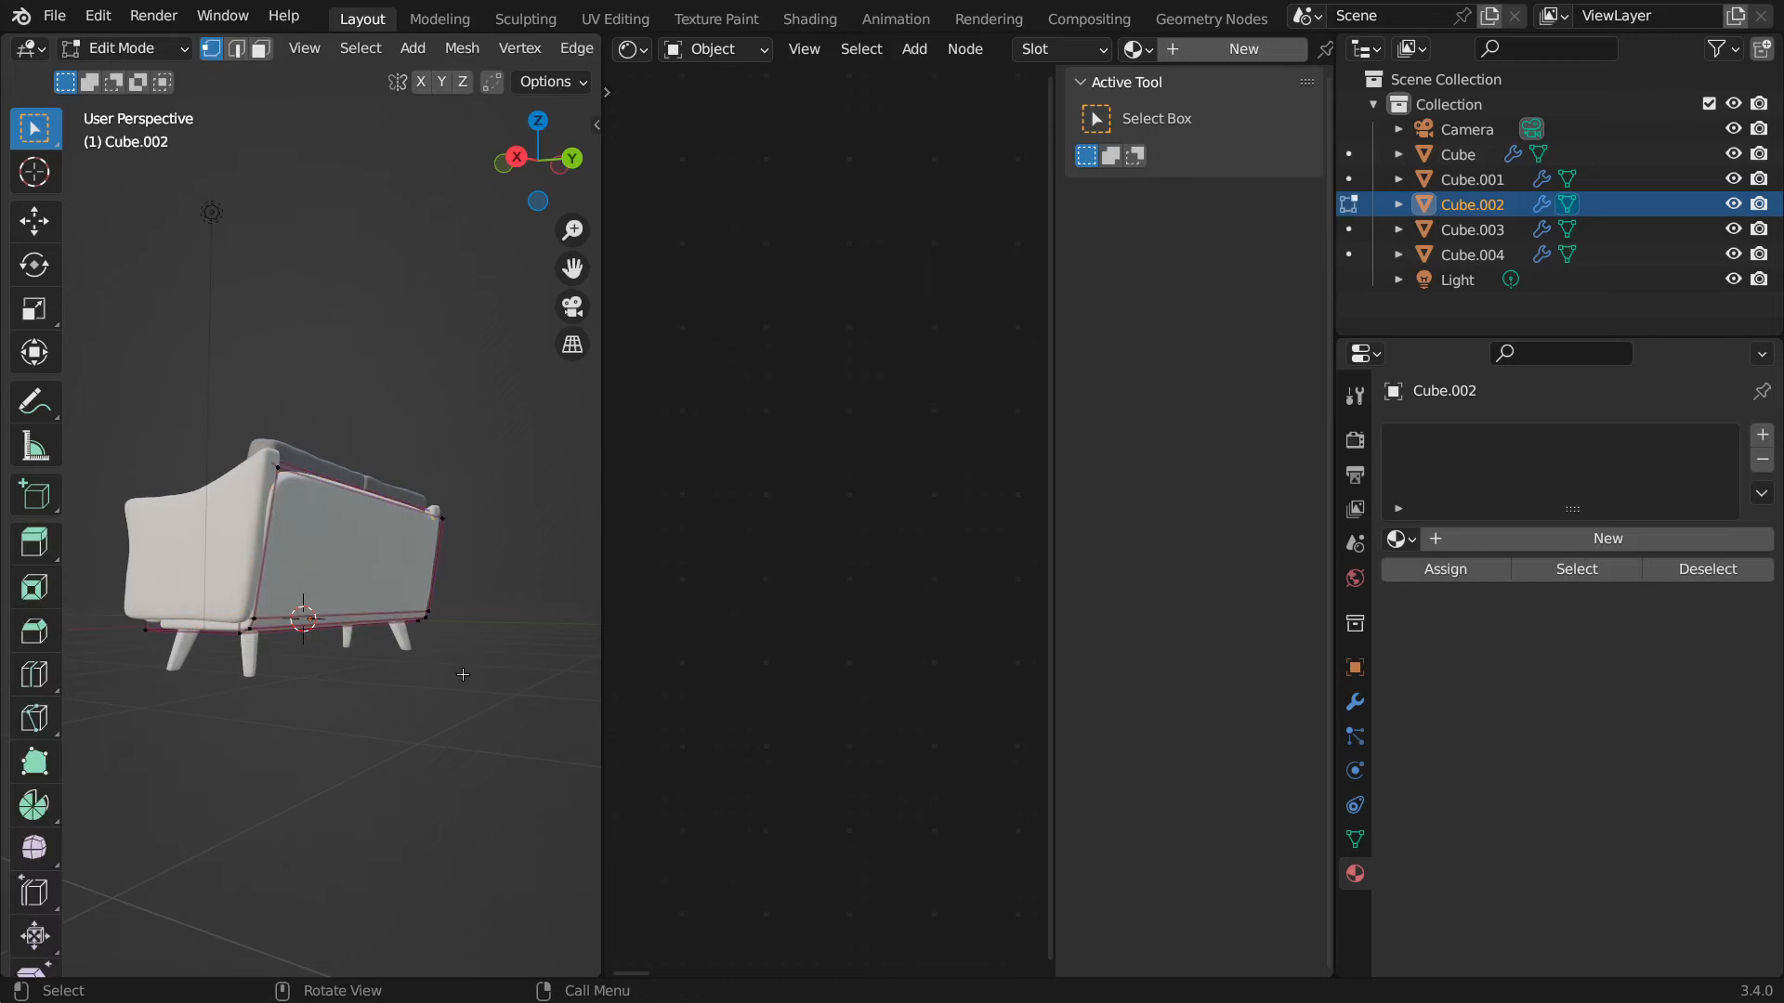
pyautogui.press('a')
pyautogui.press('u')
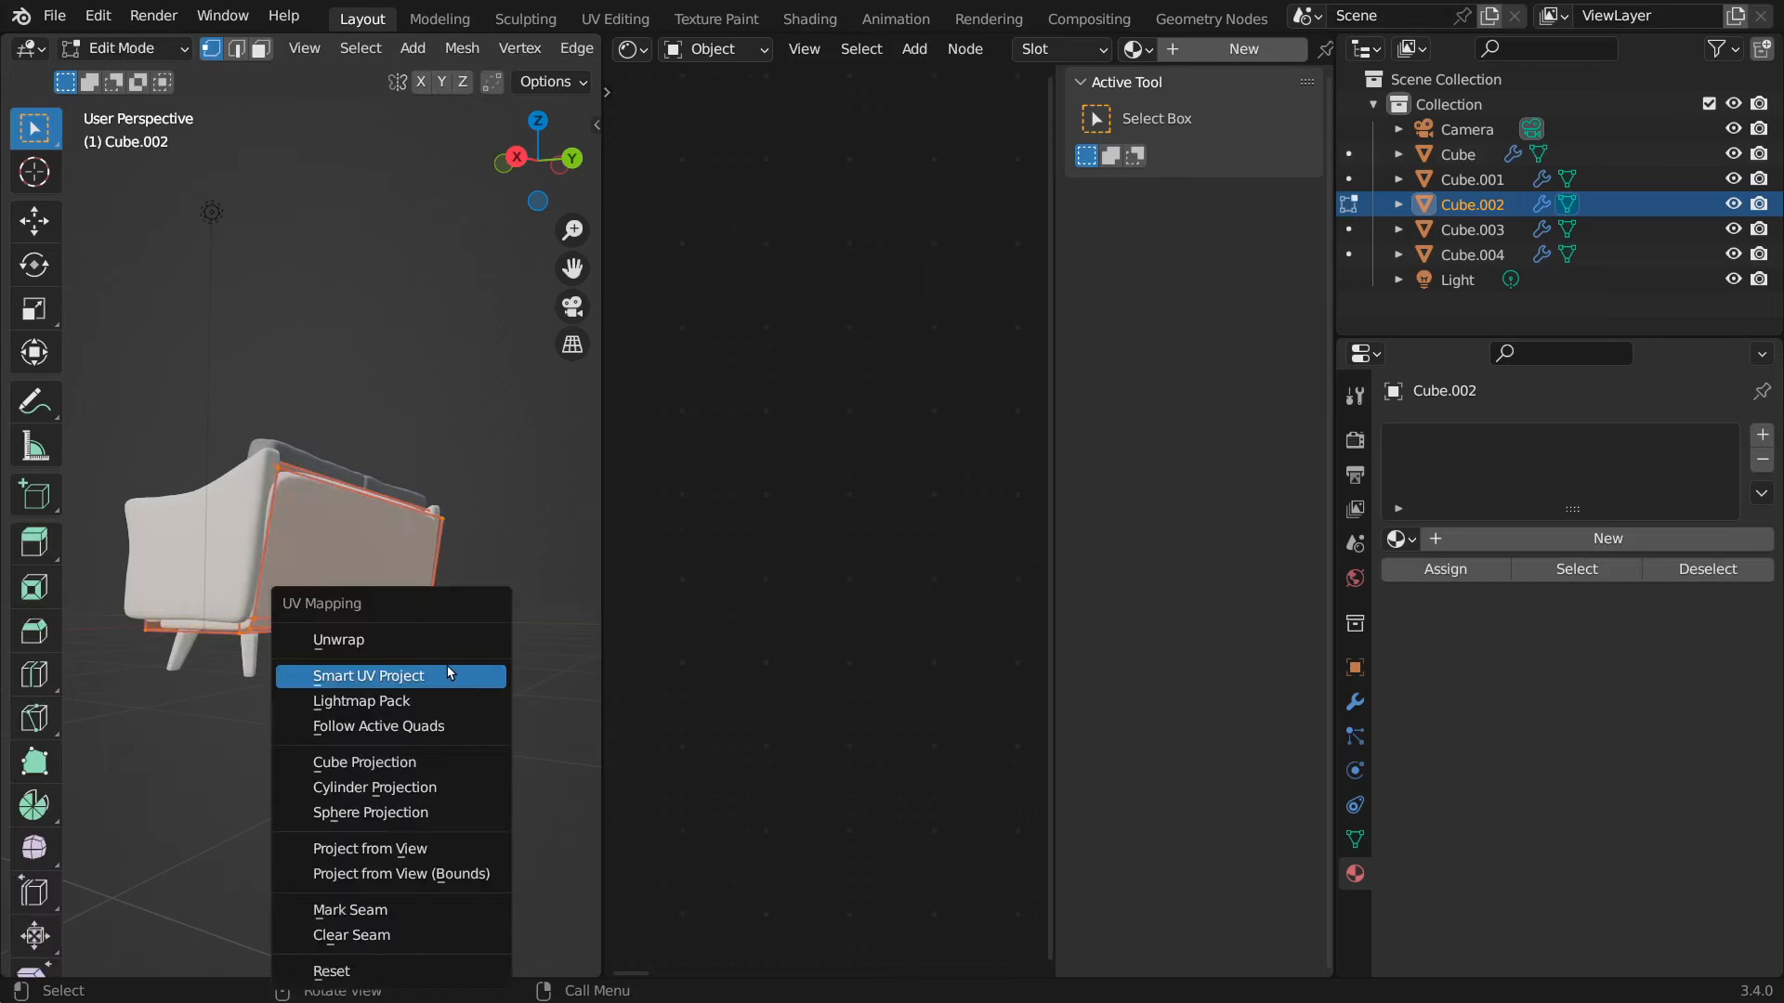
pyautogui.click(442, 671)
pyautogui.click(486, 890)
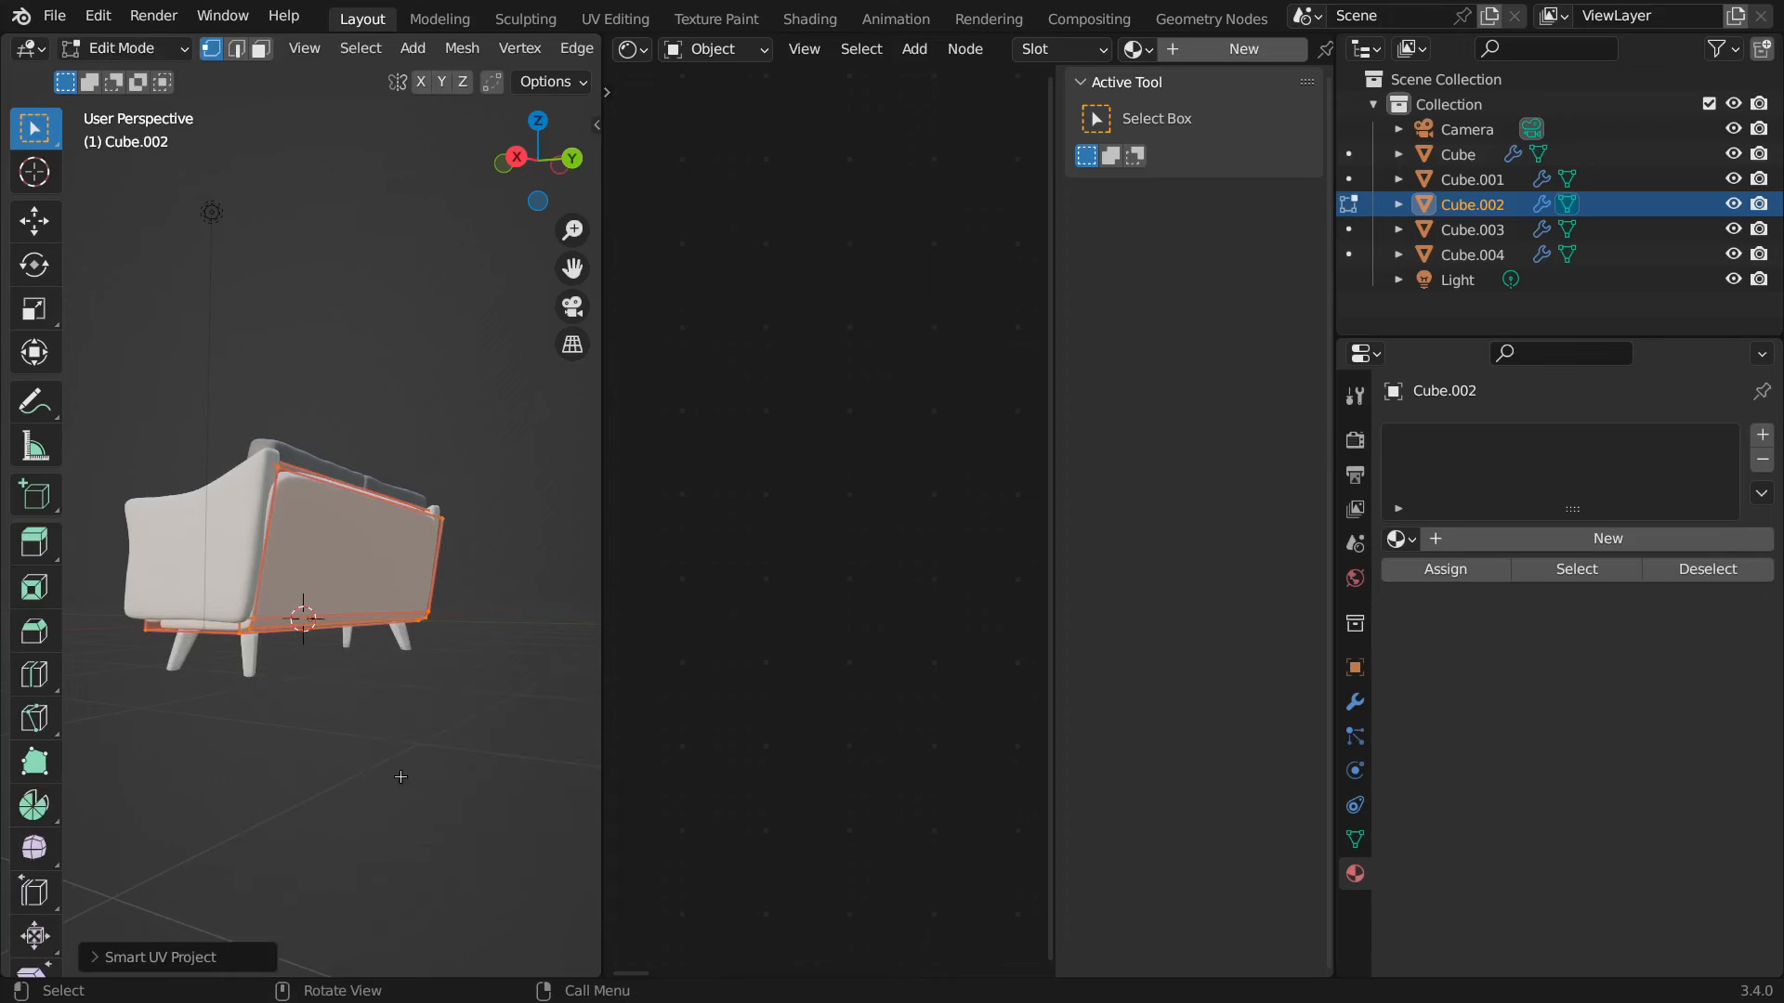
pyautogui.click(401, 776)
pyautogui.press('Tab')
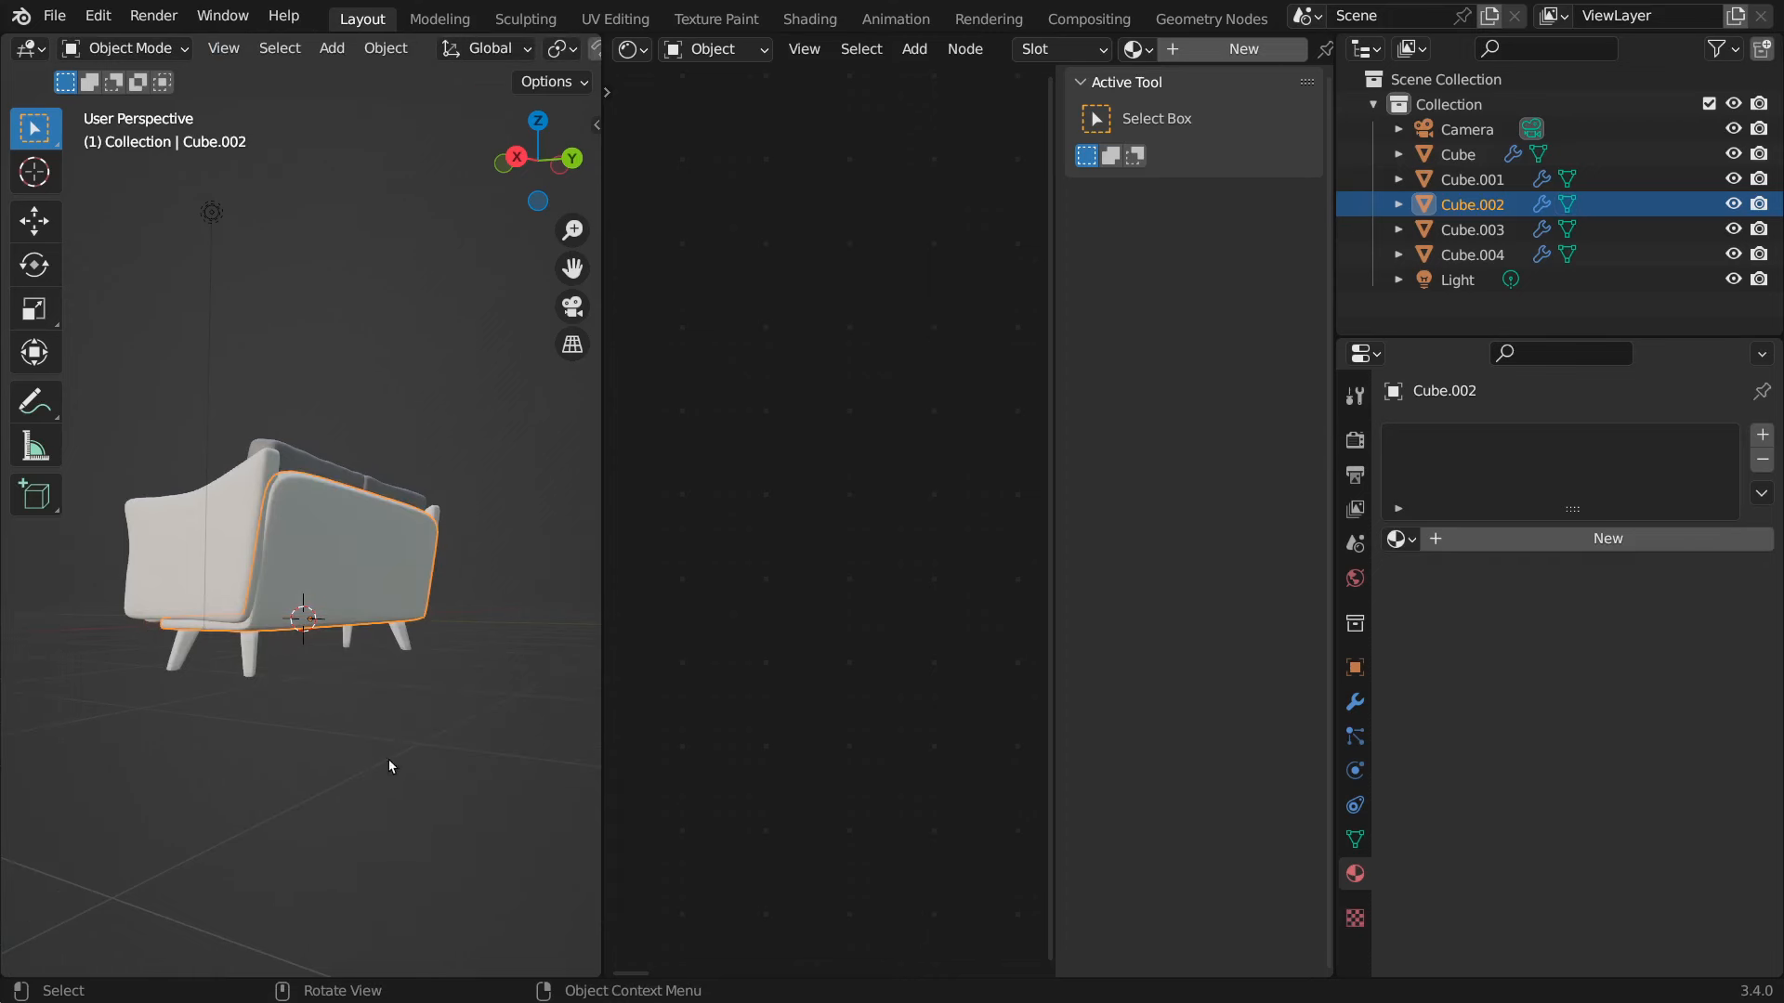
# - Unwrap the sofa leg mesh with Smart UV Project and return to Object Mode
pyautogui.click(249, 650)
pyautogui.press('Tab')
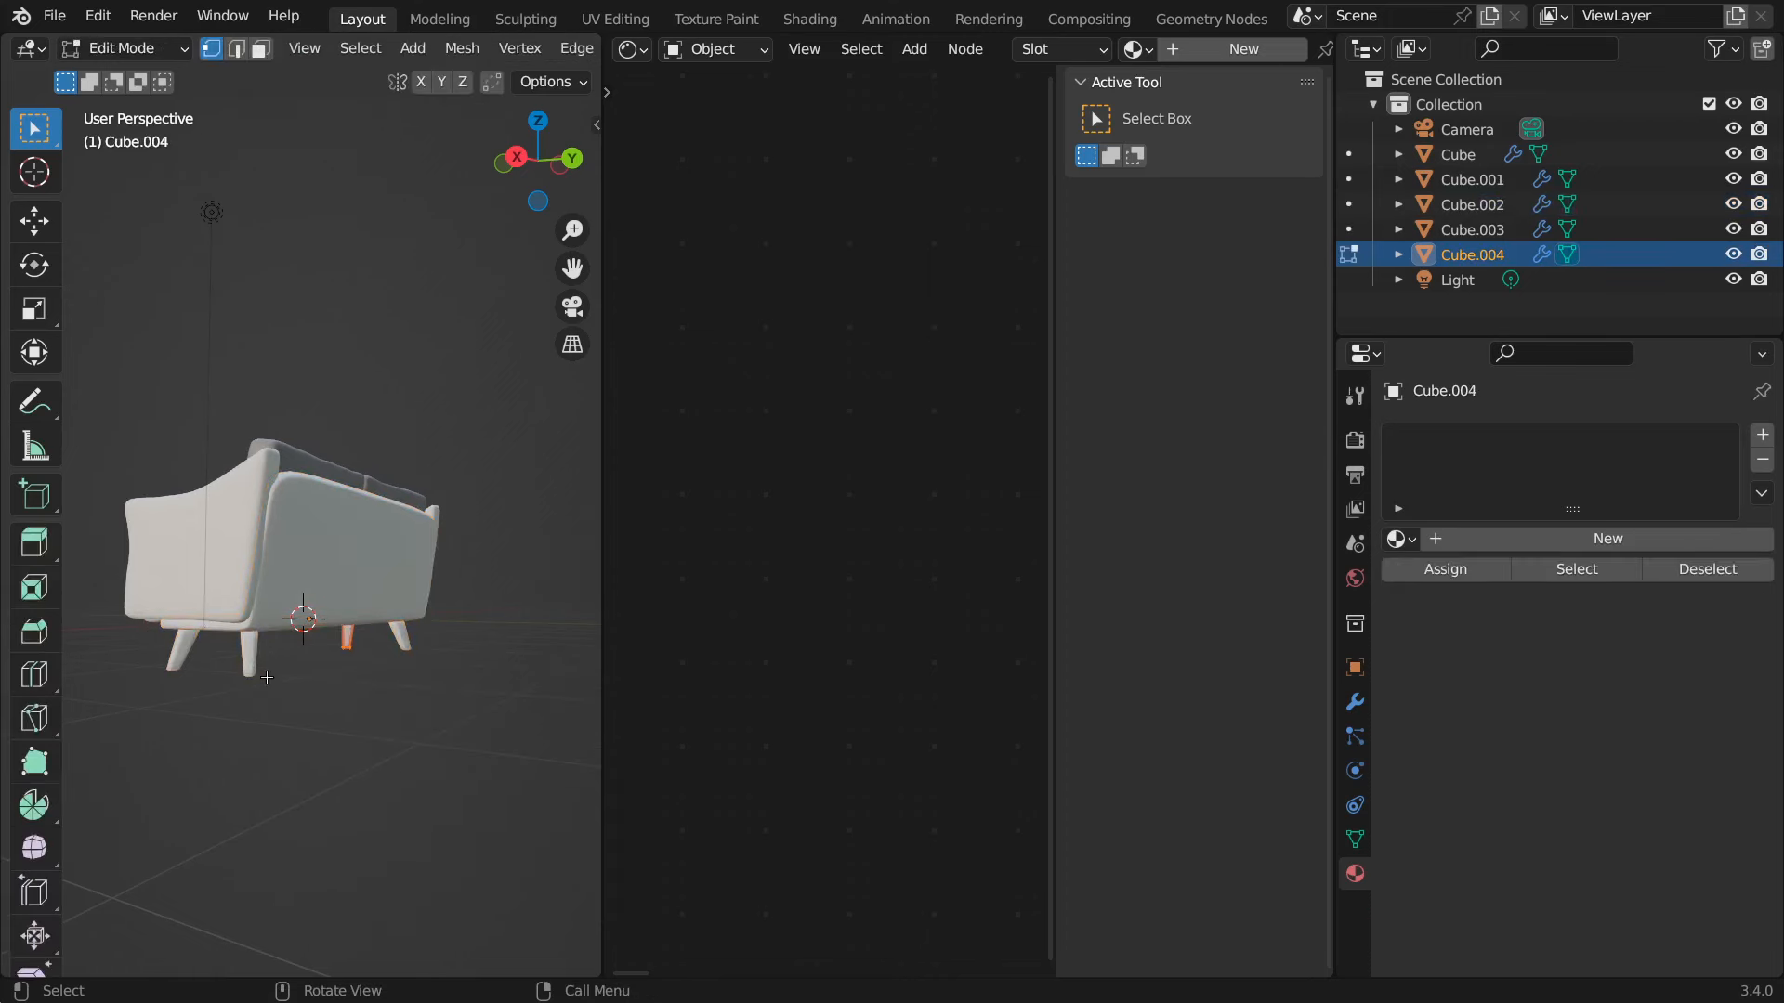
pyautogui.press('u')
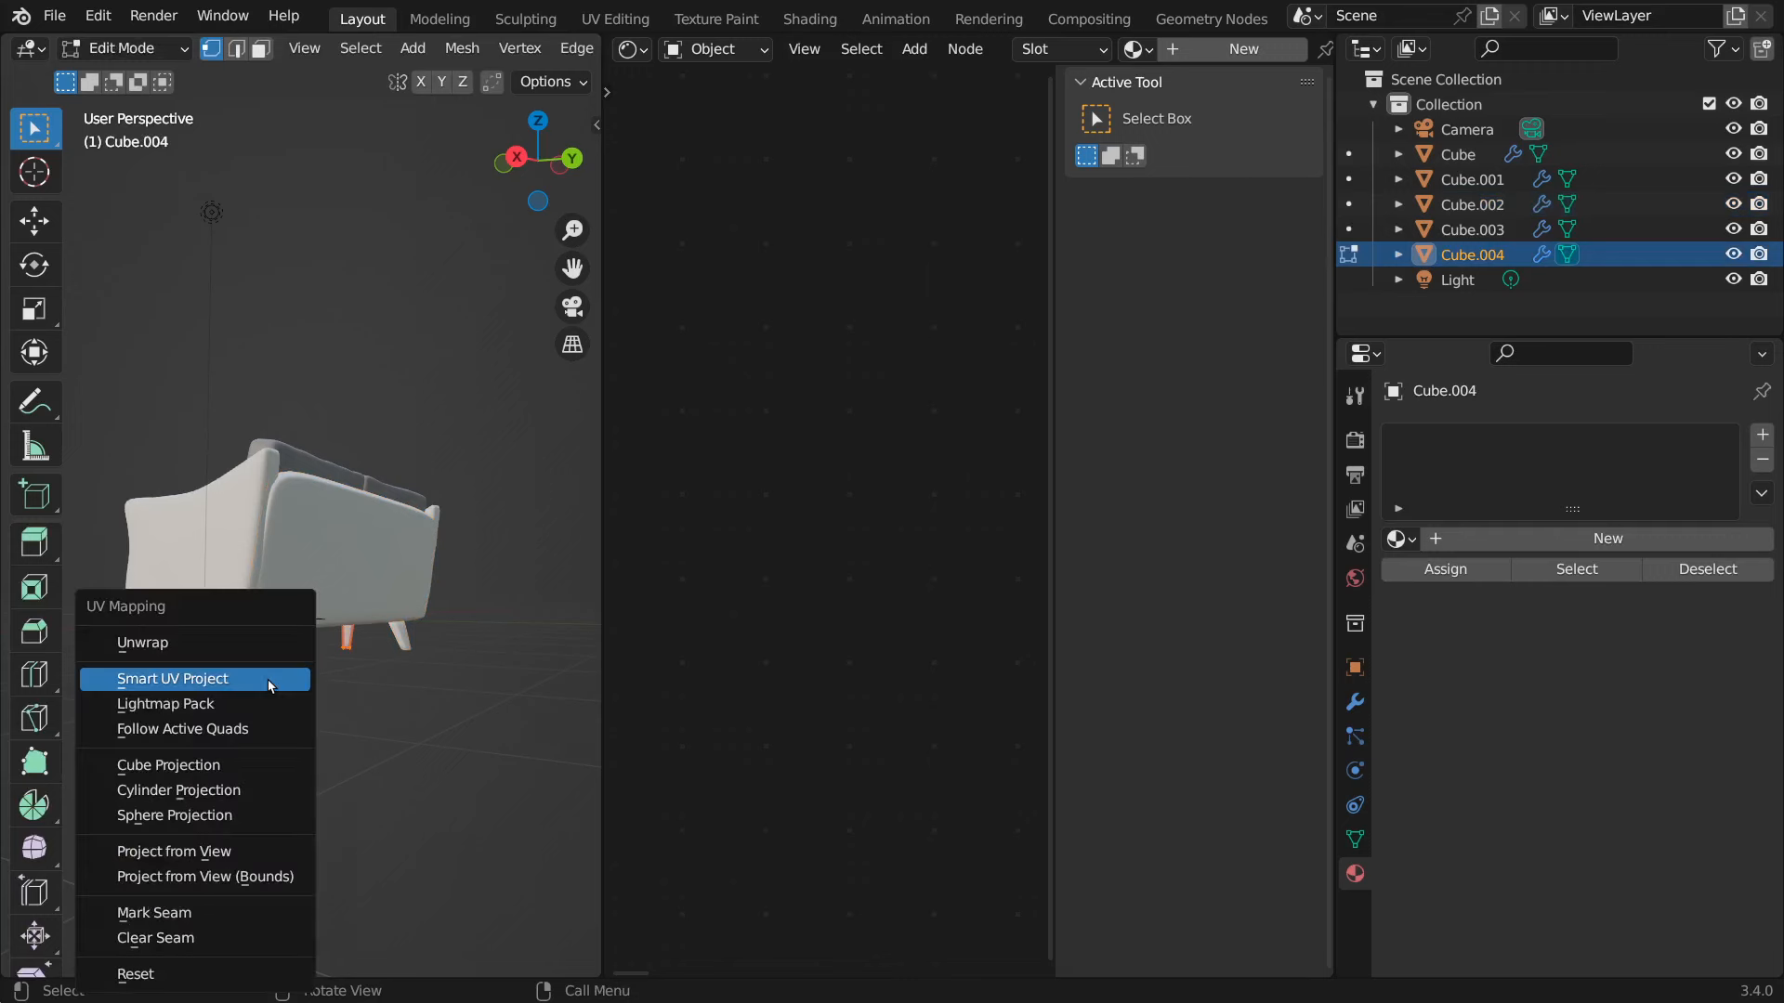
pyautogui.click(270, 685)
pyautogui.click(268, 904)
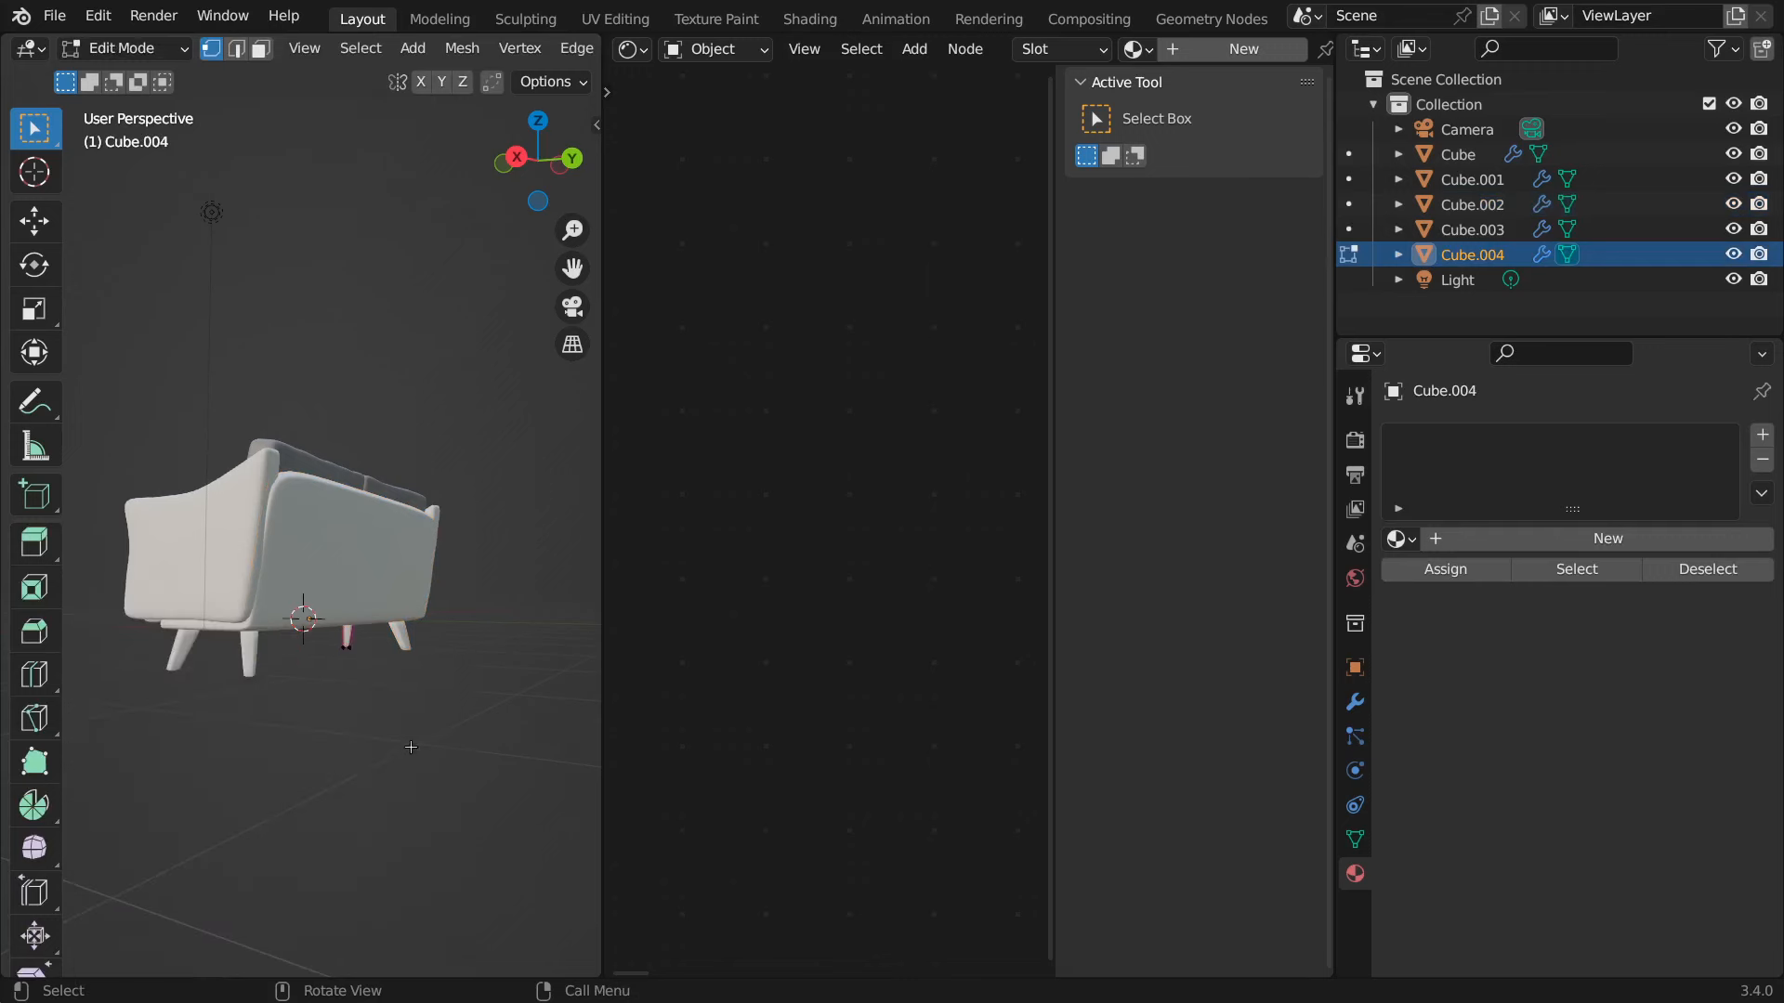
pyautogui.moveTo(411, 747); pyautogui.dragTo(55, 641, button='middle')
pyautogui.scroll(-2, 3, 536)
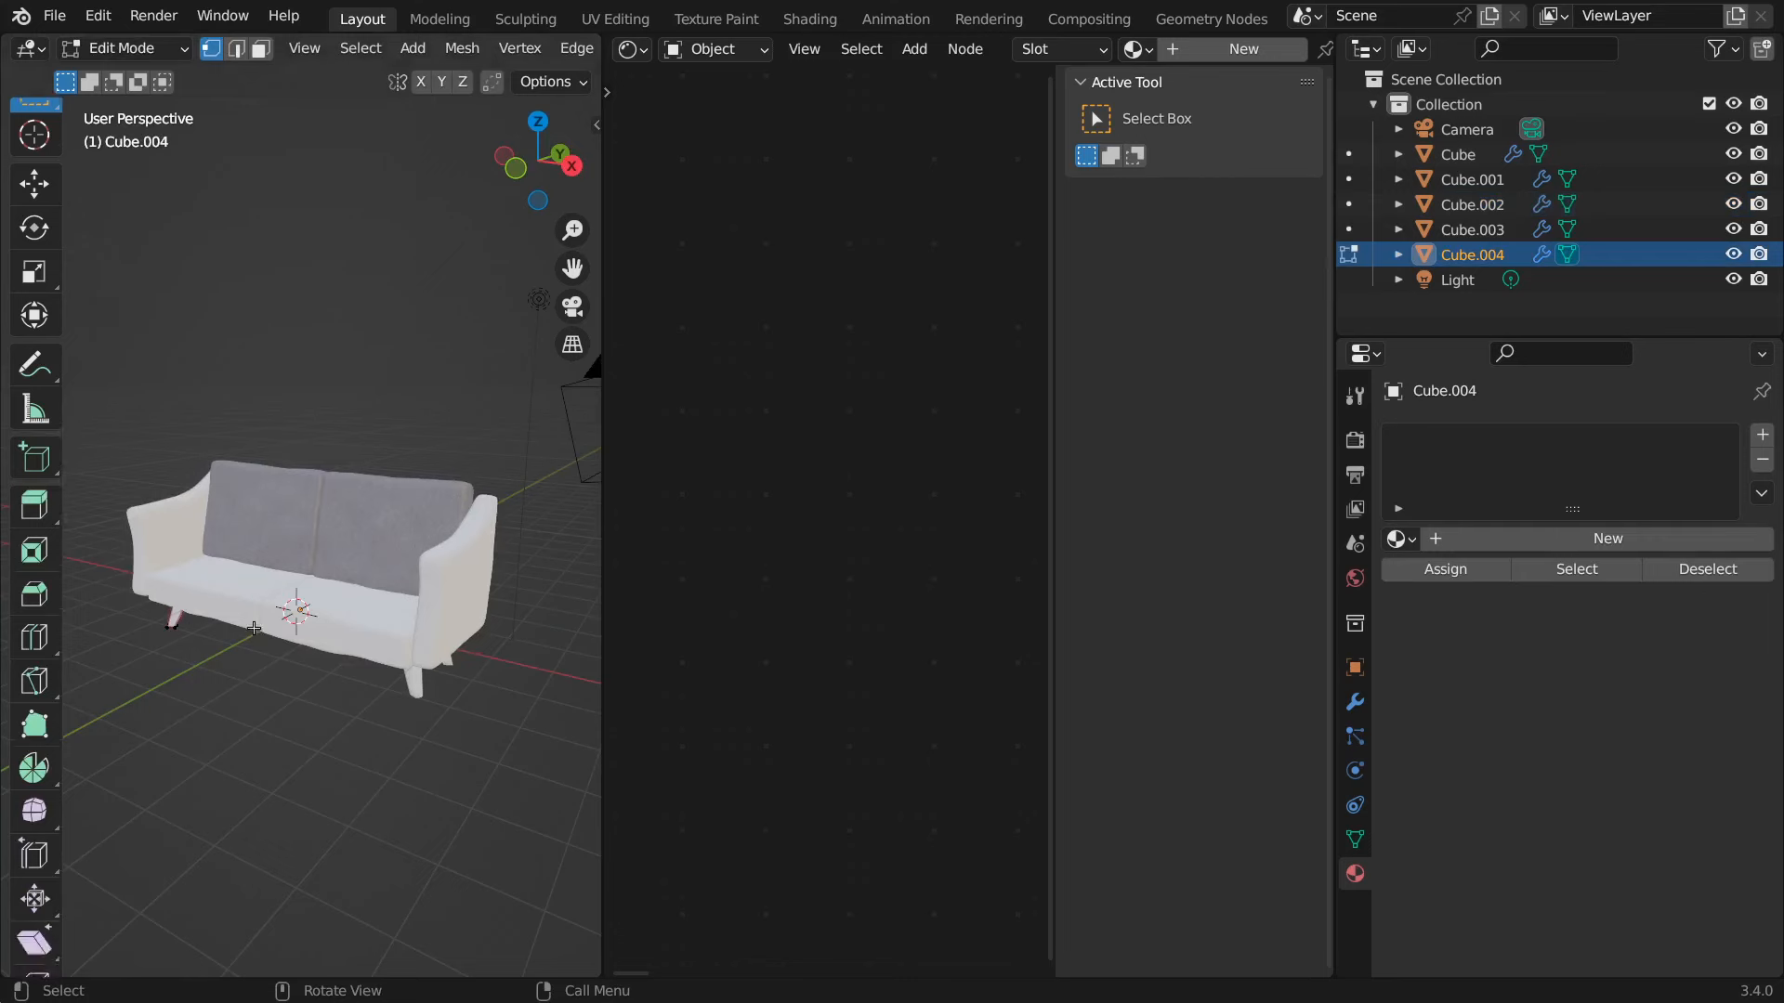
pyautogui.scroll(-1, 254, 628)
pyautogui.scroll(3, 255, 625)
pyautogui.press('Tab')
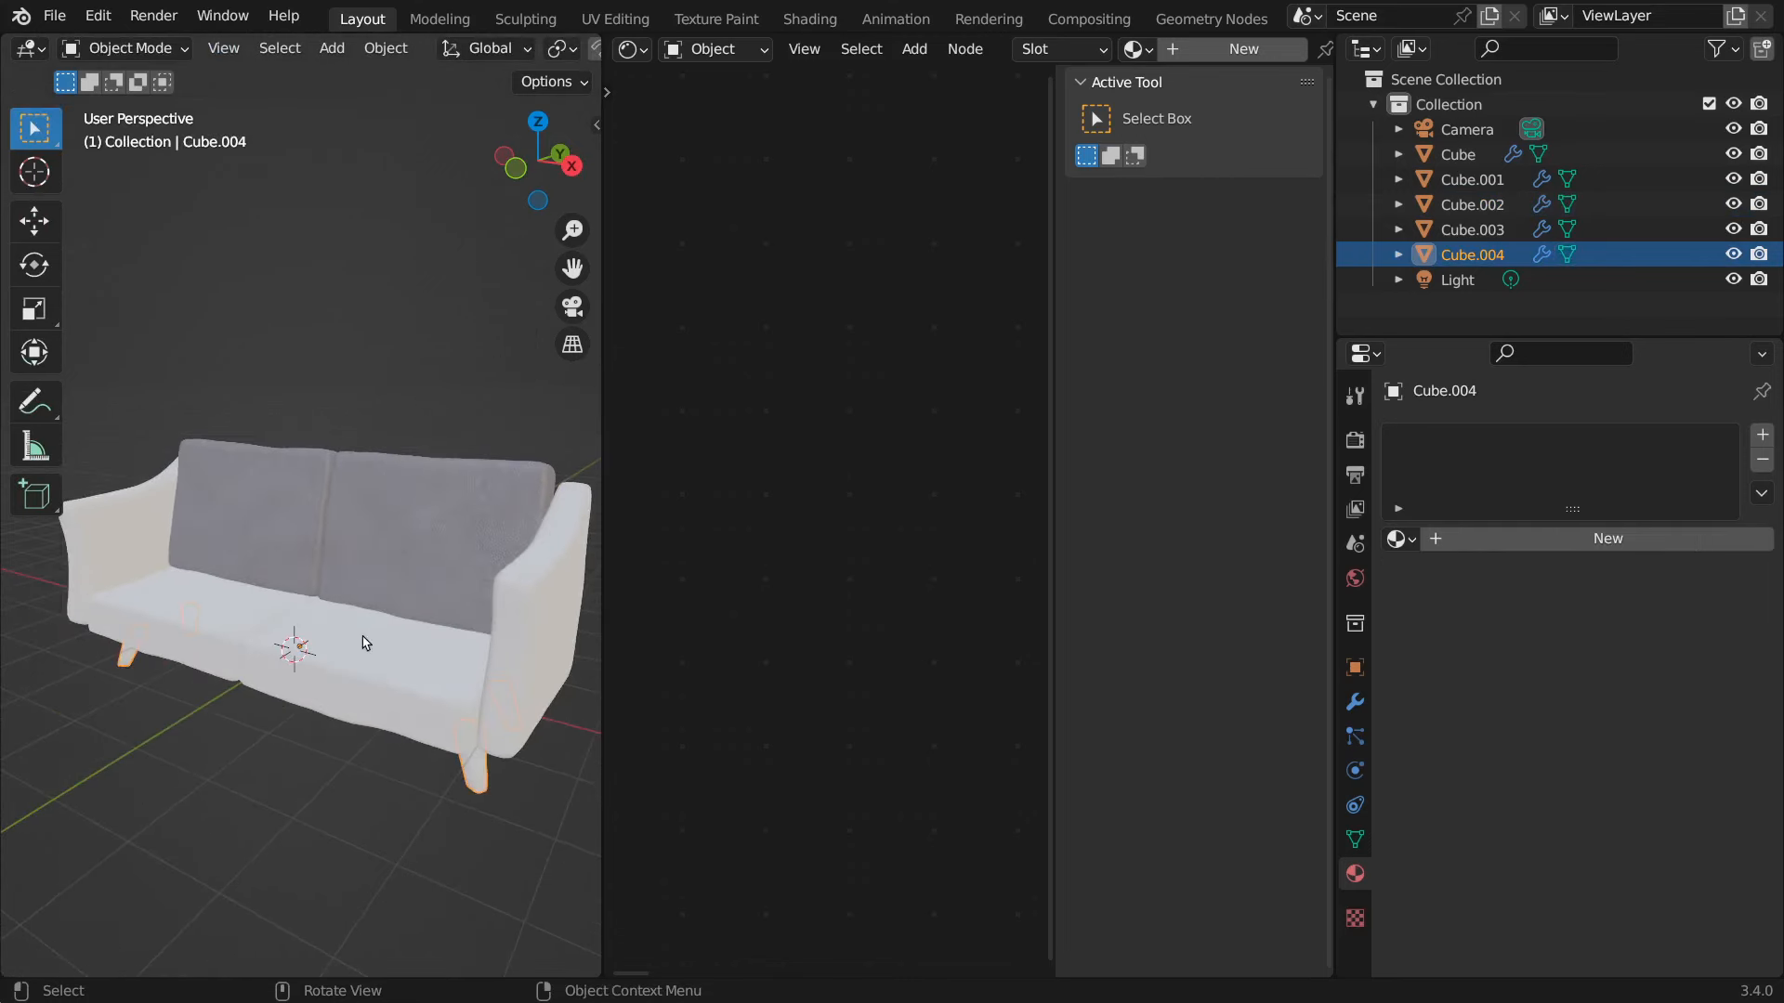
# - Assign the existing couch material to the seat cushions and the armrests, and clear the selection
pyautogui.click(335, 662)
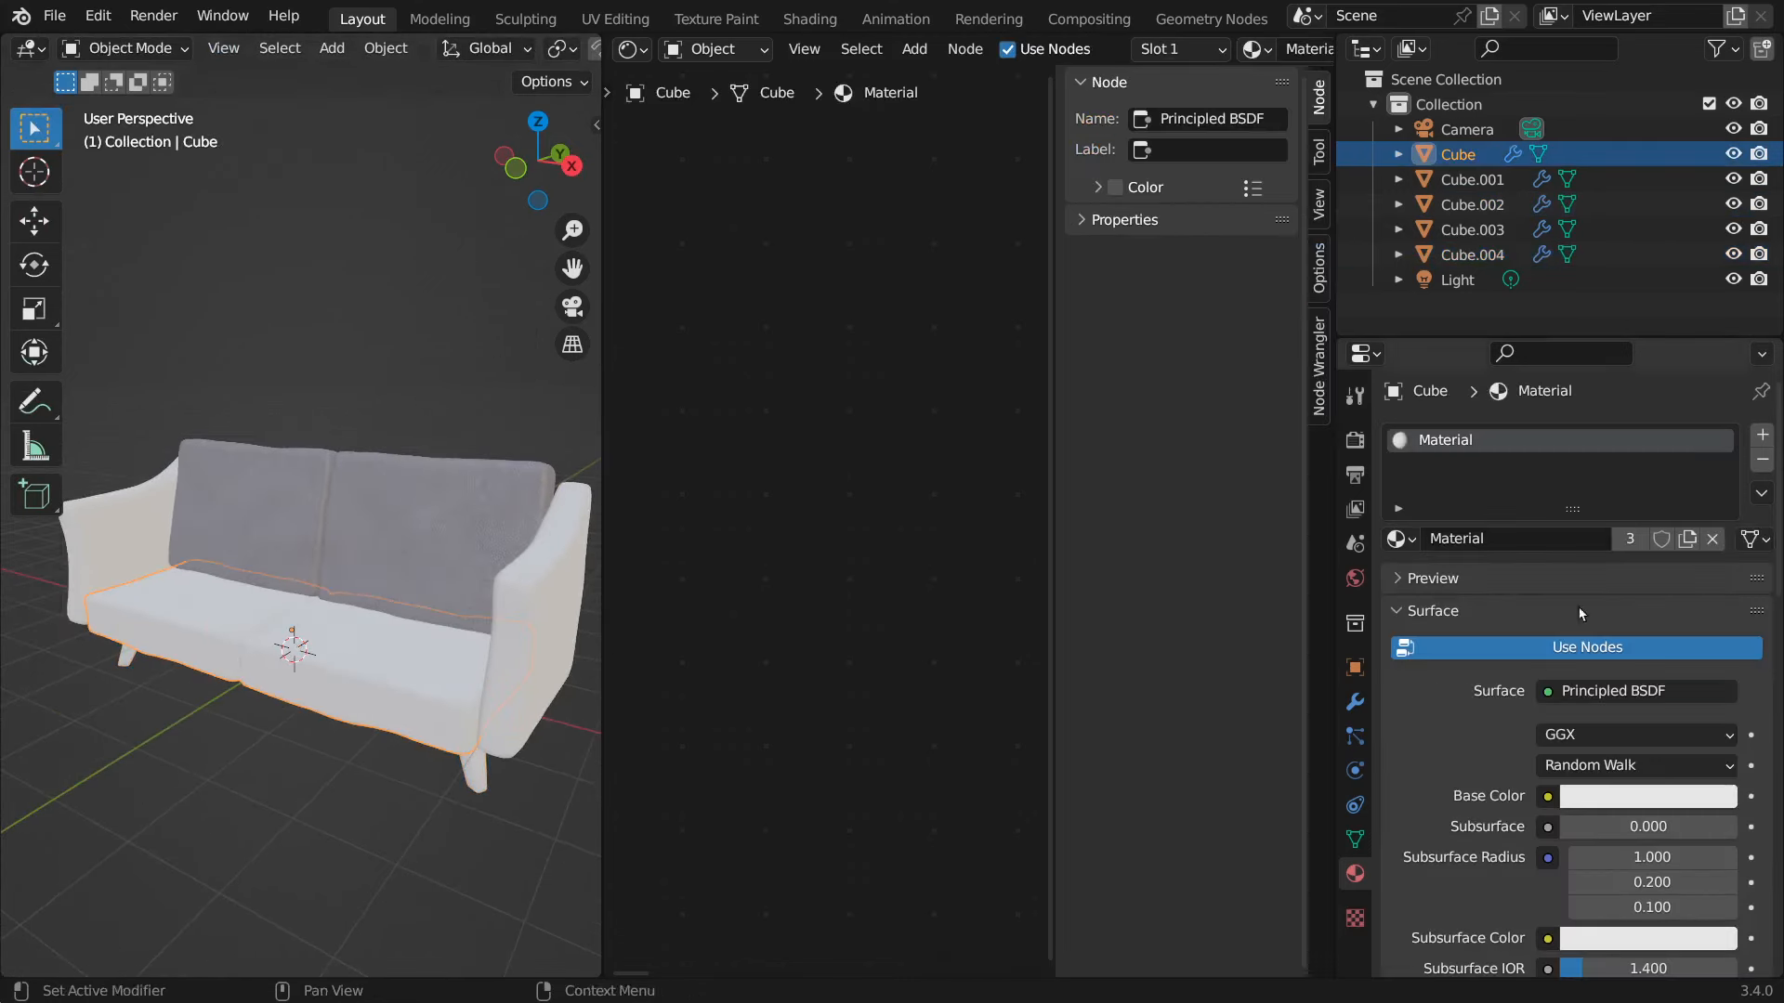
pyautogui.click(1399, 539)
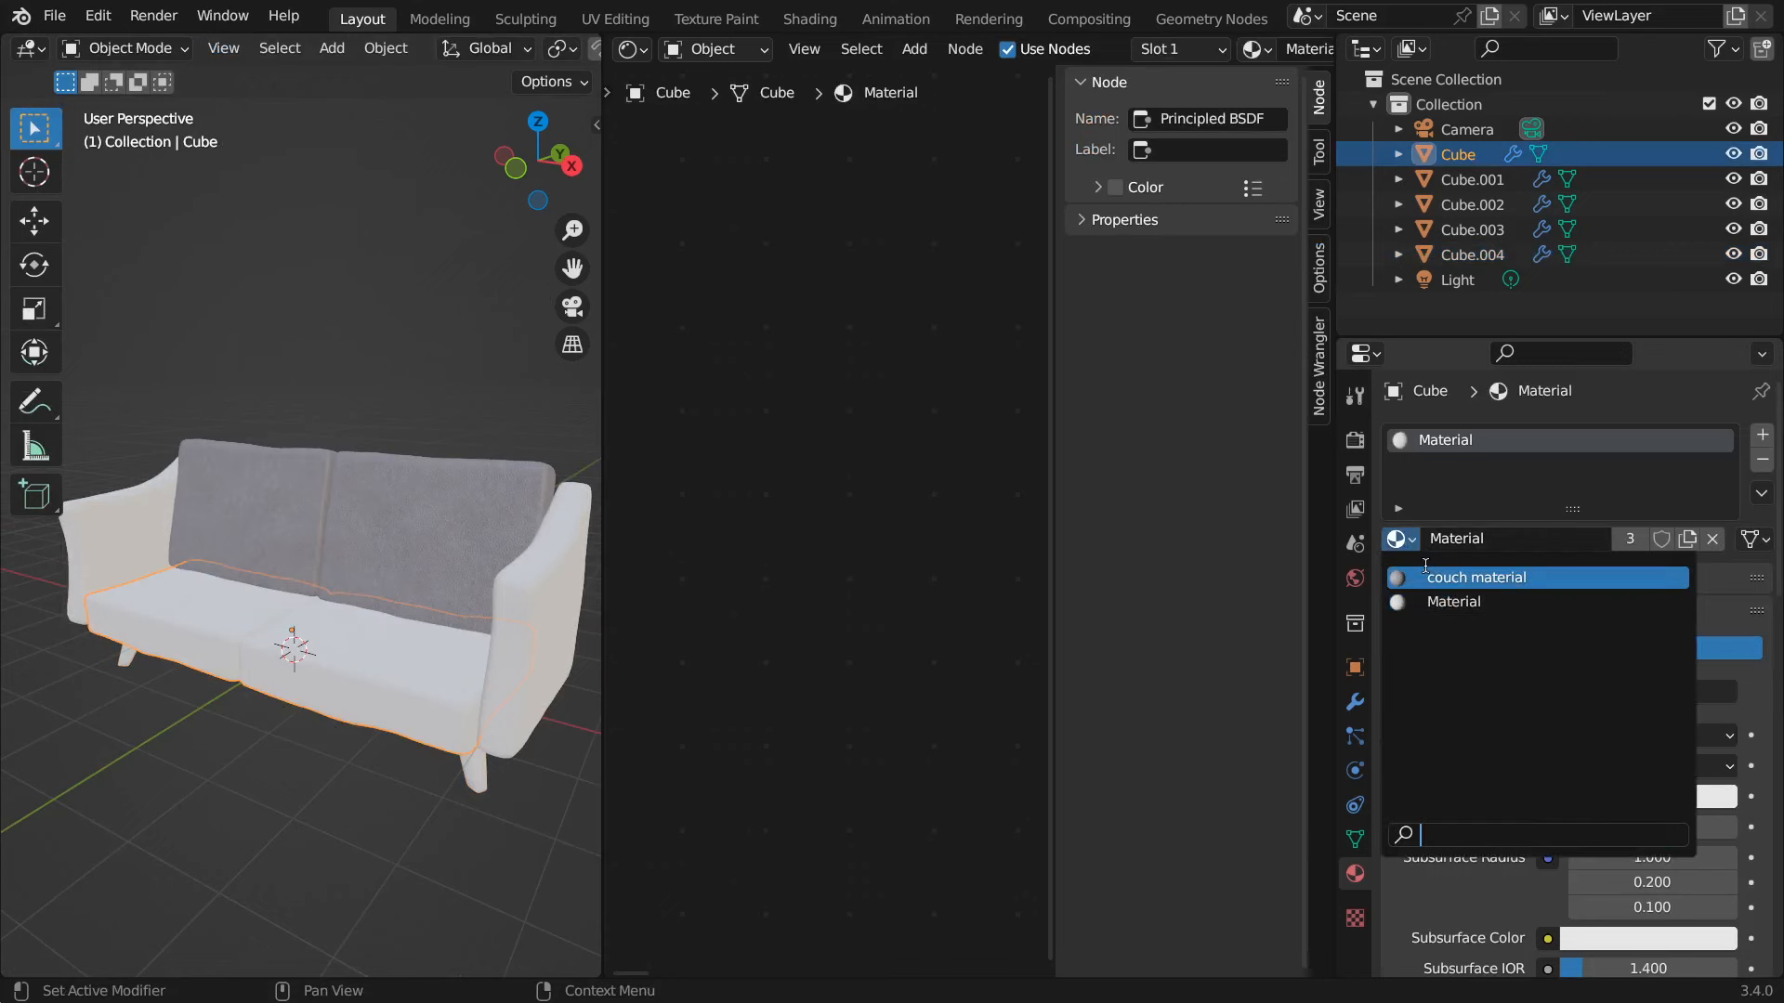
pyautogui.click(1477, 577)
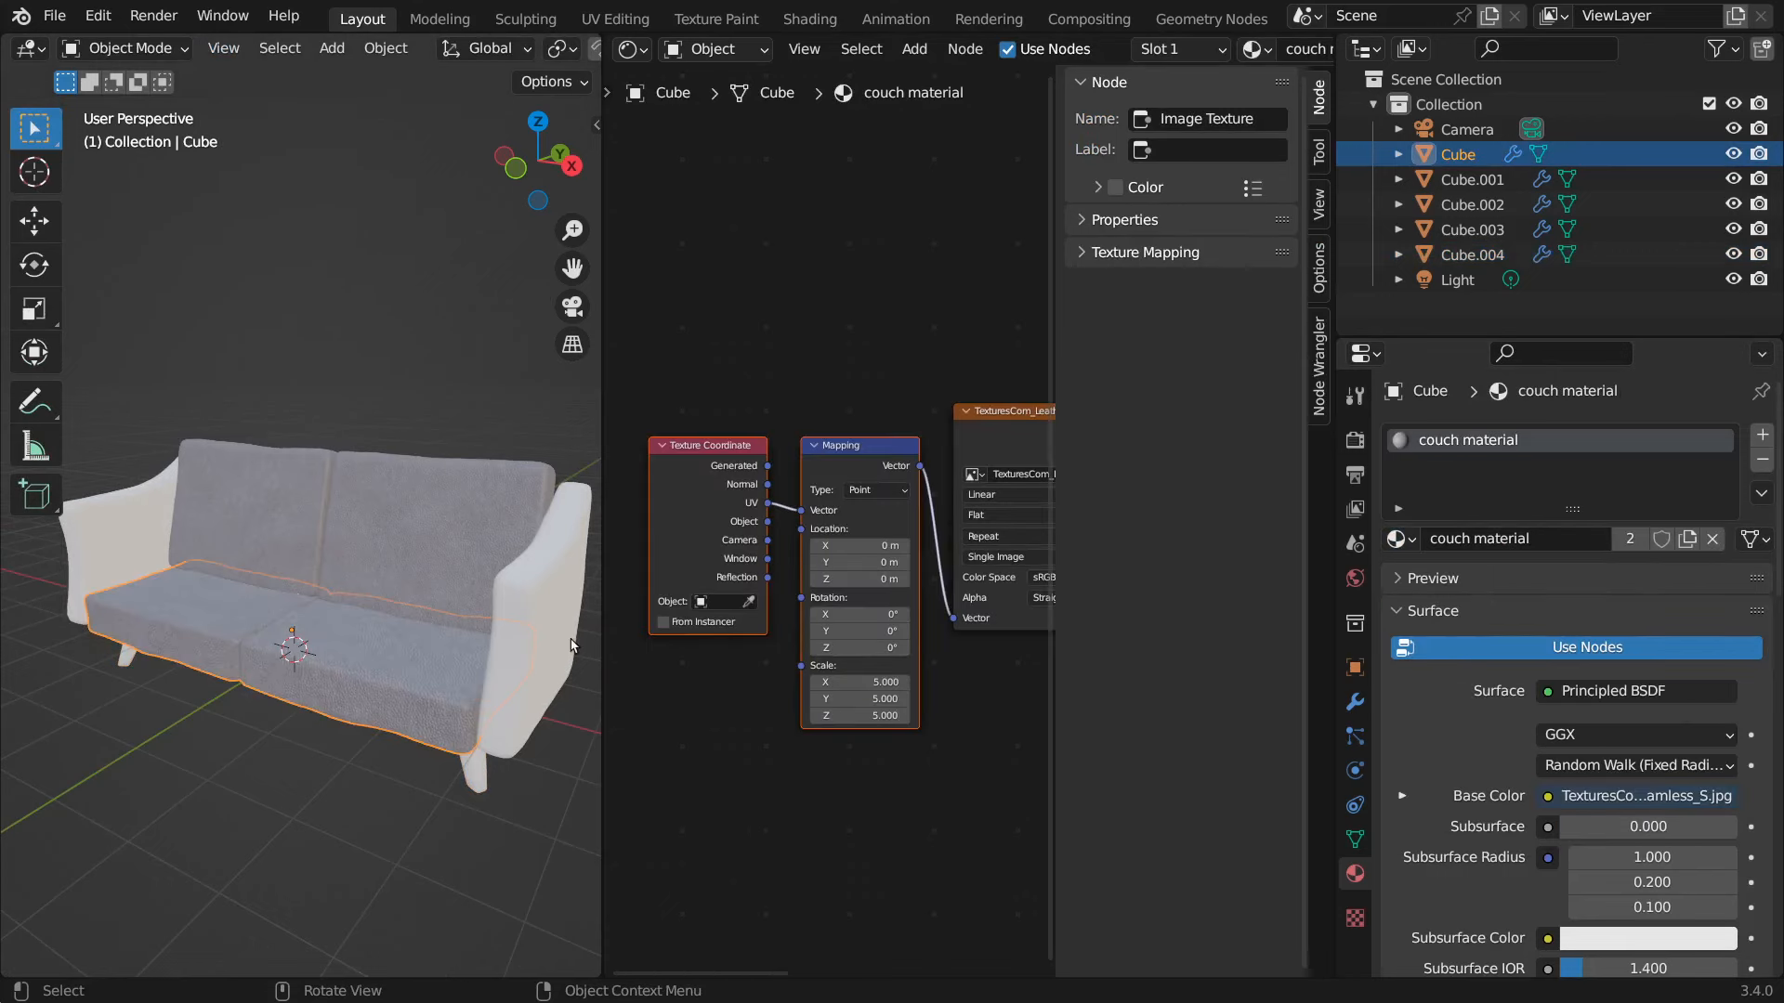
pyautogui.click(557, 589)
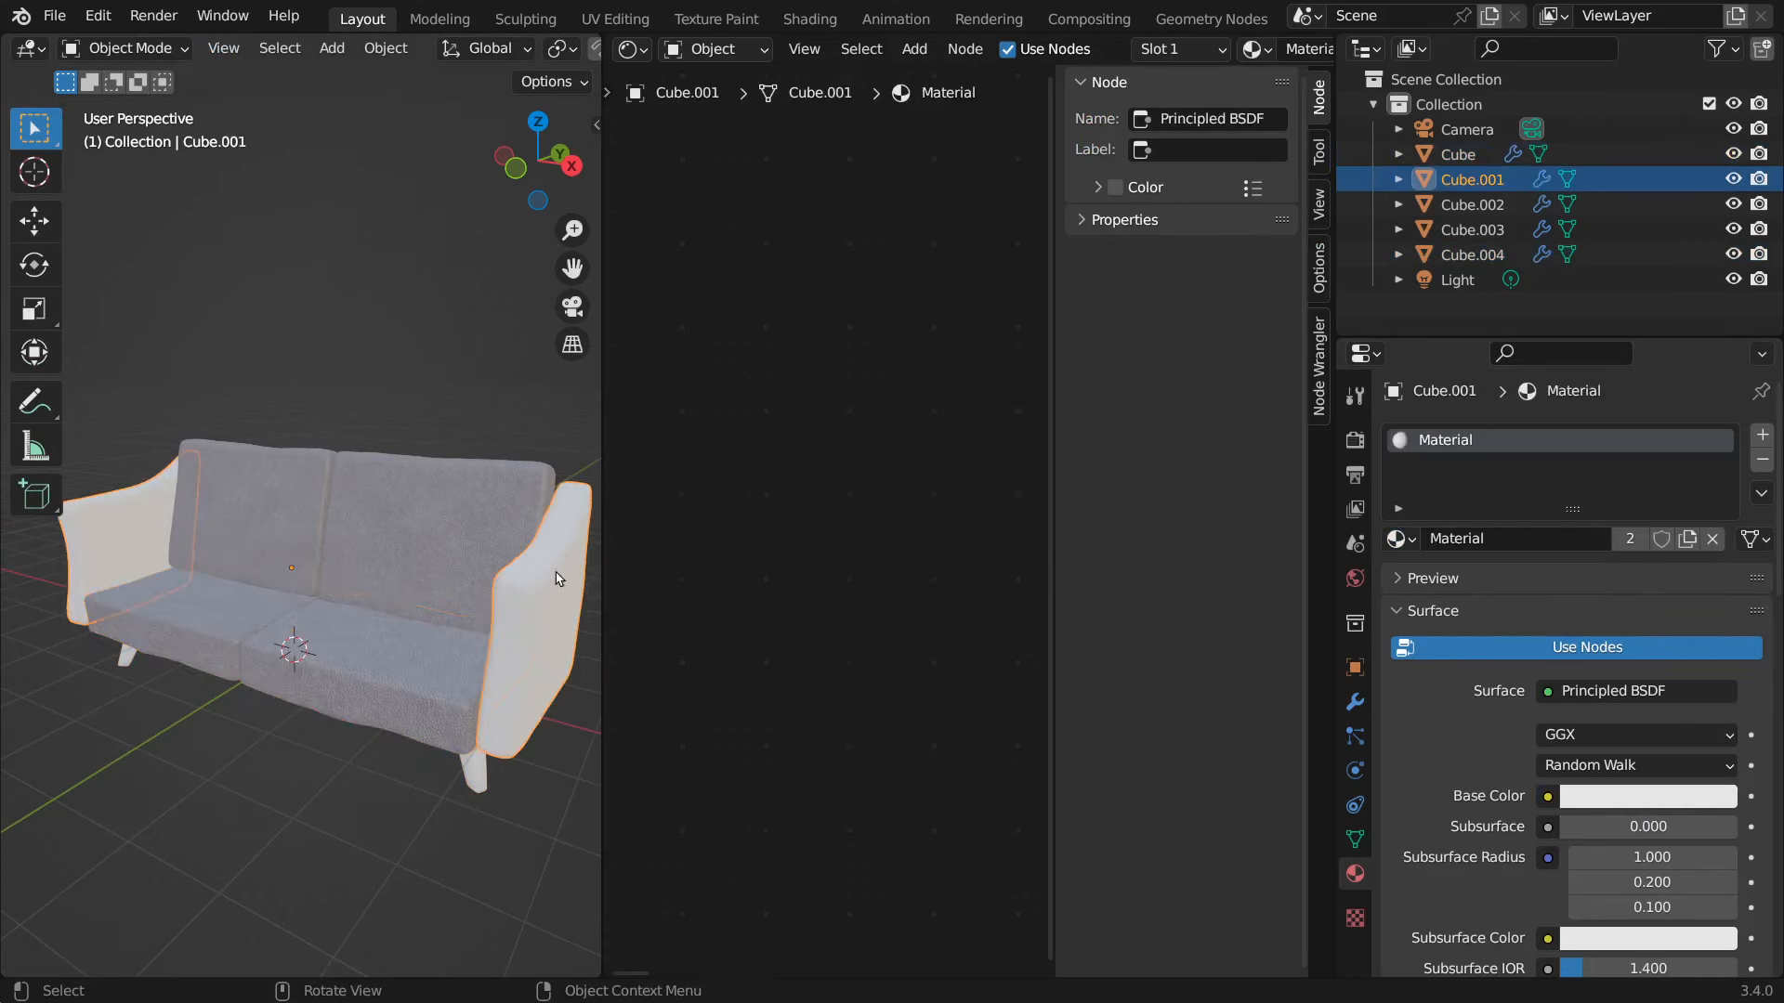
pyautogui.click(1398, 539)
pyautogui.click(1477, 578)
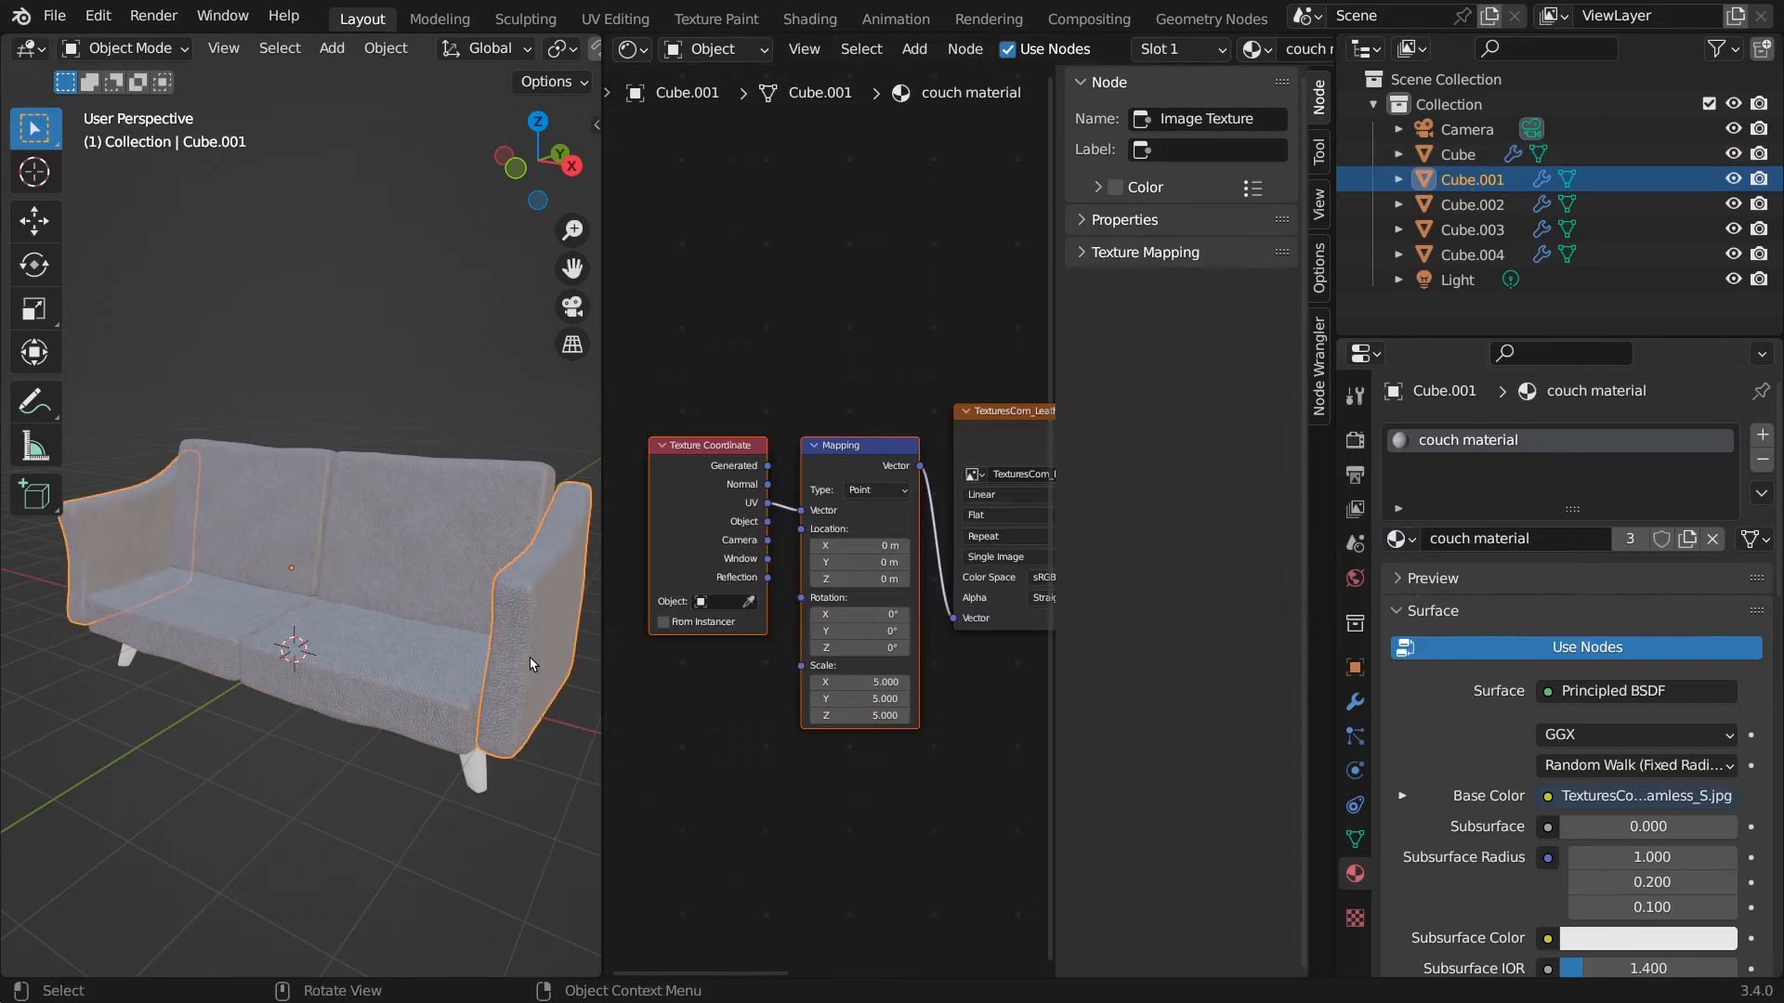
pyautogui.click(225, 811)
# - Examine the leather texture on the sofa's underside, front and armrests close up, and review the couch material's shader nodes
pyautogui.moveTo(219, 792); pyautogui.dragTo(502, 651, button='middle')
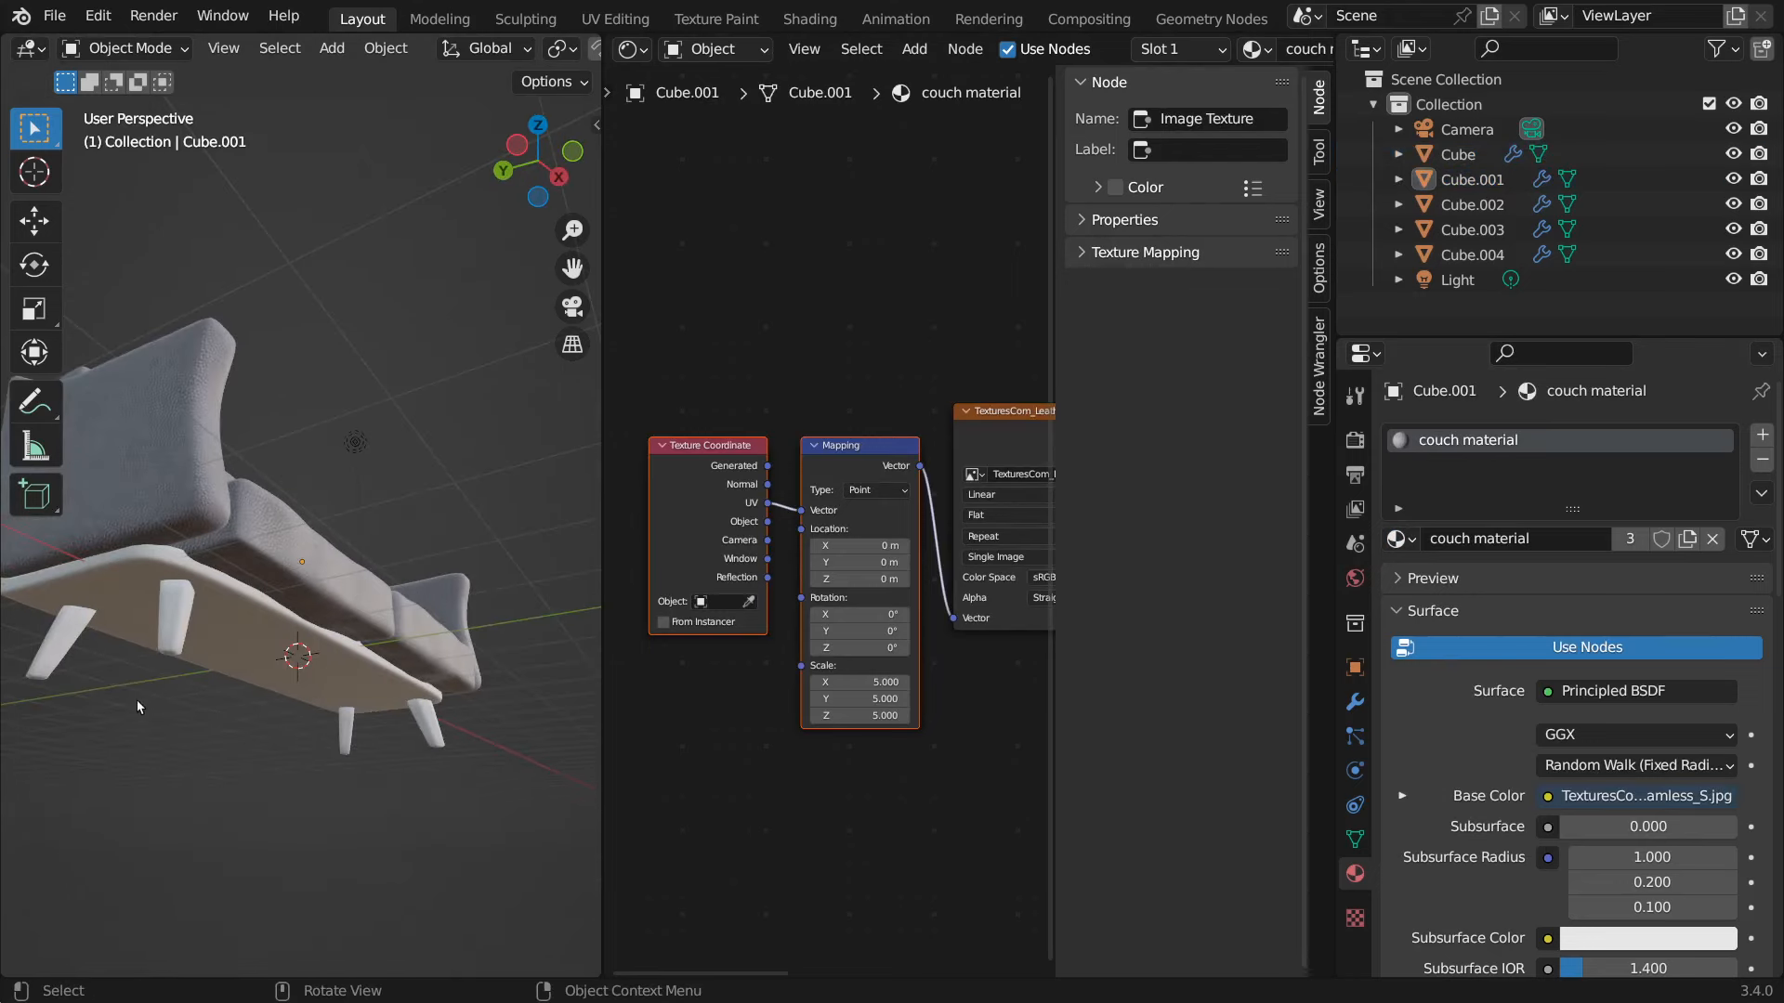
pyautogui.moveTo(216, 660); pyautogui.dragTo(248, 725, button='middle')
pyautogui.moveTo(415, 725); pyautogui.dragTo(359, 689, button='middle')
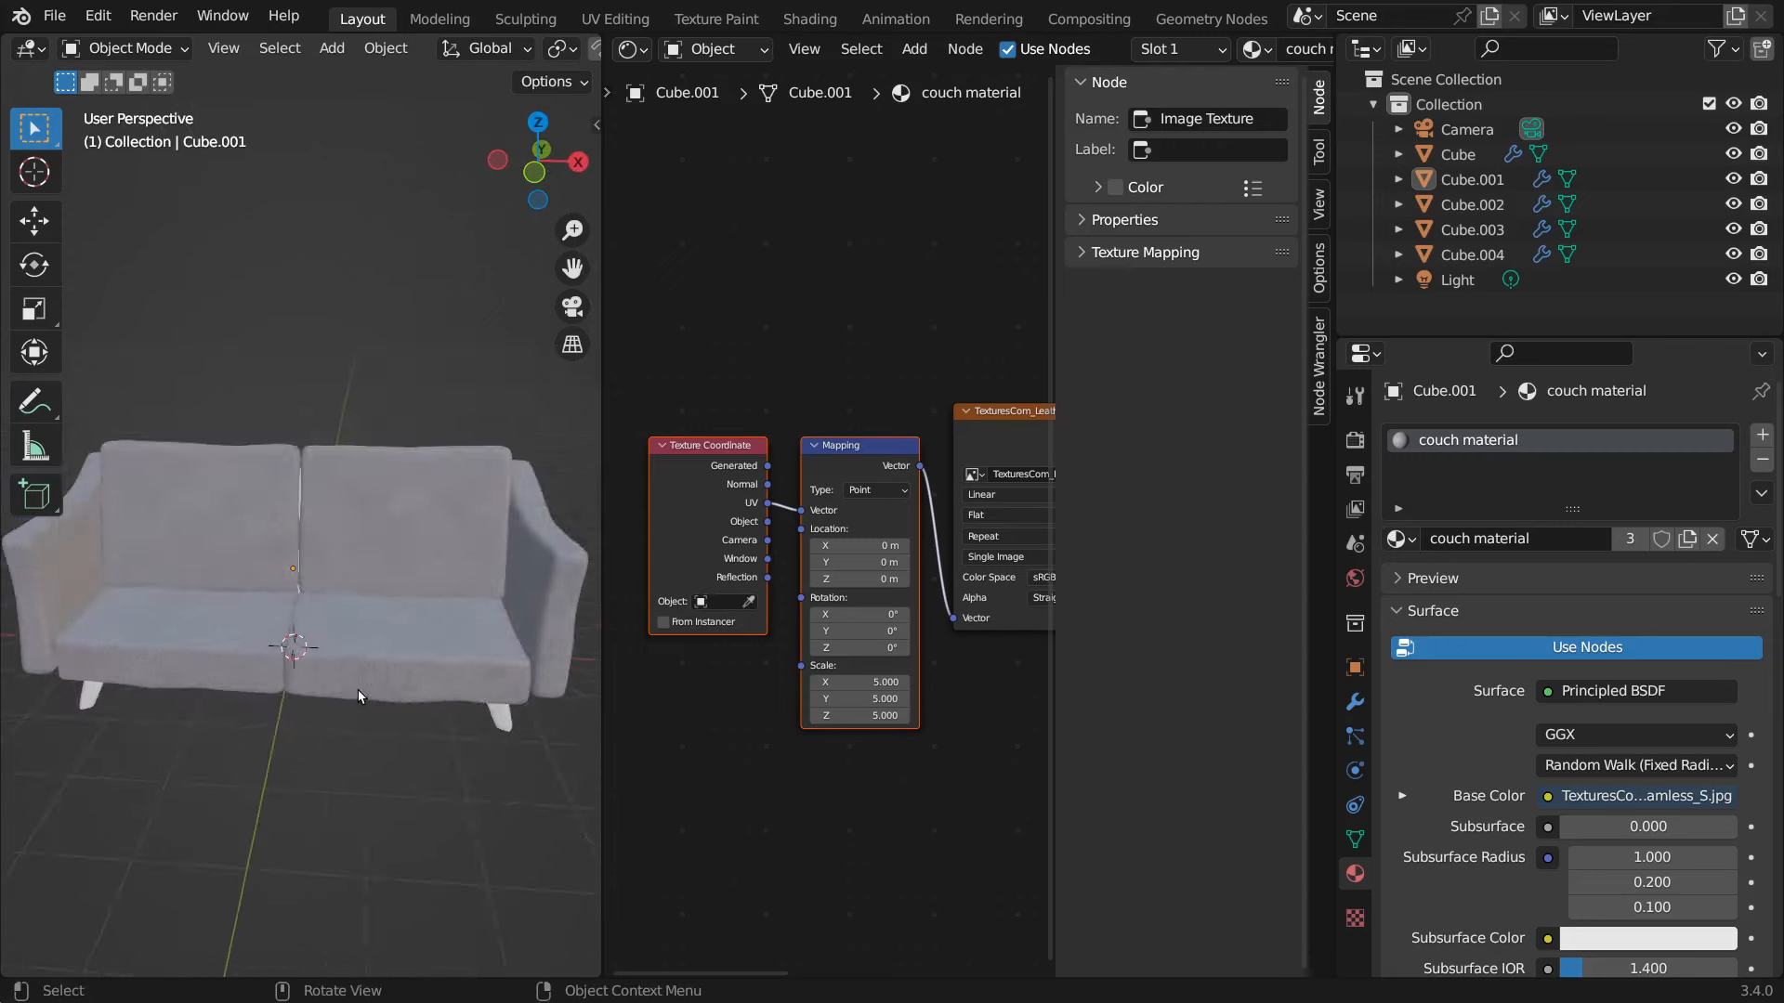
pyautogui.scroll(-3, 359, 690)
pyautogui.scroll(6, 359, 689)
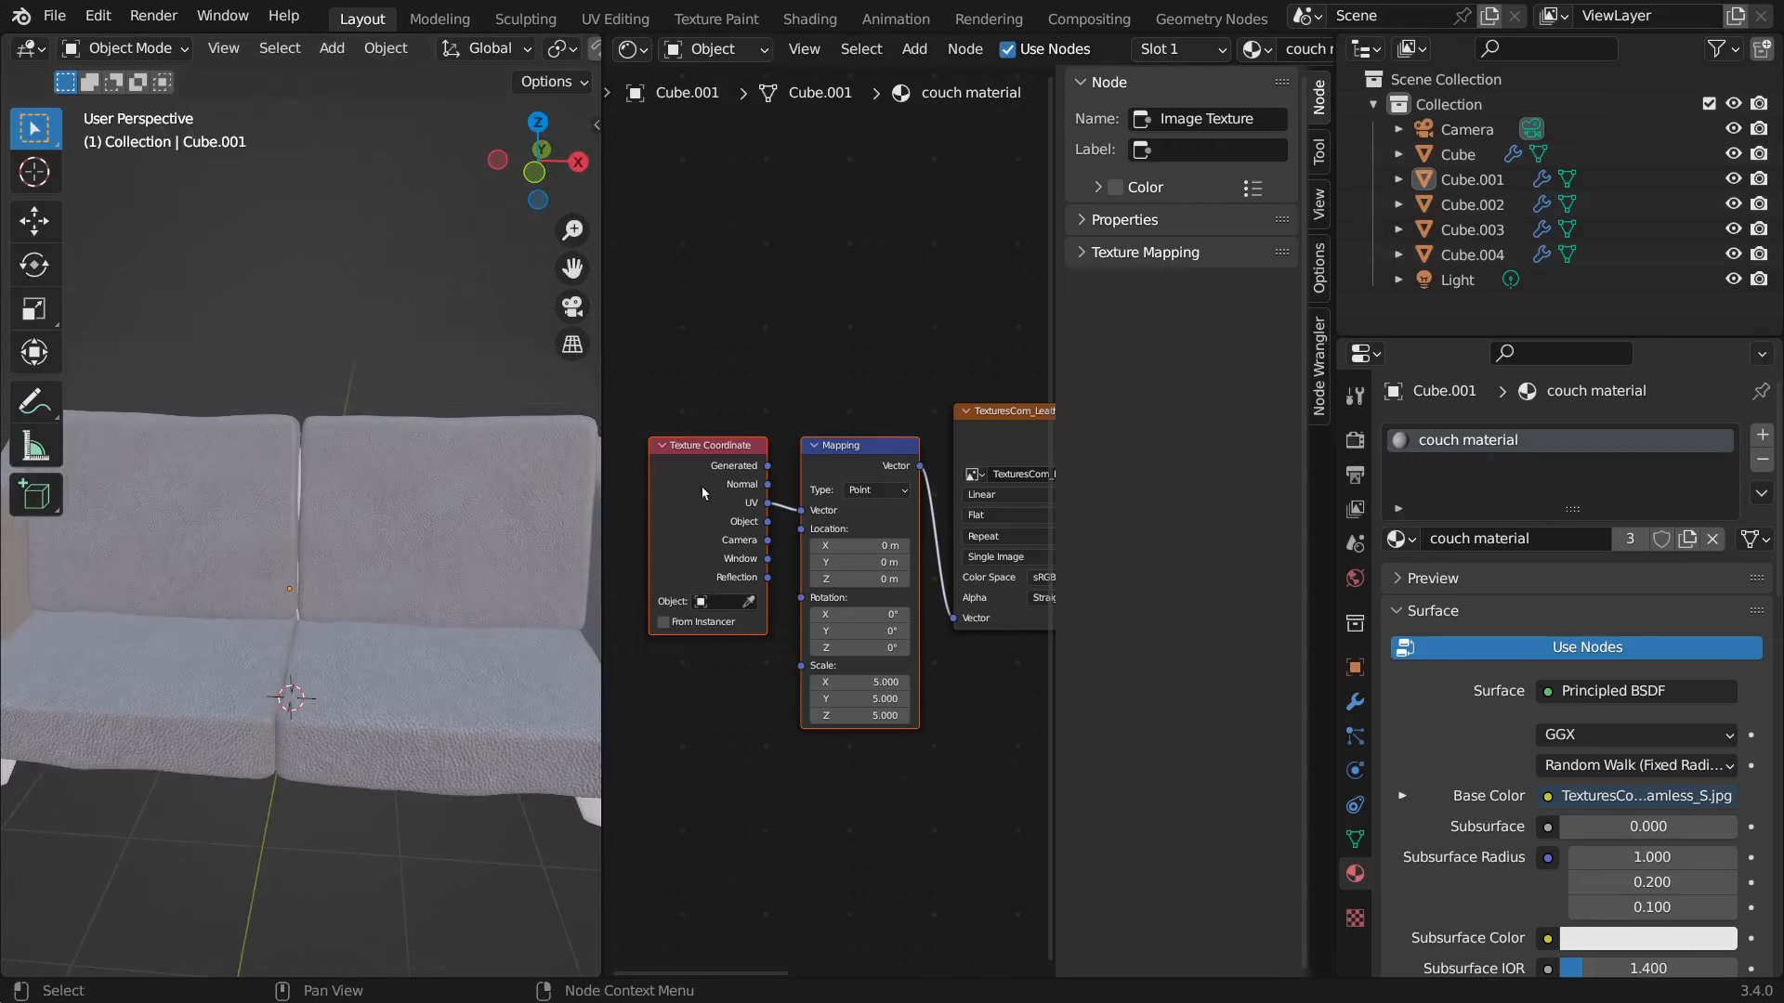
pyautogui.moveTo(888, 347); pyautogui.dragTo(1046, 396, button='middle')
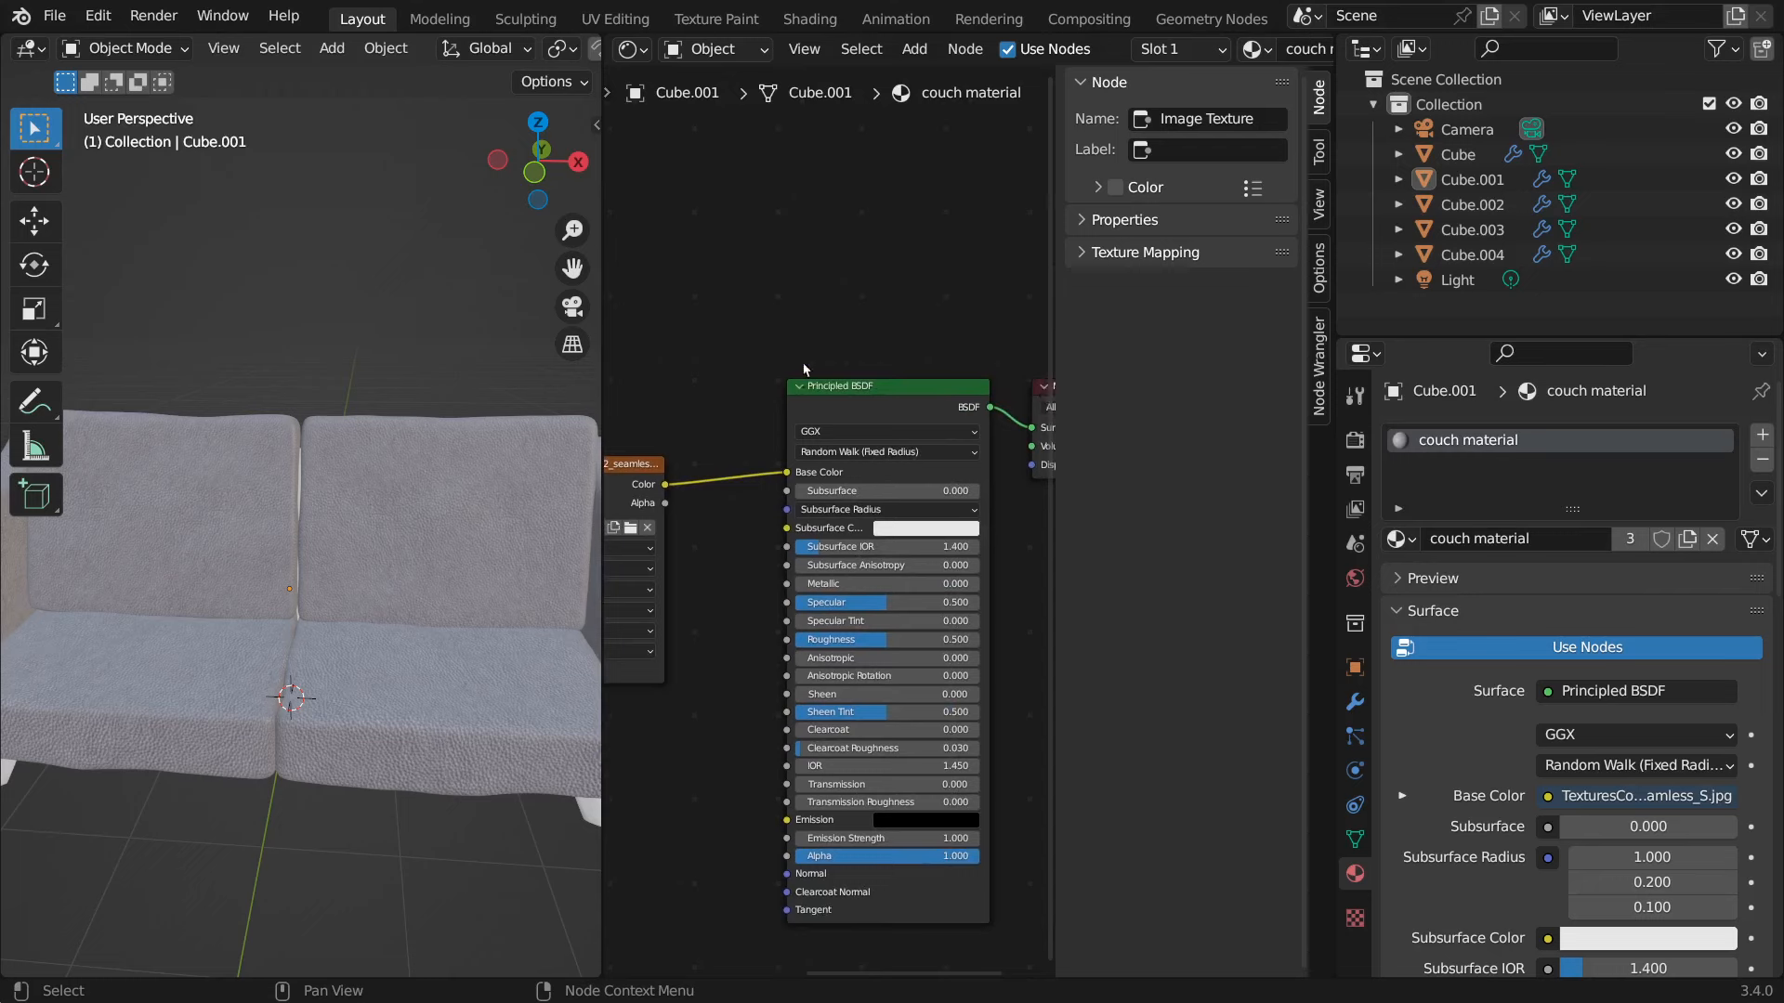
pyautogui.moveTo(833, 288); pyautogui.dragTo(792, 280, button='middle')
pyautogui.scroll(3, 410, 464)
pyautogui.scroll(-5, 410, 465)
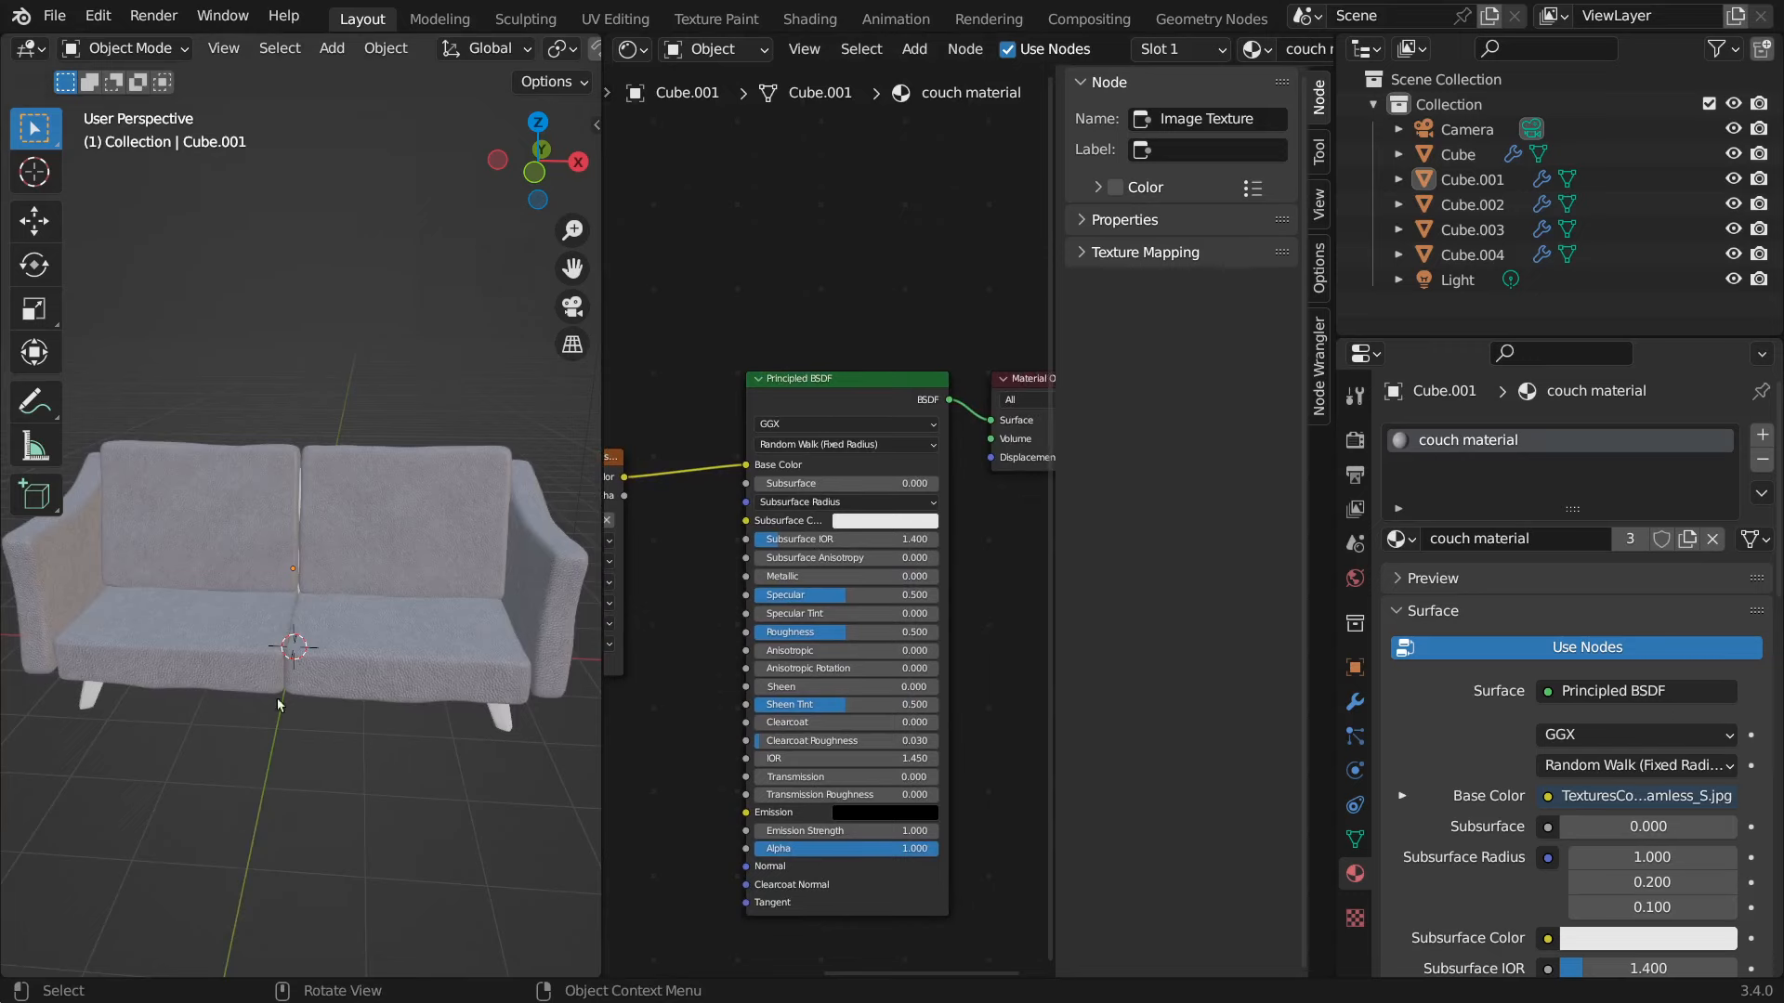
pyautogui.moveTo(362, 811); pyautogui.dragTo(364, 602, button='middle')
pyautogui.scroll(5, 455, 643)
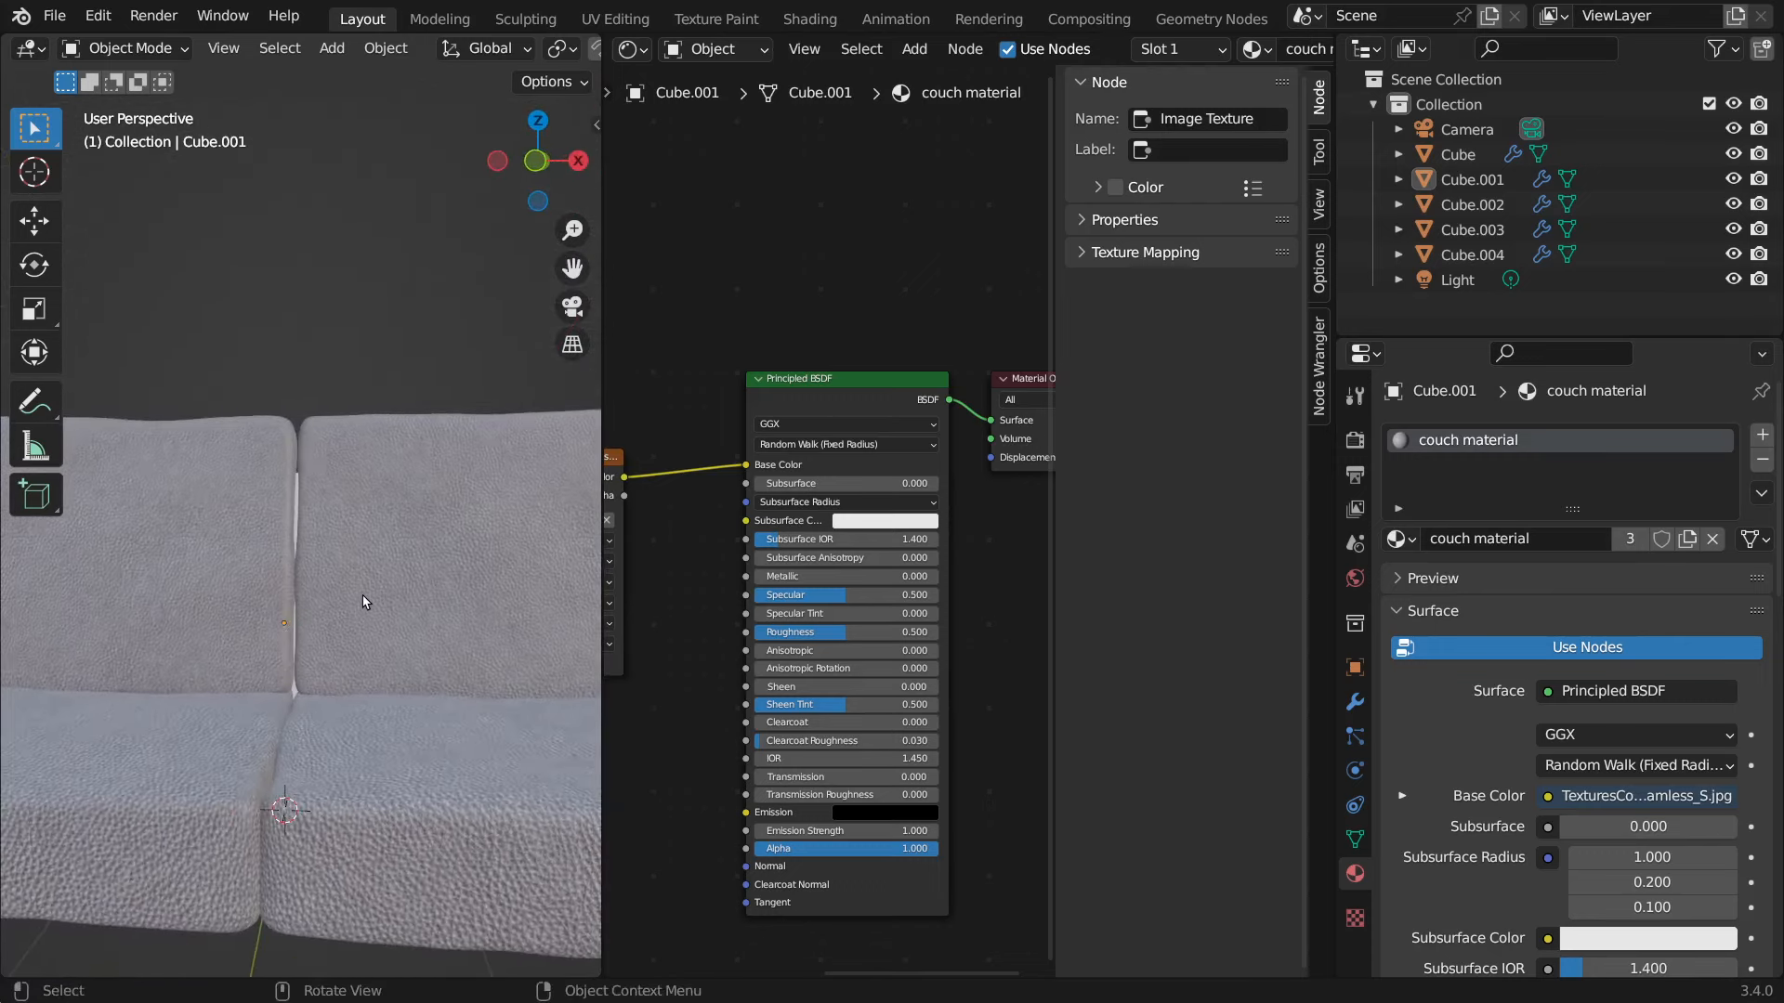
pyautogui.scroll(-2, 363, 602)
pyautogui.scroll(3, 403, 616)
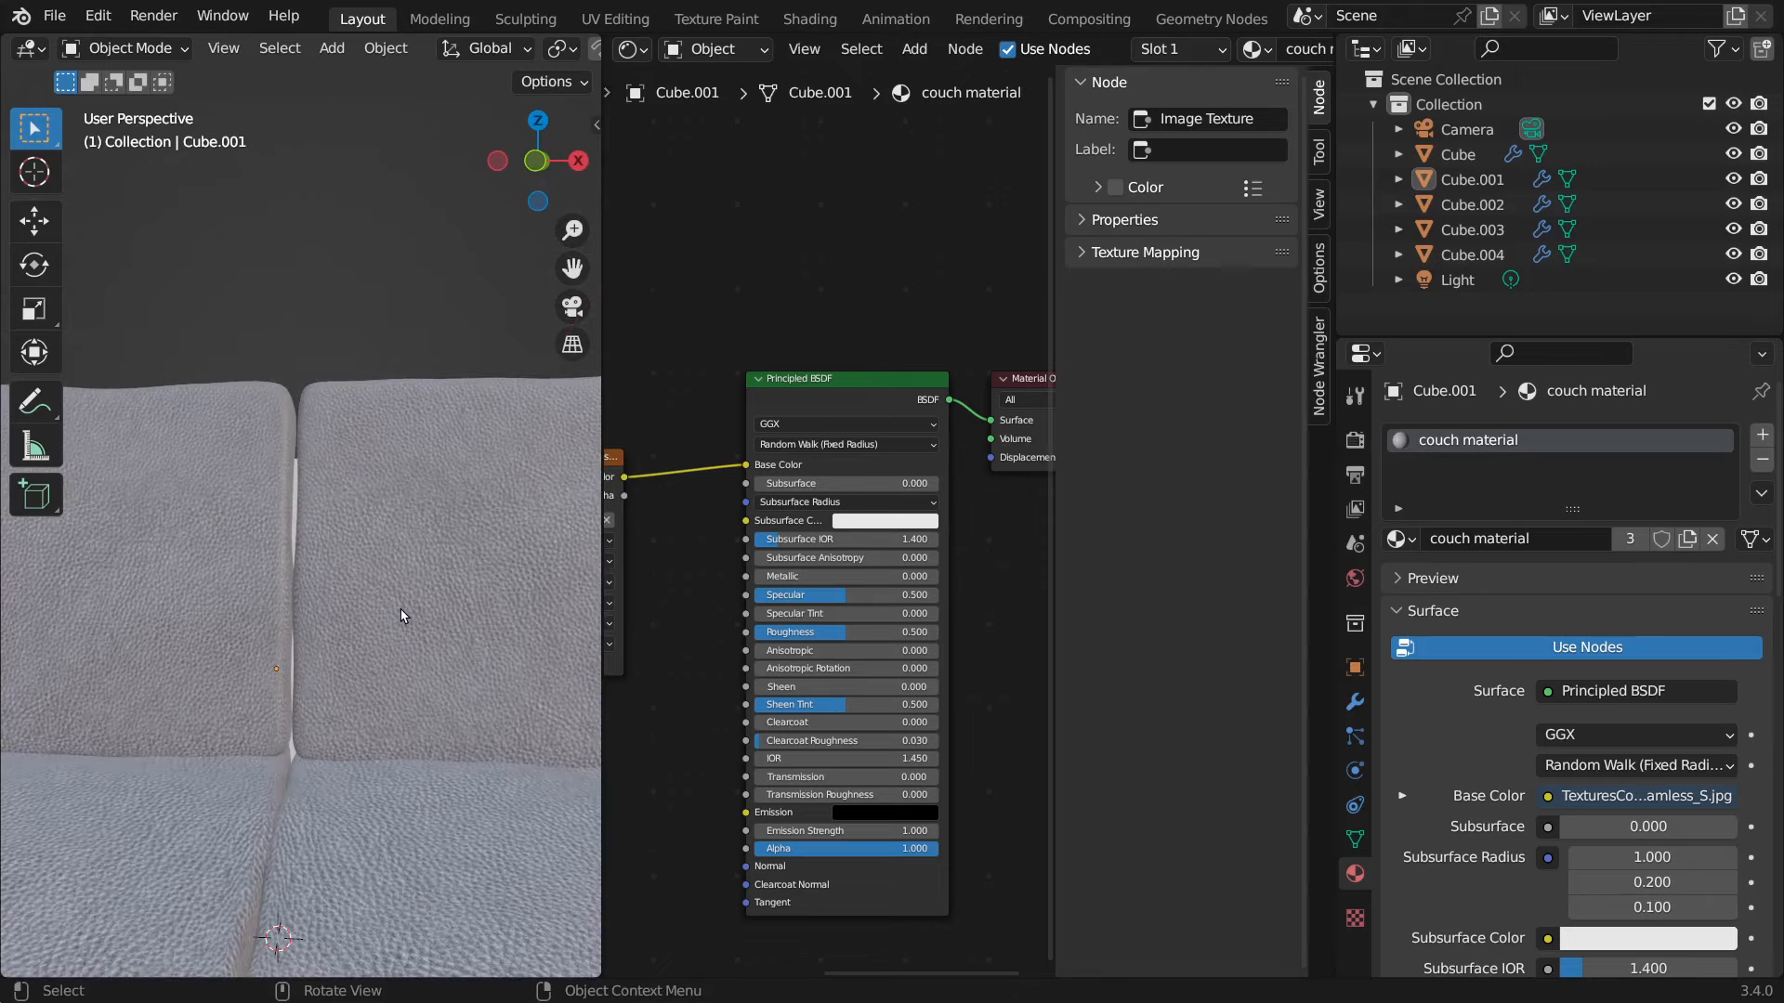
pyautogui.scroll(-4, 403, 616)
pyautogui.moveTo(430, 689); pyautogui.dragTo(266, 733, button='middle')
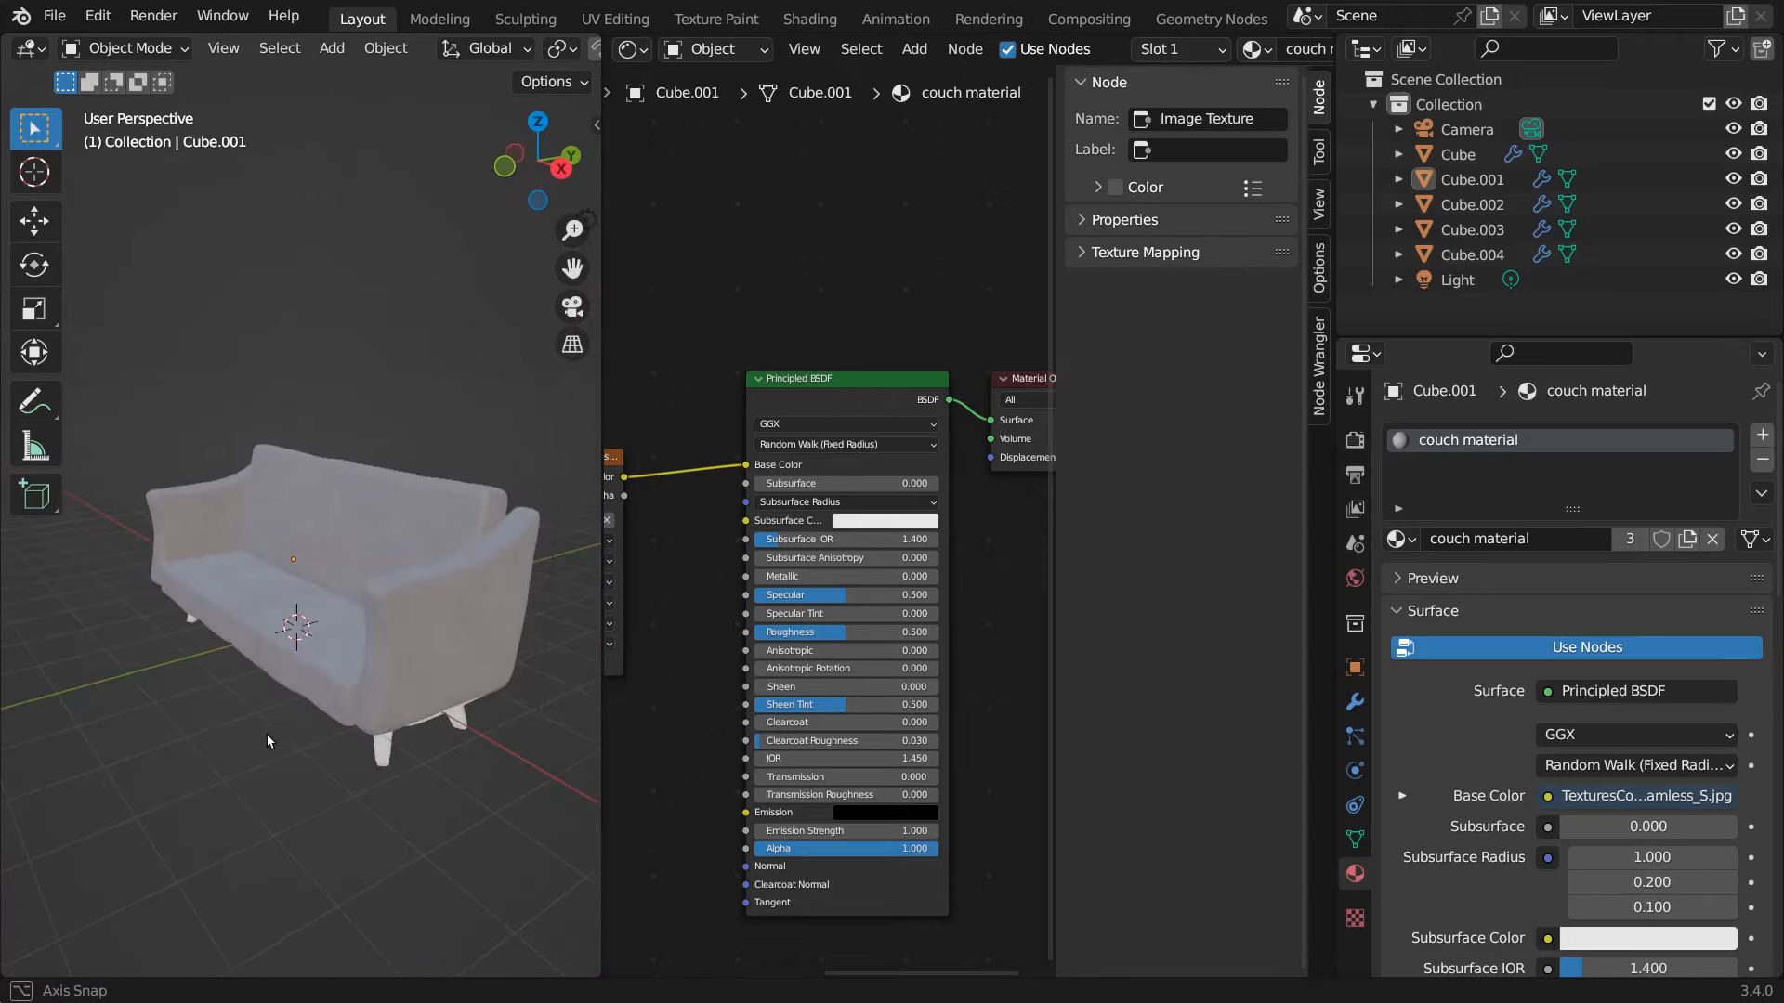
pyautogui.scroll(4, 298, 639)
pyautogui.scroll(2, 298, 639)
pyautogui.scroll(-6, 298, 641)
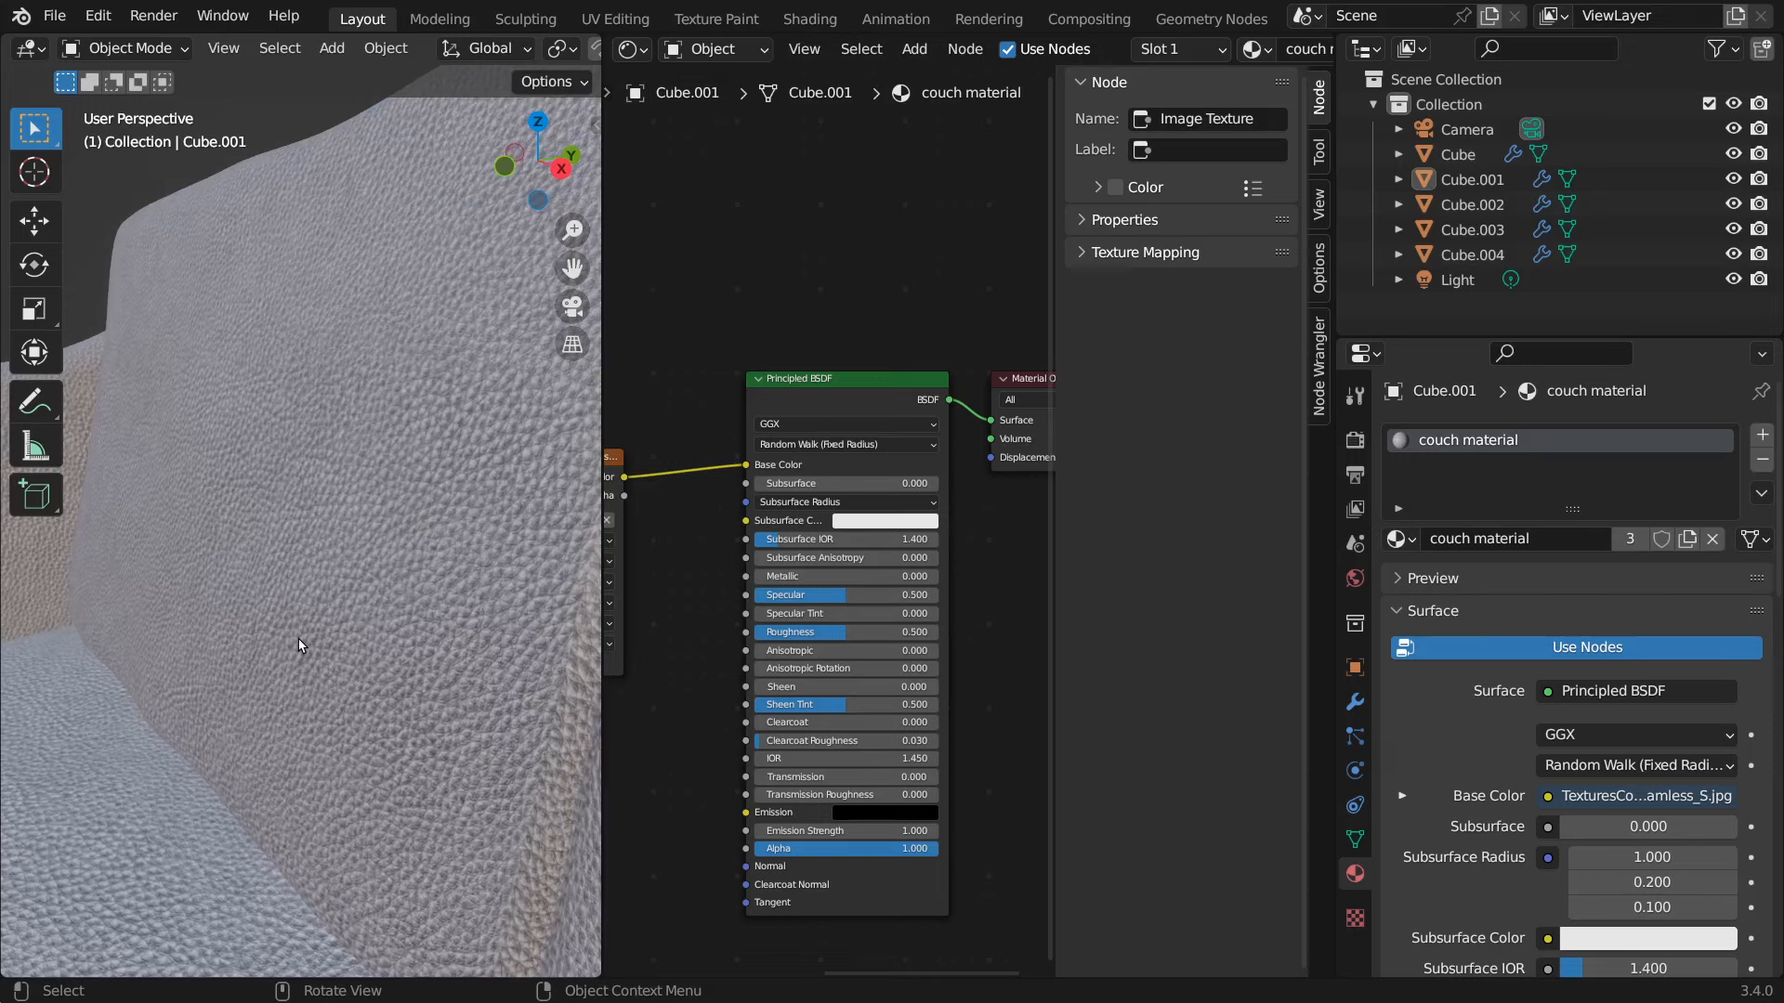
pyautogui.moveTo(298, 644); pyautogui.dragTo(298, 671, button='middle')
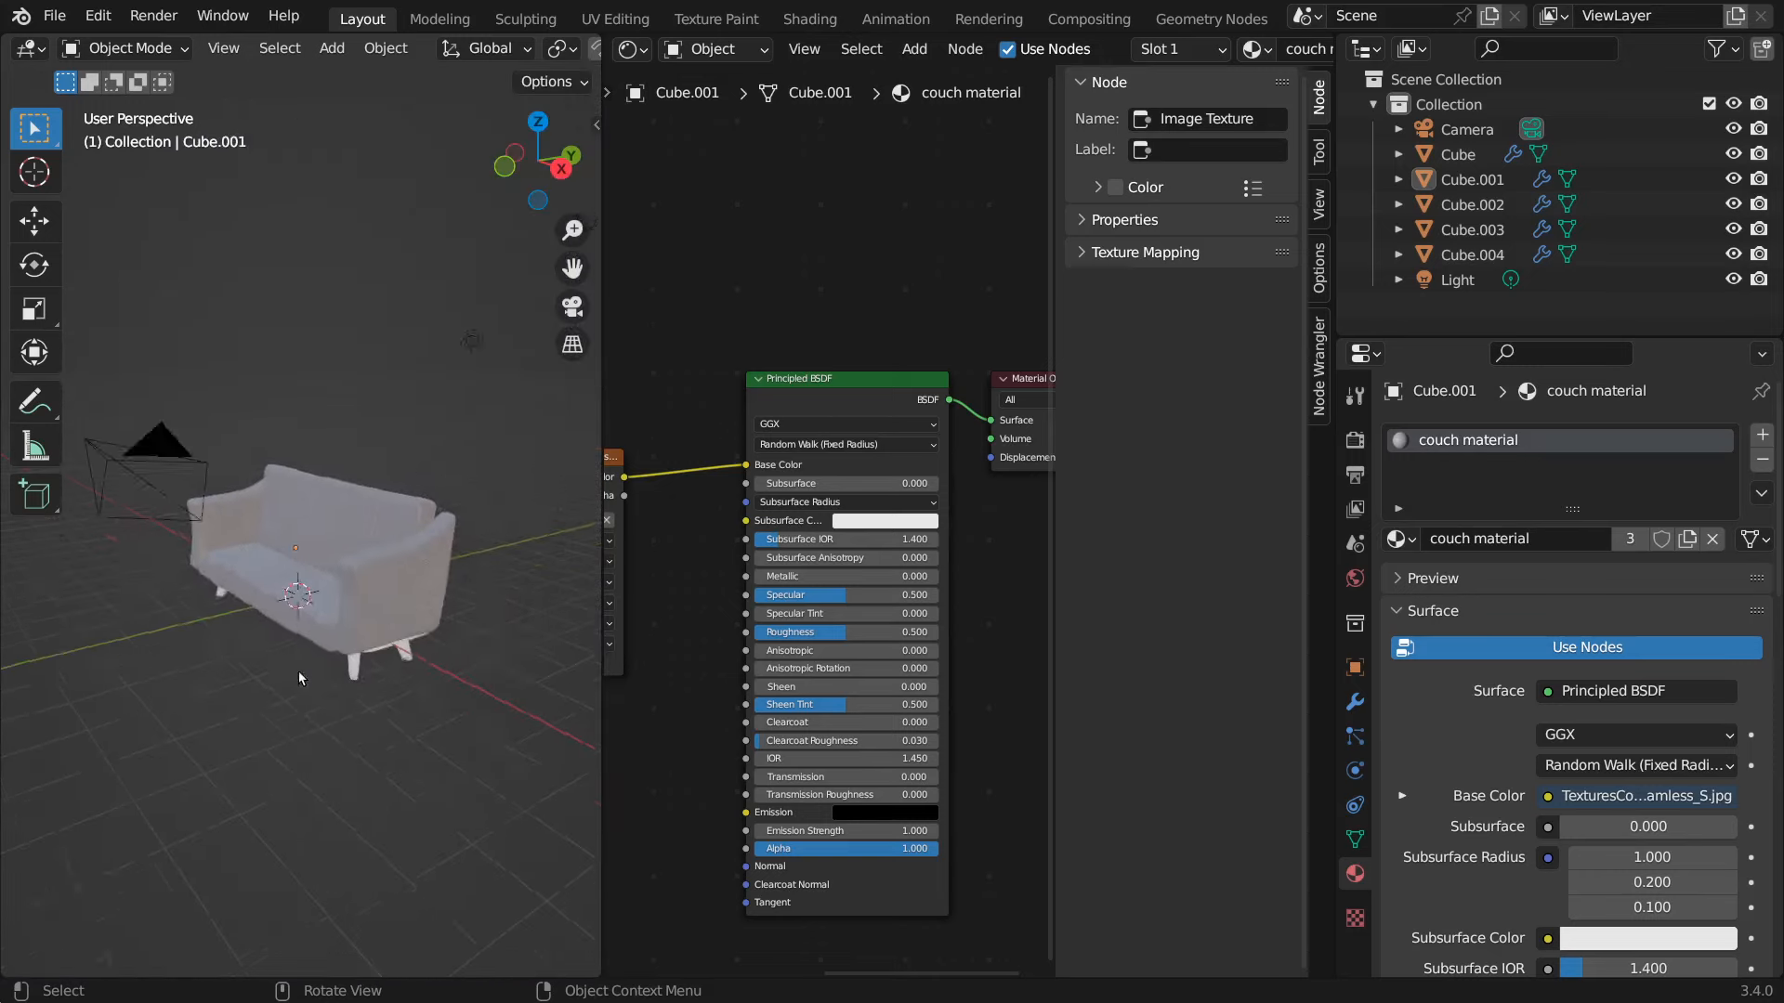
pyautogui.scroll(3, 299, 671)
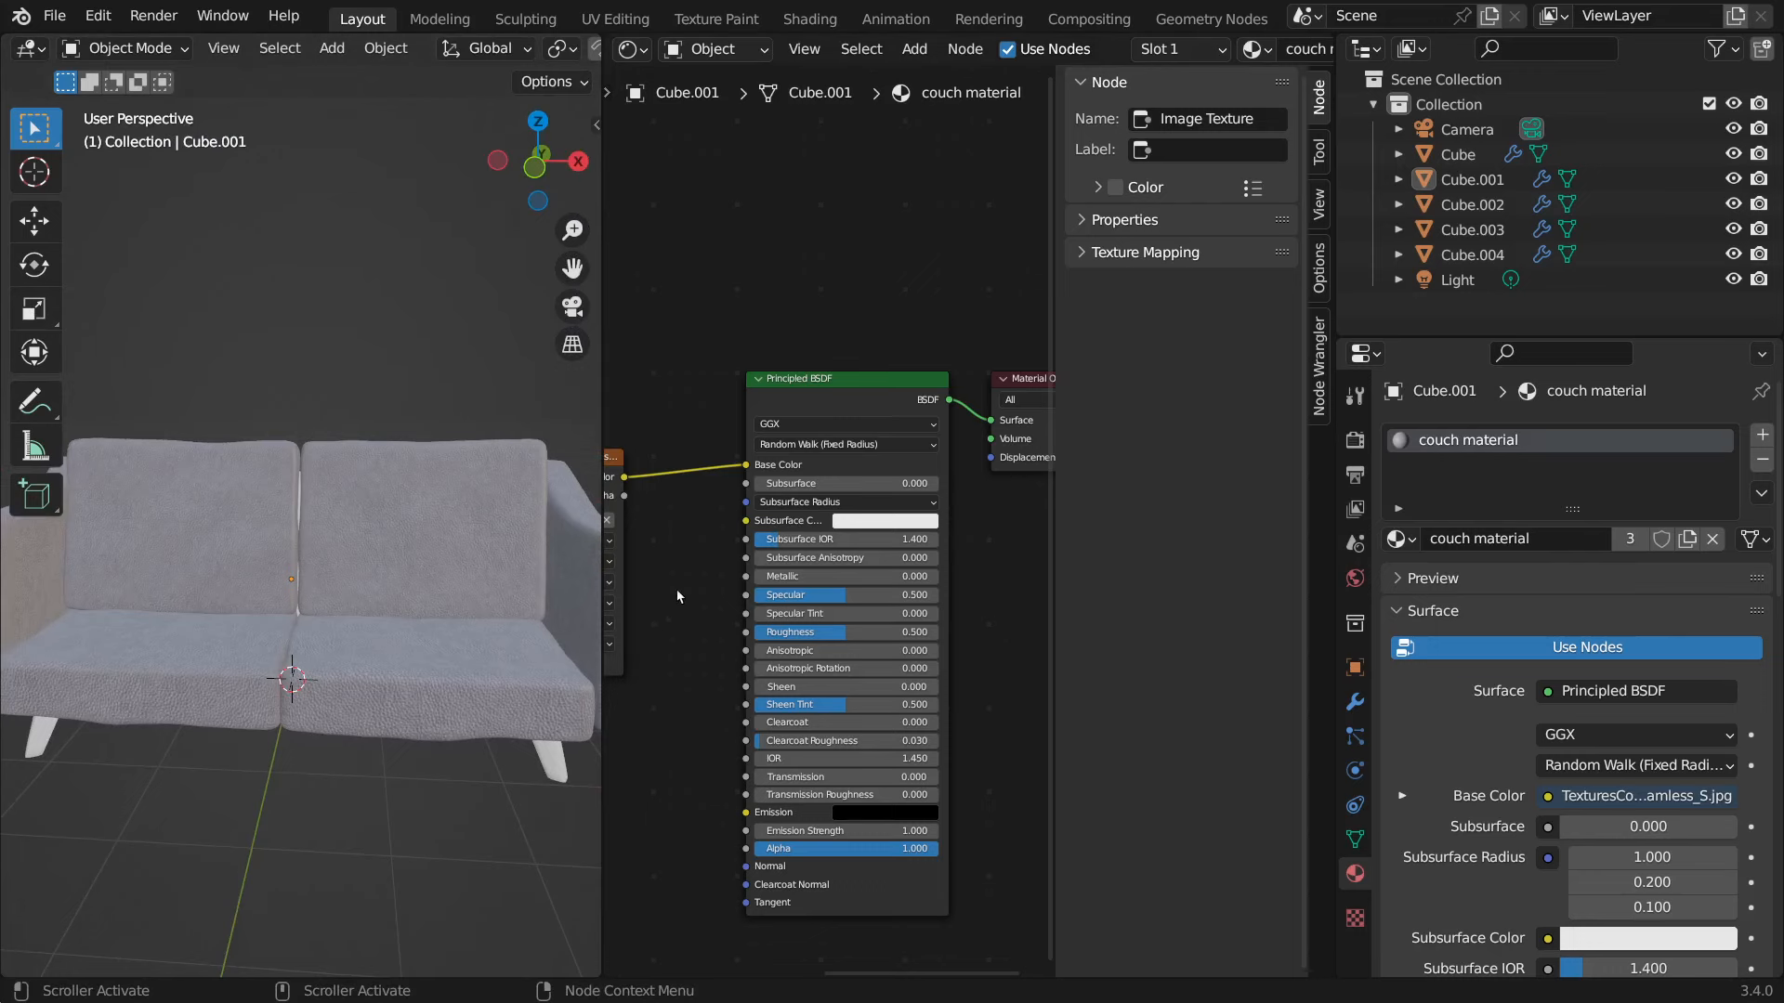
# - Insert a Hue Saturation Value node between the leather image texture's color output and the Principled BSDF's Base Color
pyautogui.moveTo(676, 582); pyautogui.dragTo(793, 613, button='middle')
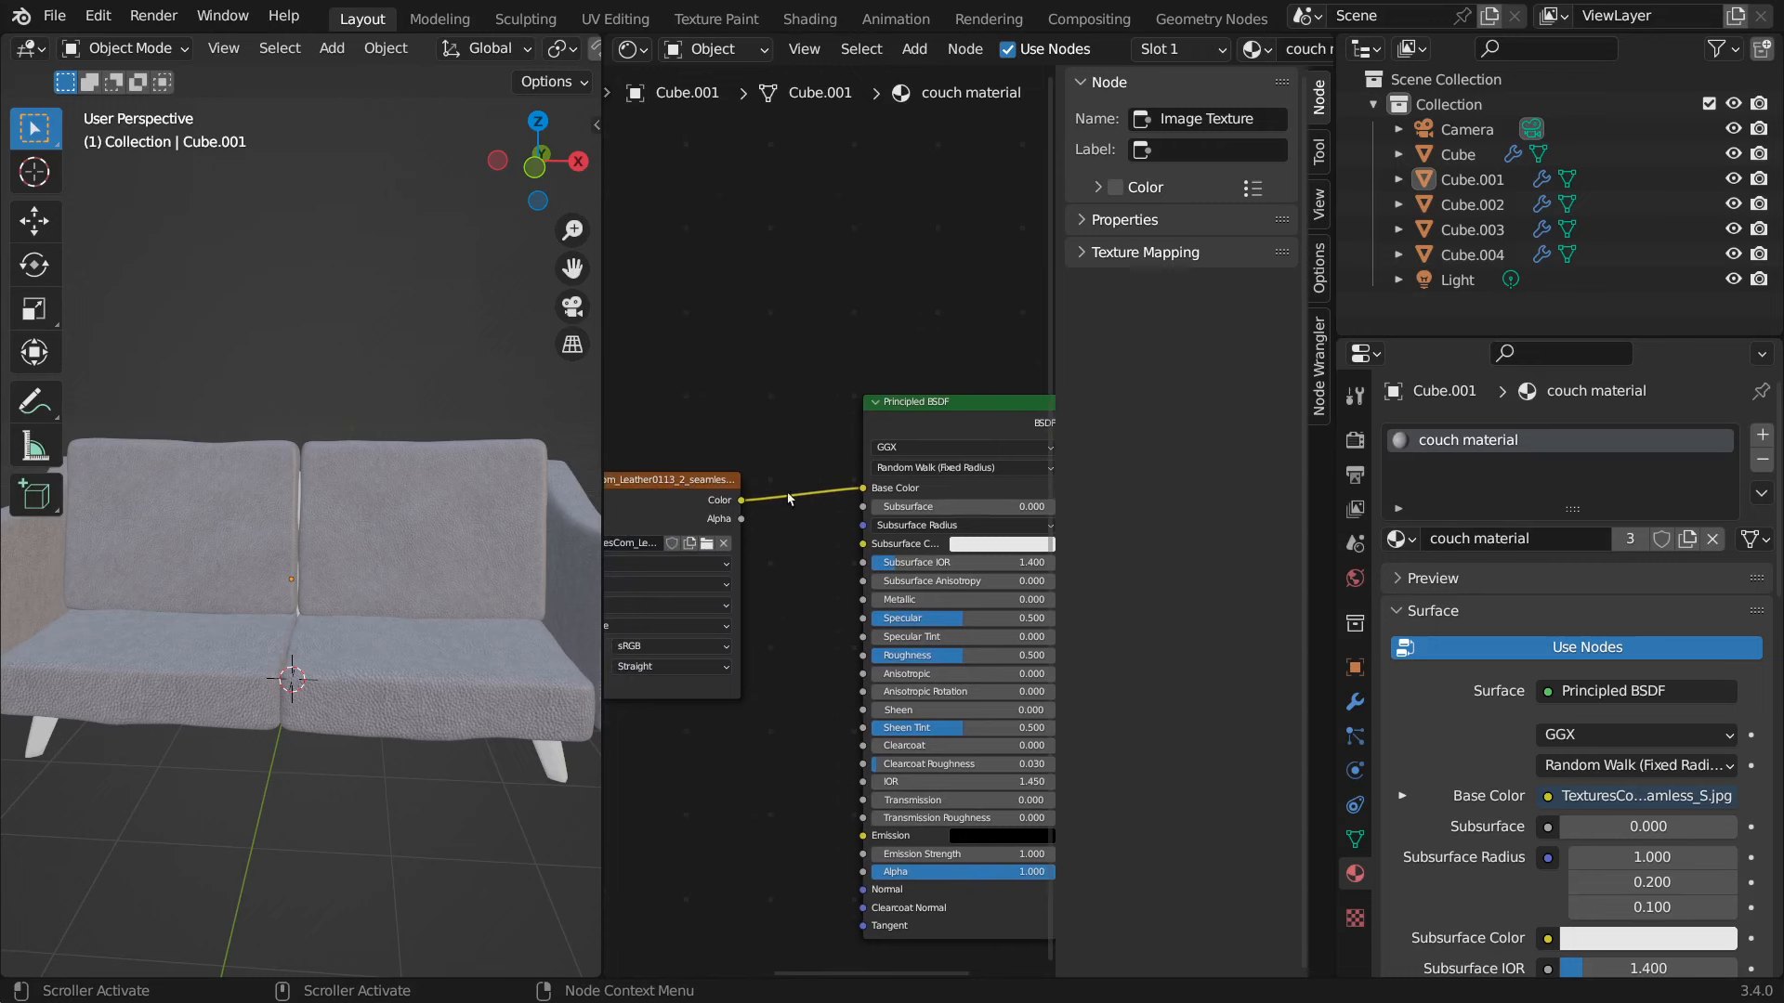
pyautogui.moveTo(750, 405); pyautogui.dragTo(759, 404, button='middle')
pyautogui.moveTo(700, 502); pyautogui.dragTo(735, 512, button='middle')
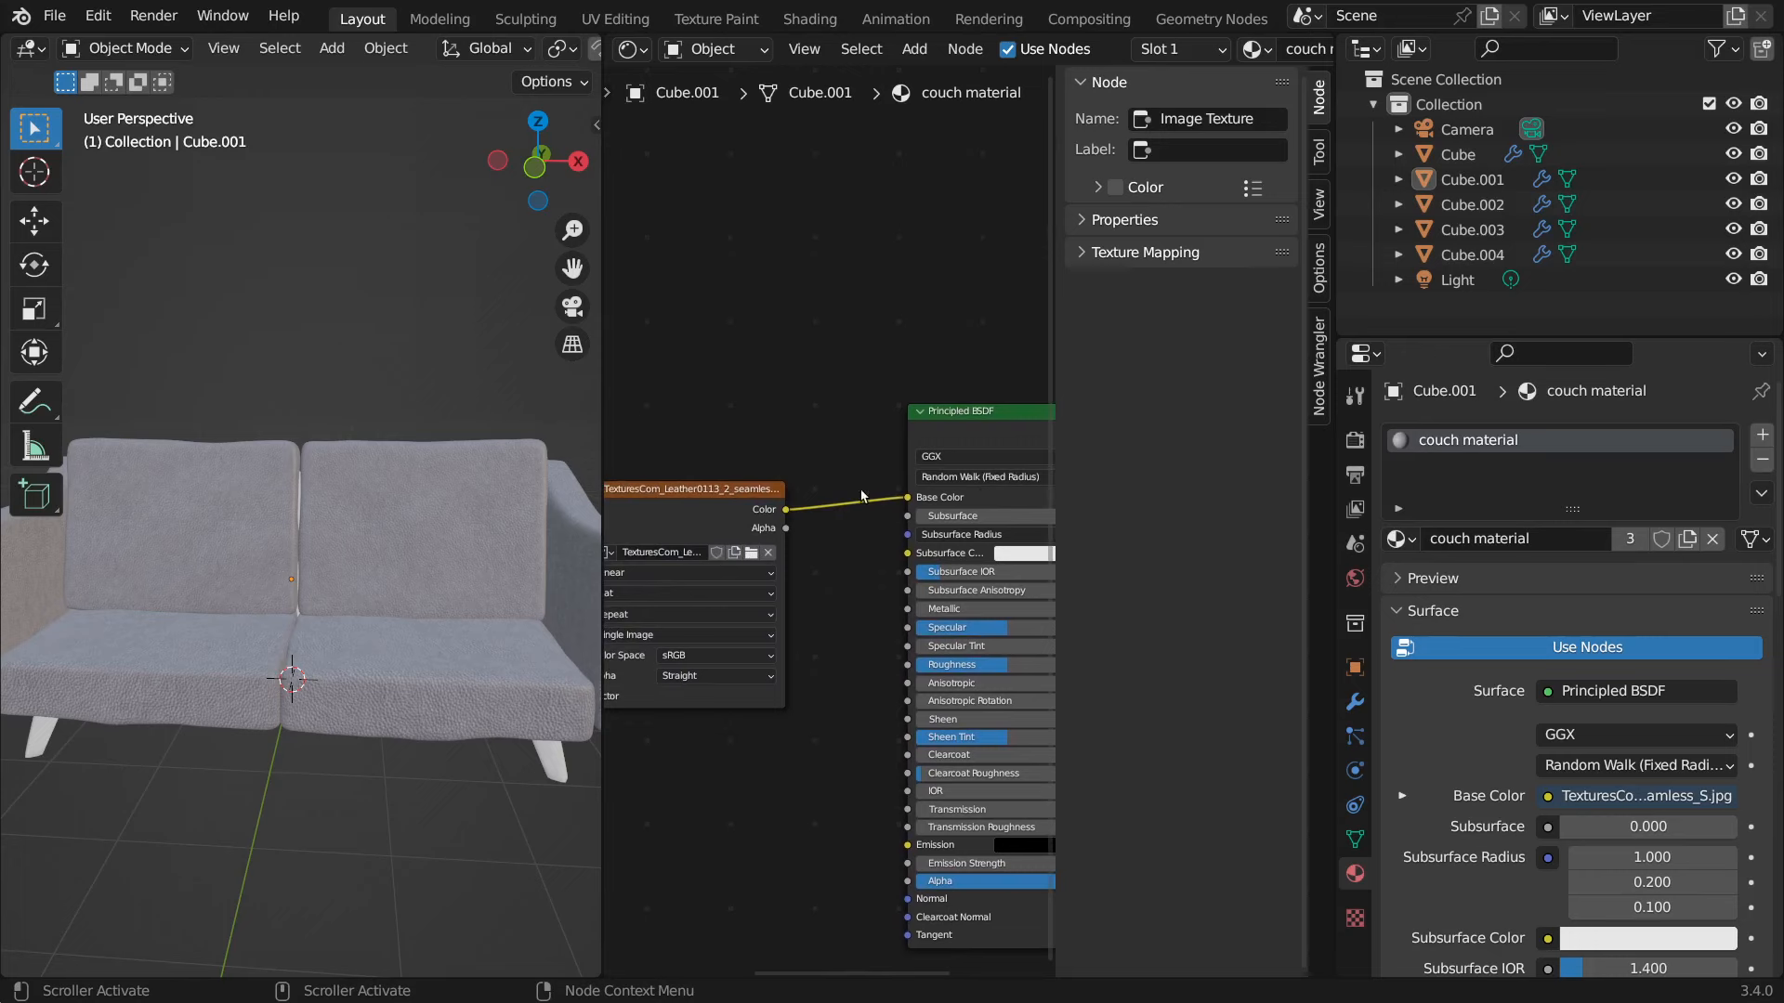
pyautogui.scroll(4, 853, 507)
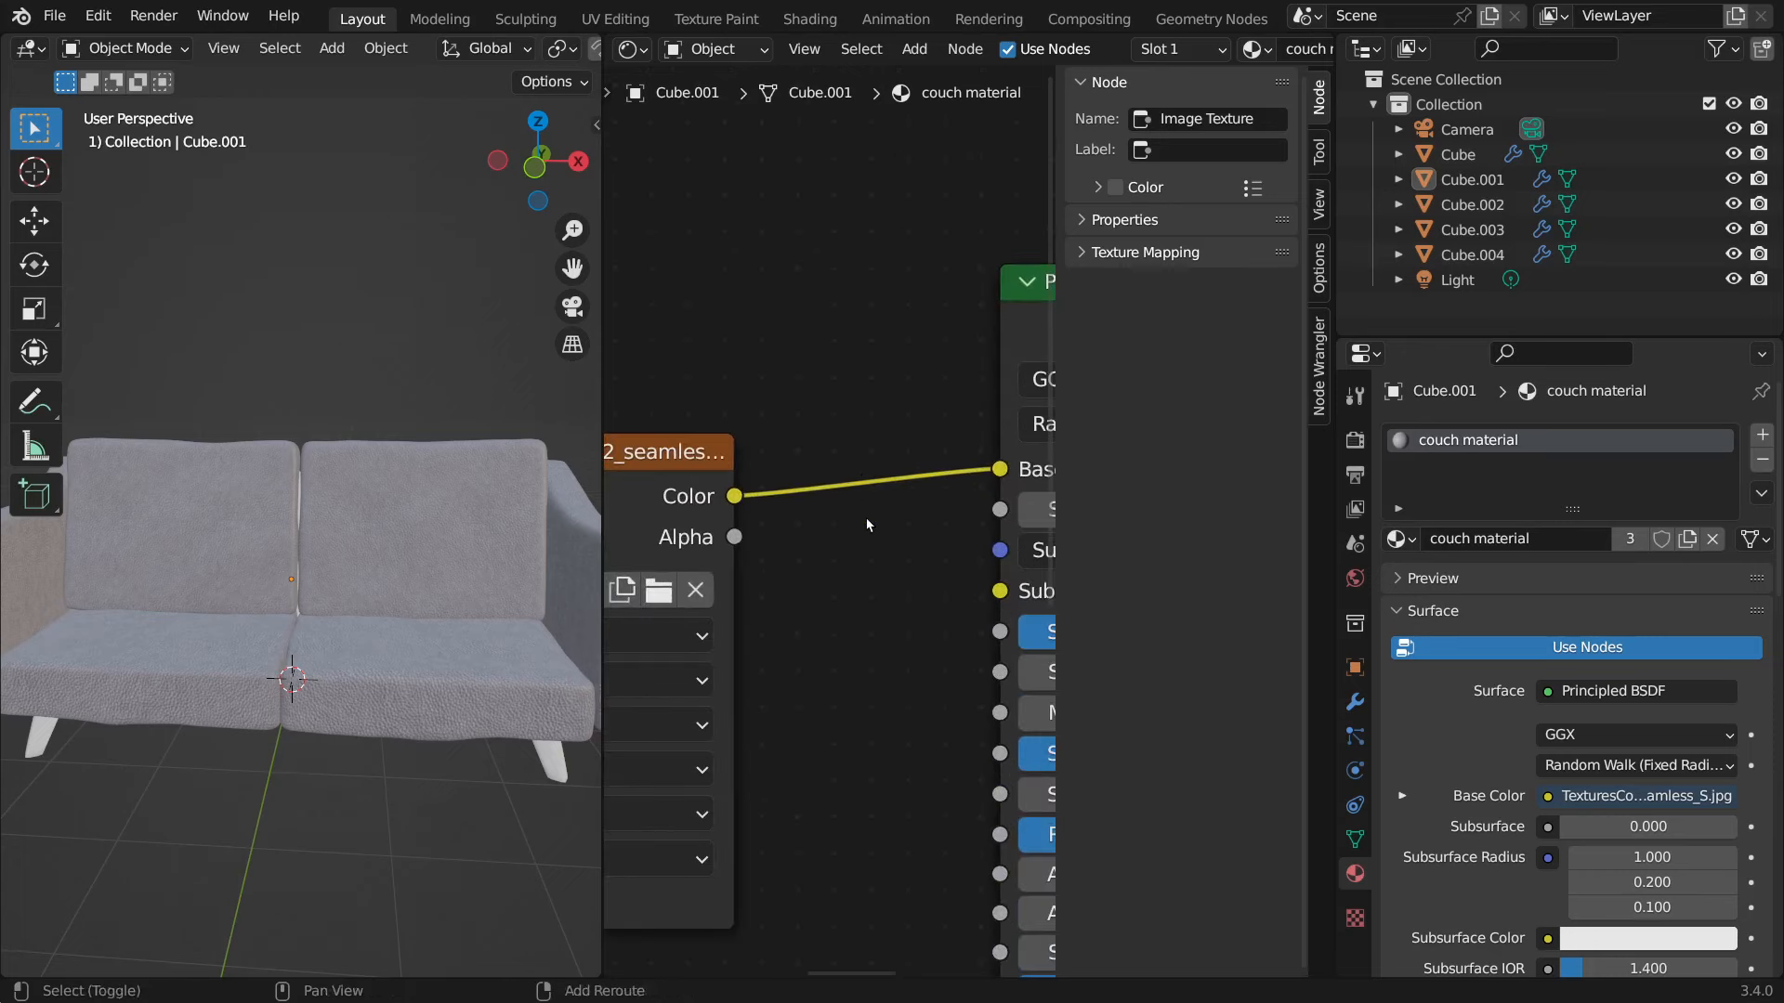
pyautogui.hotkey('shift', 'a')
pyautogui.moveTo(865, 516)
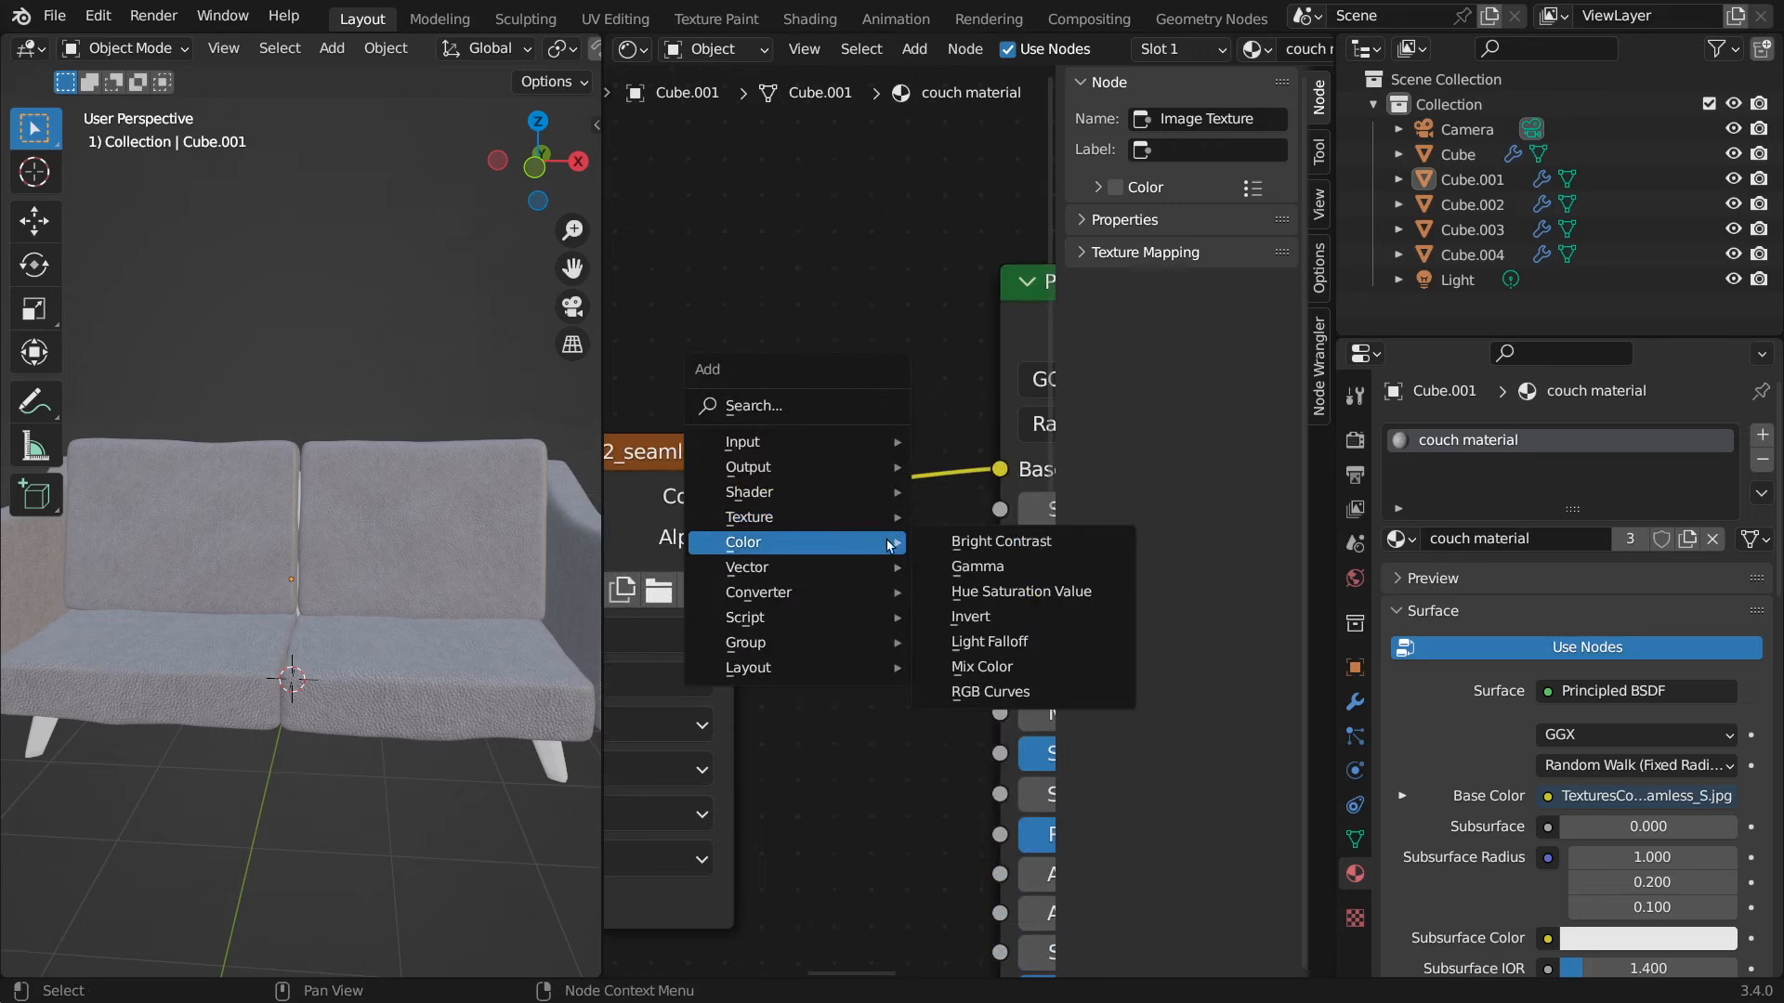
pyautogui.click(992, 592)
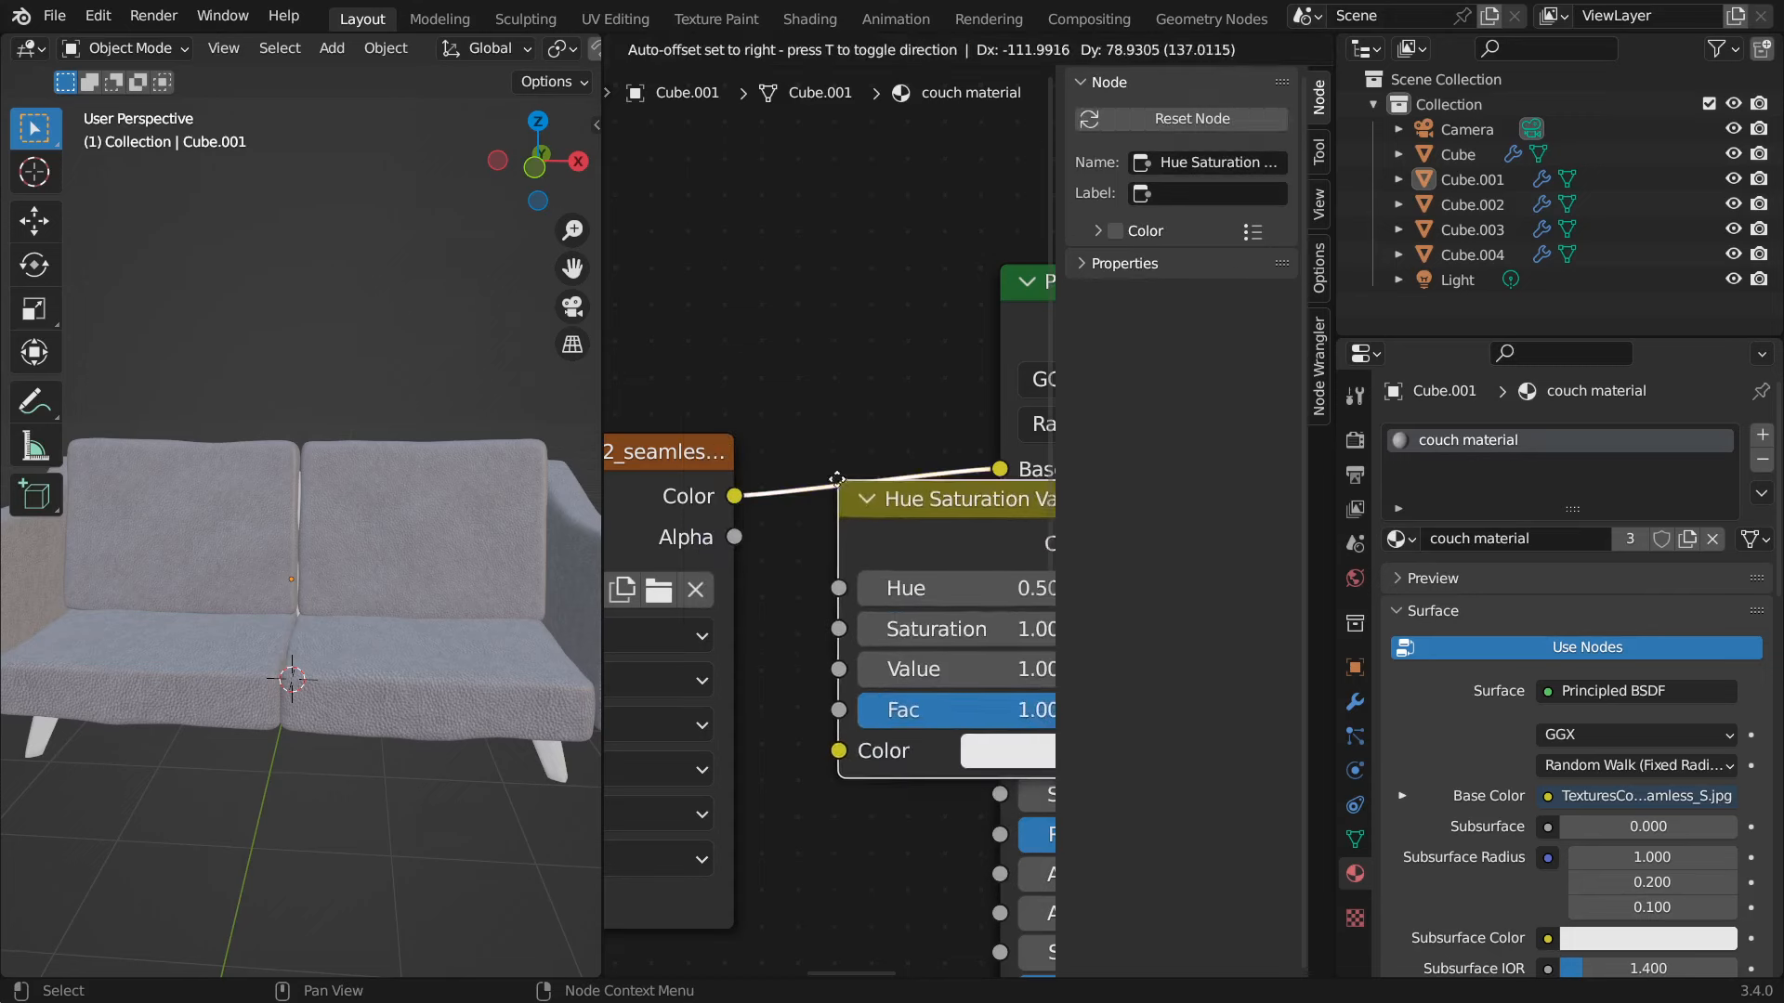
pyautogui.click(789, 467)
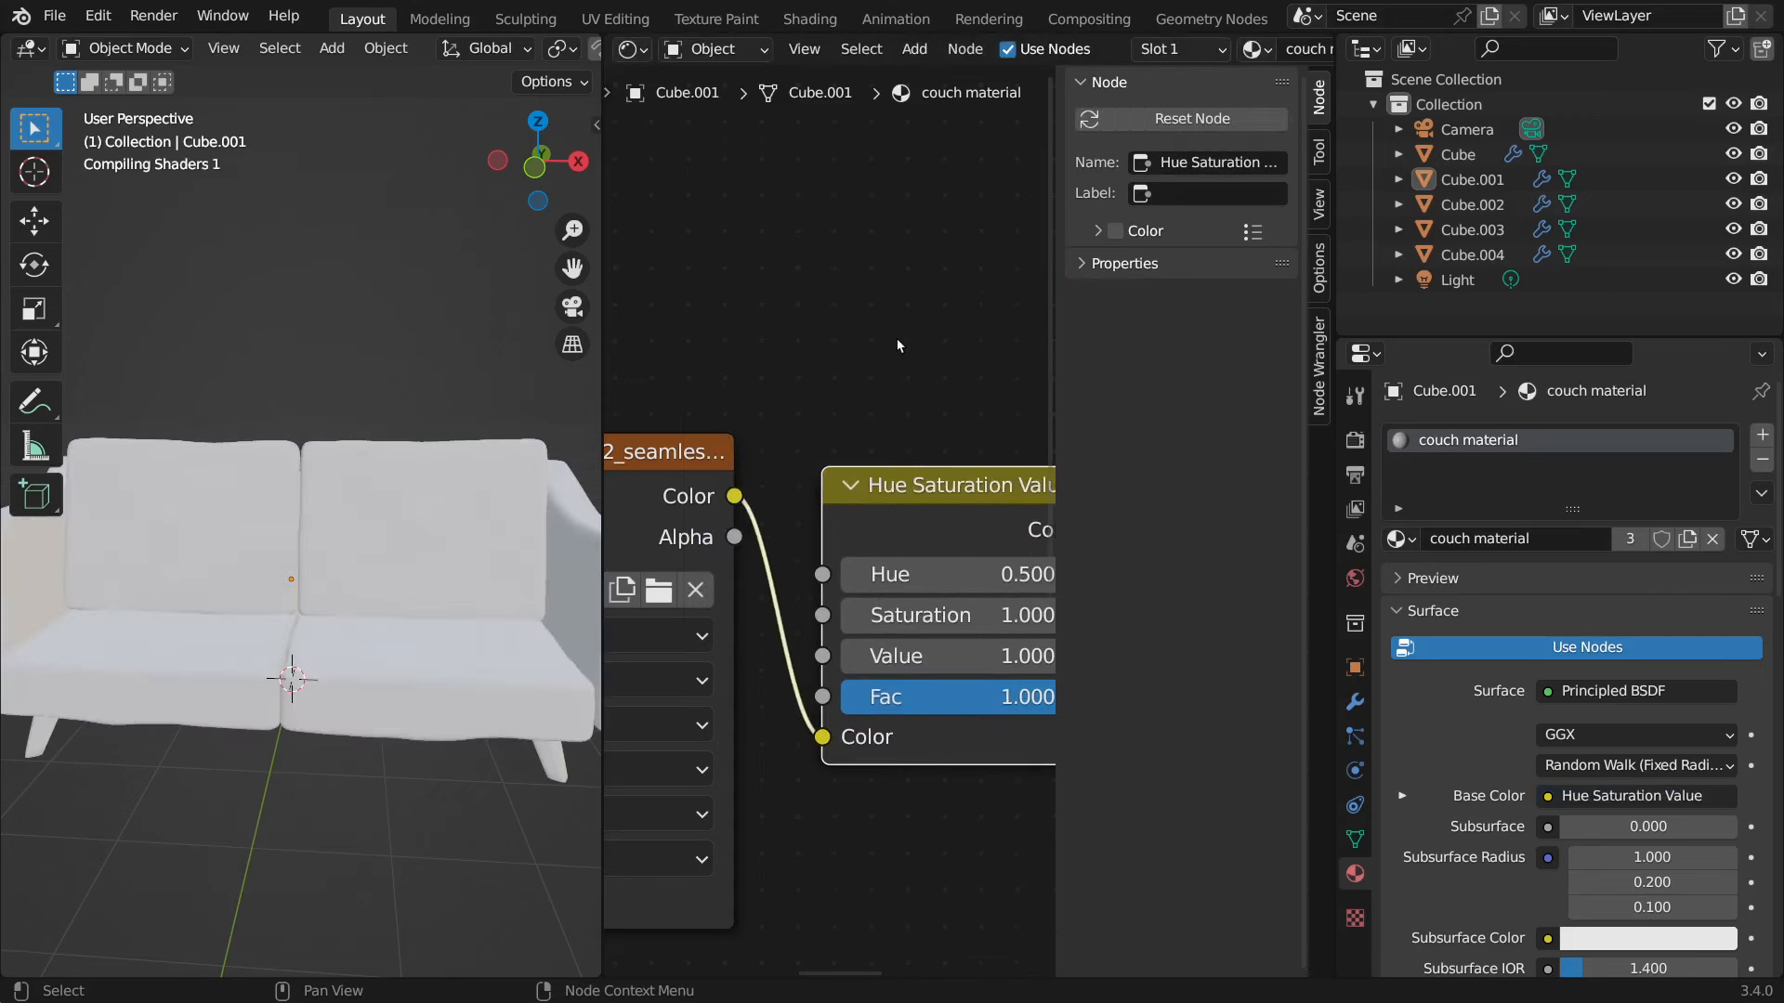
pyautogui.moveTo(1073, 388); pyautogui.dragTo(913, 356, button='middle')
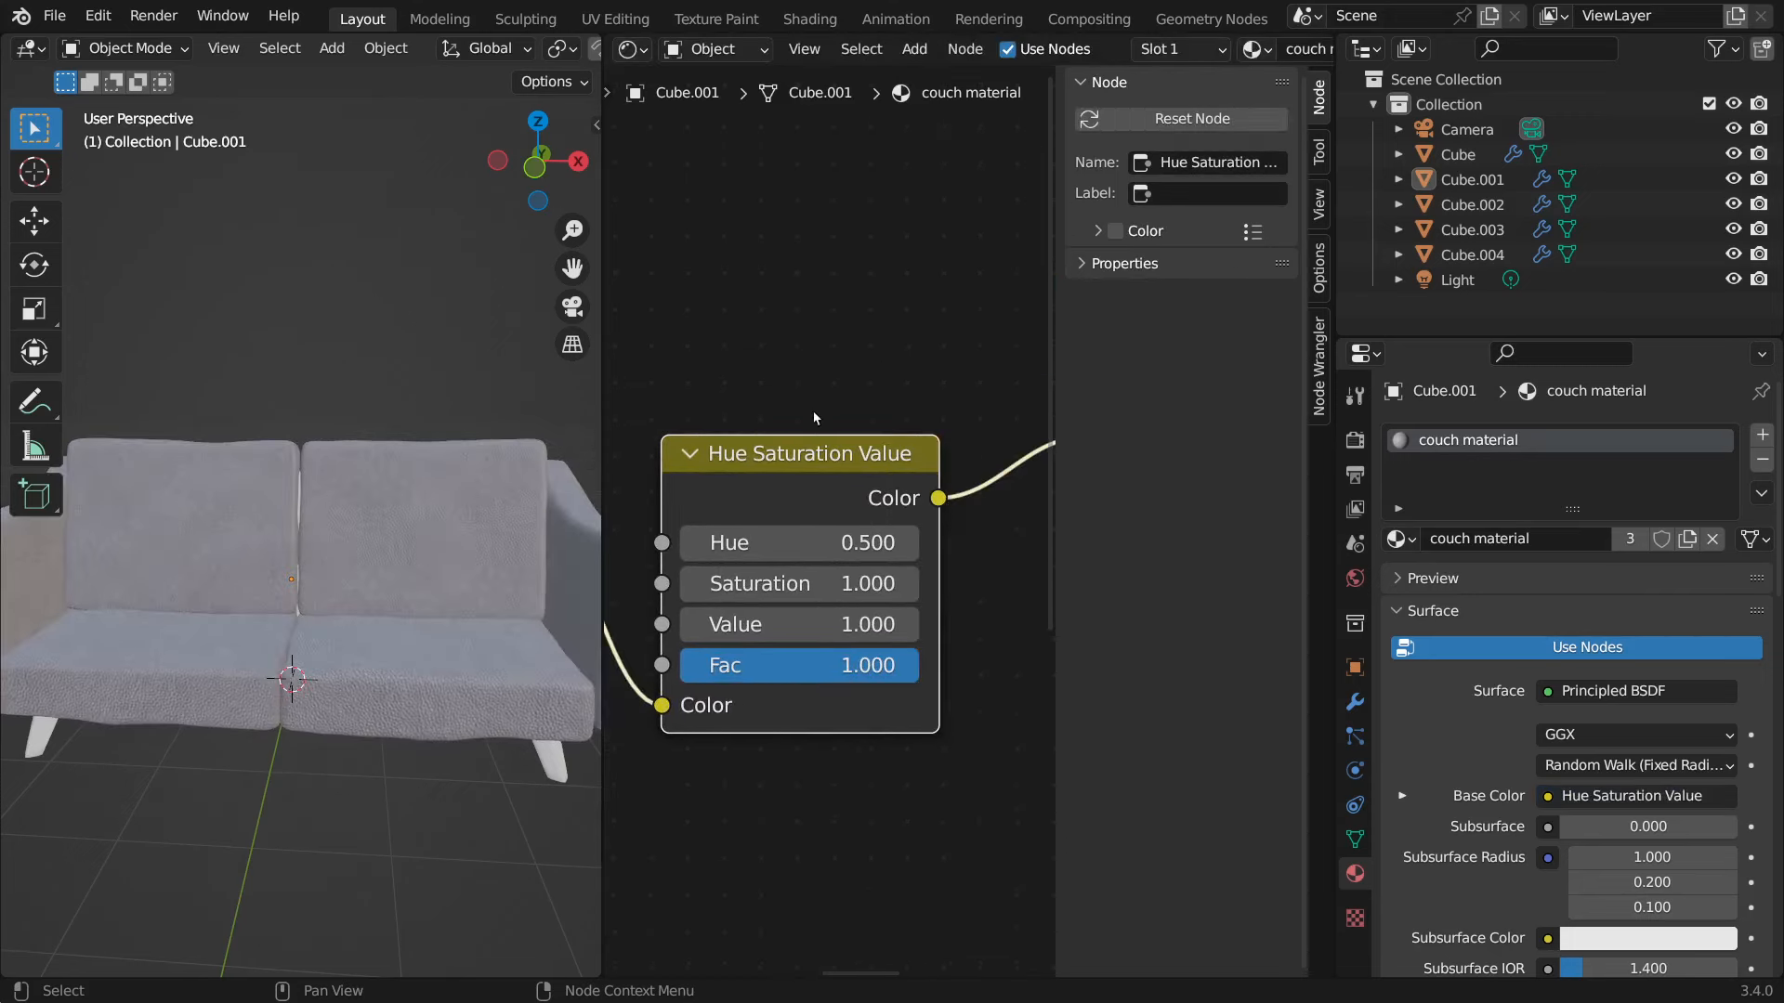
pyautogui.moveTo(815, 446); pyautogui.dragTo(855, 437)
pyautogui.scroll(-3, 764, 423)
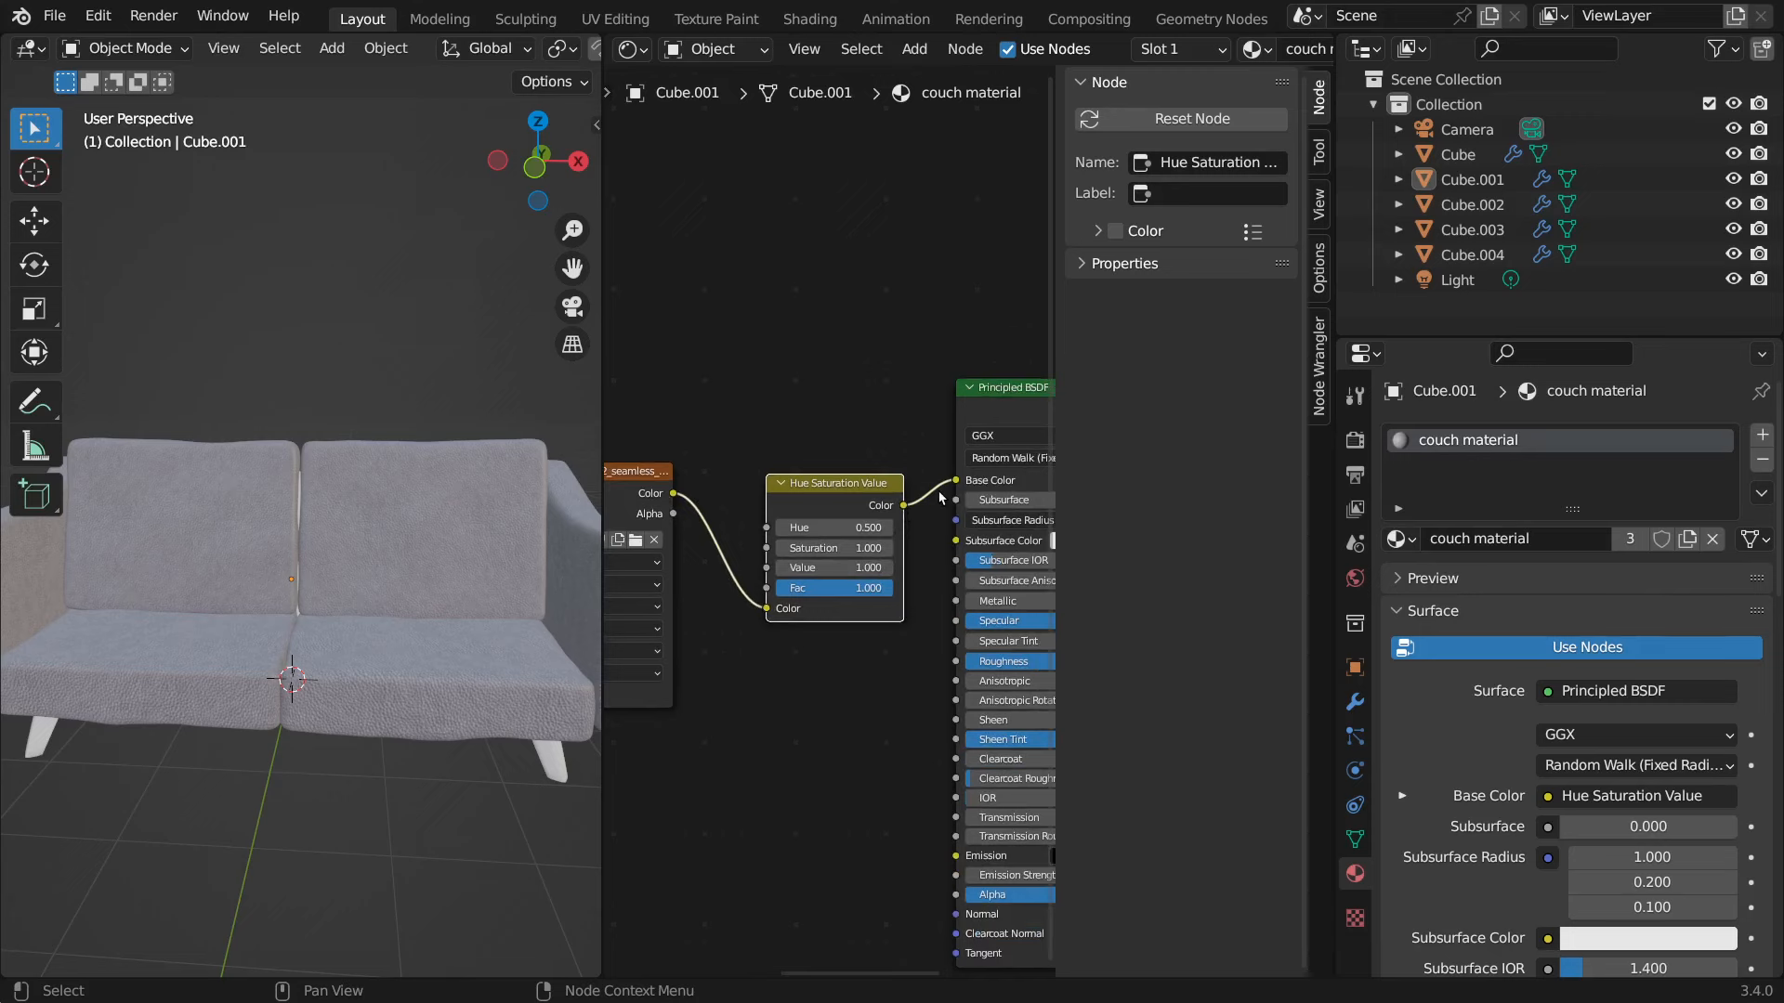
# - Set the Hue Saturation Value node's saturation to 0 and its value to 0.3 to darken the leather
pyautogui.scroll(4, 878, 397)
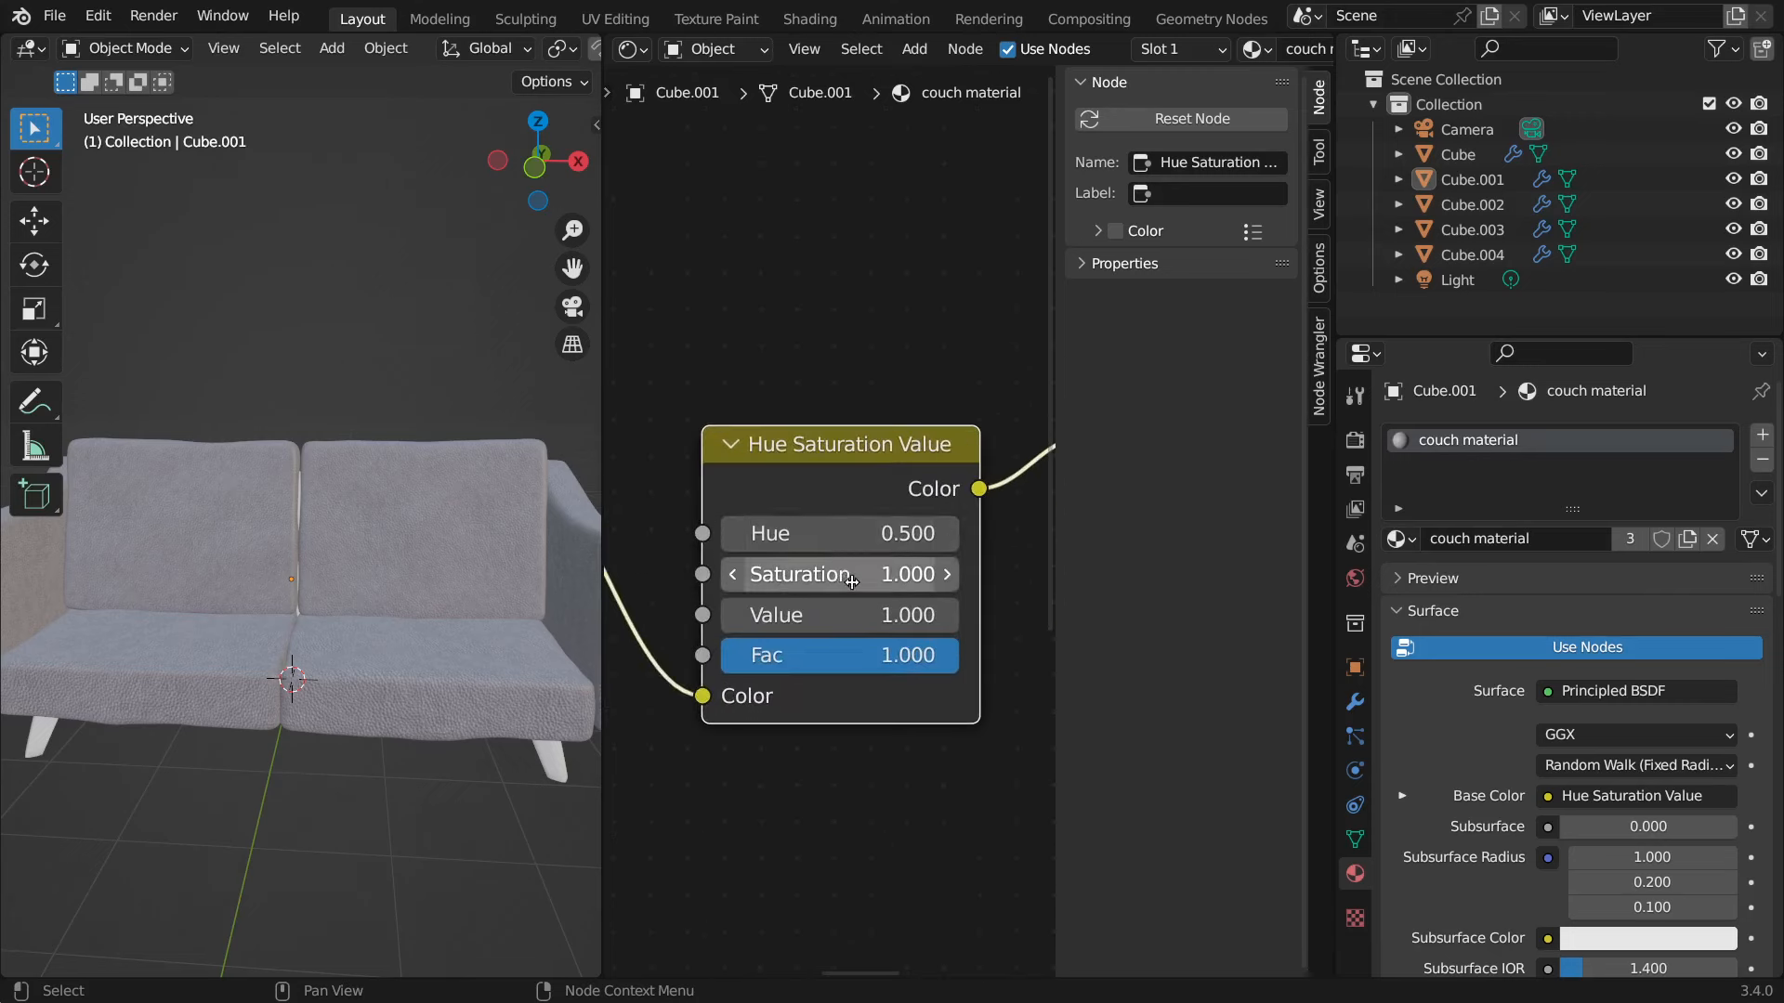
pyautogui.moveTo(874, 575); pyautogui.dragTo(859, 576)
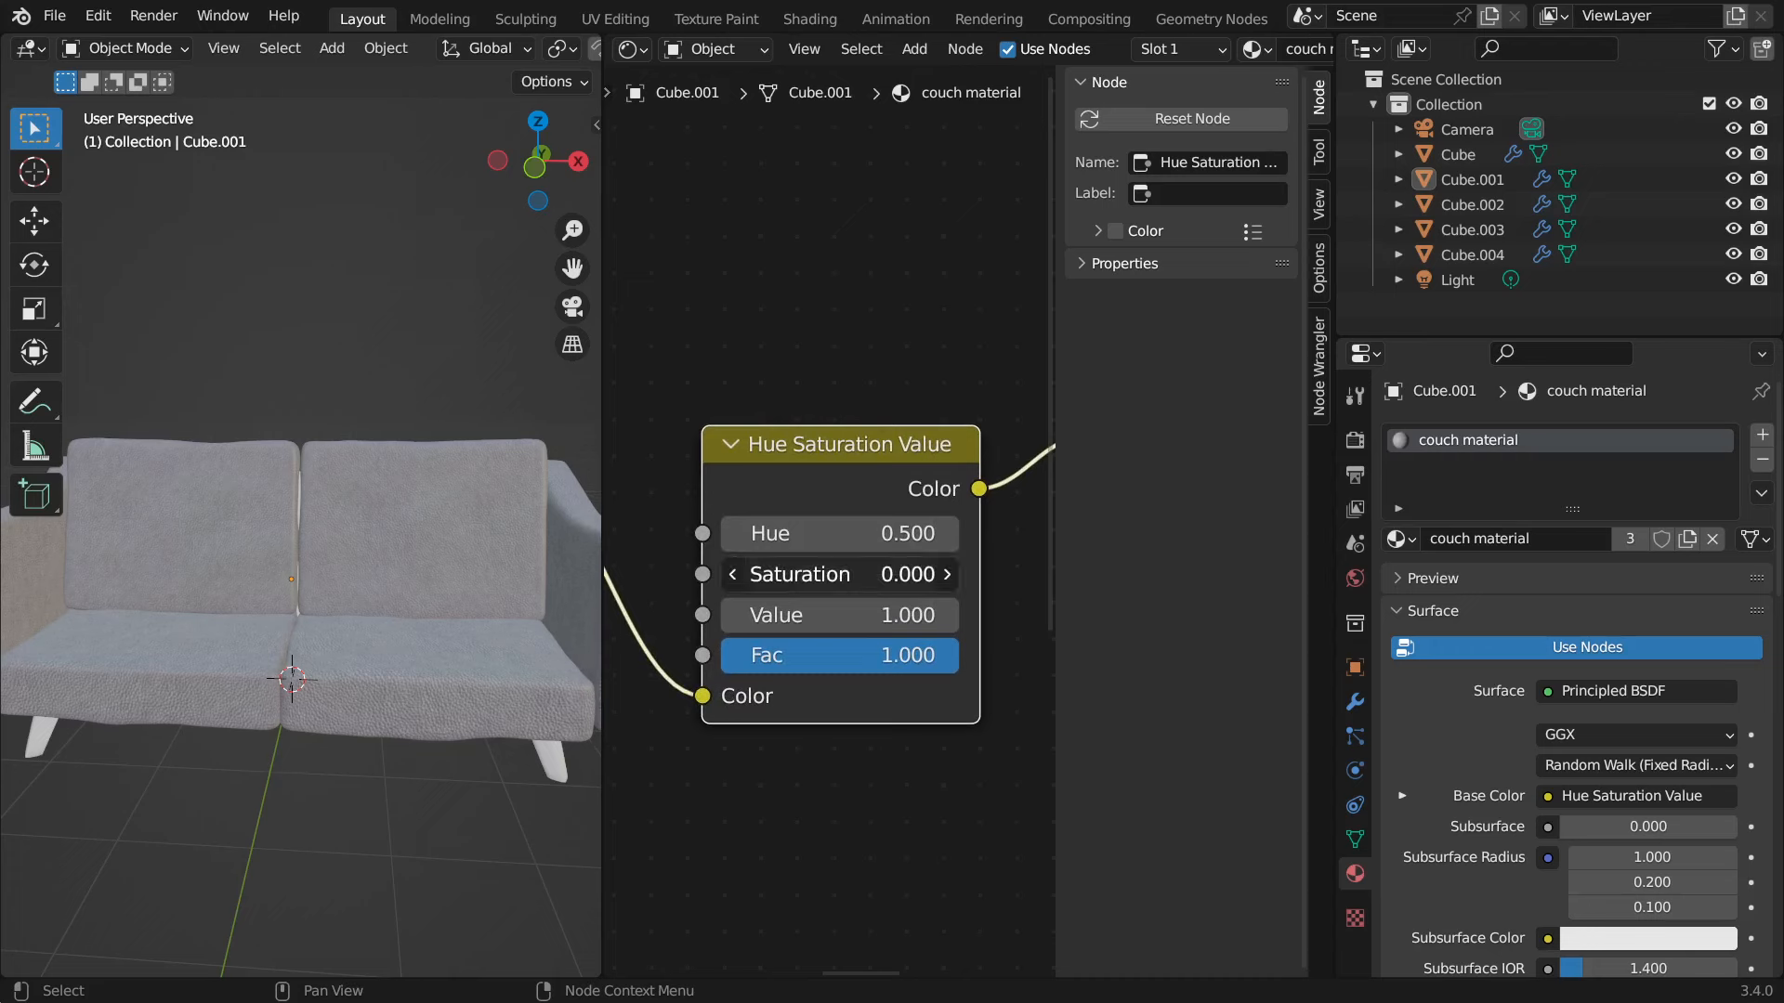
pyautogui.moveTo(860, 576); pyautogui.dragTo(920, 576)
pyautogui.moveTo(920, 576); pyautogui.dragTo(857, 576)
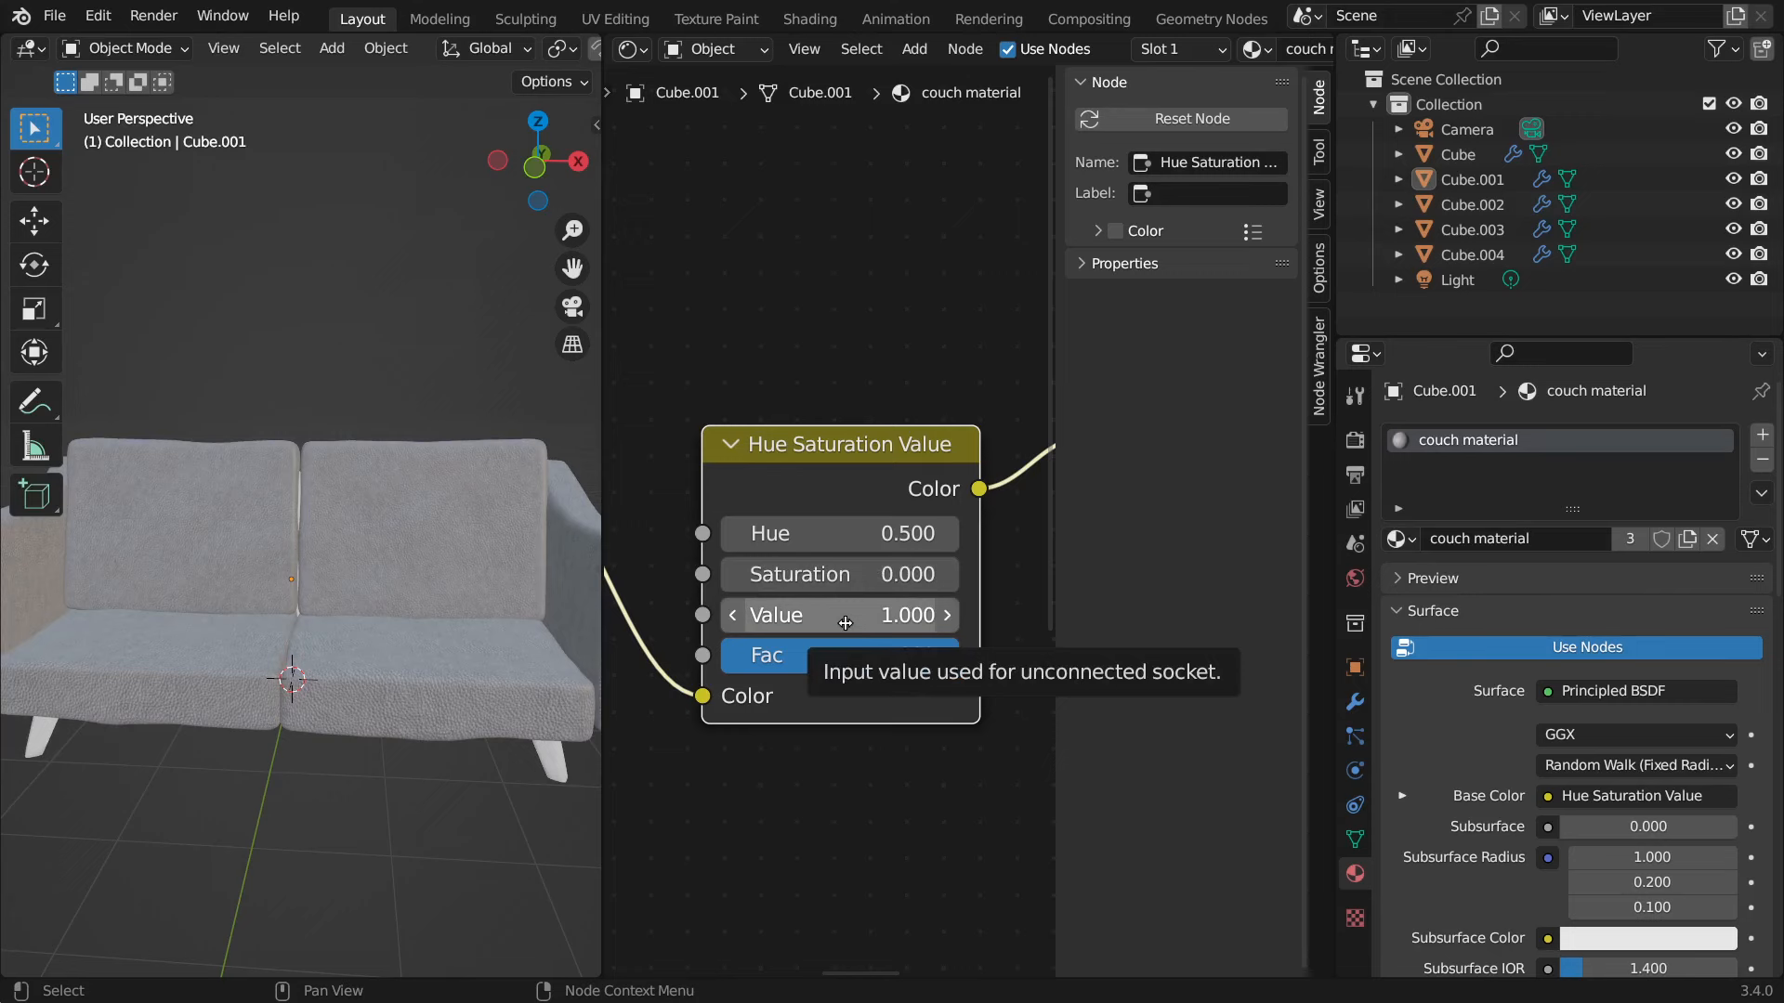
pyautogui.moveTo(845, 623); pyautogui.dragTo(817, 574)
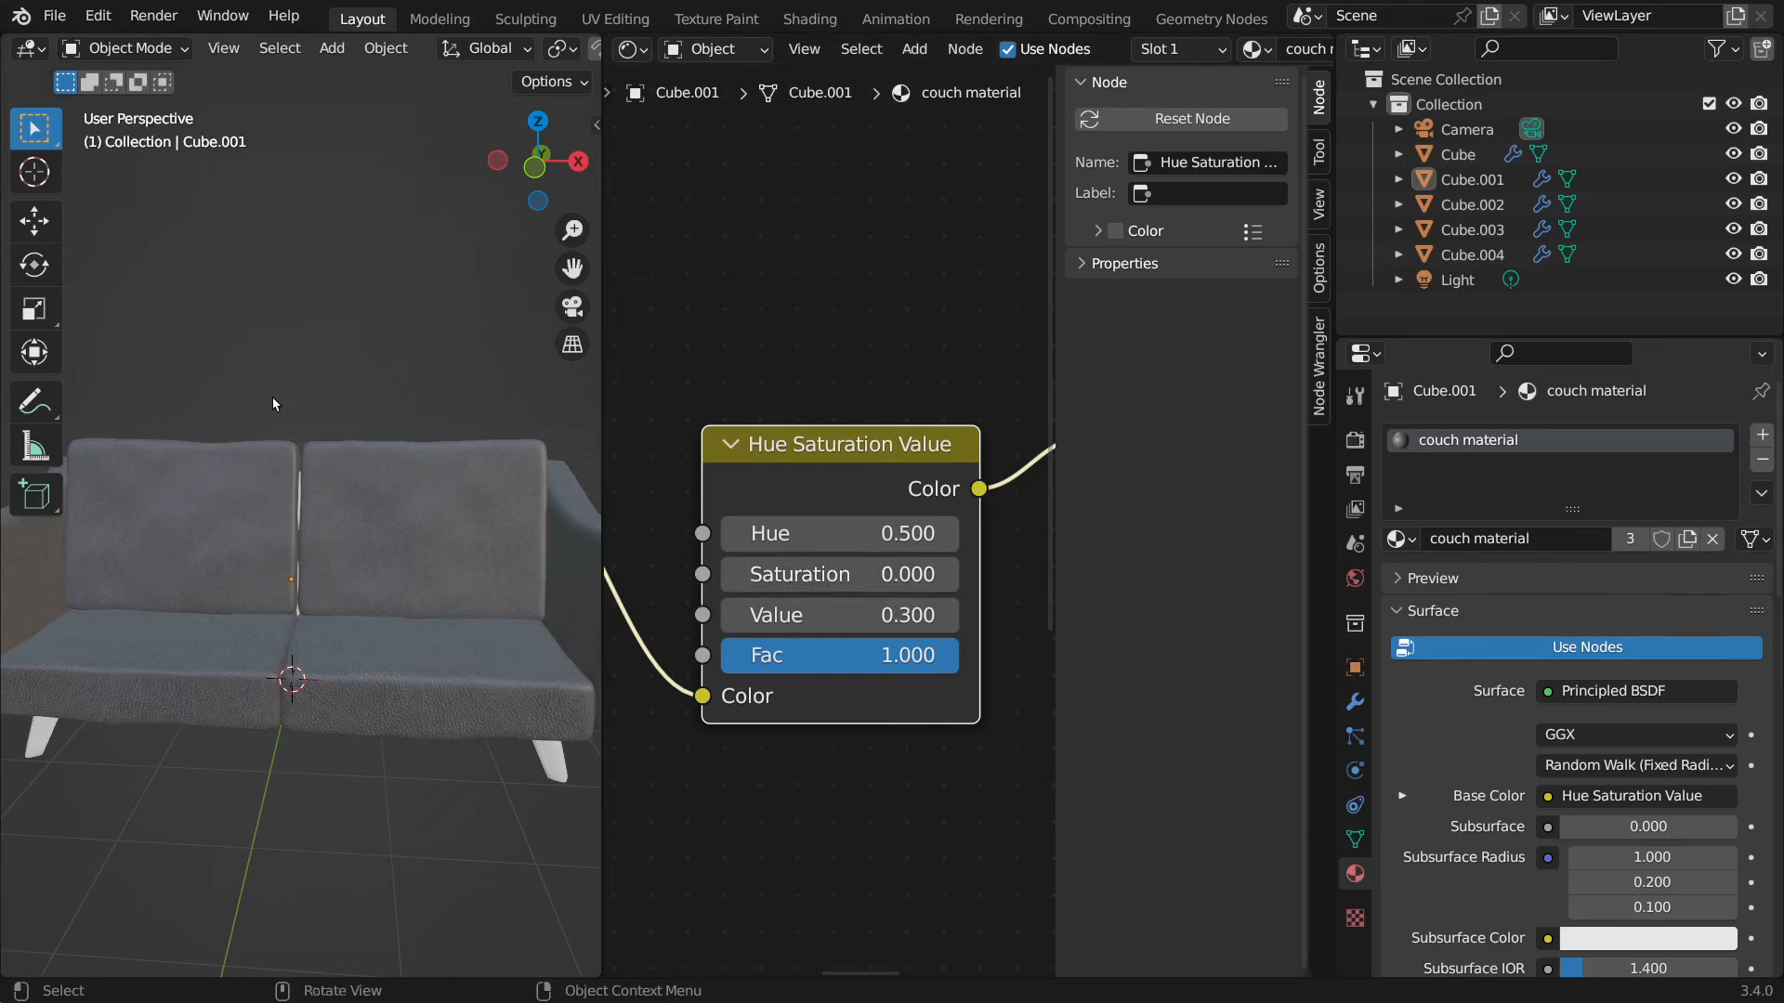
# - Try extreme hue settings on the Hue Saturation Value node, and restore the hue to 0.5
pyautogui.moveTo(272, 397)
pyautogui.mouseDown(button='middle')
pyautogui.moveTo(507, 389)
pyautogui.moveTo(282, 375)
pyautogui.moveTo(184, 400)
pyautogui.moveTo(249, 407)
pyautogui.mouseUp(button='middle')
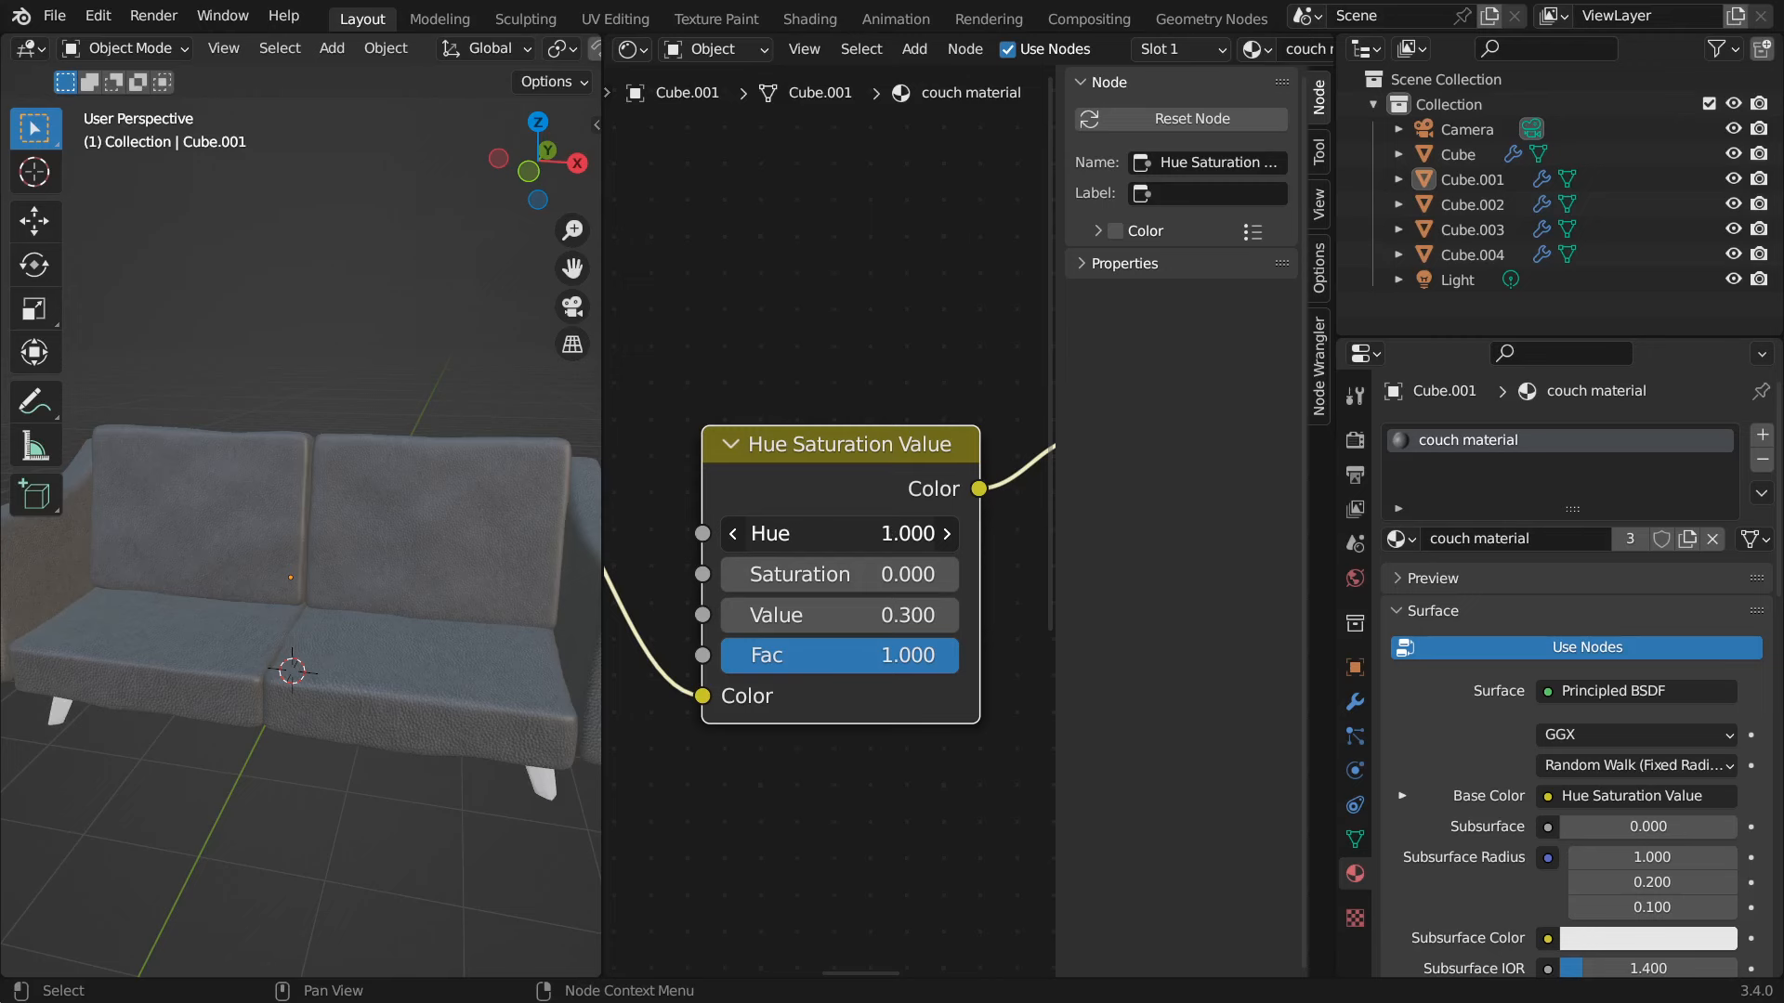
pyautogui.moveTo(870, 528); pyautogui.dragTo(734, 527)
pyautogui.click(870, 527)
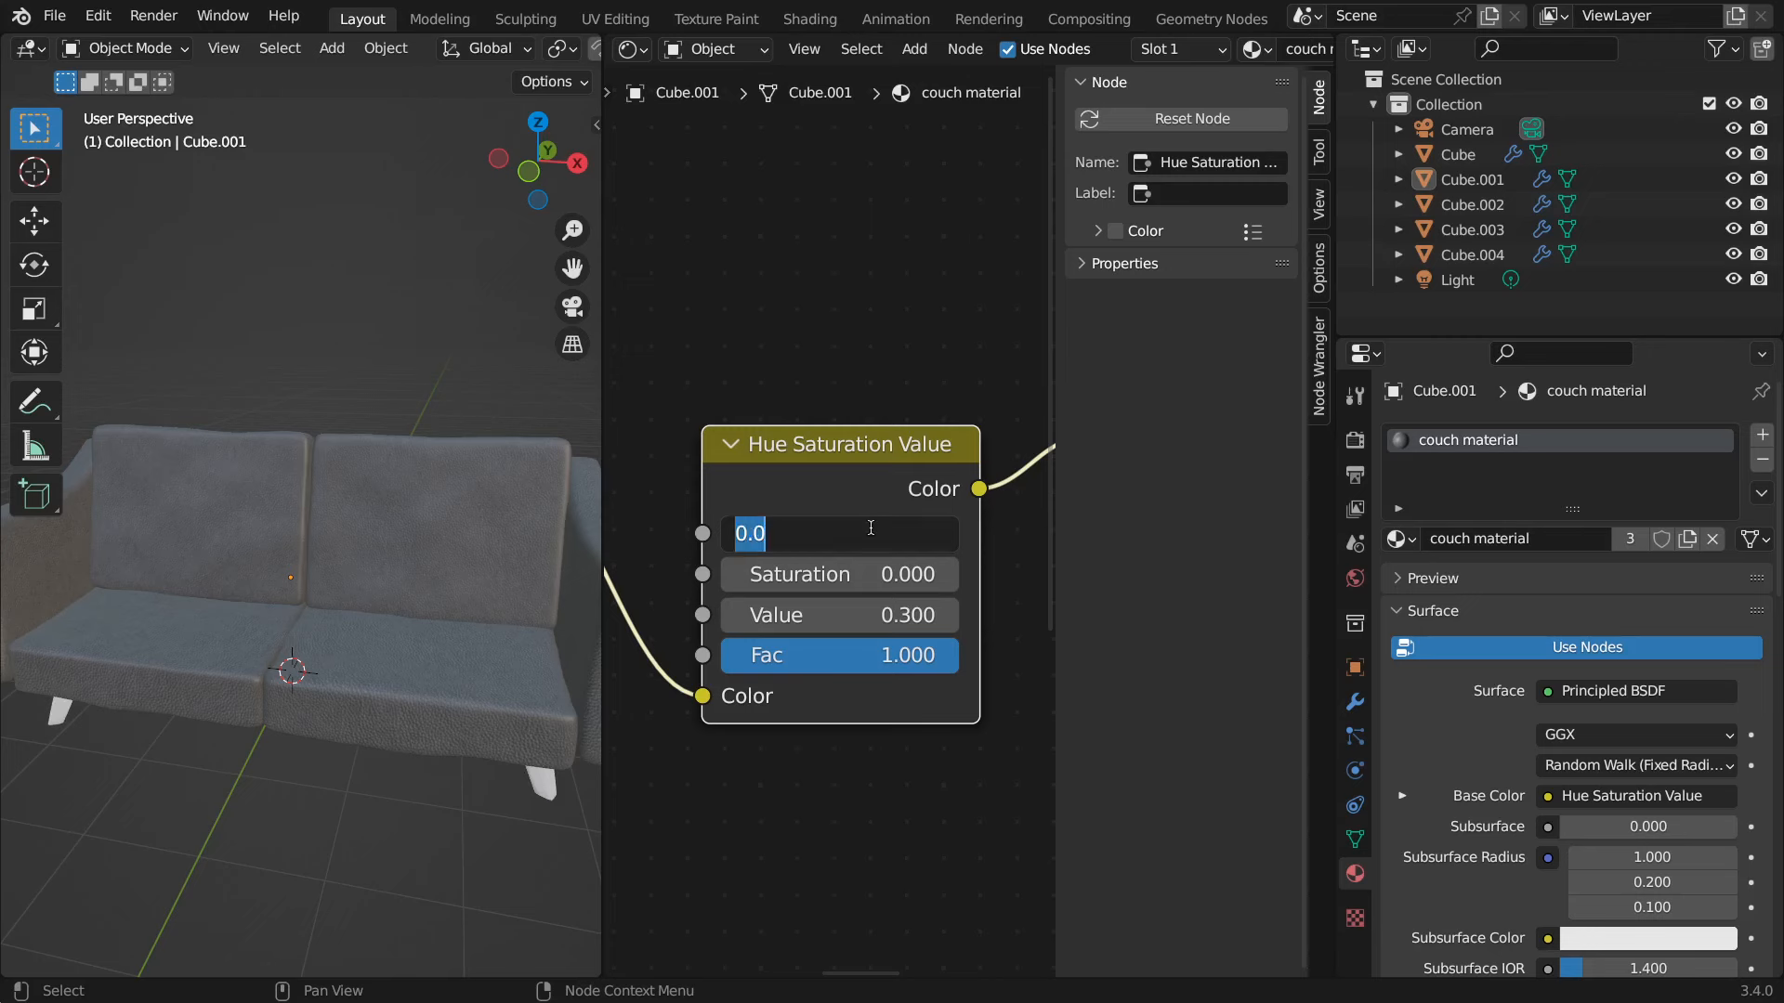
pyautogui.write('0.5')
pyautogui.press('Return')
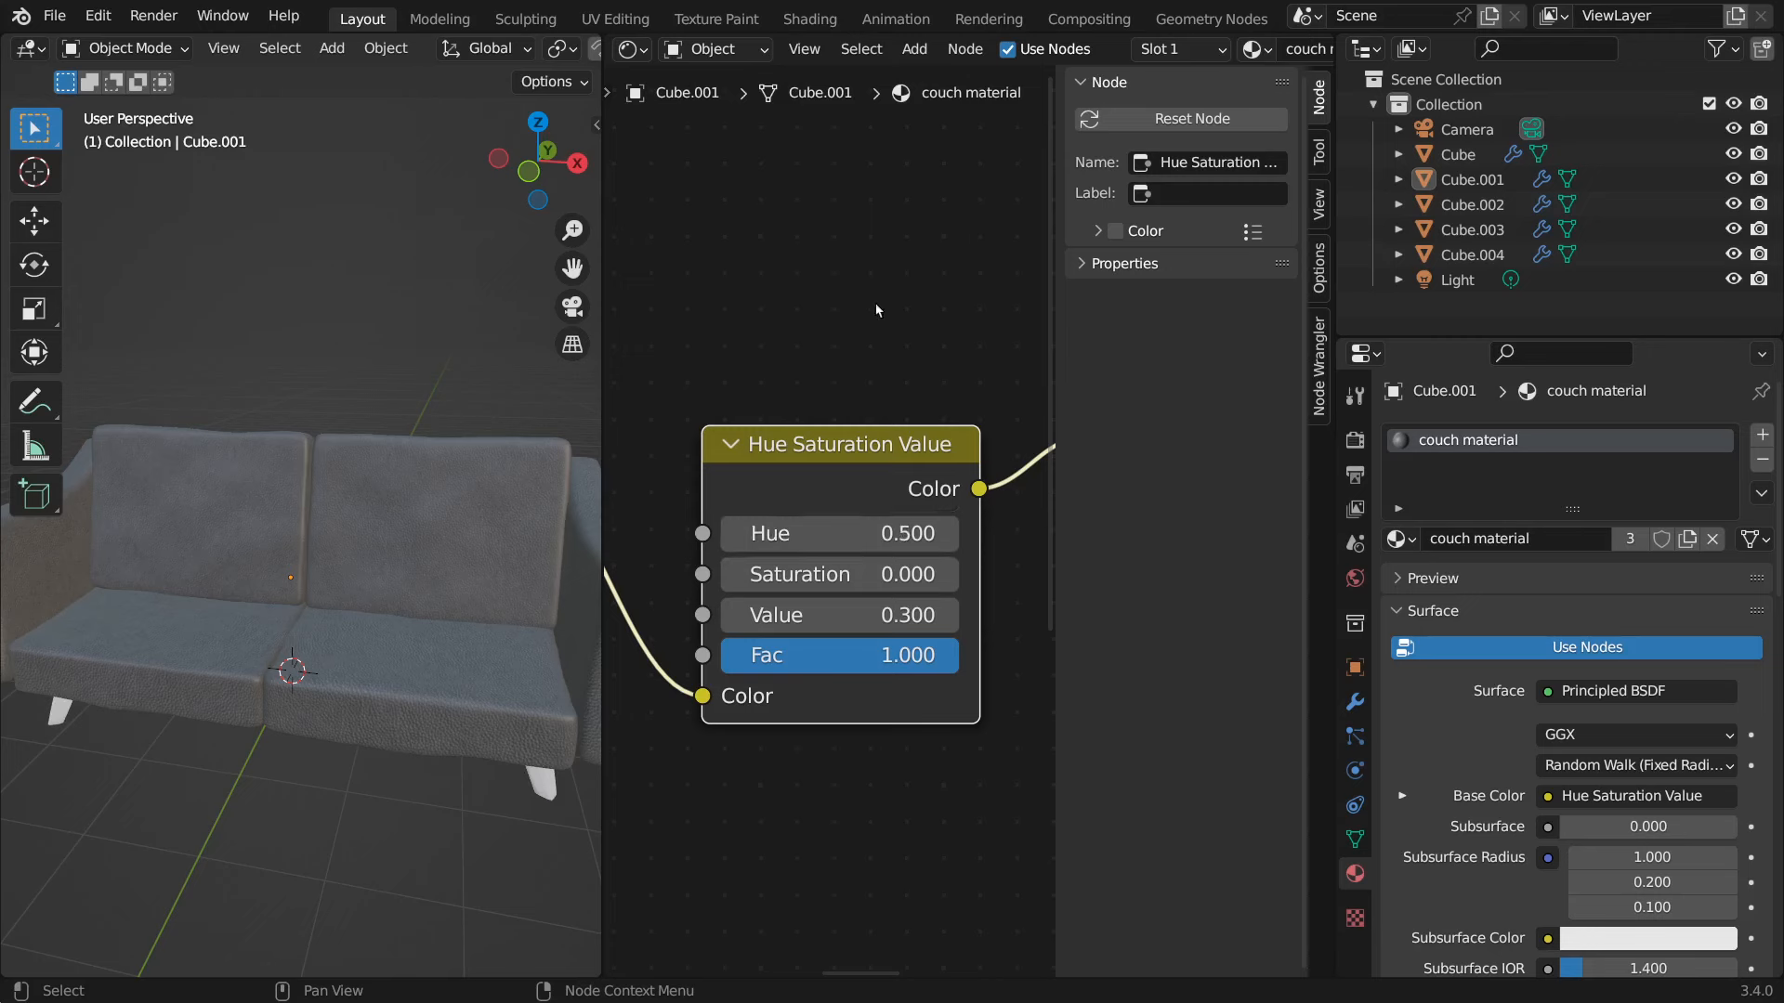
# - Examine the darkened leather grain on the cushions close up and the leather image texture node
pyautogui.moveTo(325, 468); pyautogui.dragTo(317, 433, button='middle')
pyautogui.scroll(10, 318, 440)
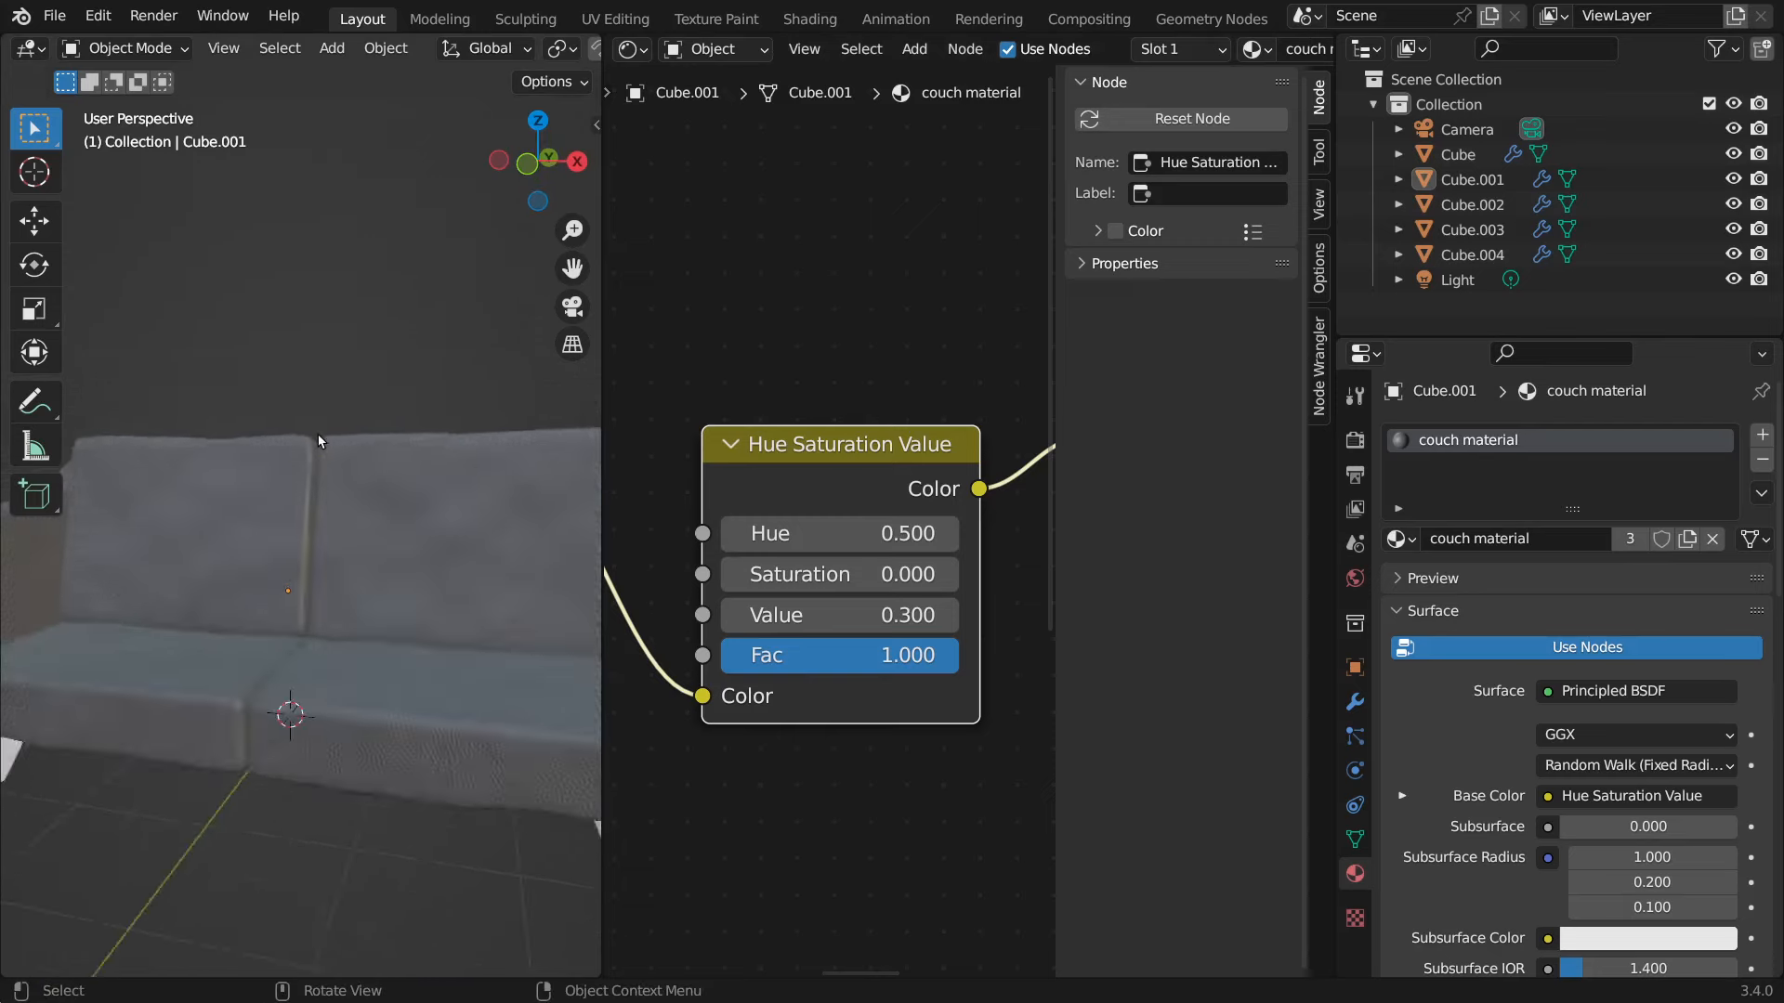
pyautogui.scroll(-8, 317, 441)
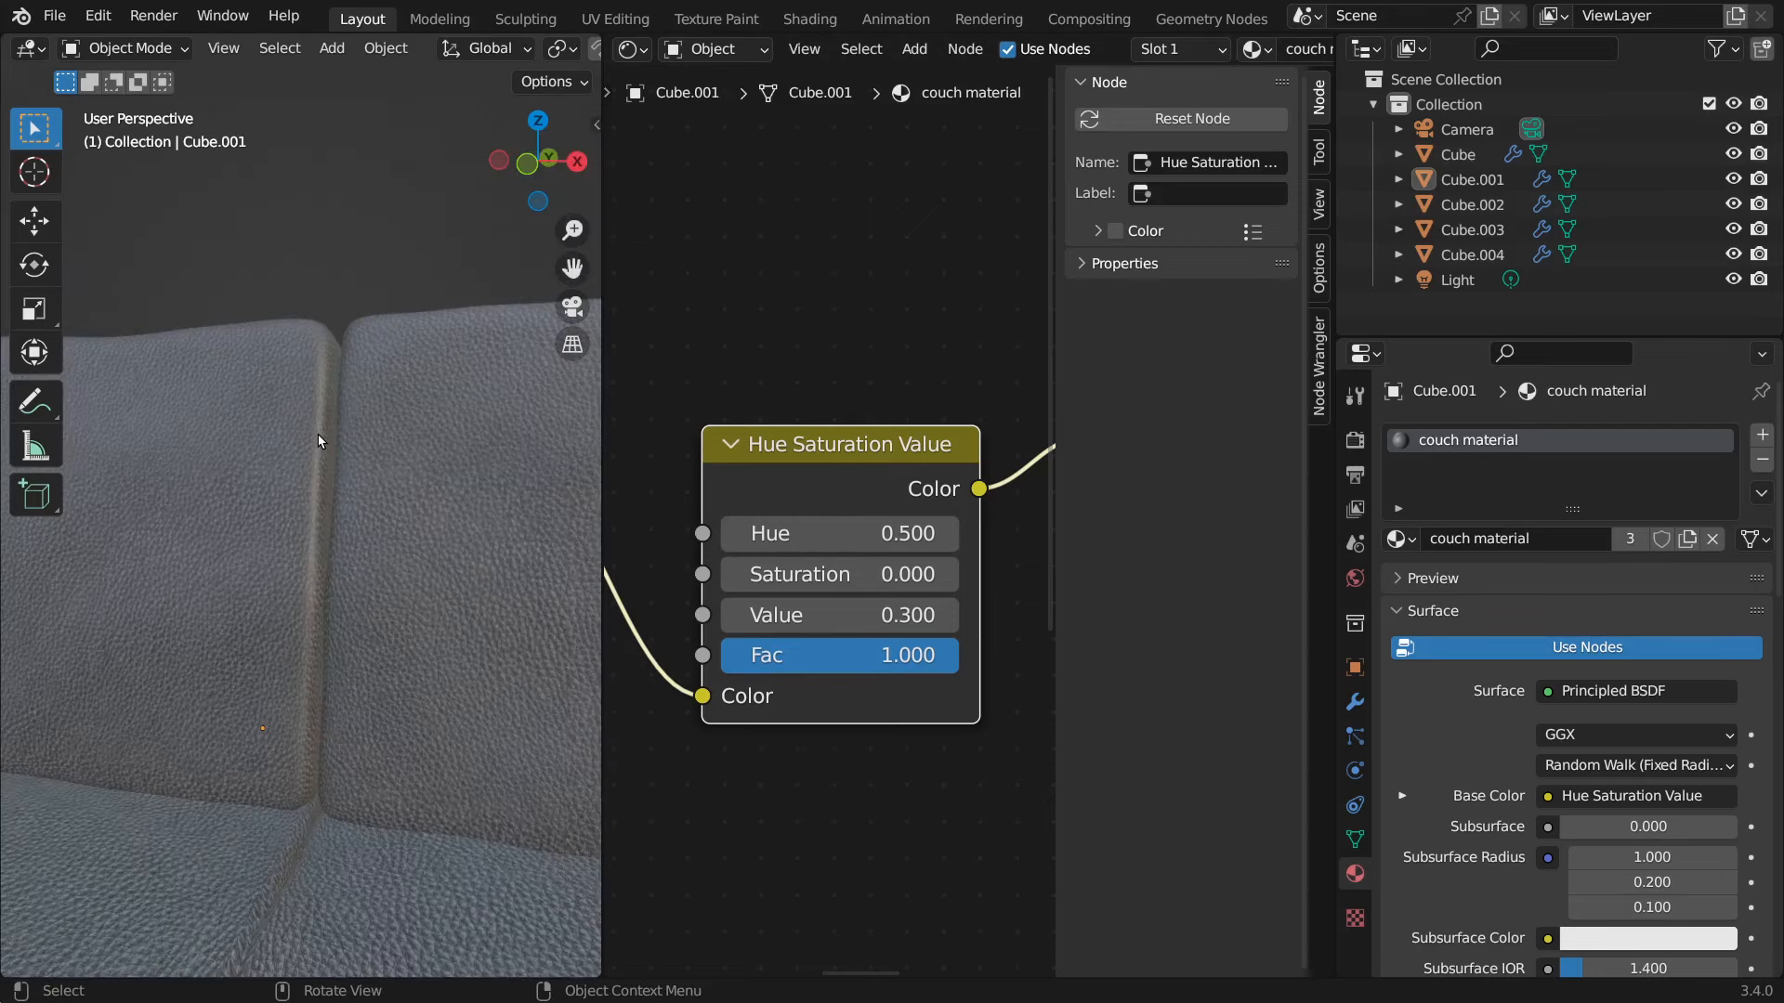
pyautogui.moveTo(318, 440); pyautogui.dragTo(351, 531, button='middle')
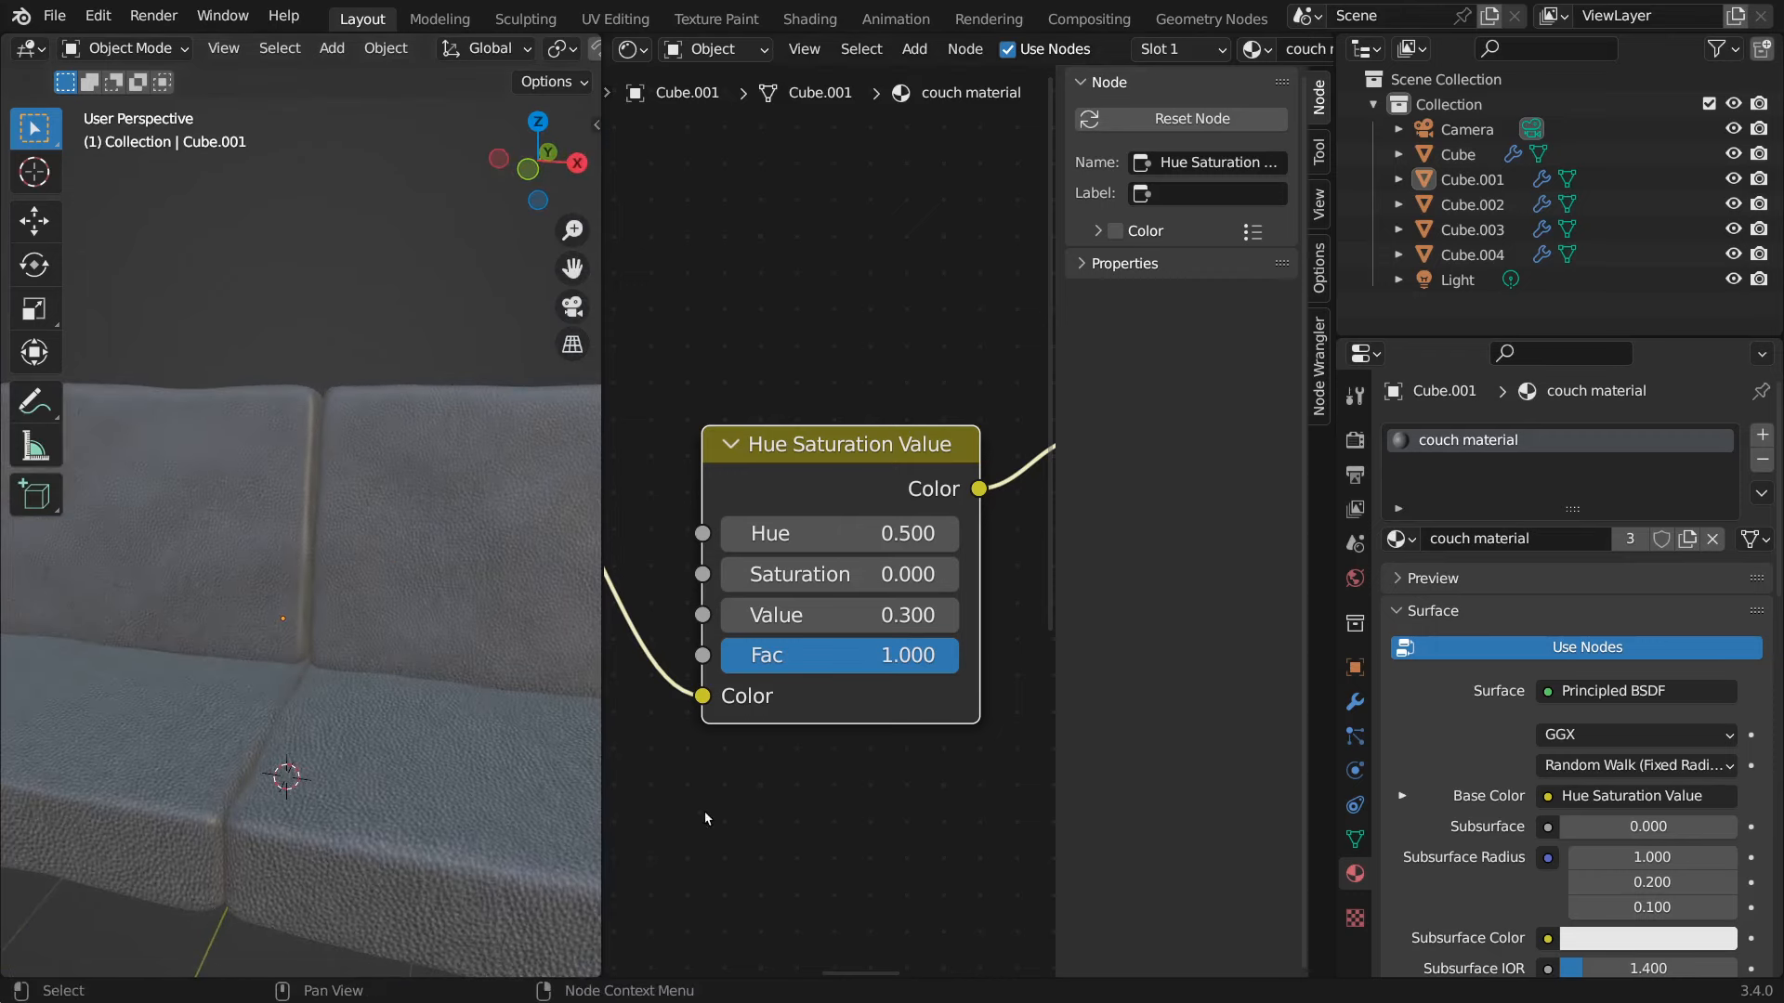
pyautogui.moveTo(799, 839); pyautogui.dragTo(904, 767, button='middle')
pyautogui.scroll(-2, 707, 802)
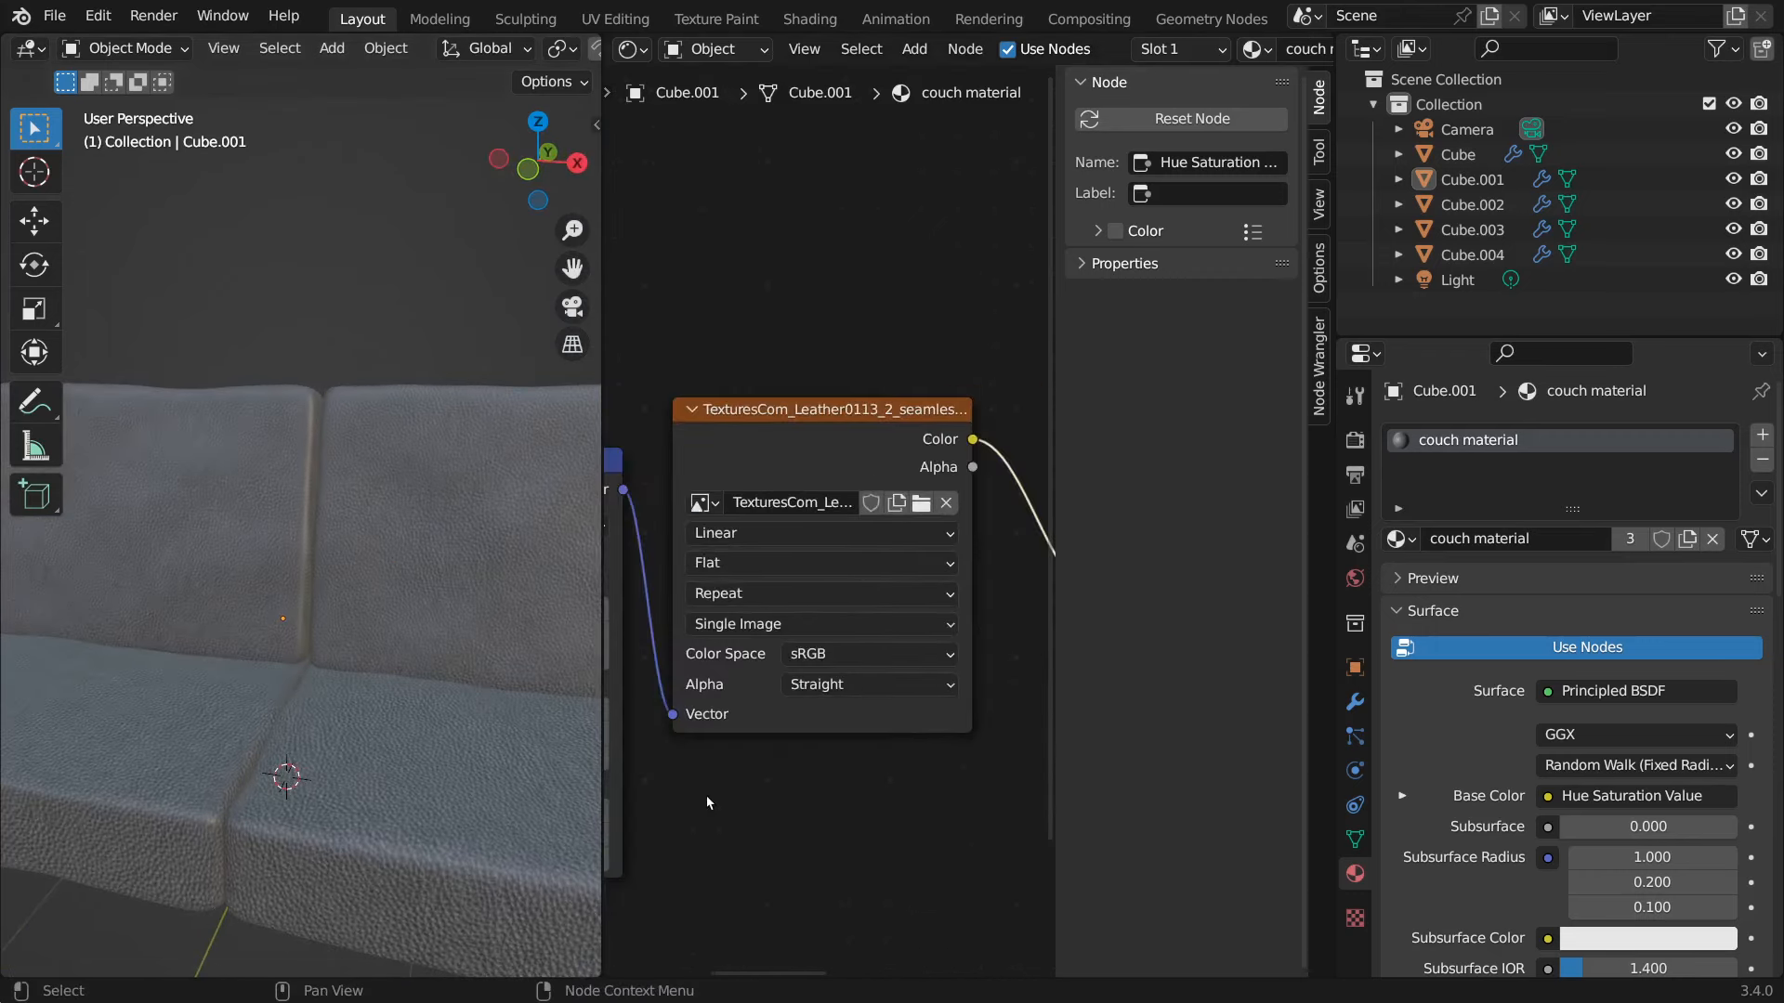
# - Set the leather texture's Mapping scale to 8 on X, Y and Z for a finer grain
pyautogui.moveTo(708, 812); pyautogui.dragTo(1048, 738, button='middle')
pyautogui.click(922, 732)
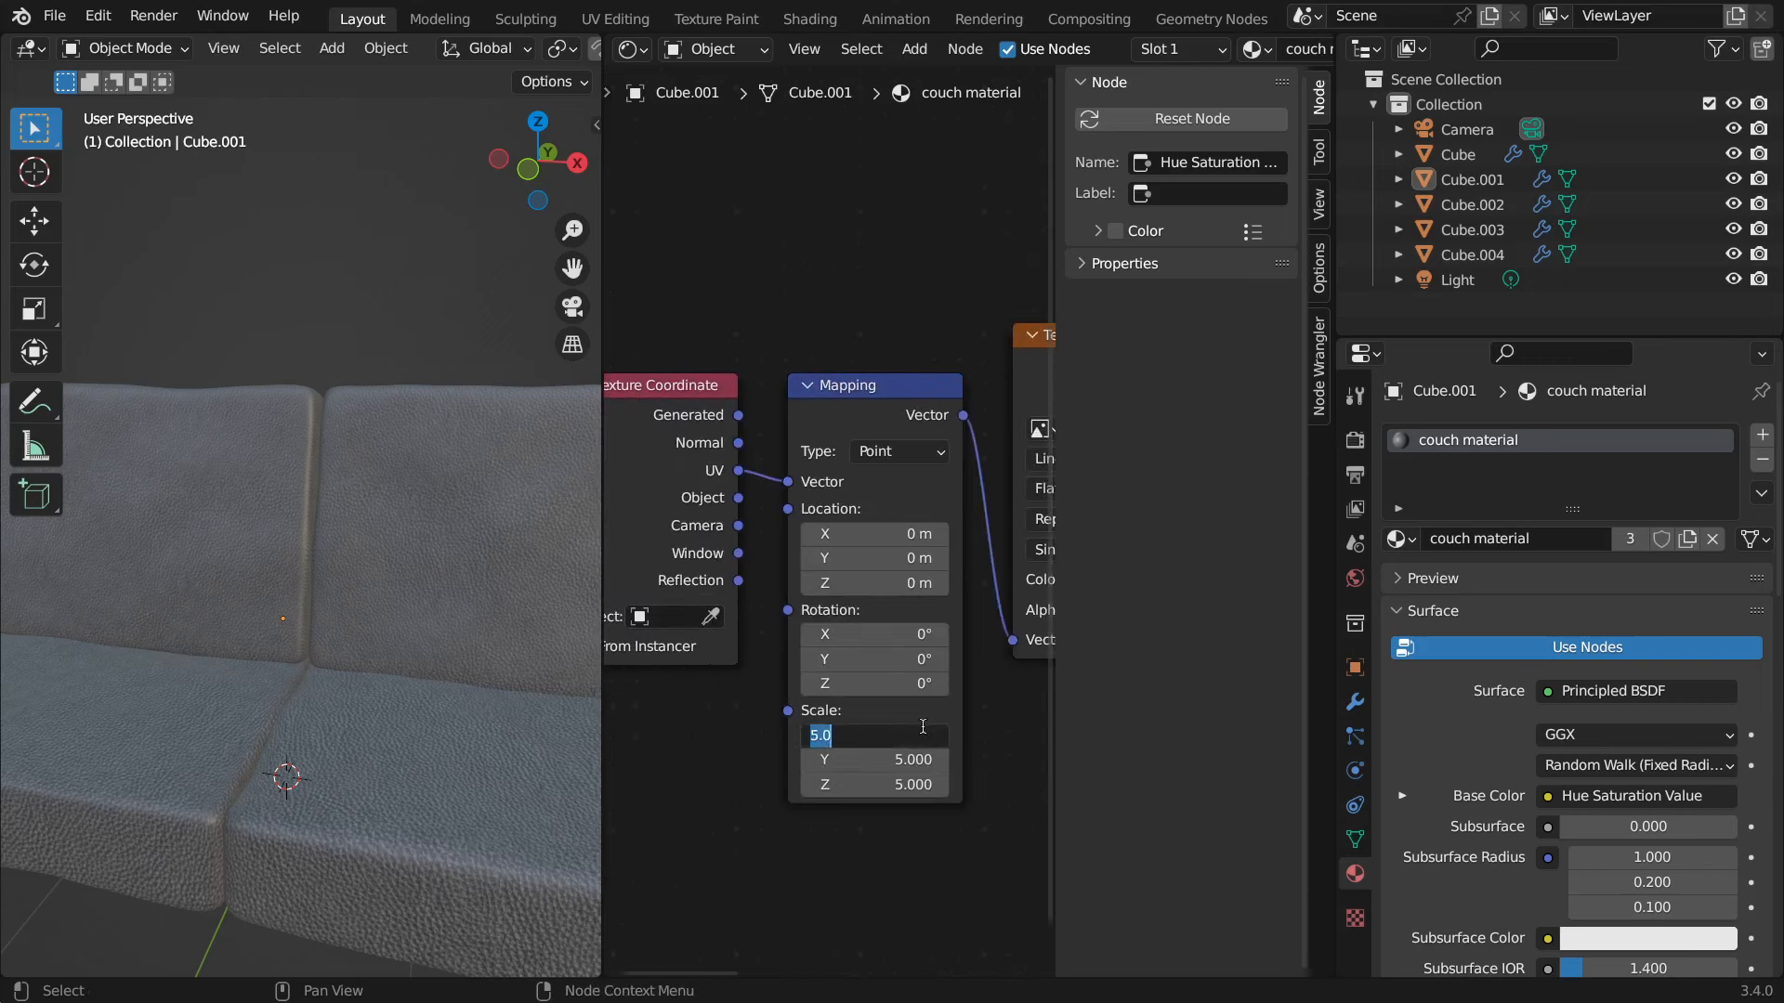
pyautogui.write('8')
pyautogui.press('Return')
pyautogui.click(909, 760)
pyautogui.write('8')
pyautogui.click(908, 785)
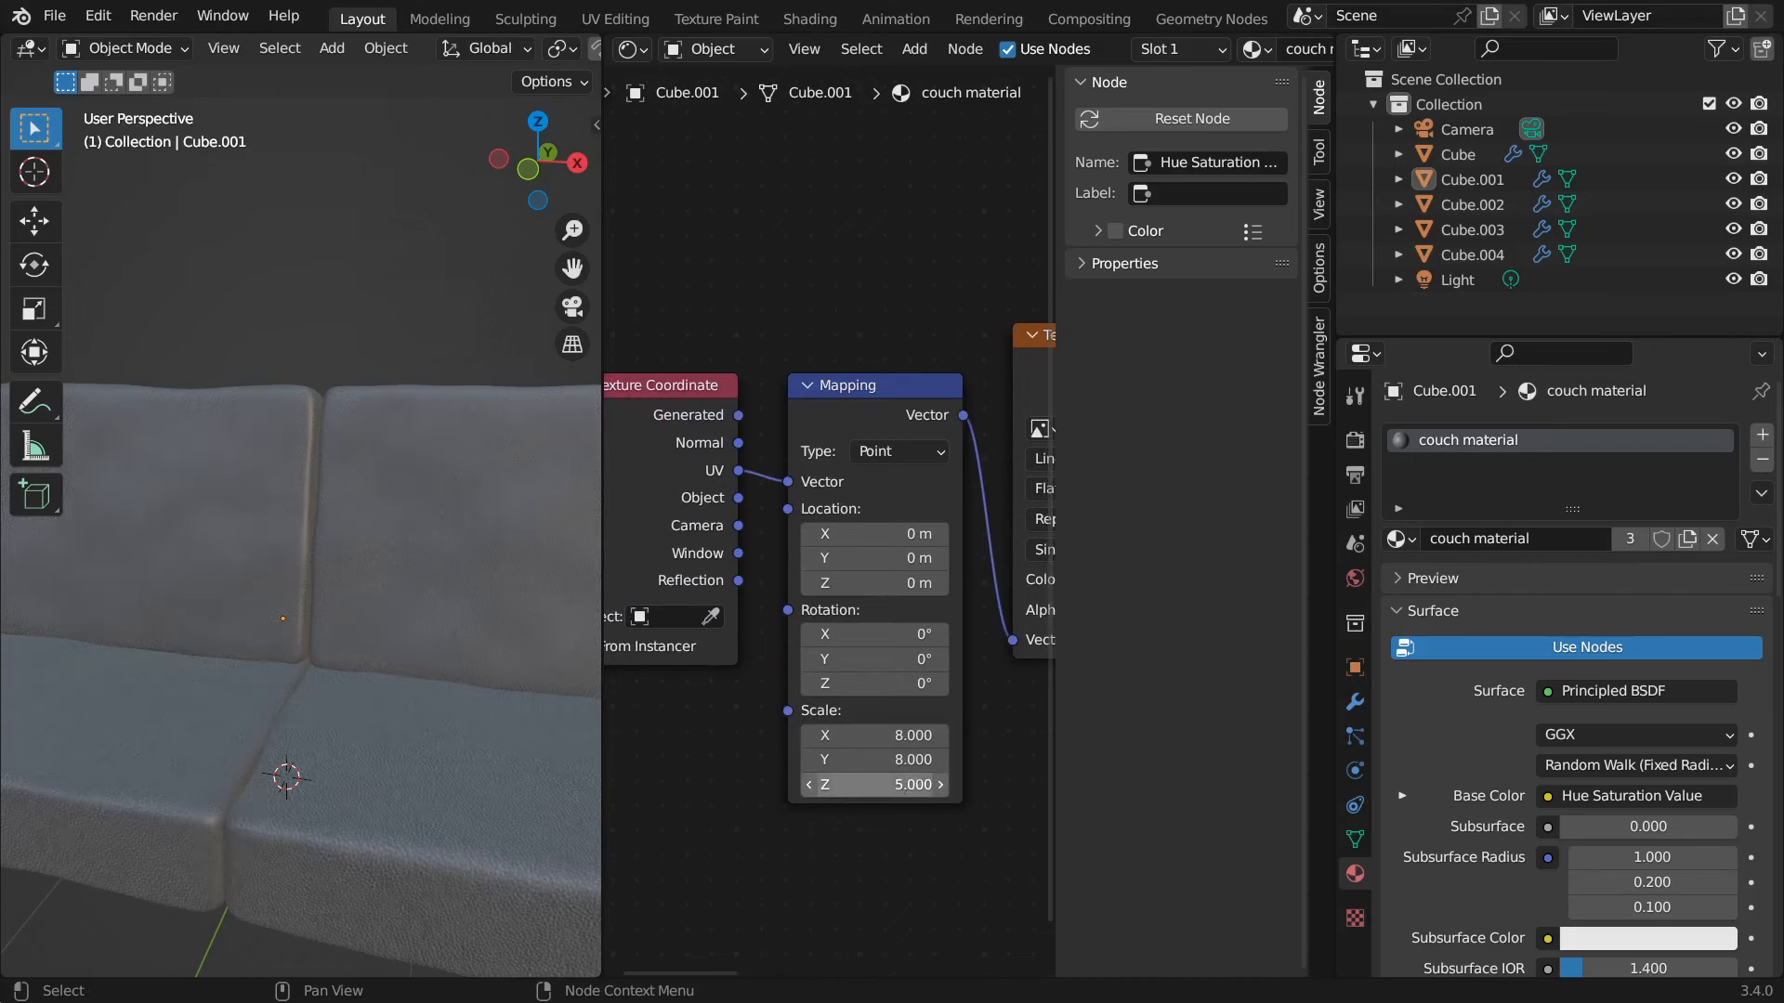
pyautogui.write('8')
pyautogui.press('Return')
# - Check the finer grain on the sofa and try values of 1.4 and 2 on the Hue Saturation Value node to lighten the leather
pyautogui.scroll(-5, 383, 680)
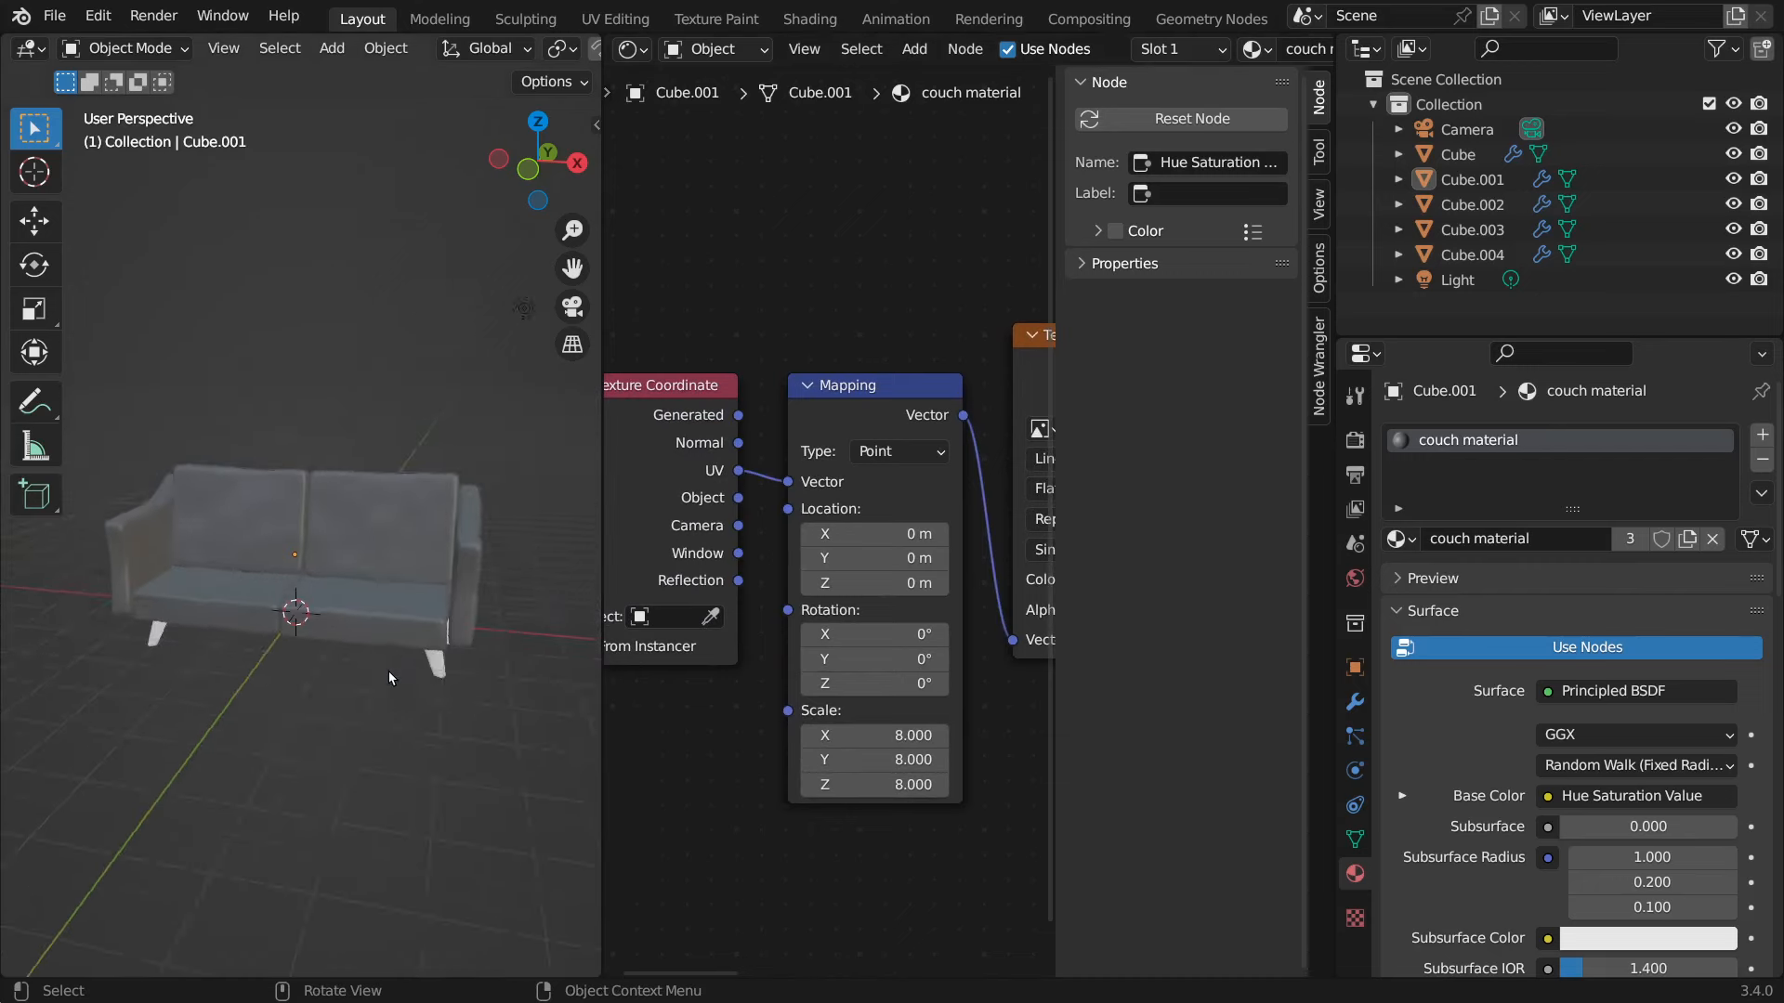
pyautogui.scroll(6, 389, 669)
pyautogui.moveTo(392, 667); pyautogui.dragTo(273, 645, button='middle')
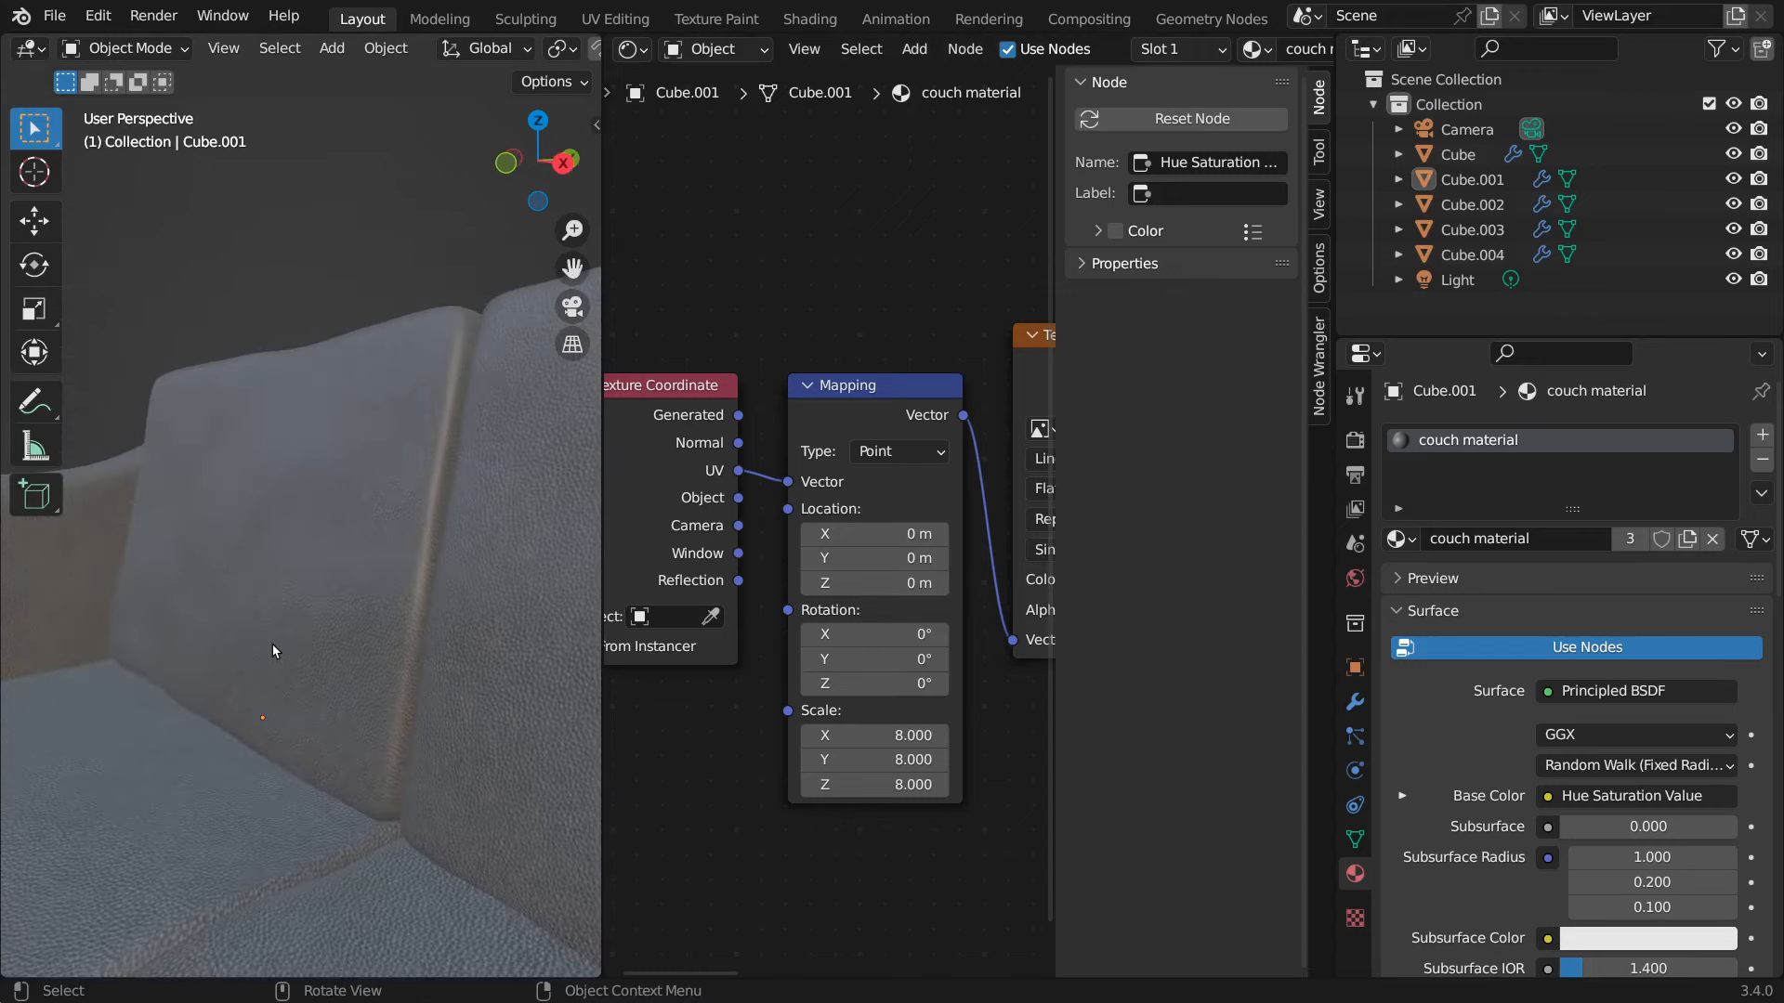
pyautogui.scroll(-6, 274, 645)
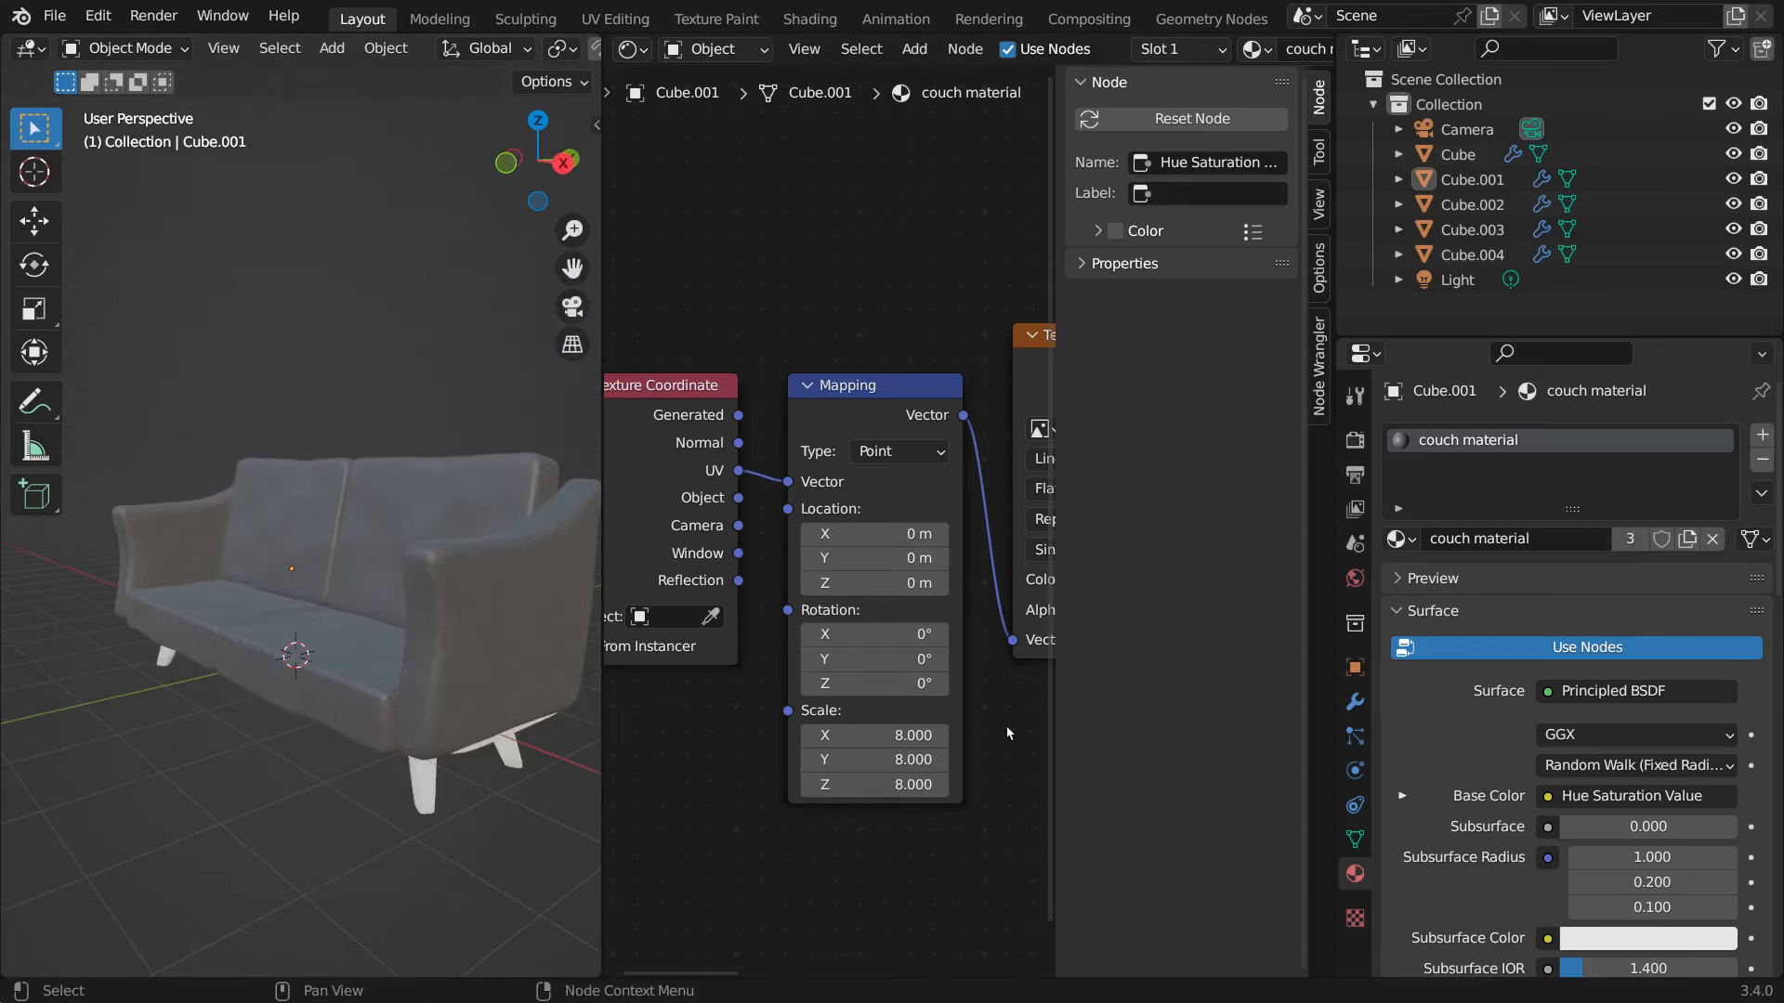
pyautogui.moveTo(1001, 731); pyautogui.dragTo(440, 713, button='middle')
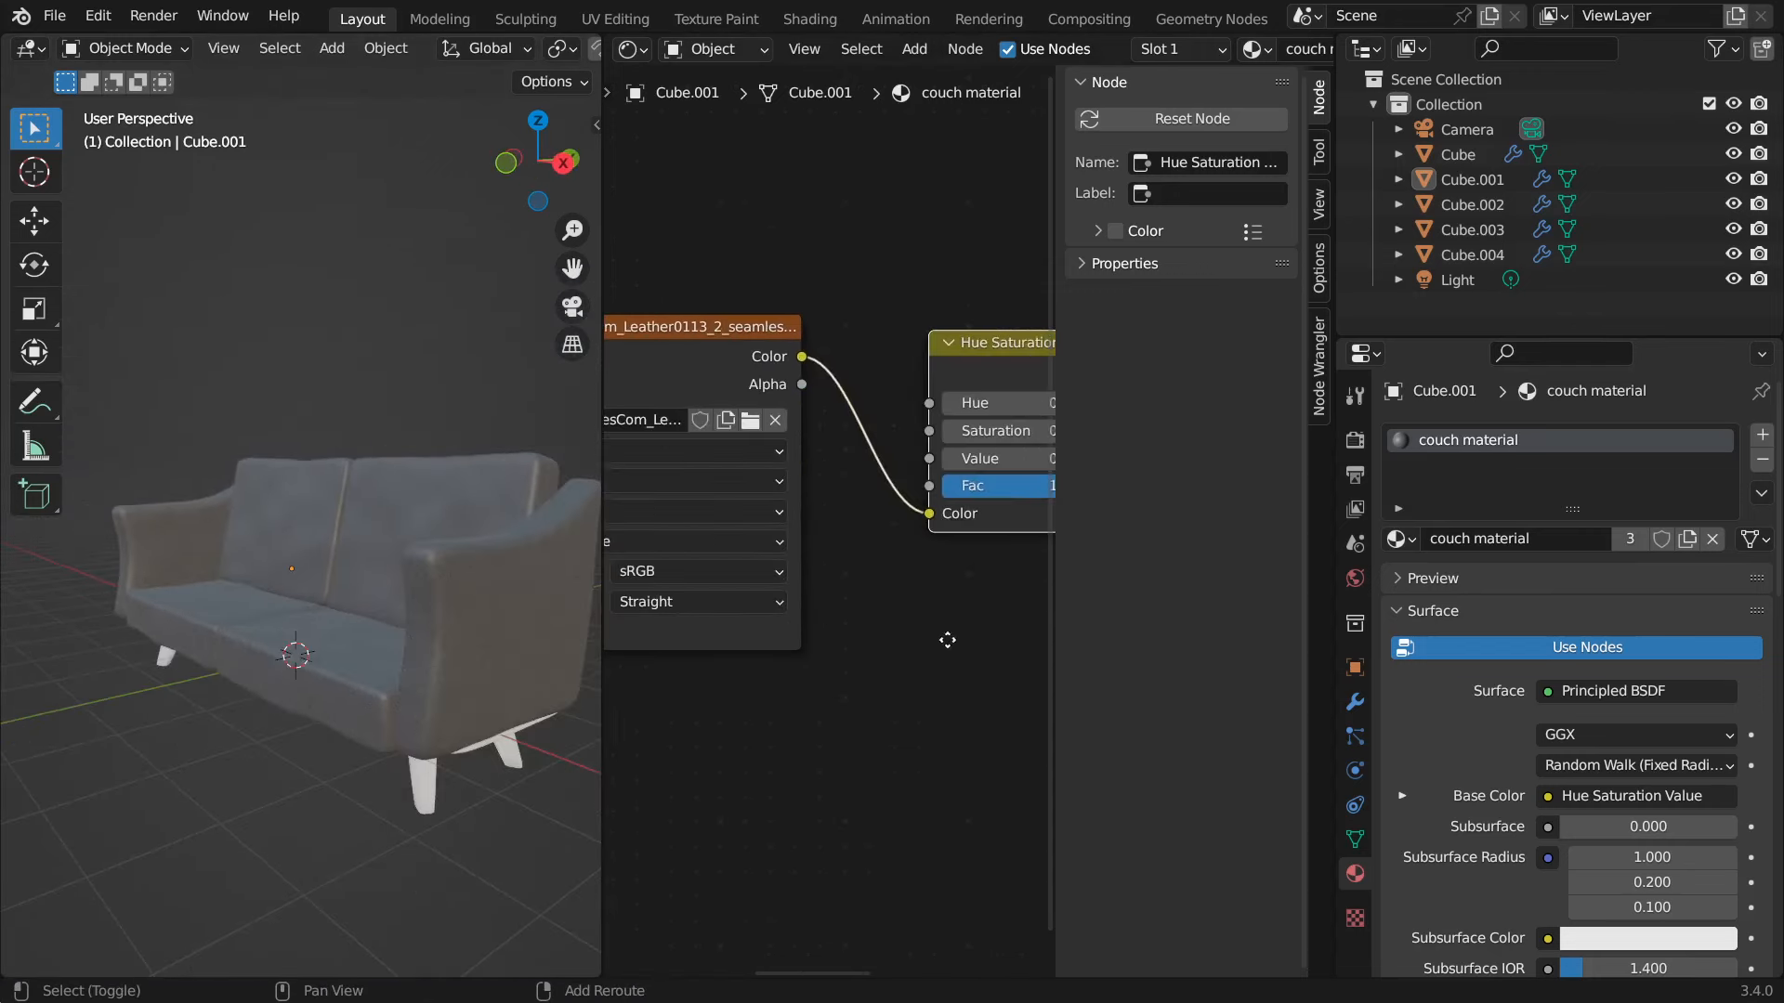
pyautogui.moveTo(947, 640); pyautogui.dragTo(875, 698, button='middle')
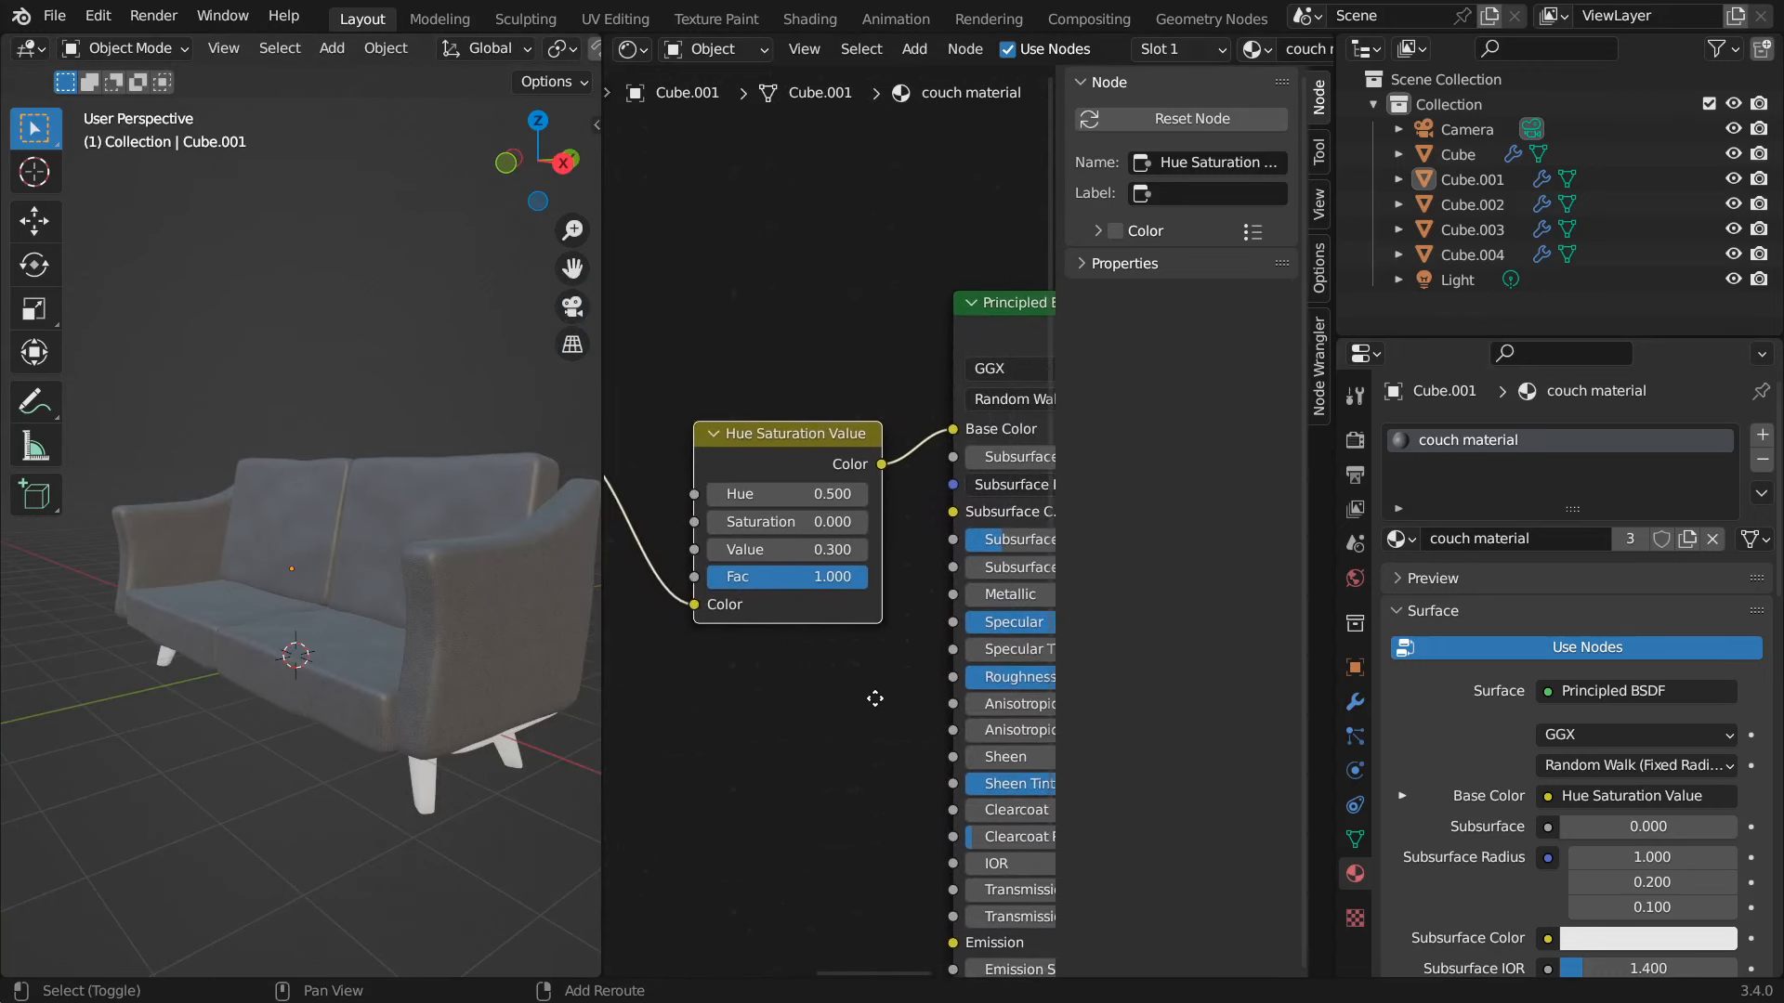
pyautogui.click(787, 549)
pyautogui.write('1.4')
pyautogui.press('Return')
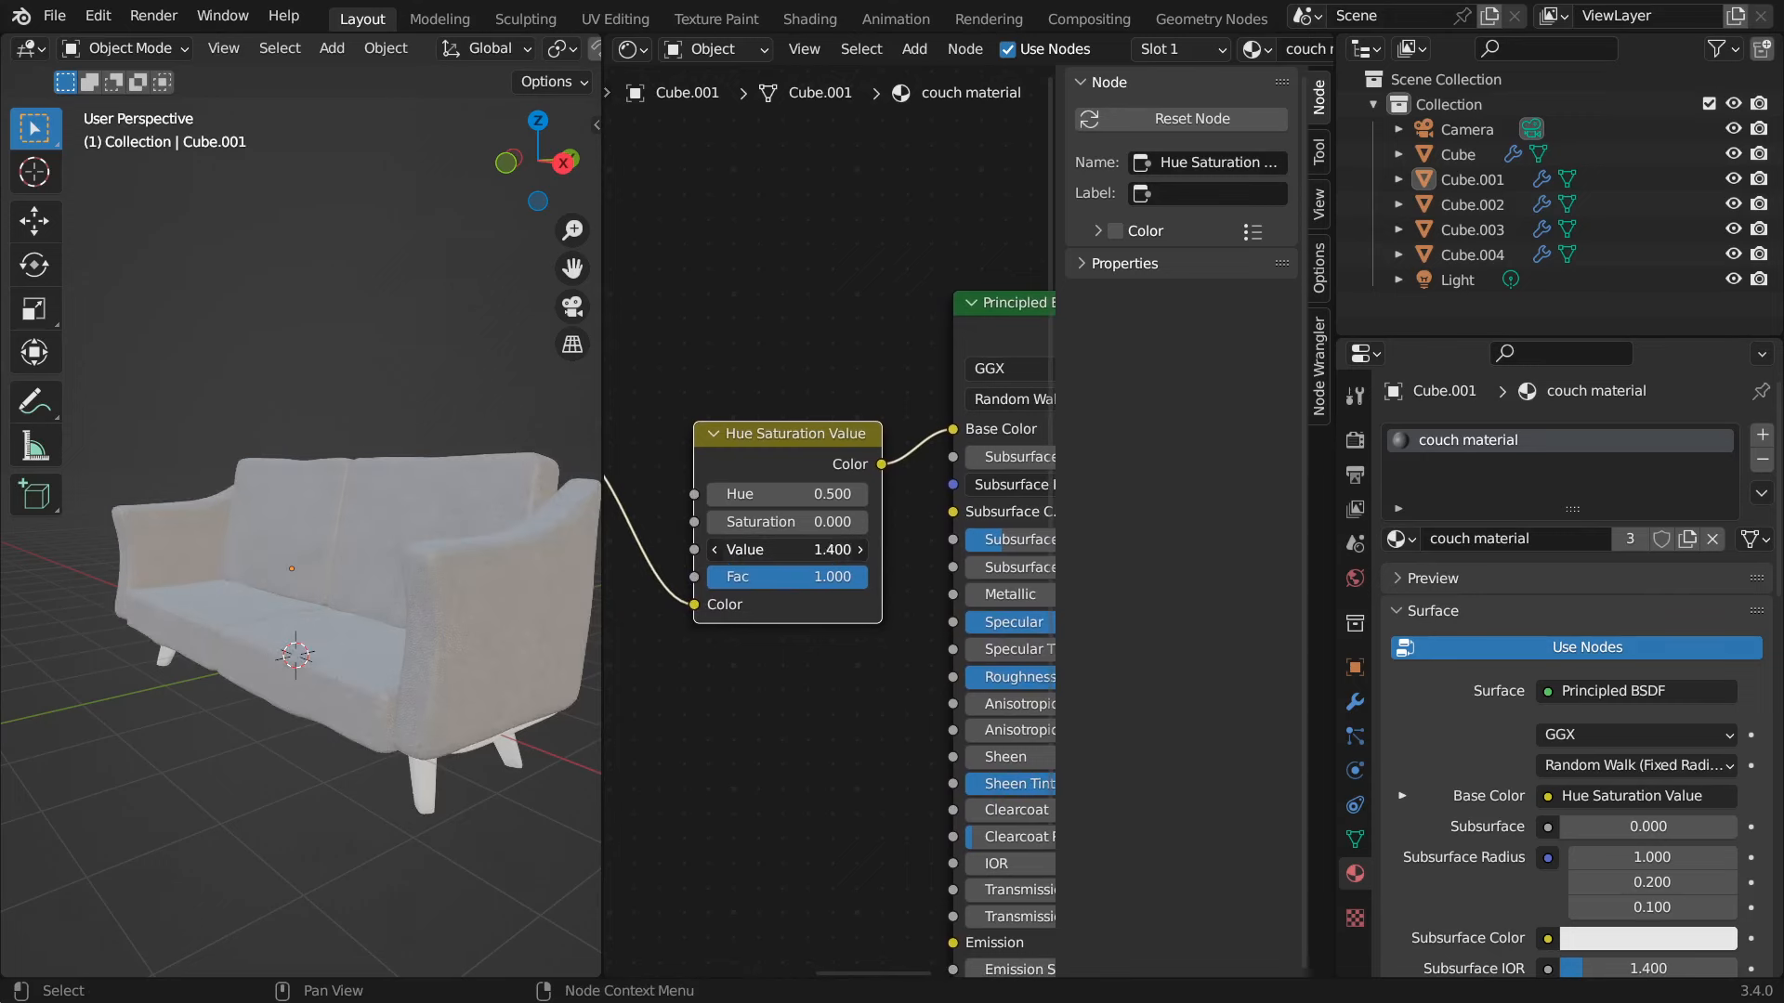
pyautogui.click(786, 549)
pyautogui.write('2')
pyautogui.press('Return')
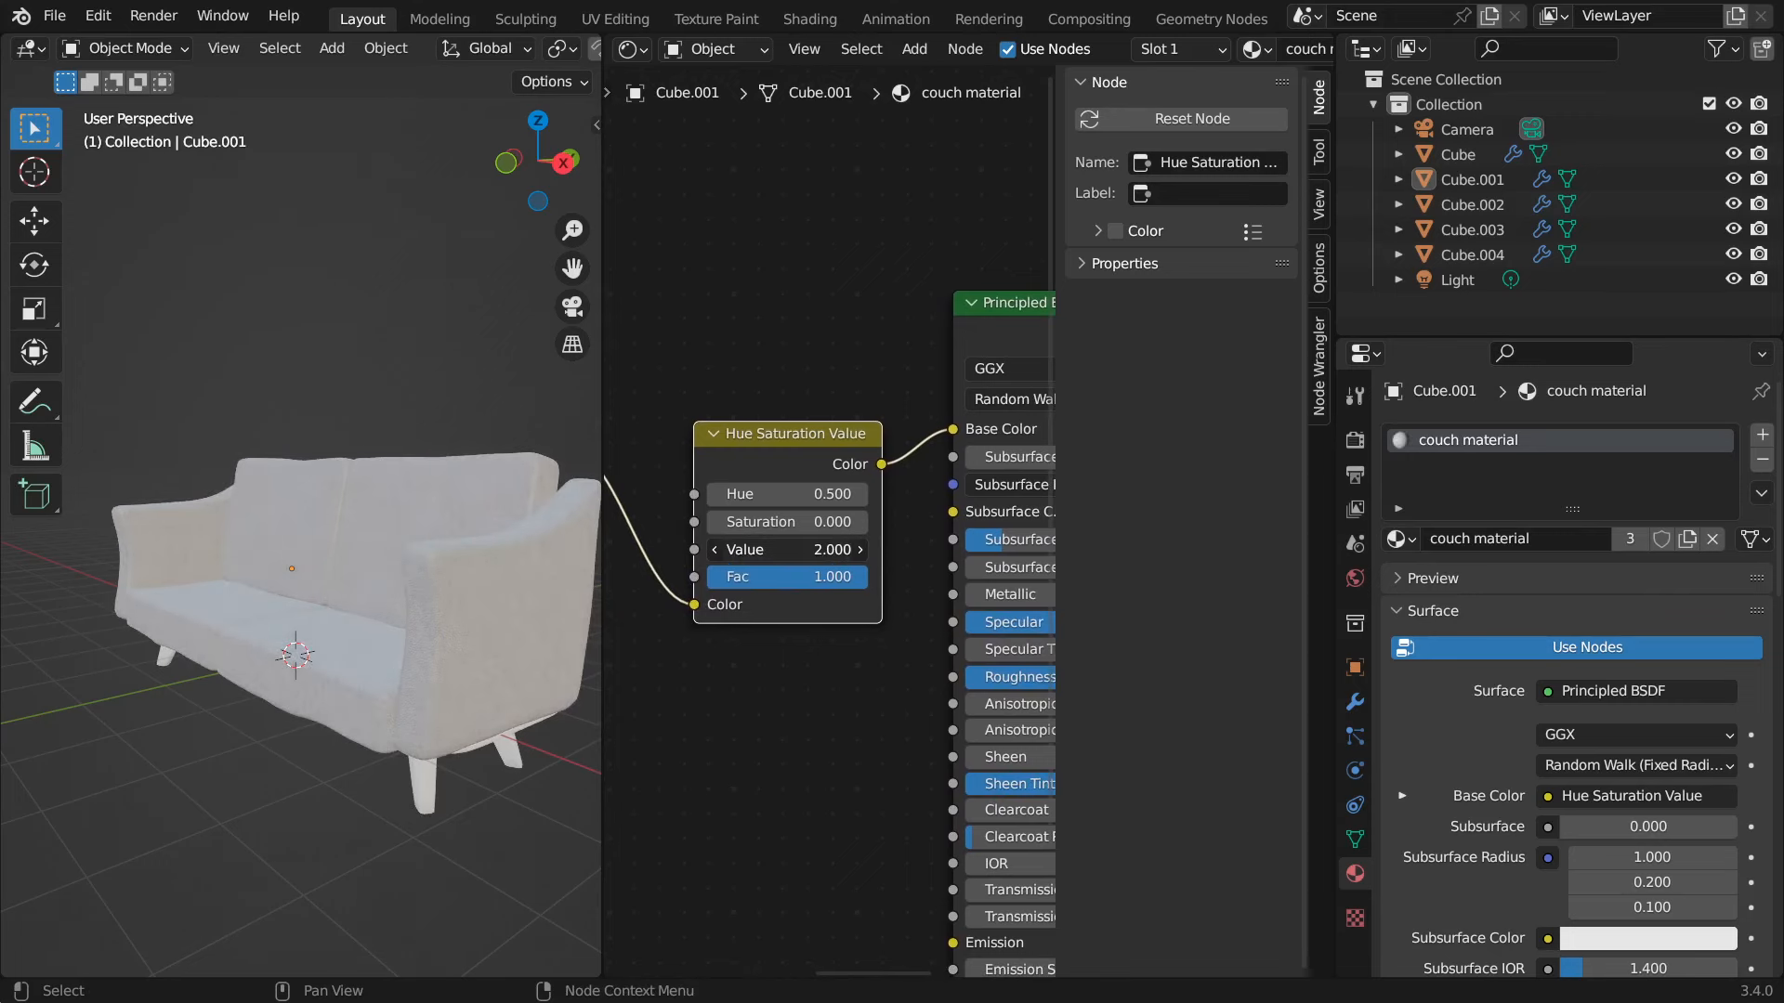
# - Inspect the light leather grain close up and set the Hue Saturation Value node to hue 0.7, saturation 0.9 and value 0.7
pyautogui.scroll(10, 499, 544)
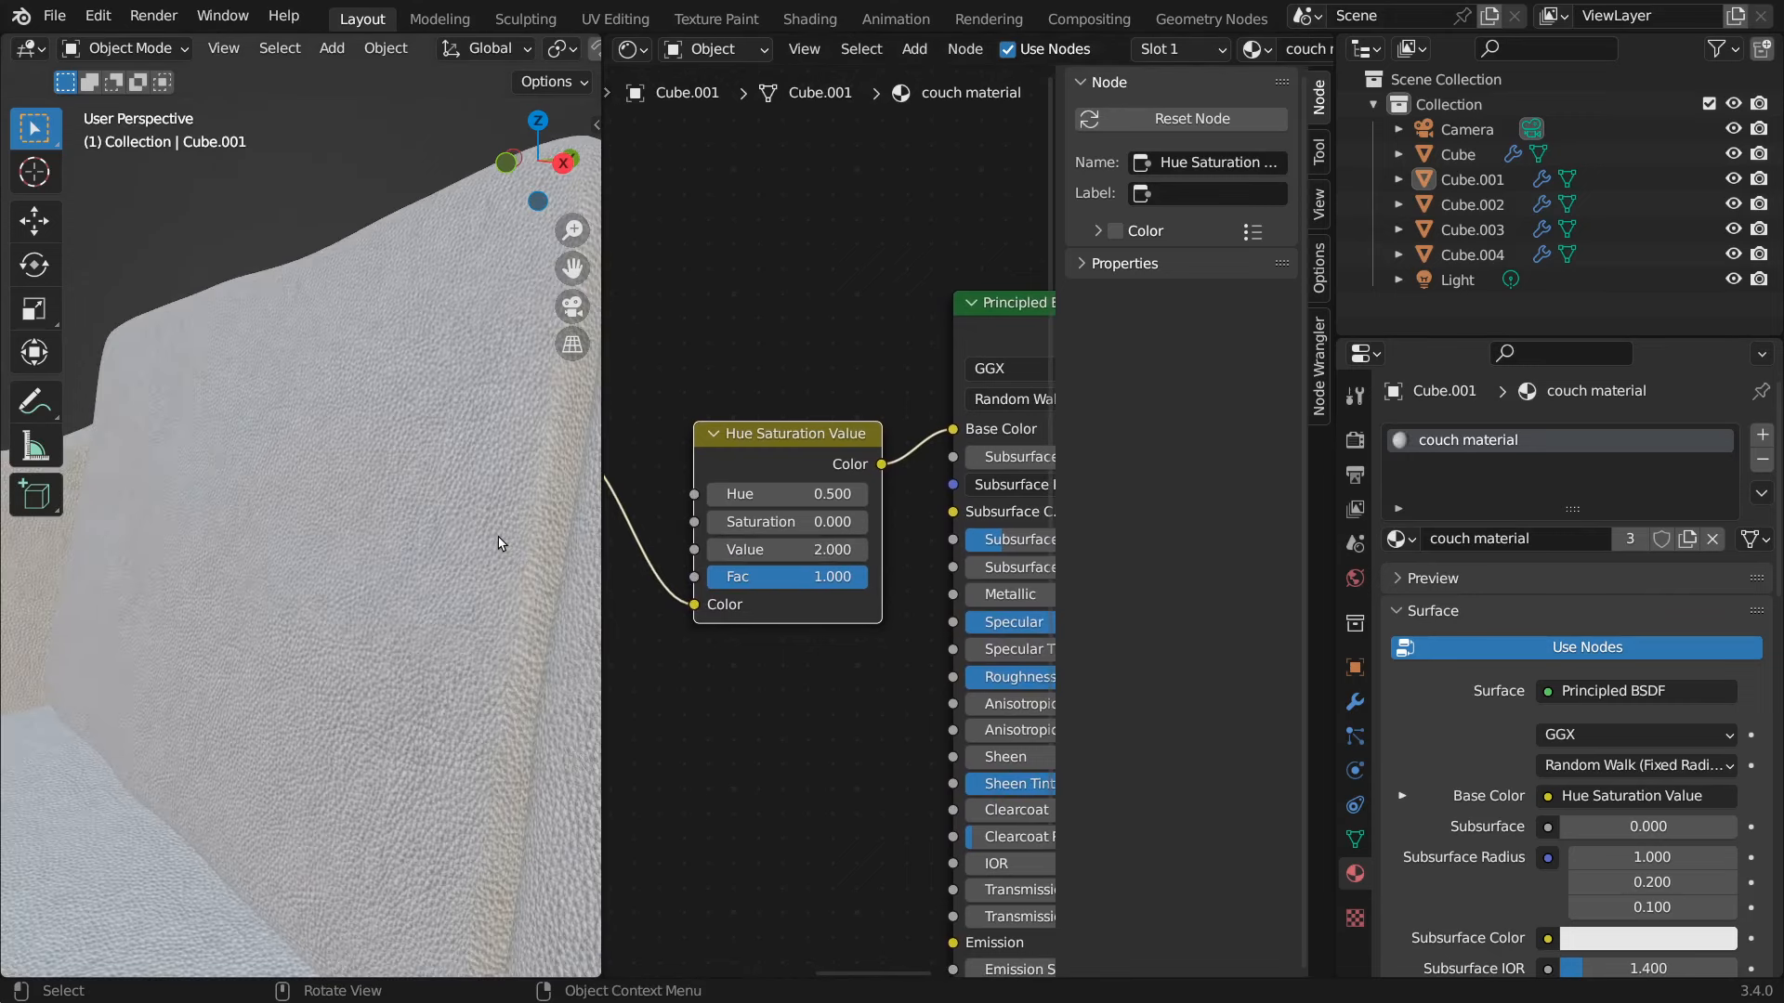
pyautogui.scroll(-4, 509, 544)
pyautogui.scroll(5, 509, 543)
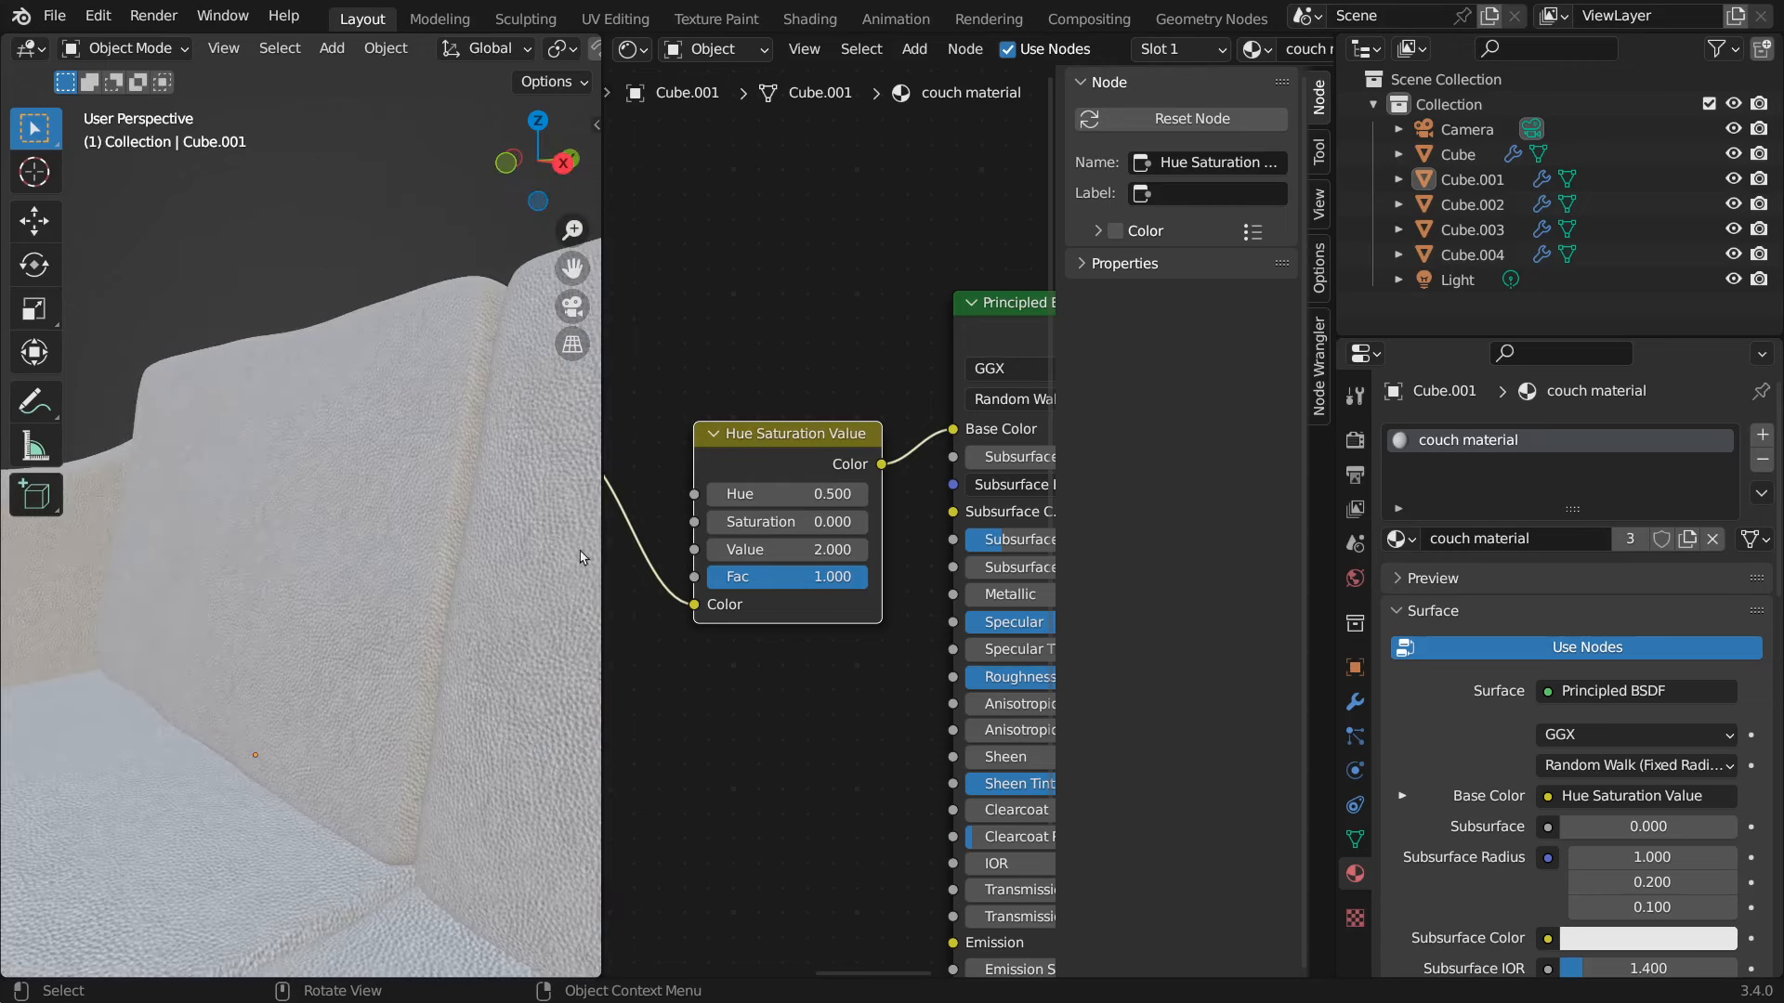
pyautogui.moveTo(808, 554); pyautogui.dragTo(765, 554)
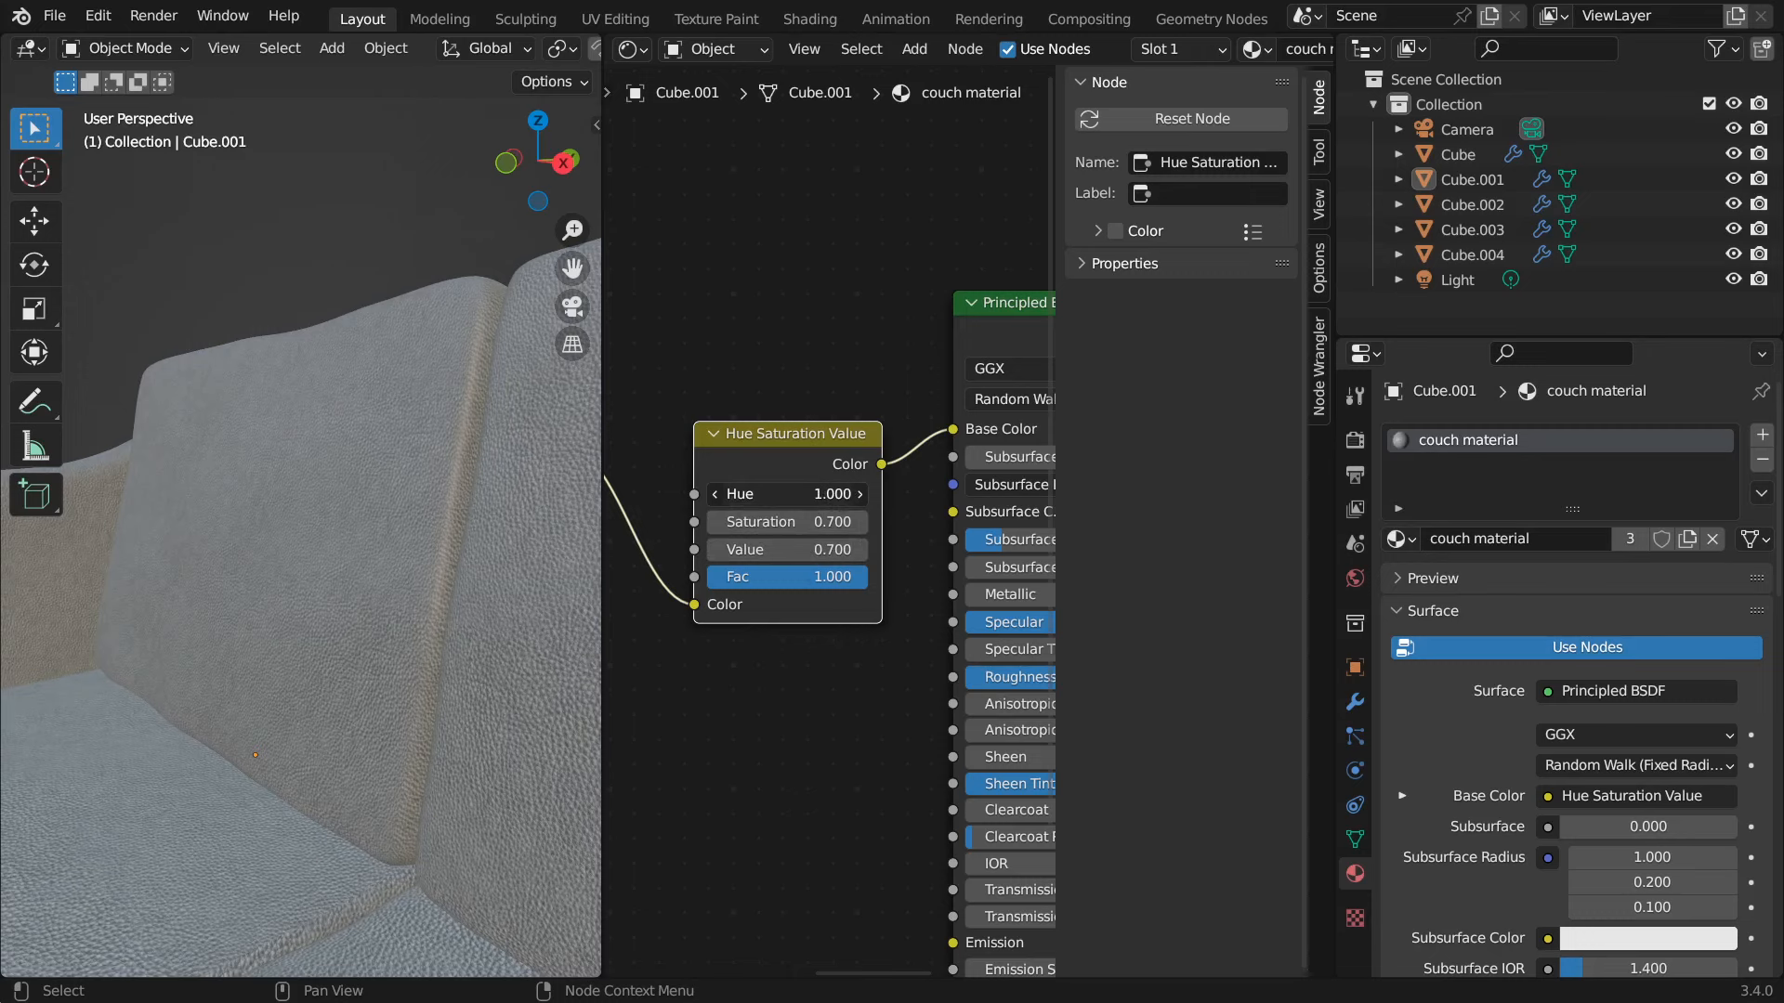
pyautogui.moveTo(801, 496)
pyautogui.keyDown('ctrl'); pyautogui.mouseDown()
pyautogui.moveTo(765, 496)
pyautogui.moveTo(799, 523)
pyautogui.mouseUp(); pyautogui.keyUp('ctrl')
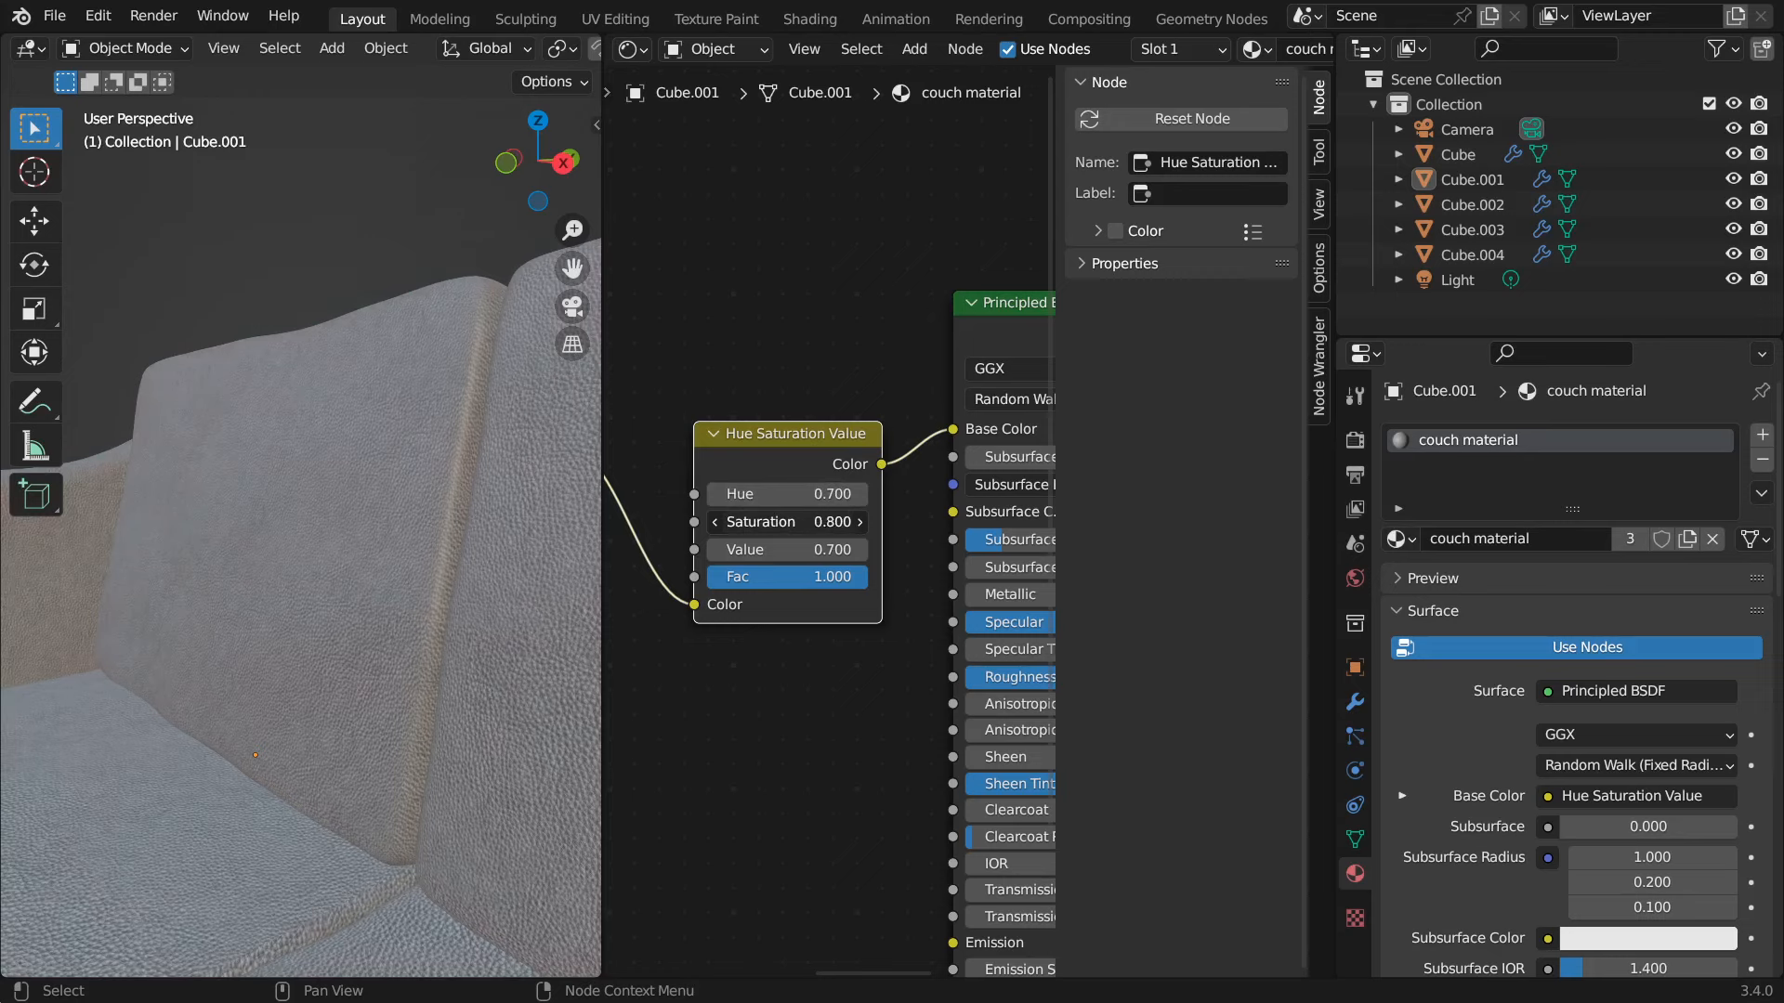
# - Insert a Bright/Contrast node between the leather image texture's color output and the Hue Saturation Value node
pyautogui.moveTo(742, 364); pyautogui.dragTo(777, 450, button='middle')
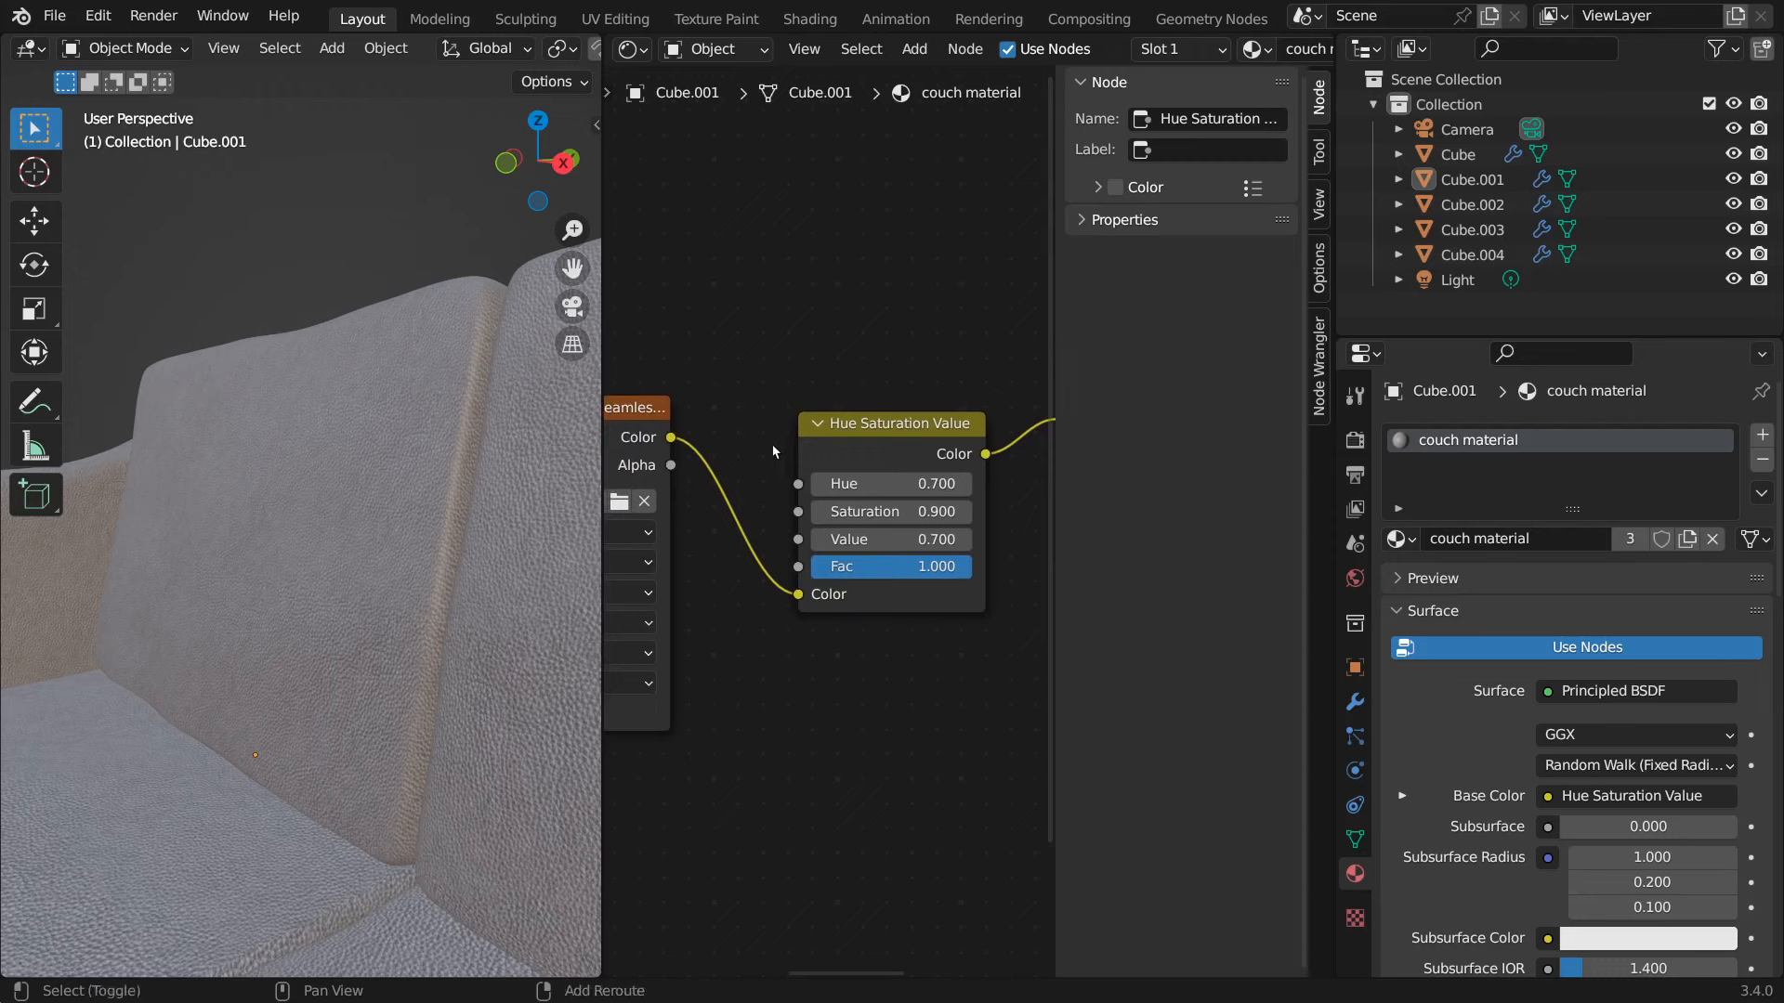
pyautogui.hotkey('shift', 'a')
pyautogui.moveTo(775, 450)
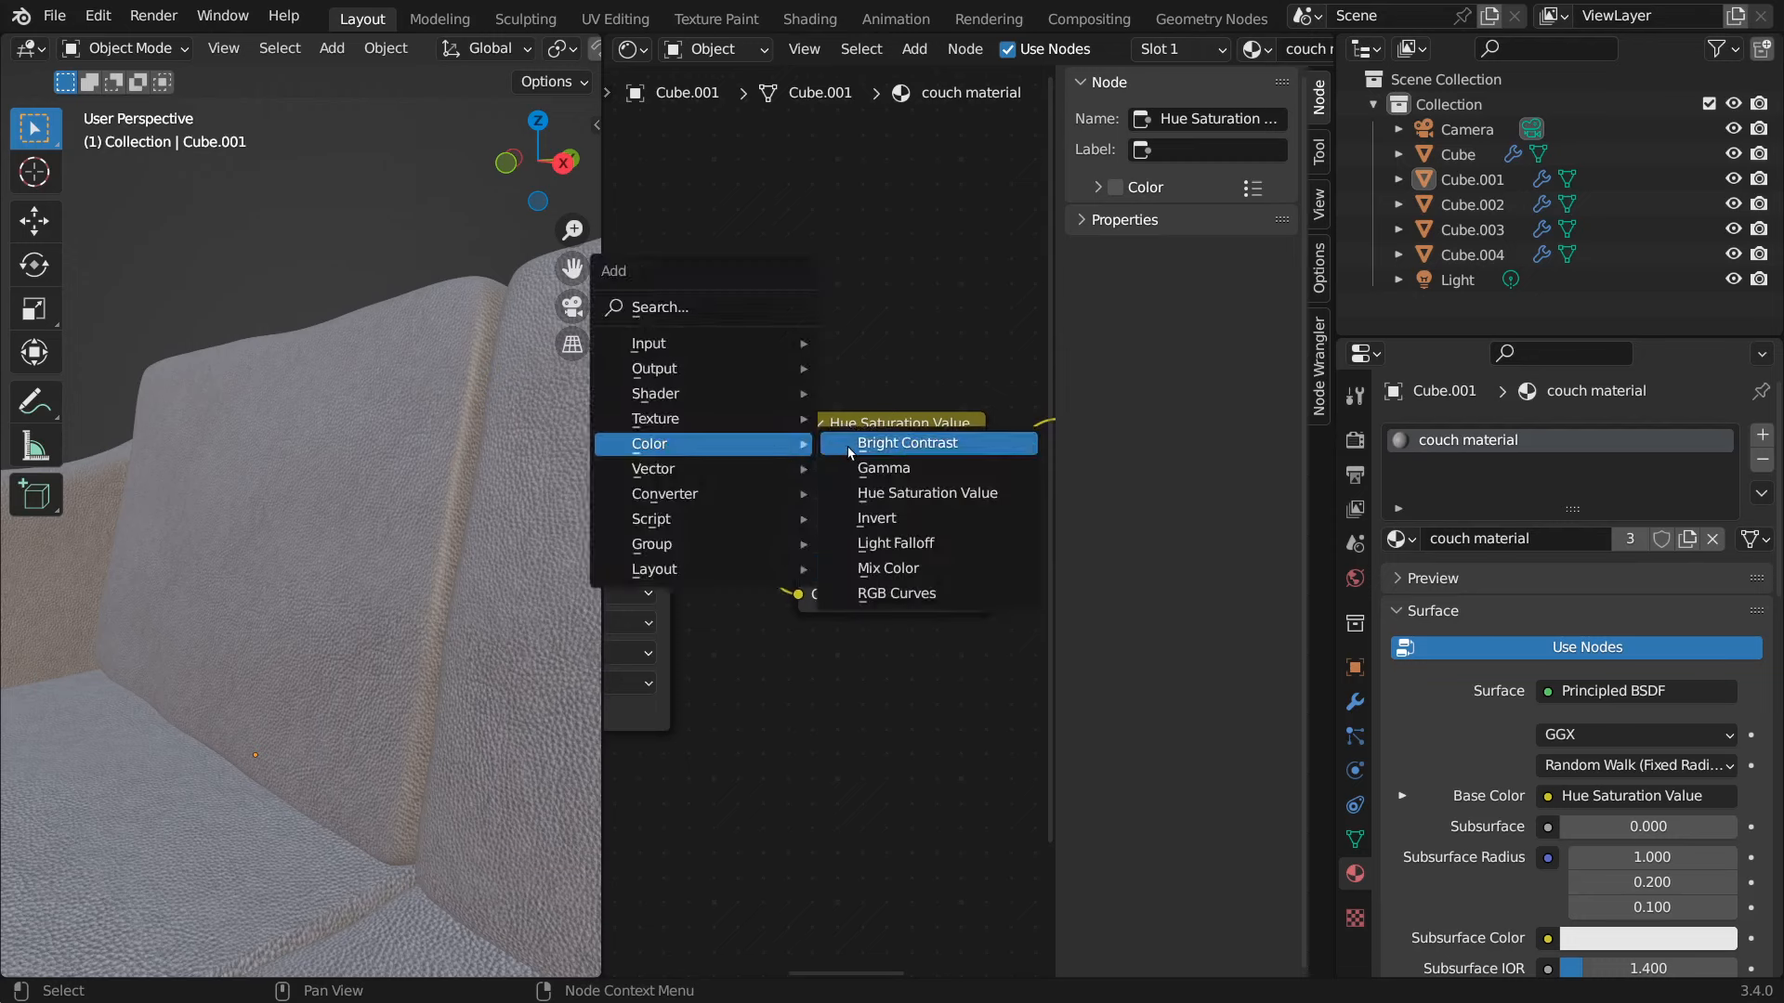
pyautogui.click(960, 461)
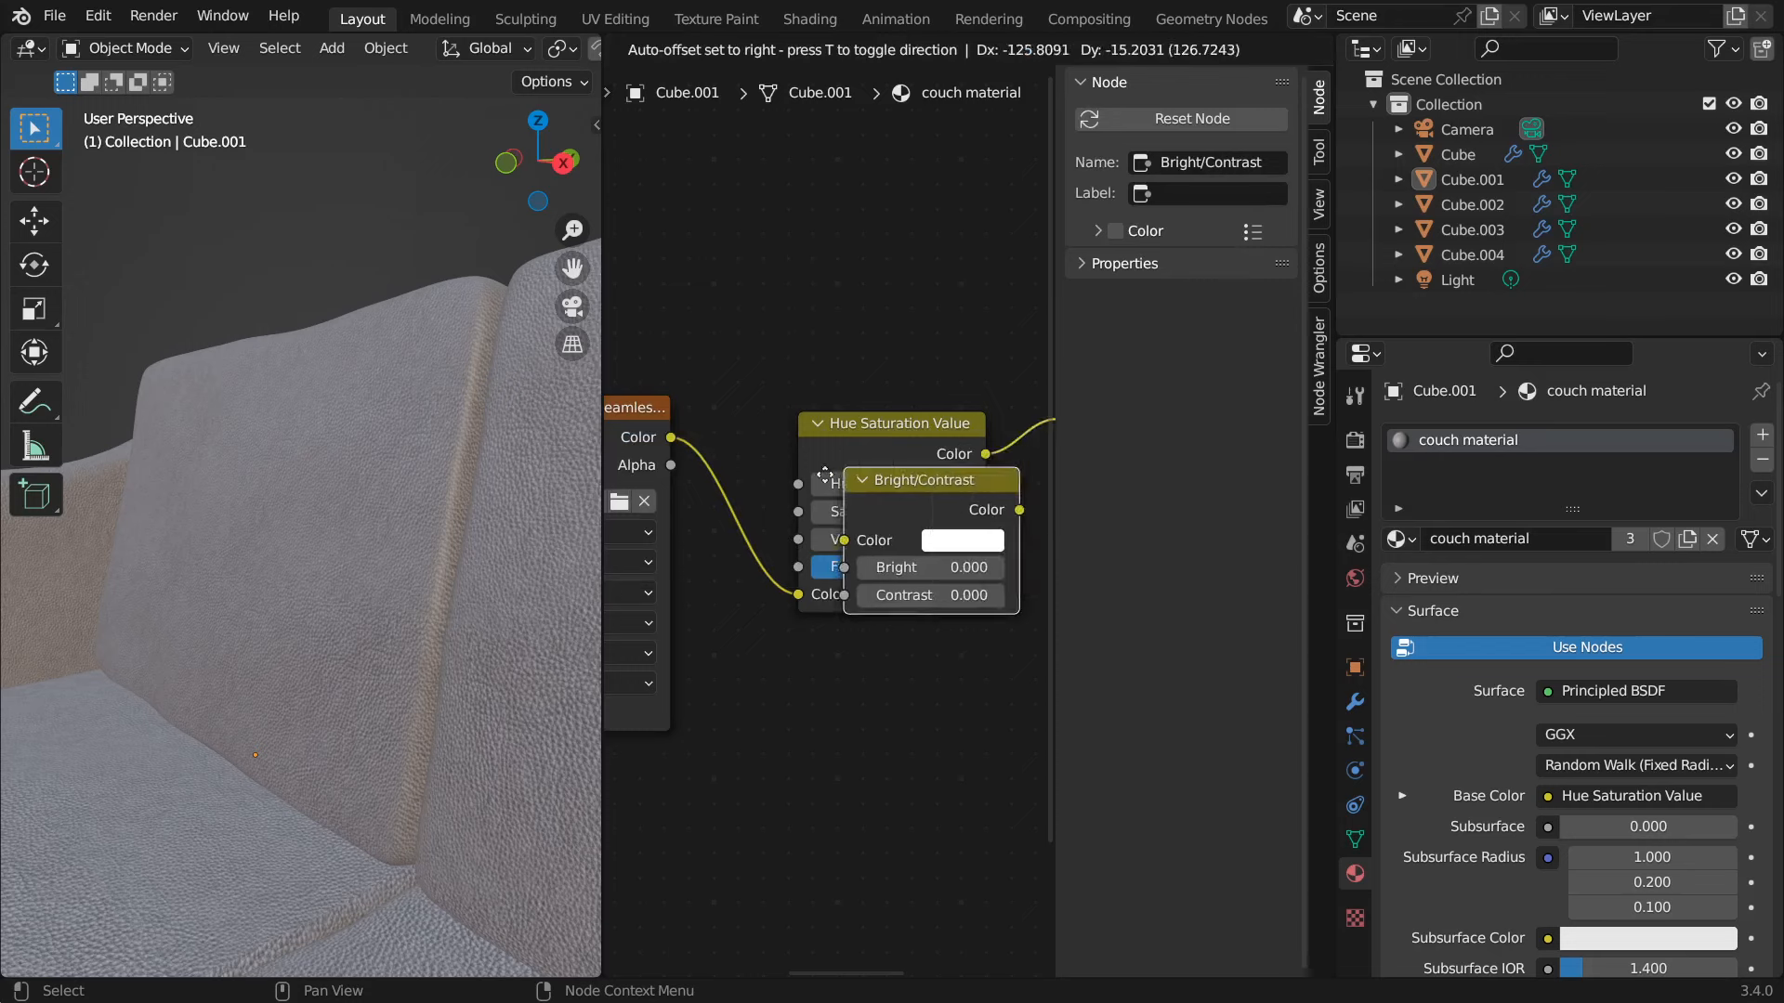
pyautogui.click(733, 500)
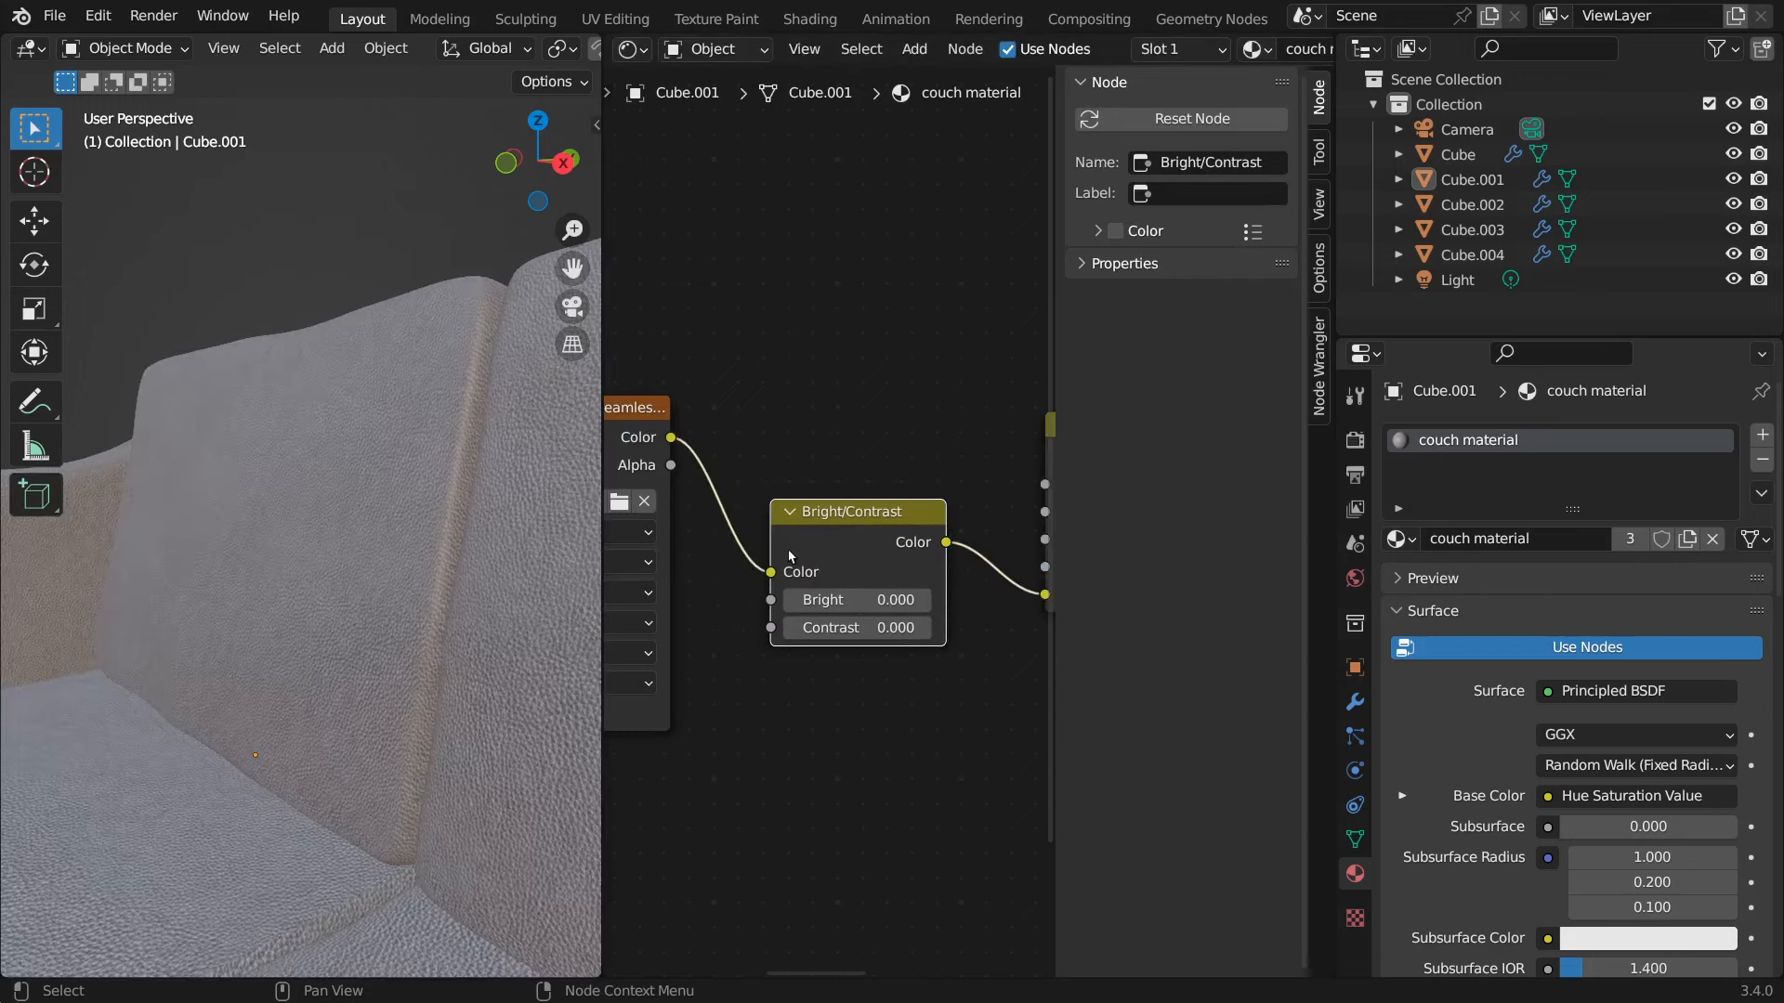
# - Set the Bright/Contrast node's brightness to -0.1 and contrast to 0.3, checking the effect on the whole sofa
pyautogui.moveTo(848, 603)
pyautogui.mouseDown()
pyautogui.moveTo(929, 603)
pyautogui.moveTo(808, 603)
pyautogui.moveTo(884, 627)
pyautogui.moveTo(847, 627)
pyautogui.mouseUp()
pyautogui.scroll(-4, 392, 682)
pyautogui.moveTo(400, 683); pyautogui.dragTo(353, 708, button='middle')
pyautogui.scroll(-3, 465, 661)
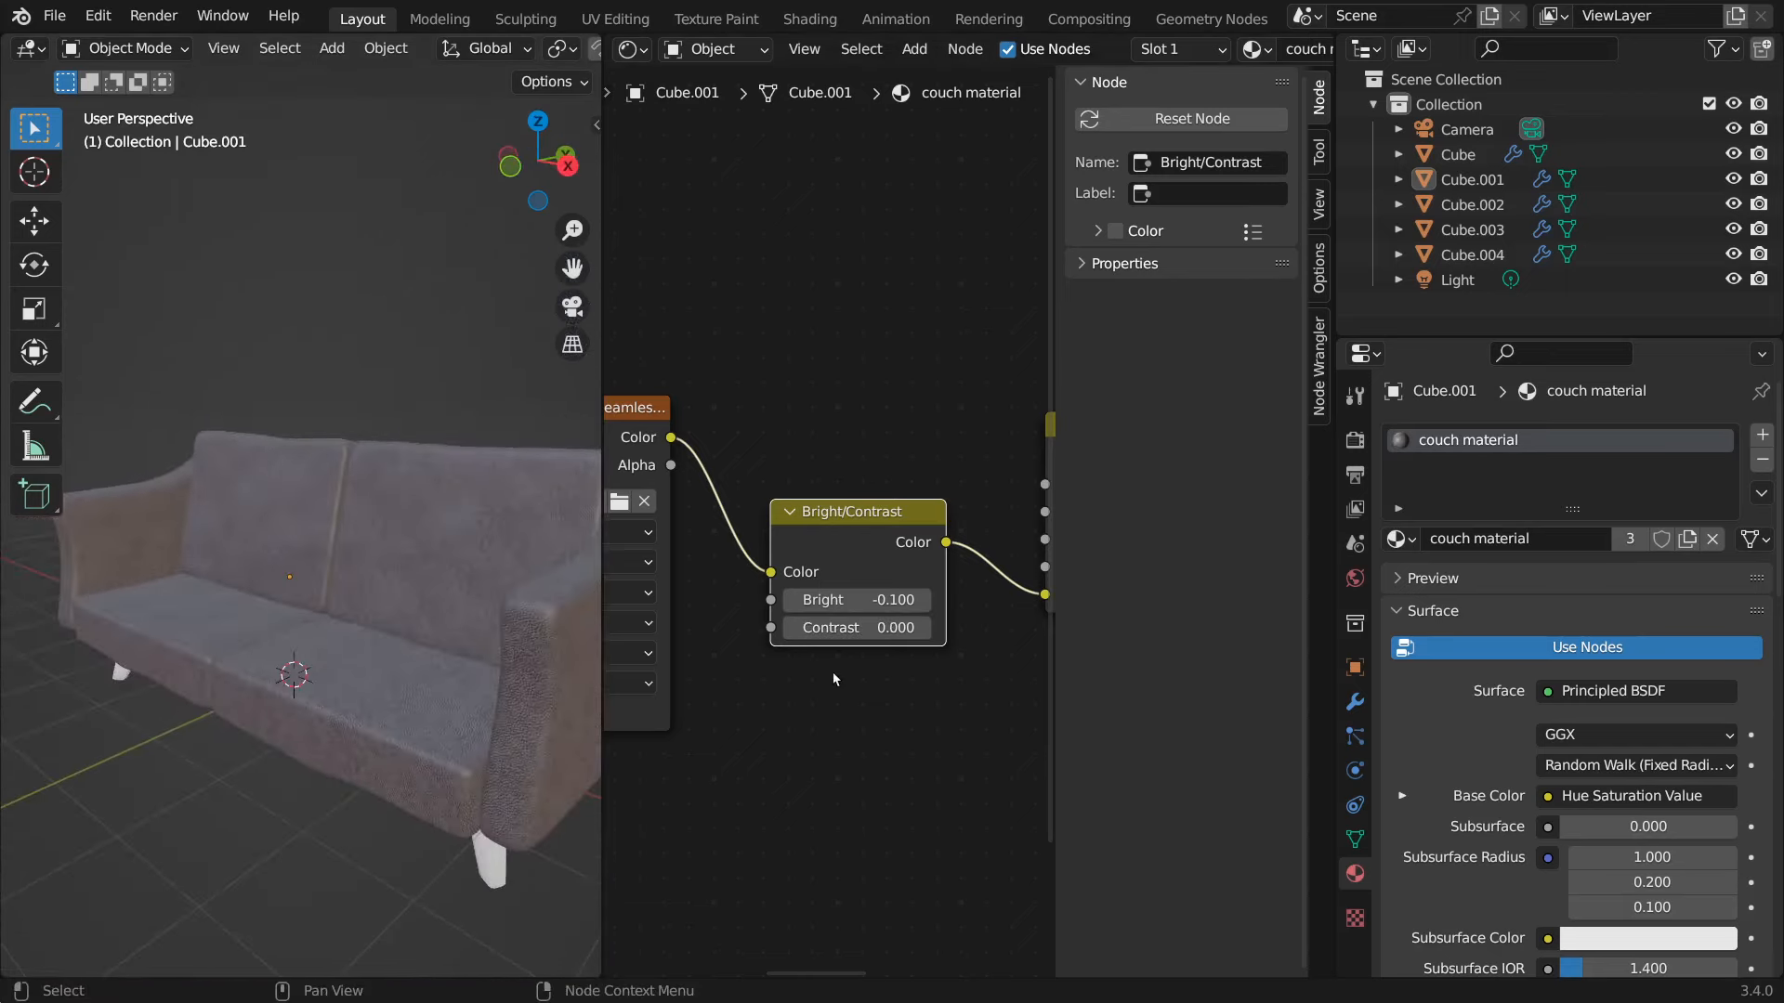
pyautogui.moveTo(850, 600); pyautogui.dragTo(882, 627)
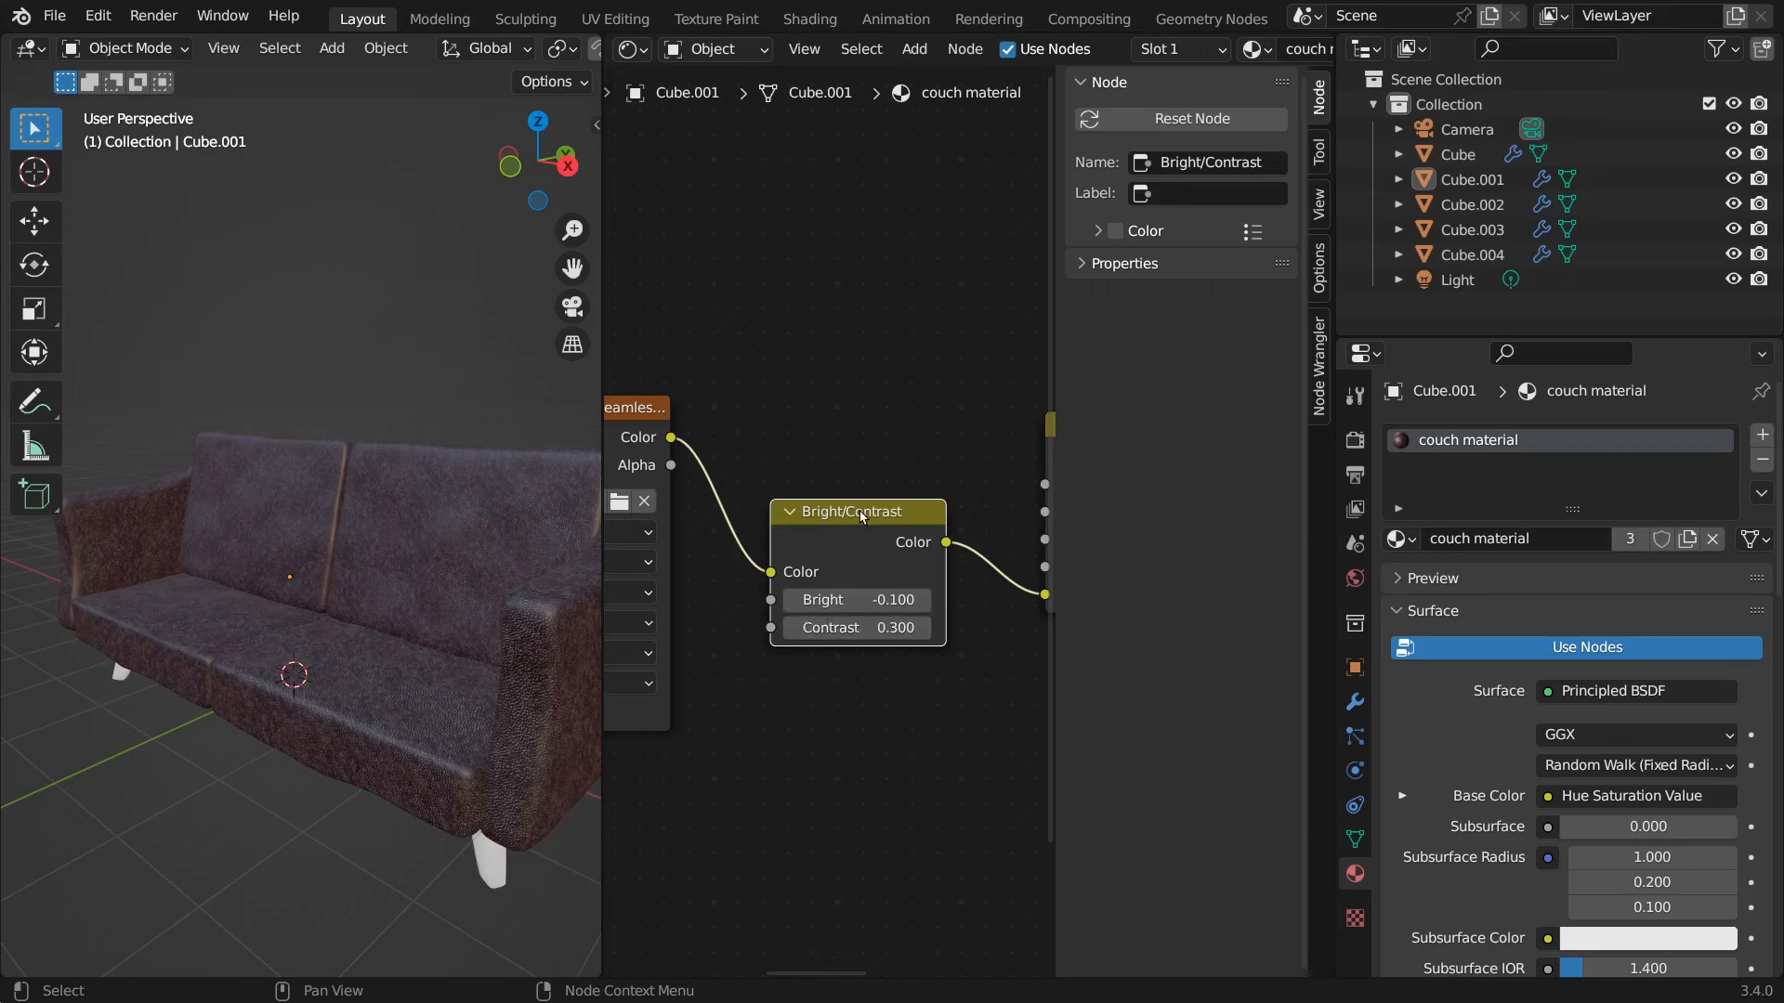
# - Delete the Bright/Contrast node and reconnect the leather image's color directly to the Hue Saturation Value node, placing that node closer
pyautogui.press('x')
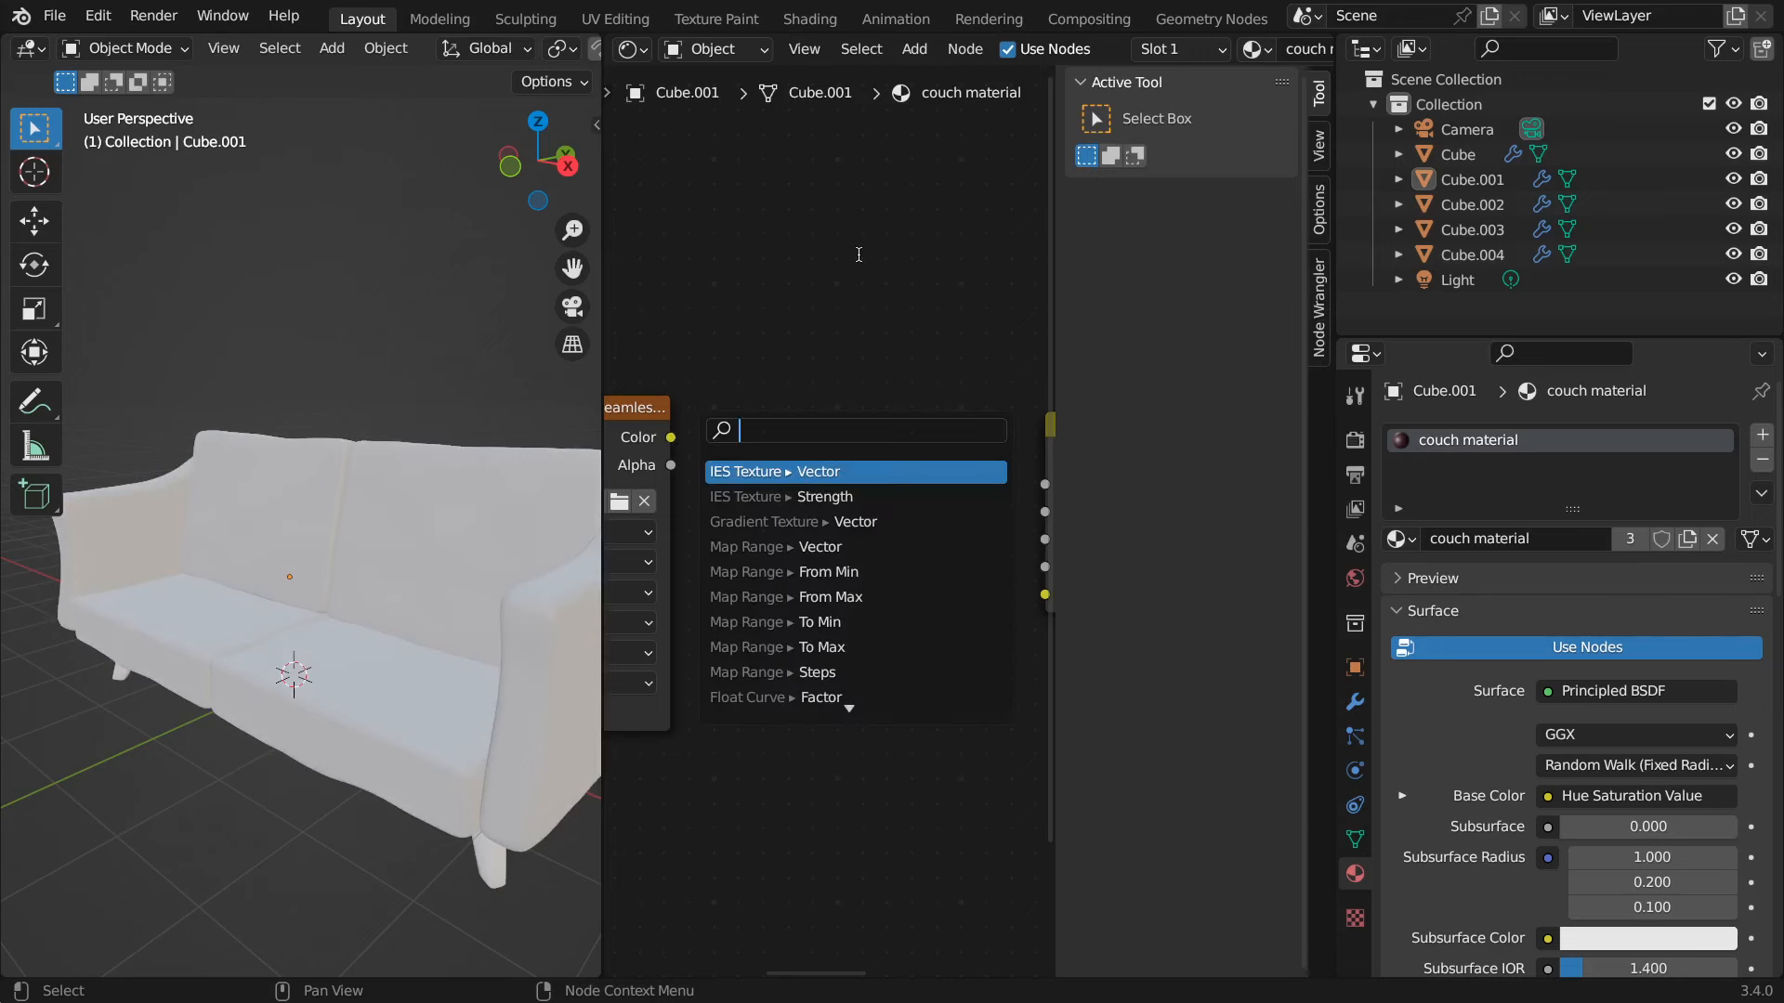
pyautogui.scroll(-2, 849, 390)
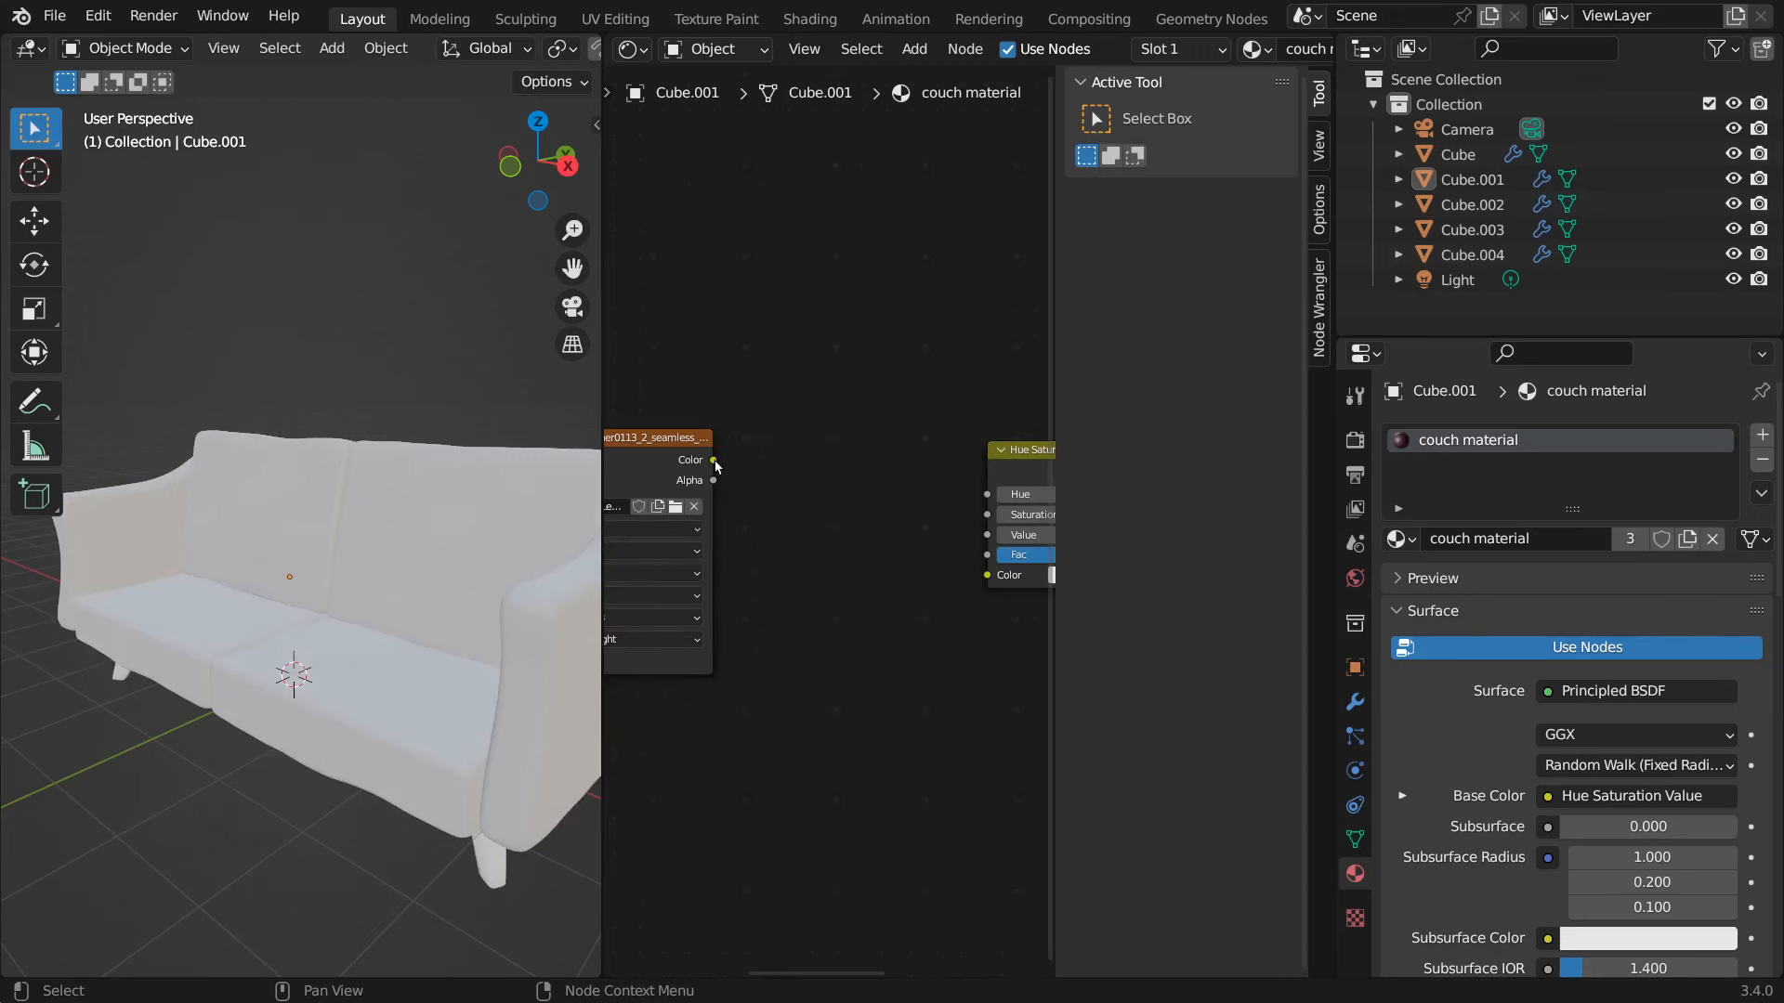
pyautogui.moveTo(712, 460); pyautogui.dragTo(986, 576)
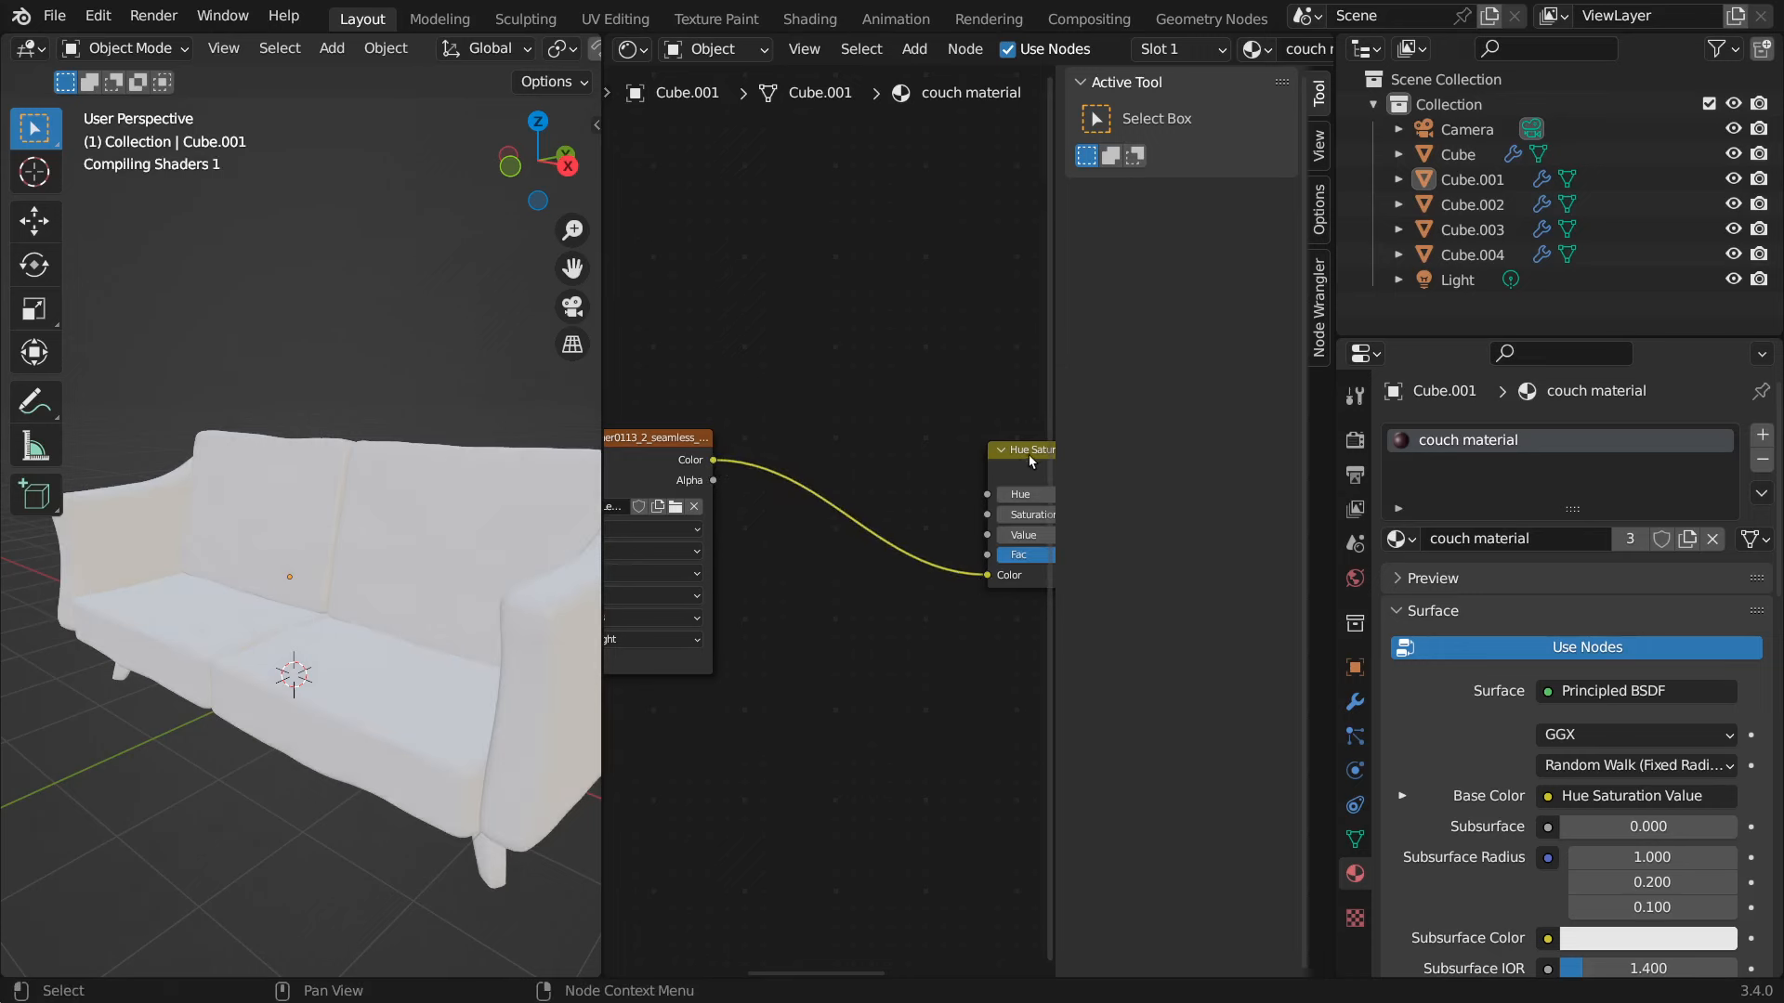
pyautogui.moveTo(1030, 456); pyautogui.dragTo(884, 468)
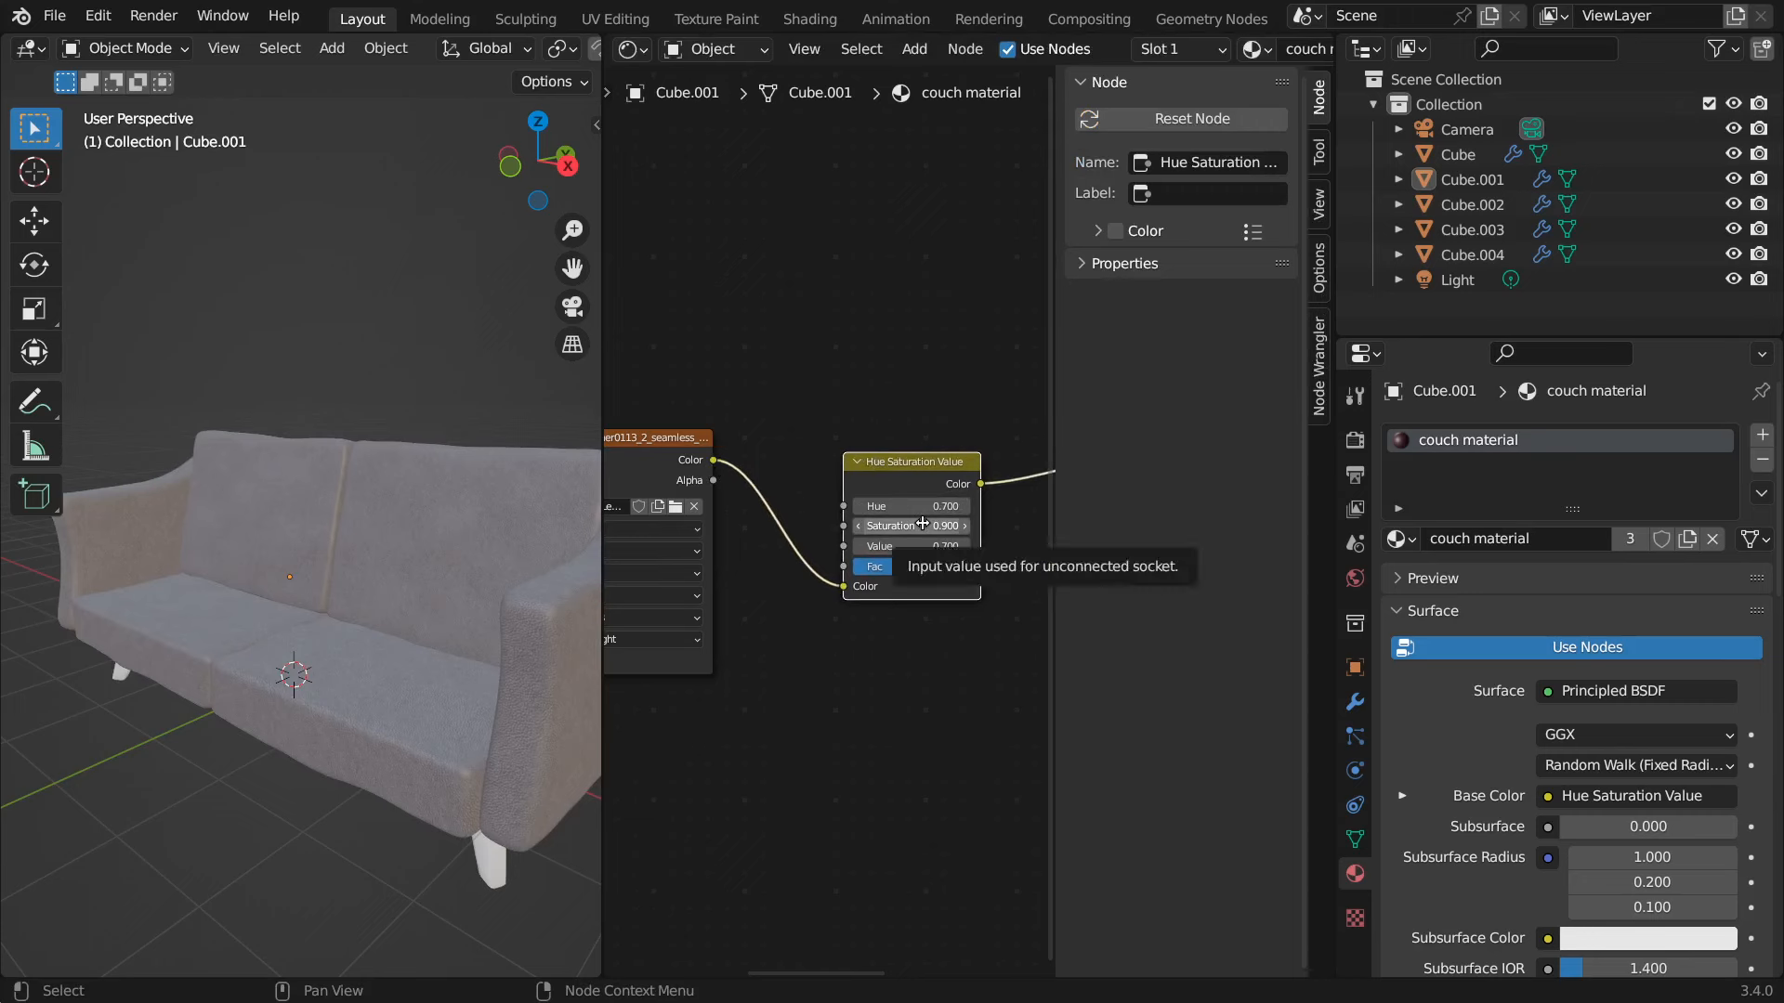
# - Try a saturation of 2 on the Hue Saturation Value node, and reduce its value to 0.4 and its saturation to 0.1
pyautogui.moveTo(910, 525)
pyautogui.mouseDown()
pyautogui.moveTo(929, 526)
pyautogui.moveTo(896, 526)
pyautogui.mouseUp()
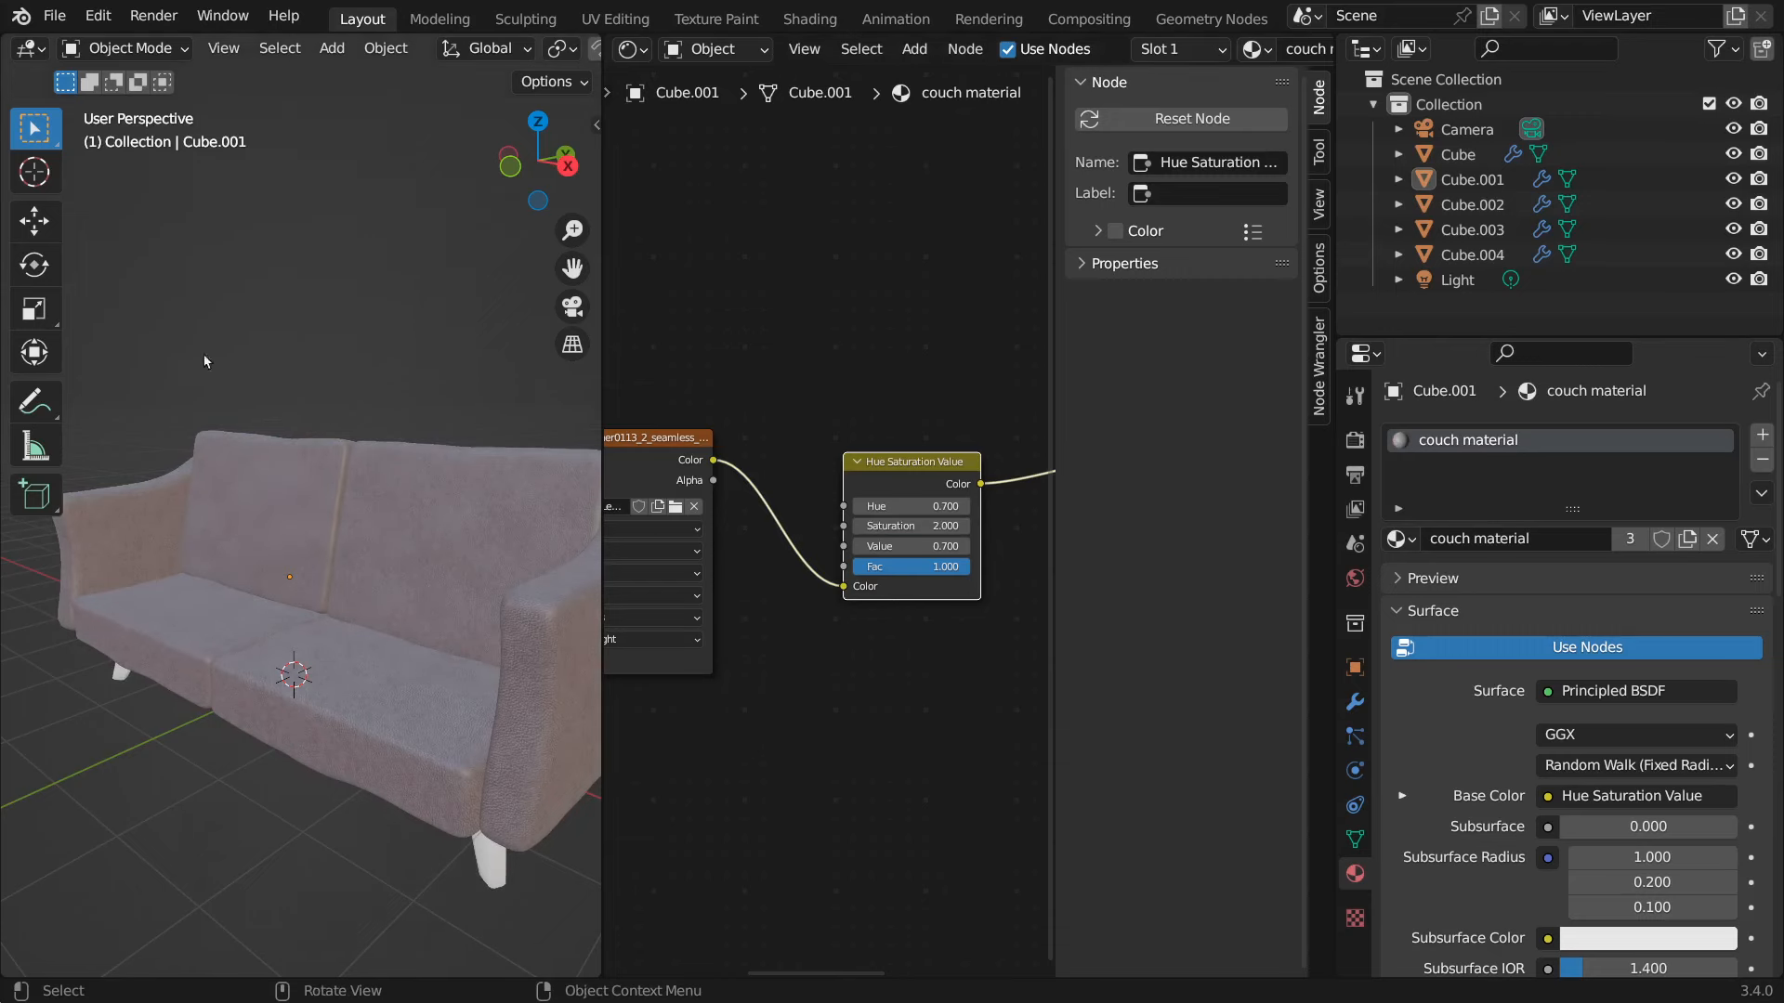
pyautogui.moveTo(344, 336); pyautogui.dragTo(411, 350, button='middle')
pyautogui.scroll(5, 411, 349)
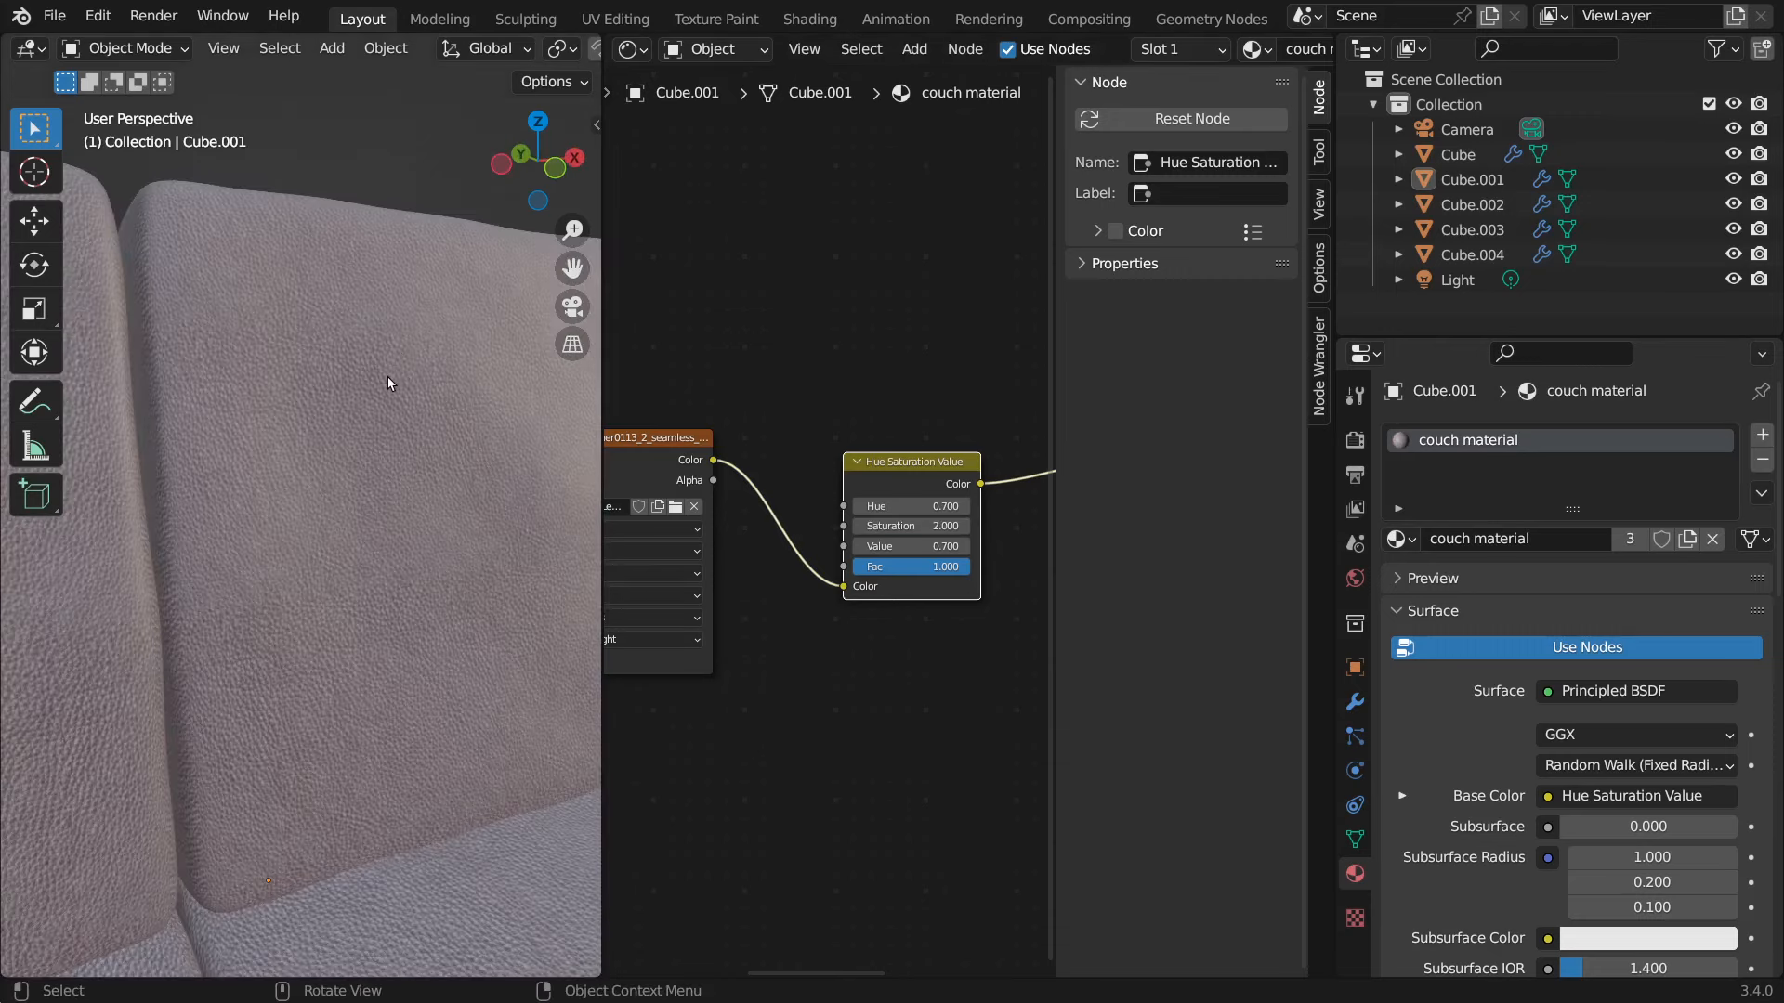
pyautogui.scroll(-2, 388, 376)
pyautogui.scroll(4, 388, 378)
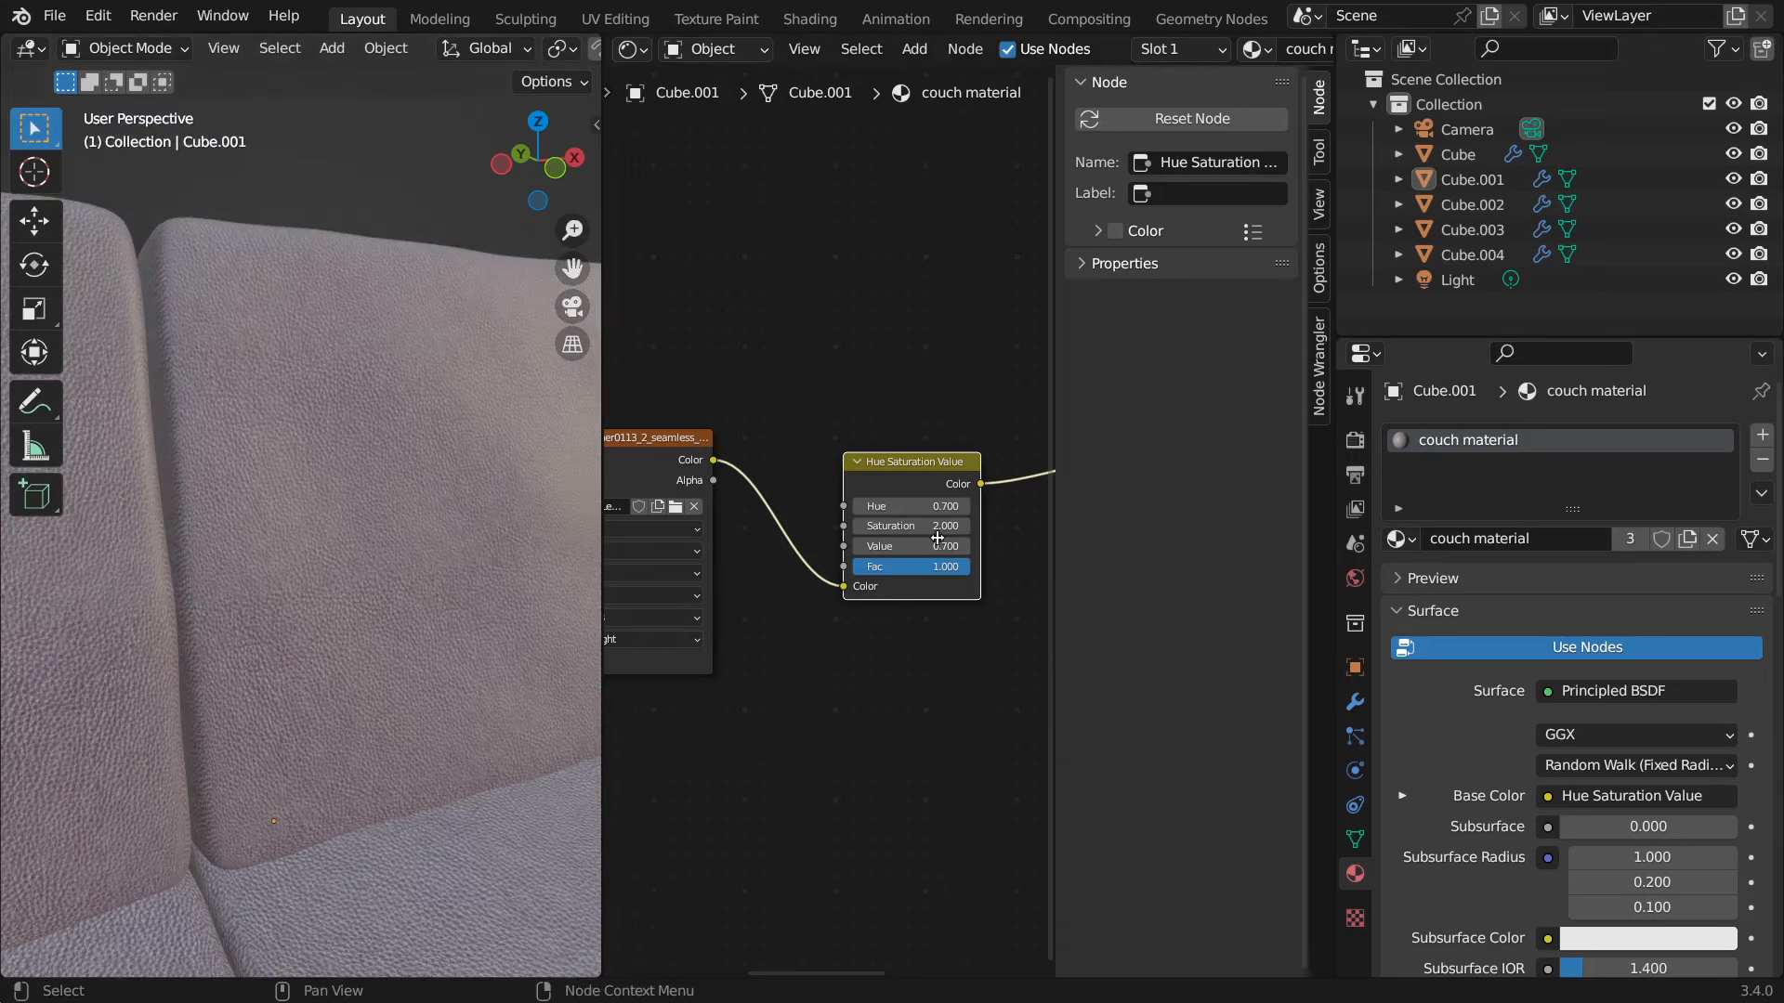
pyautogui.moveTo(910, 546)
pyautogui.keyDown('ctrl'); pyautogui.mouseDown()
pyautogui.moveTo(836, 547)
pyautogui.moveTo(892, 546)
pyautogui.mouseUp(); pyautogui.keyUp('ctrl')
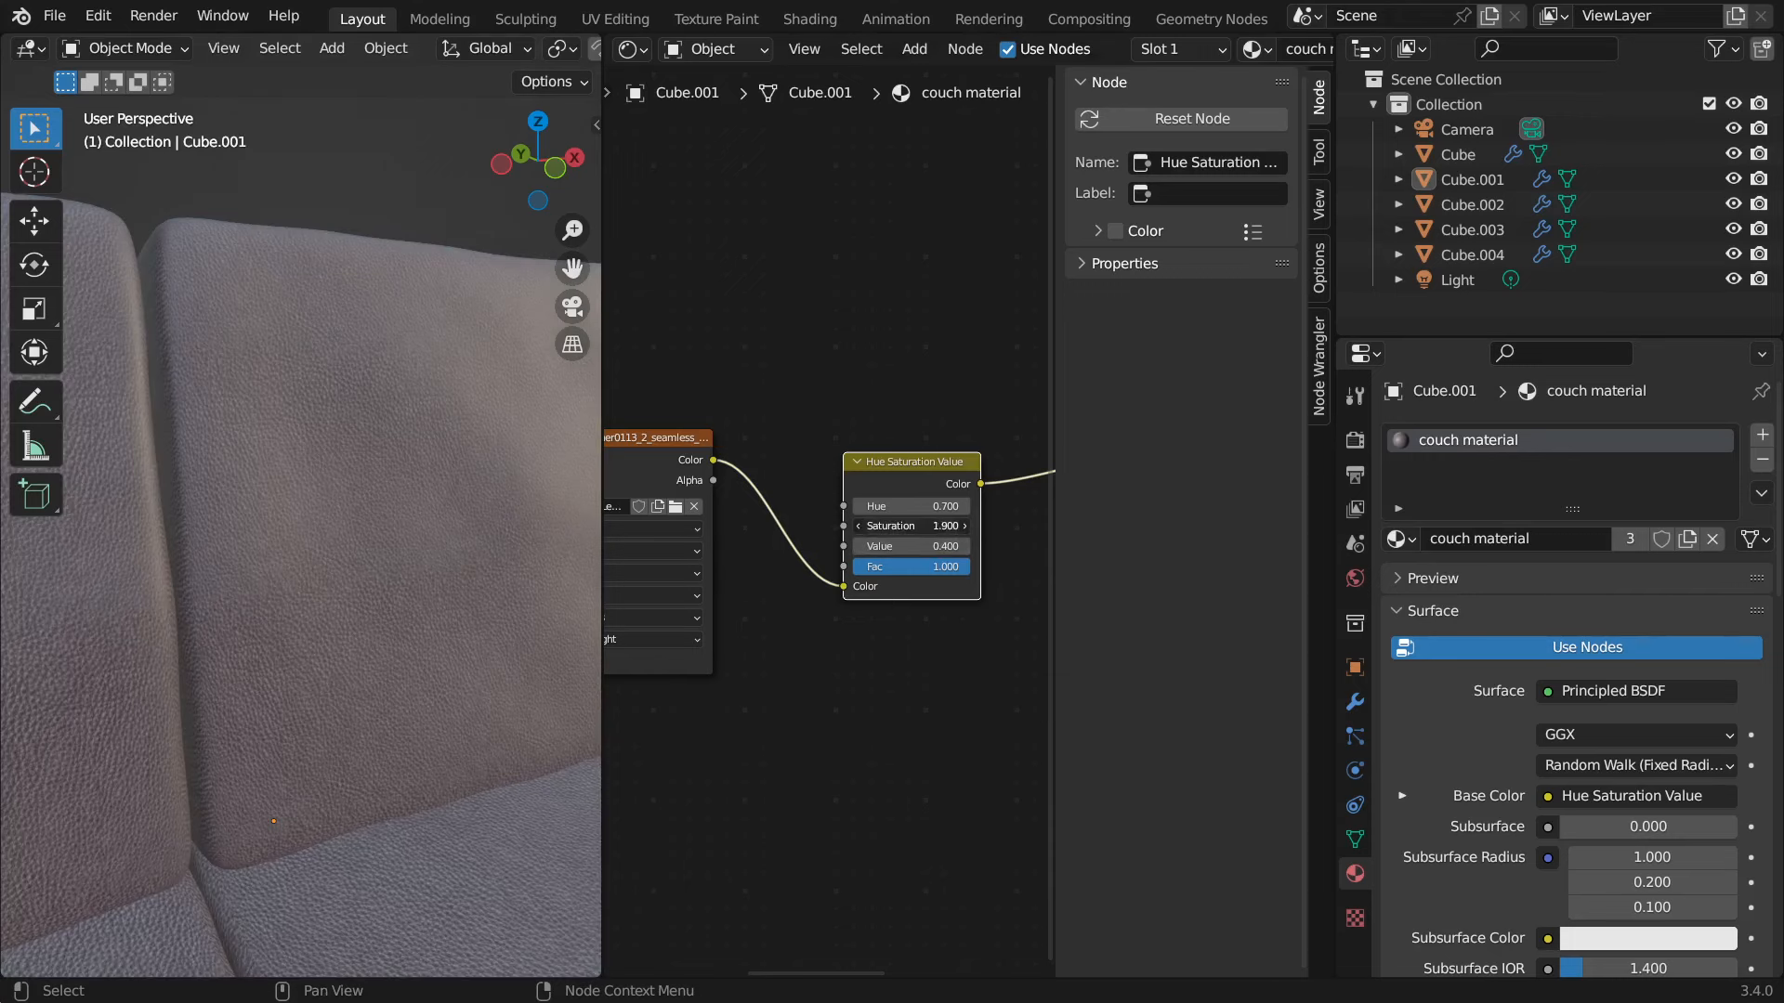
pyautogui.keyDown('ctrl'); pyautogui.moveTo(902, 525); pyautogui.dragTo(912, 526); pyautogui.keyUp('ctrl')
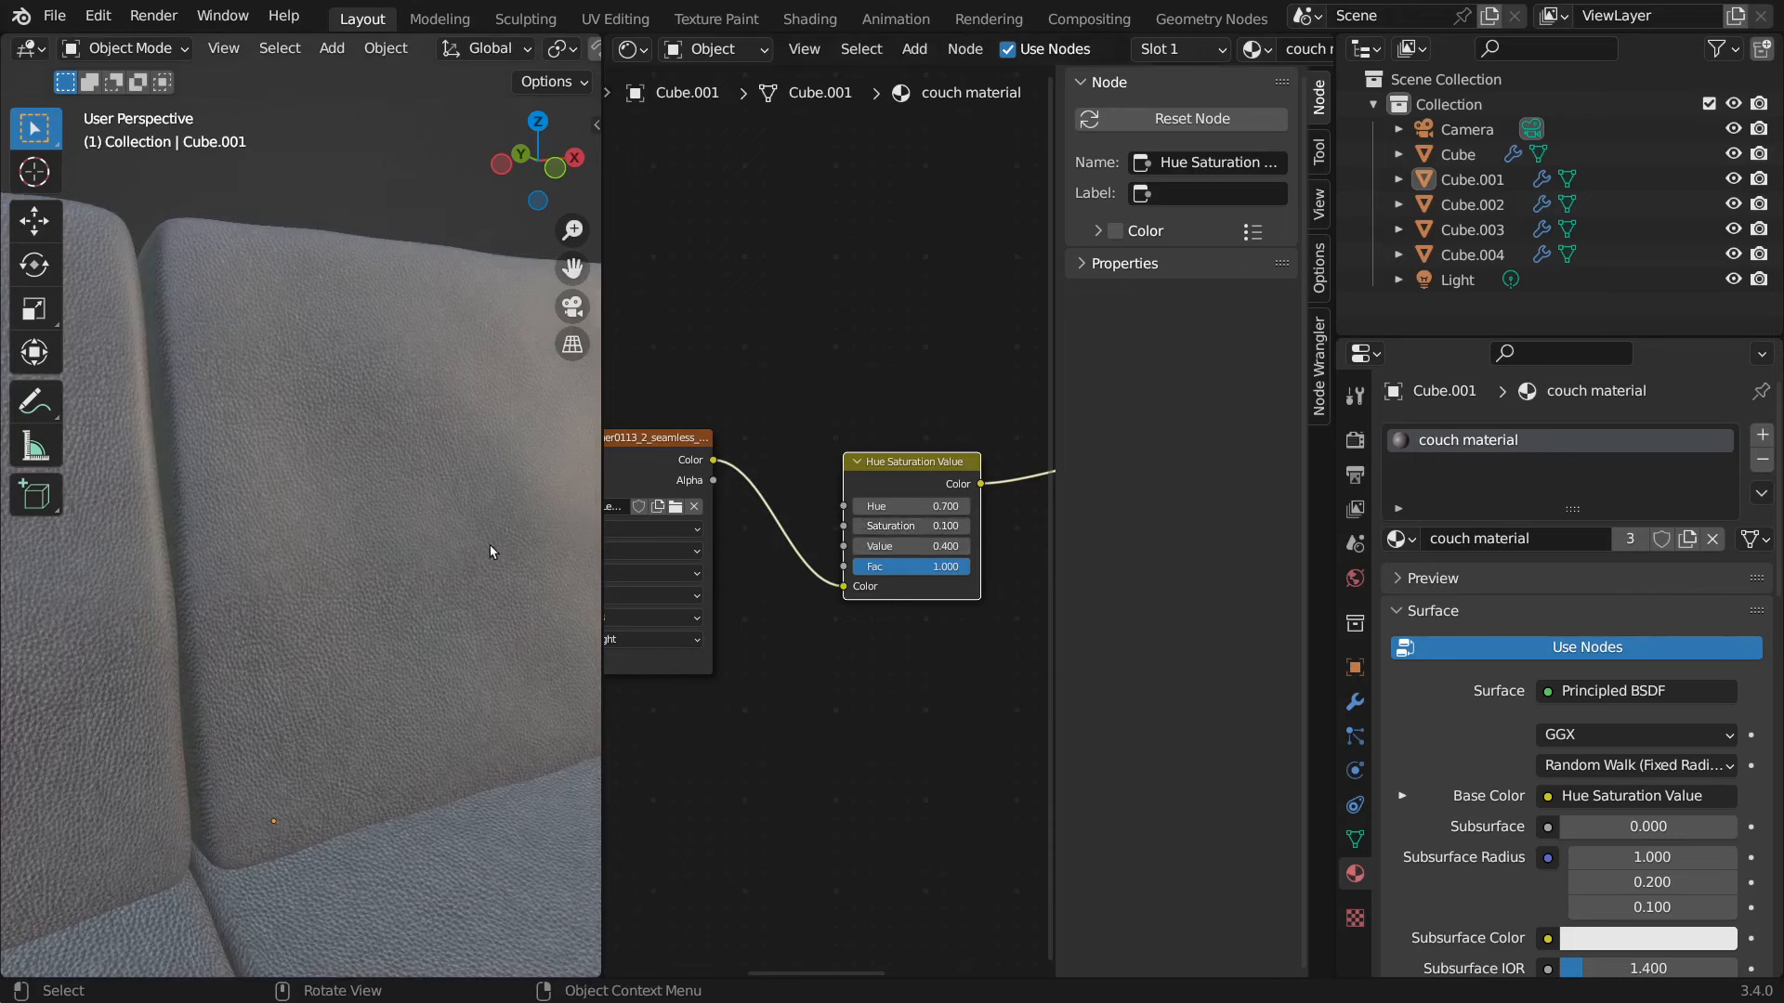
# - Set the Hue Saturation Value node's hue to 0.5, saturation to 1 and value to 0.1 for a very dark leather
pyautogui.scroll(-9, 106, 566)
pyautogui.moveTo(425, 630); pyautogui.dragTo(296, 594, button='middle')
pyautogui.scroll(5, 310, 606)
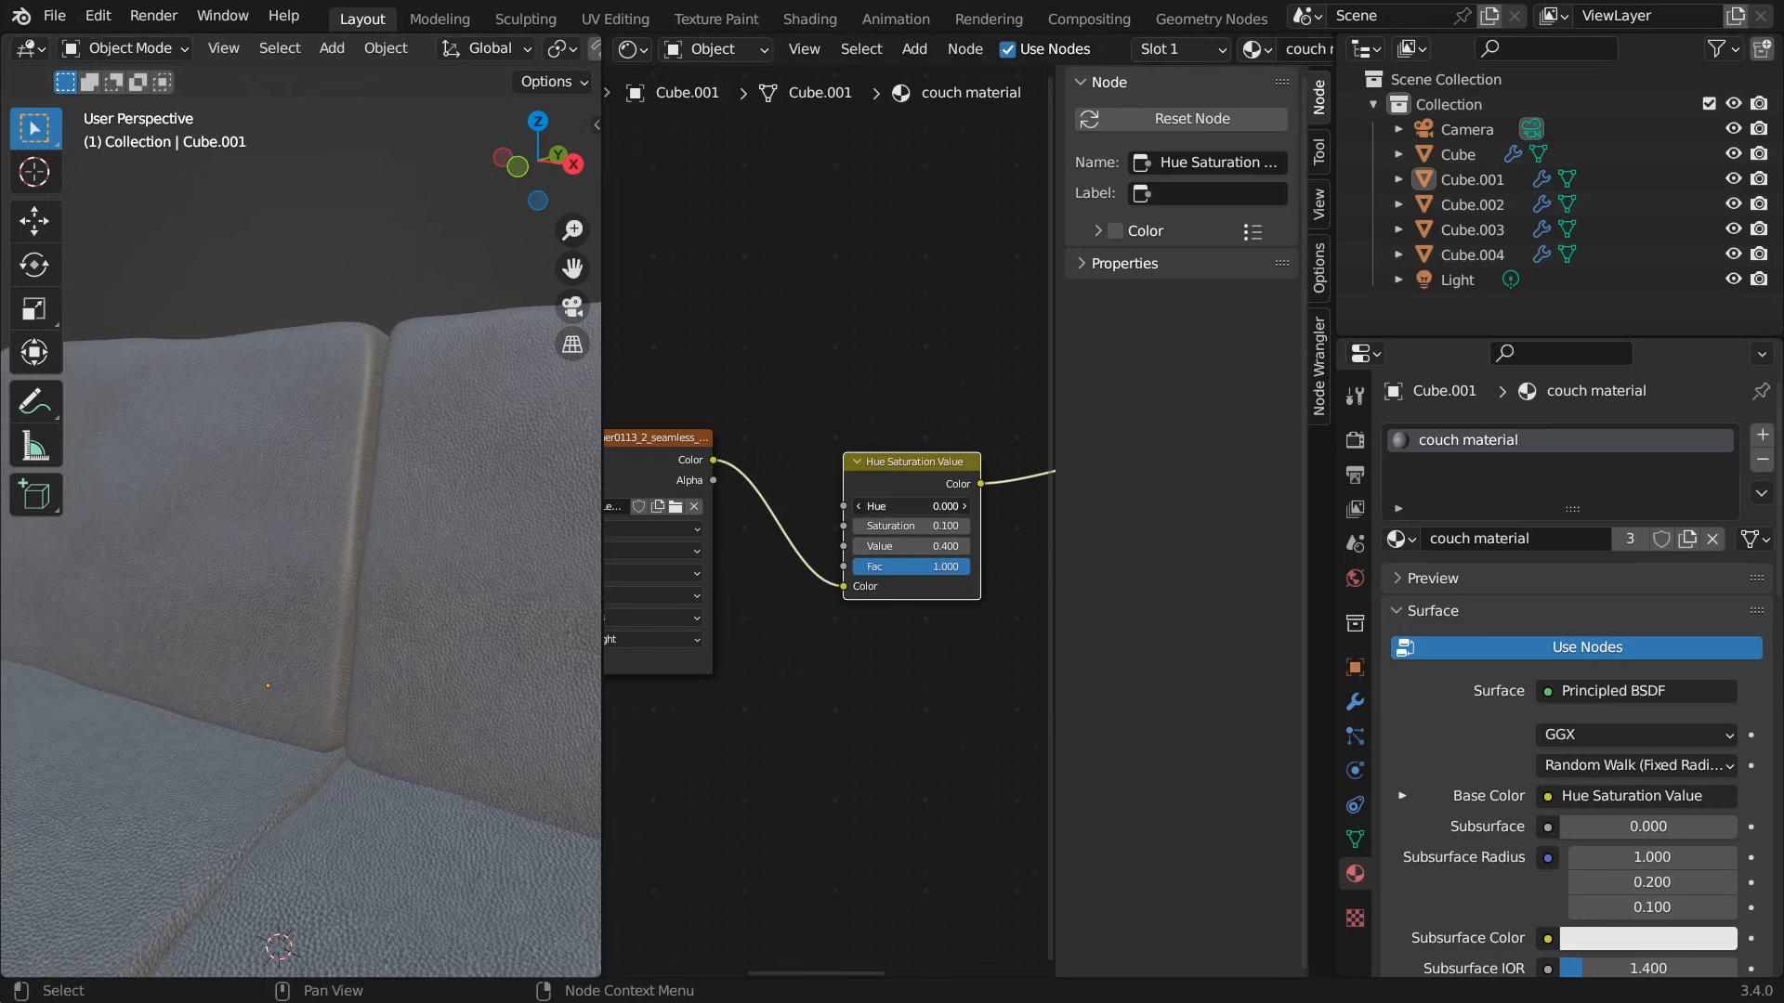
pyautogui.click(940, 506)
pyautogui.write('0.5')
pyautogui.press('Return')
pyautogui.click(931, 525)
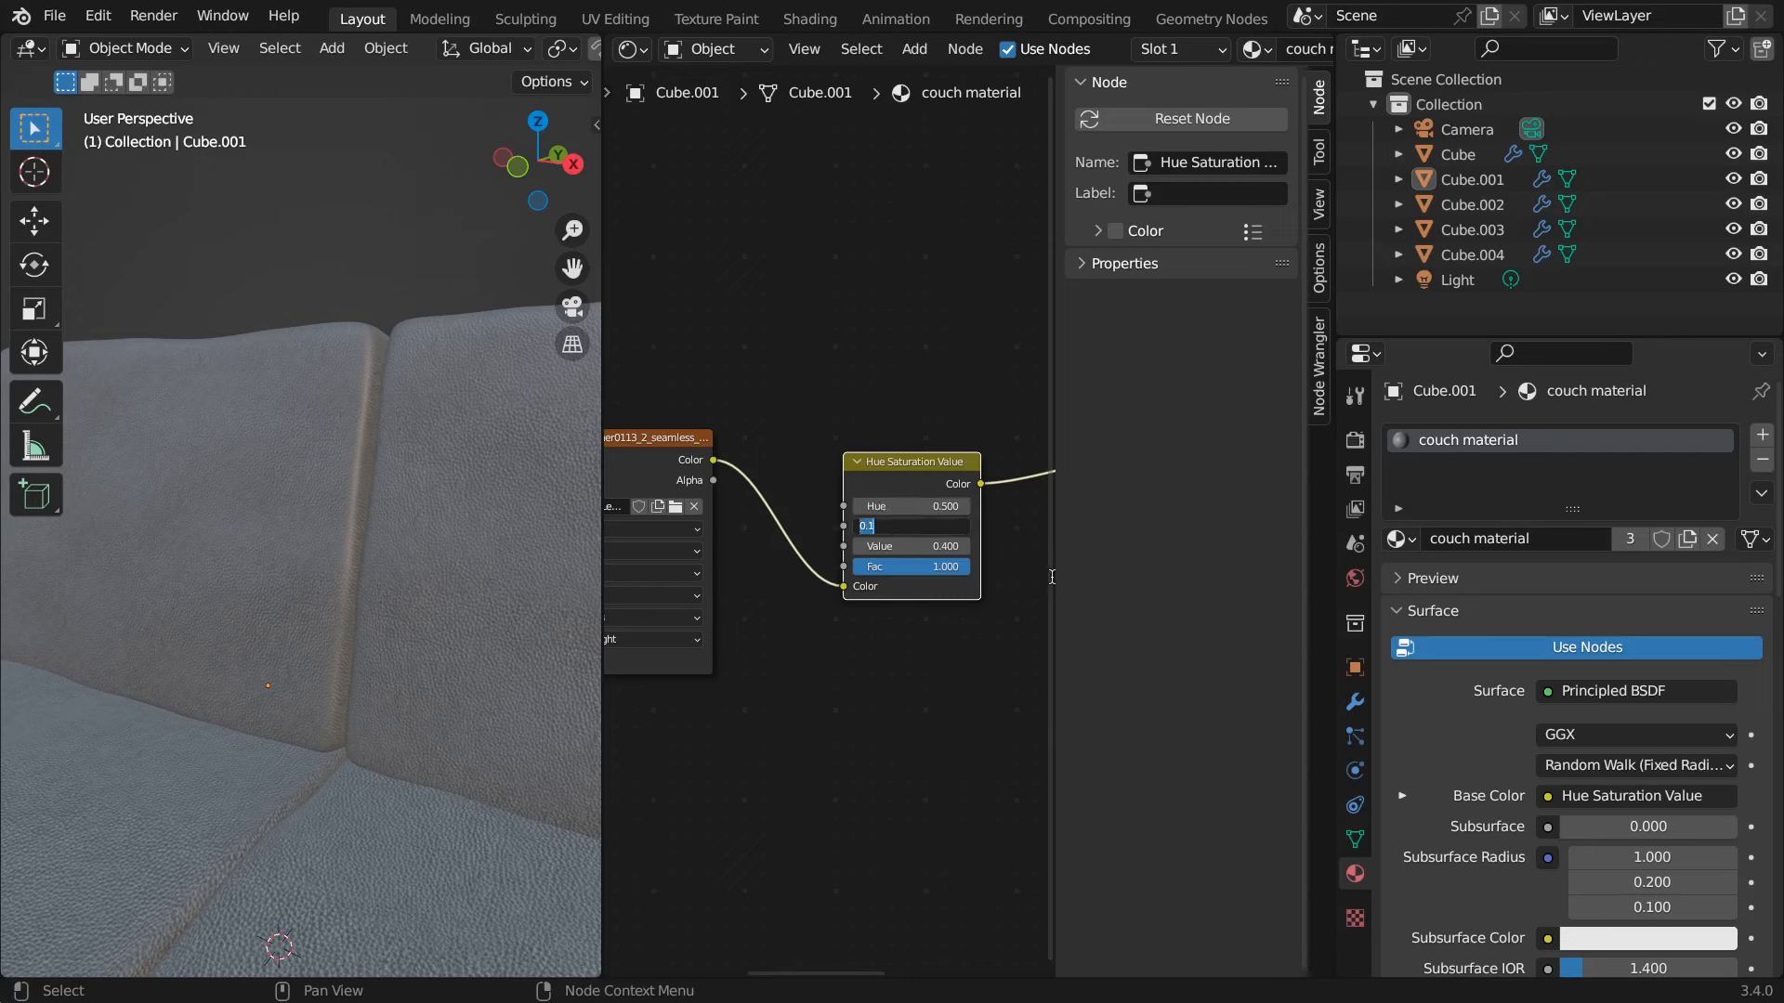
pyautogui.write('1')
pyautogui.press('Return')
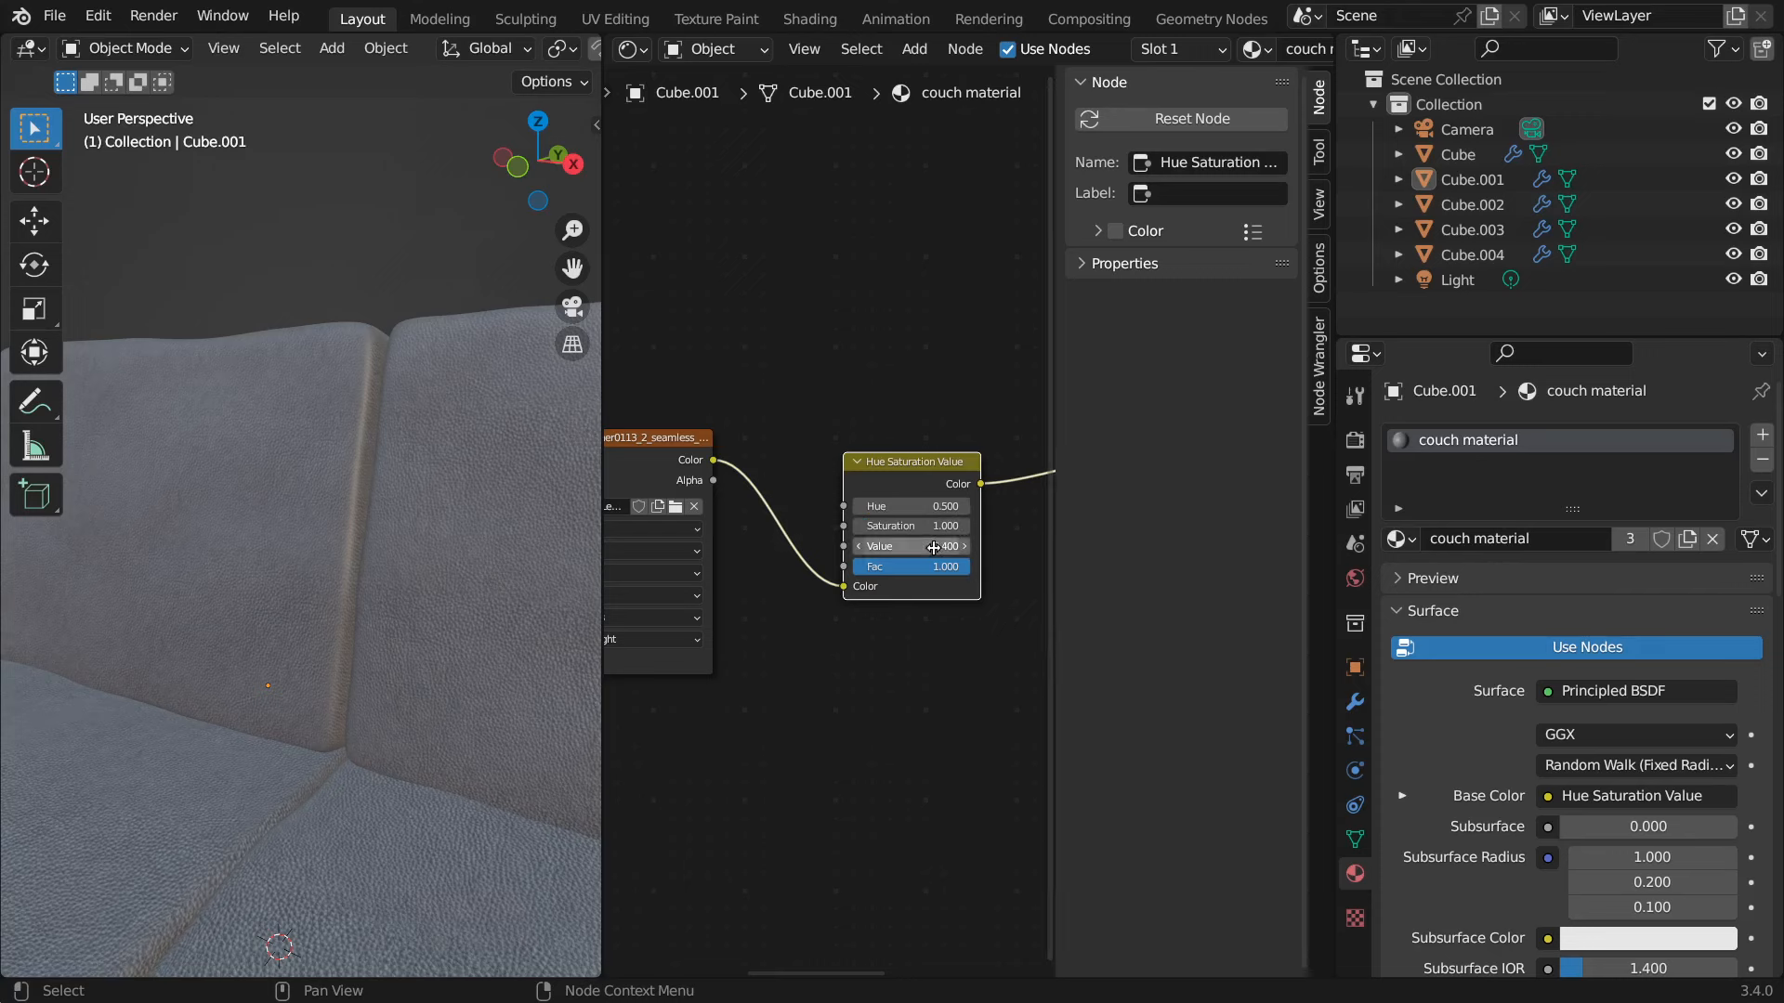
pyautogui.moveTo(933, 548)
pyautogui.mouseDown()
pyautogui.moveTo(1050, 548)
pyautogui.moveTo(925, 548)
pyautogui.mouseUp()
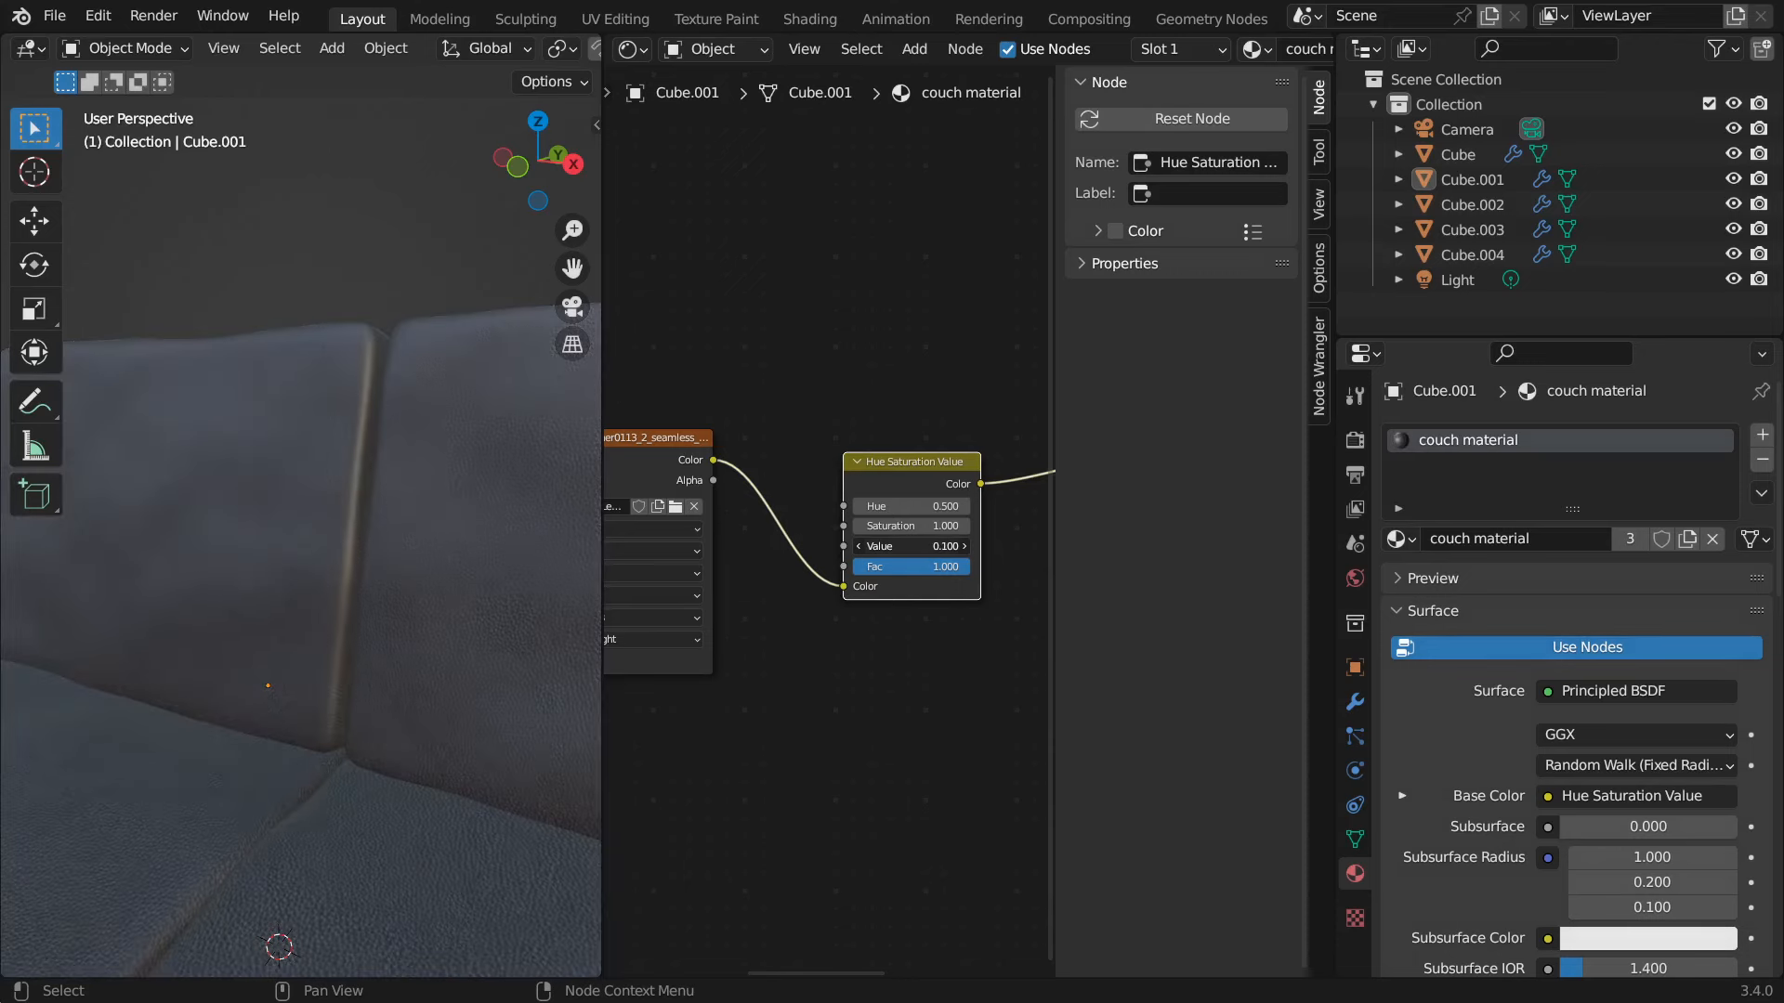
# - Examine the darkened sofa from several angles and the leather grain of the back cushions close up
pyautogui.click(458, 724)
pyautogui.moveTo(458, 724); pyautogui.dragTo(443, 782, button='middle')
pyautogui.scroll(-4, 3, 811)
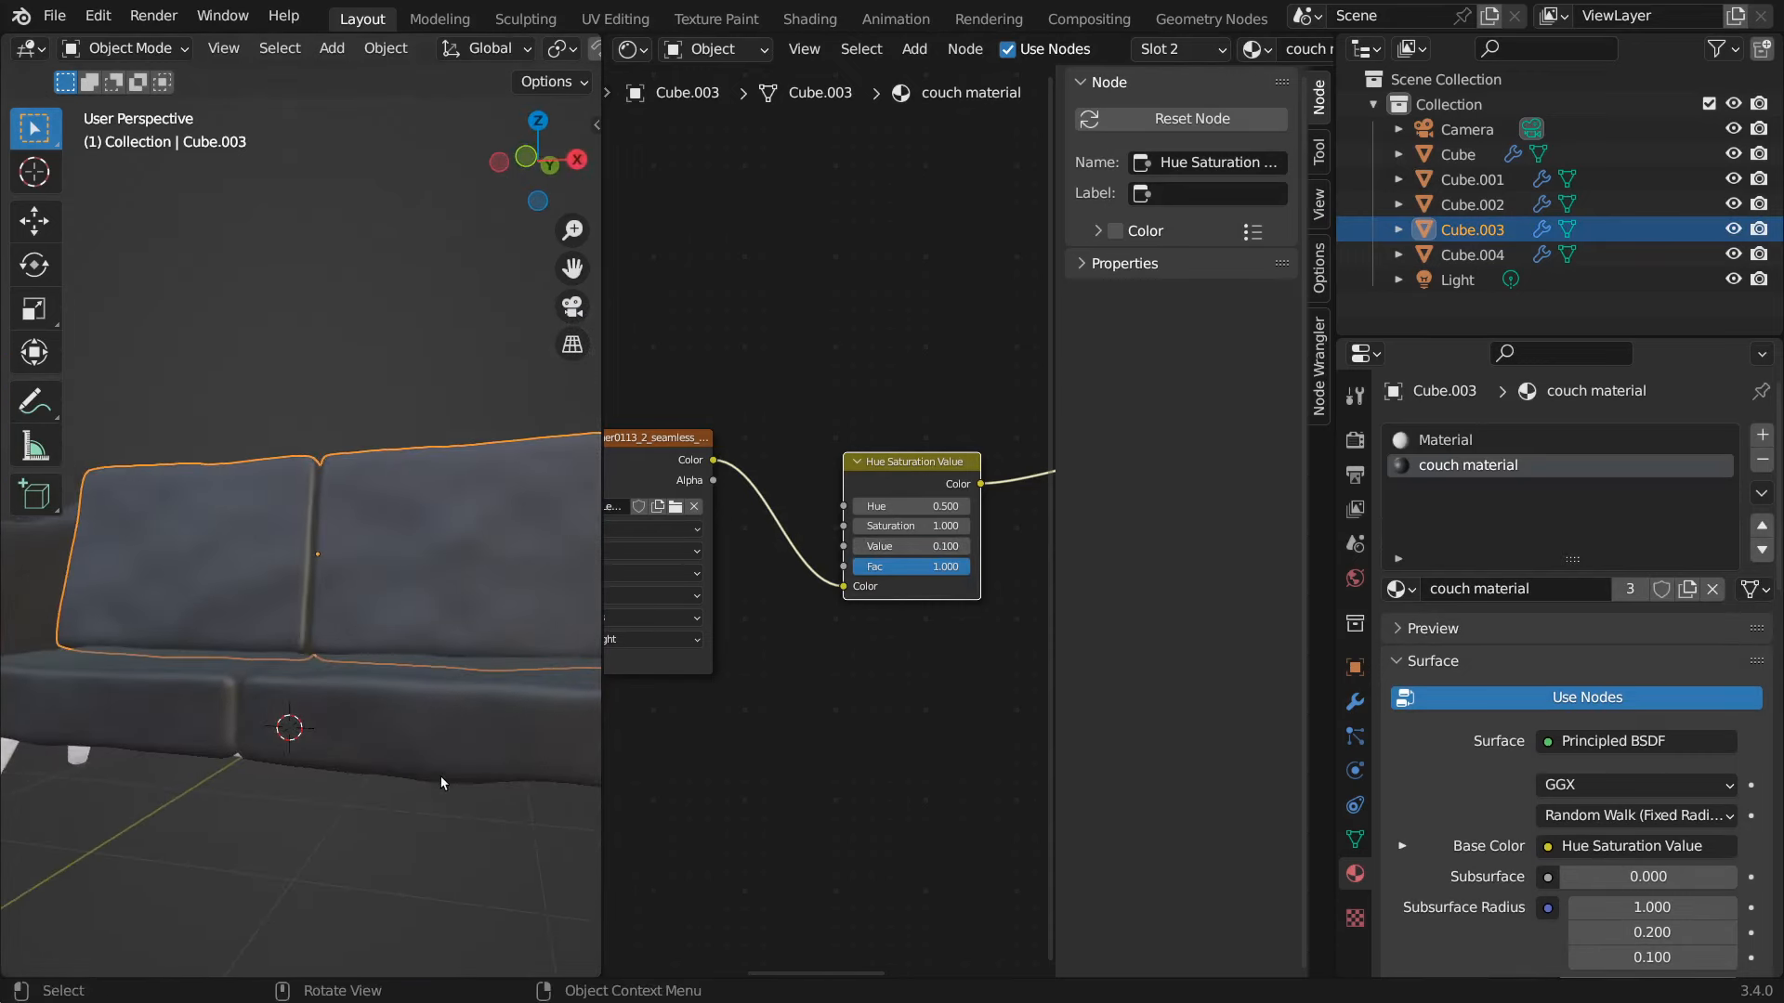
pyautogui.scroll(4, 440, 485)
pyautogui.scroll(-6, 441, 485)
pyautogui.click(387, 351)
pyautogui.moveTo(366, 396); pyautogui.dragTo(594, 442, button='middle')
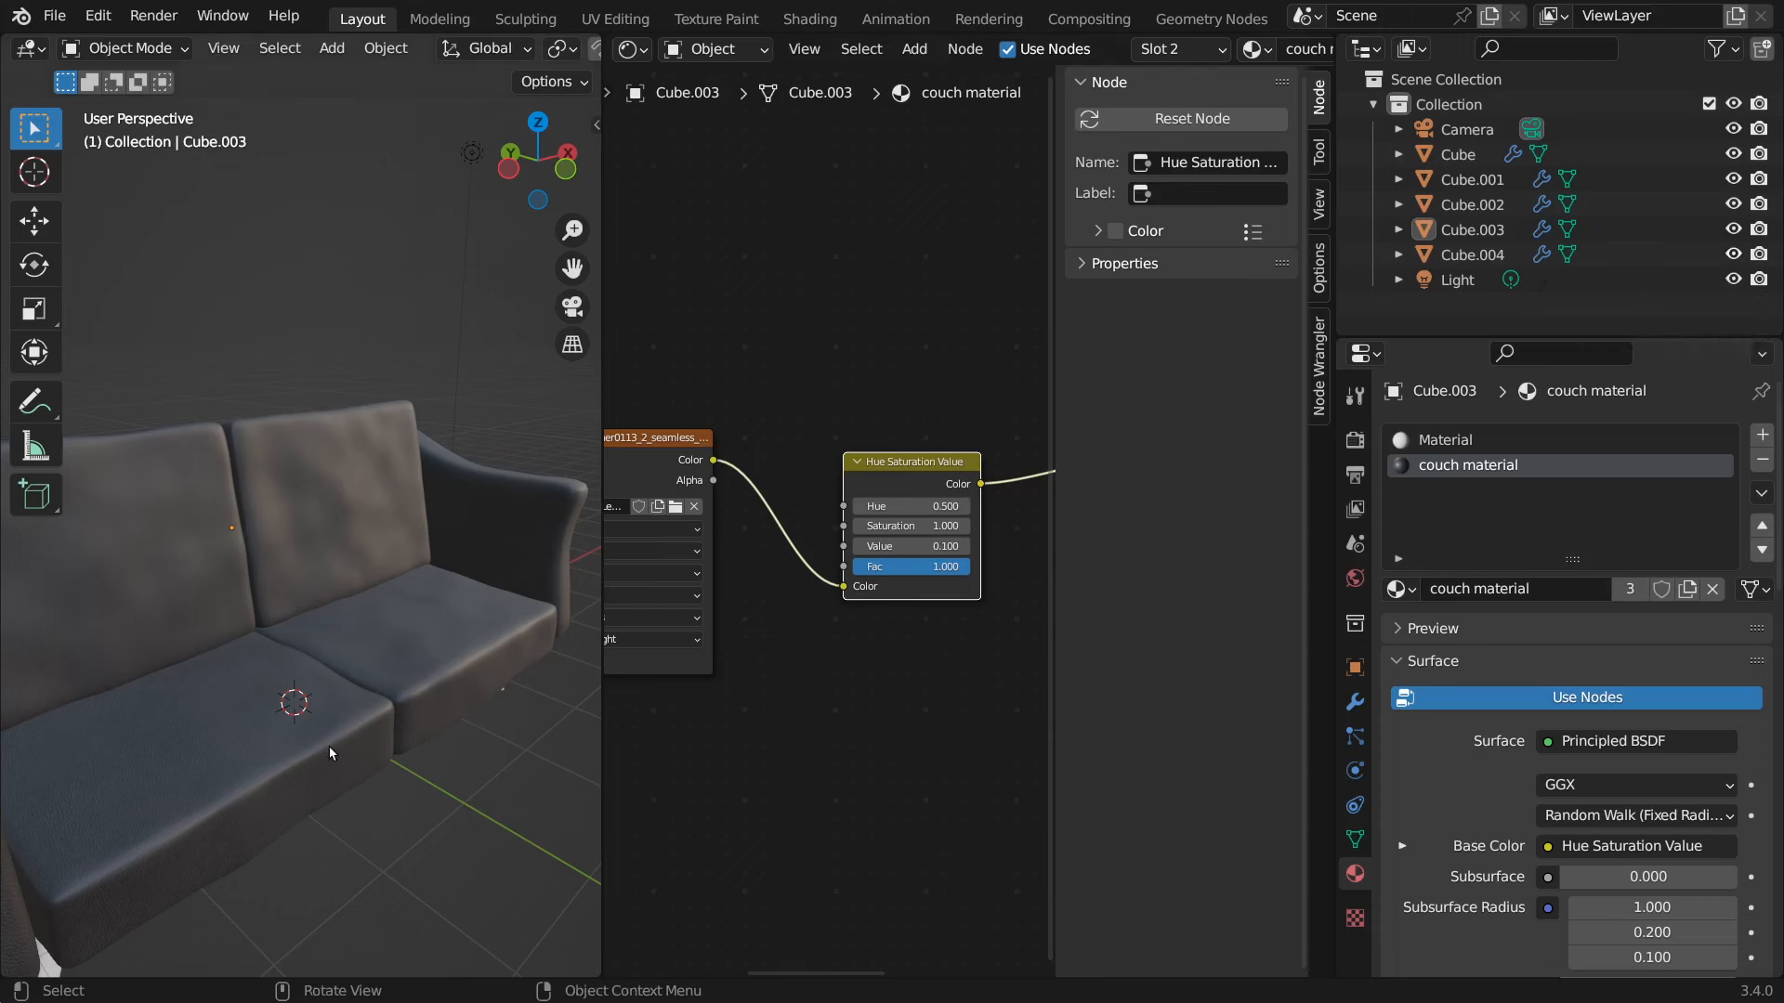
pyautogui.scroll(-4, 295, 733)
pyautogui.scroll(8, 296, 733)
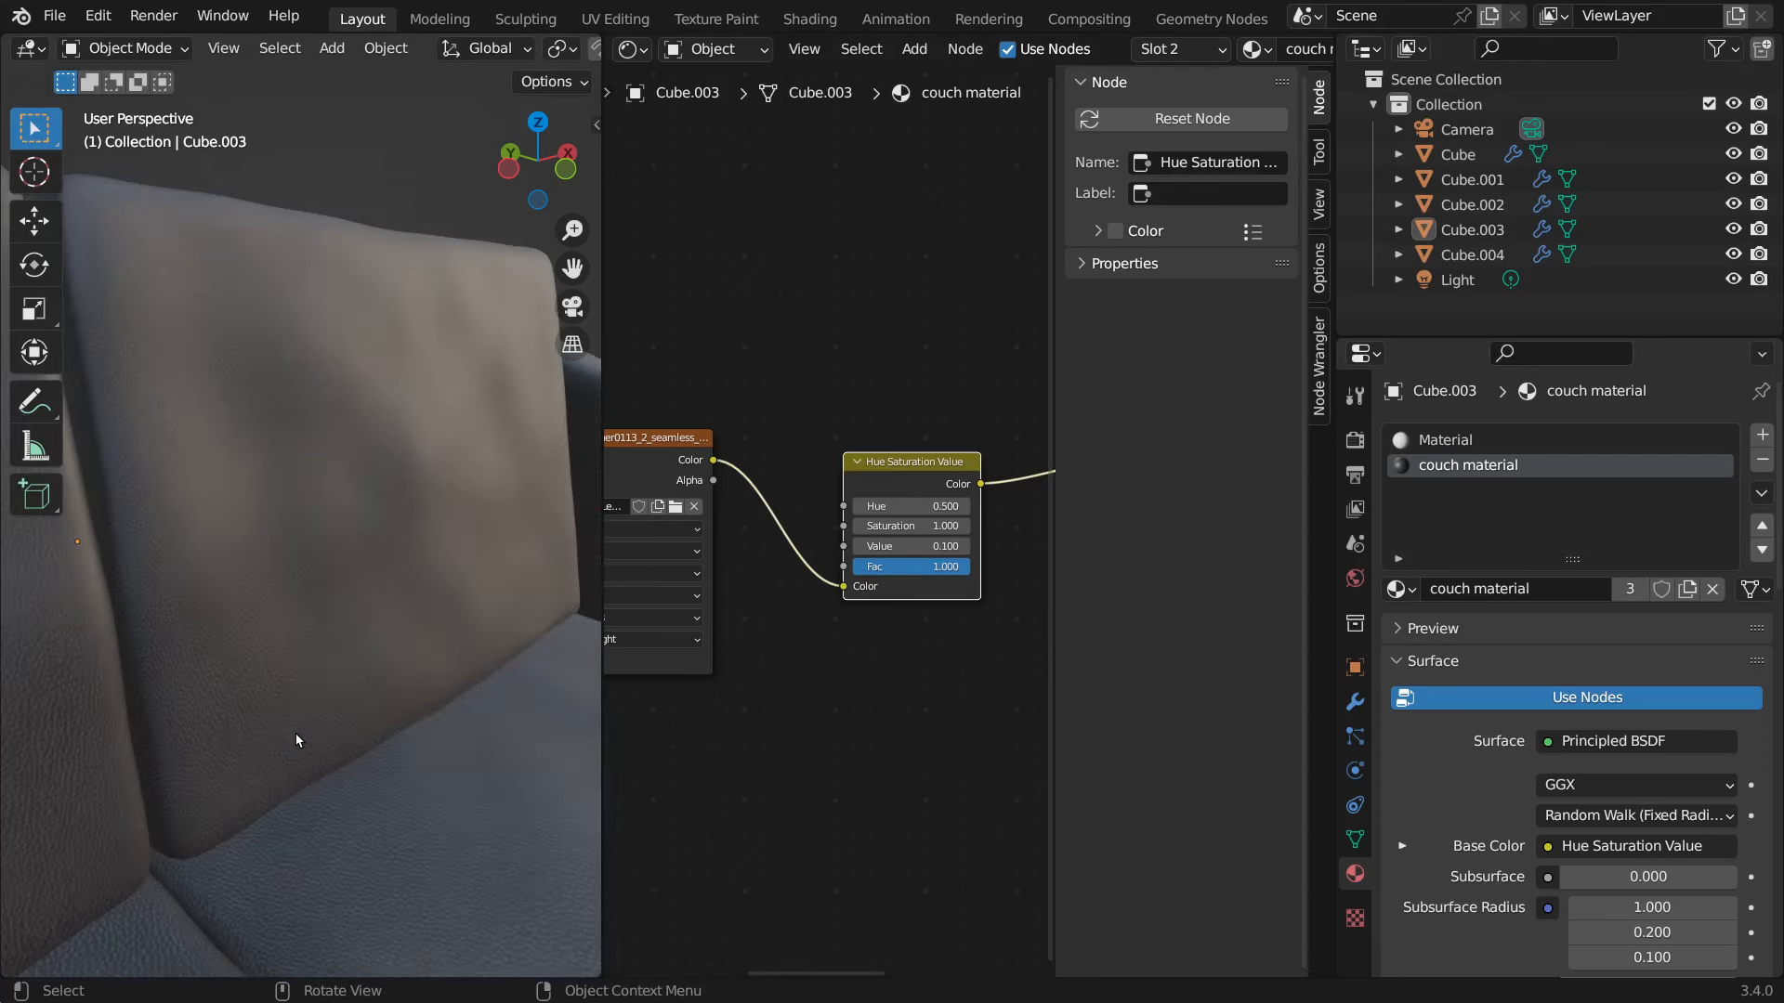
# - Inspect the leather grain on the last back cushion, comparing it close up and from farther away
pyautogui.scroll(5, 295, 733)
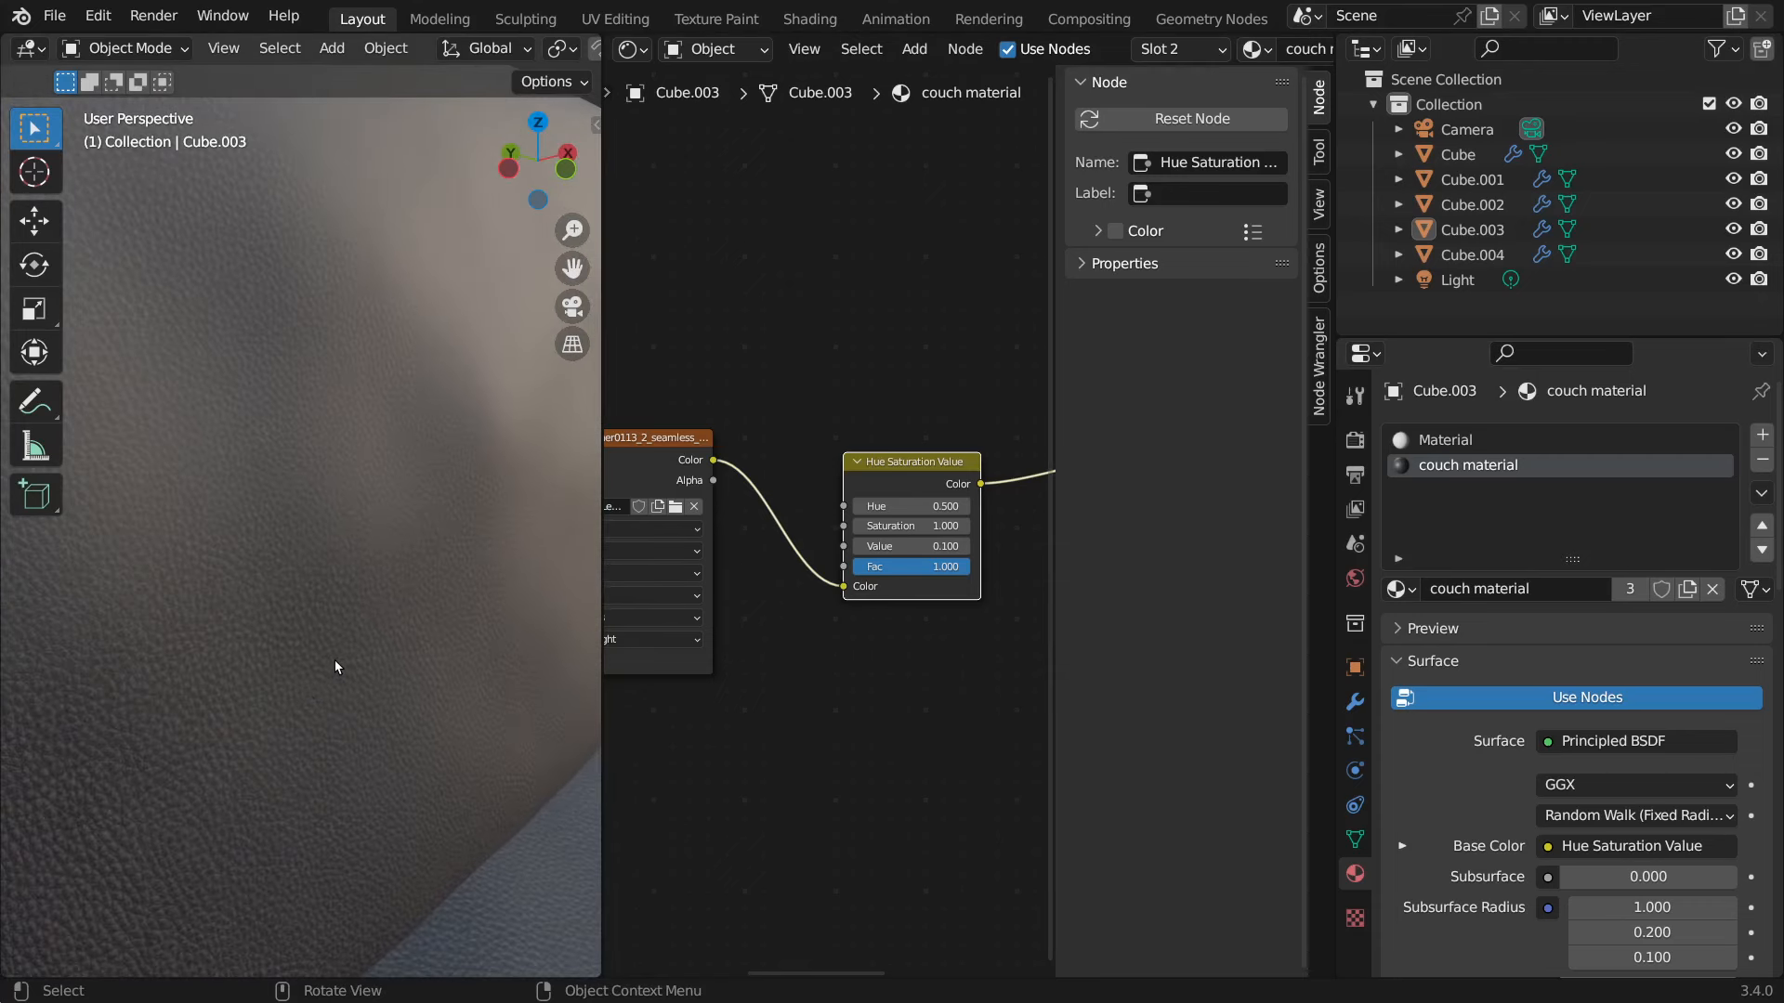
pyautogui.scroll(-5, 334, 666)
pyautogui.scroll(3, 333, 666)
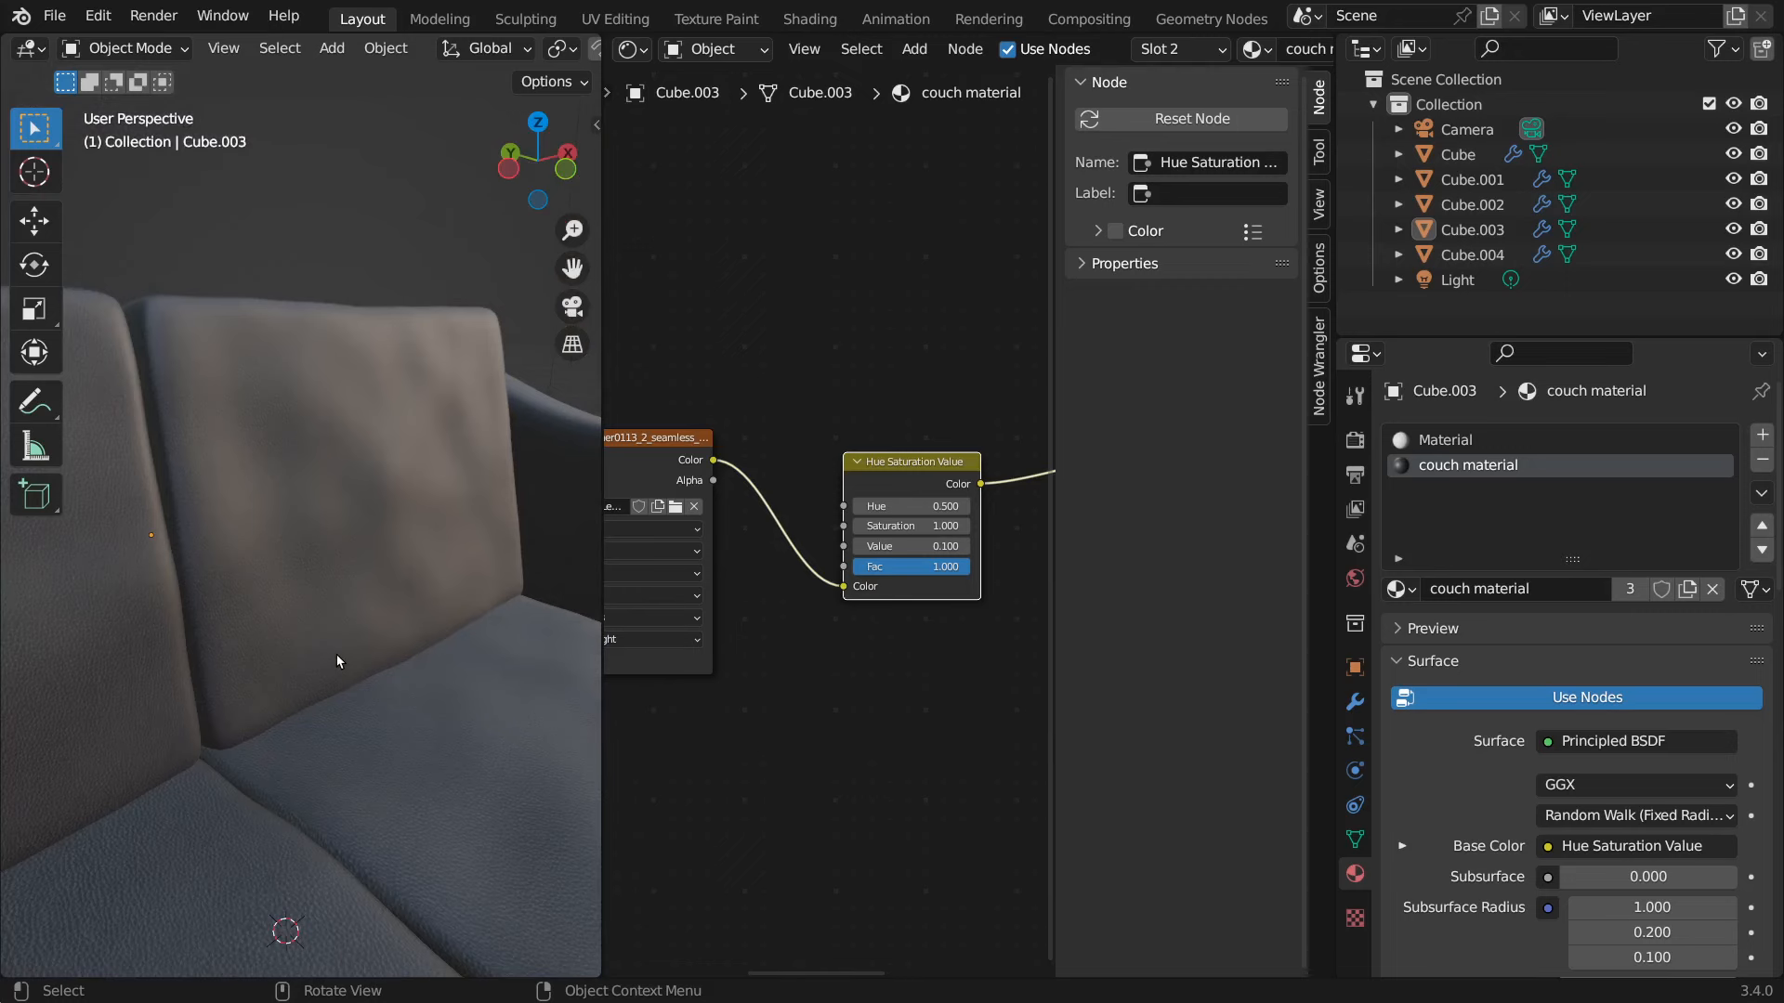
pyautogui.scroll(-4, 337, 662)
pyautogui.scroll(4, 337, 662)
pyautogui.scroll(-4, 395, 635)
pyautogui.scroll(3, 398, 627)
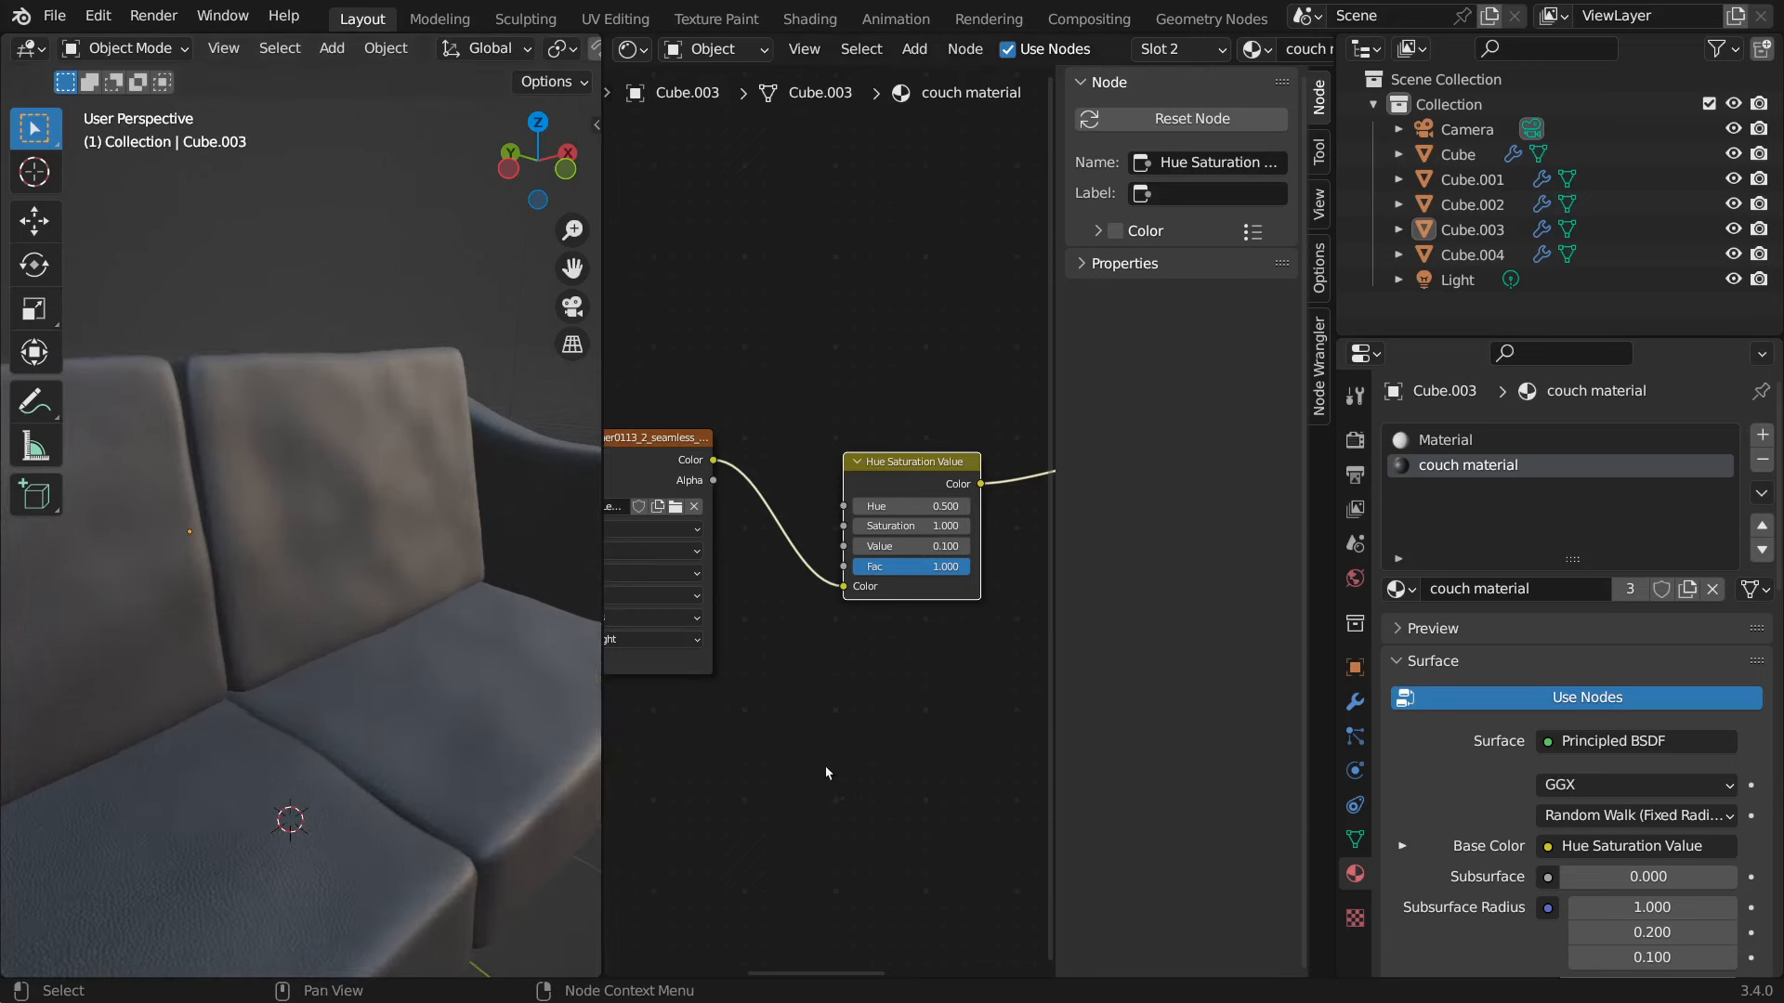
# - Add a second Image Texture node to the couch material below the leather image node
pyautogui.moveTo(825, 766); pyautogui.dragTo(1042, 692, button='middle')
pyautogui.moveTo(856, 745); pyautogui.dragTo(1033, 684, button='middle')
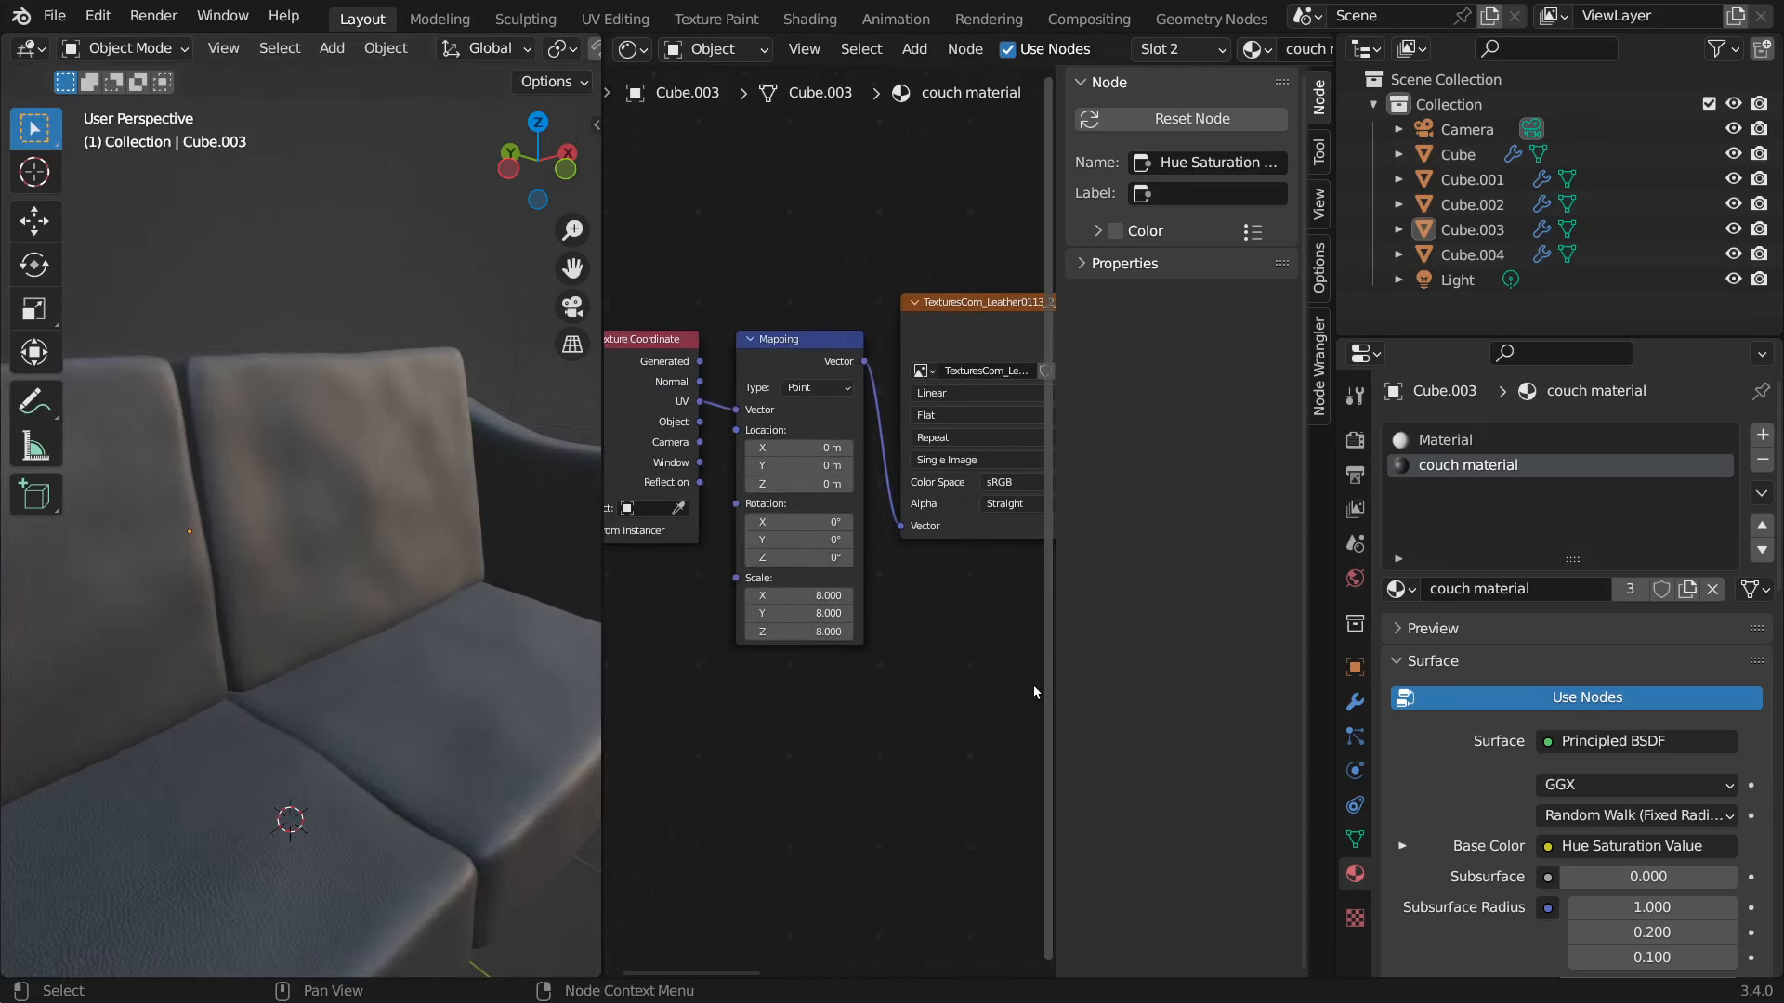
pyautogui.scroll(-3, 985, 704)
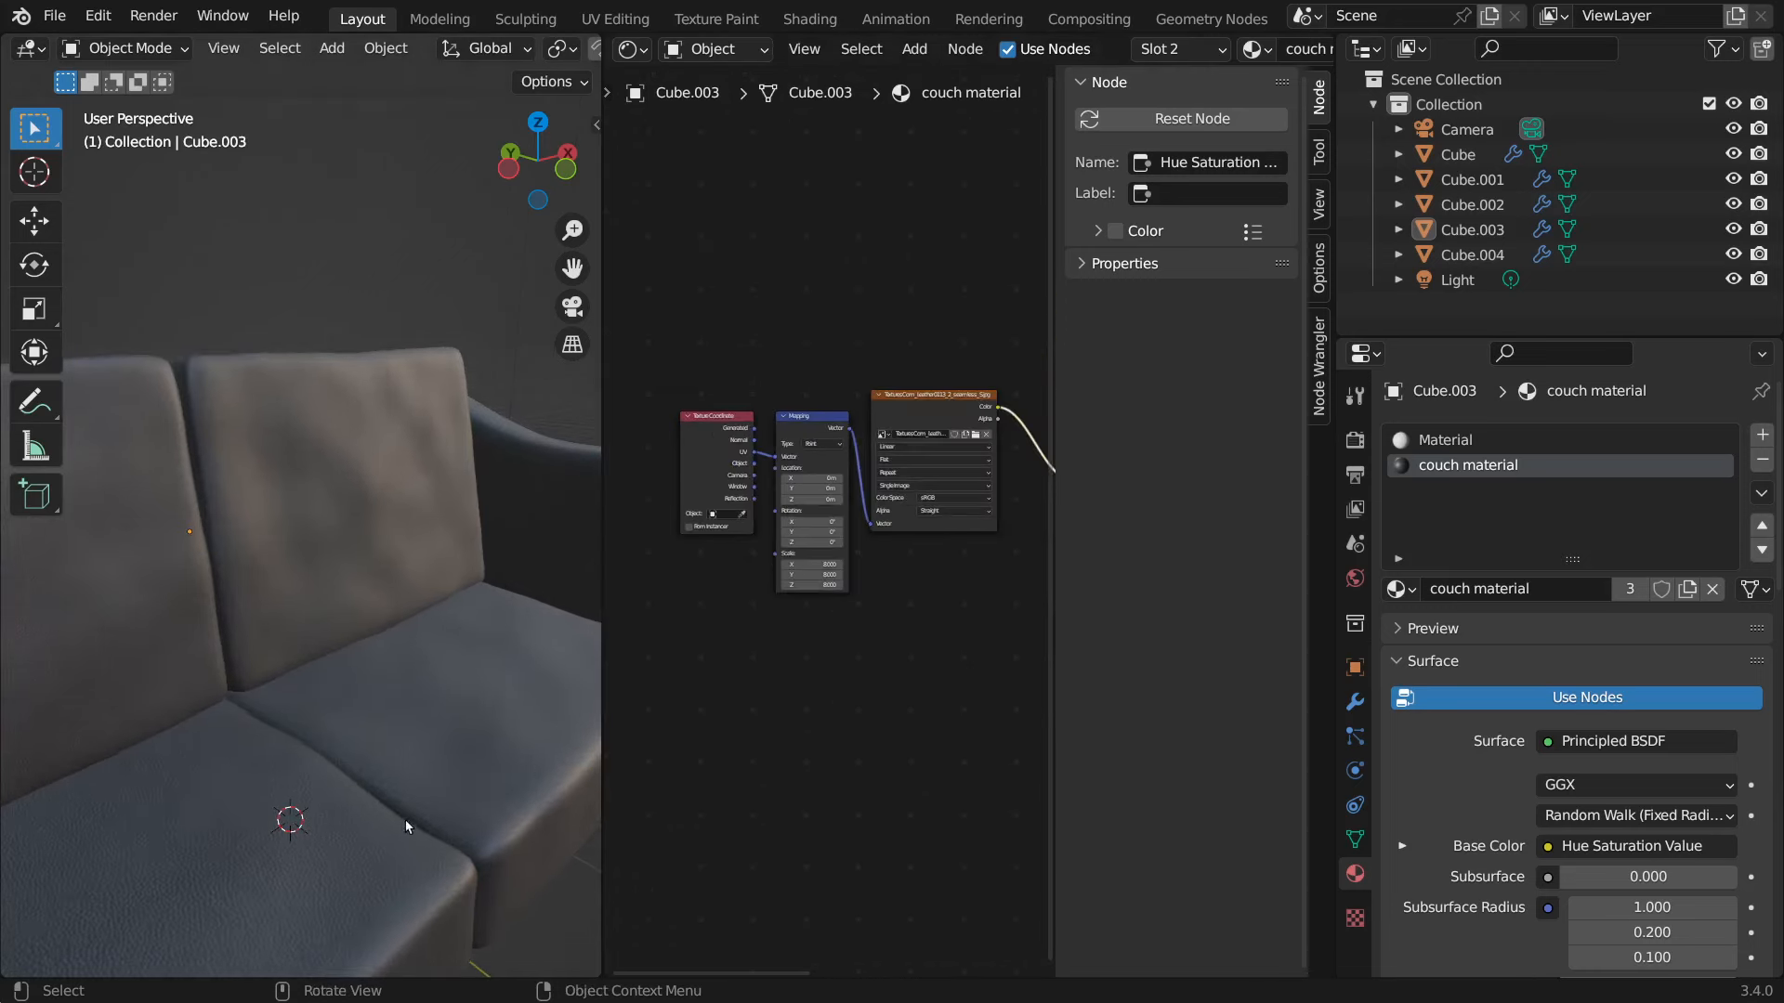
pyautogui.scroll(4, 874, 734)
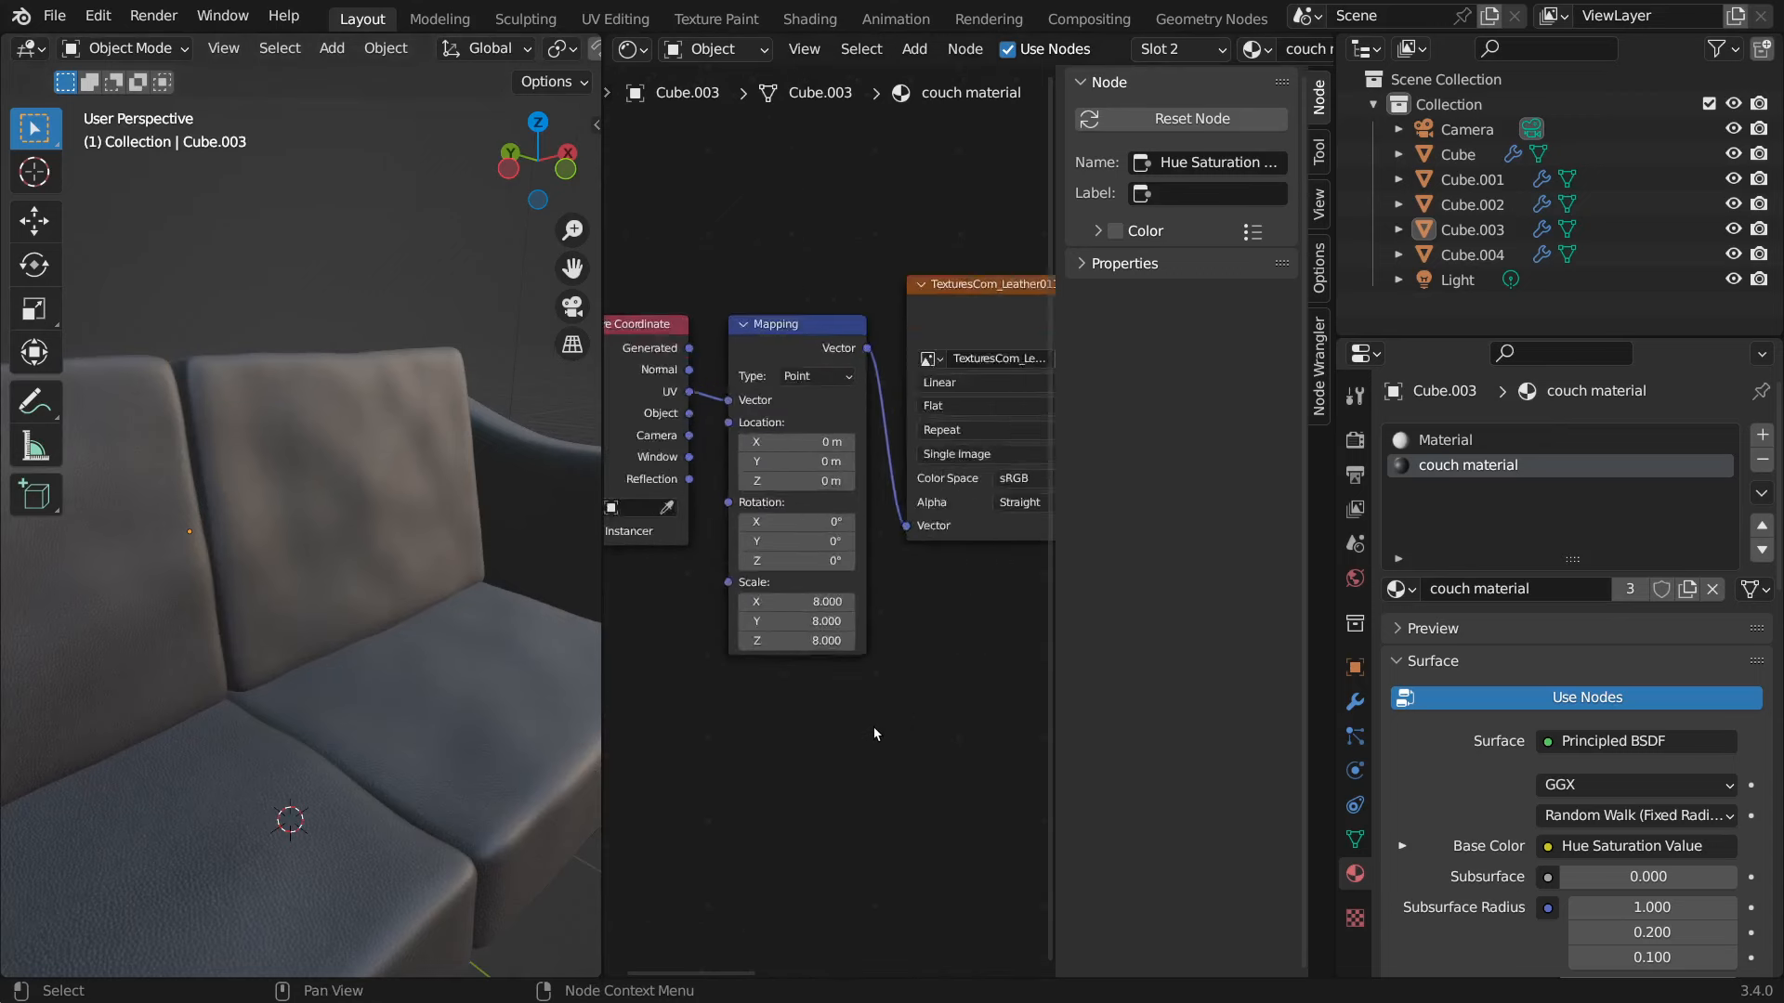
pyautogui.scroll(-6, 873, 743)
pyautogui.moveTo(892, 694); pyautogui.dragTo(804, 656, button='middle')
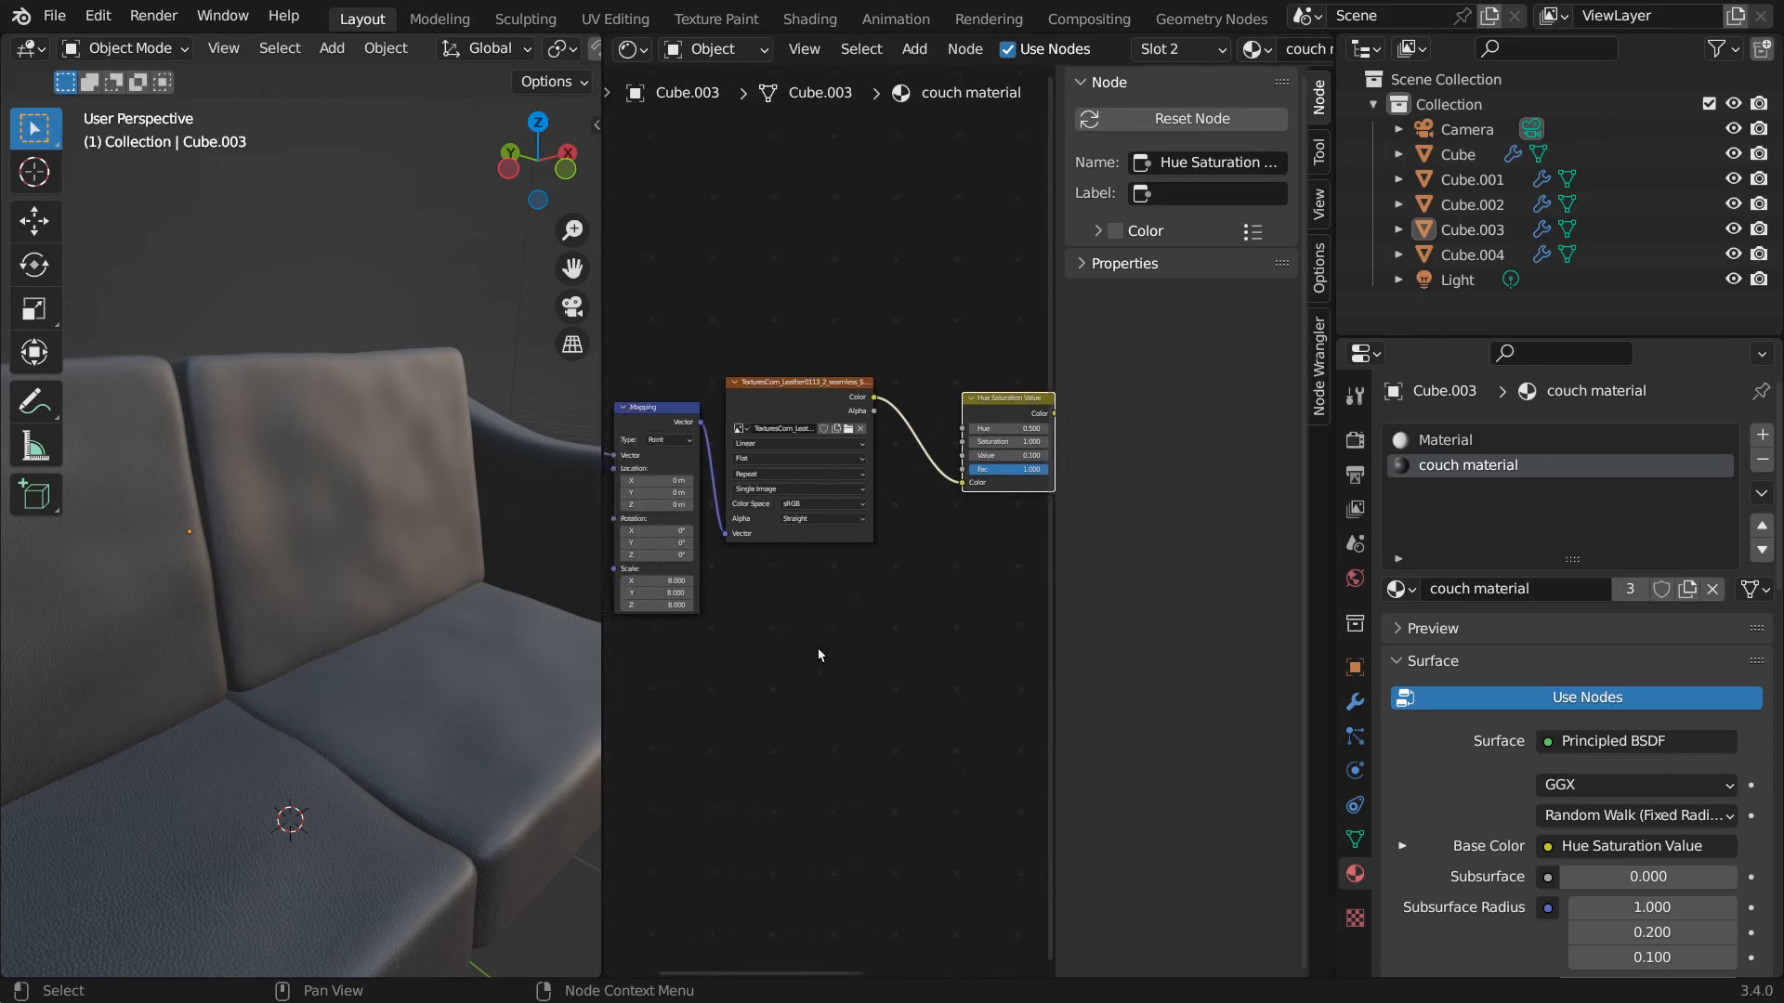
pyautogui.hotkey('shift', 'a')
pyautogui.moveTo(805, 654)
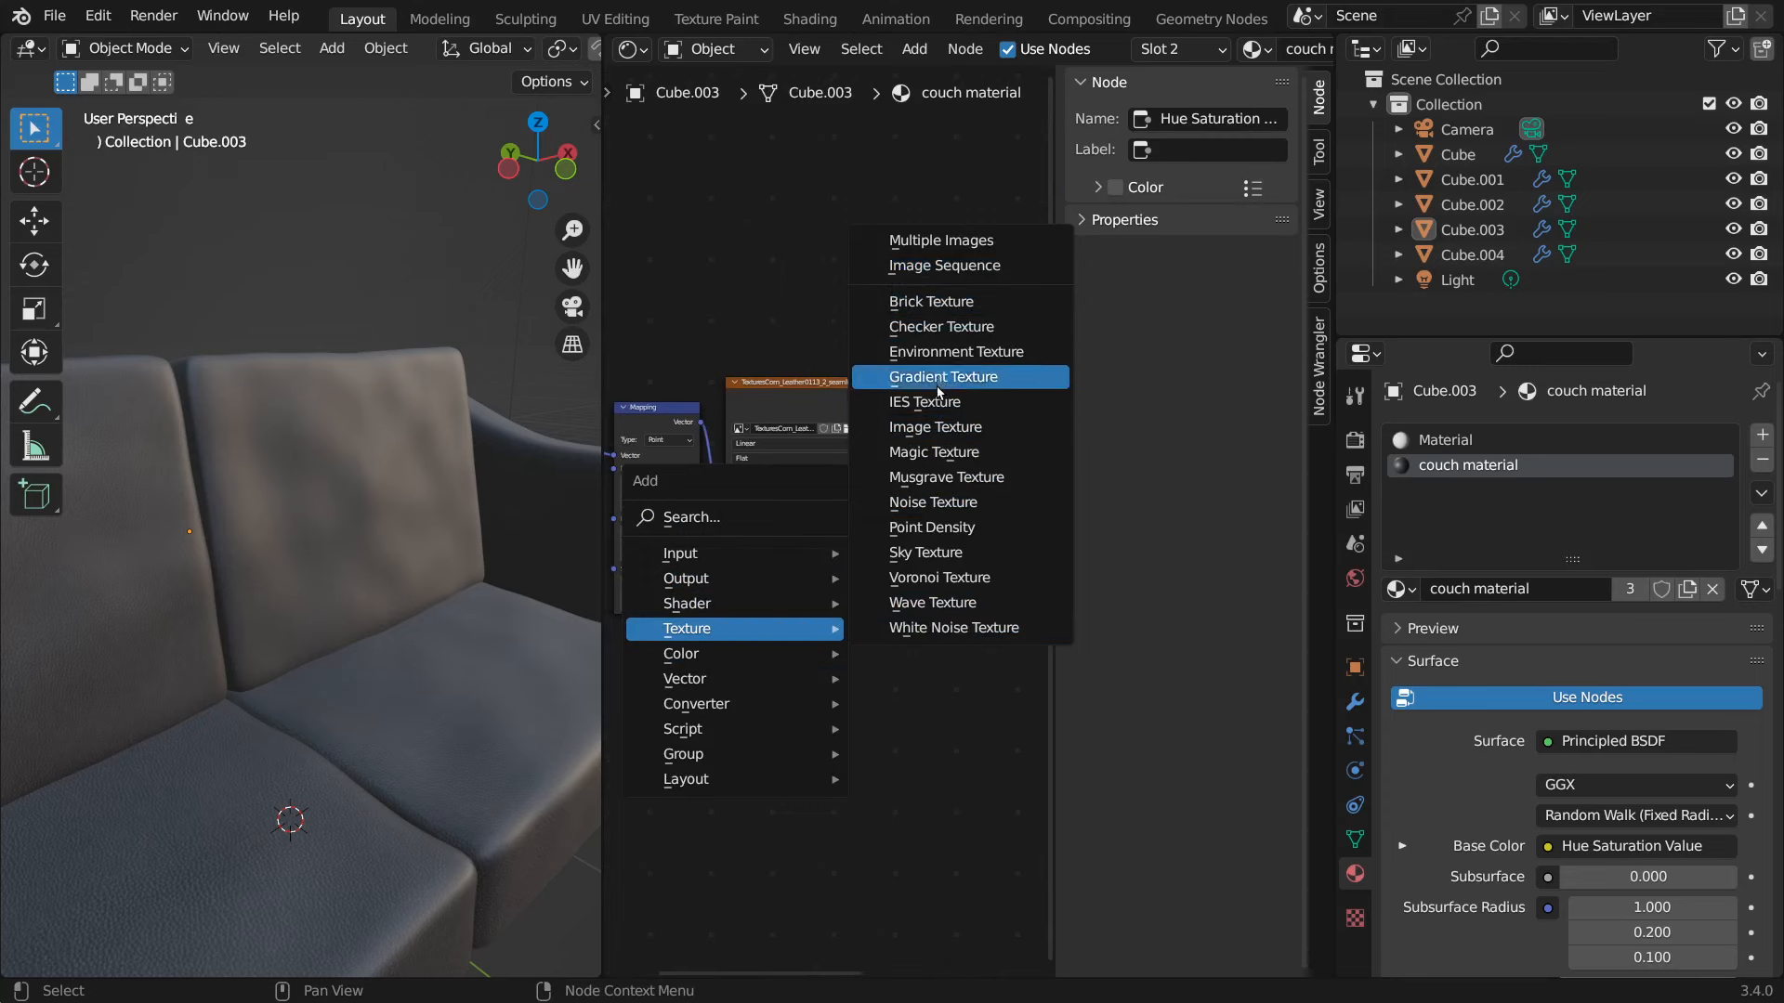
pyautogui.click(936, 426)
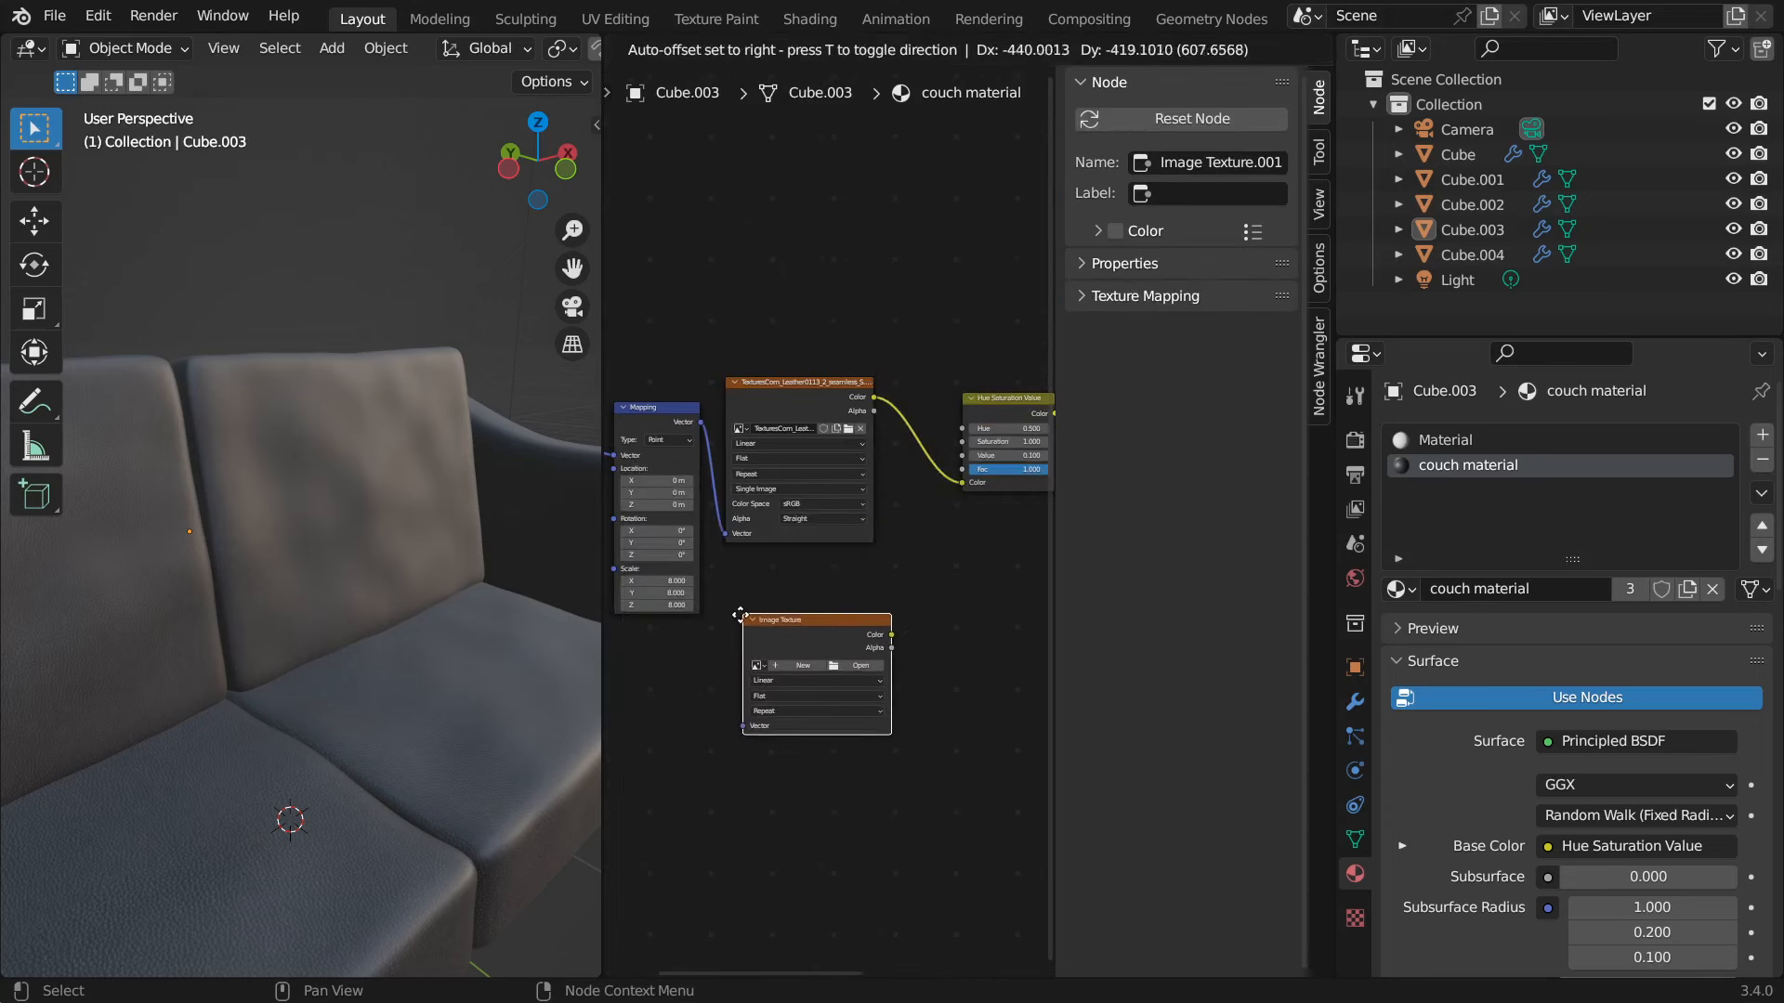
pyautogui.click(701, 614)
# - Load the TexturesCom_FabricPlain0059_1_Normal image into the new Image Texture node
pyautogui.scroll(-1, 1028, 679)
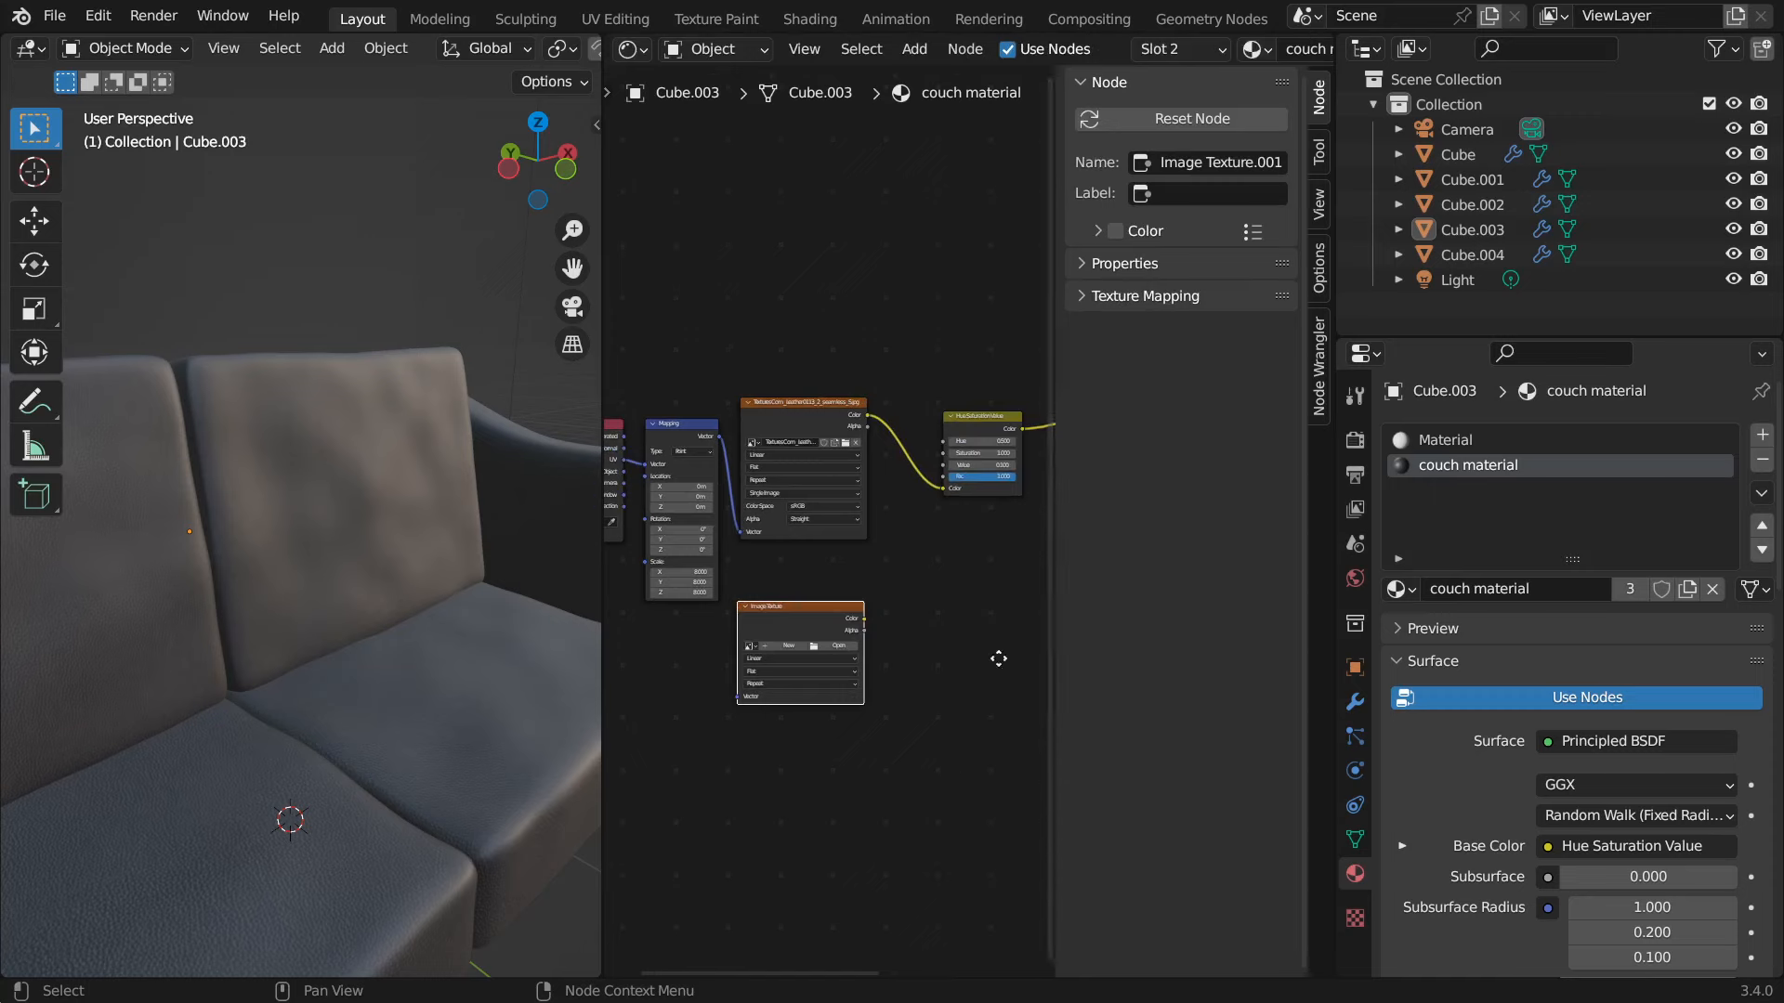
pyautogui.moveTo(999, 658); pyautogui.dragTo(799, 654, button='middle')
pyautogui.scroll(-1, 970, 669)
pyautogui.scroll(4, 972, 664)
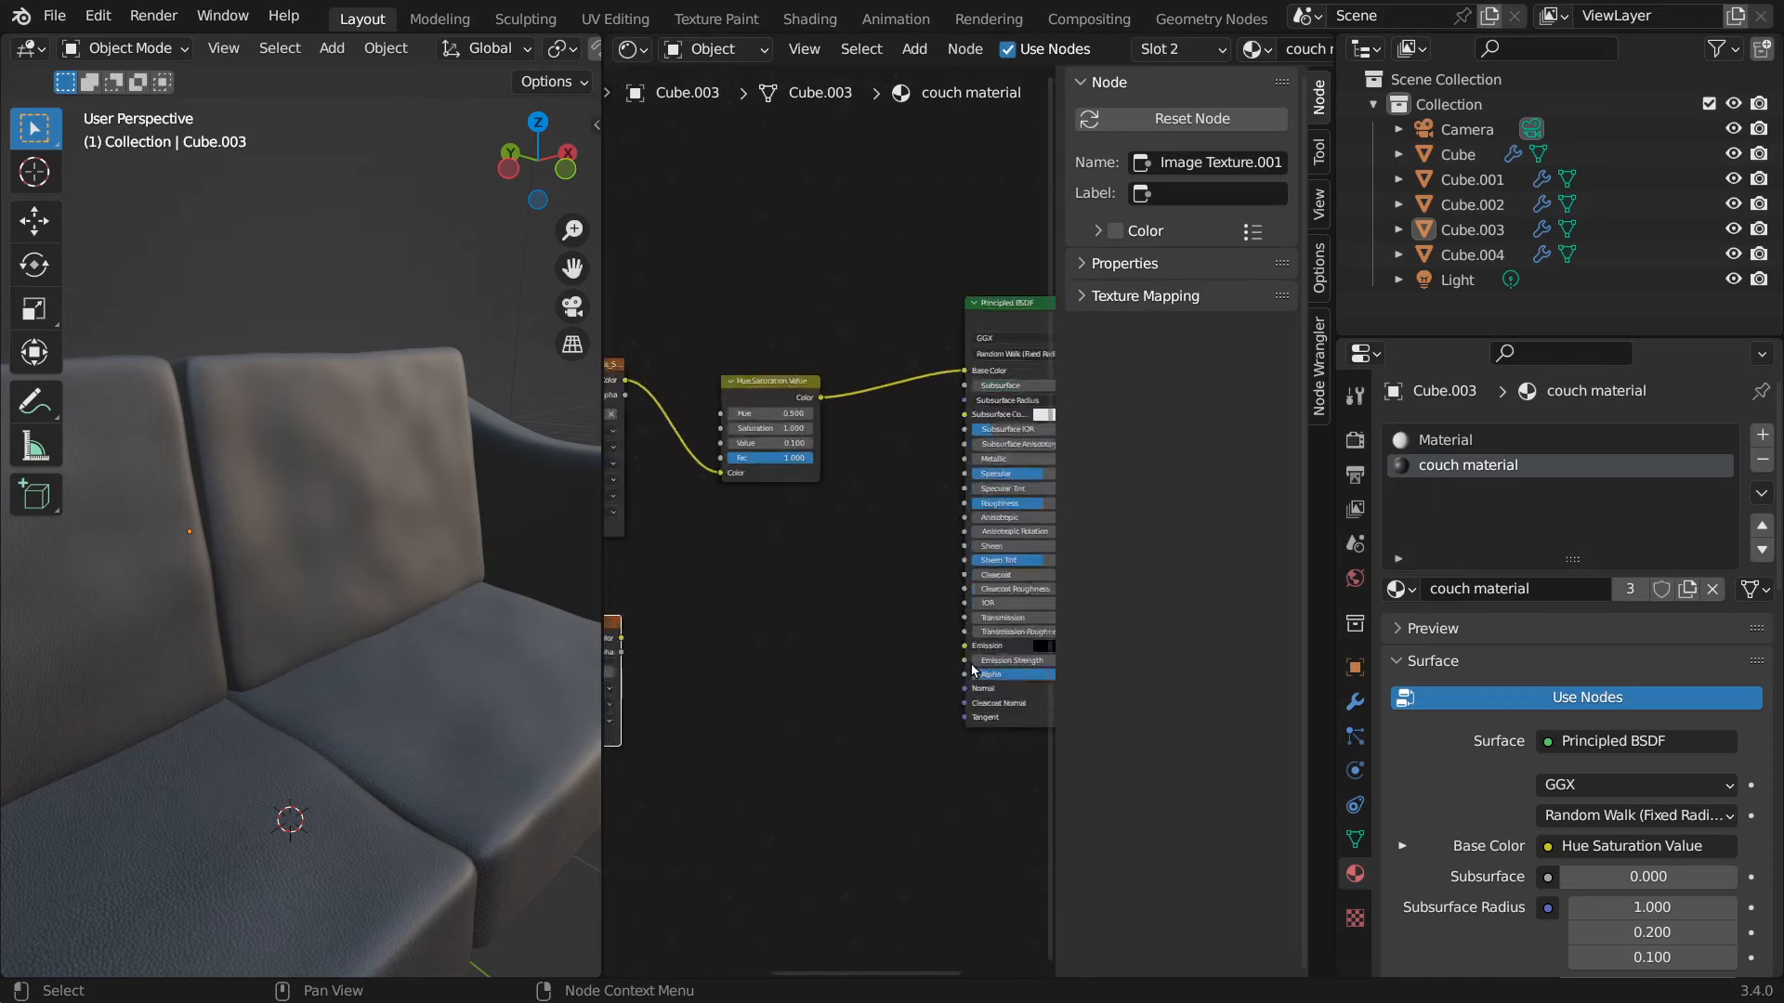
pyautogui.scroll(-2, 848, 716)
pyautogui.scroll(-1, 816, 688)
pyautogui.moveTo(815, 688); pyautogui.dragTo(951, 665, button='middle')
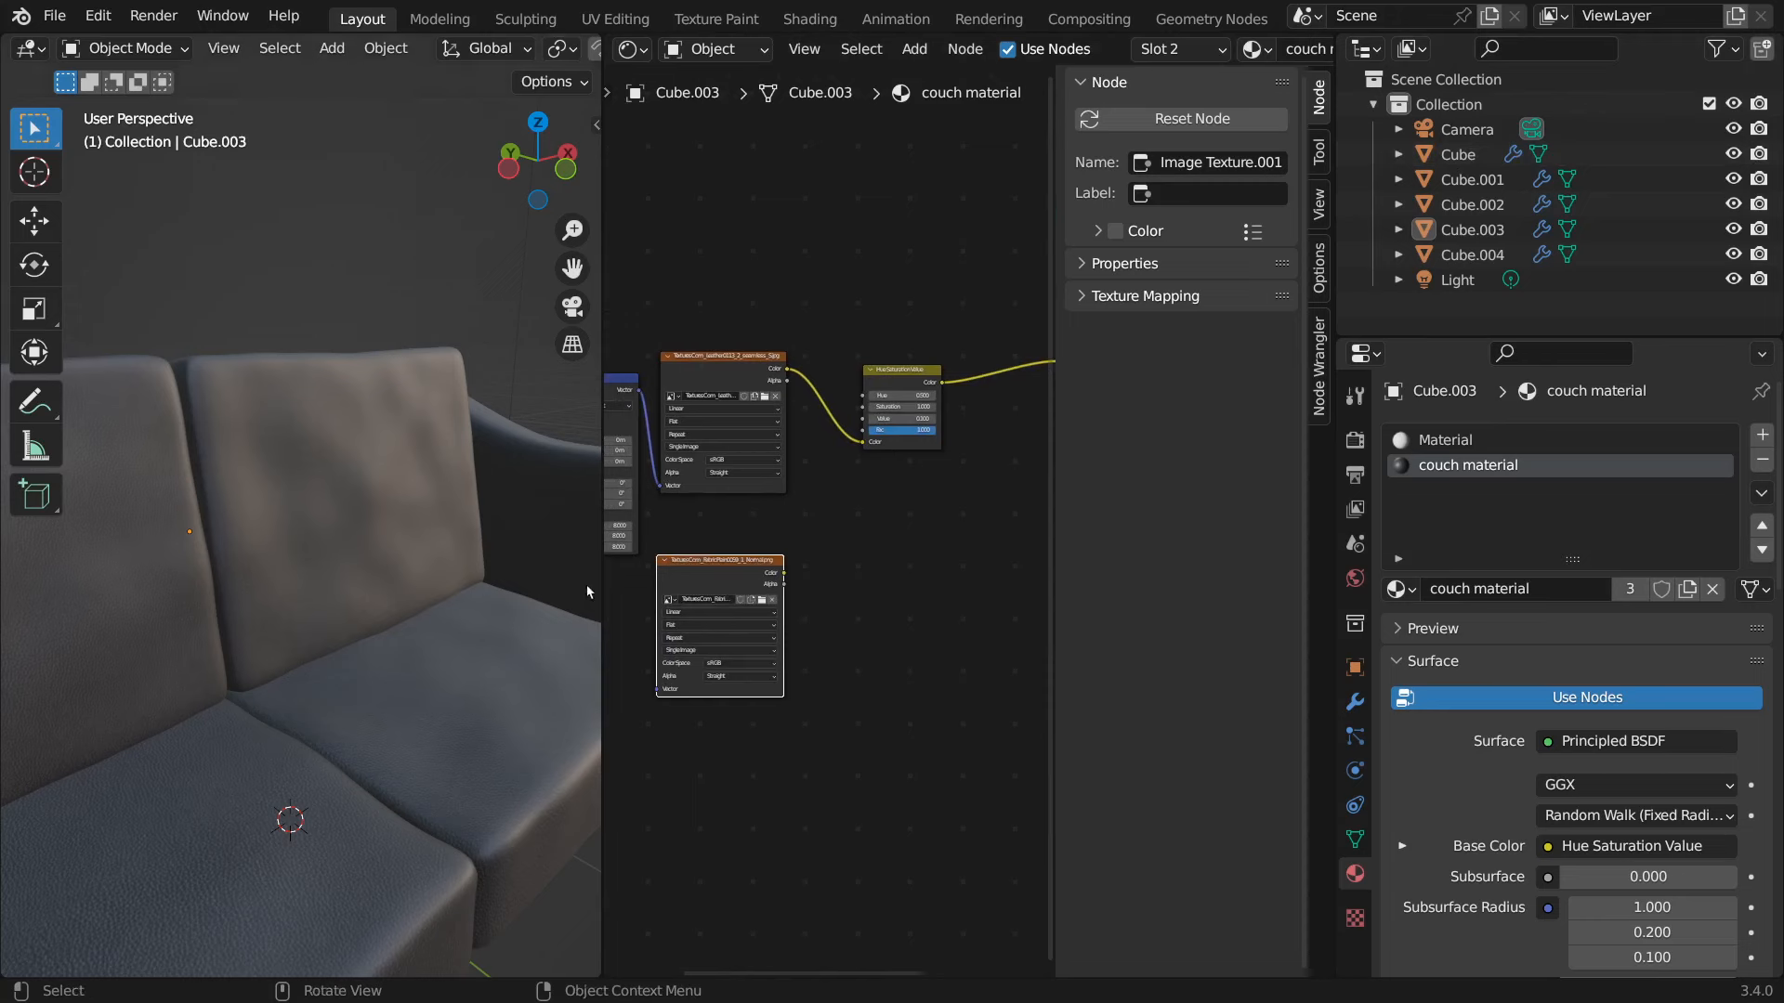
pyautogui.scroll(3, 881, 579)
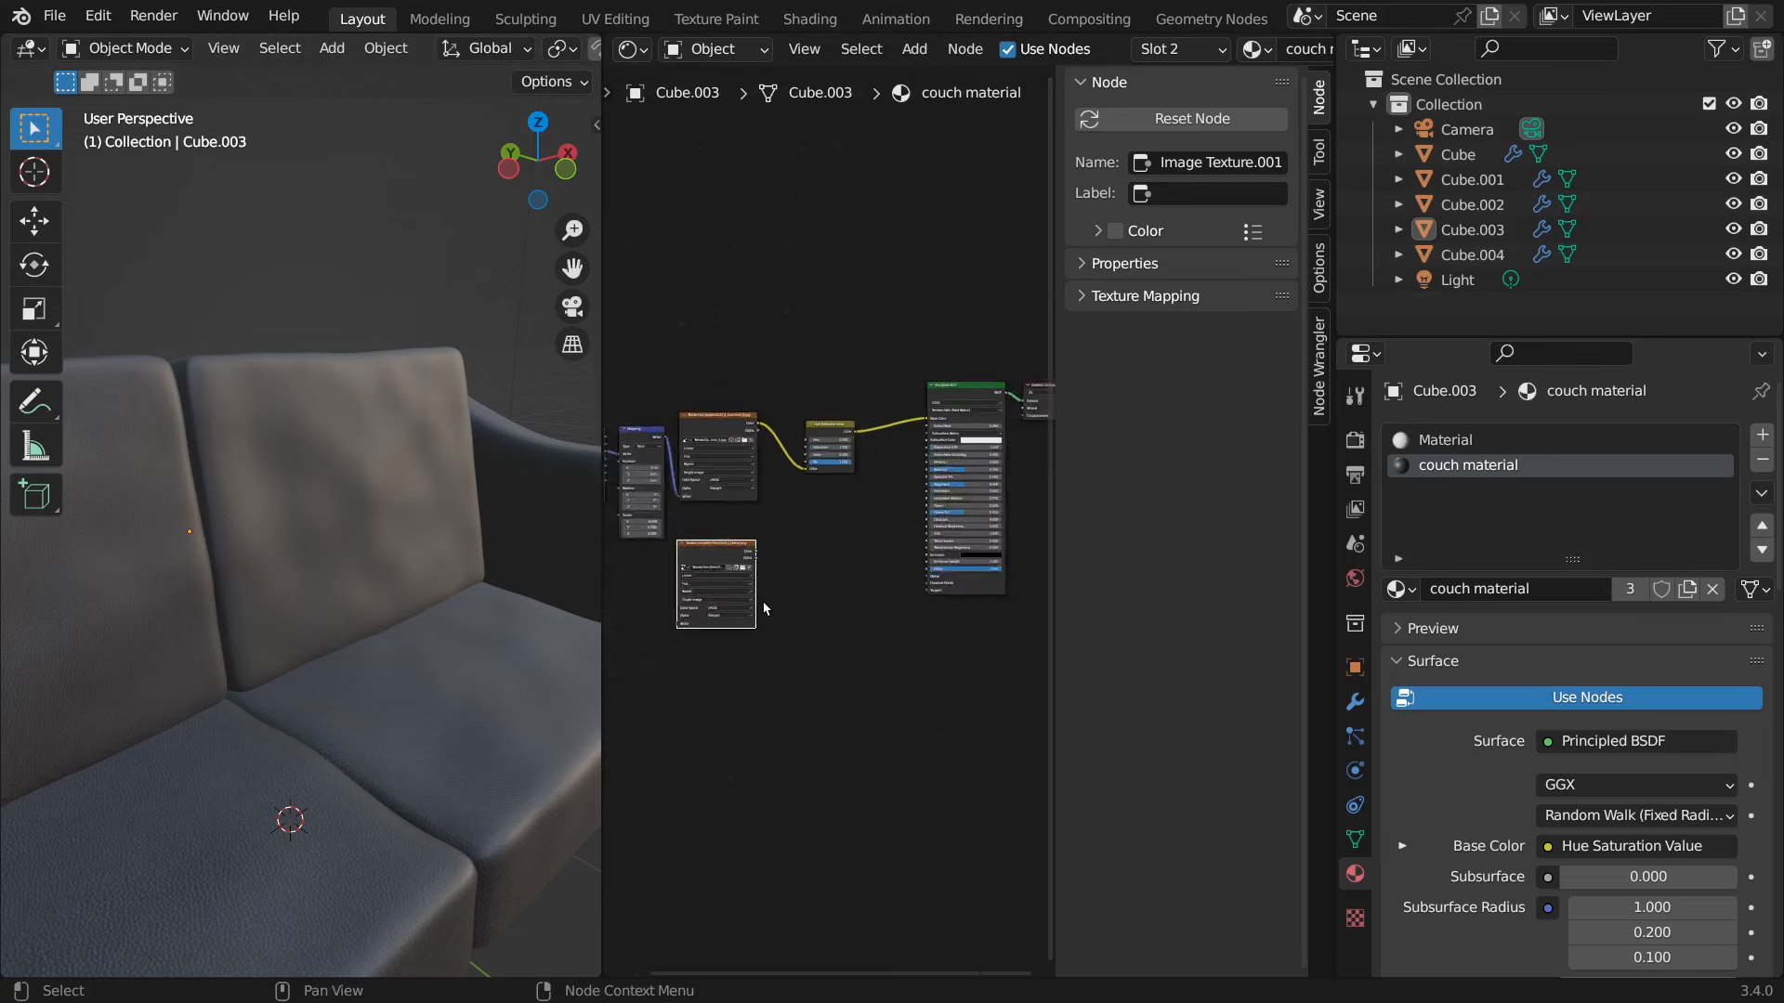
pyautogui.moveTo(895, 549); pyautogui.dragTo(958, 548, button='middle')
pyautogui.moveTo(899, 608); pyautogui.dragTo(996, 605, button='middle')
pyautogui.scroll(-3, 734, 600)
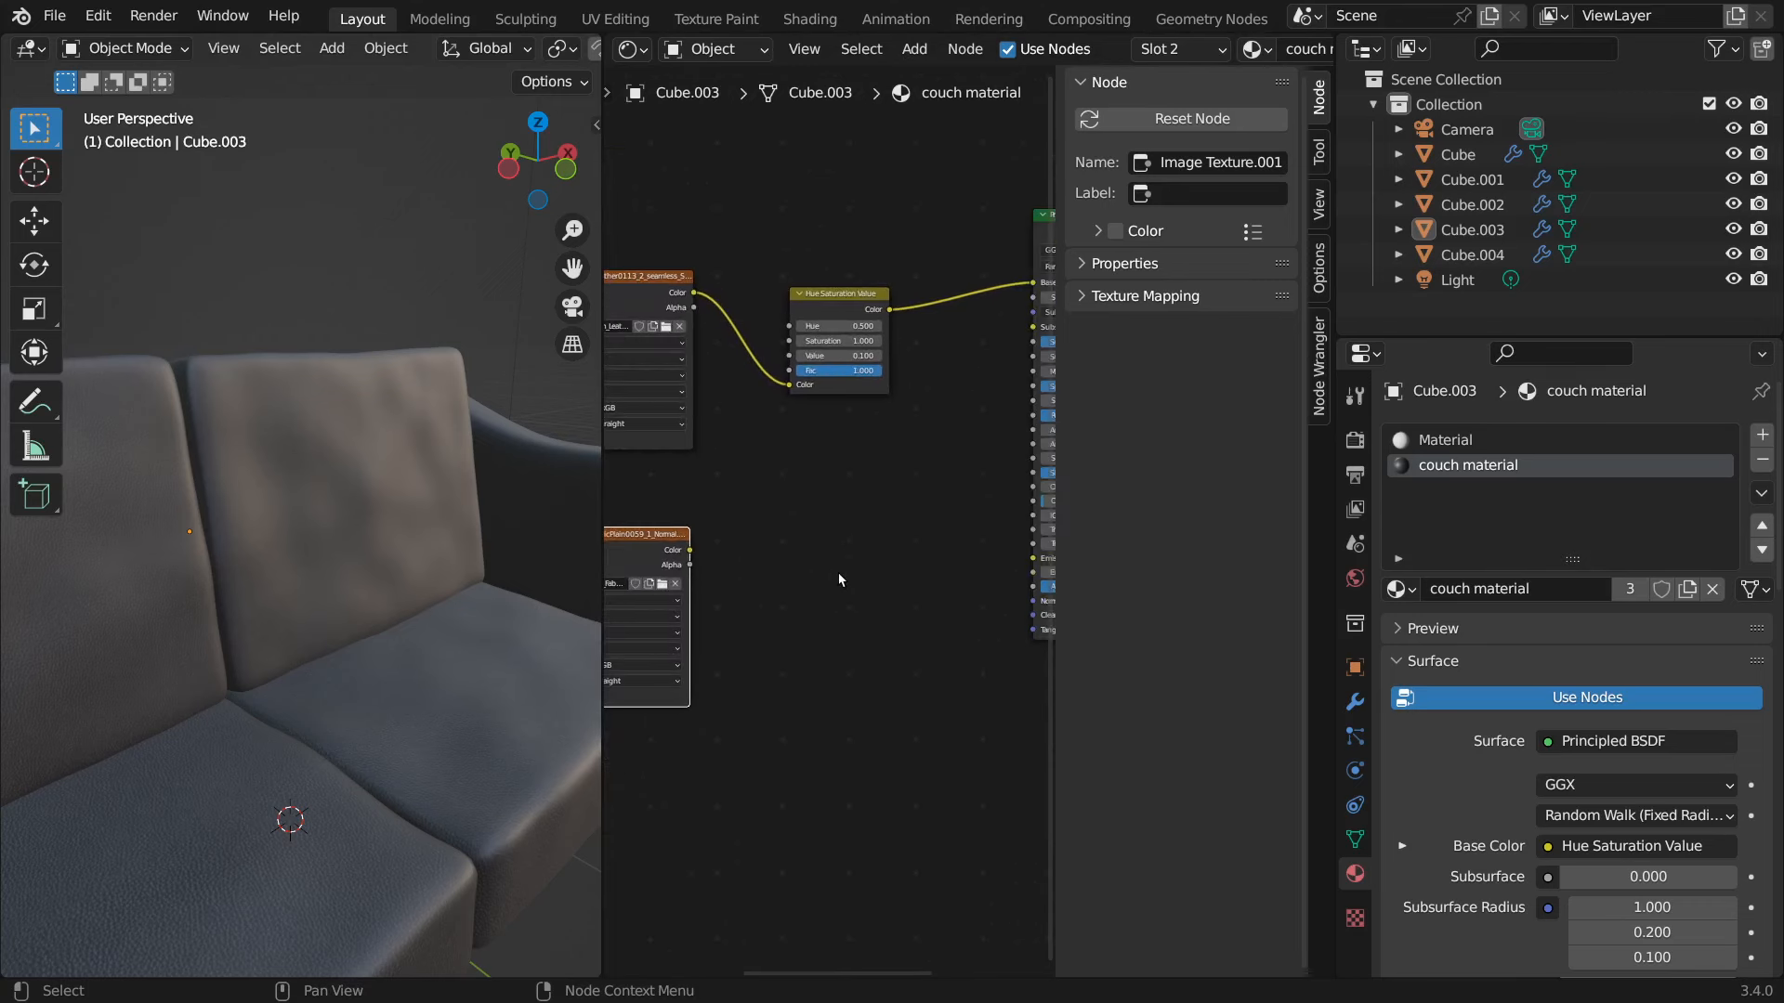
pyautogui.moveTo(838, 579); pyautogui.dragTo(813, 580, button='middle')
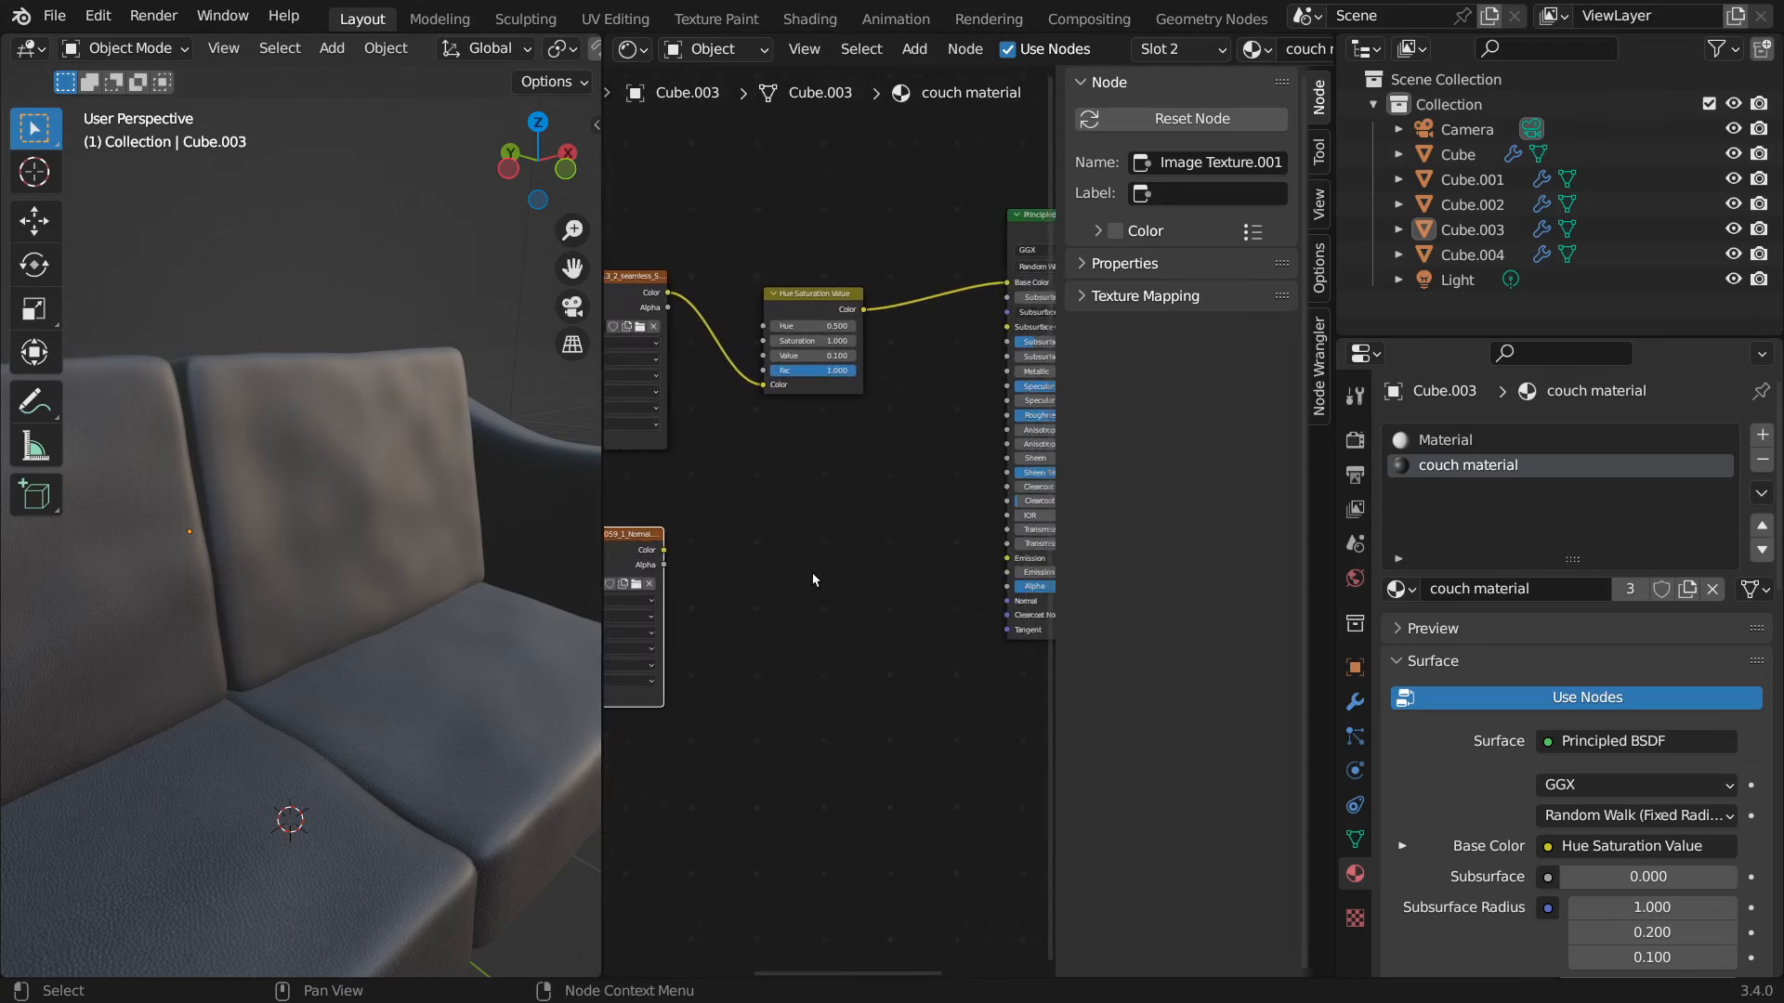
pyautogui.hotkey('shift', 'a')
pyautogui.moveTo(800, 575)
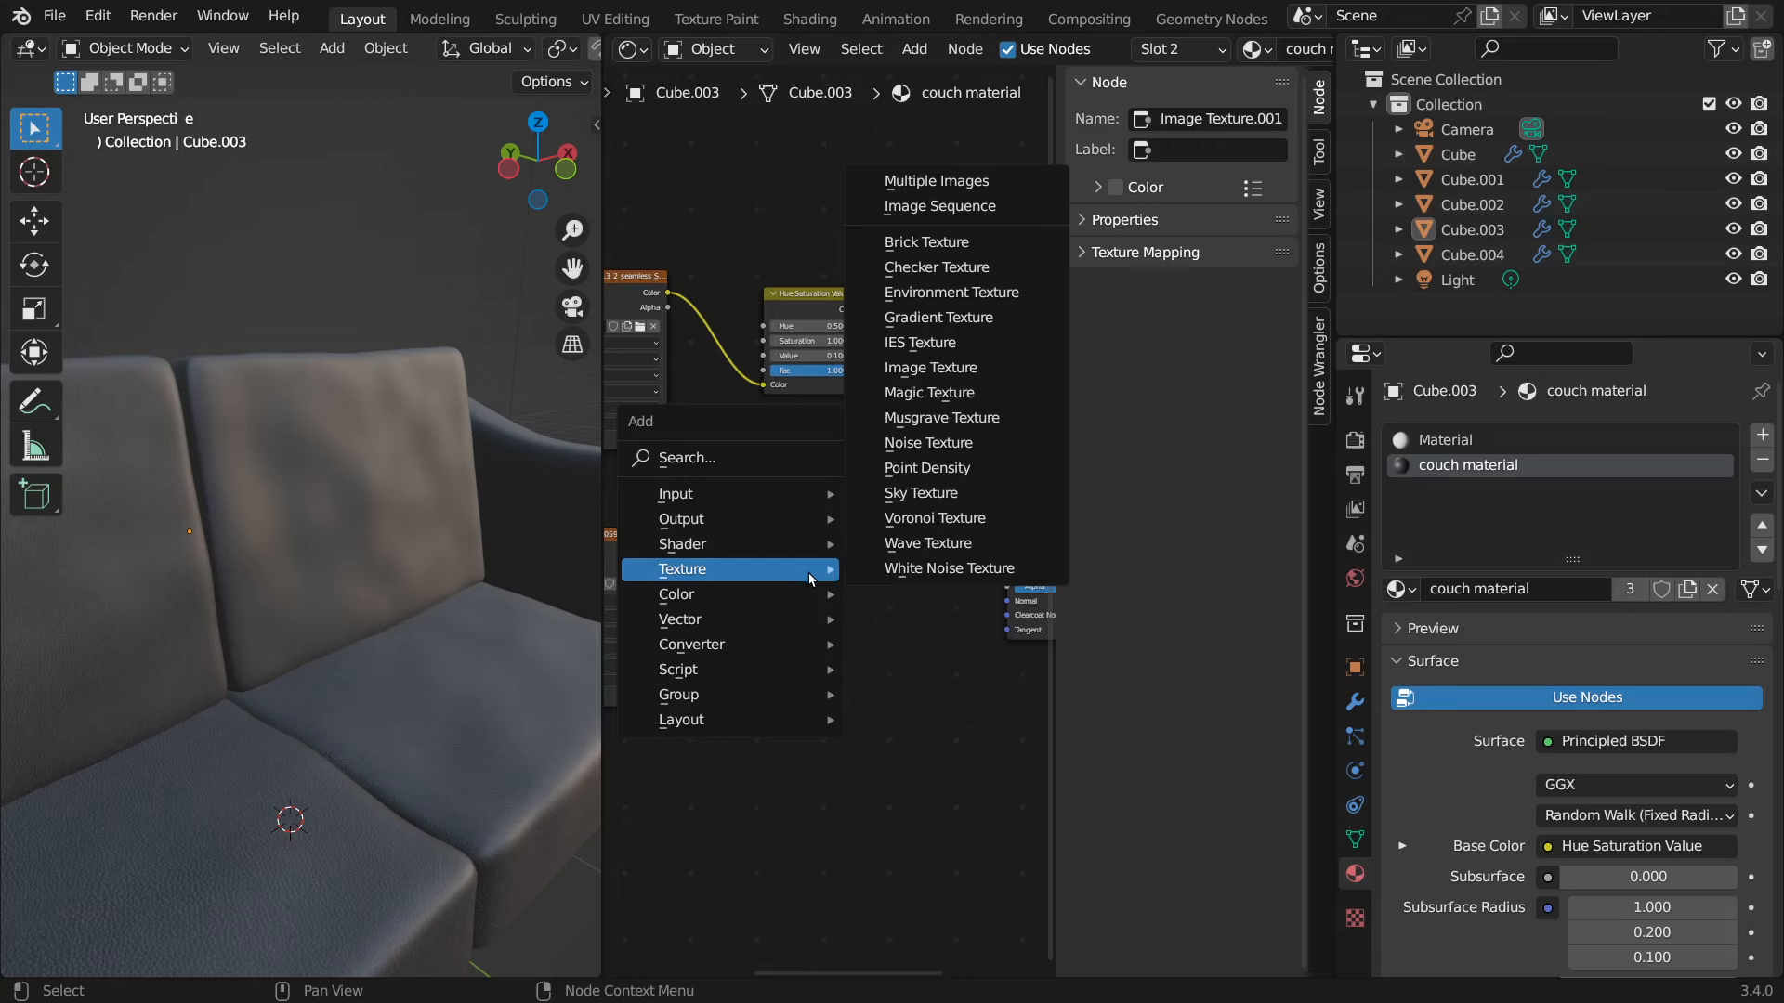
pyautogui.press('Escape')
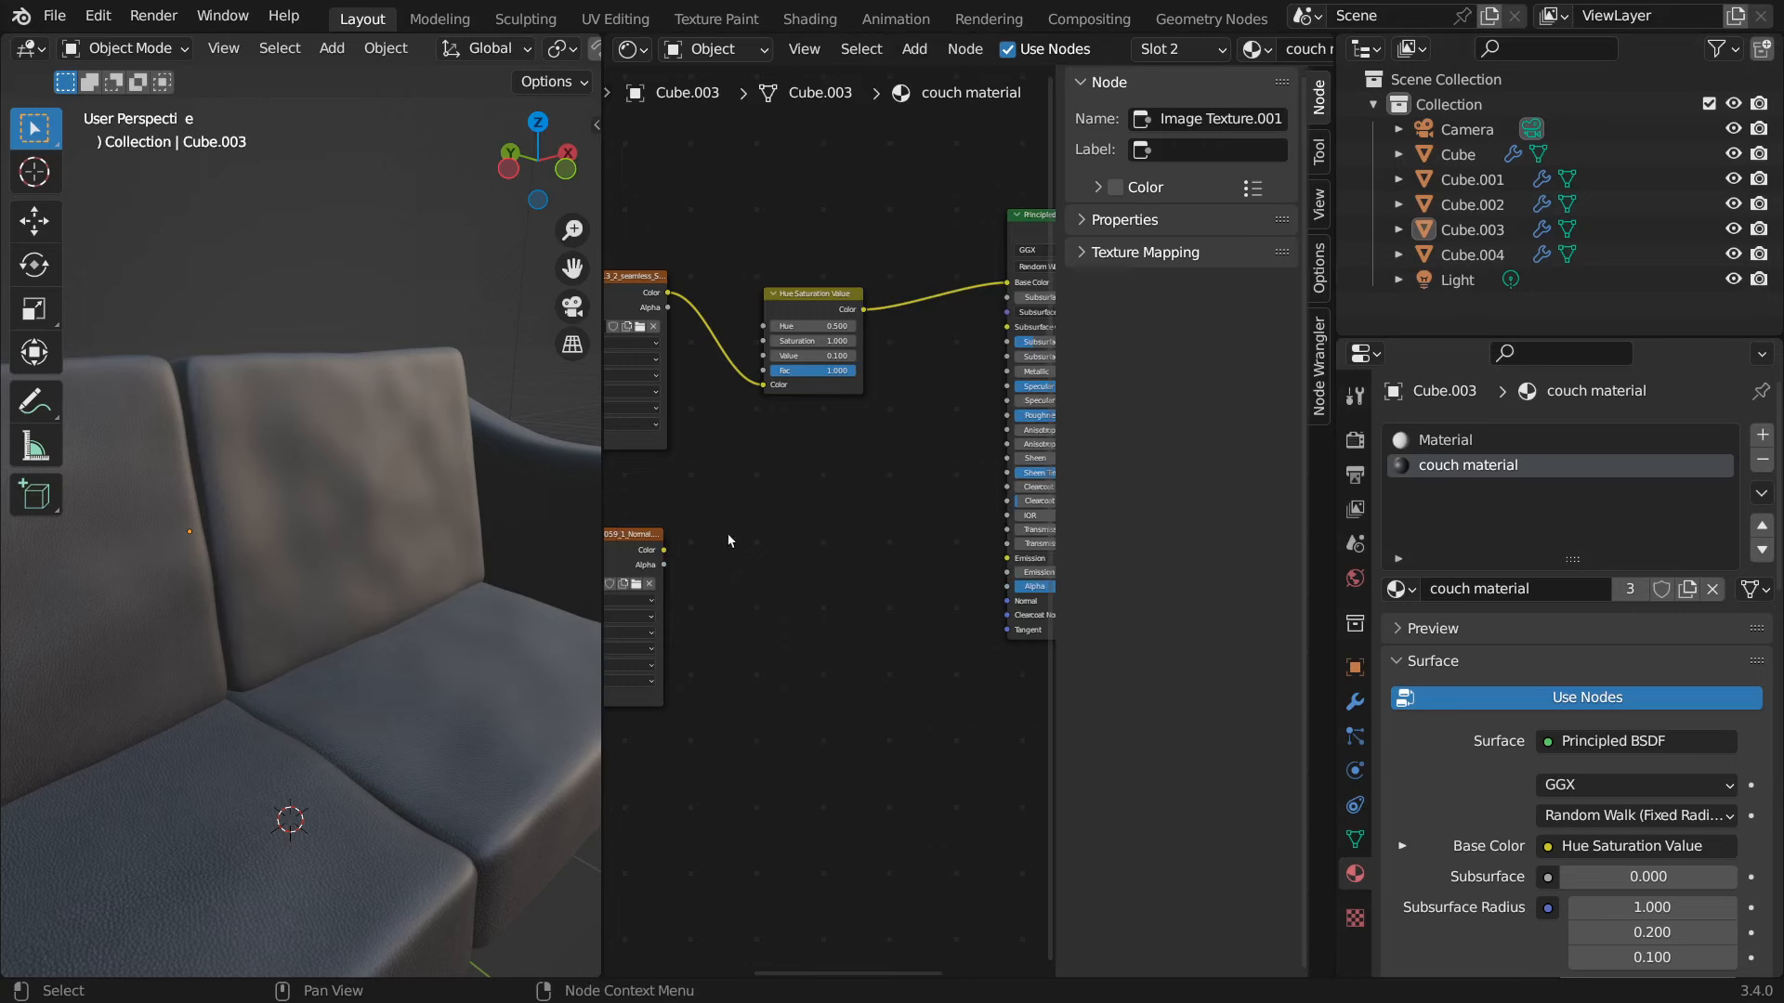
# - Add a Normal Map node and link it between the fabric normal image's color and the Principled BSDF's Normal input
pyautogui.hotkey('shift', 'a')
pyautogui.moveTo(769, 526)
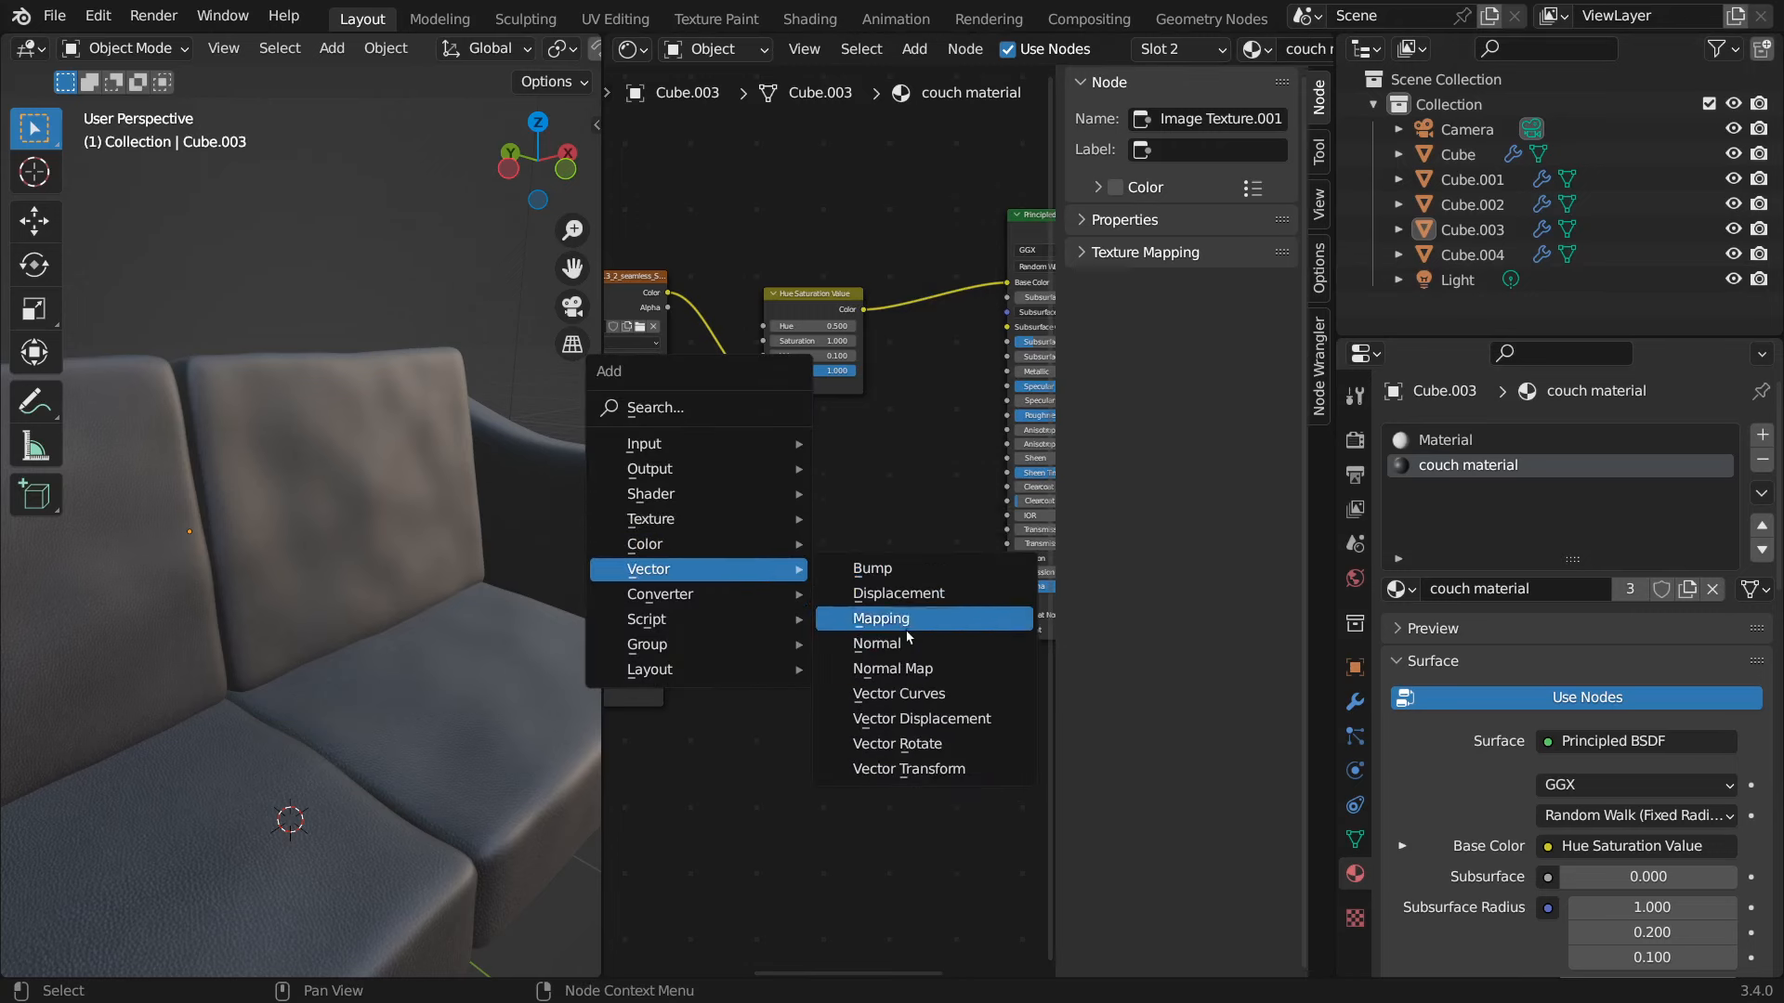
pyautogui.click(892, 669)
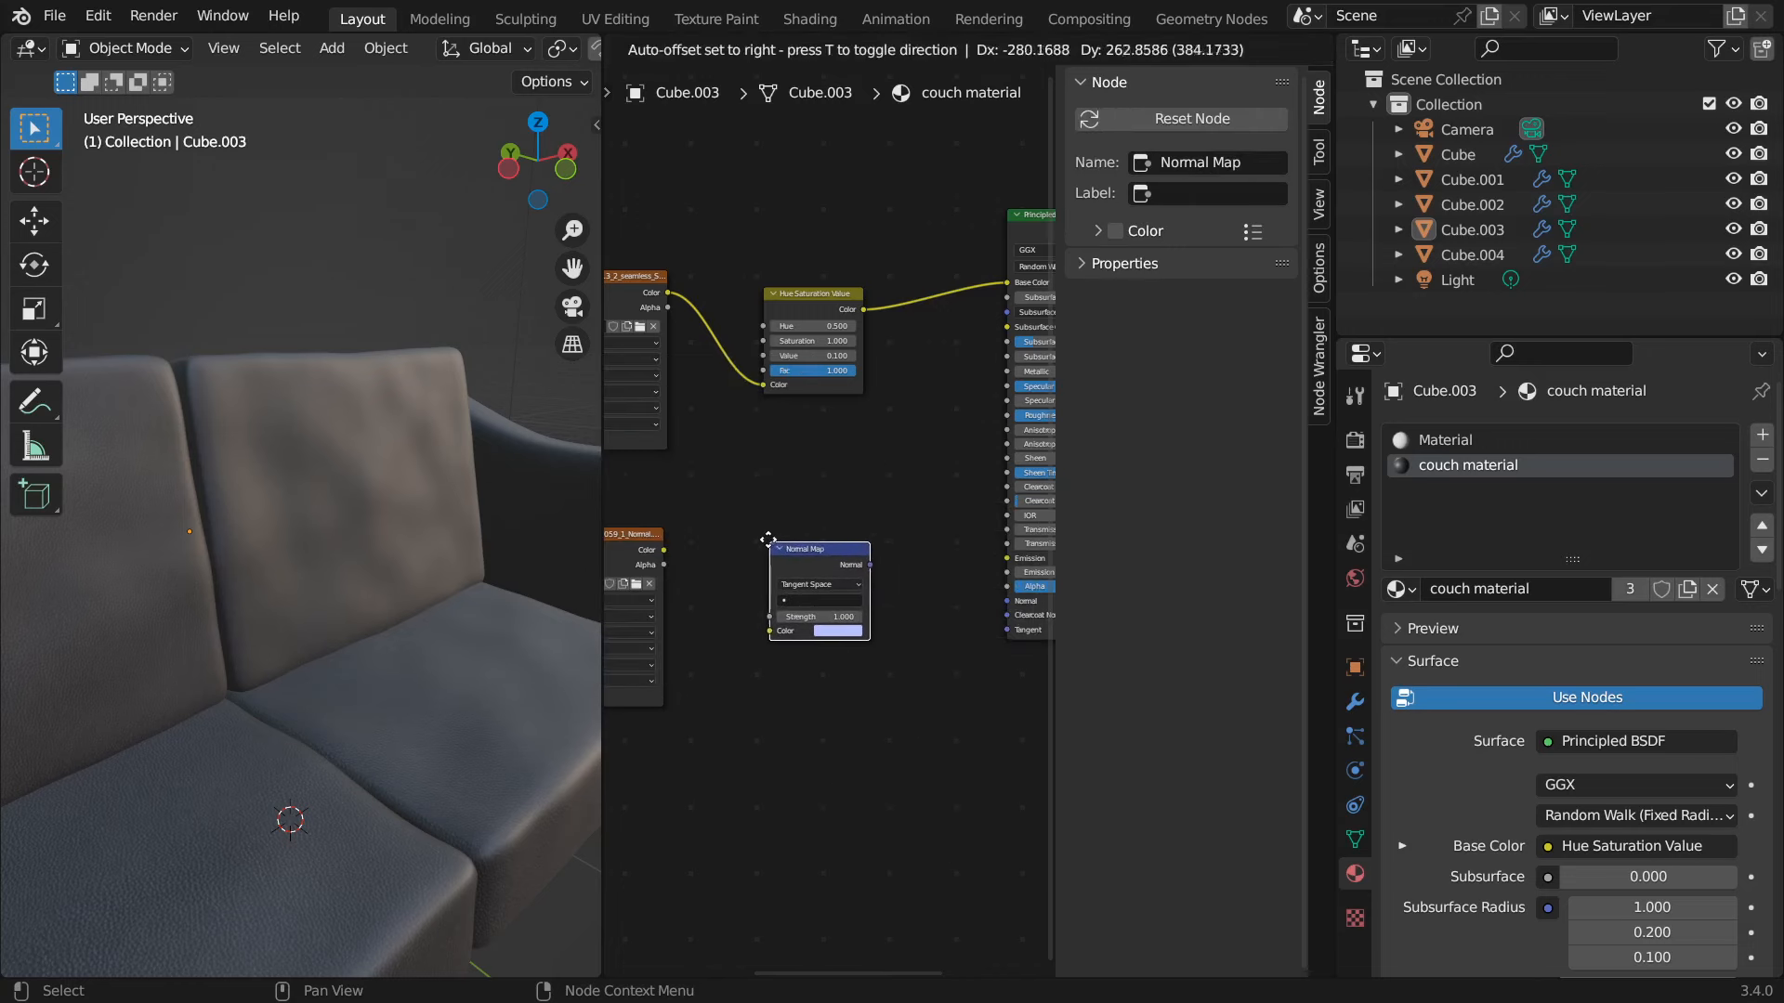
pyautogui.click(766, 550)
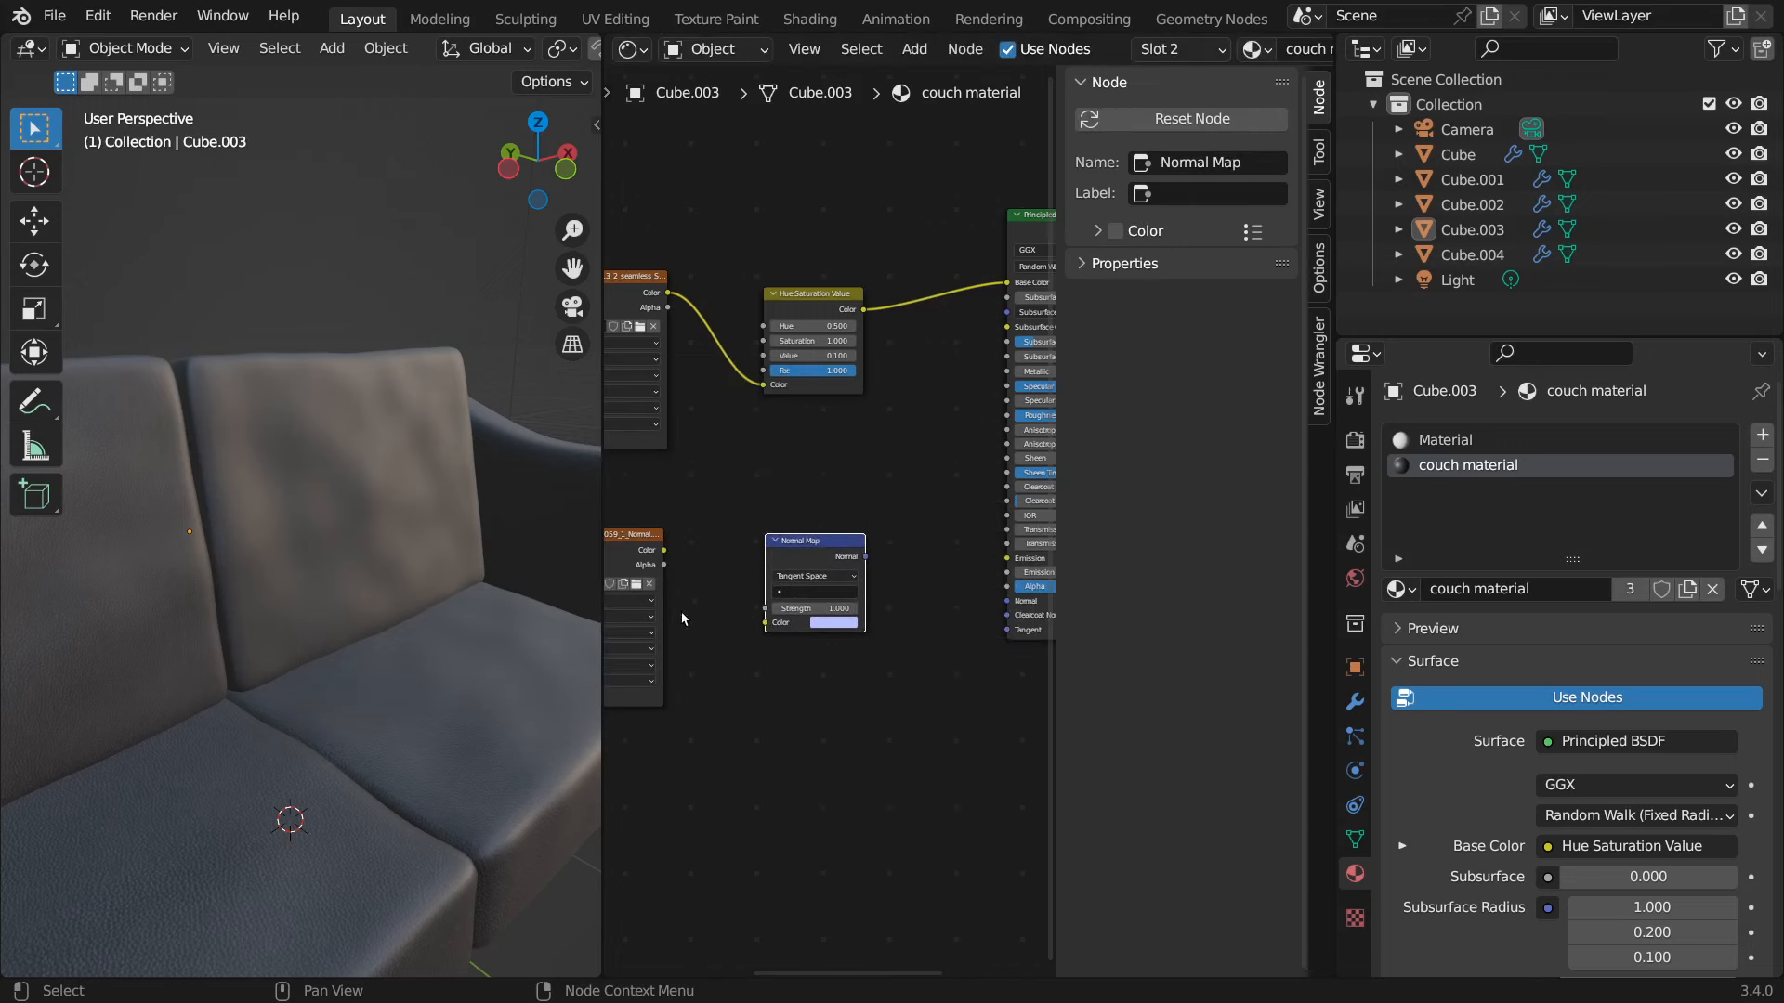
pyautogui.moveTo(682, 619); pyautogui.dragTo(727, 602, button='middle')
pyautogui.moveTo(695, 553); pyautogui.dragTo(796, 623)
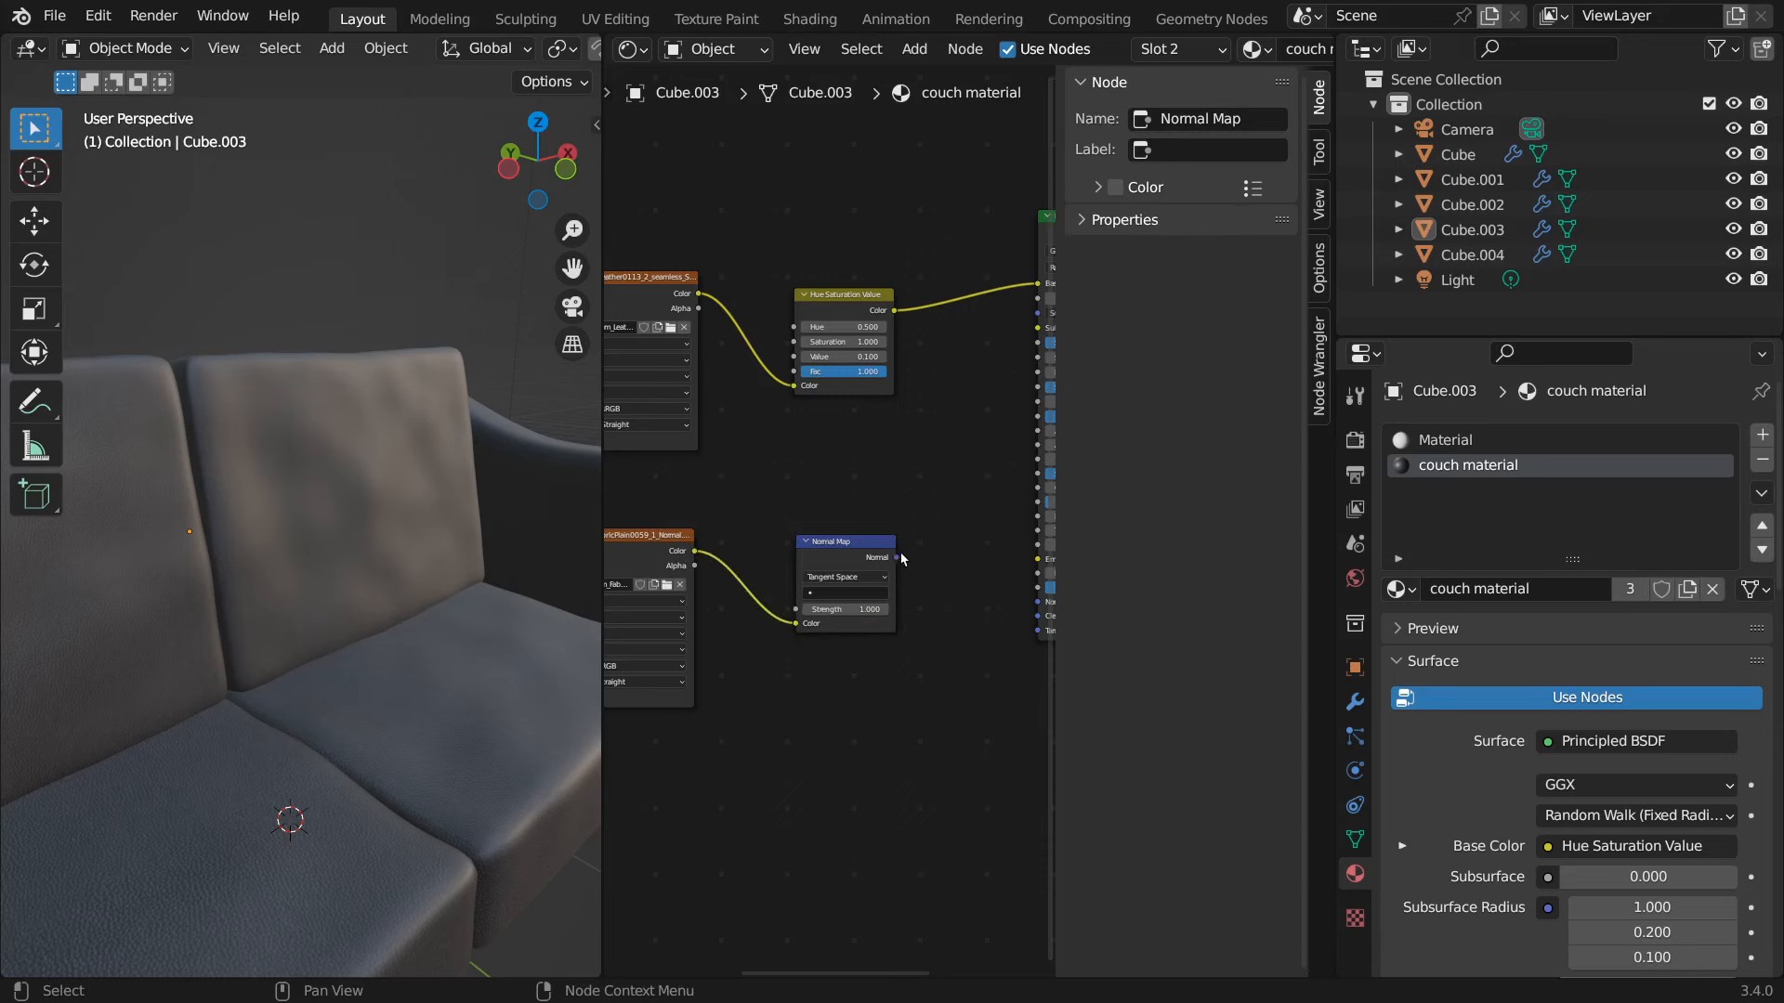
pyautogui.moveTo(904, 559); pyautogui.dragTo(852, 542, button='middle')
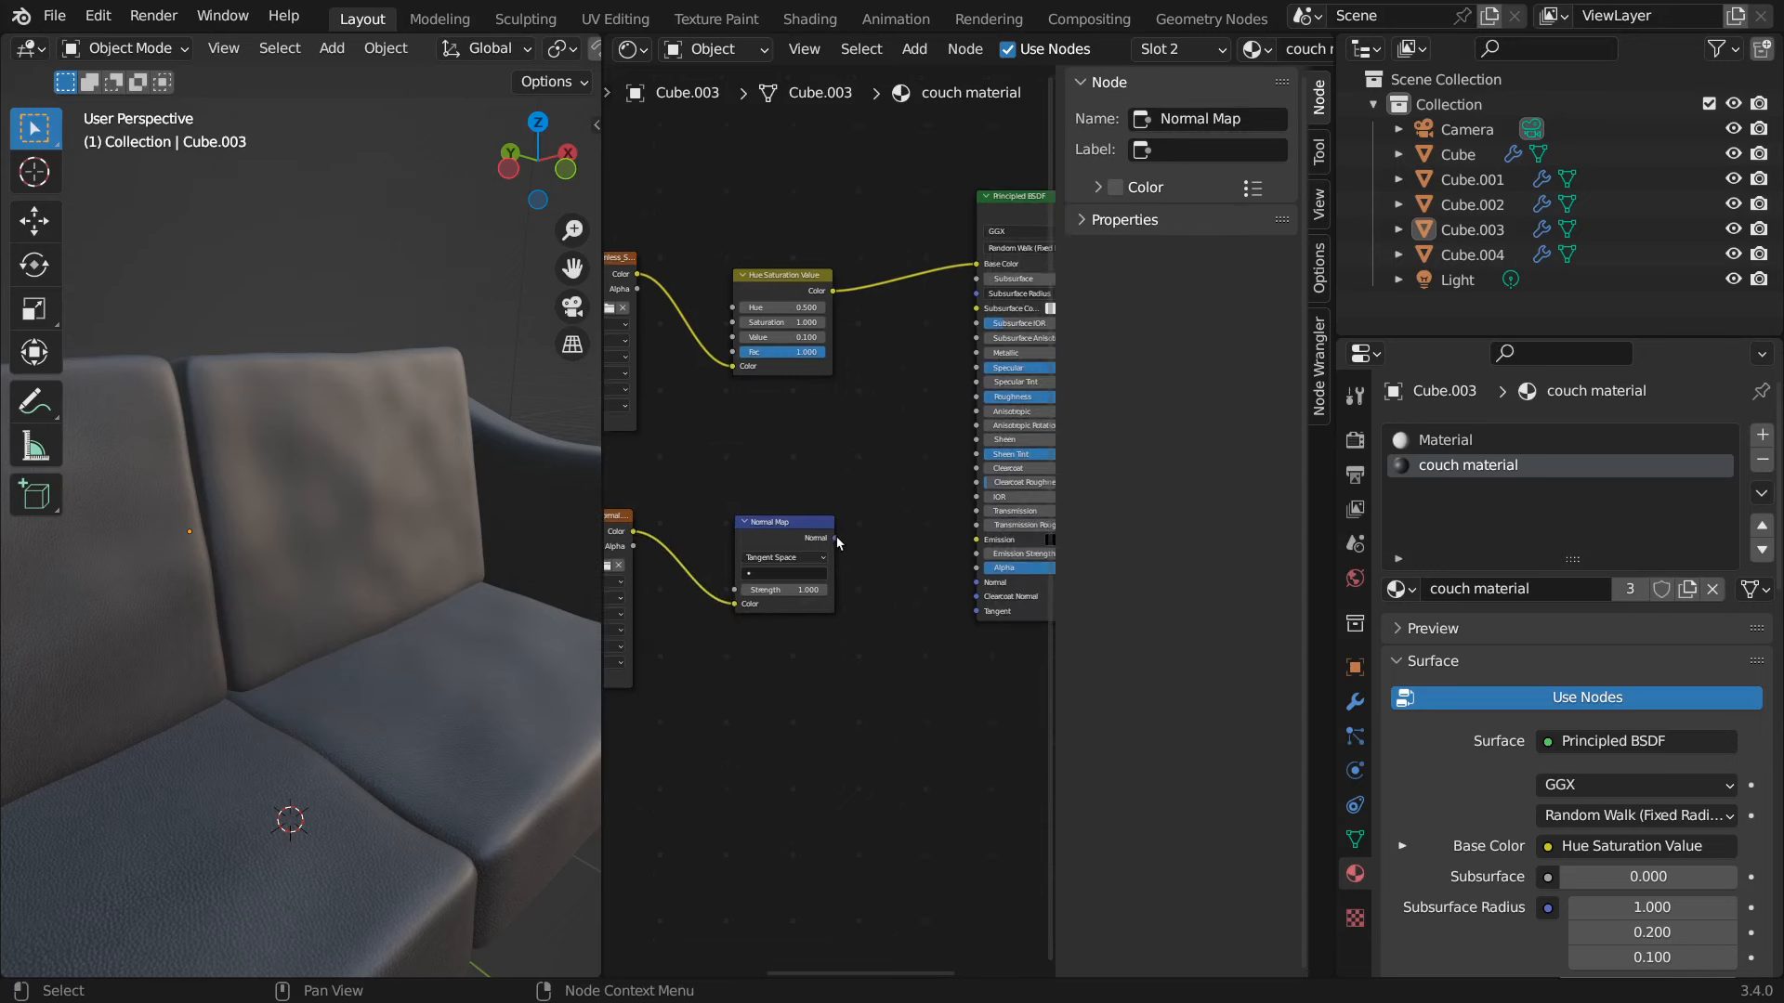
pyautogui.moveTo(836, 537); pyautogui.dragTo(975, 583)
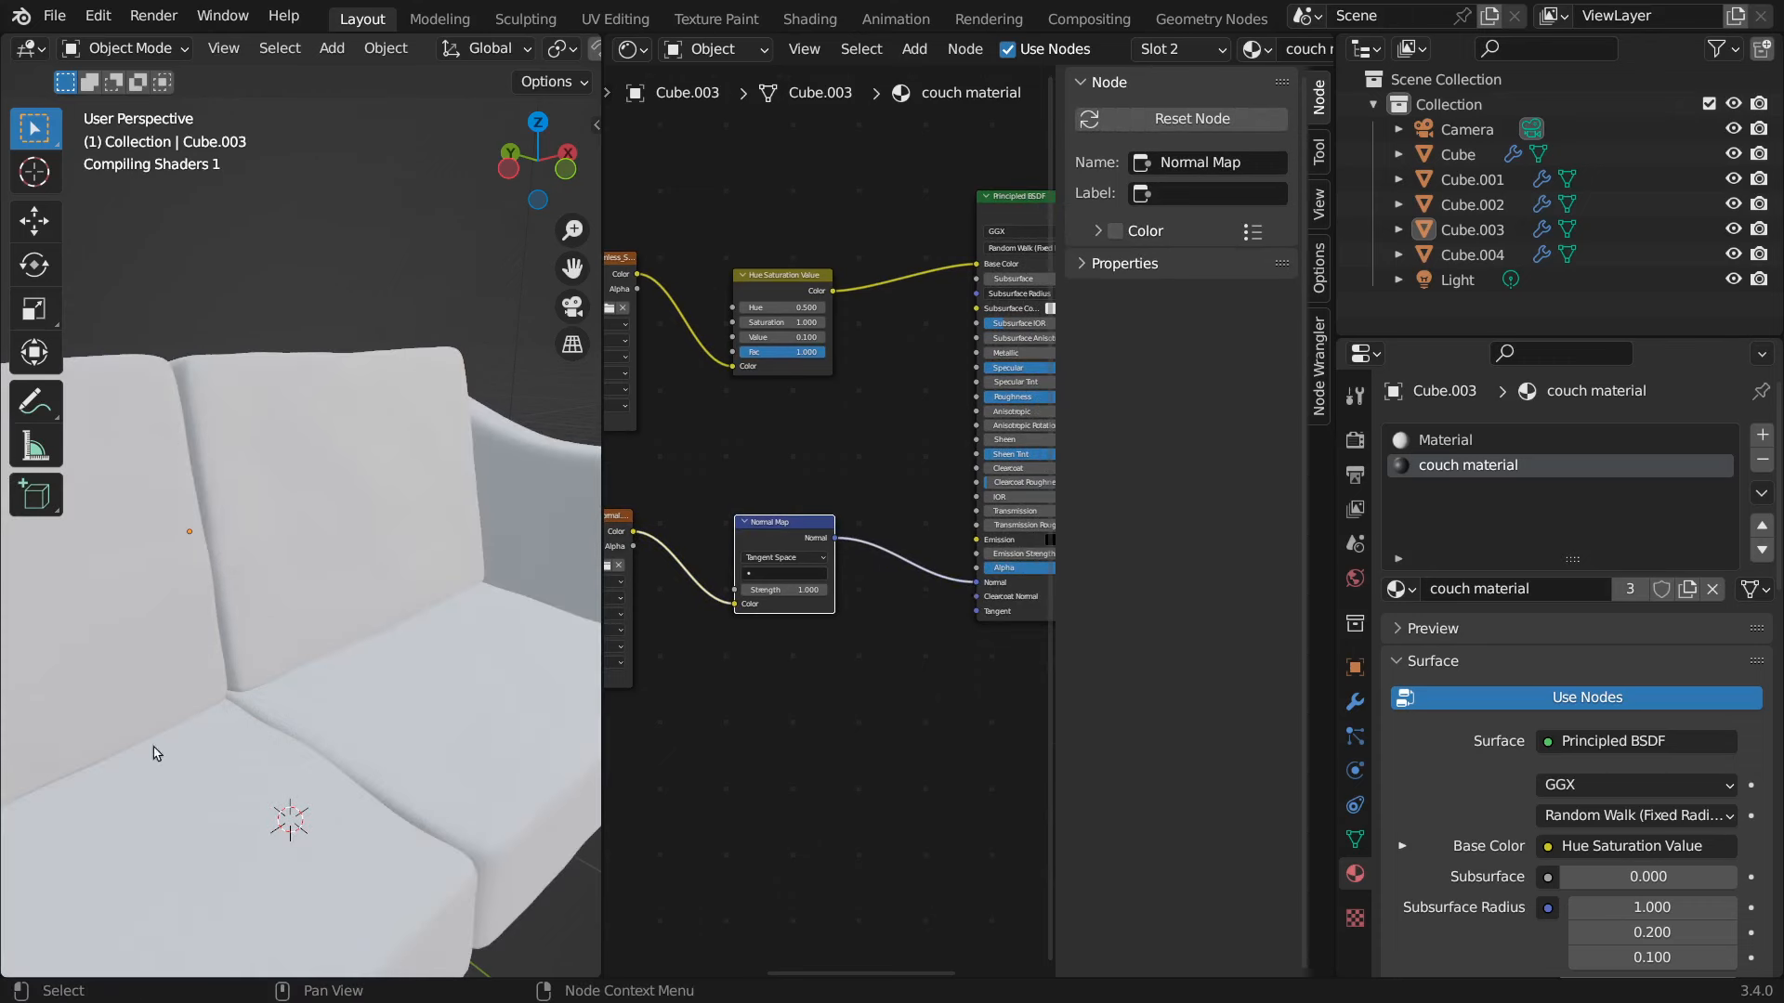
# - Examine the fabric bump on the cushions and seat, close up and across the whole sofa
pyautogui.scroll(-6, 332, 667)
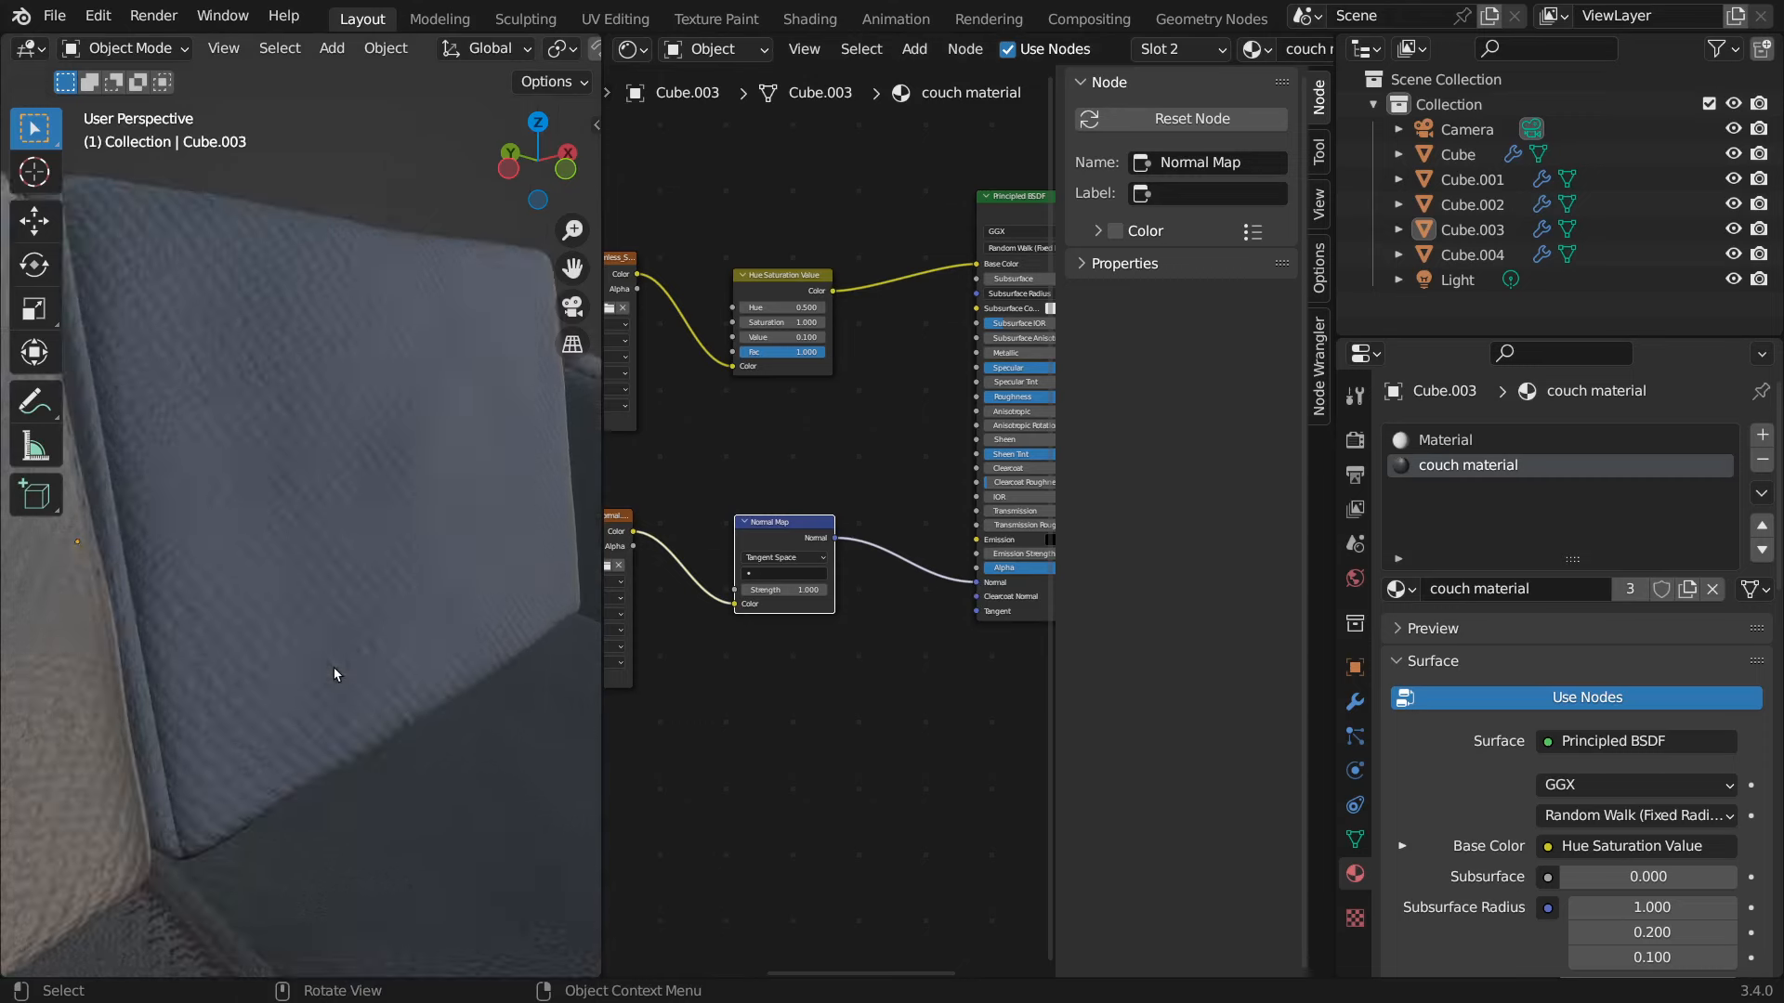
pyautogui.moveTo(381, 722); pyautogui.dragTo(372, 648, button='middle')
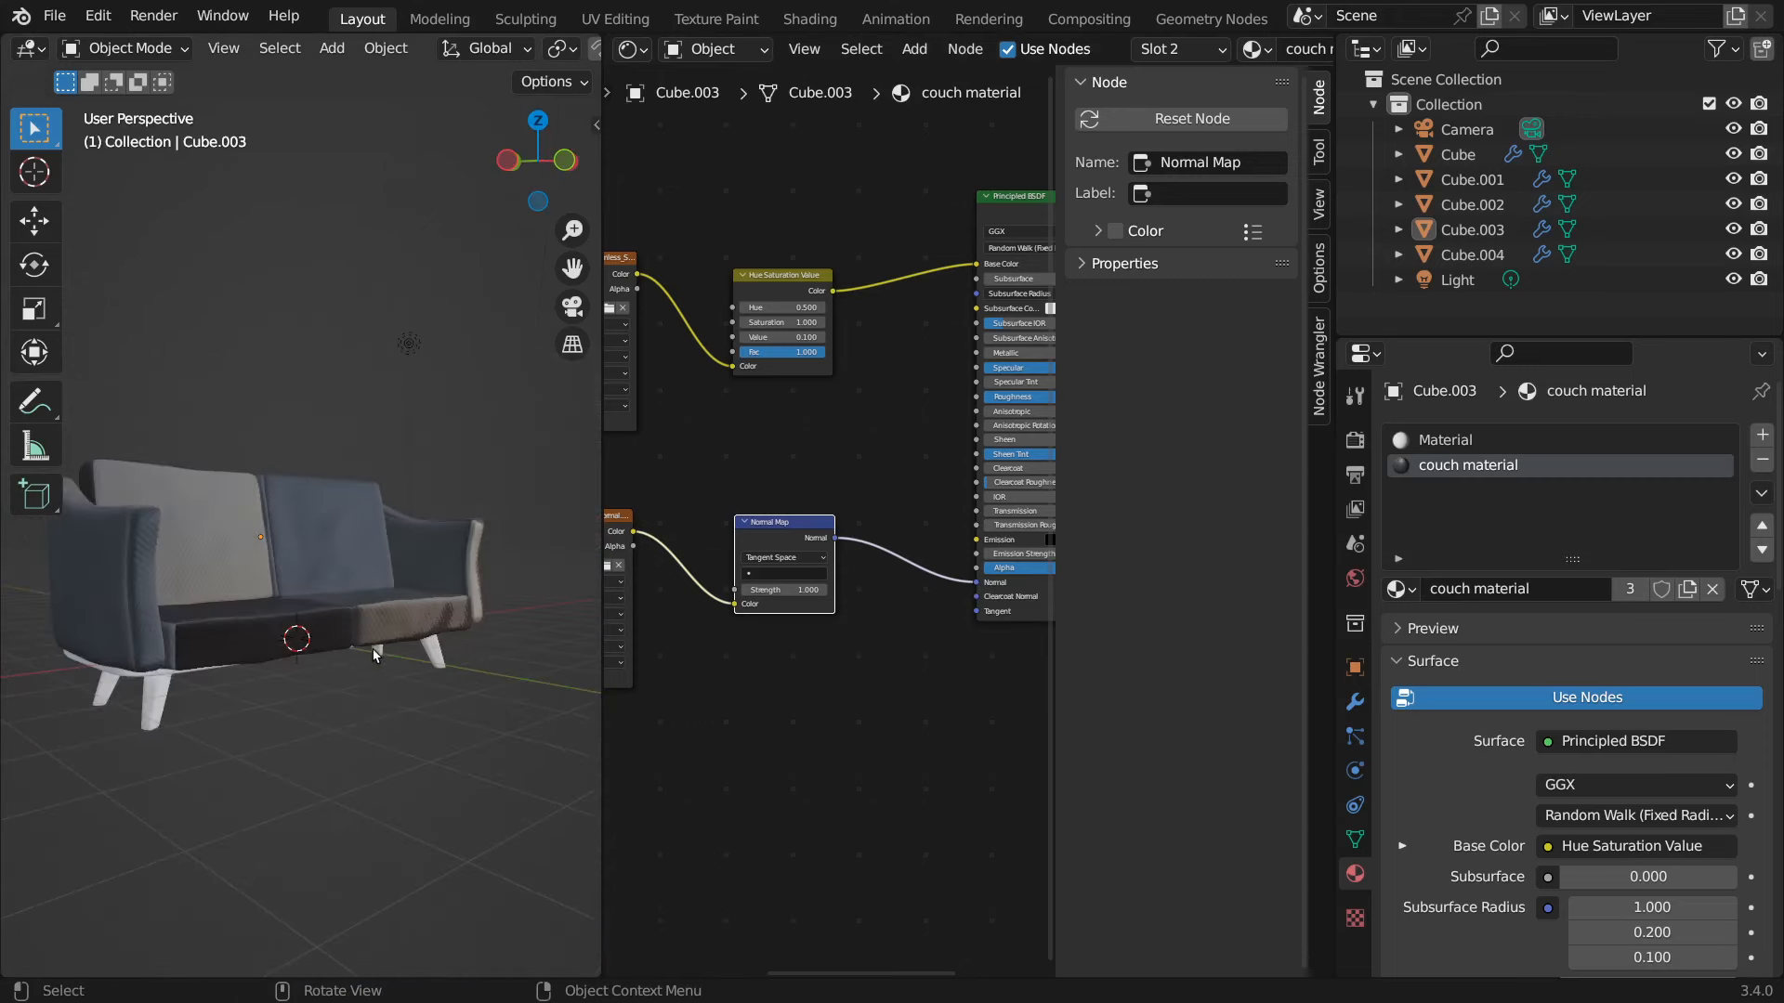
pyautogui.scroll(5, 372, 649)
pyautogui.scroll(6, 371, 649)
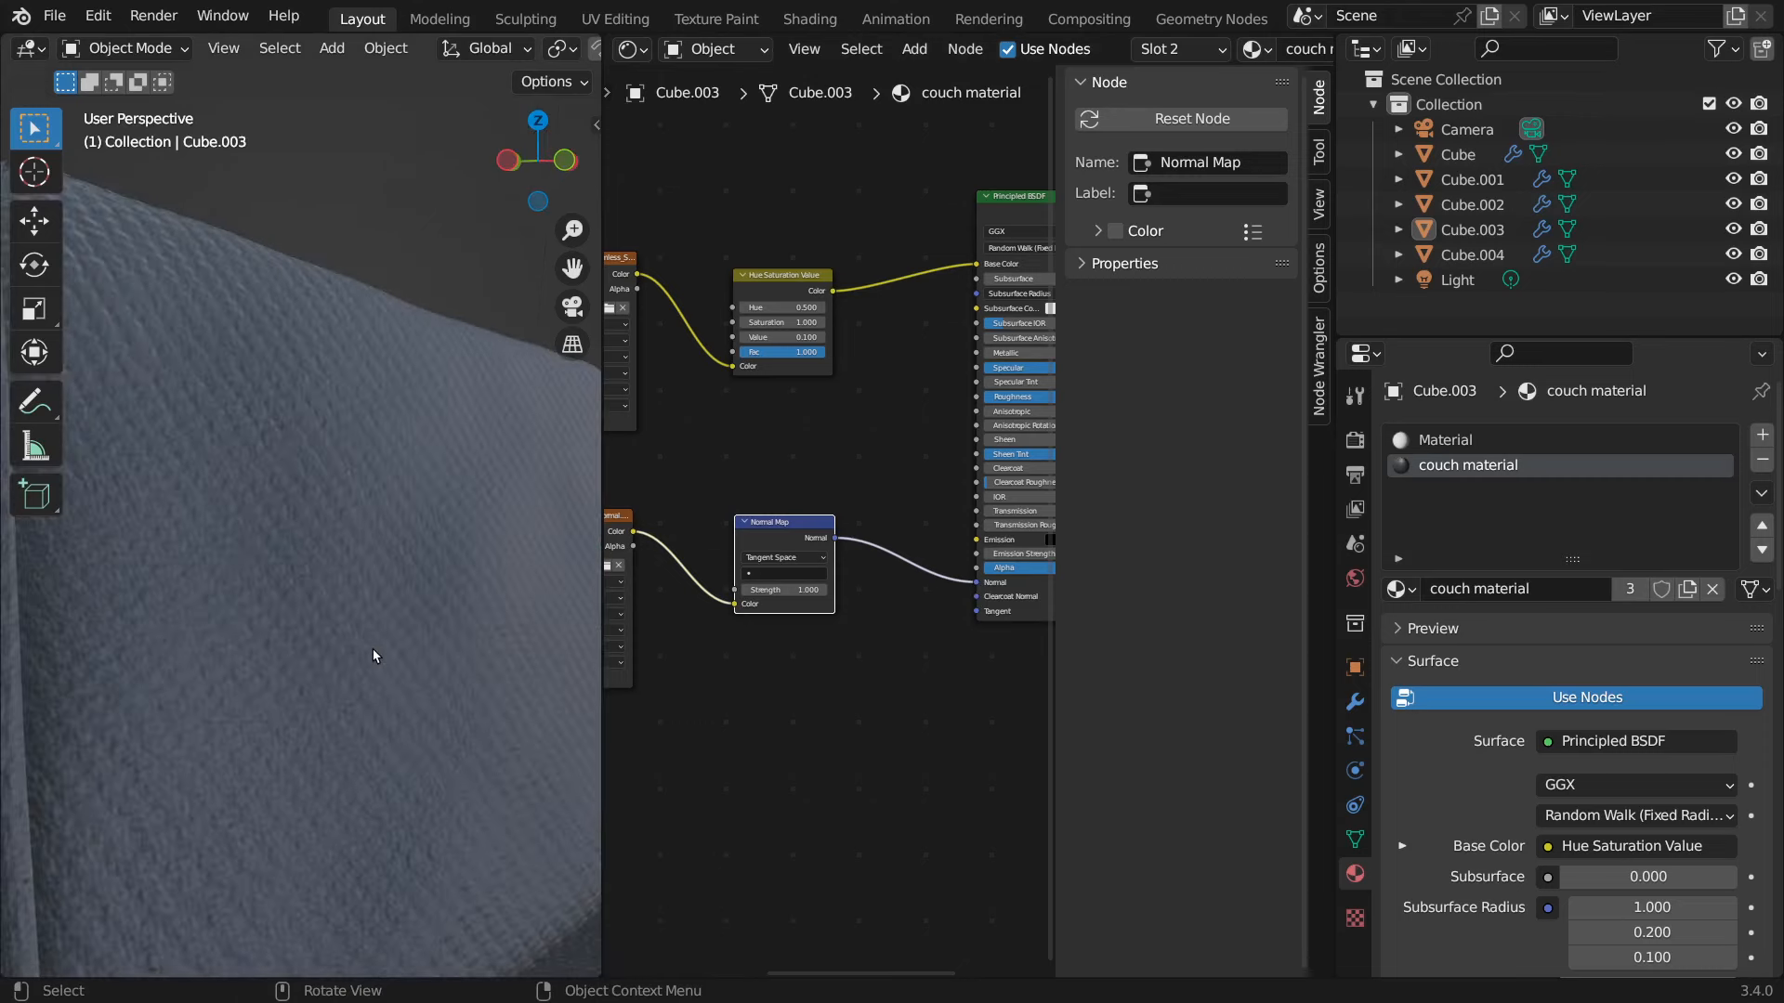
pyautogui.scroll(-5, 372, 648)
pyautogui.scroll(-3, 372, 648)
pyautogui.moveTo(343, 663); pyautogui.dragTo(420, 569, button='middle')
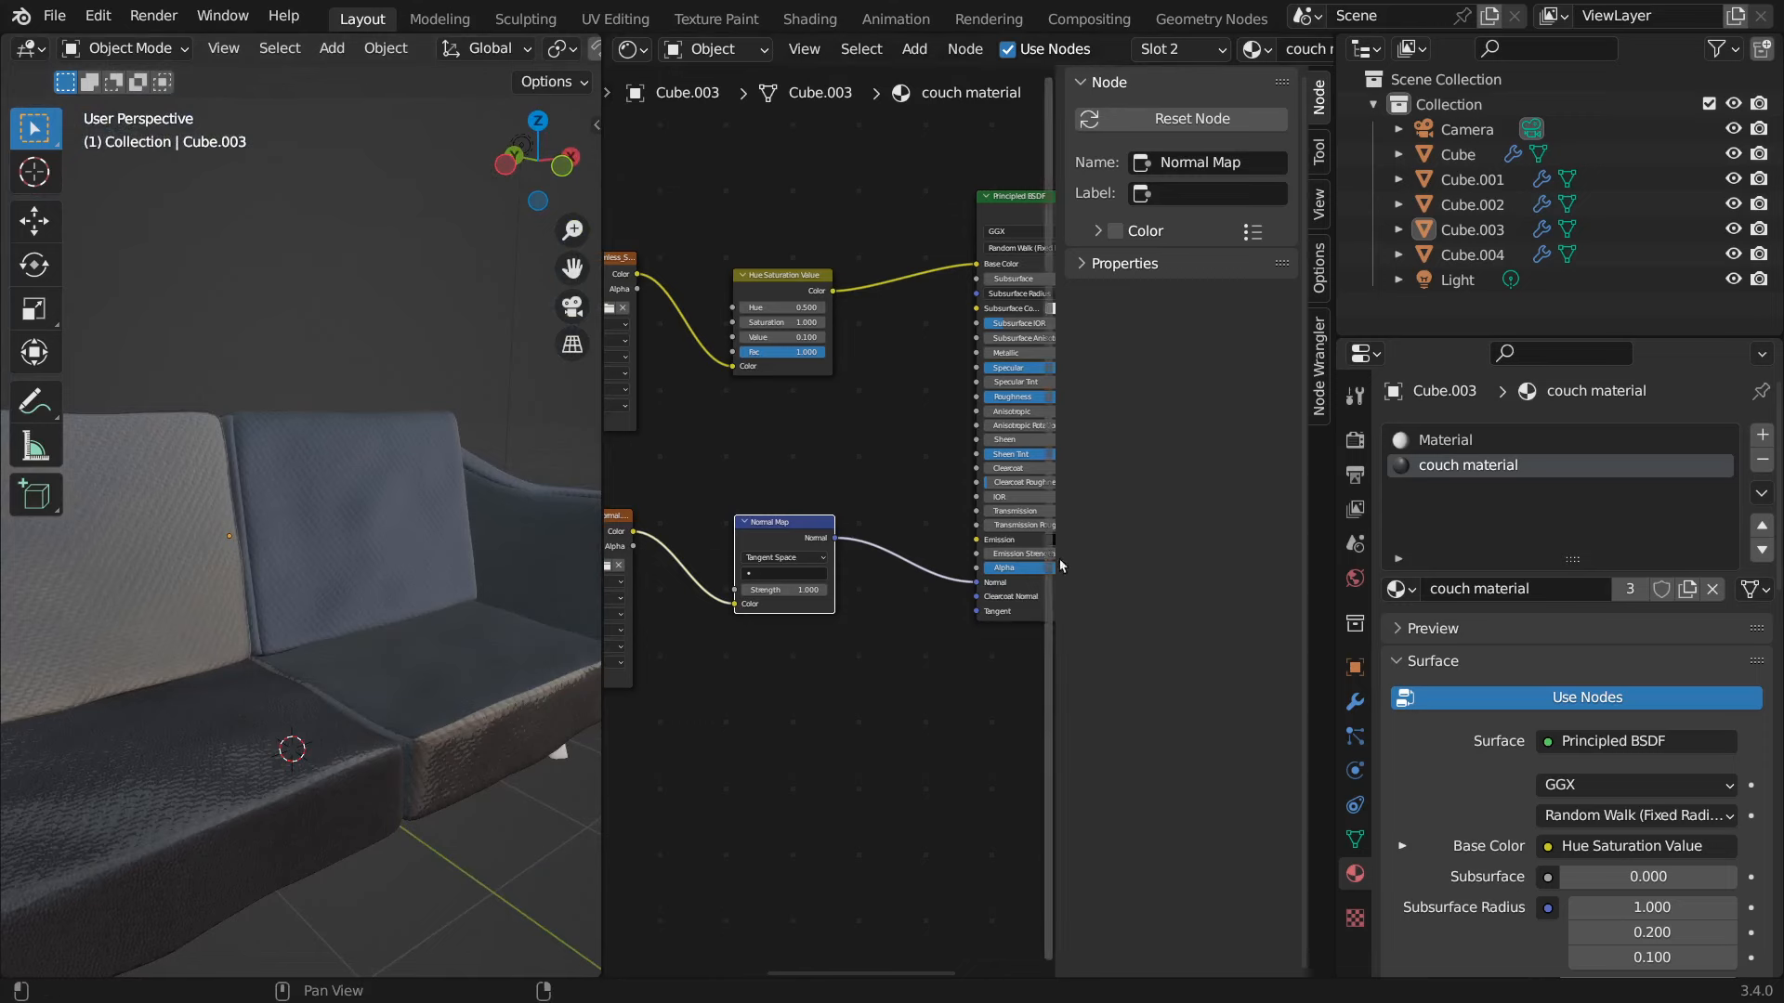
pyautogui.scroll(-1, 323, 535)
pyautogui.scroll(5, 323, 535)
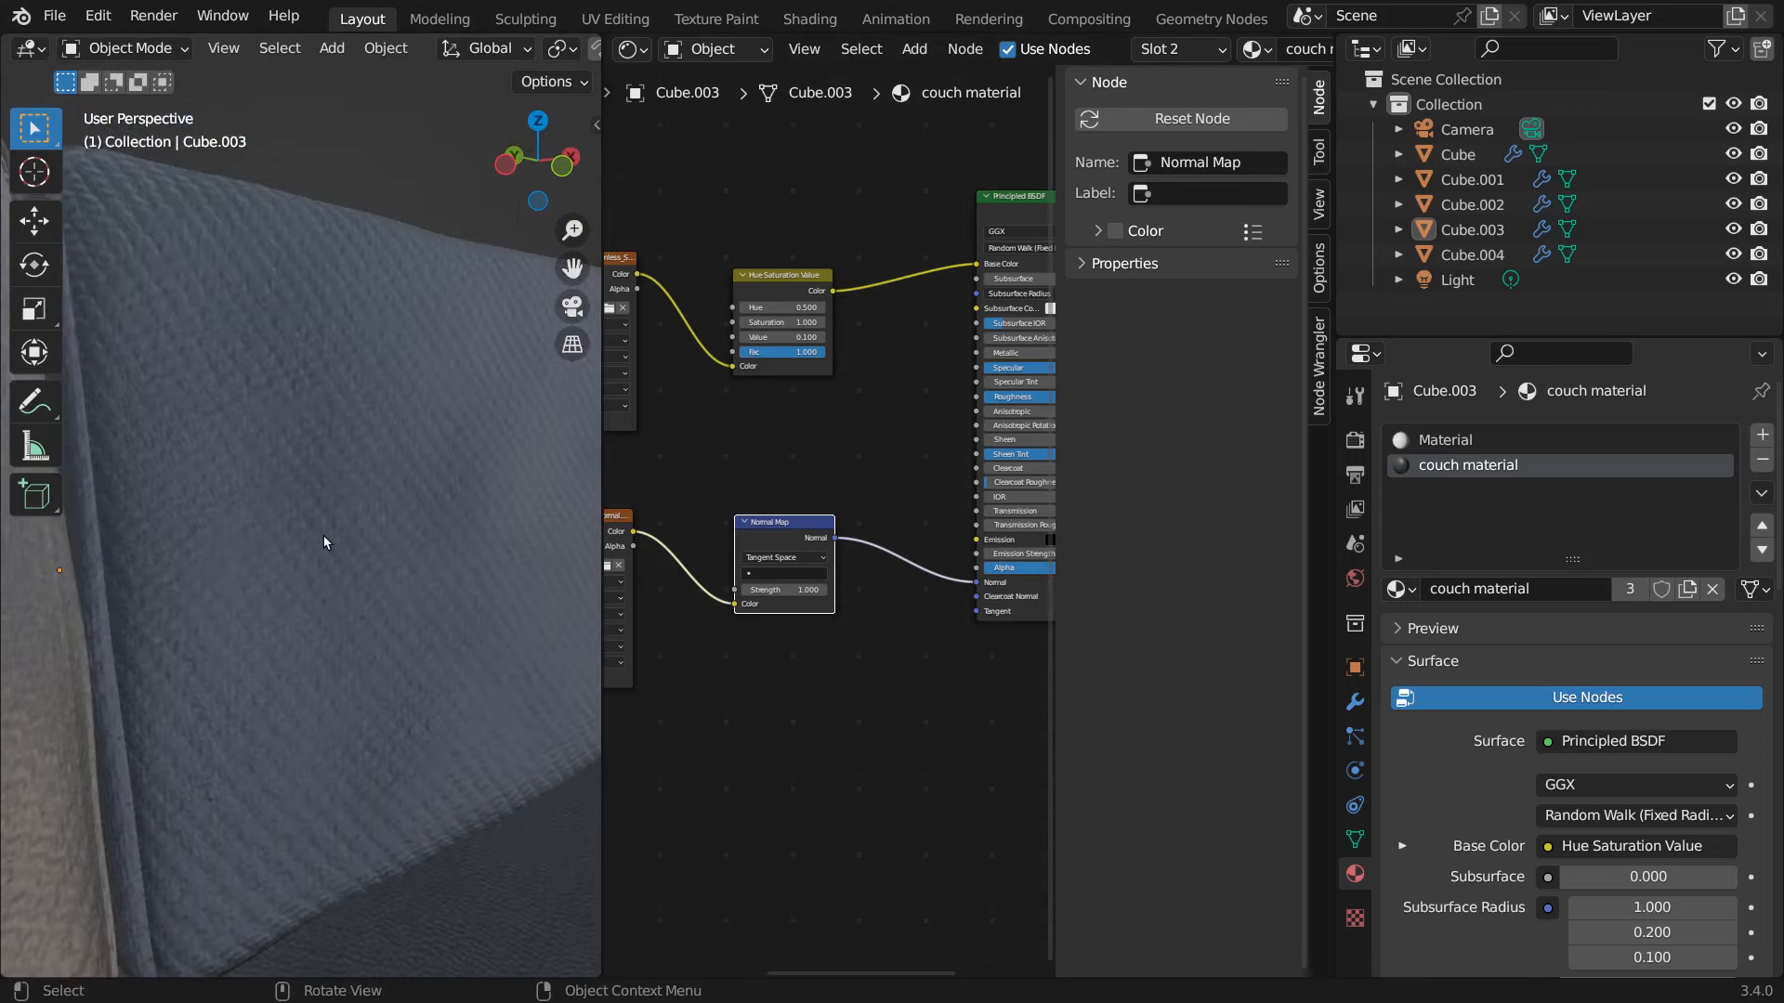
pyautogui.scroll(-2, 323, 535)
pyautogui.scroll(-3, 324, 535)
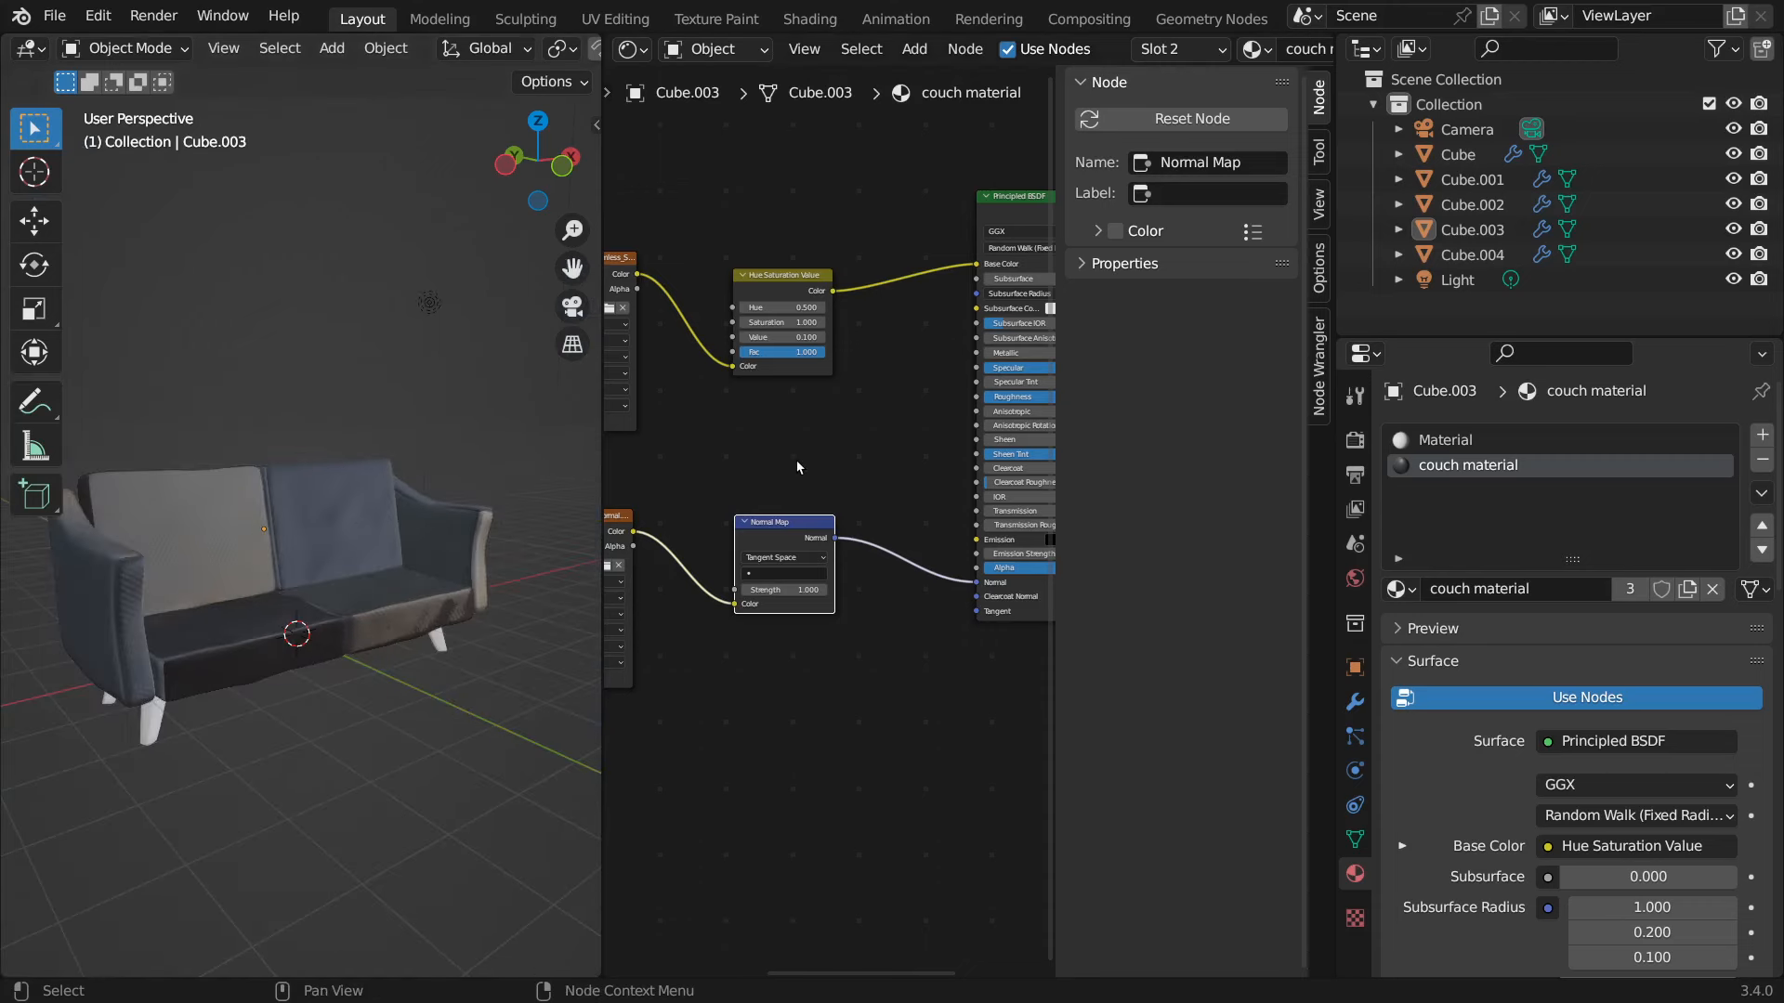
# - Connect the Mapping node's vector output to the fabric normal image's Vector input as well, and check the back cushions
pyautogui.moveTo(797, 467); pyautogui.dragTo(1010, 430, button='middle')
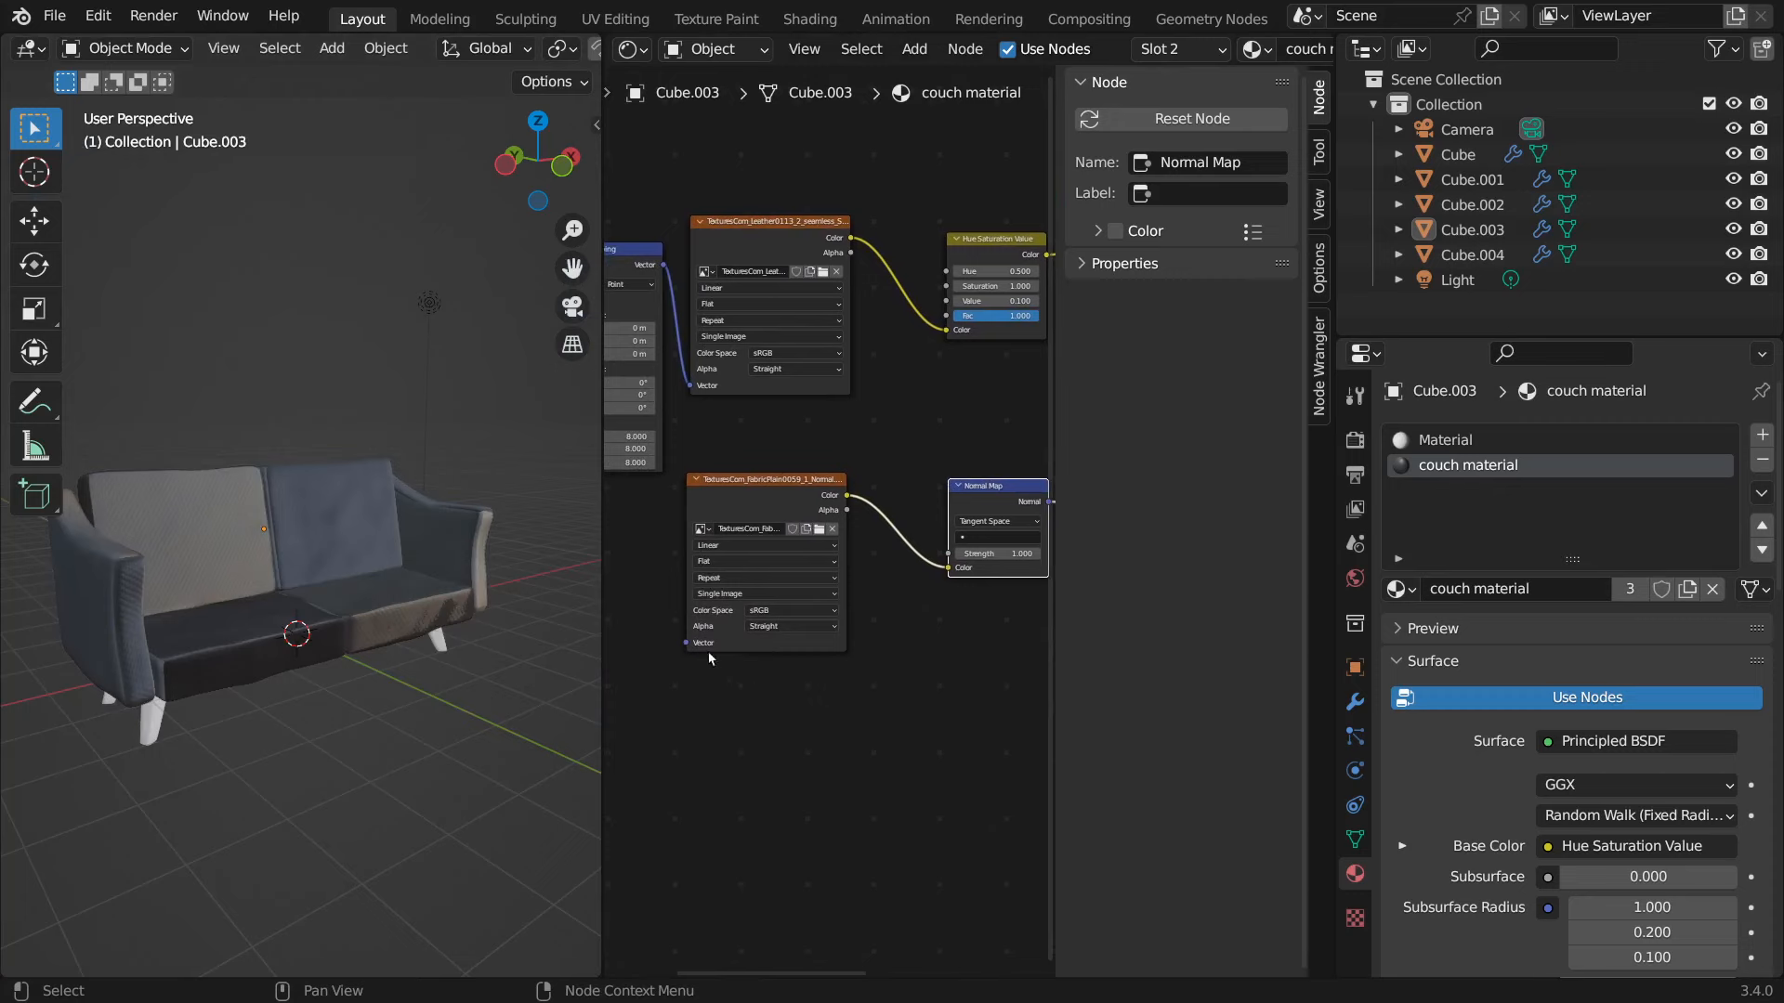
pyautogui.scroll(3, 802, 796)
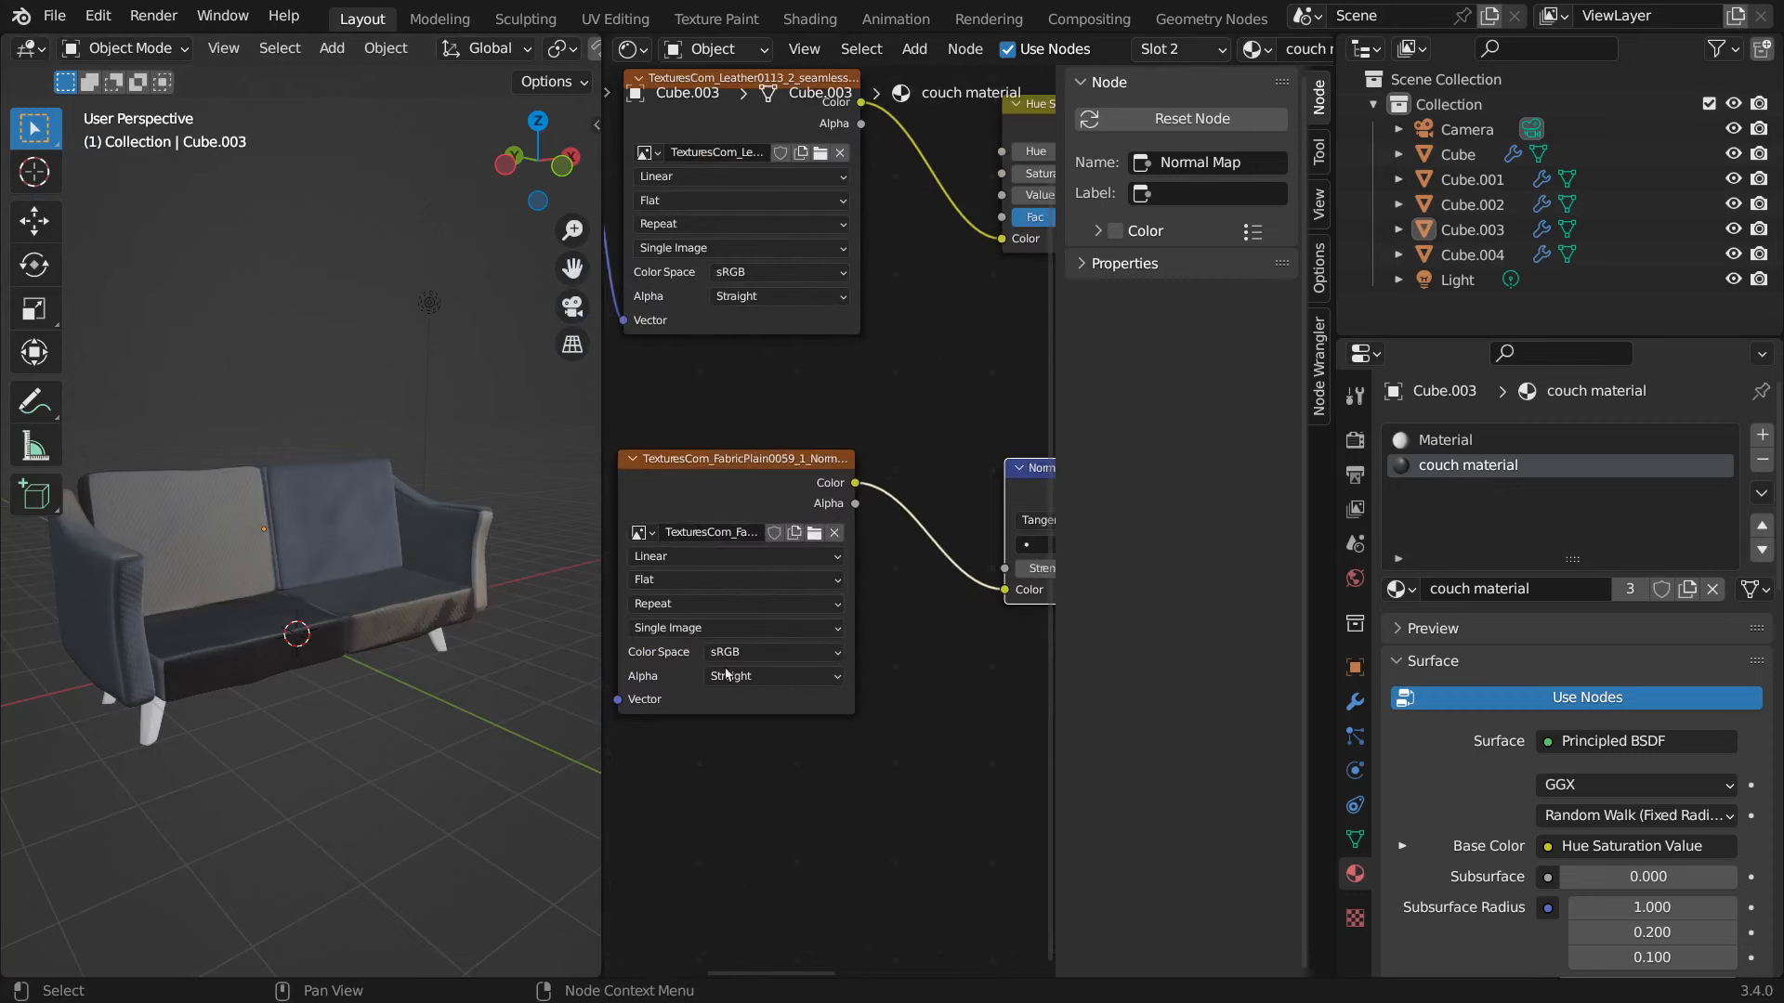
pyautogui.moveTo(800, 622); pyautogui.dragTo(874, 638, button='middle')
pyautogui.scroll(1, 747, 262)
pyautogui.scroll(-2, 754, 306)
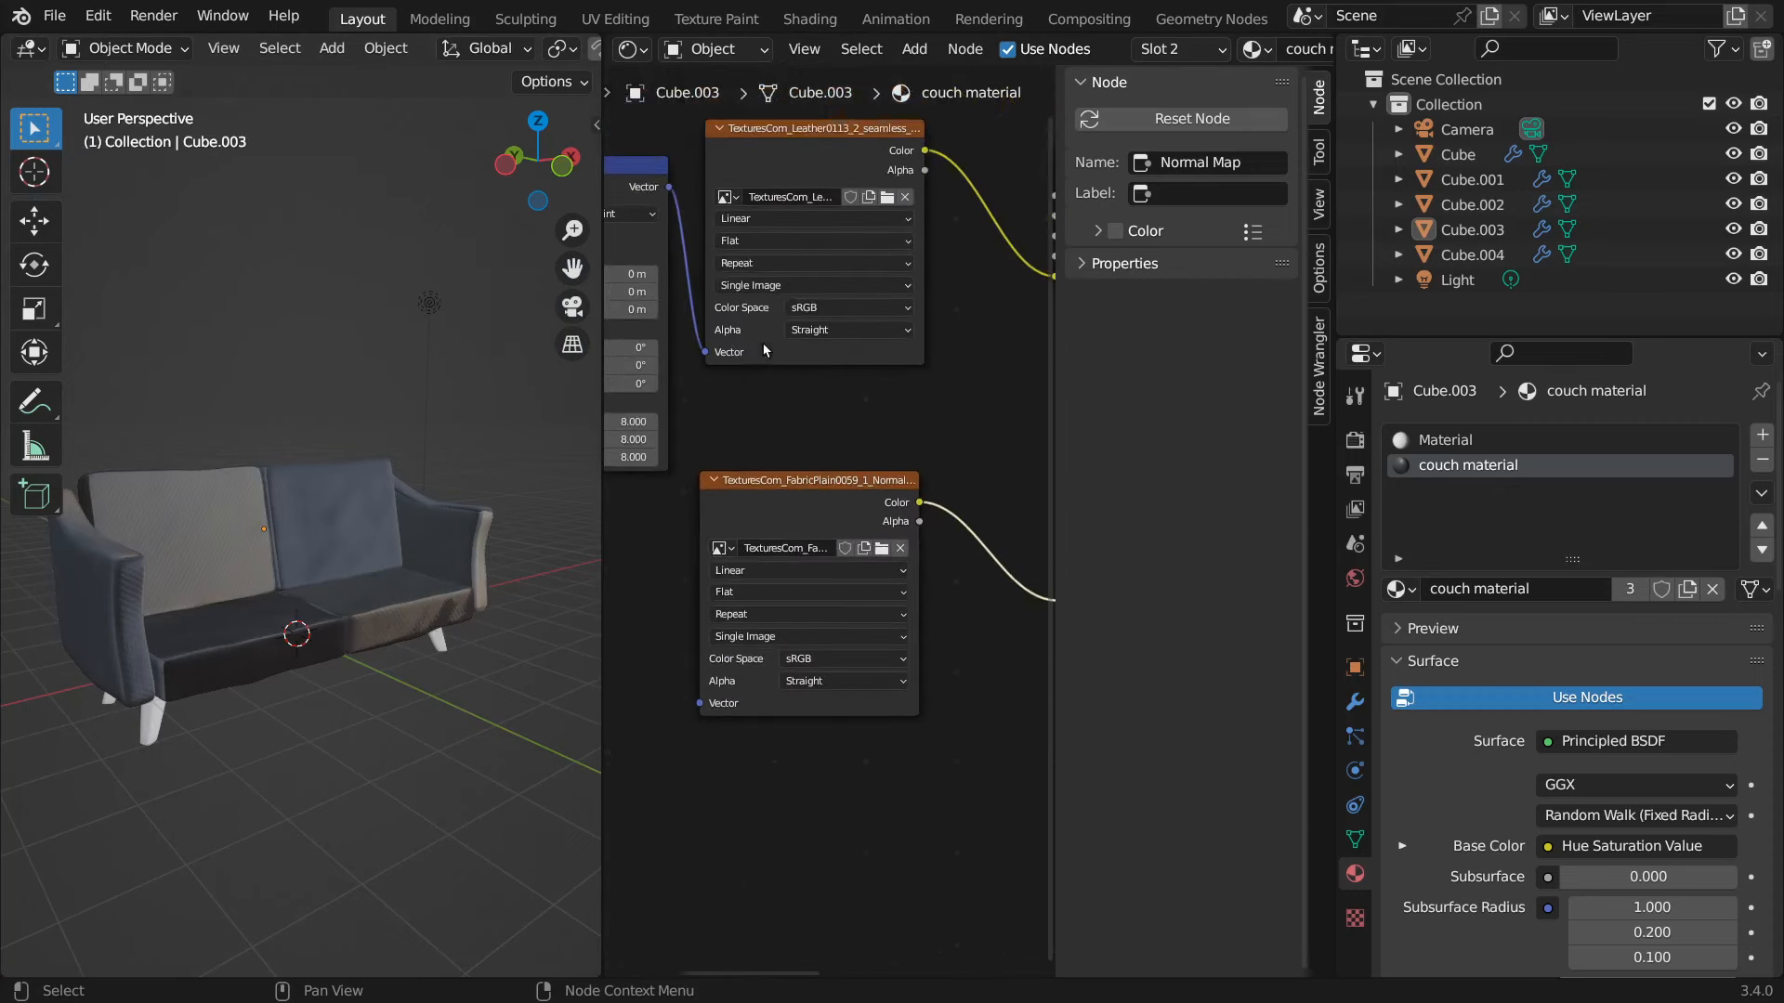
pyautogui.moveTo(751, 387); pyautogui.dragTo(933, 407, button='middle')
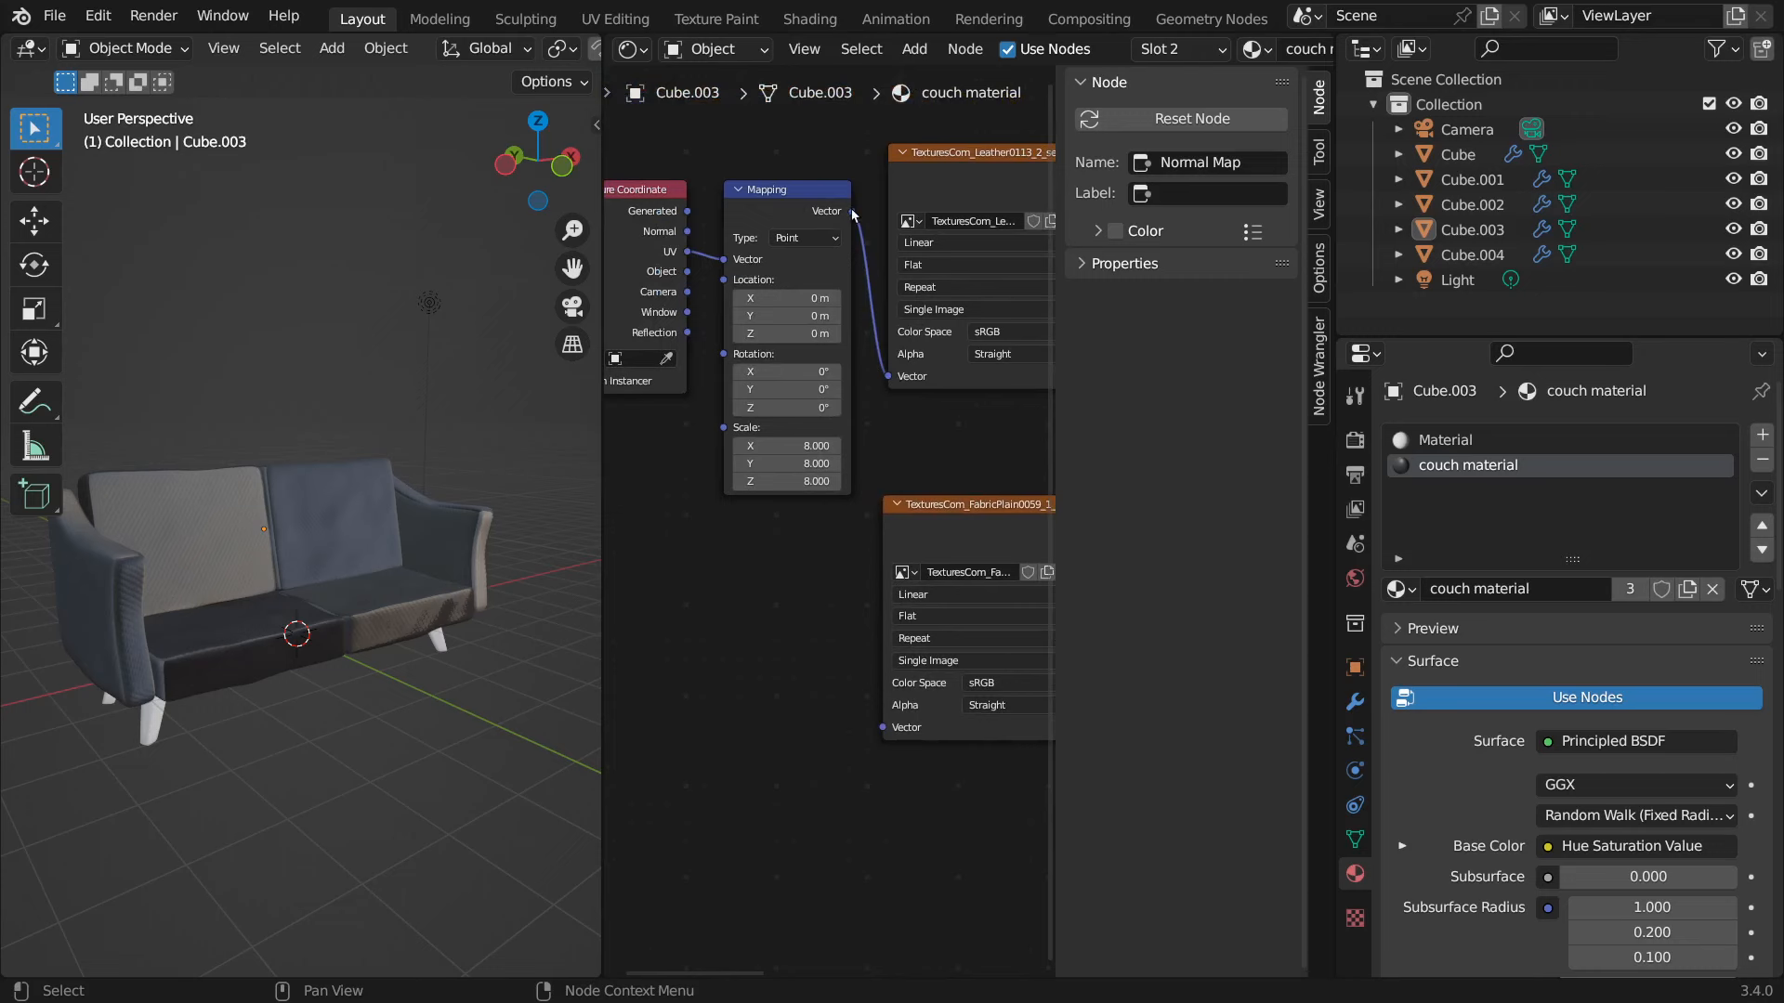
pyautogui.moveTo(852, 215); pyautogui.dragTo(877, 732)
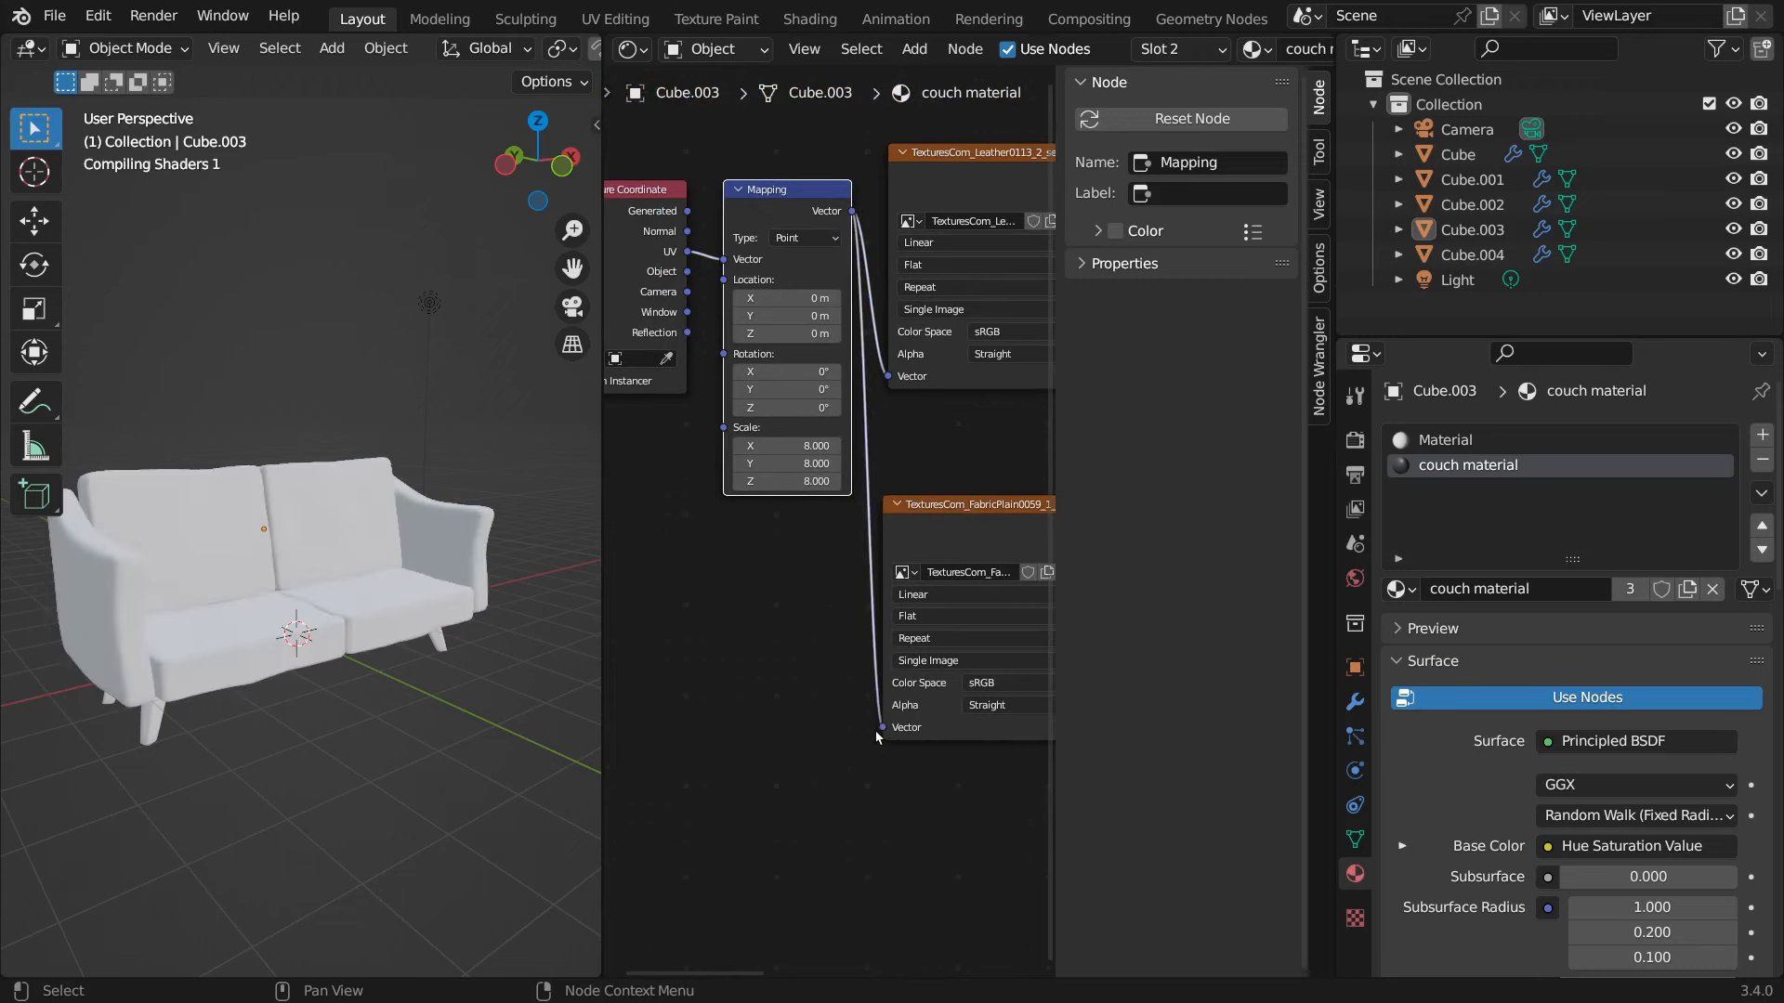
pyautogui.scroll(8, 385, 533)
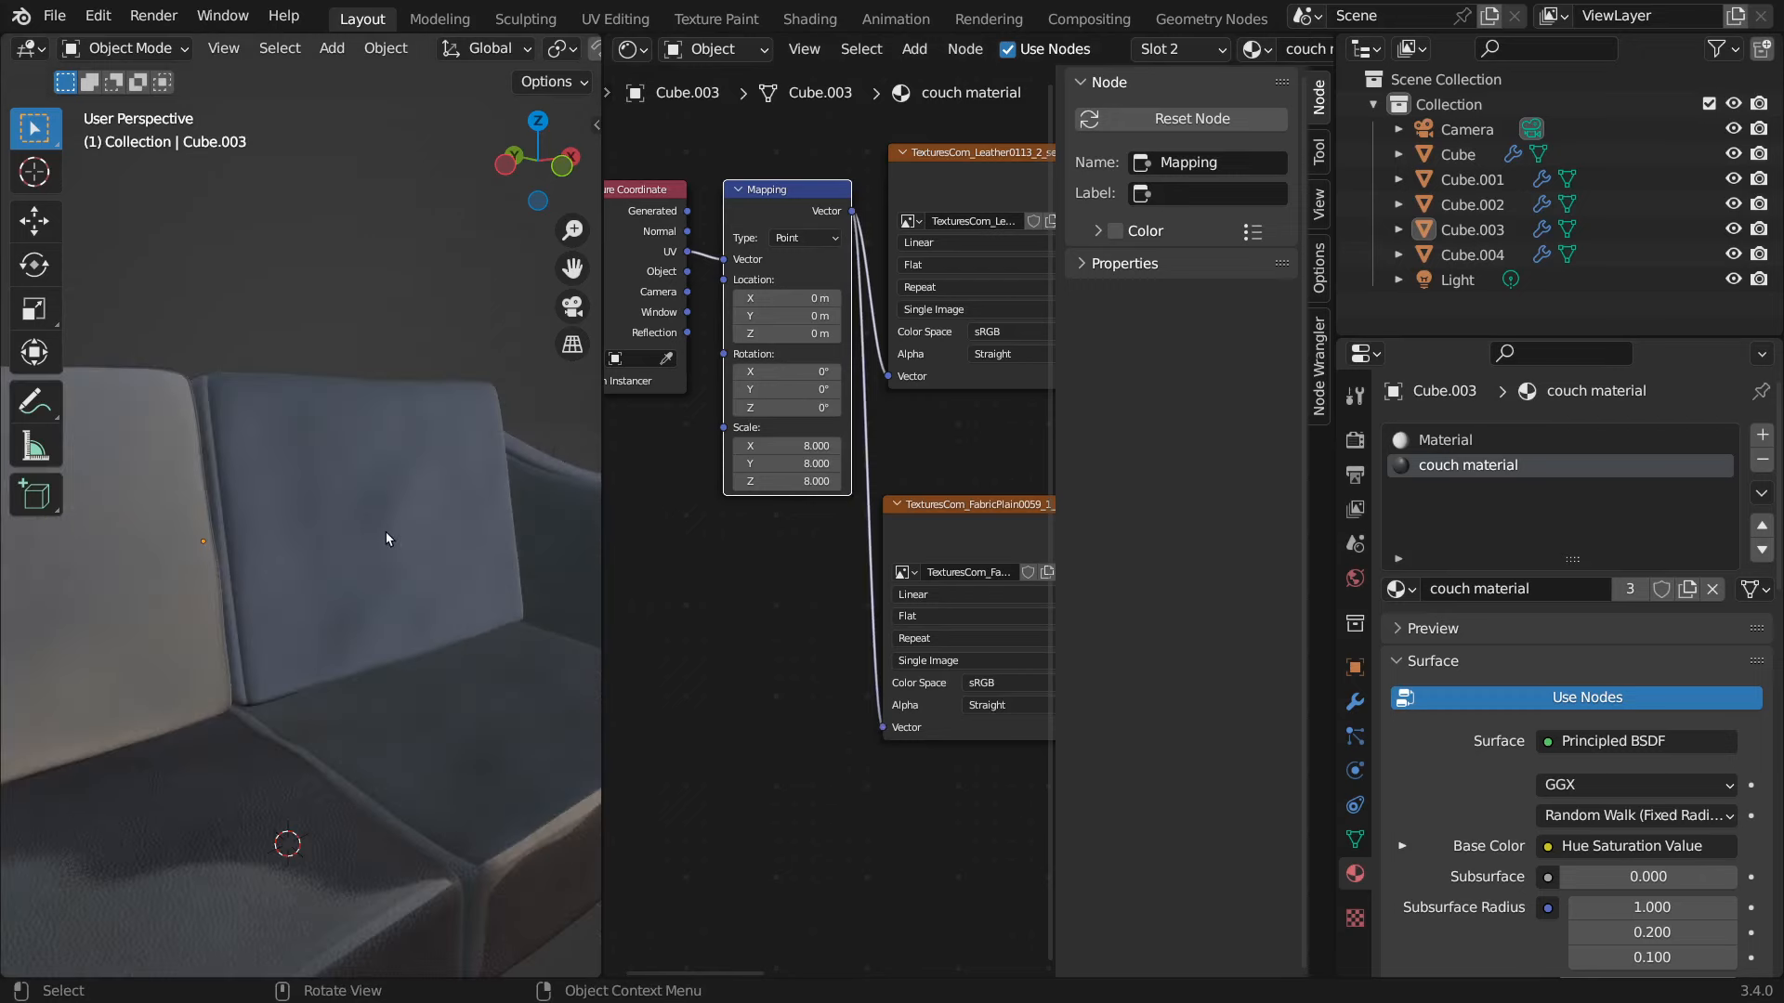
# - Widen the 3D viewport over the node editor and switch it to Rendered shading
pyautogui.scroll(3, 392, 522)
pyautogui.scroll(-6, 392, 522)
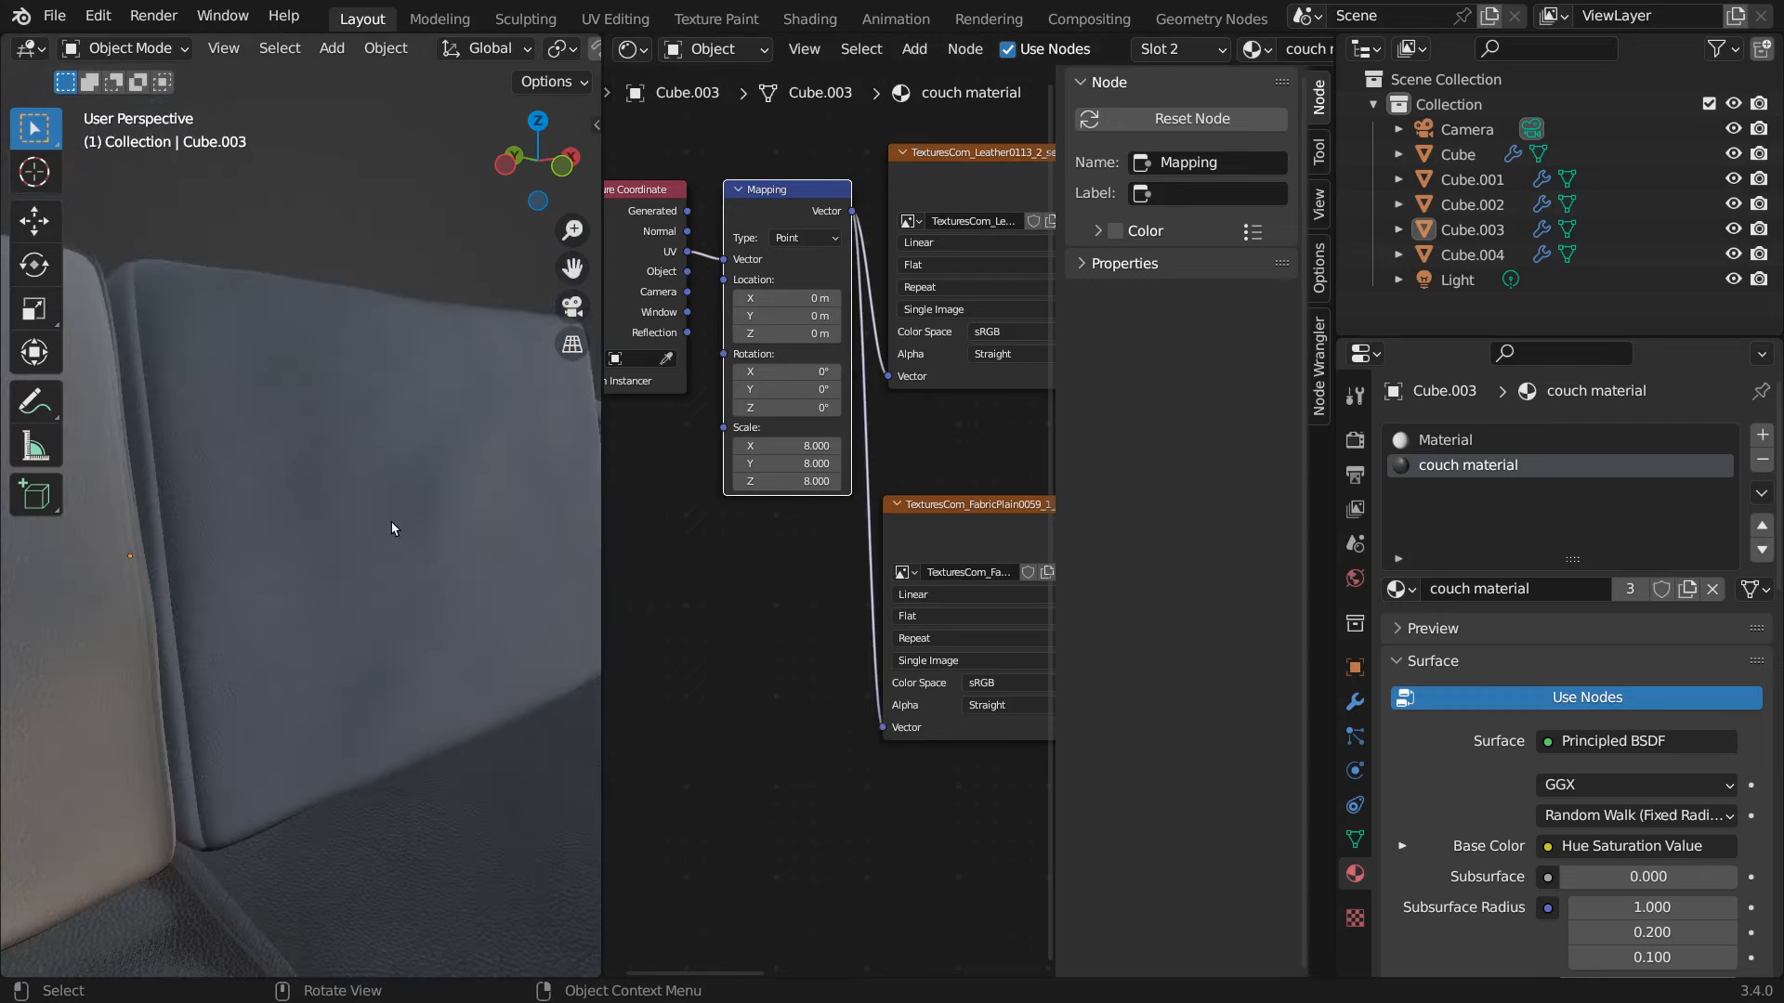
pyautogui.moveTo(392, 522); pyautogui.dragTo(502, 558, button='middle')
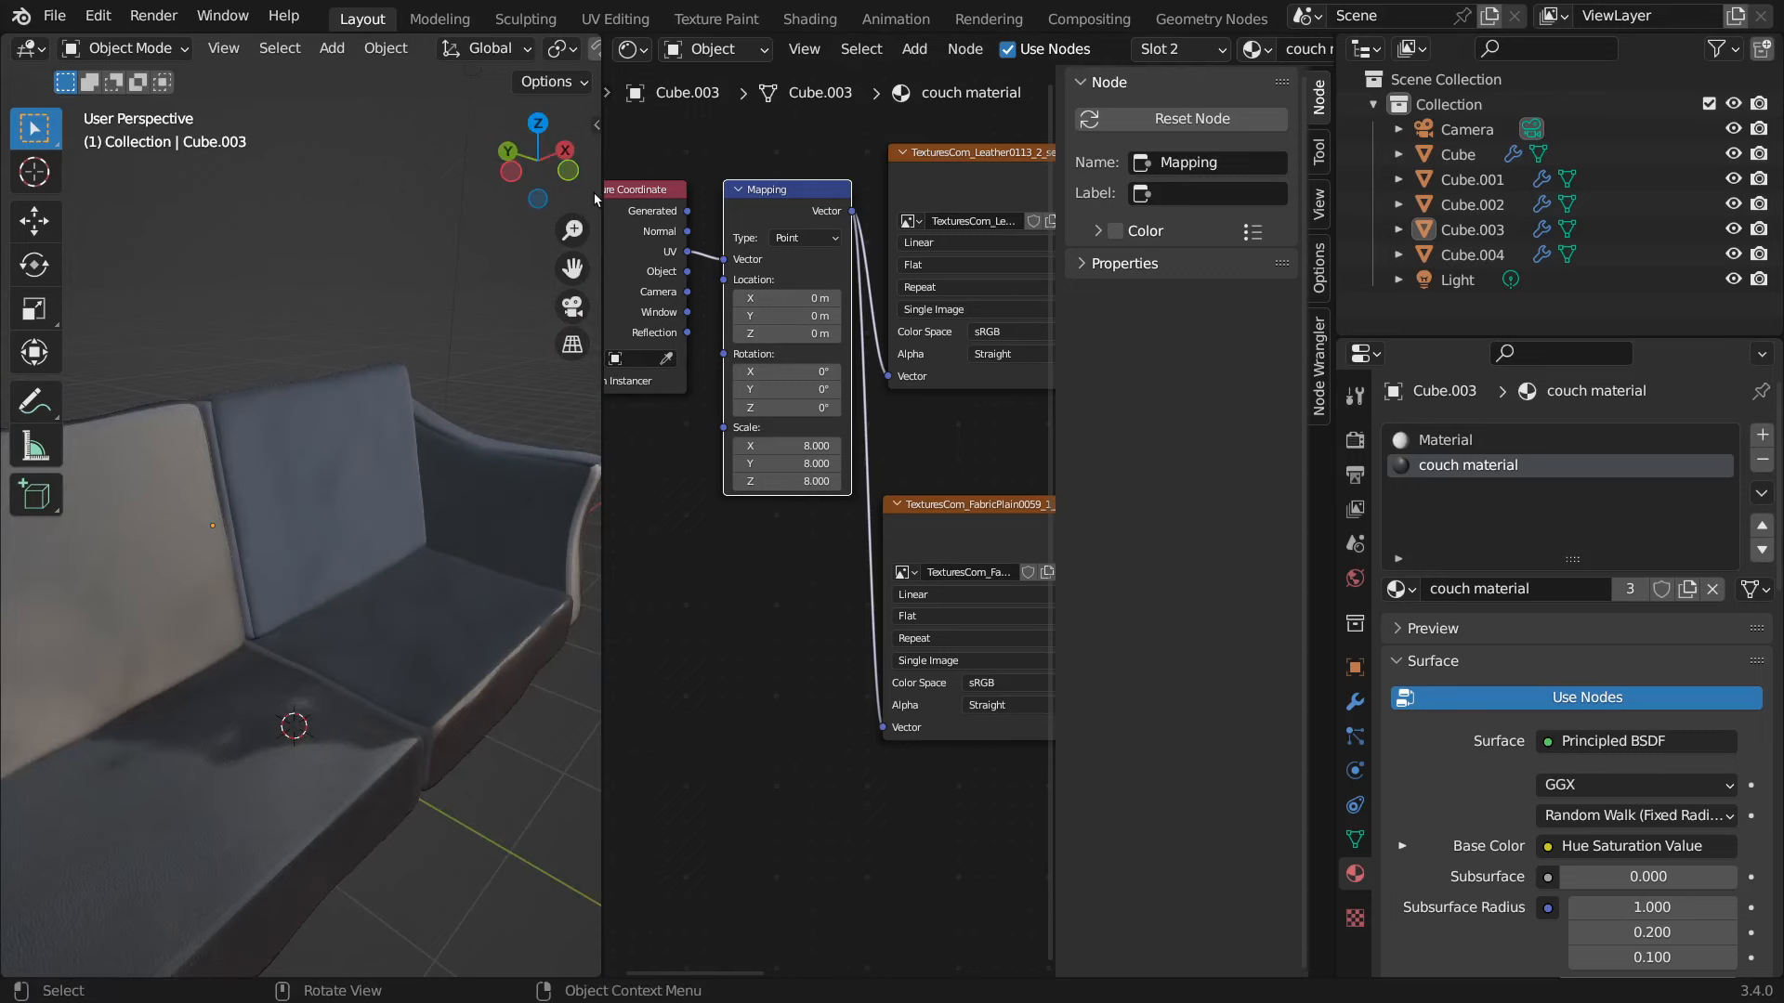
pyautogui.moveTo(600, 193)
pyautogui.mouseDown()
pyautogui.moveTo(924, 130)
pyautogui.moveTo(1034, 139)
pyautogui.mouseUp()
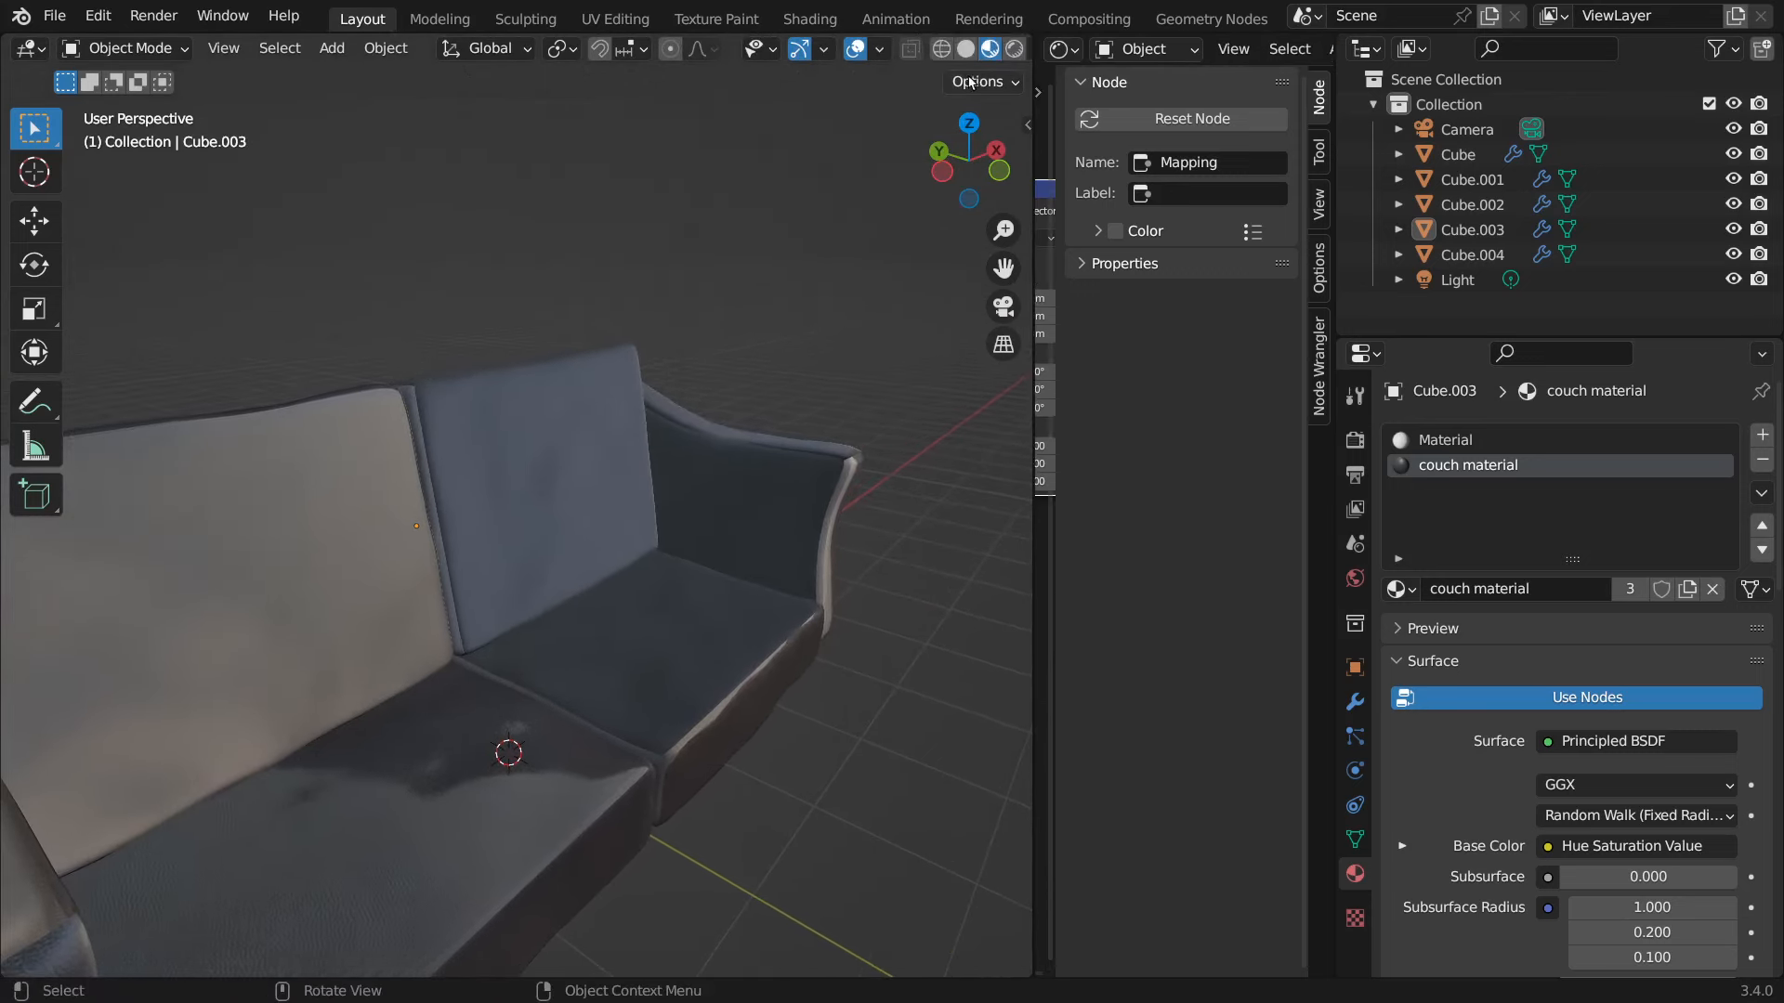
pyautogui.click(1015, 48)
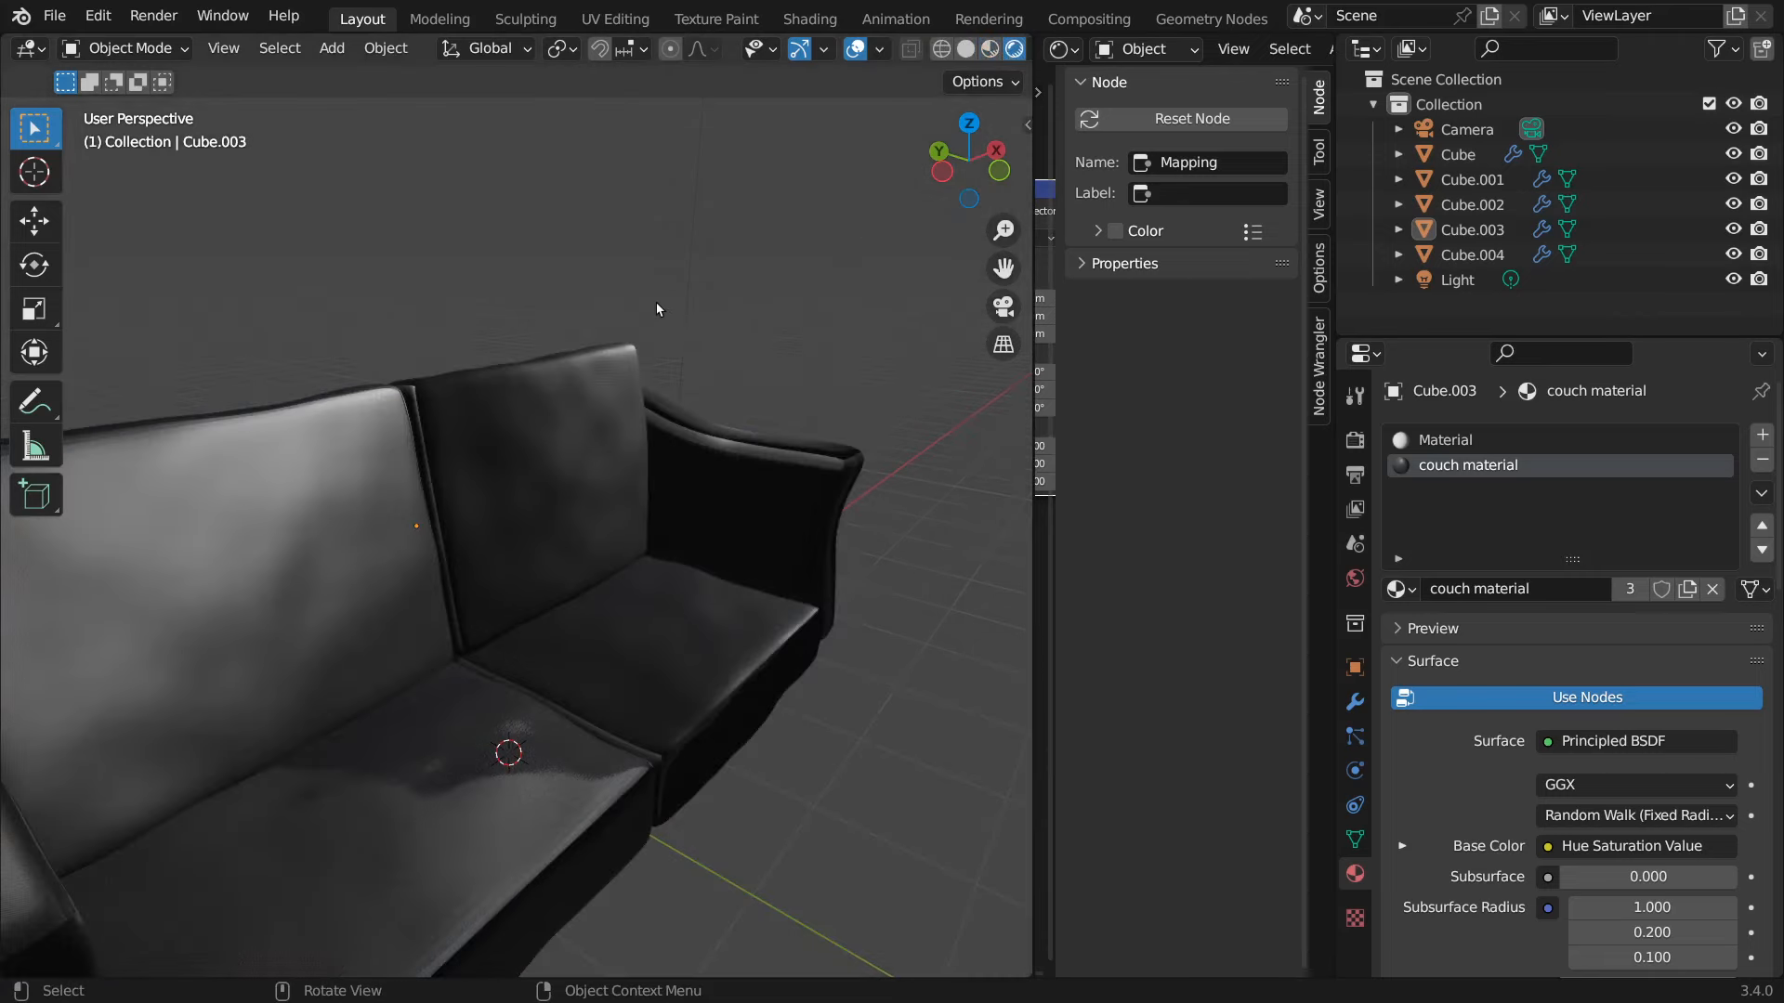
# - Examine the rendered couch material on the back cushions, seat and armrest, close up and across the whole sofa
pyautogui.moveTo(526, 313)
pyautogui.mouseDown(button='middle')
pyautogui.moveTo(442, 266)
pyautogui.moveTo(267, 274)
pyautogui.moveTo(554, 316)
pyautogui.moveTo(656, 312)
pyautogui.moveTo(729, 264)
pyautogui.moveTo(375, 299)
pyautogui.moveTo(501, 299)
pyautogui.mouseUp(button='middle')
pyautogui.scroll(6, 375, 303)
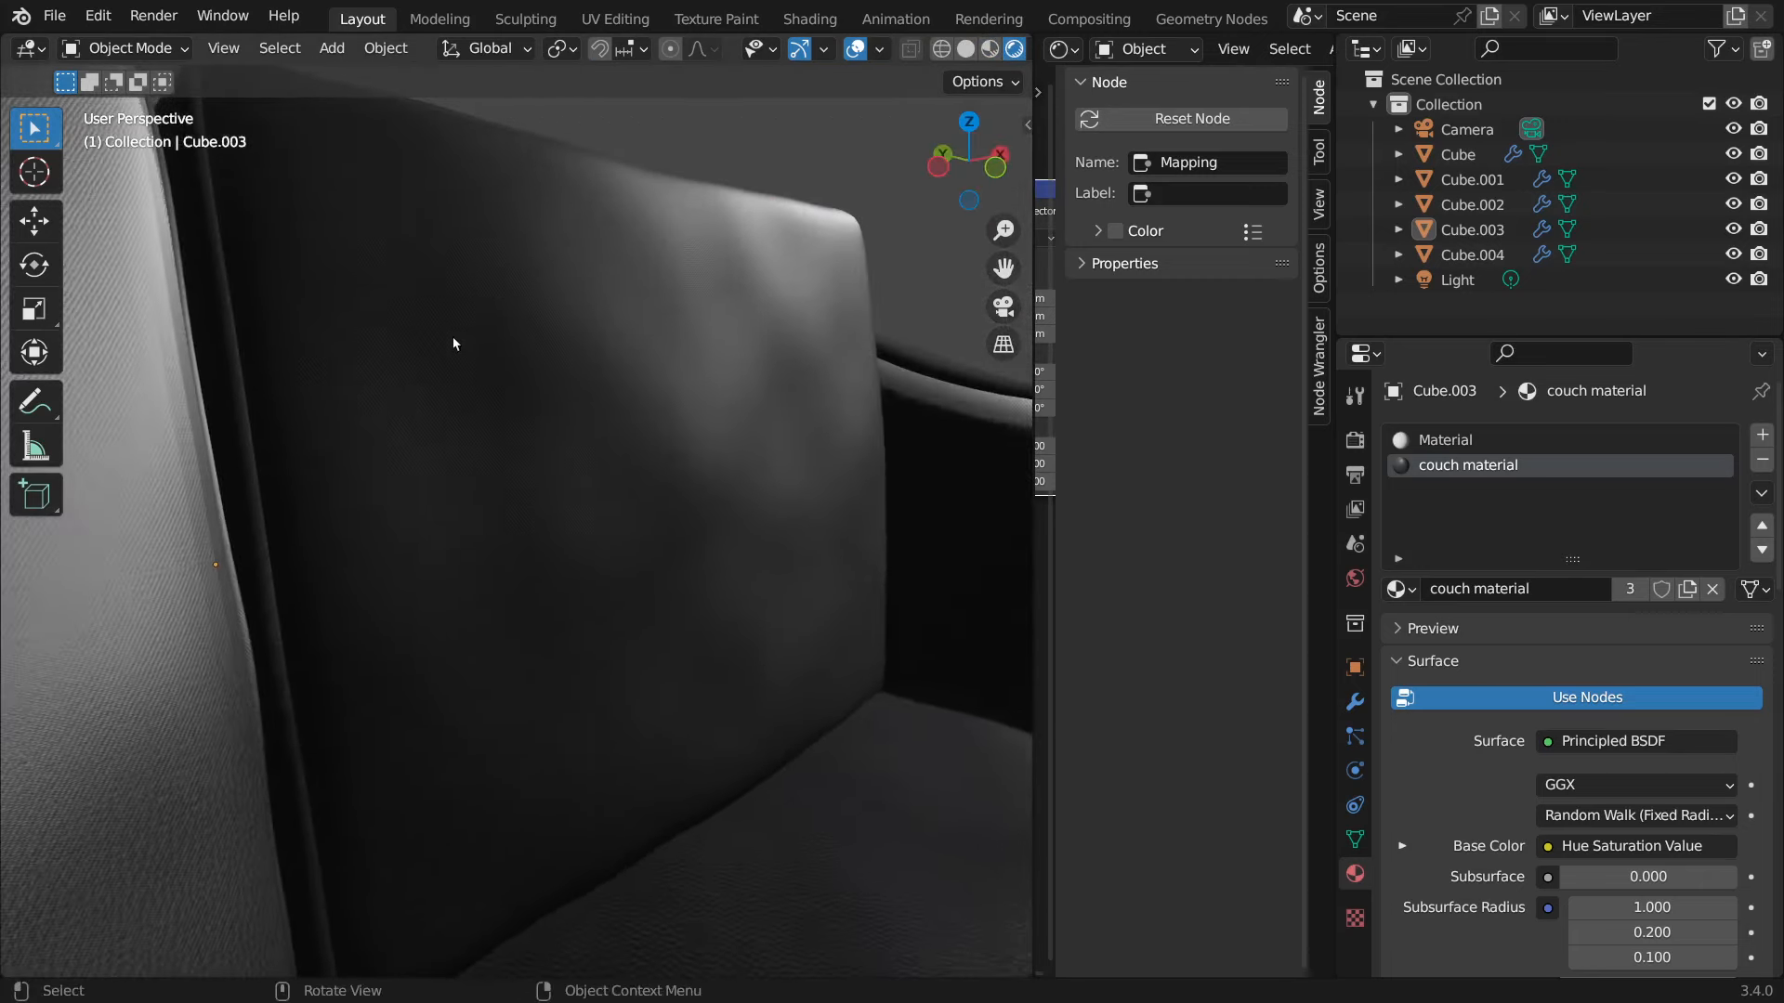
pyautogui.moveTo(415, 366); pyautogui.dragTo(455, 348, button='middle')
pyautogui.scroll(-5, 455, 348)
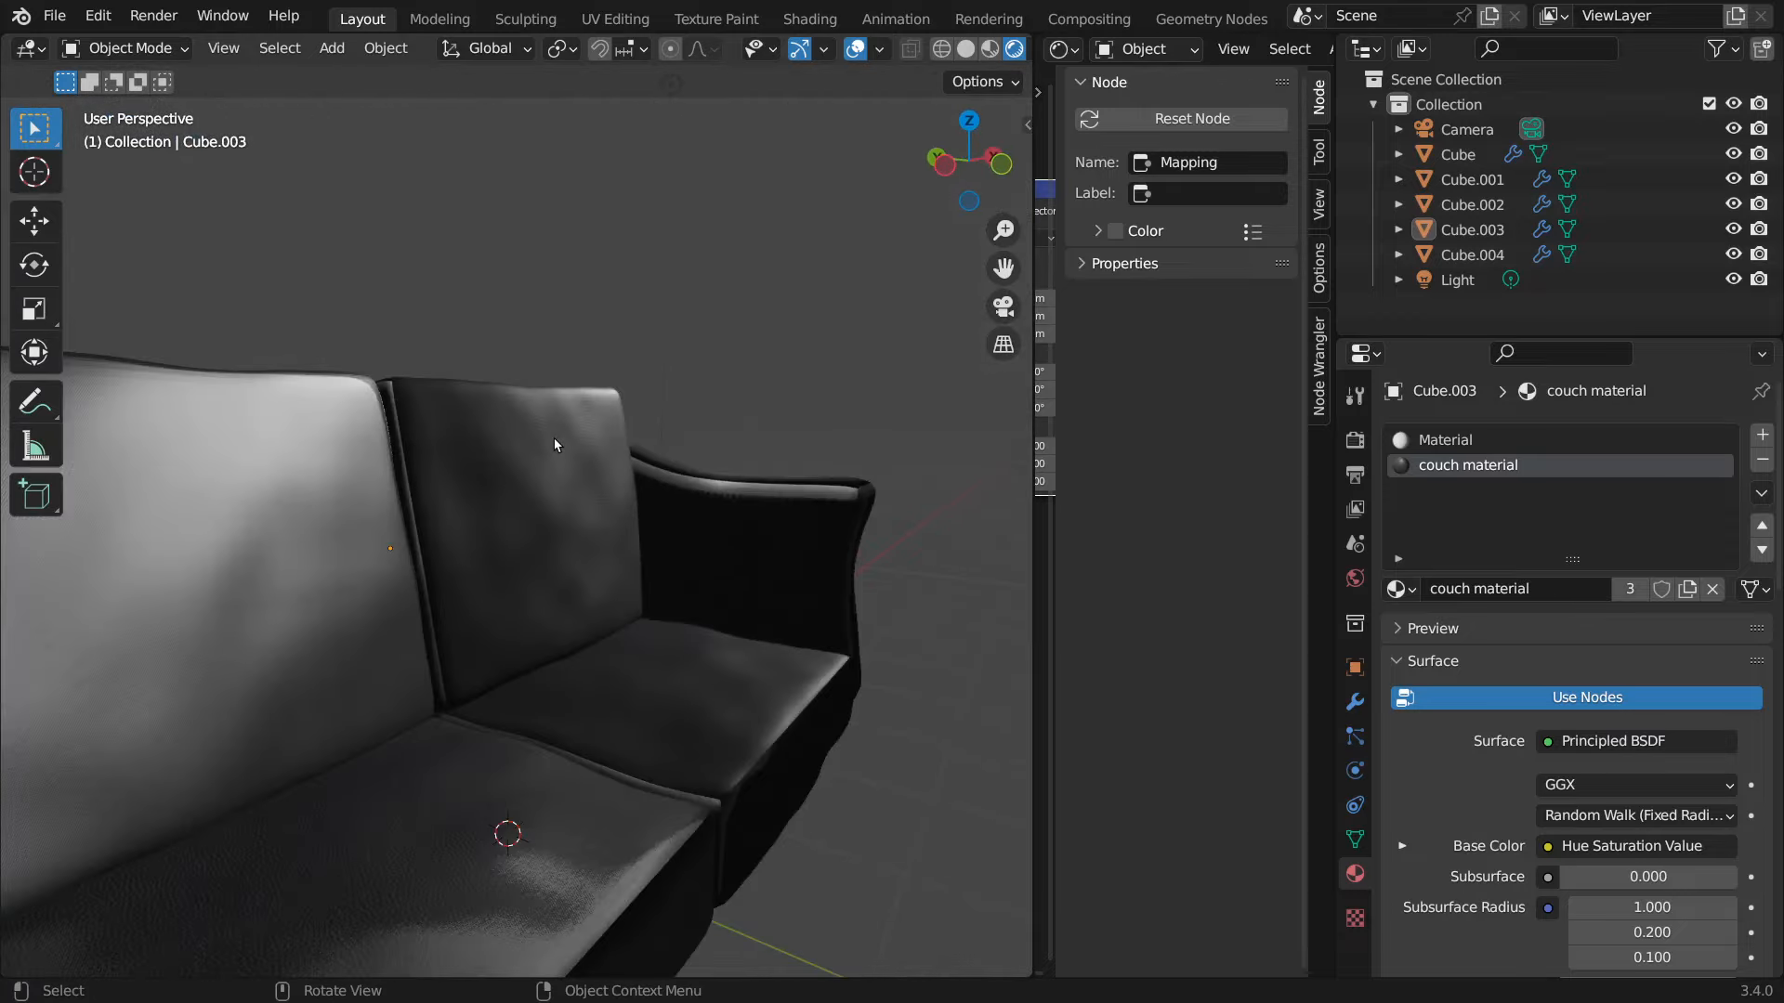
pyautogui.moveTo(554, 437); pyautogui.dragTo(650, 446, button='middle')
pyautogui.moveTo(923, 488); pyautogui.dragTo(826, 505, button='middle')
pyautogui.scroll(5, 790, 477)
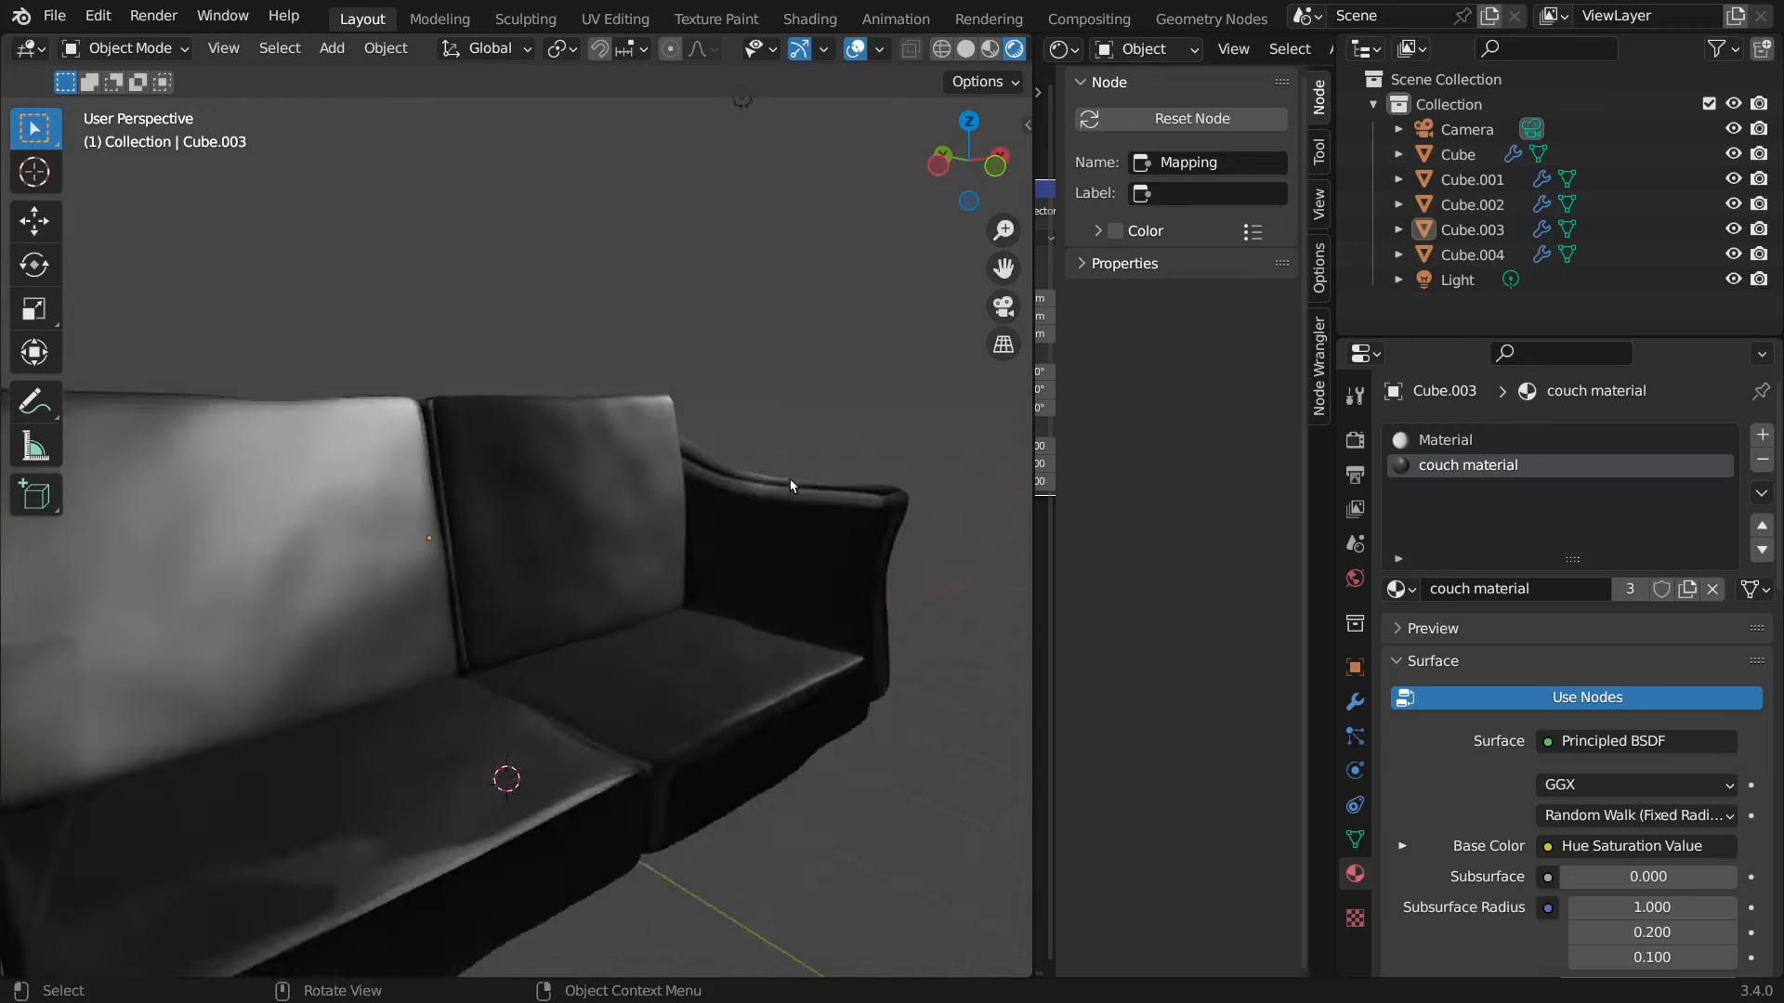
pyautogui.scroll(-2, 784, 479)
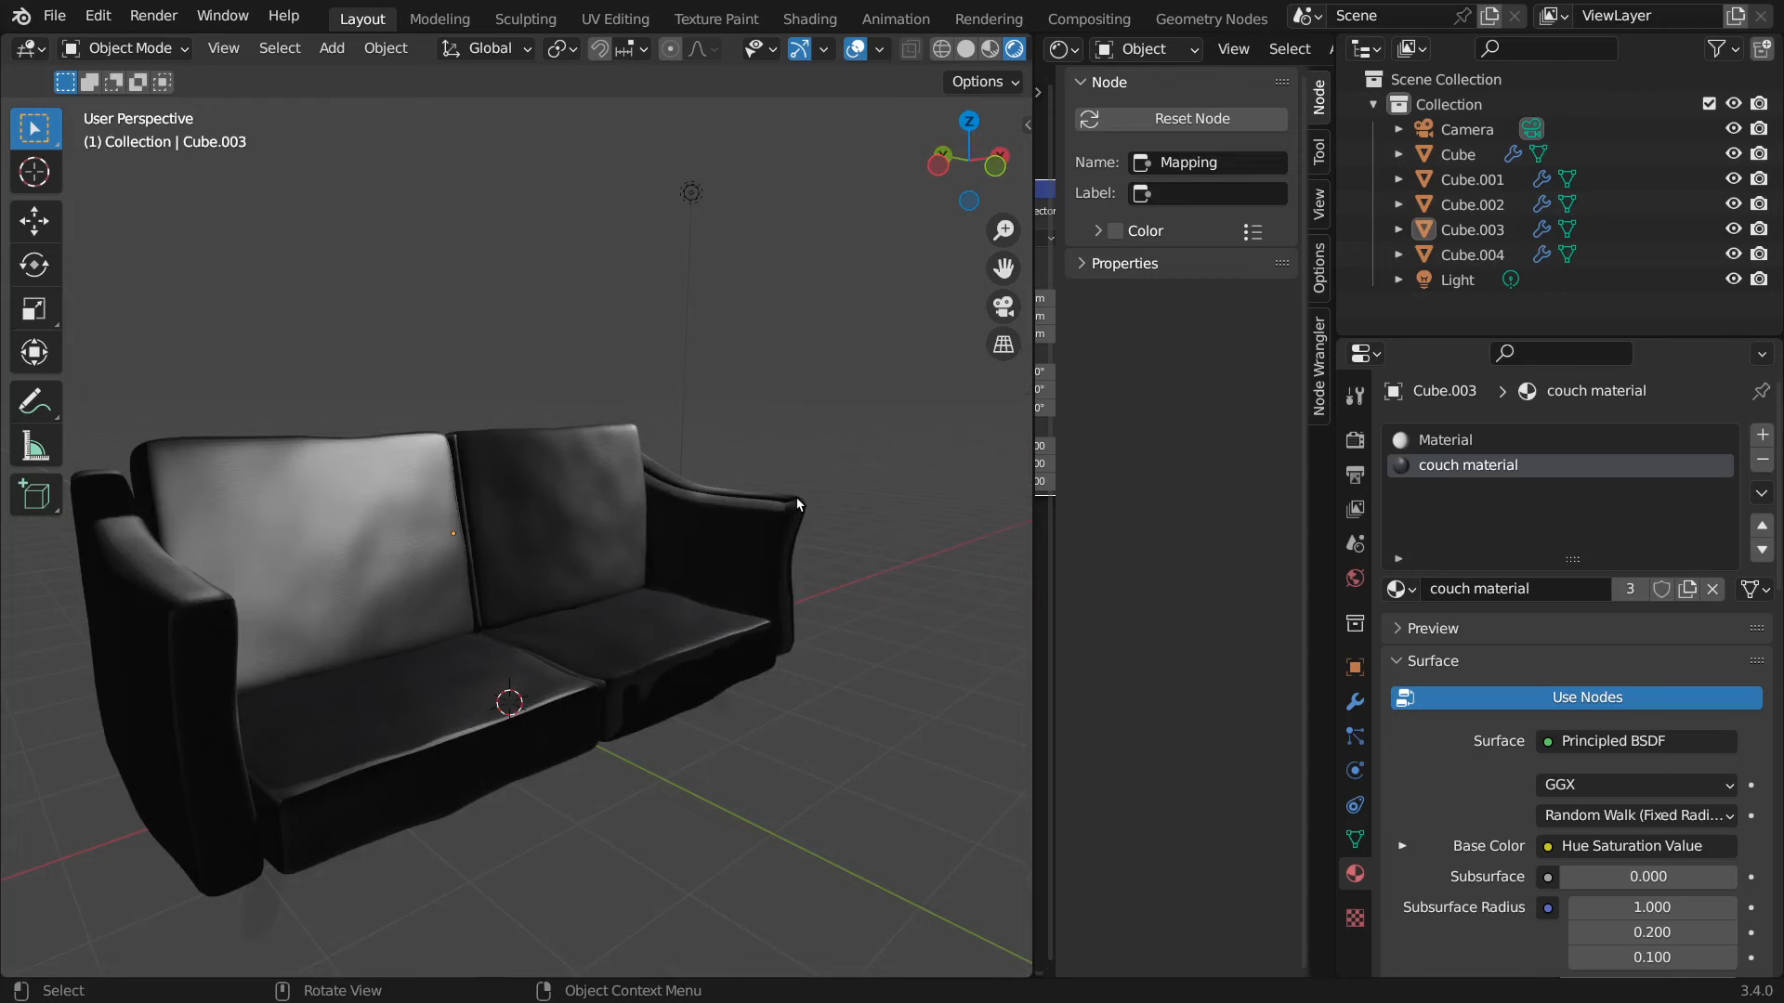
pyautogui.scroll(3, 797, 505)
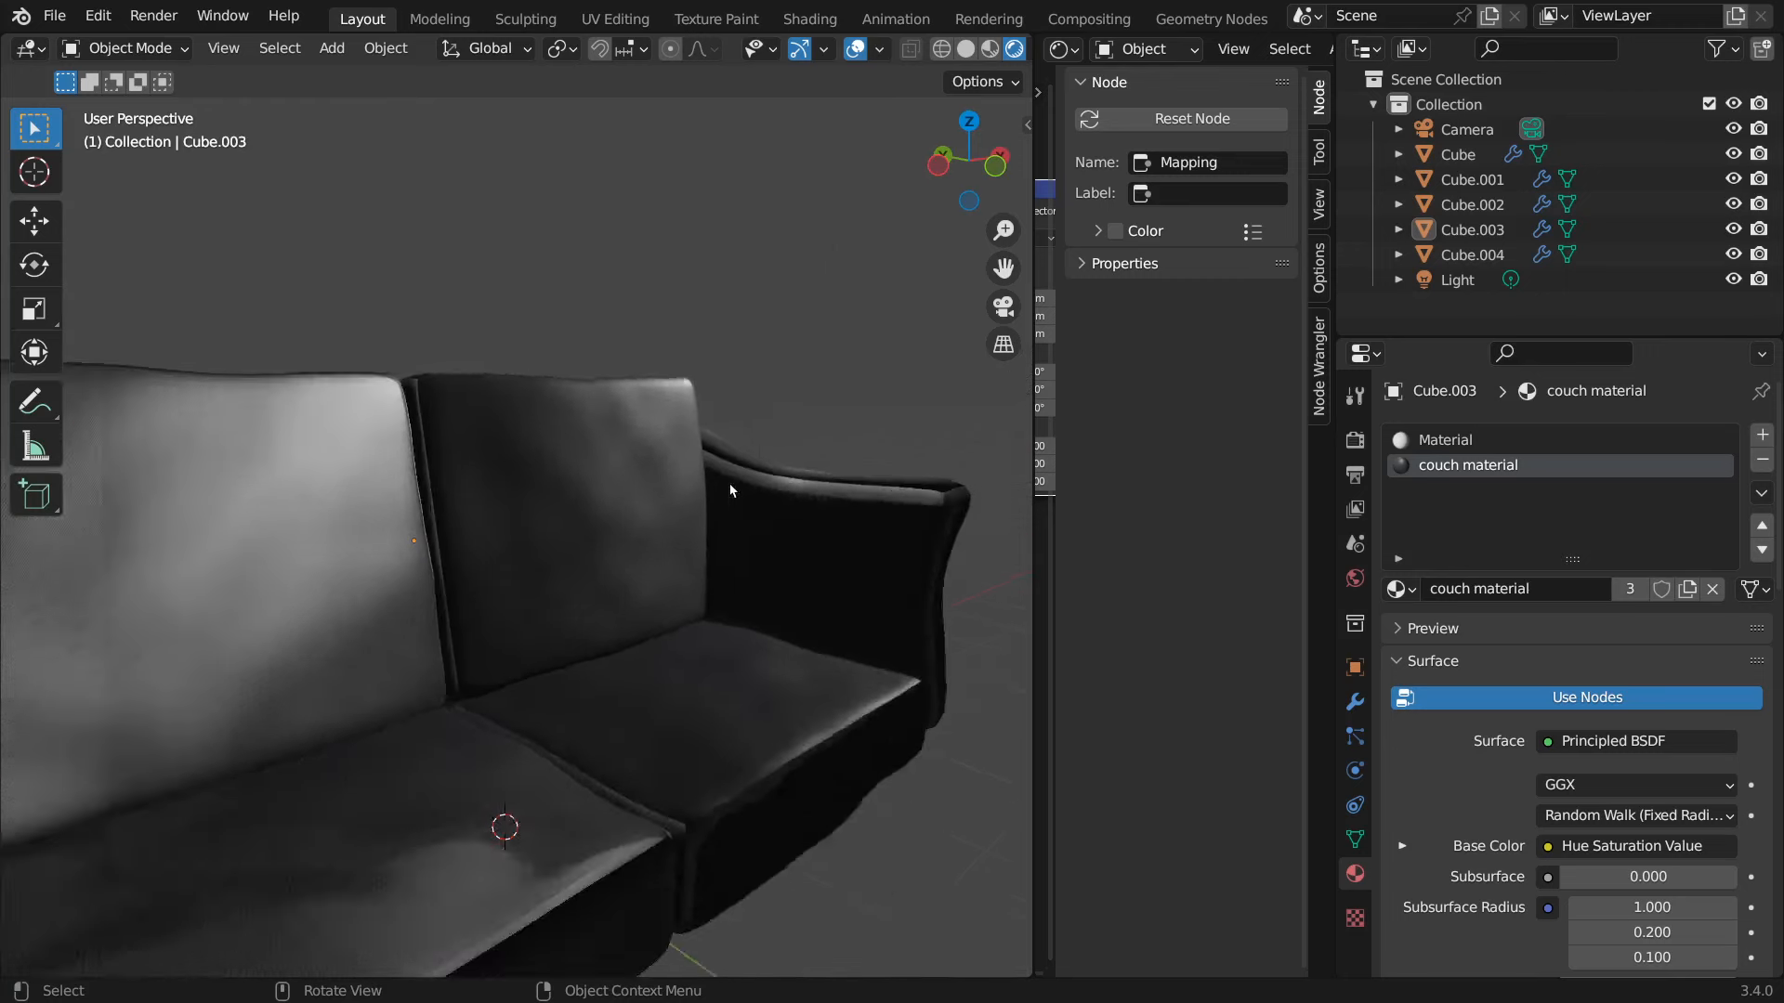
pyautogui.scroll(-3, 728, 483)
pyautogui.scroll(2, 728, 483)
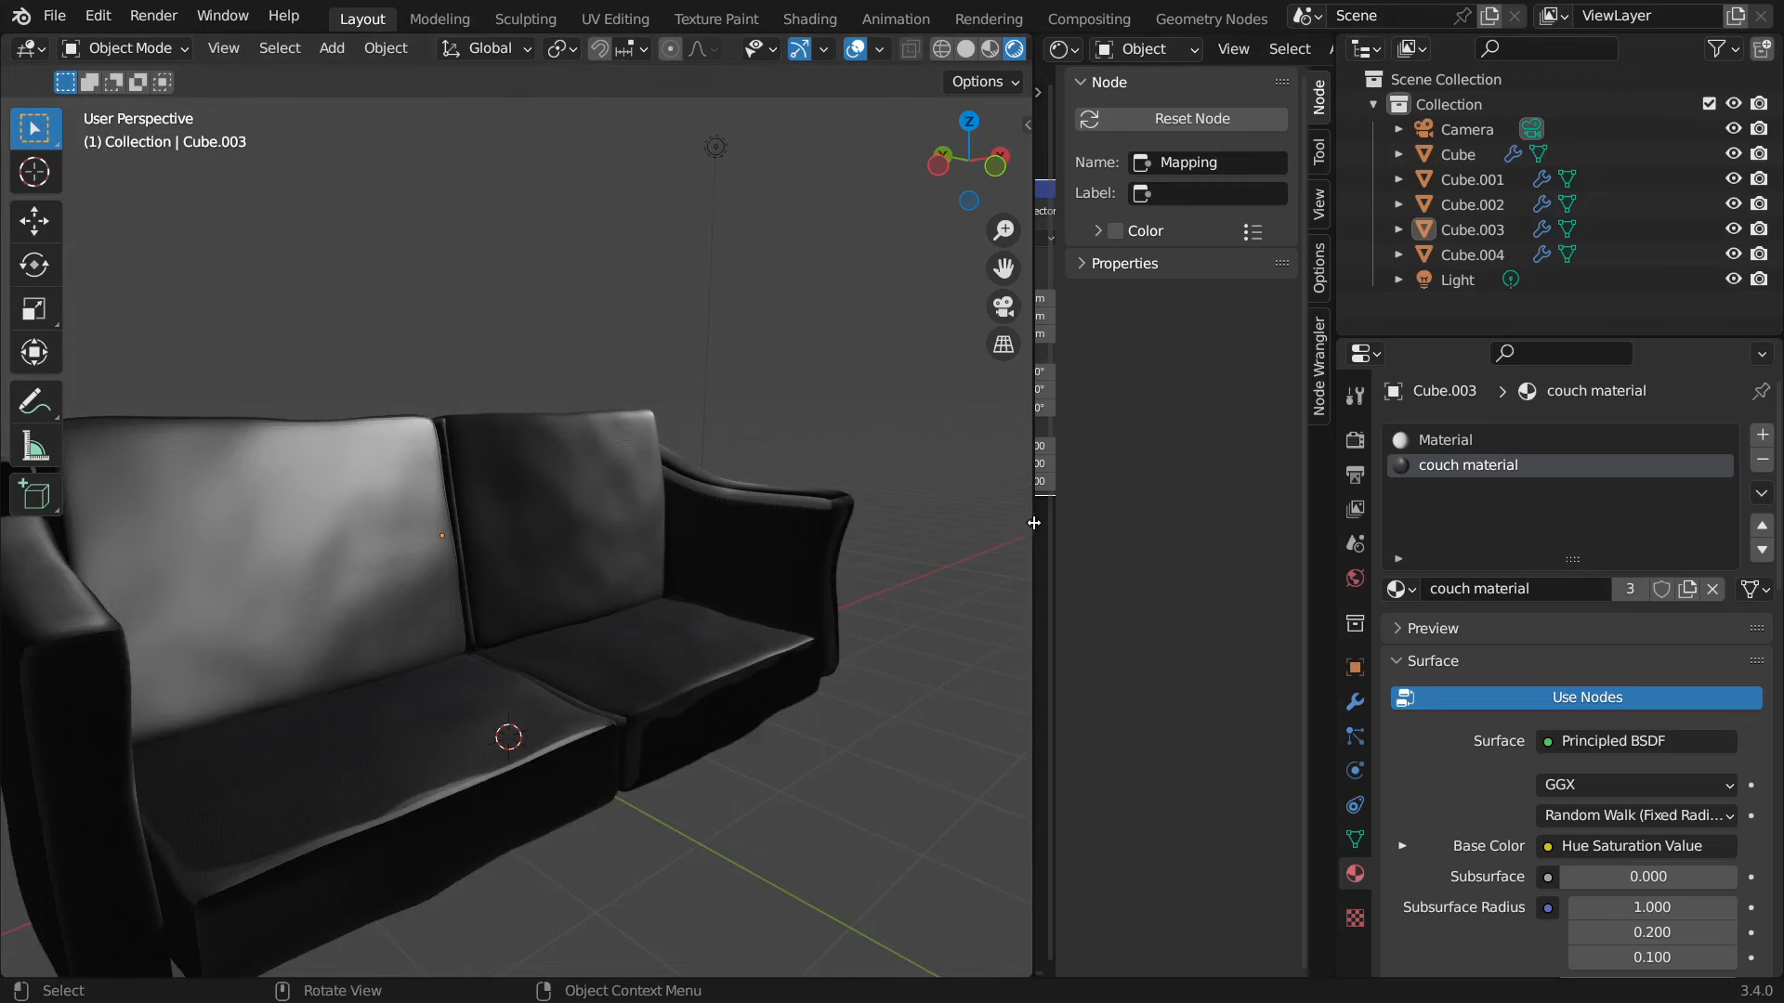
# - Restore the node editor's width, hide its sidebar, and set the fabric normal image's color space to Non-Color
pyautogui.moveTo(1034, 523); pyautogui.dragTo(616, 529)
pyautogui.moveTo(331, 685); pyautogui.dragTo(238, 682, button='middle')
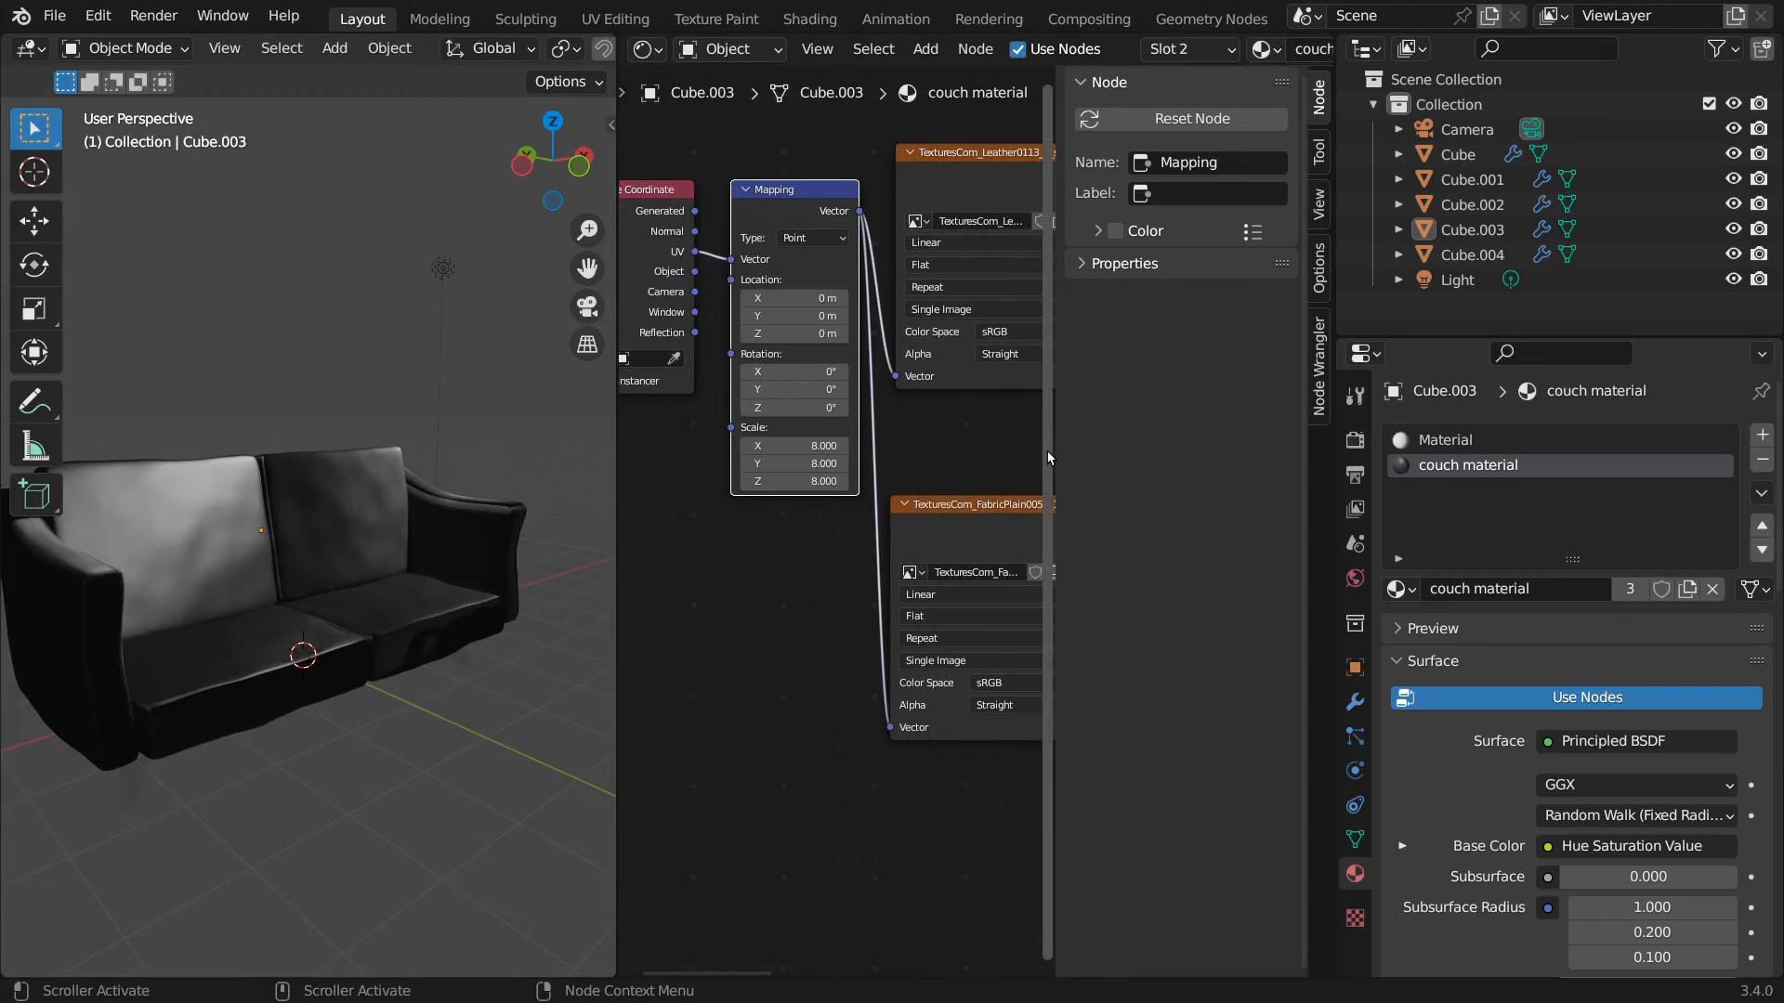
pyautogui.moveTo(1053, 445); pyautogui.dragTo(1324, 440)
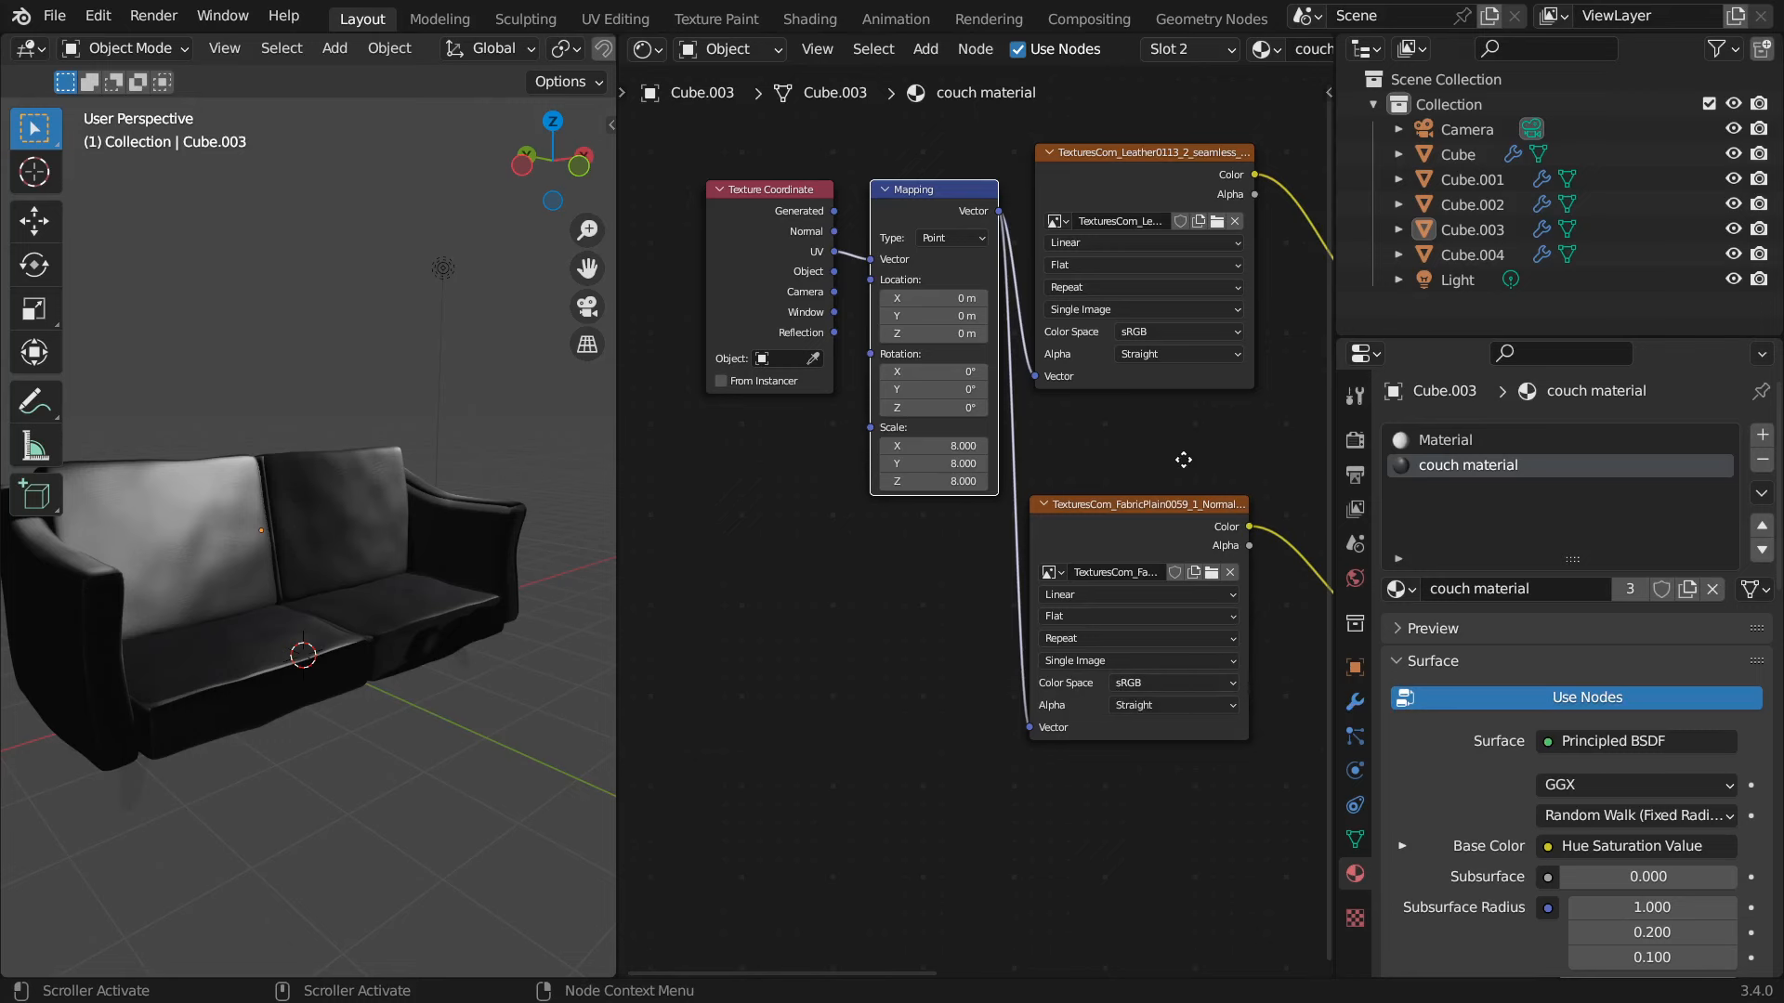
pyautogui.moveTo(1183, 460); pyautogui.dragTo(1025, 483, button='middle')
pyautogui.click(1039, 706)
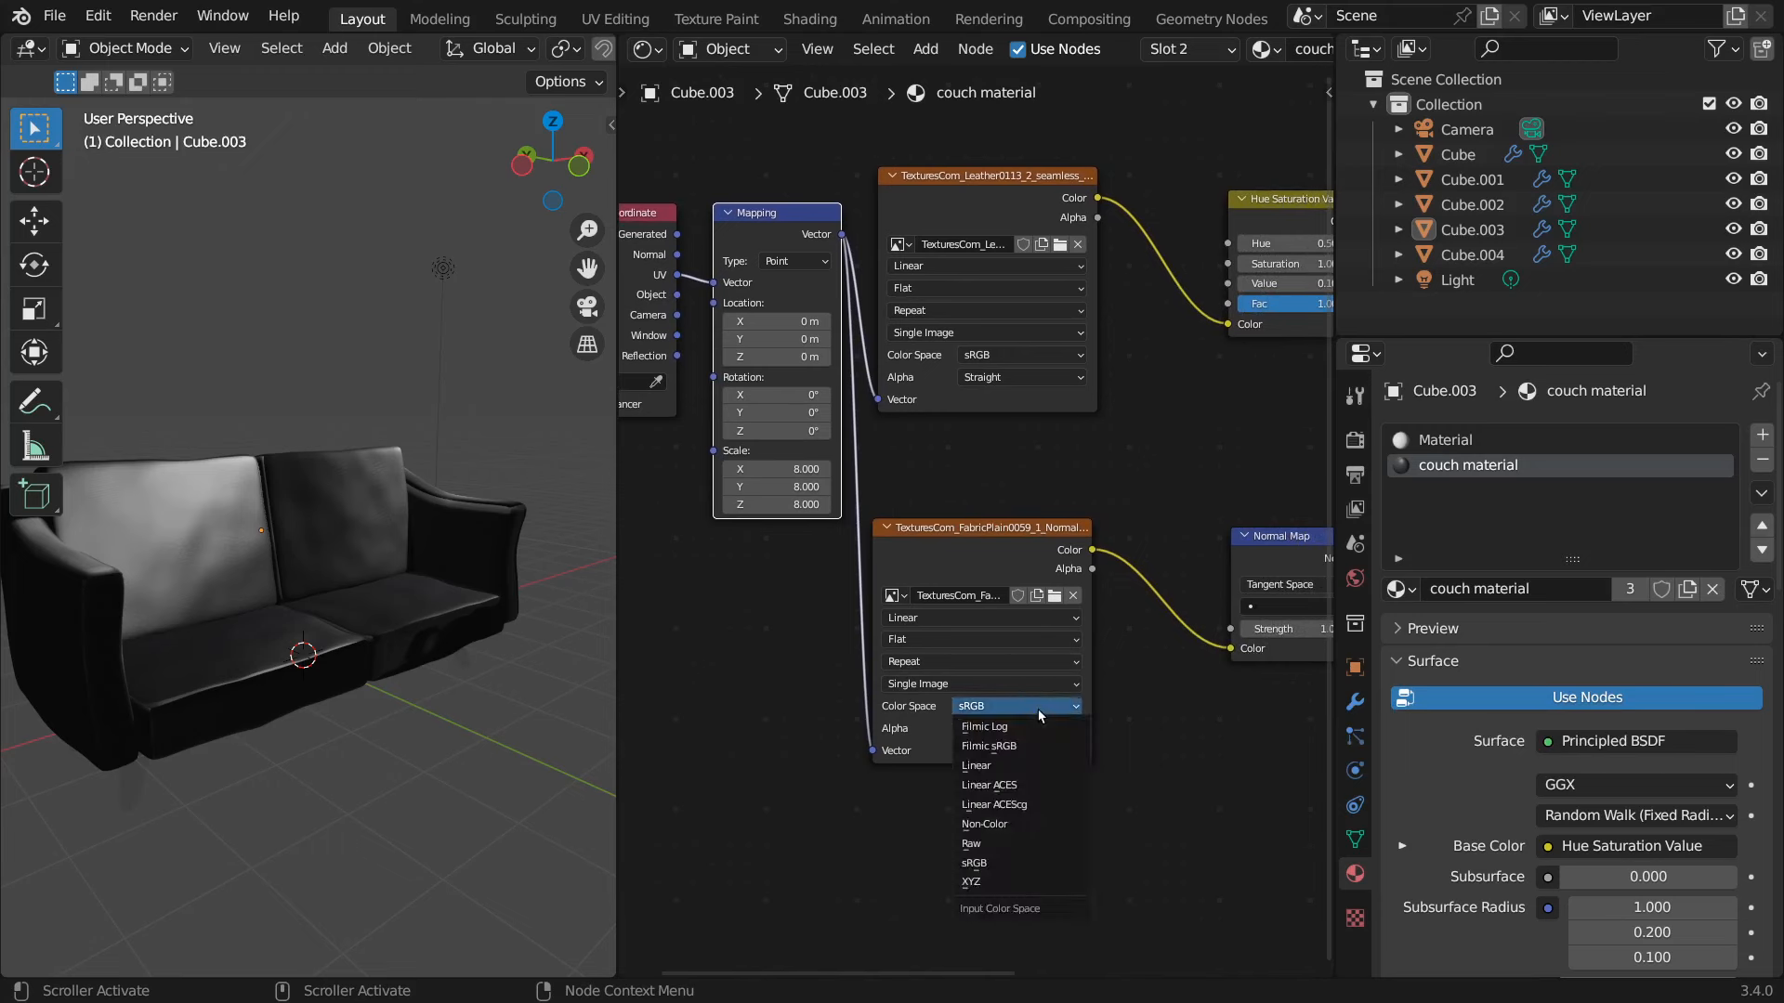
pyautogui.click(1004, 824)
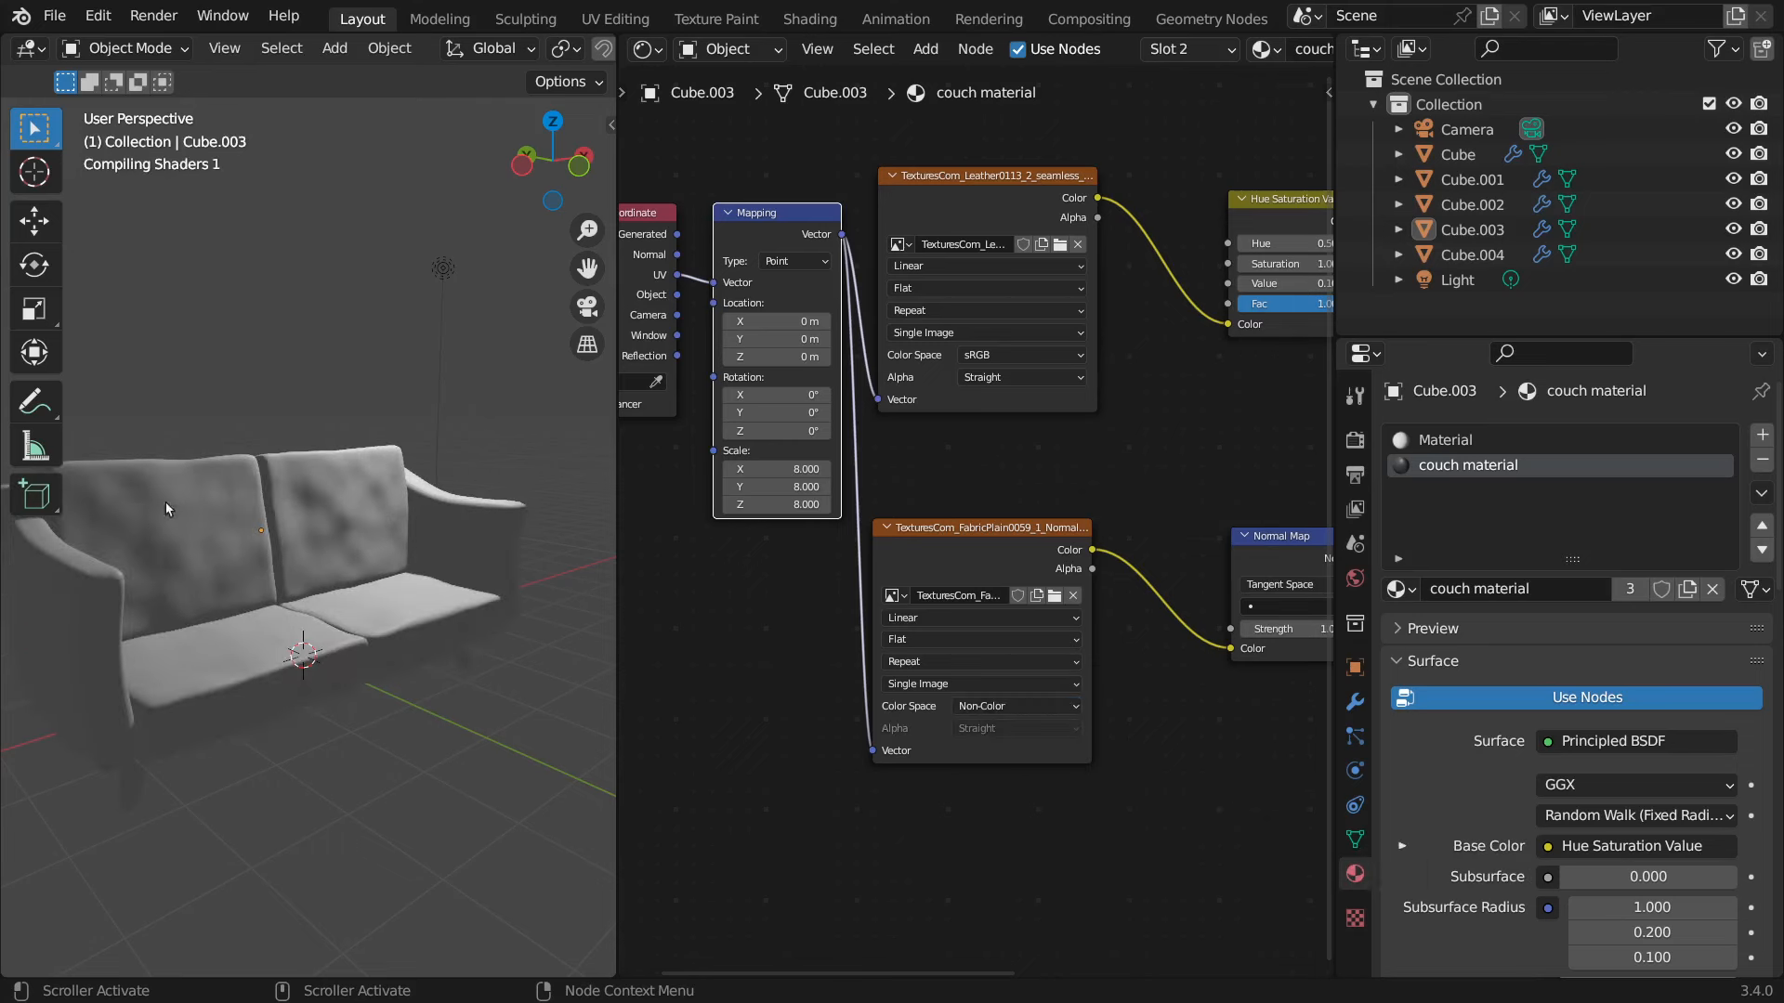
# - Examine the rendered fabric weave on the back cushions and seat, both close up and from a distance
pyautogui.scroll(-2, 282, 449)
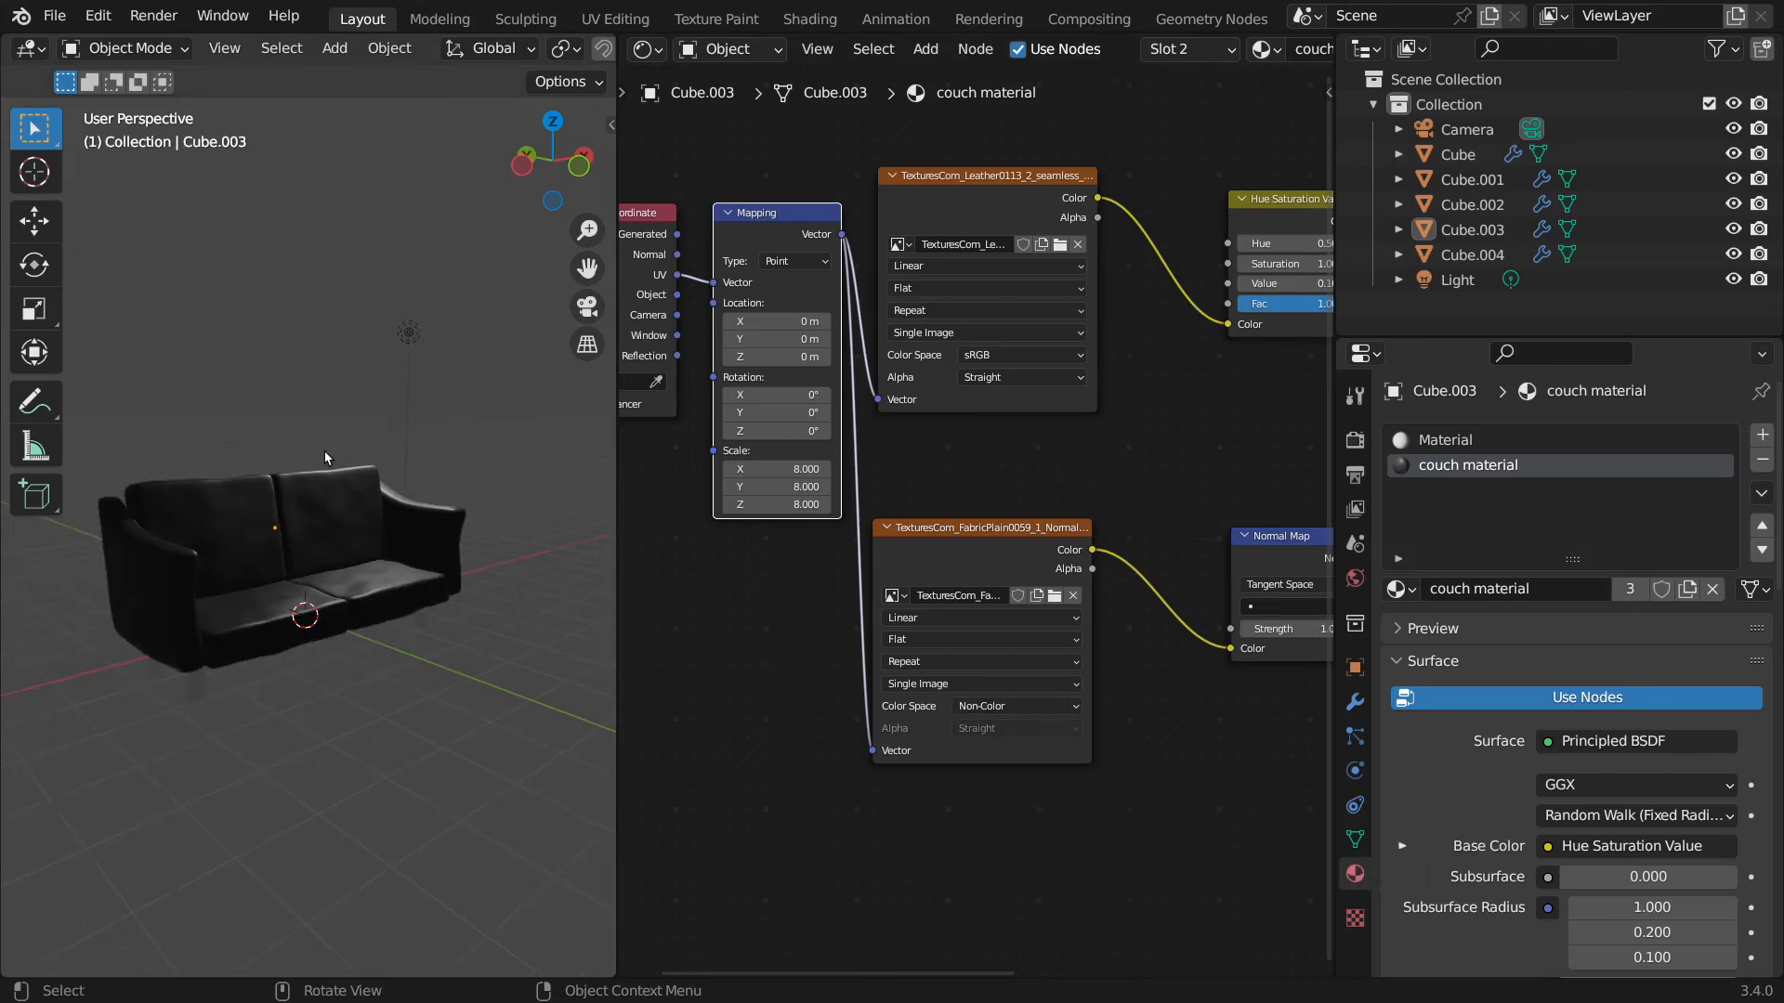
pyautogui.scroll(8, 325, 450)
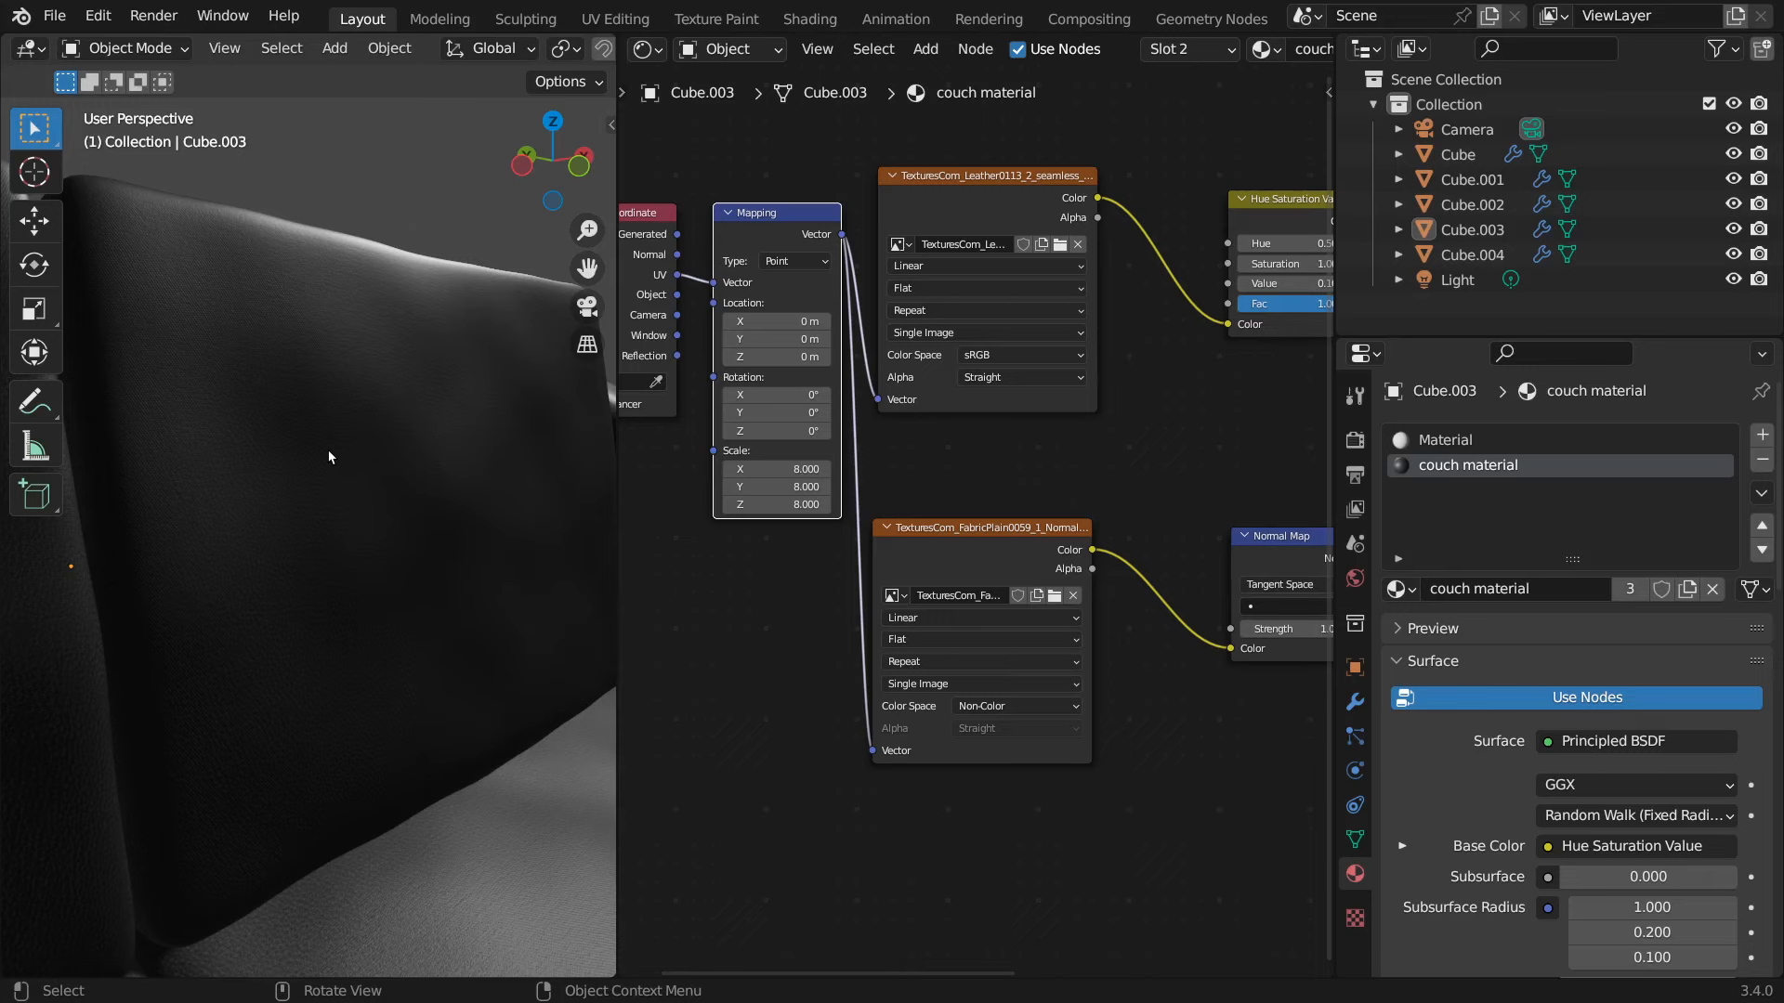
pyautogui.scroll(2, 327, 456)
pyautogui.moveTo(539, 815); pyautogui.dragTo(235, 438, button='middle')
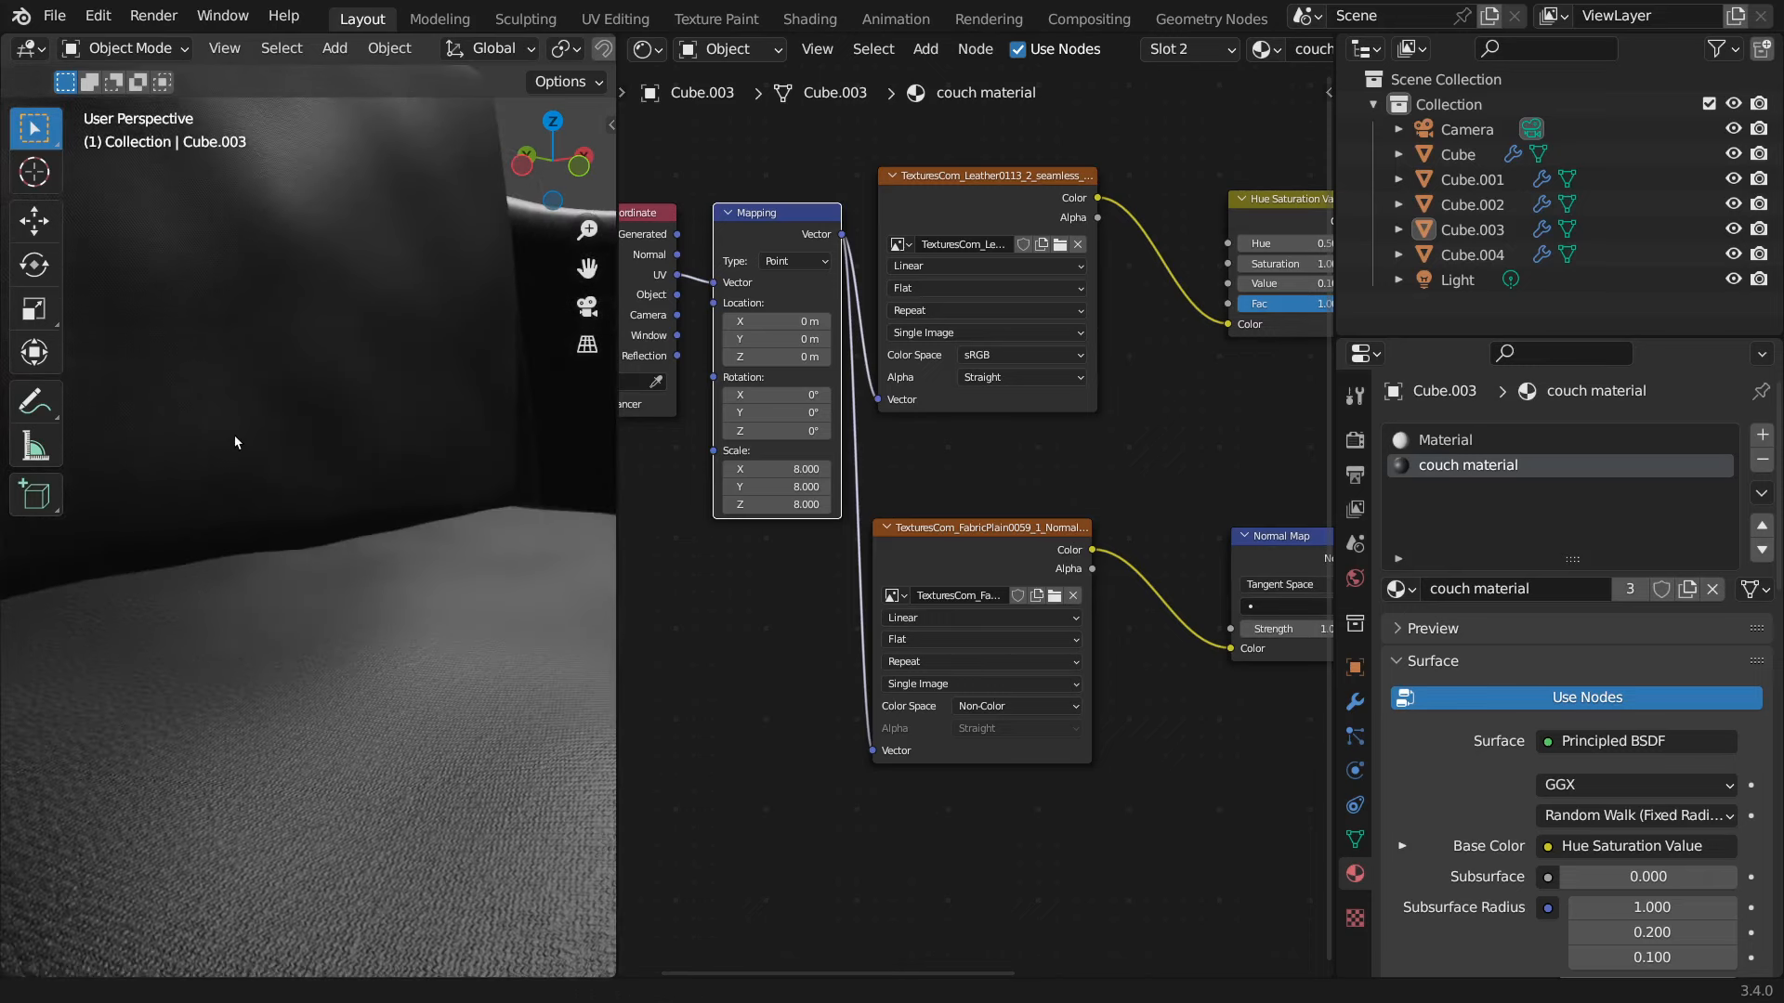
pyautogui.moveTo(338, 660); pyautogui.dragTo(403, 630, button='middle')
pyautogui.scroll(2, 392, 472)
pyautogui.scroll(-2, 392, 527)
pyautogui.scroll(-3, 392, 527)
pyautogui.scroll(-4, 403, 624)
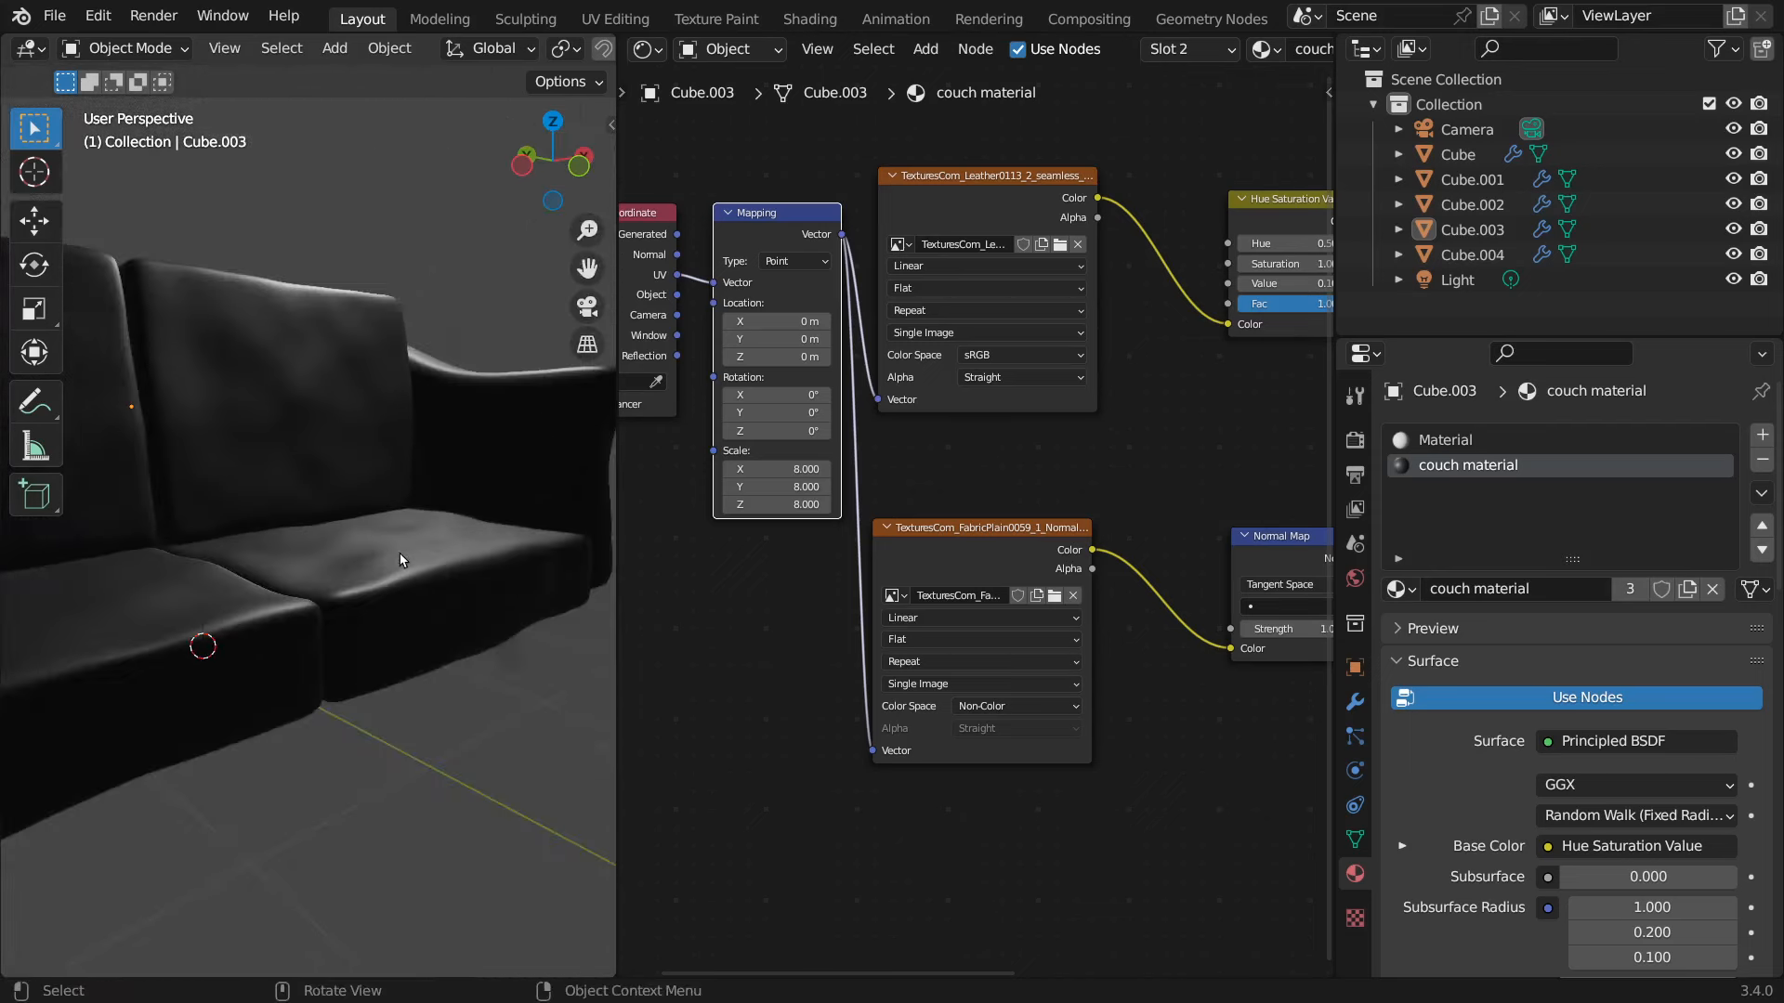
pyautogui.keyDown('shift'); pyautogui.moveTo(383, 412); pyautogui.dragTo(521, 522, button='middle'); pyautogui.keyUp('shift')
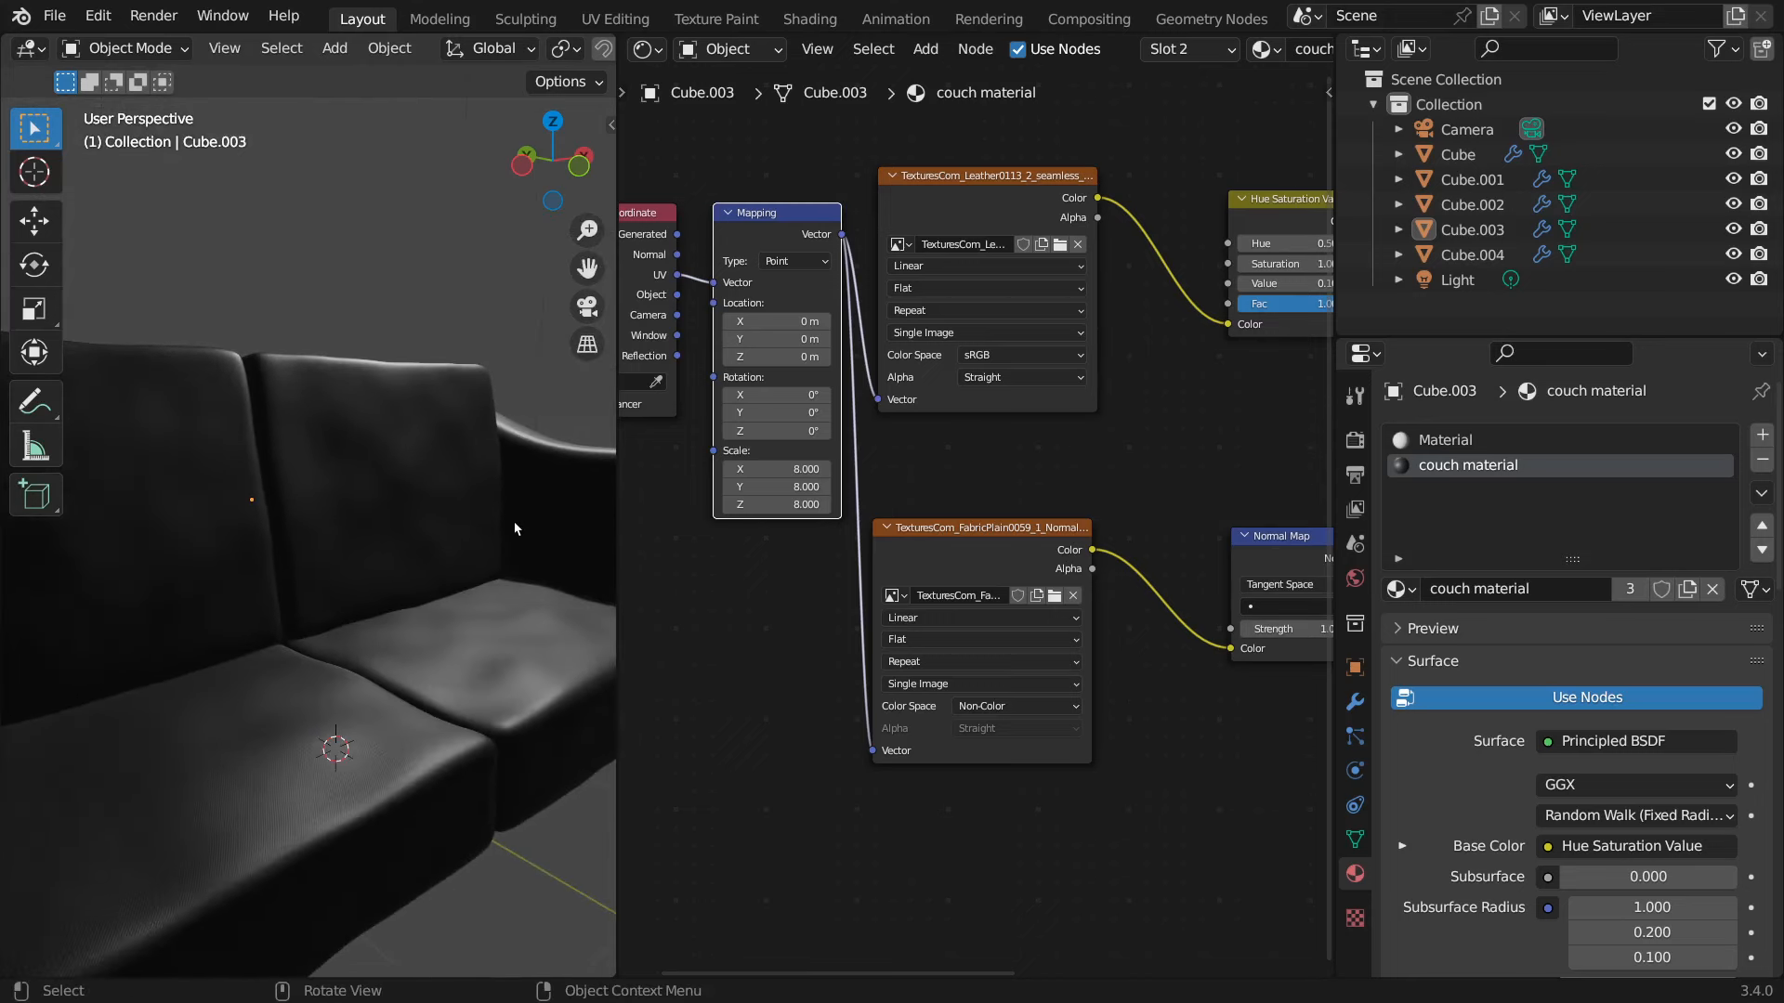
pyautogui.scroll(-5, 422, 450)
pyautogui.scroll(5, 422, 450)
pyautogui.scroll(-2, 422, 448)
pyautogui.moveTo(422, 448)
pyautogui.mouseDown(button='middle')
pyautogui.moveTo(555, 459)
pyautogui.moveTo(344, 461)
pyautogui.moveTo(454, 444)
pyautogui.mouseUp(button='middle')
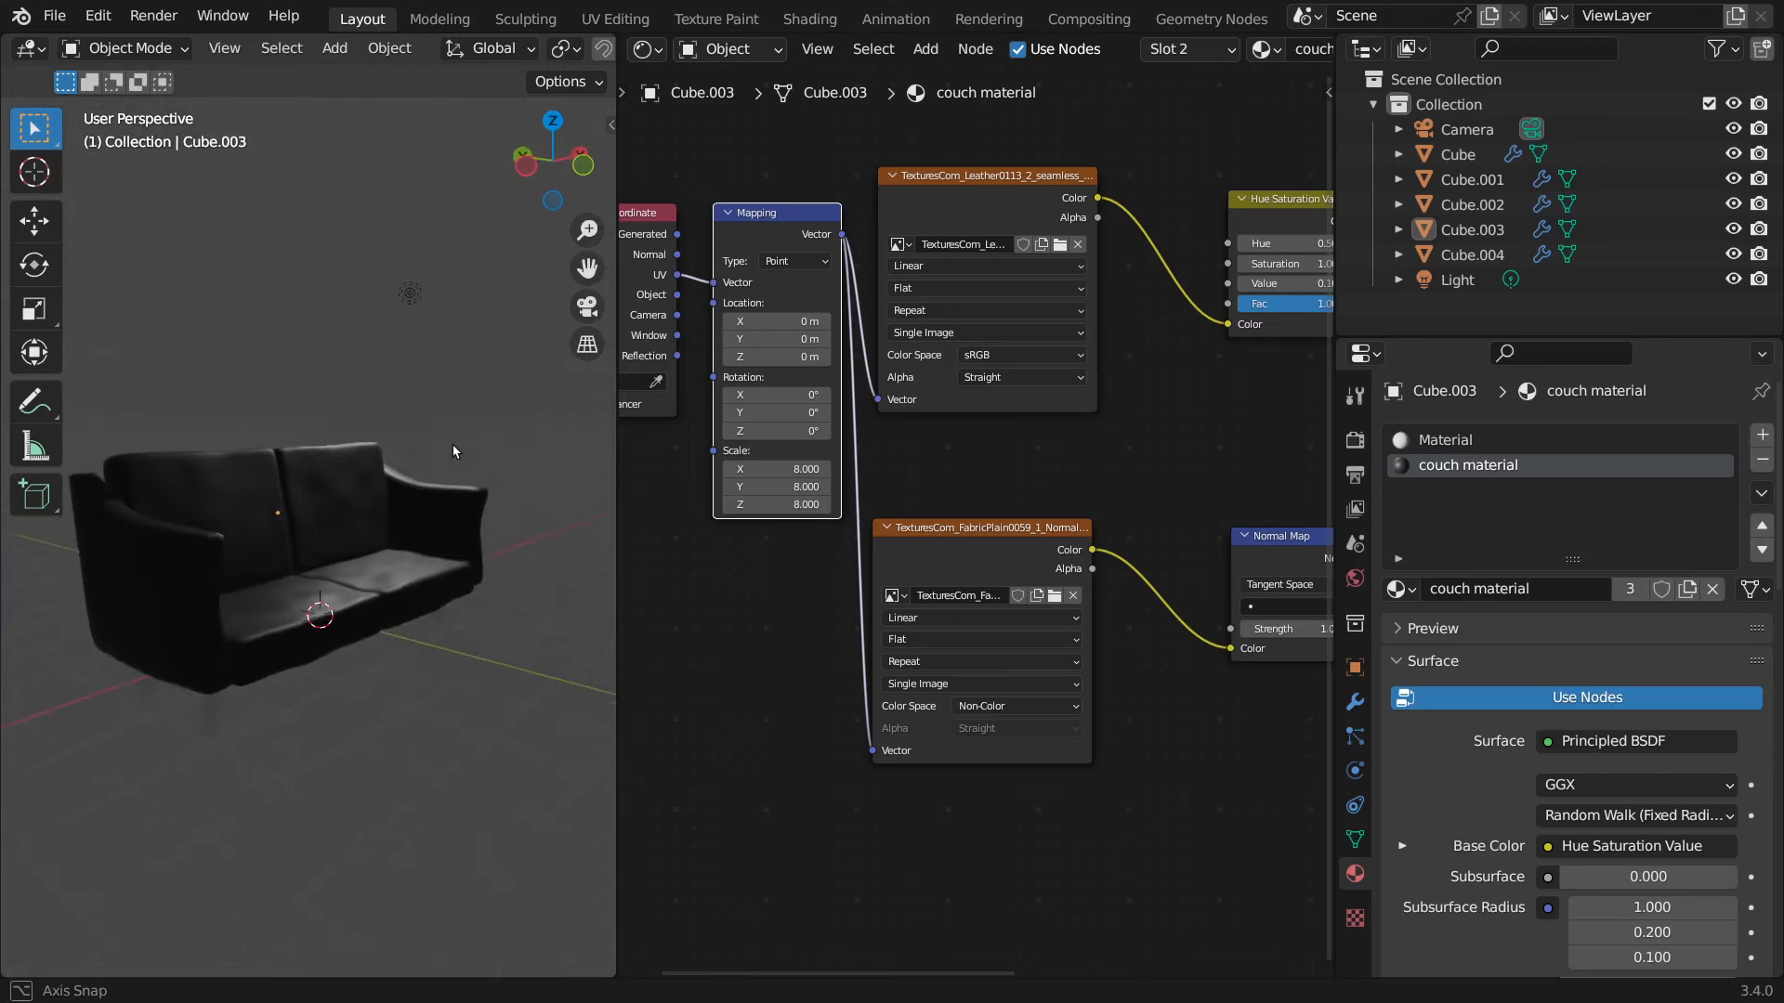
pyautogui.scroll(6, 421, 450)
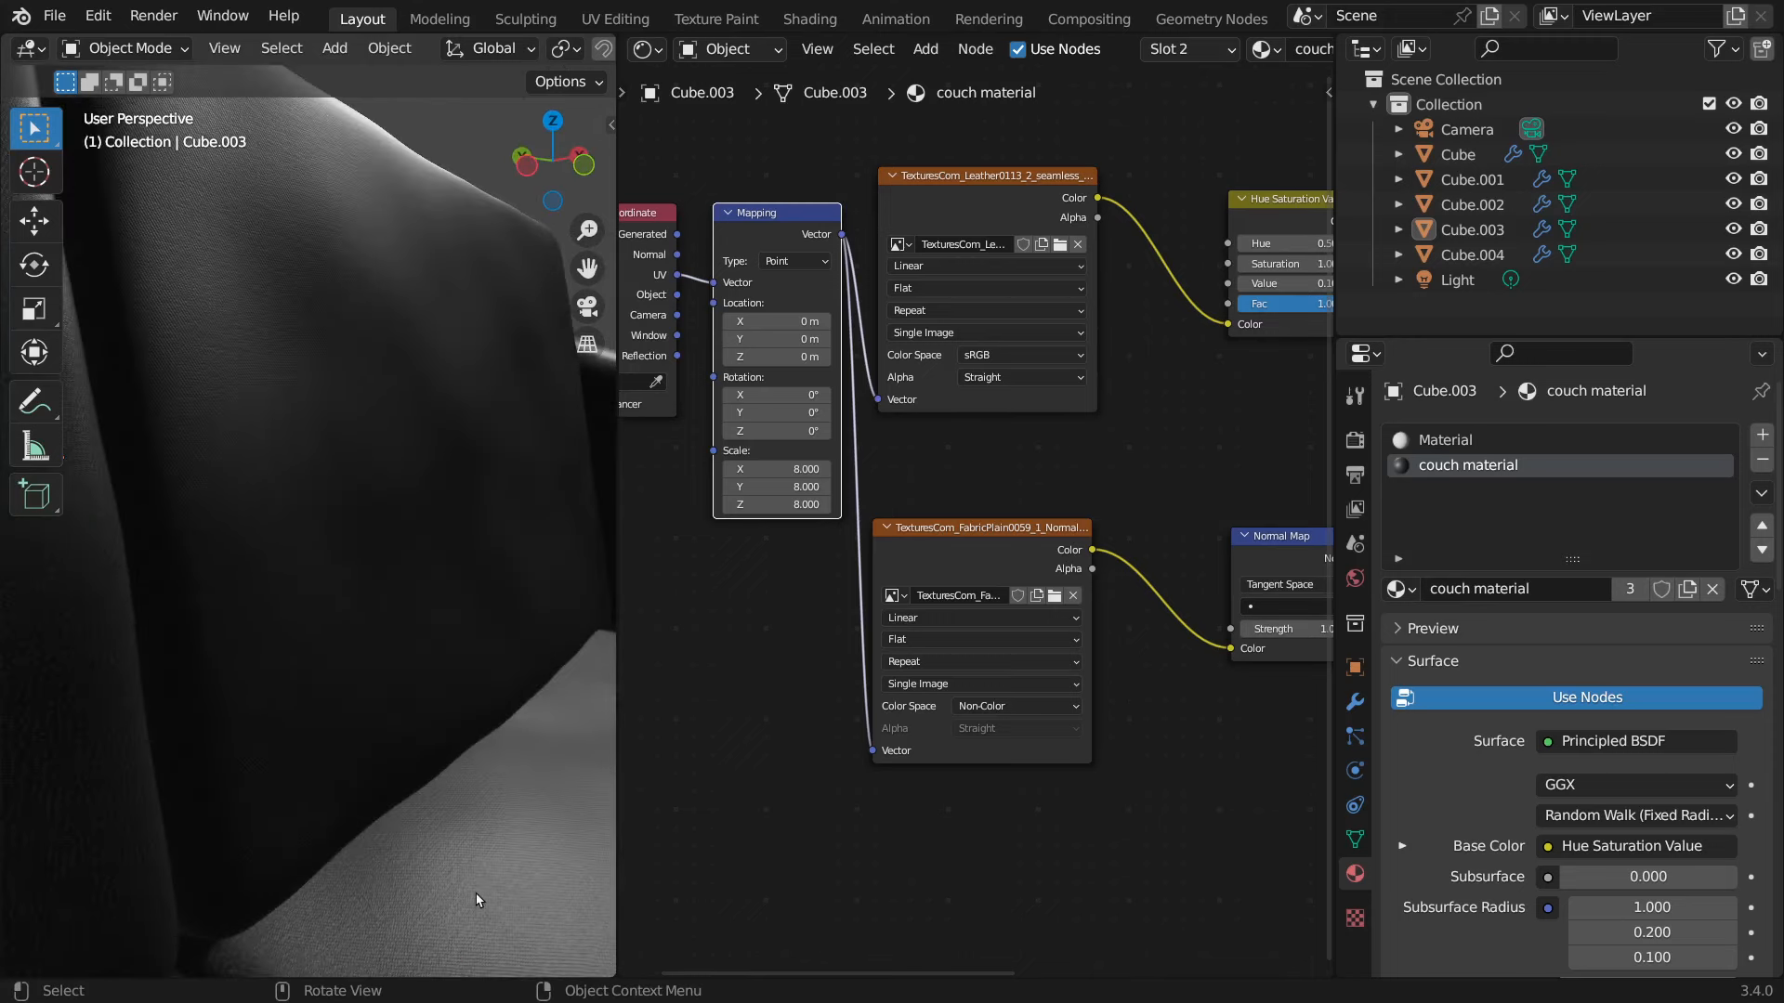
pyautogui.scroll(2, 470, 880)
pyautogui.keyDown('shift'); pyautogui.moveTo(470, 879); pyautogui.dragTo(428, 504, button='middle'); pyautogui.keyUp('shift')
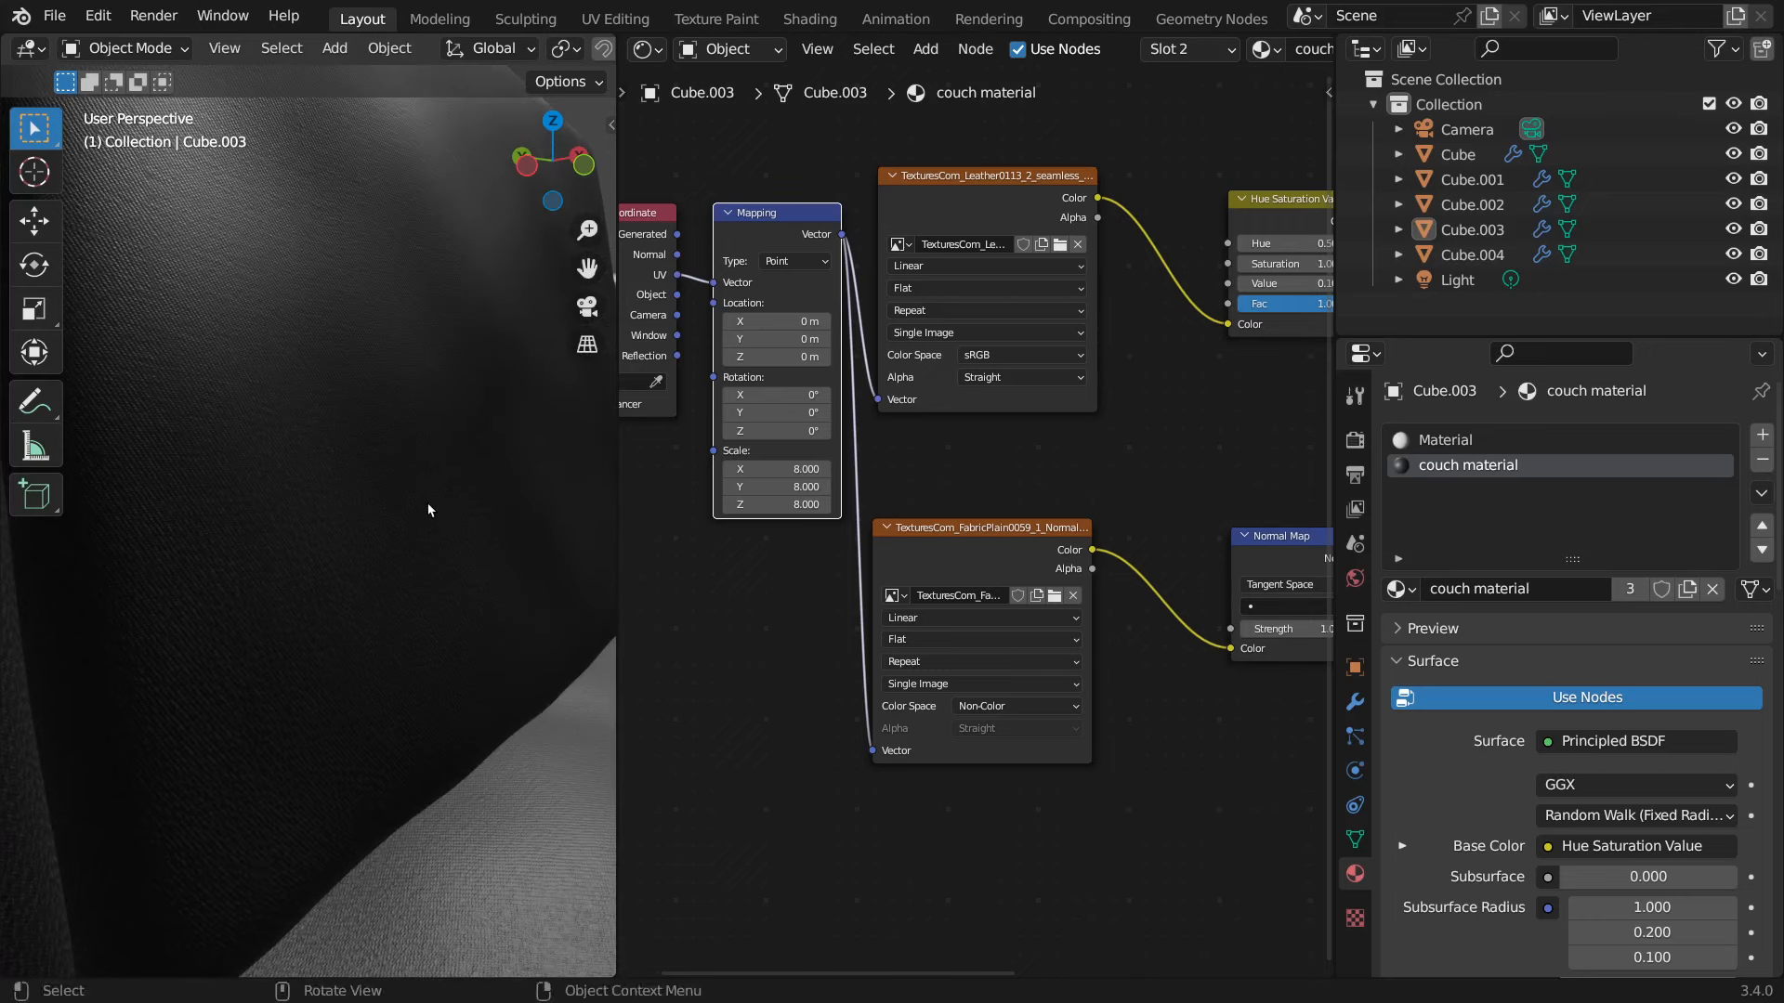
# - Set the Mapping node's scale to 6 on the X, Y and Z axes
pyautogui.click(777, 469)
pyautogui.write('5')
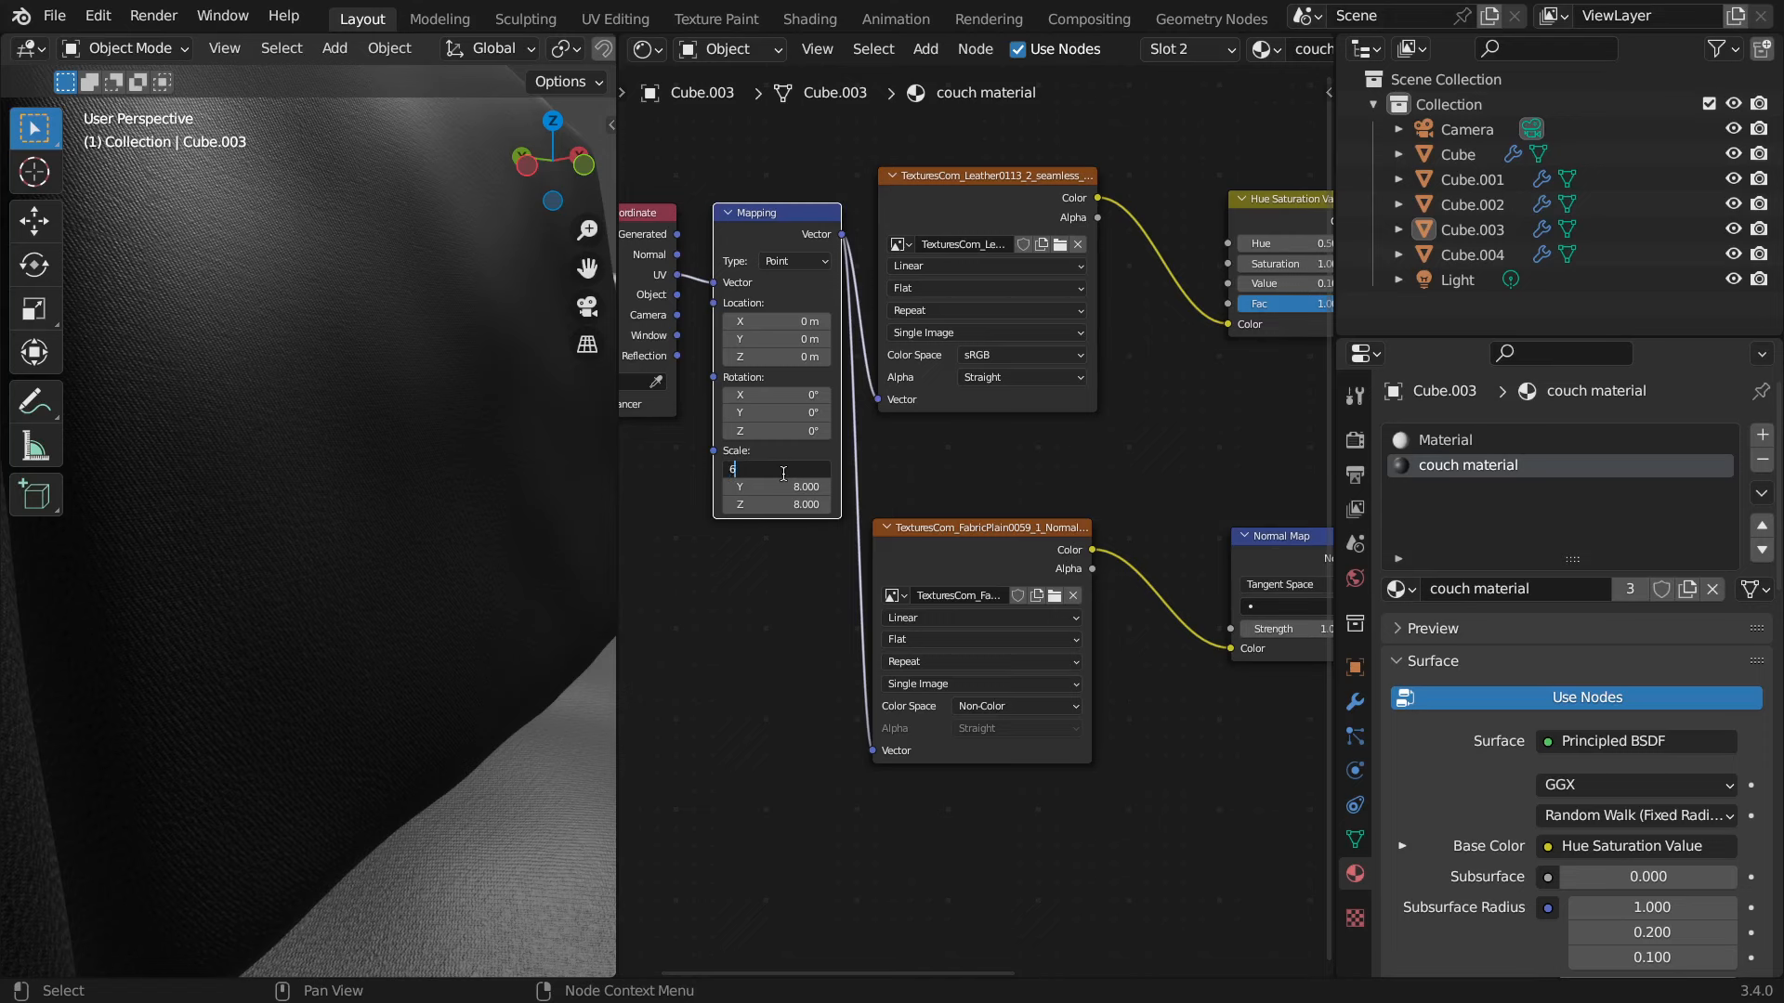
pyautogui.press('Tab')
pyautogui.write('6')
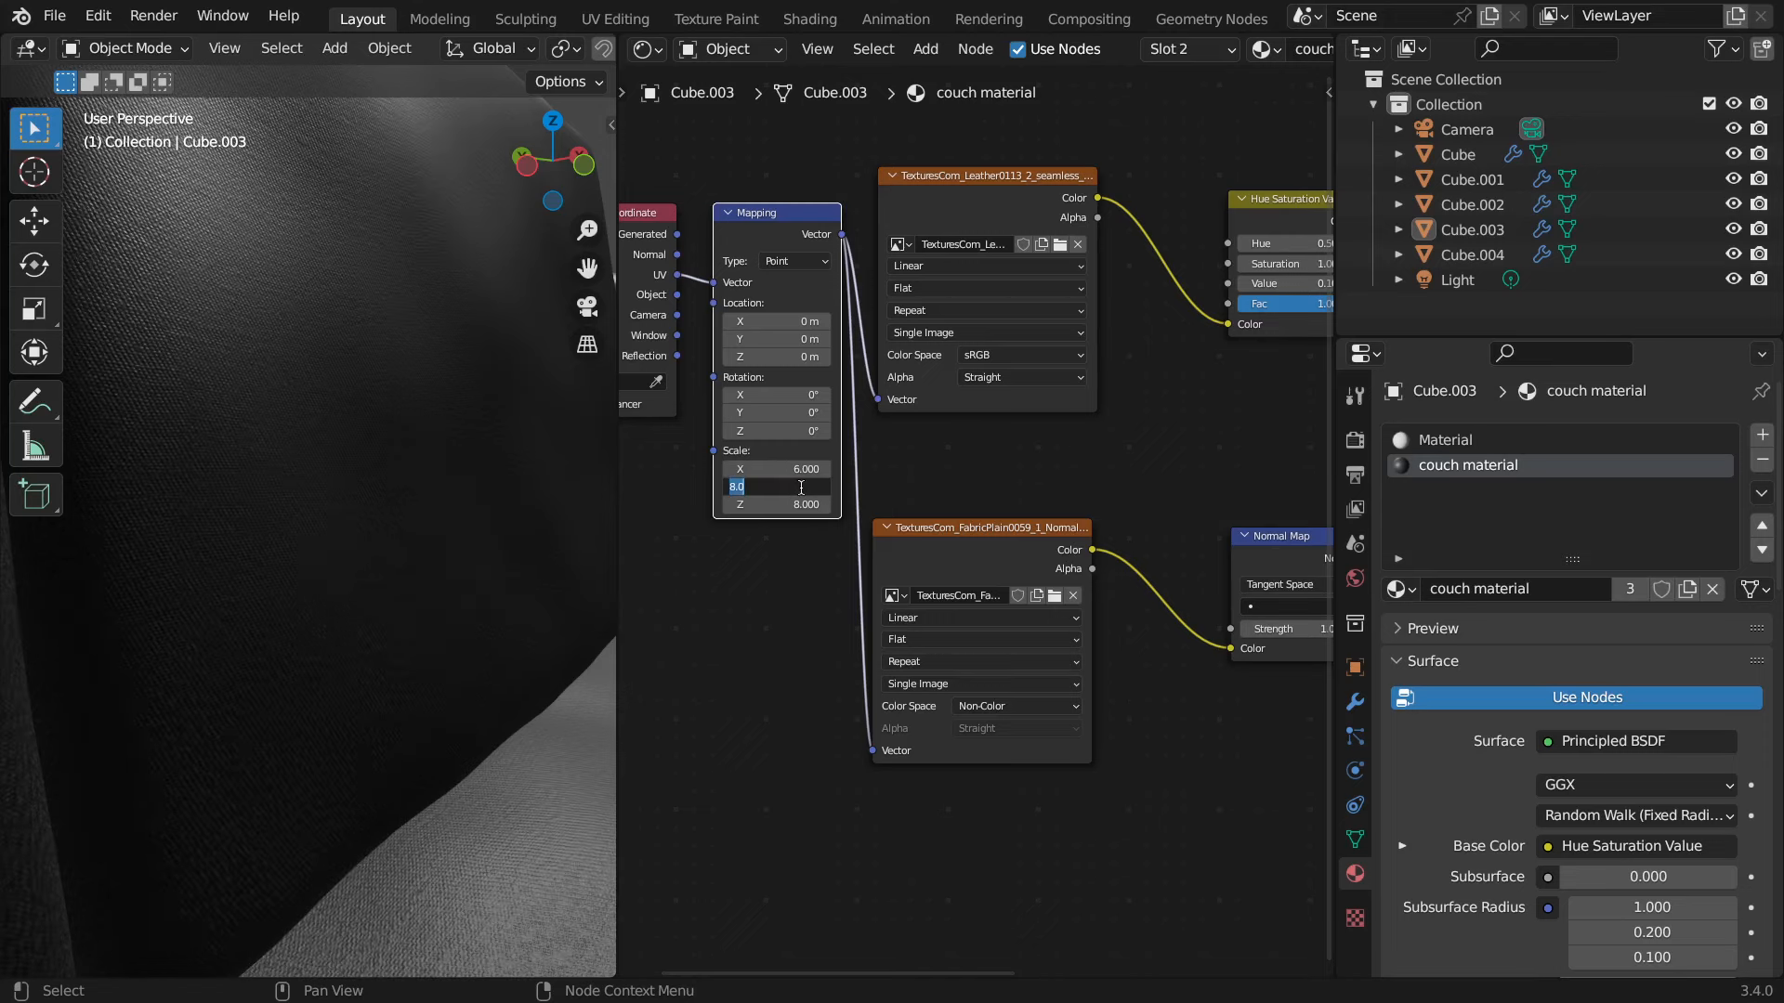
pyautogui.press('Tab')
pyautogui.write('6')
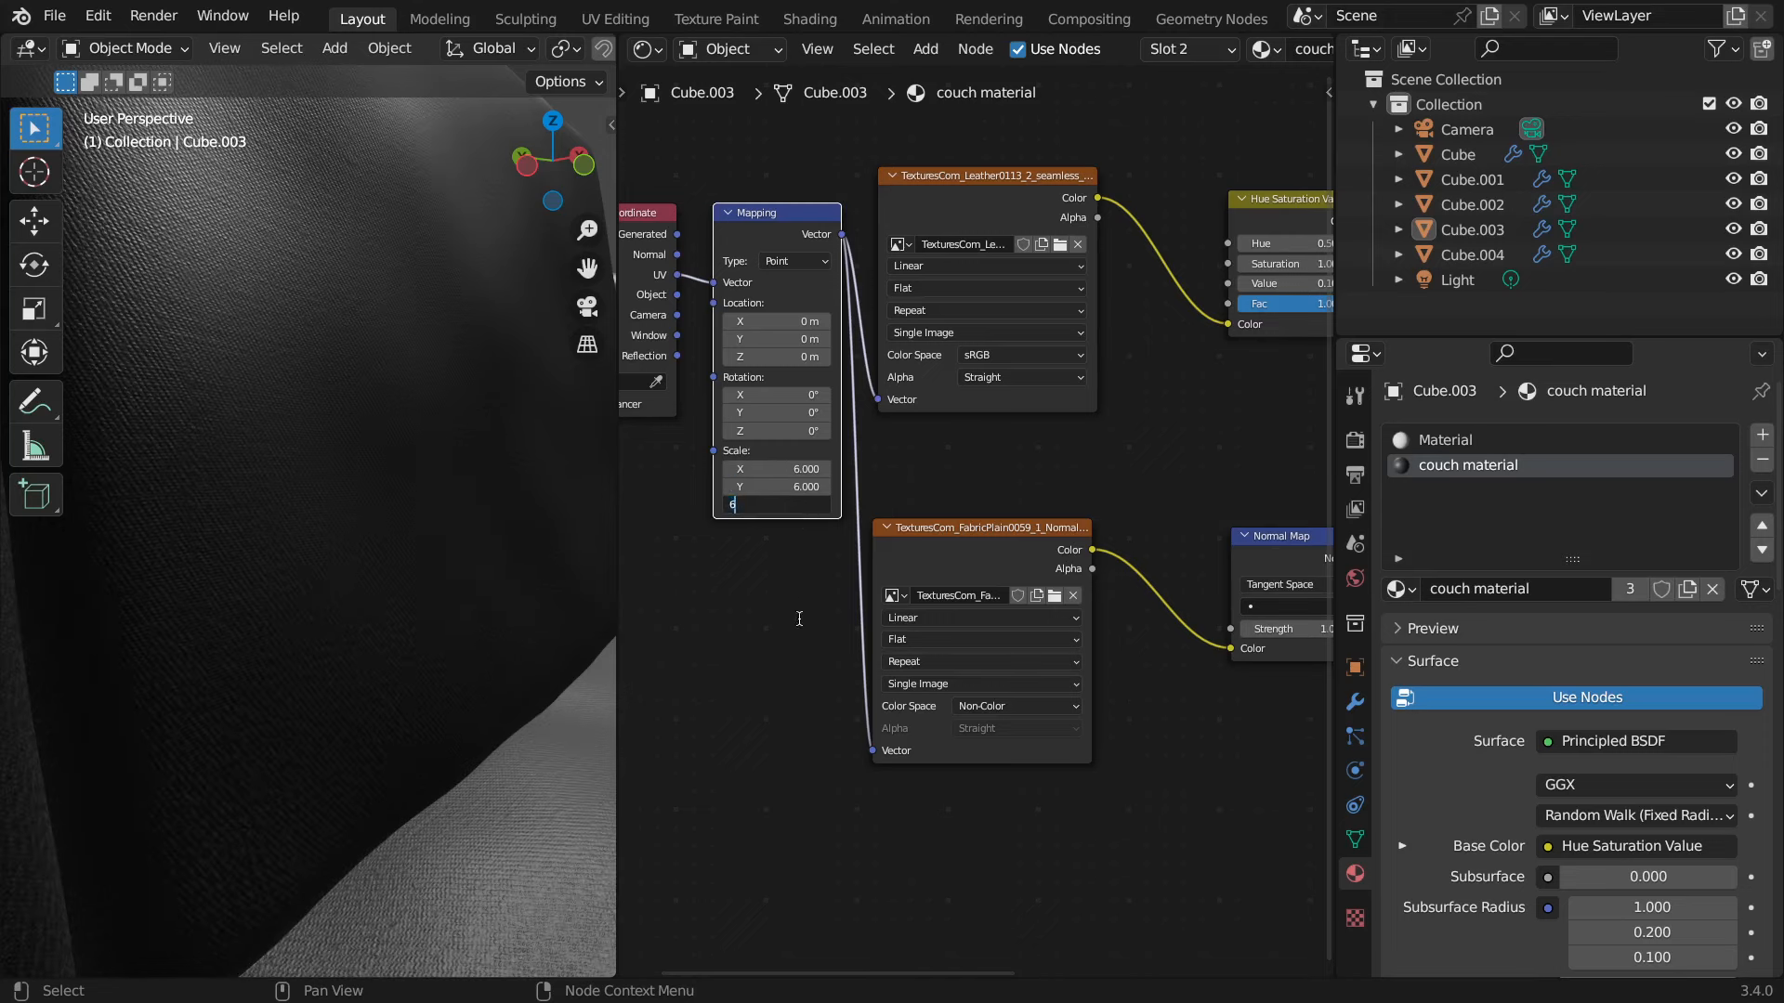
pyautogui.press('Return')
# - Widen the 3D viewport, switch it to Material Preview shading, and inspect the rescaled texture on the cushions and the whole sofa
pyautogui.scroll(-8, 554, 725)
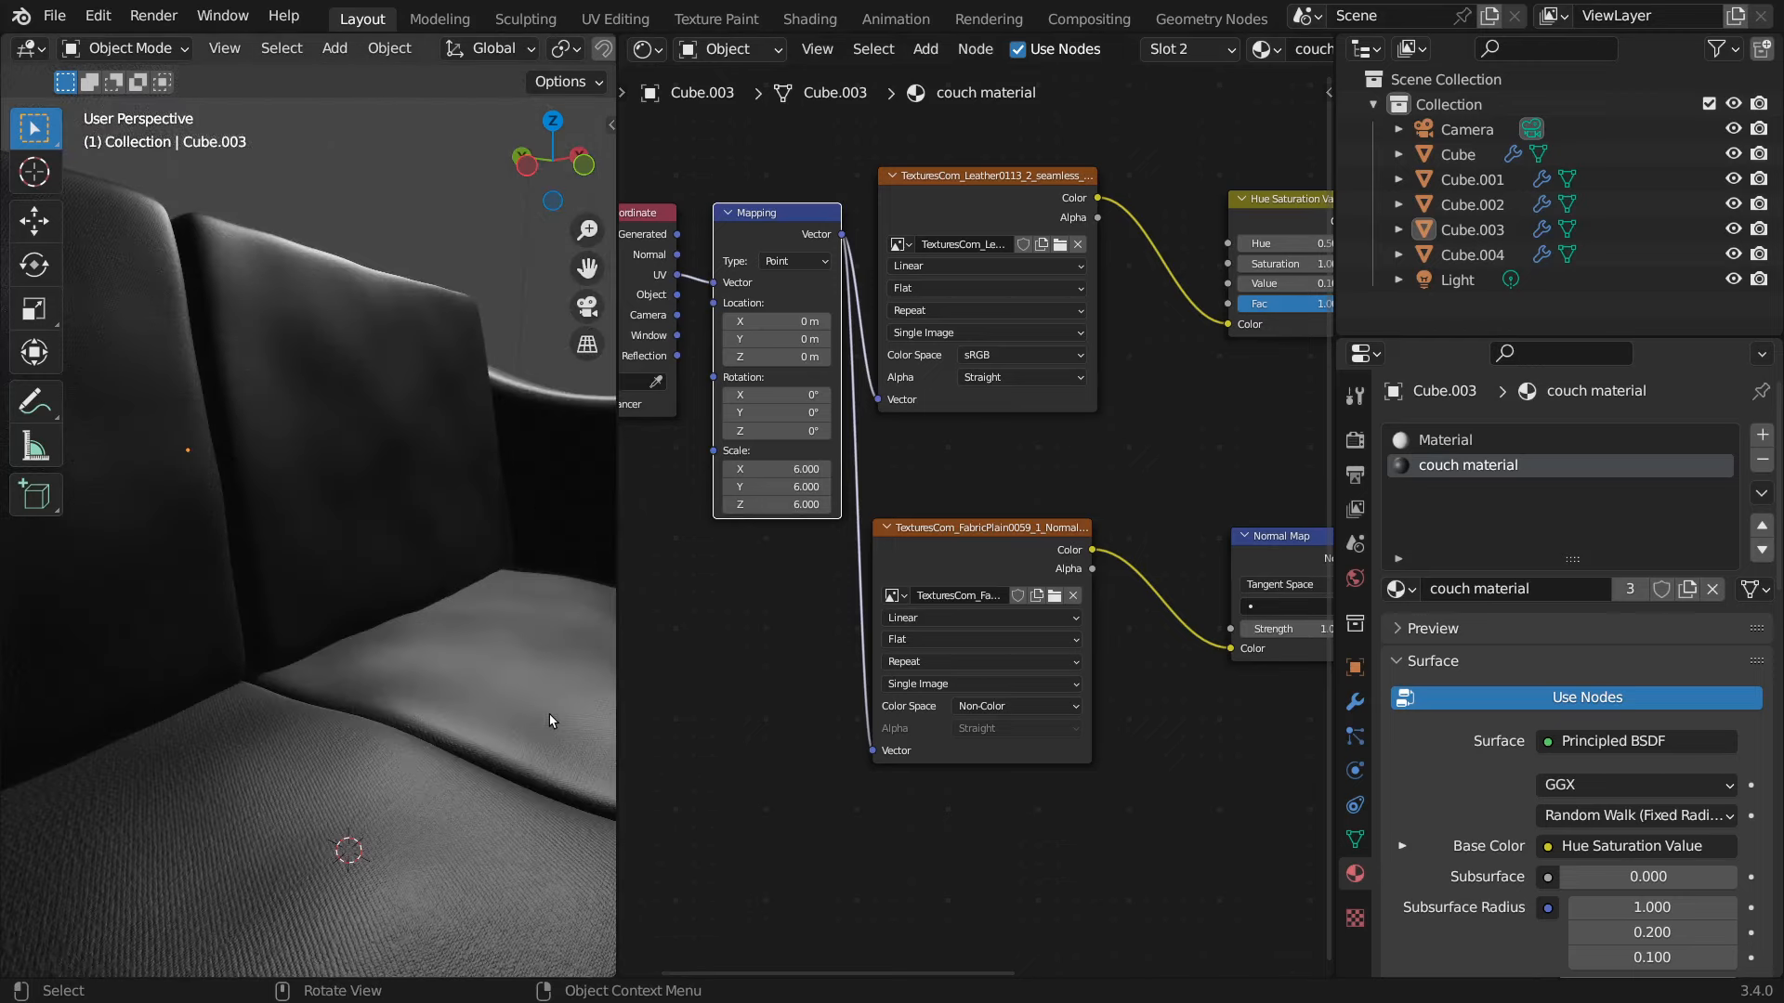
pyautogui.scroll(-3, 548, 711)
pyautogui.moveTo(548, 711); pyautogui.dragTo(471, 649, button='middle')
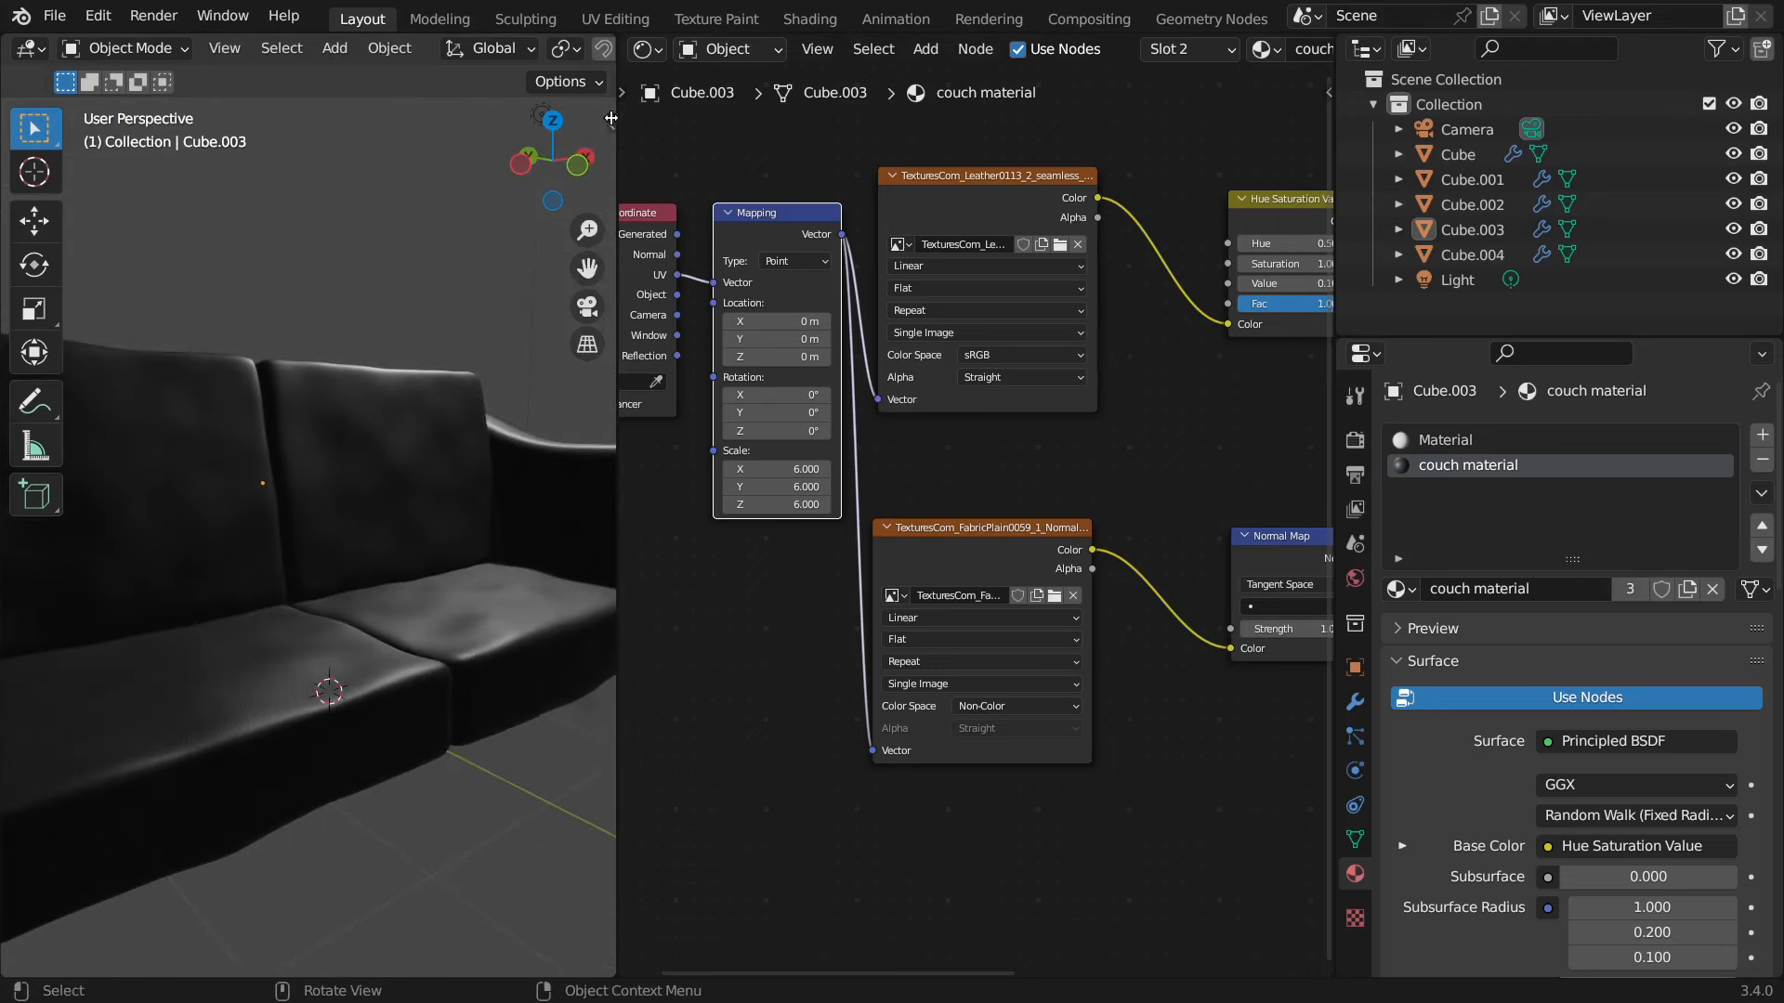
pyautogui.moveTo(615, 163); pyautogui.dragTo(1050, 162)
pyautogui.click(990, 48)
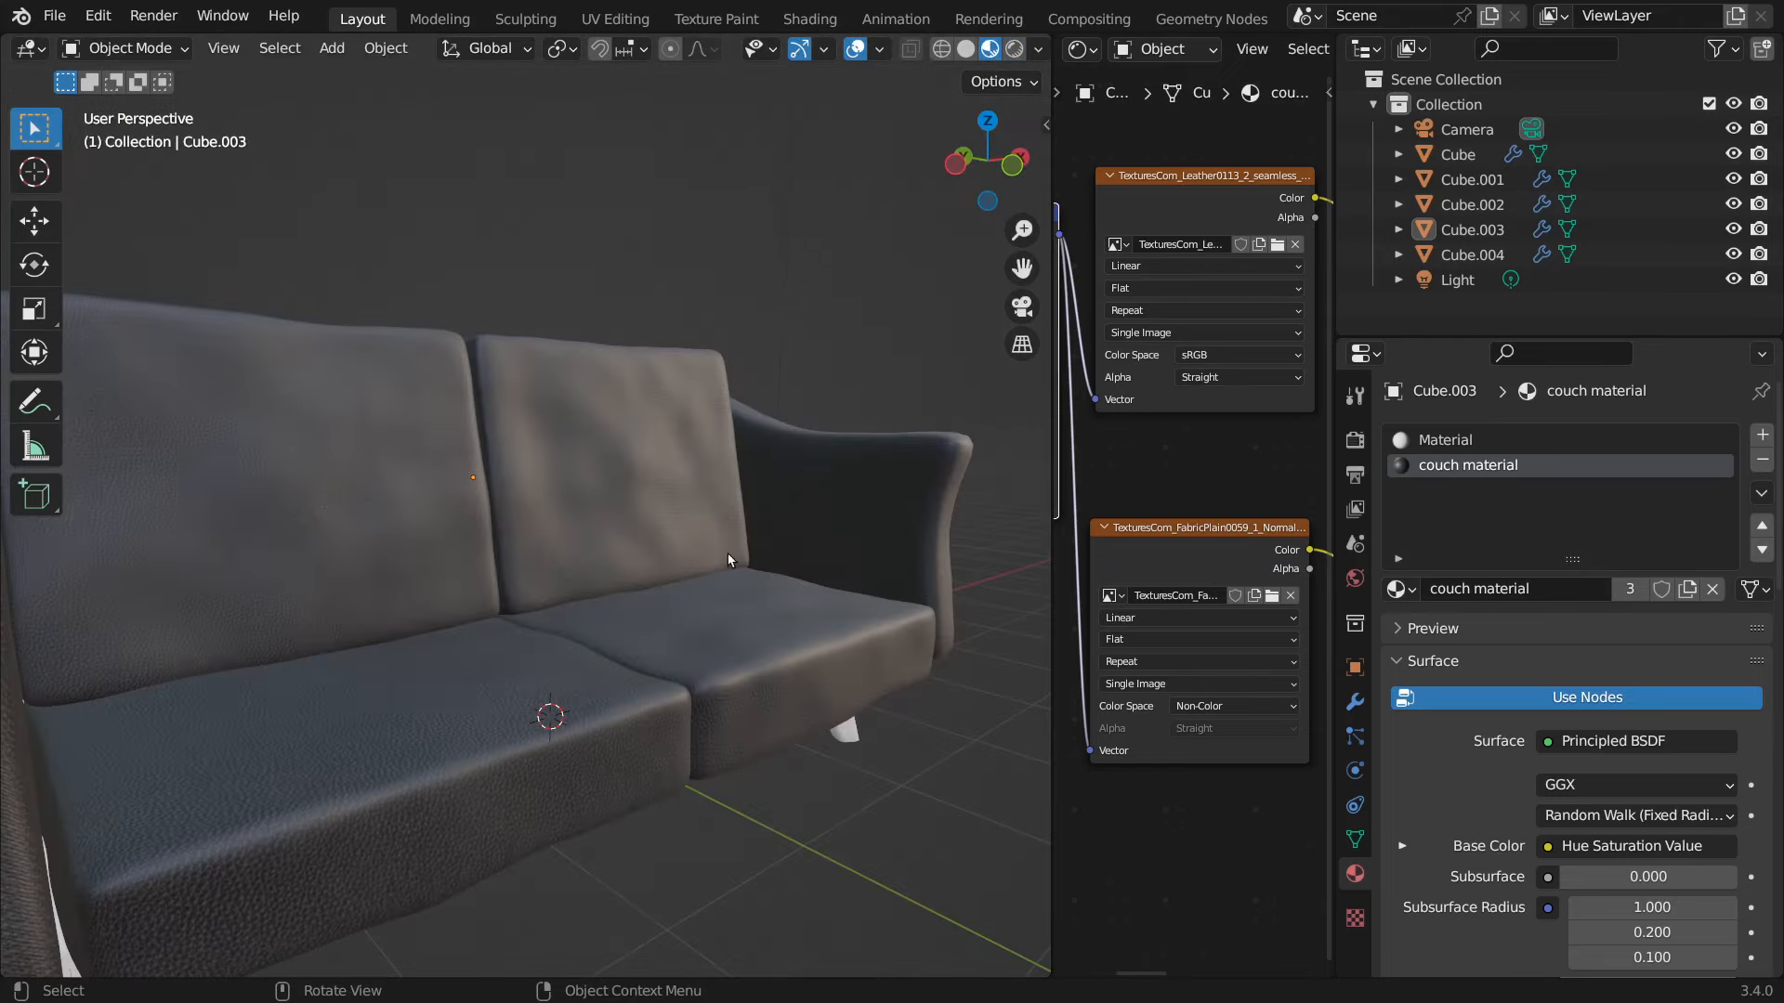
pyautogui.scroll(-5, 734, 576)
pyautogui.scroll(10, 713, 570)
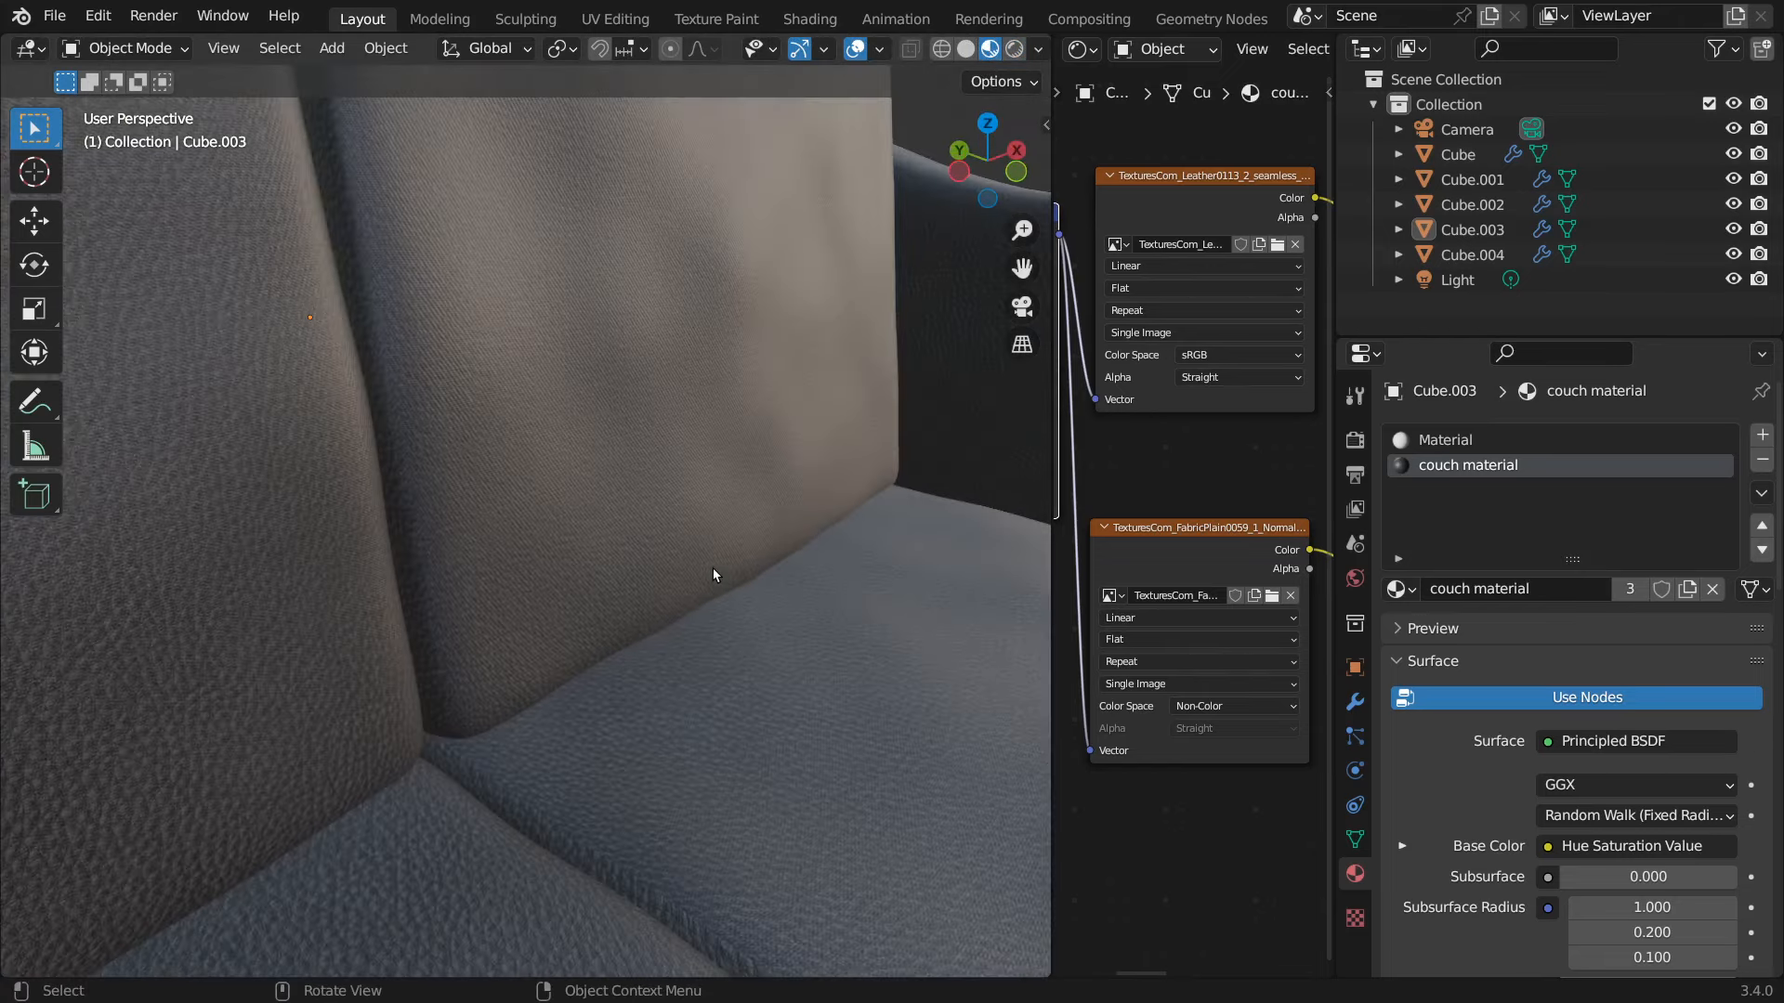
pyautogui.scroll(-5, 712, 567)
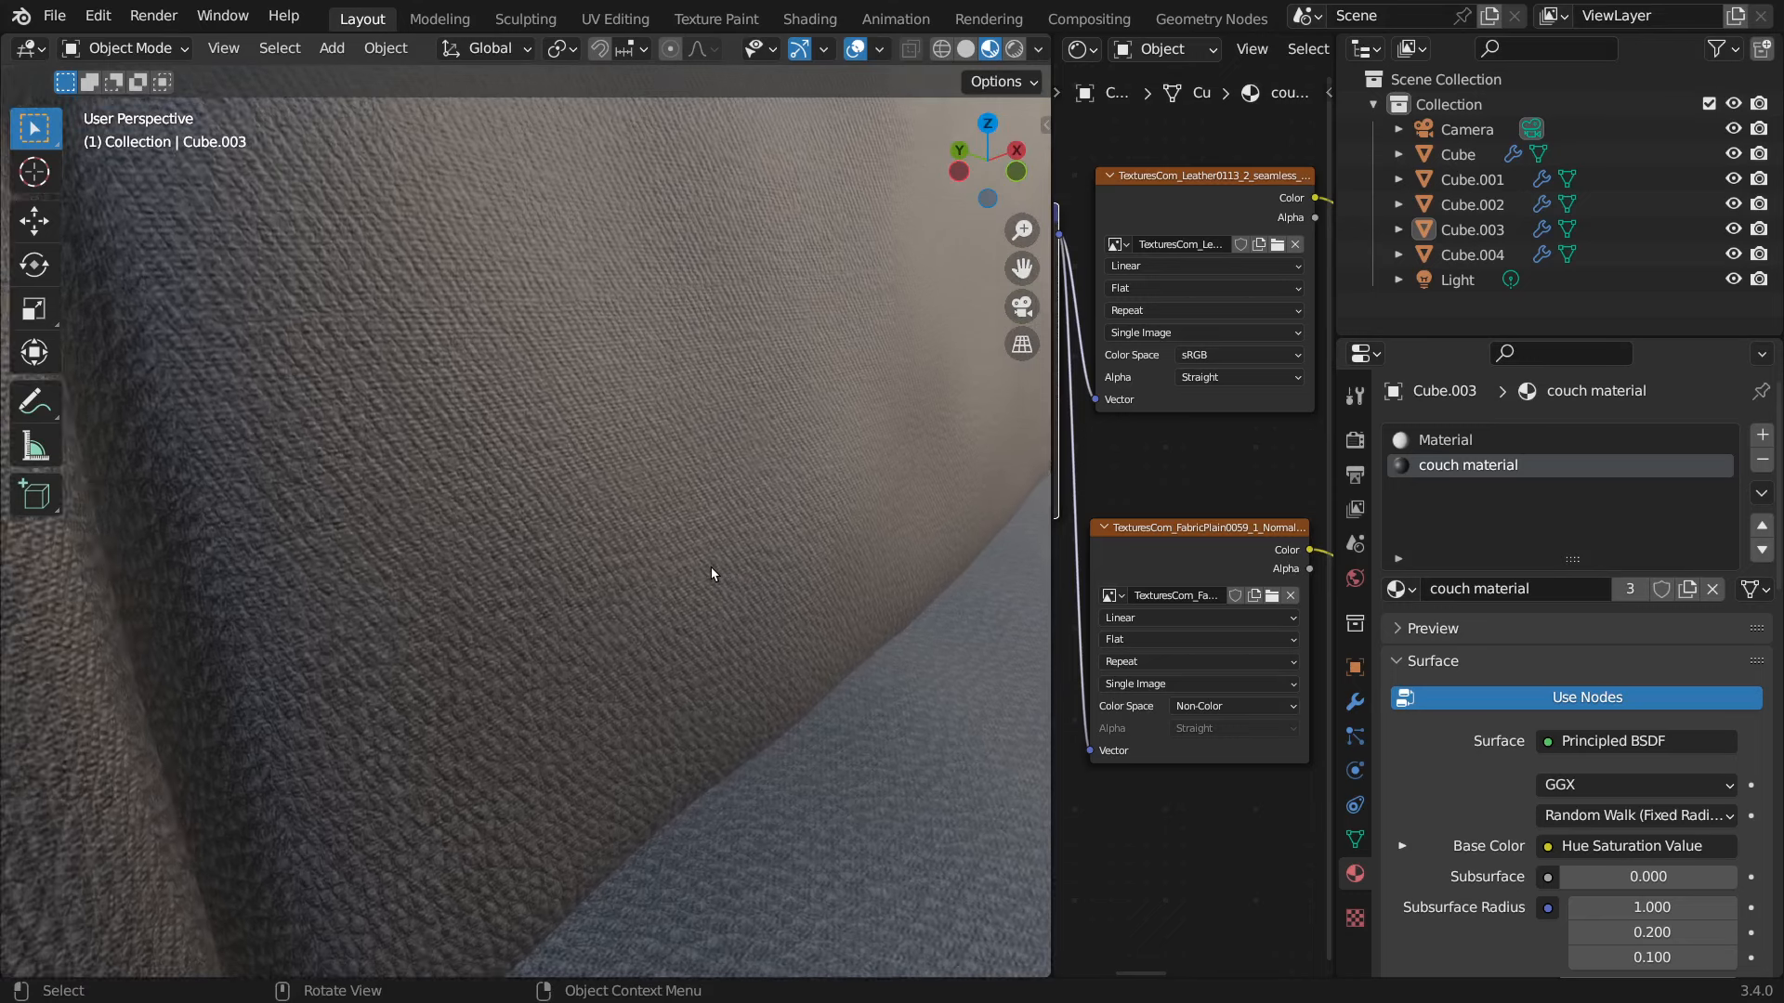
pyautogui.scroll(-8, 710, 566)
pyautogui.scroll(4, 706, 561)
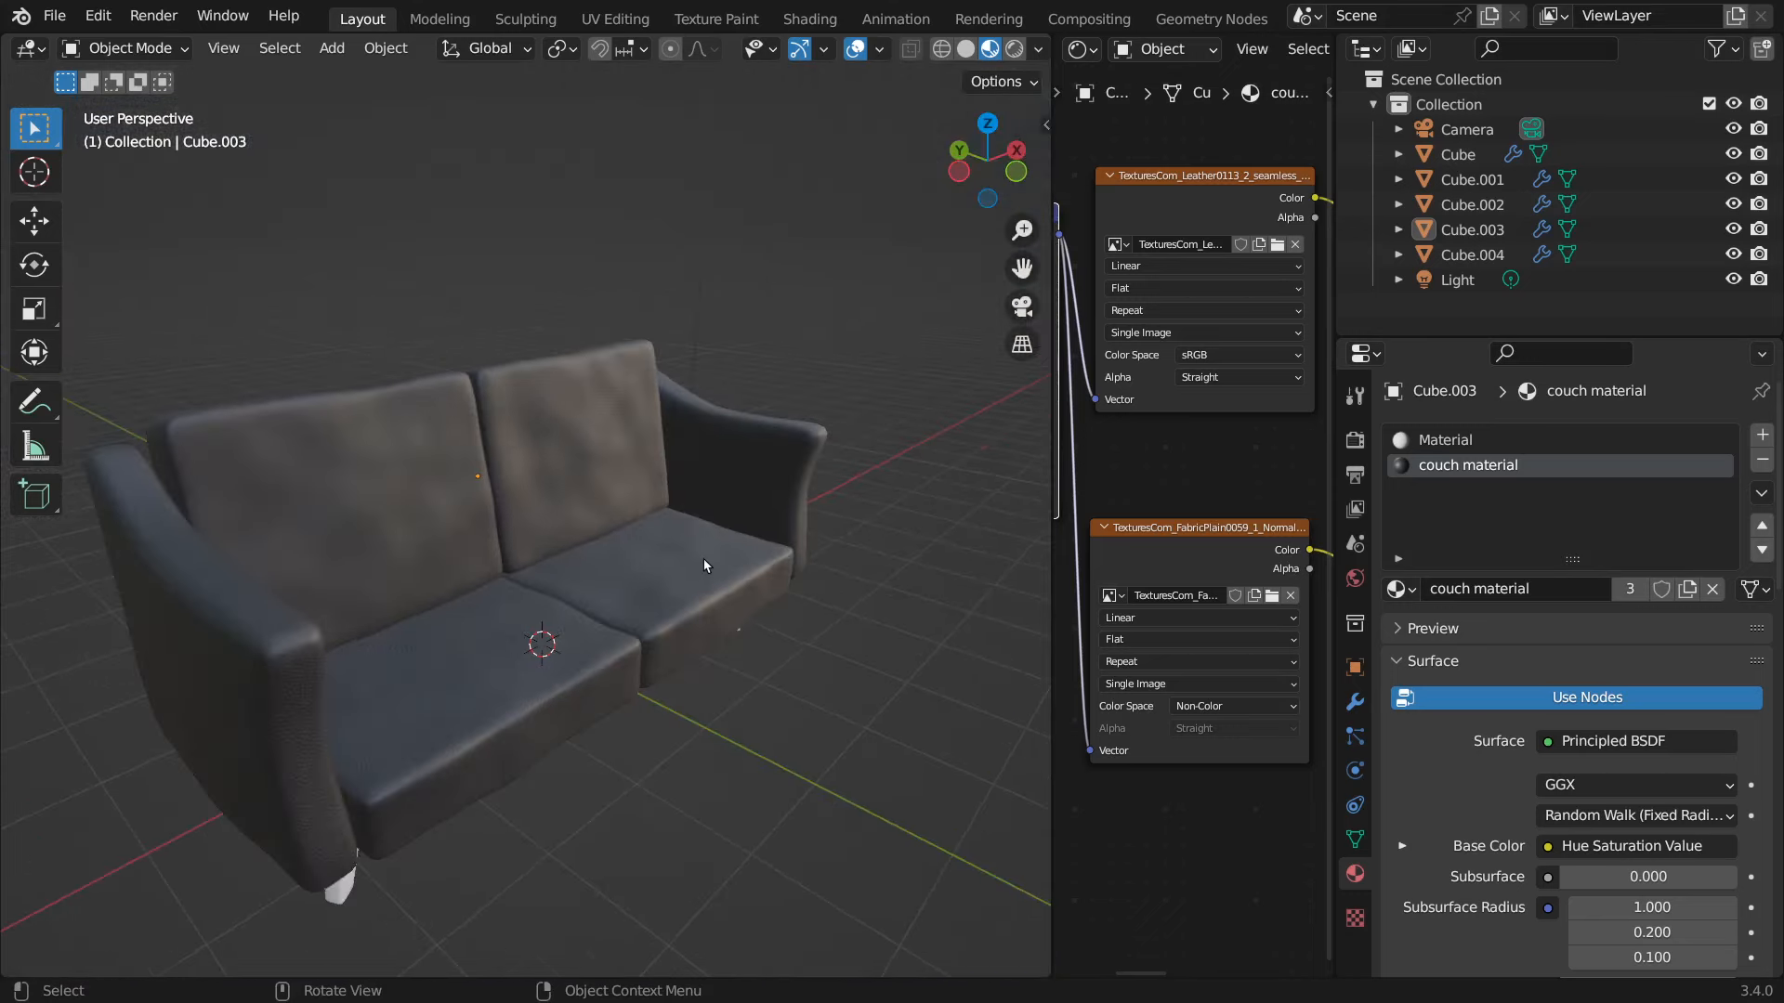
pyautogui.moveTo(700, 556); pyautogui.dragTo(671, 504, button='middle')
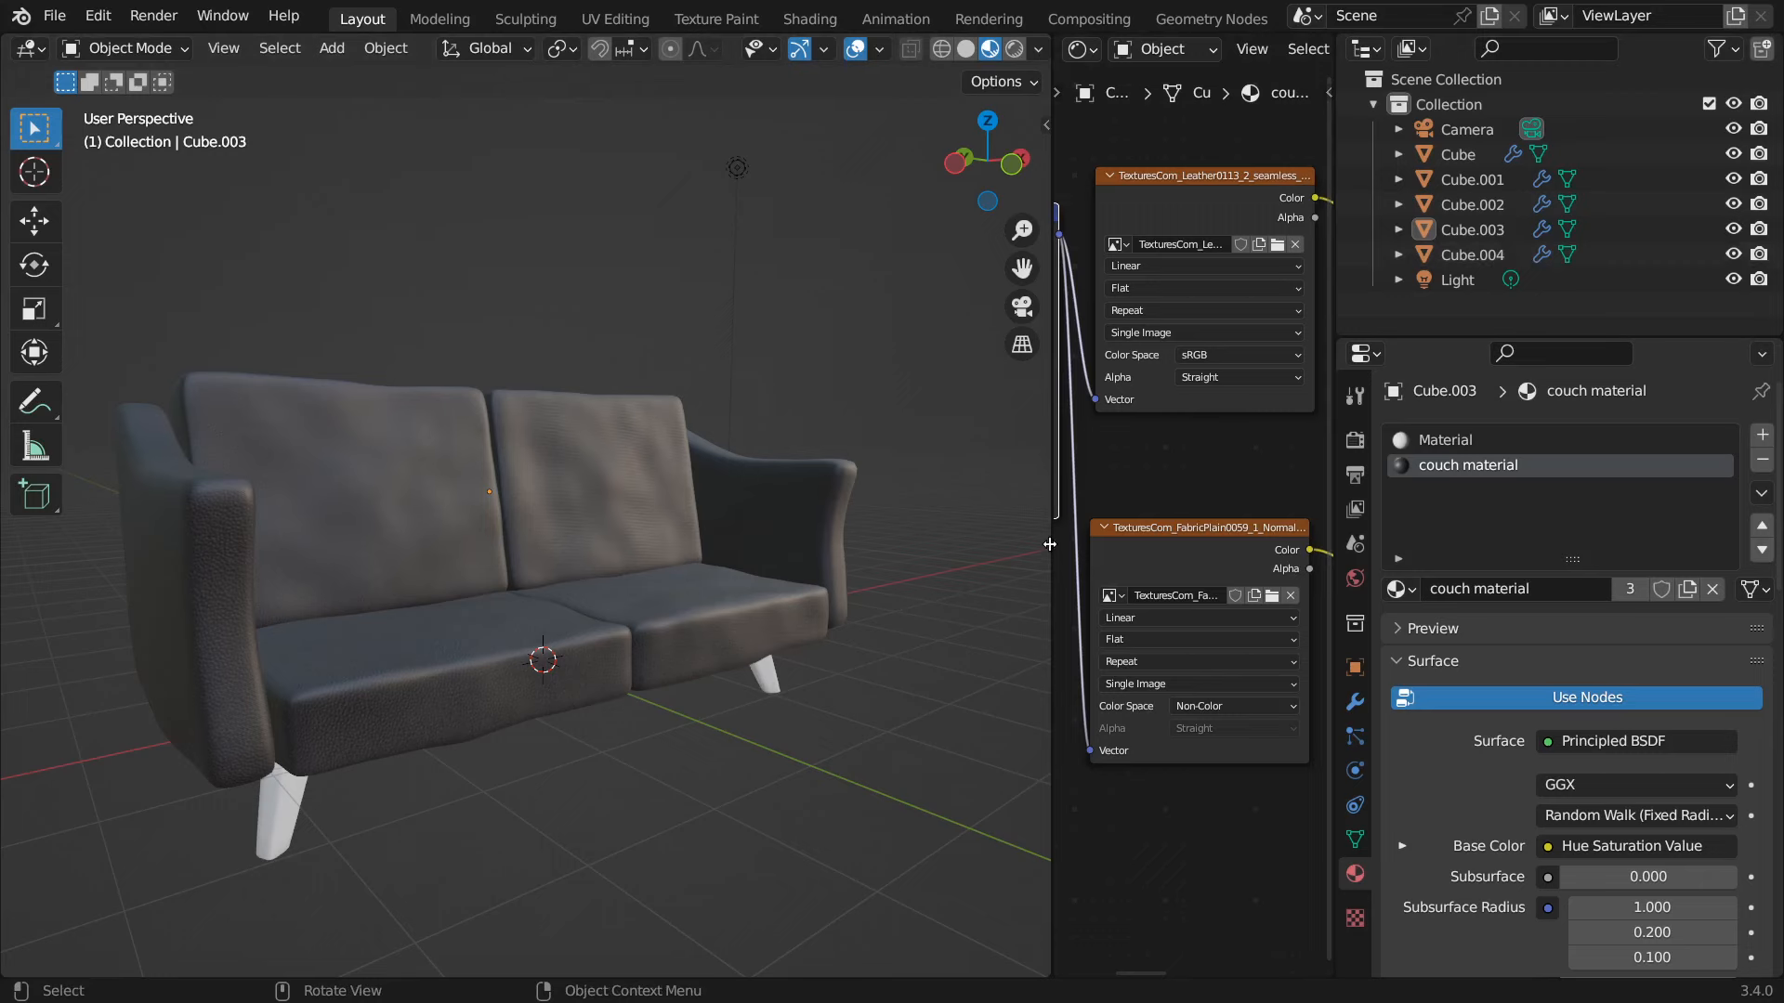
# - Widen the node editor and bring the Normal Map node into view
pyautogui.moveTo(1050, 545); pyautogui.dragTo(751, 578)
pyautogui.moveTo(709, 584); pyautogui.dragTo(705, 584)
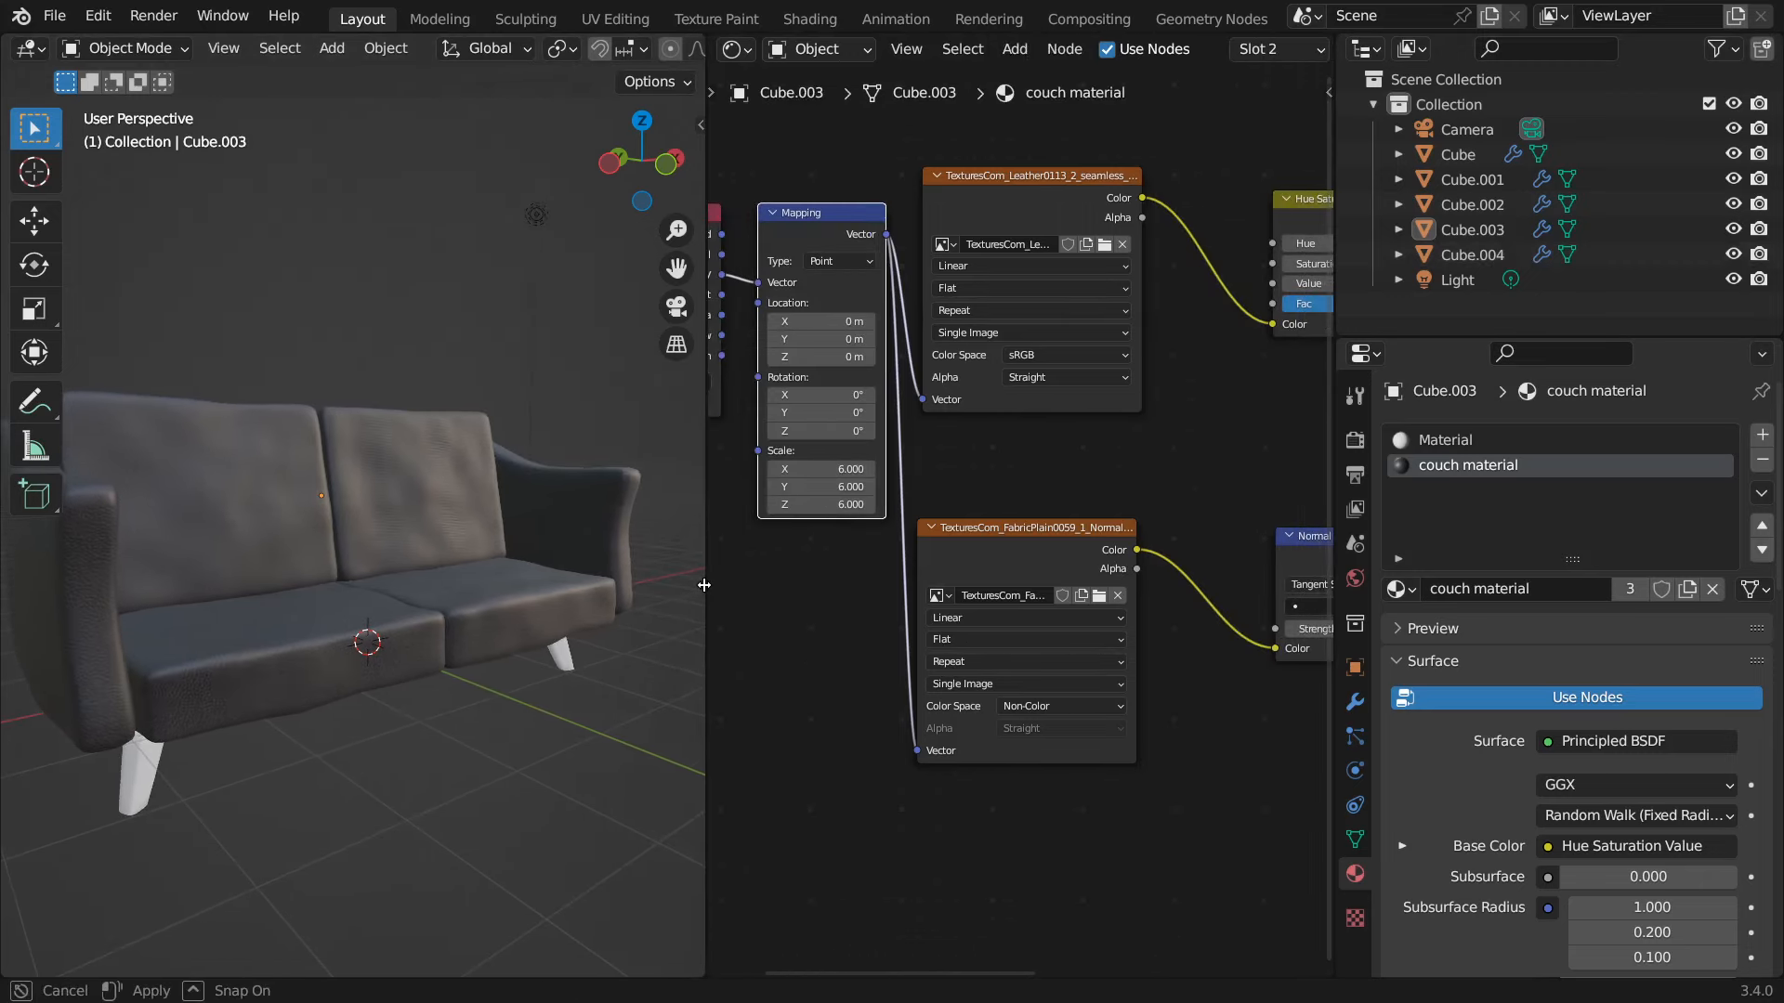
pyautogui.moveTo(1157, 462); pyautogui.dragTo(803, 478, button='middle')
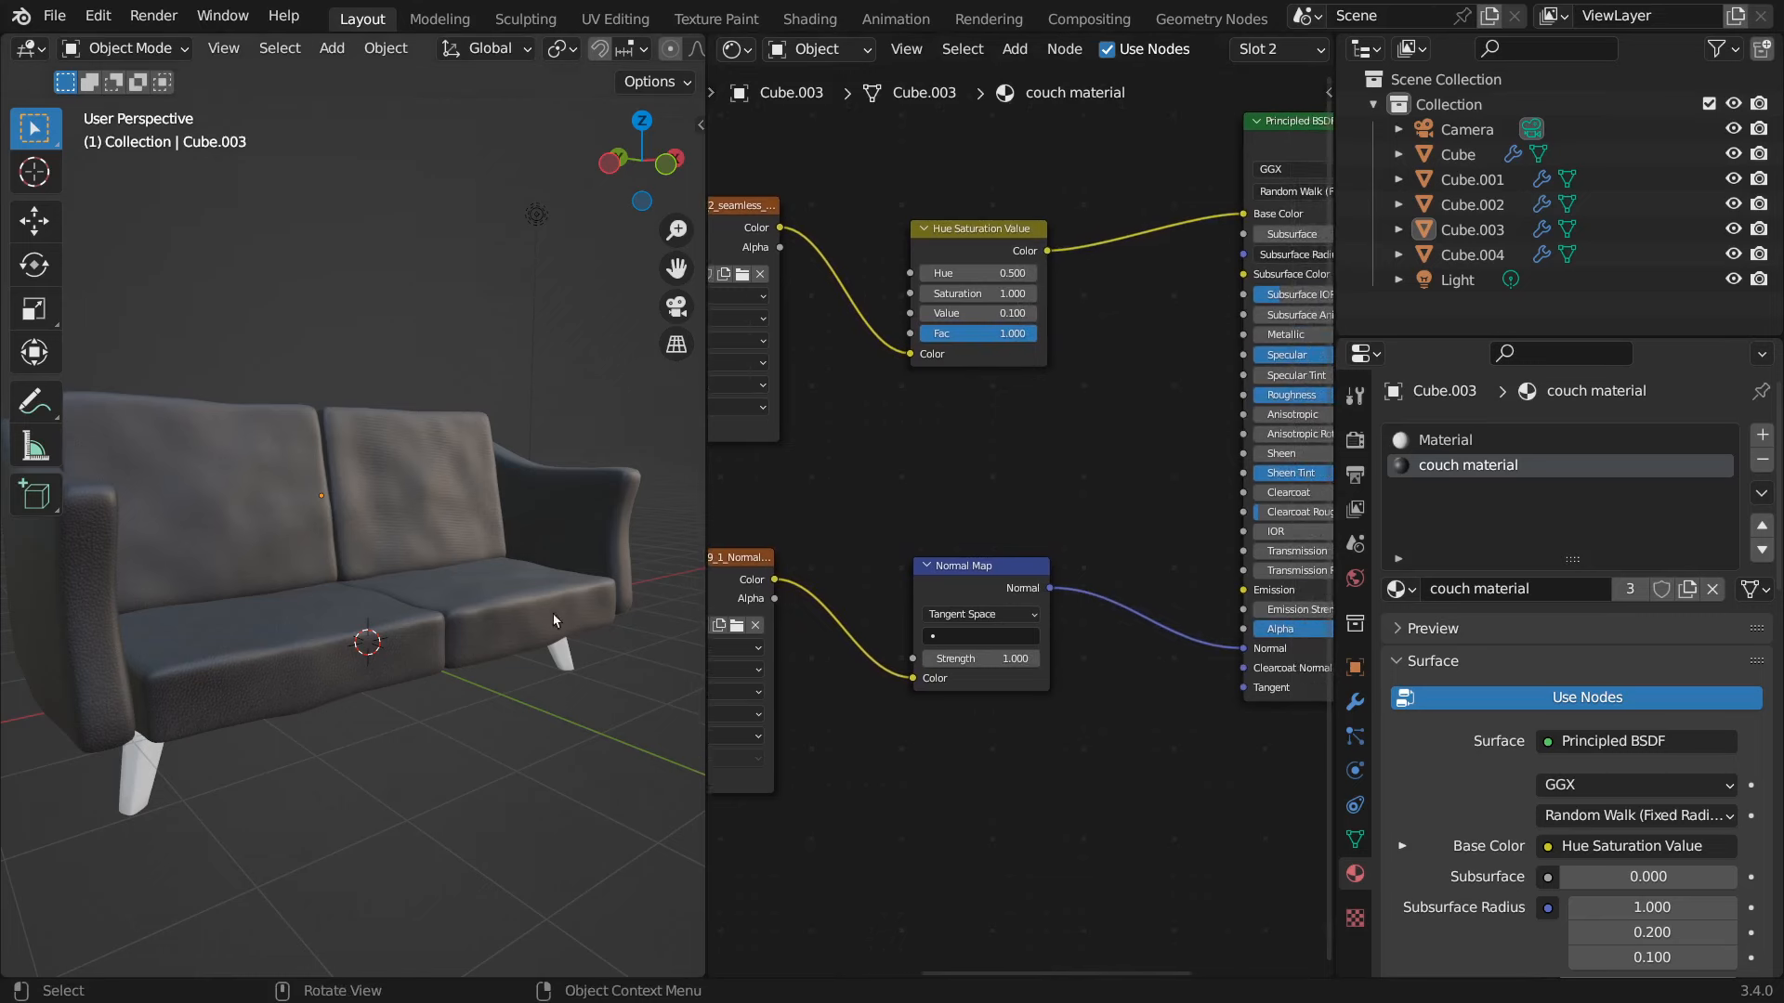
# - Raise the Normal Map strength to 10 and compare the fabric relief close up and across the cushions
pyautogui.scroll(10, 487, 472)
pyautogui.scroll(2, 487, 472)
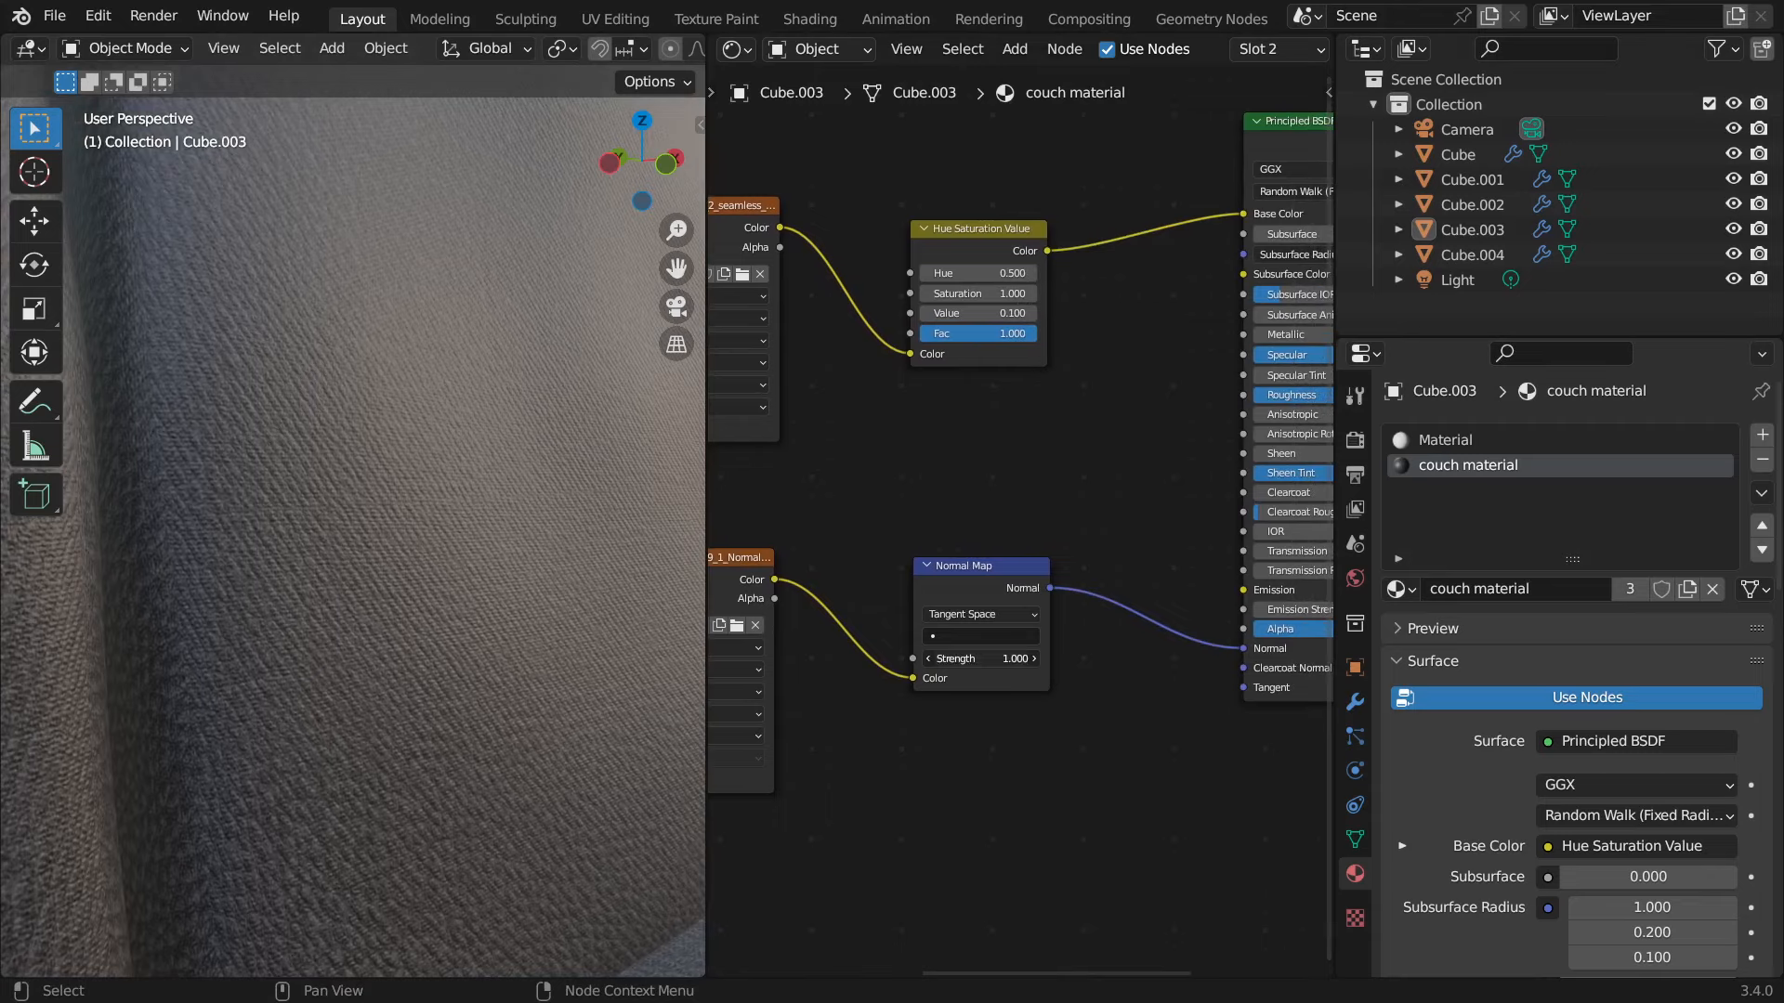
pyautogui.moveTo(985, 658); pyautogui.dragTo(1110, 659)
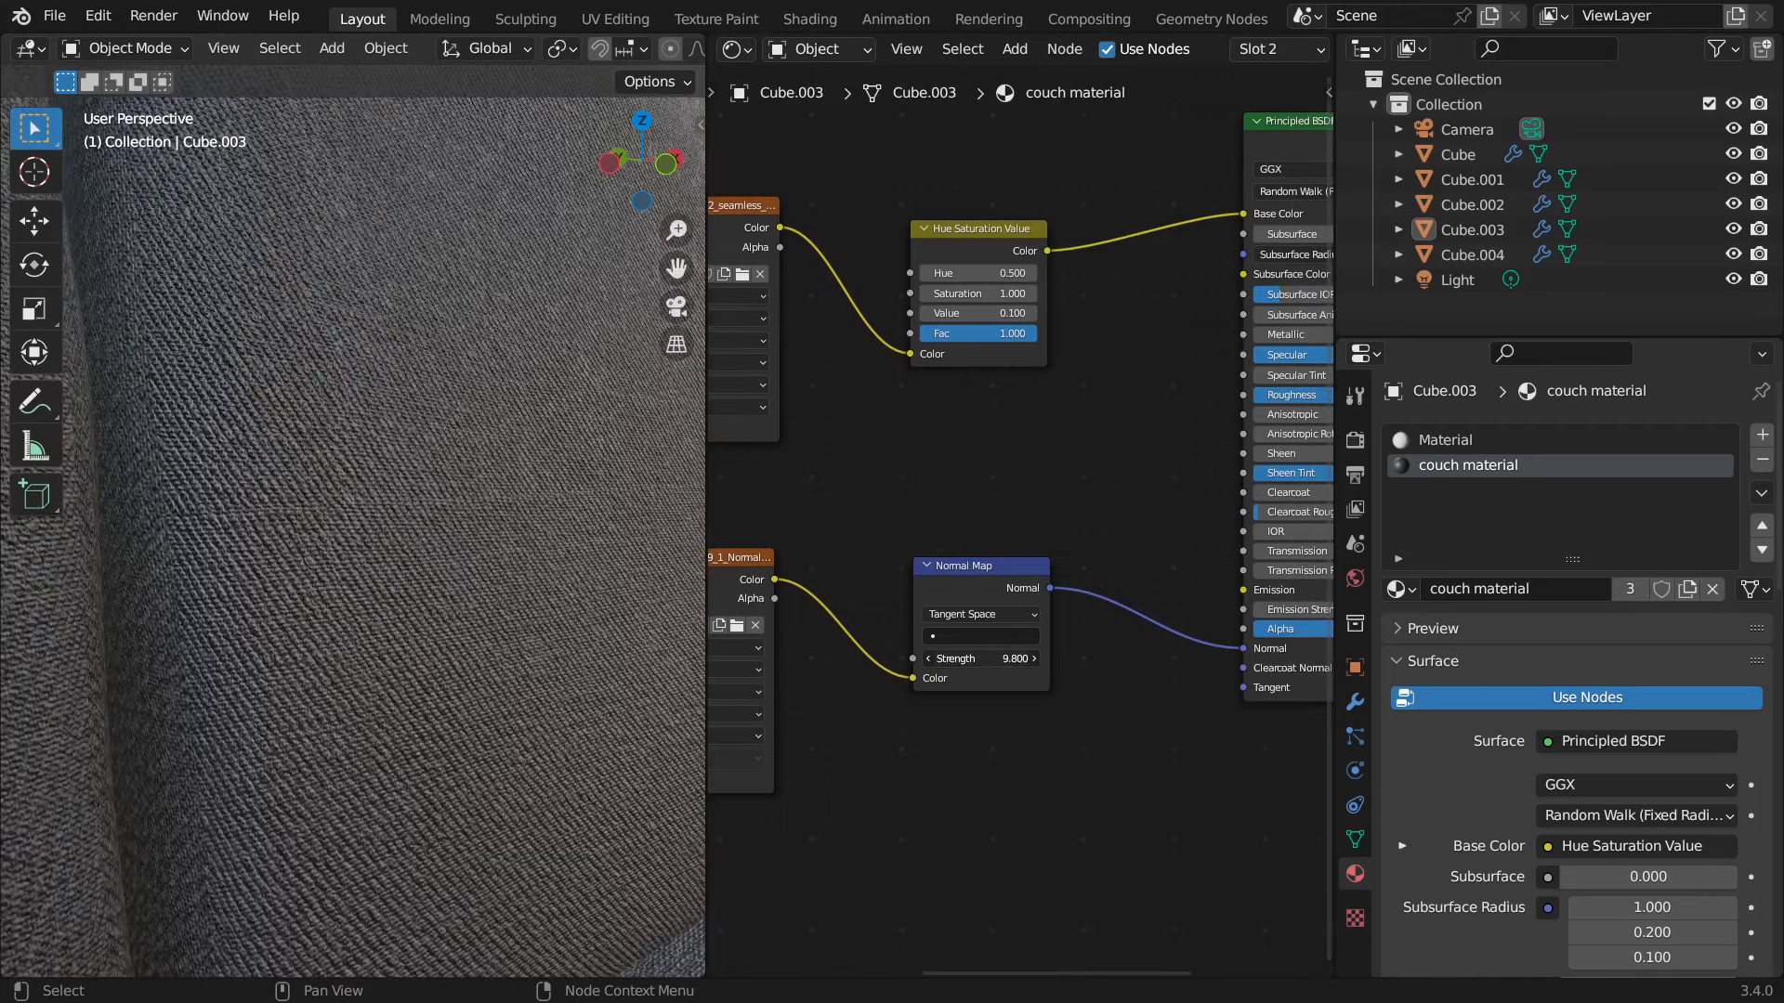
pyautogui.scroll(-6, 90, 676)
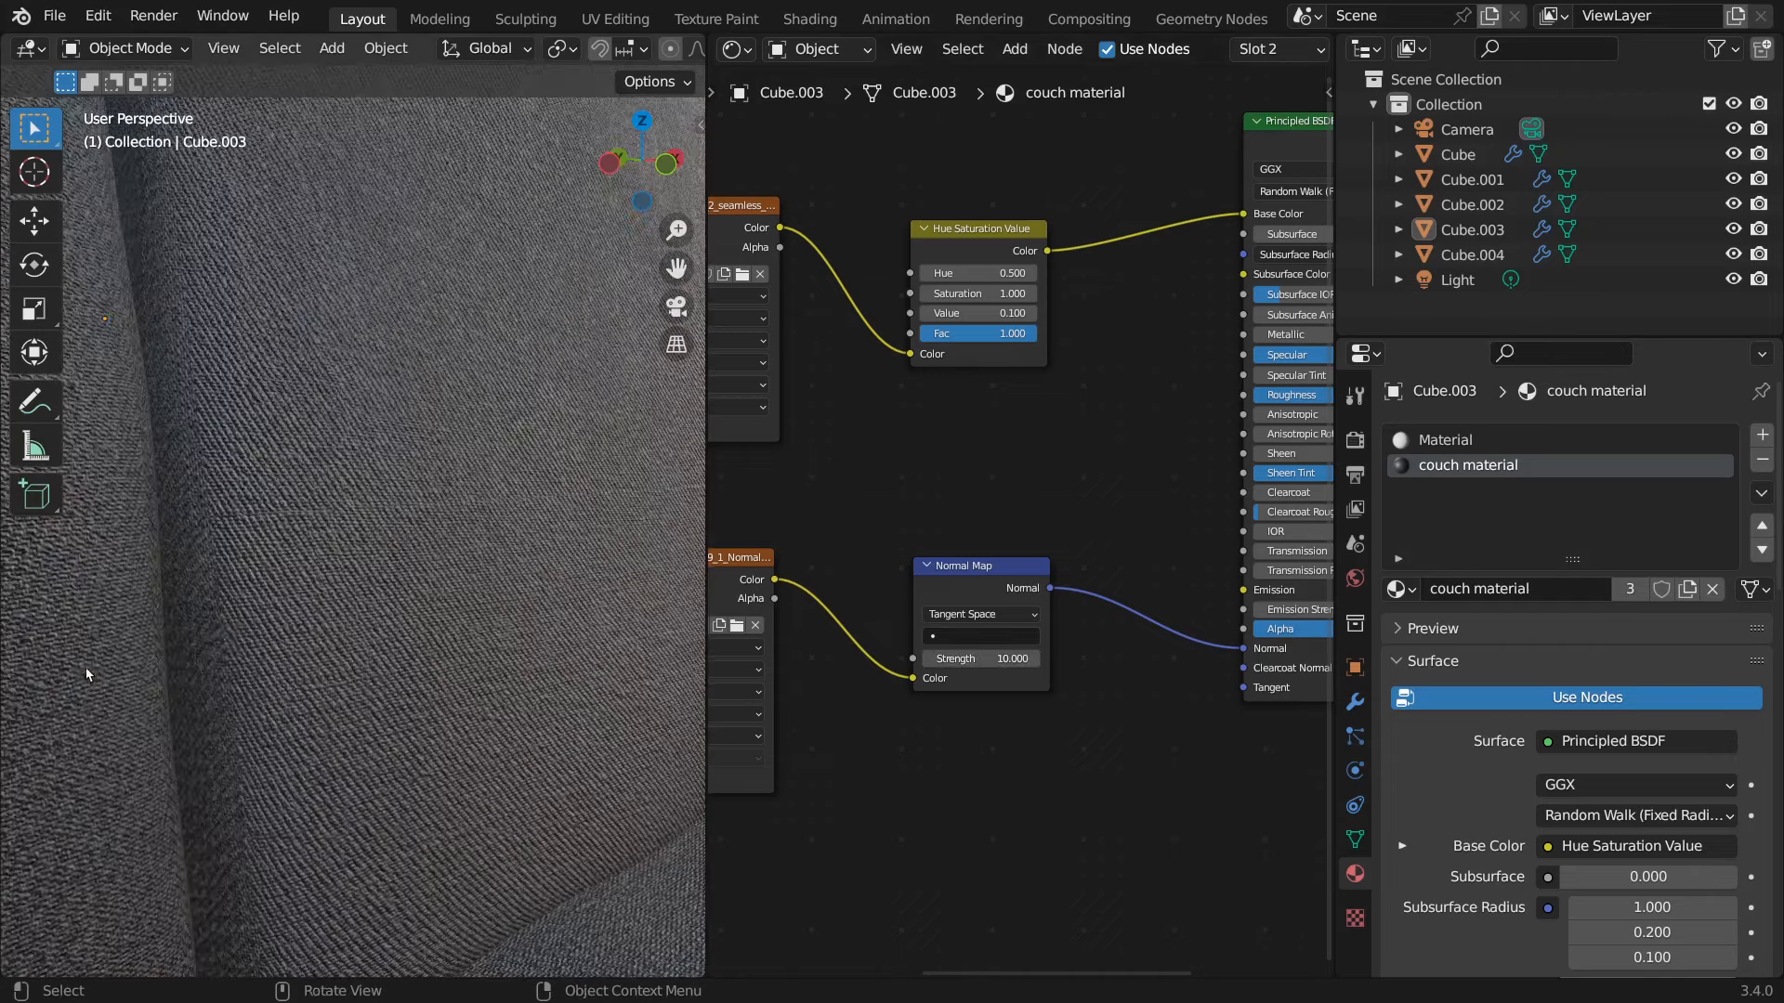
pyautogui.scroll(4, 226, 632)
pyautogui.scroll(-3, 226, 631)
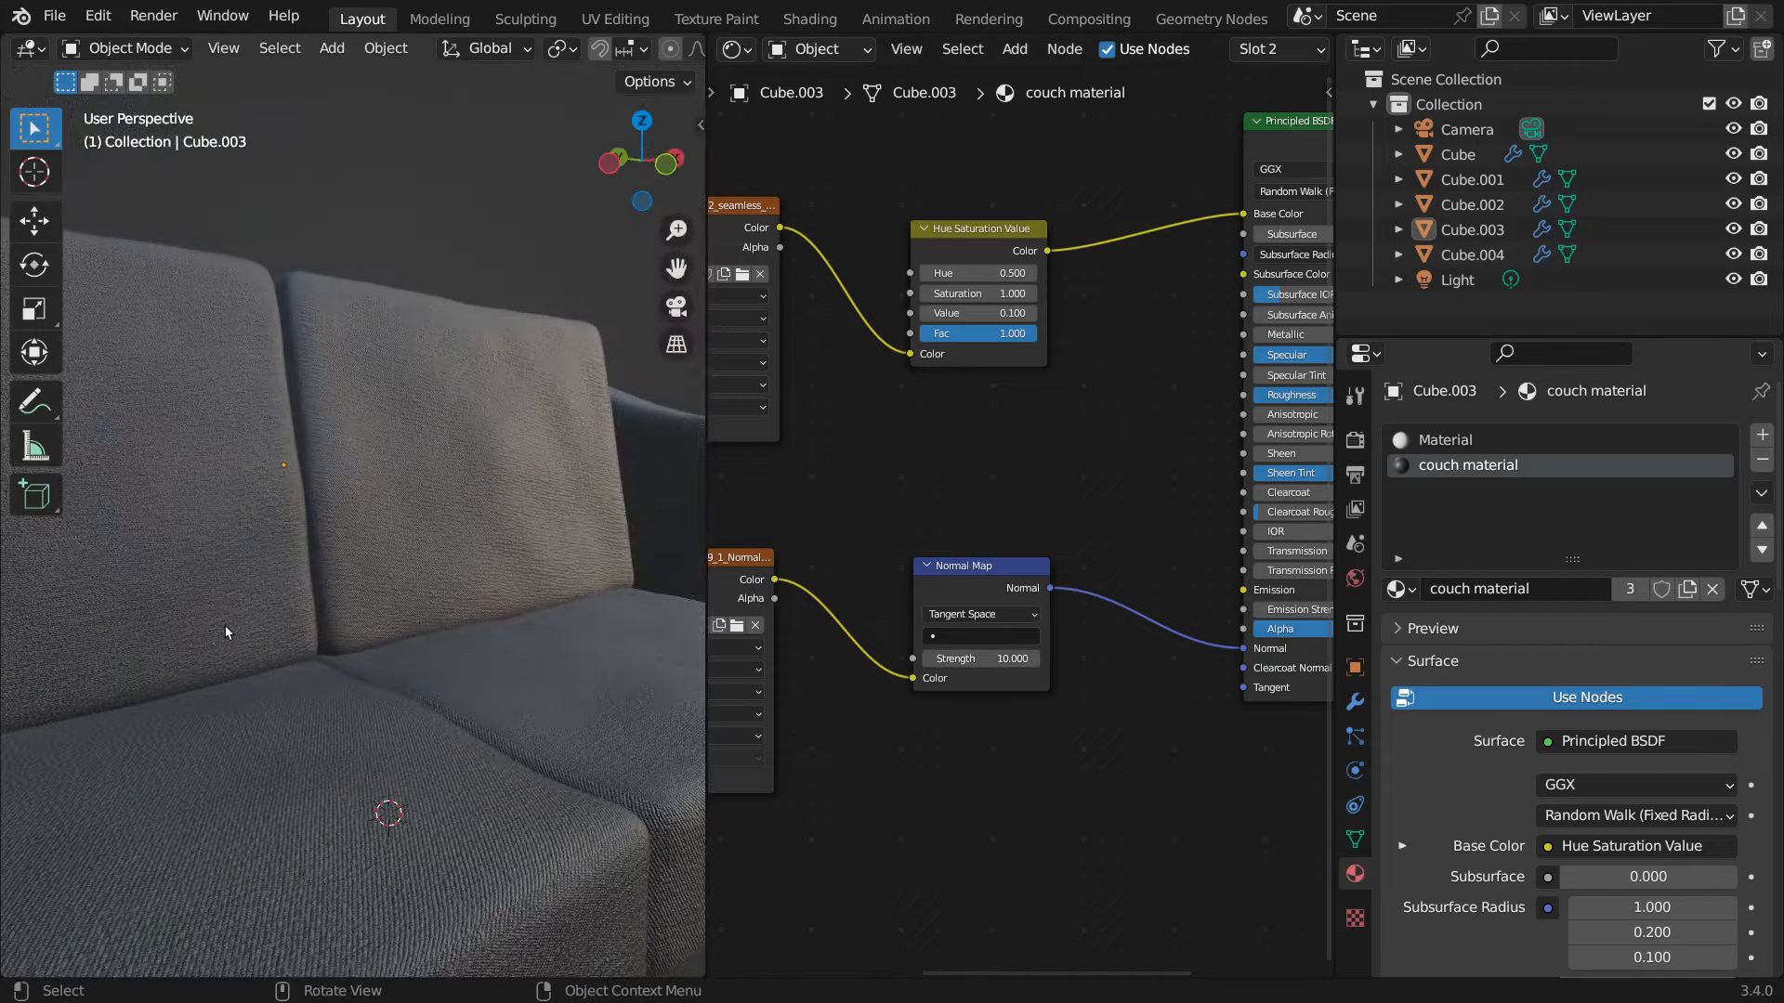
# - Lower the Normal Map strength, trying values of 1, 5 and 3 to compare the relief on the seat and back cushions
pyautogui.moveTo(985, 659)
pyautogui.mouseDown()
pyautogui.moveTo(954, 658)
pyautogui.moveTo(1017, 658)
pyautogui.moveTo(957, 658)
pyautogui.moveTo(975, 659)
pyautogui.mouseUp()
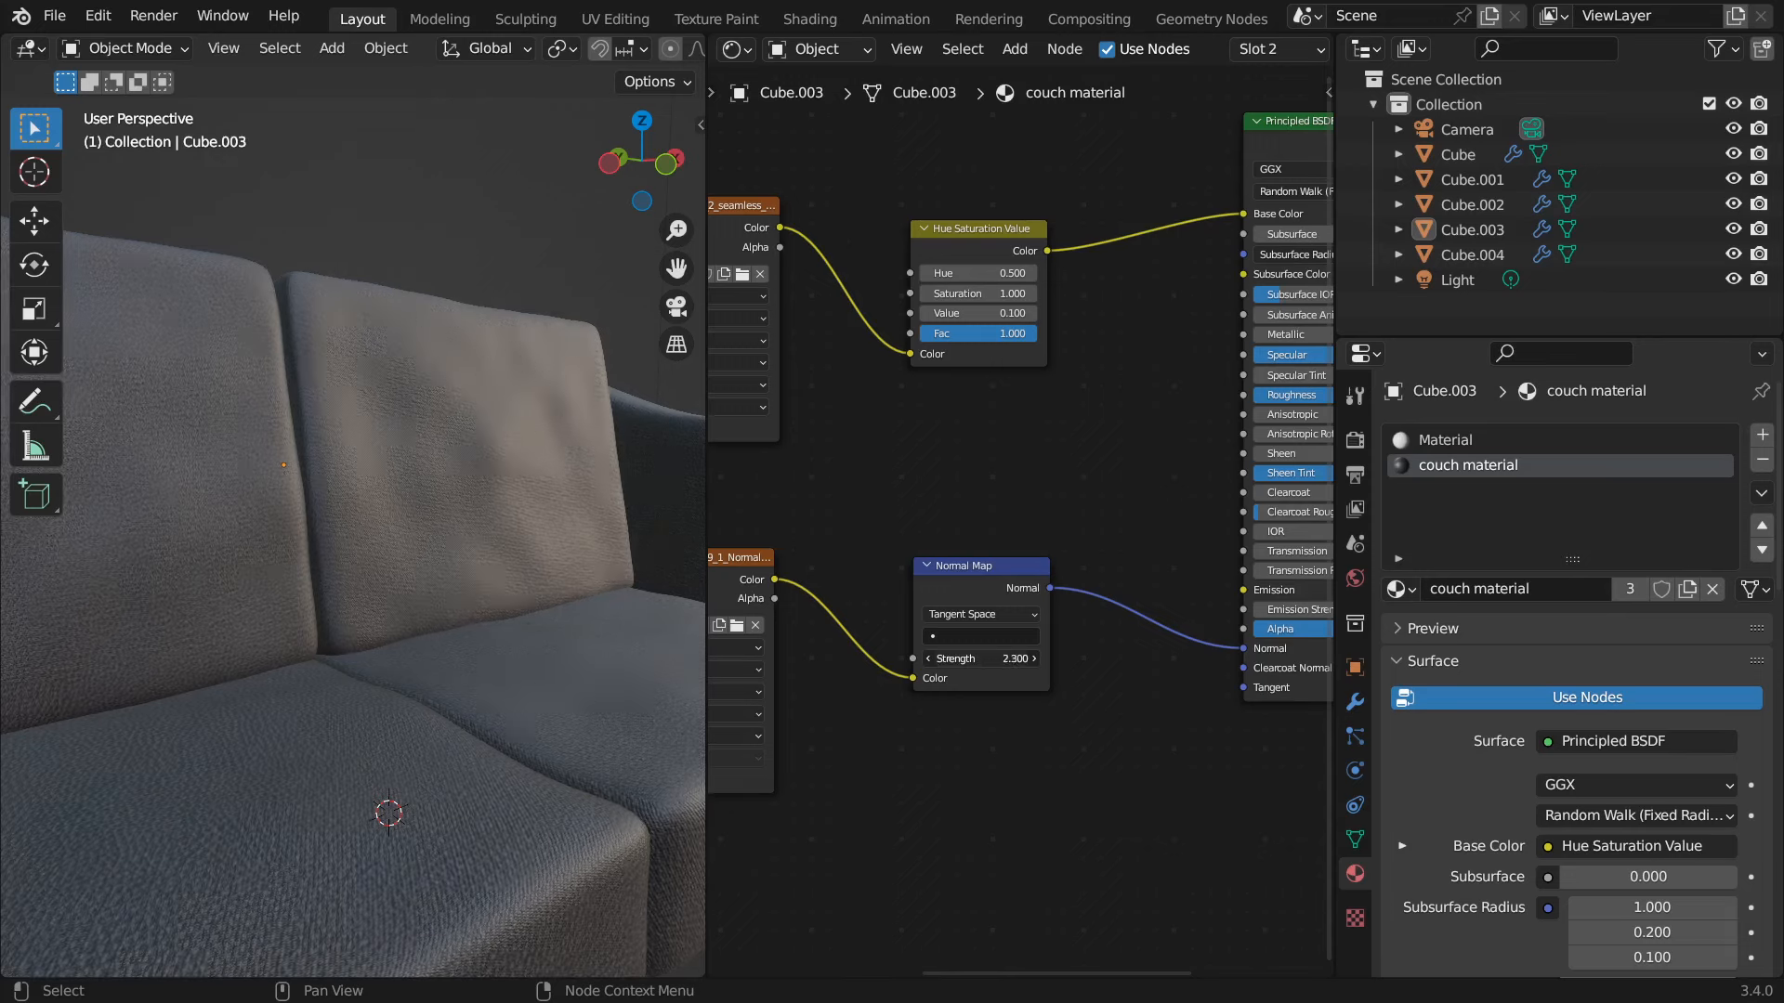
pyautogui.moveTo(1005, 653); pyautogui.dragTo(982, 653)
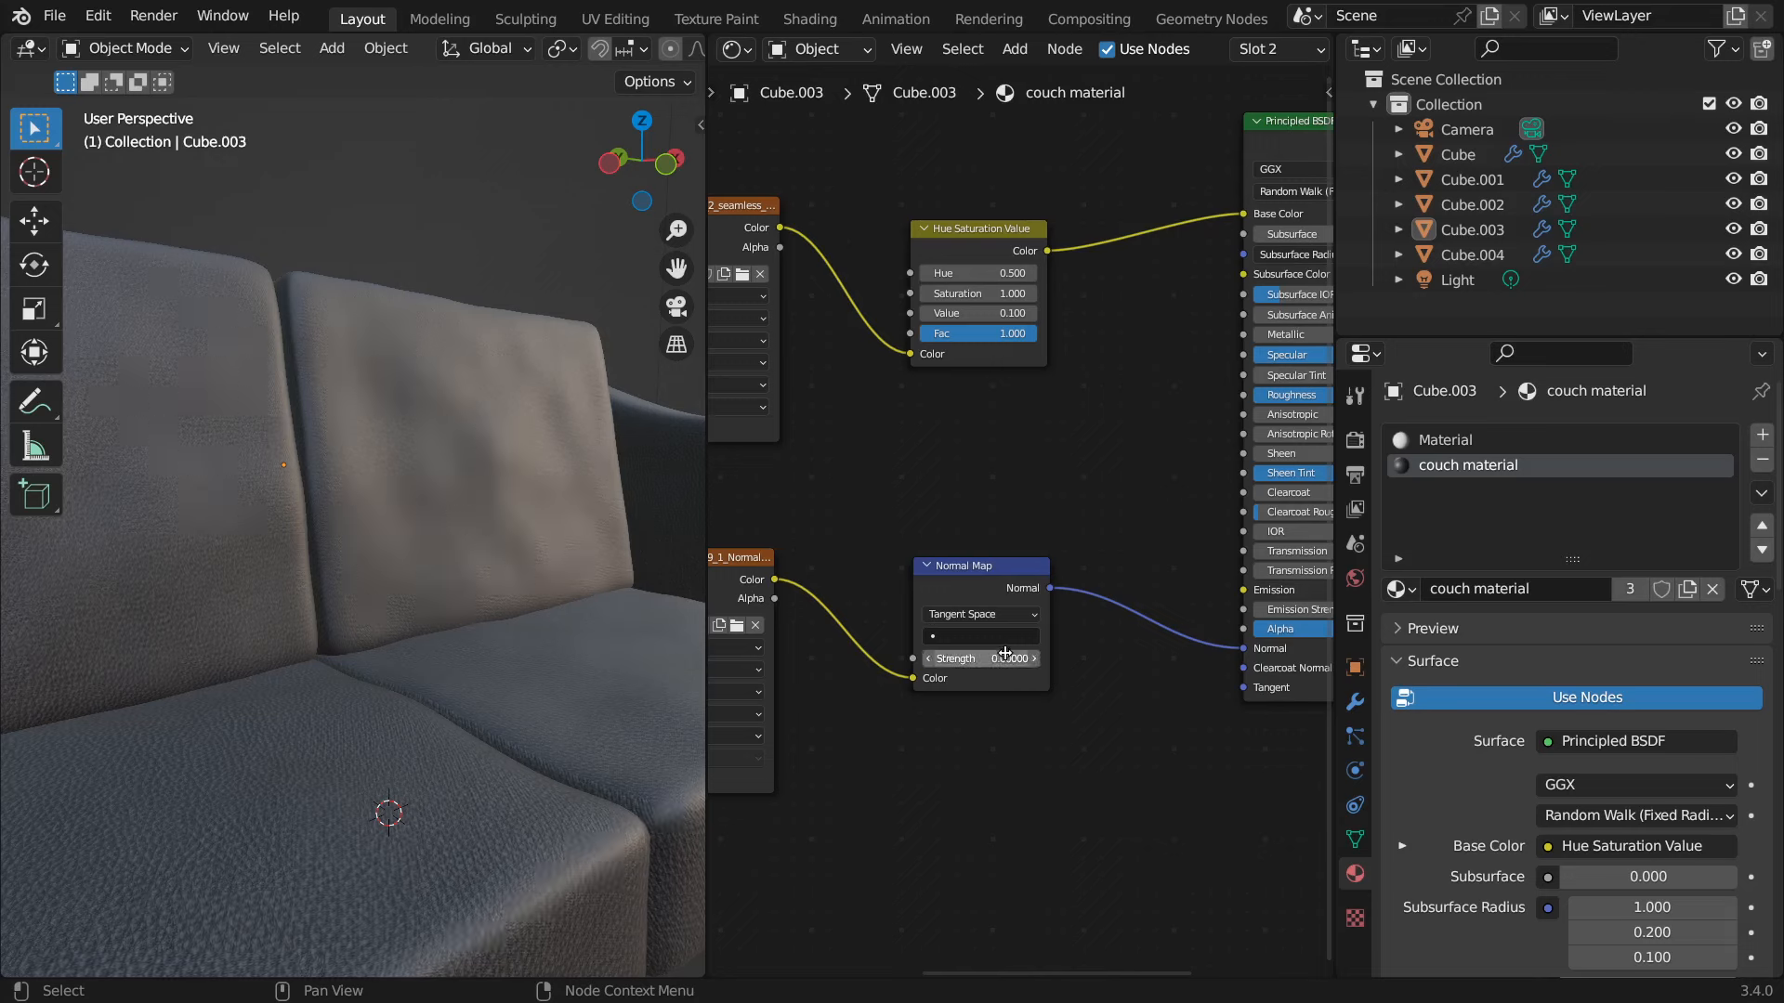
pyautogui.click(1022, 657)
pyautogui.write('1')
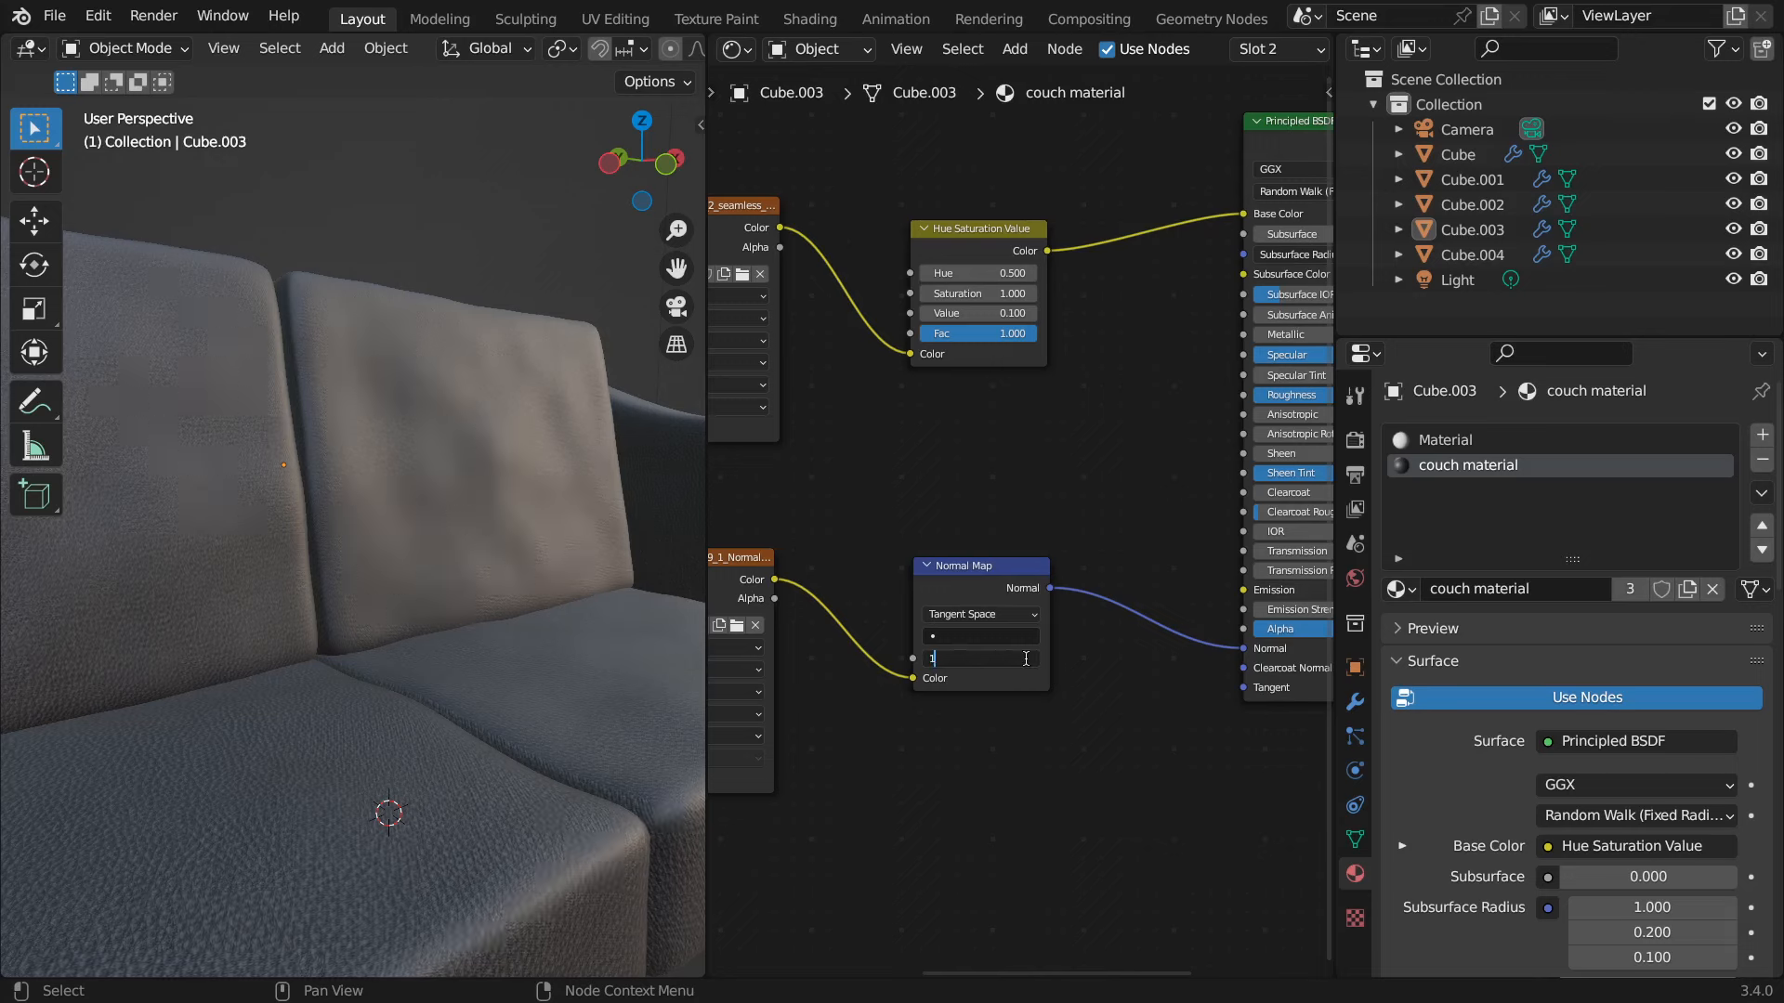
pyautogui.press('Return')
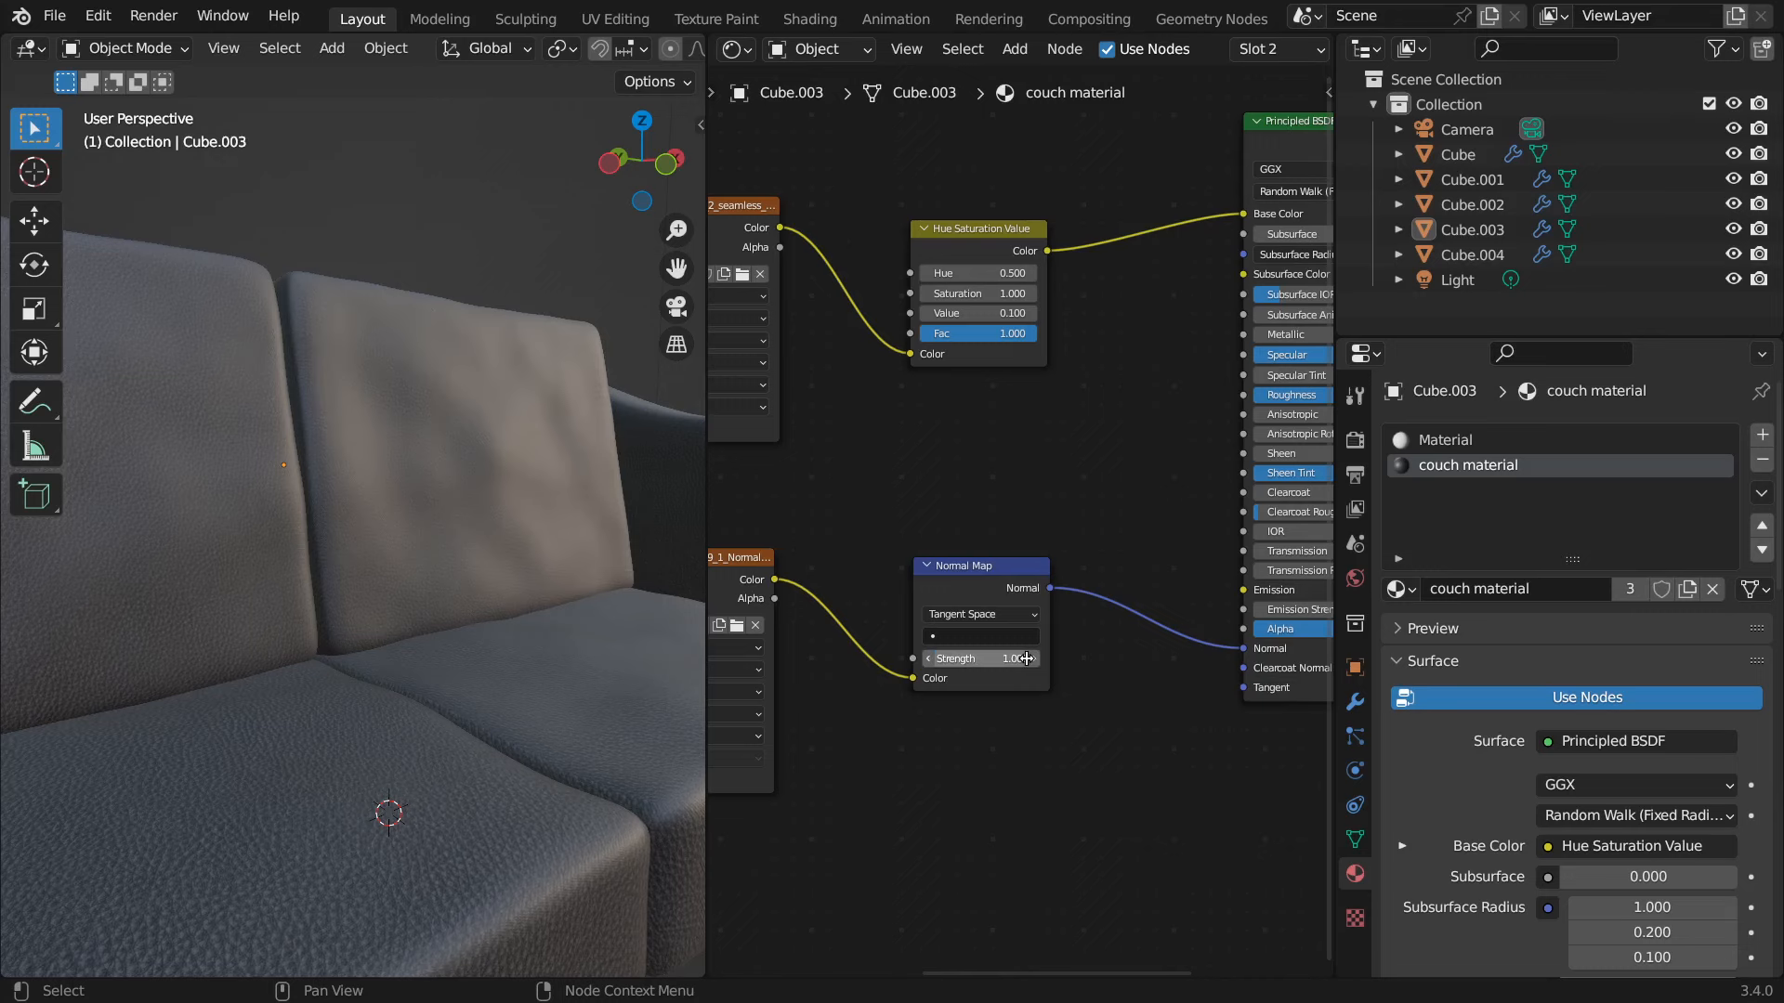
pyautogui.click(1026, 658)
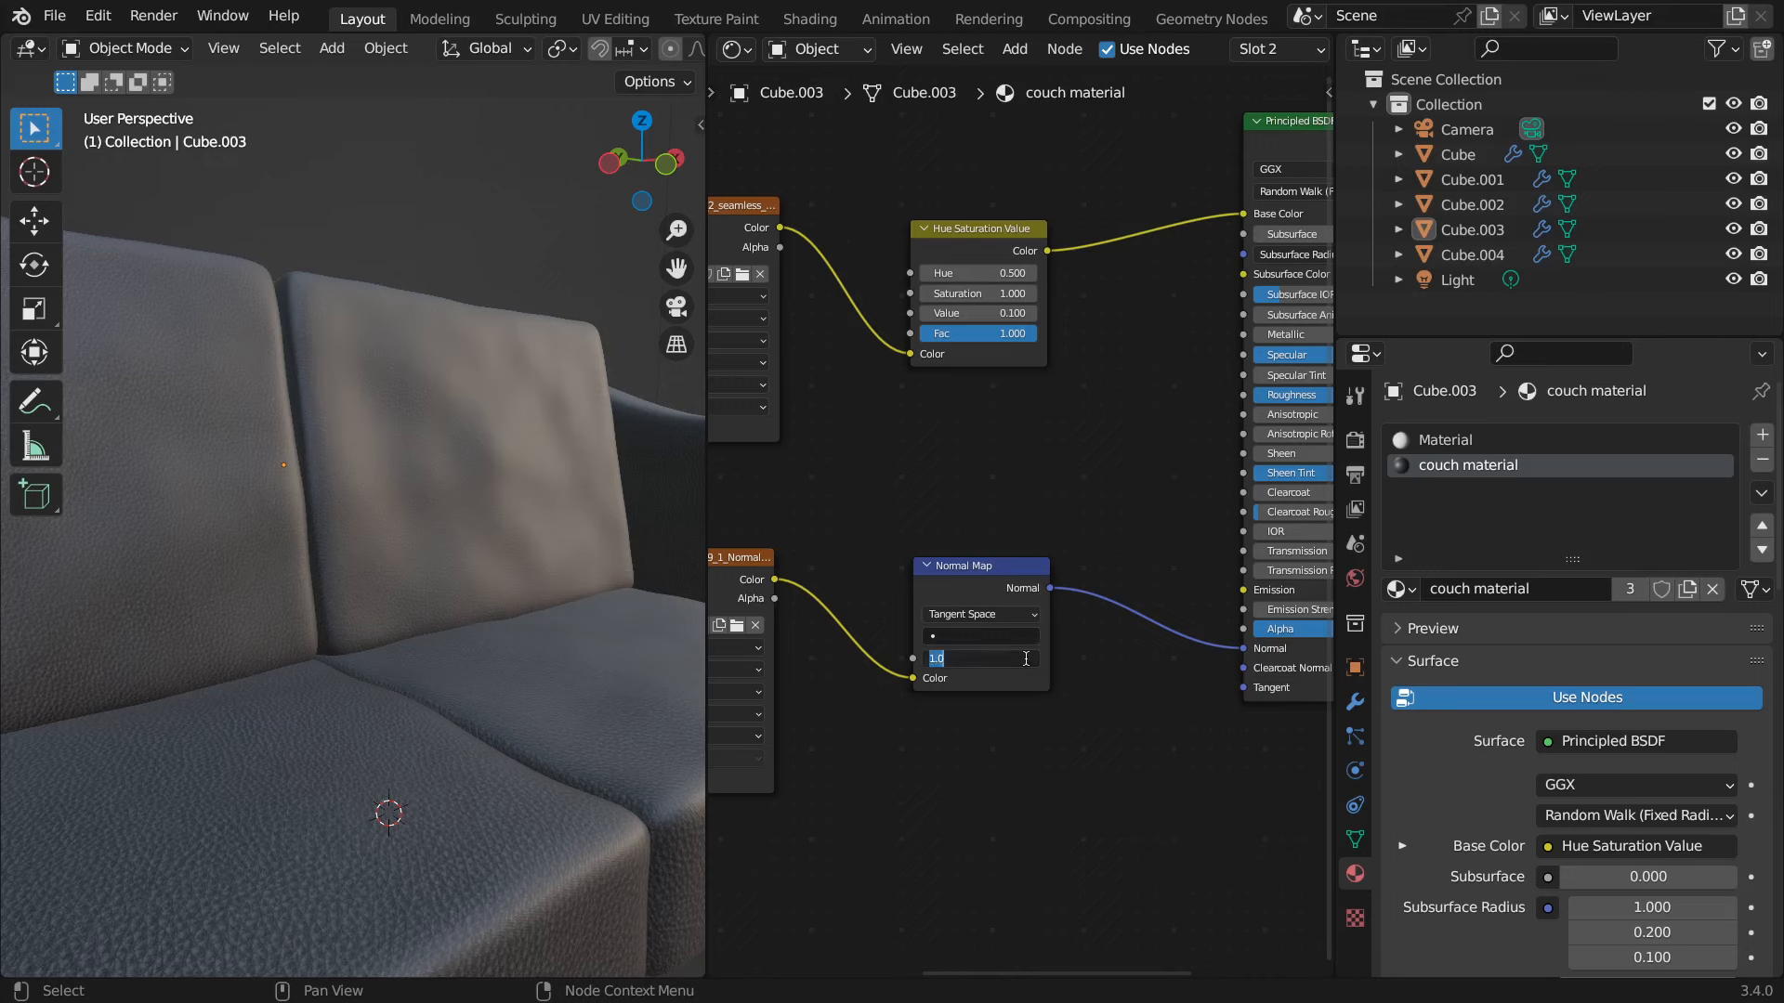
pyautogui.write('5')
pyautogui.press('Return')
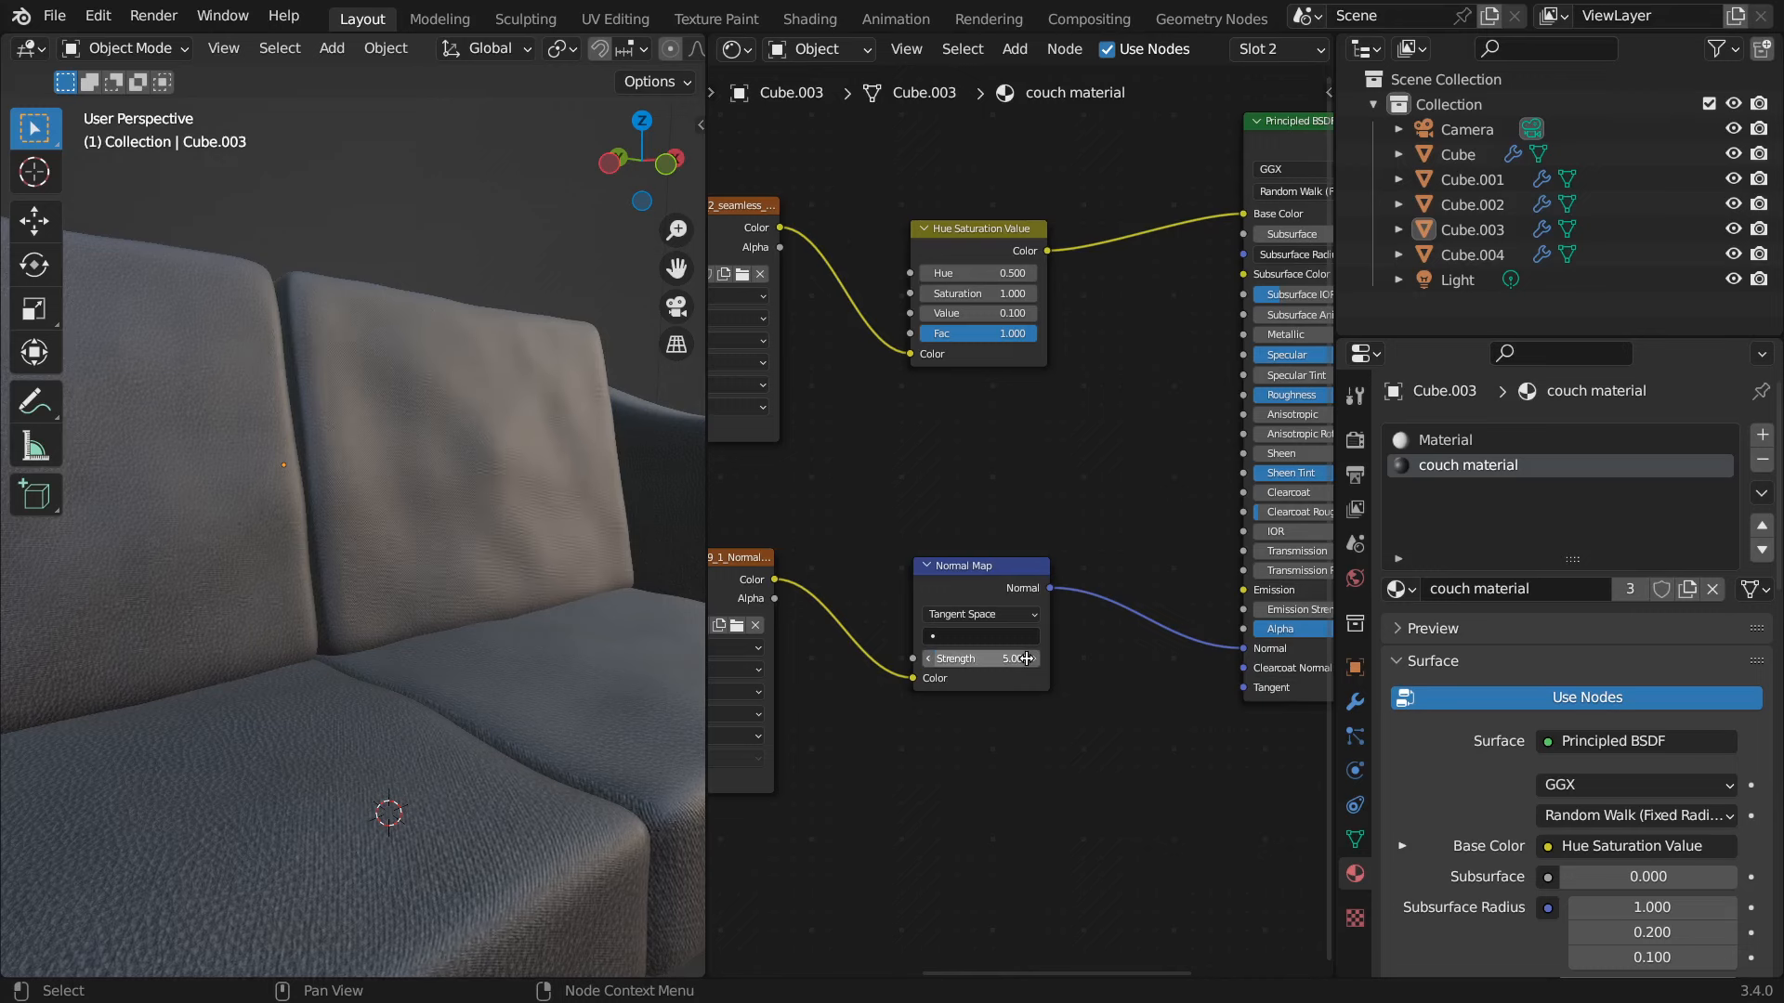
pyautogui.click(1025, 659)
pyautogui.write('3')
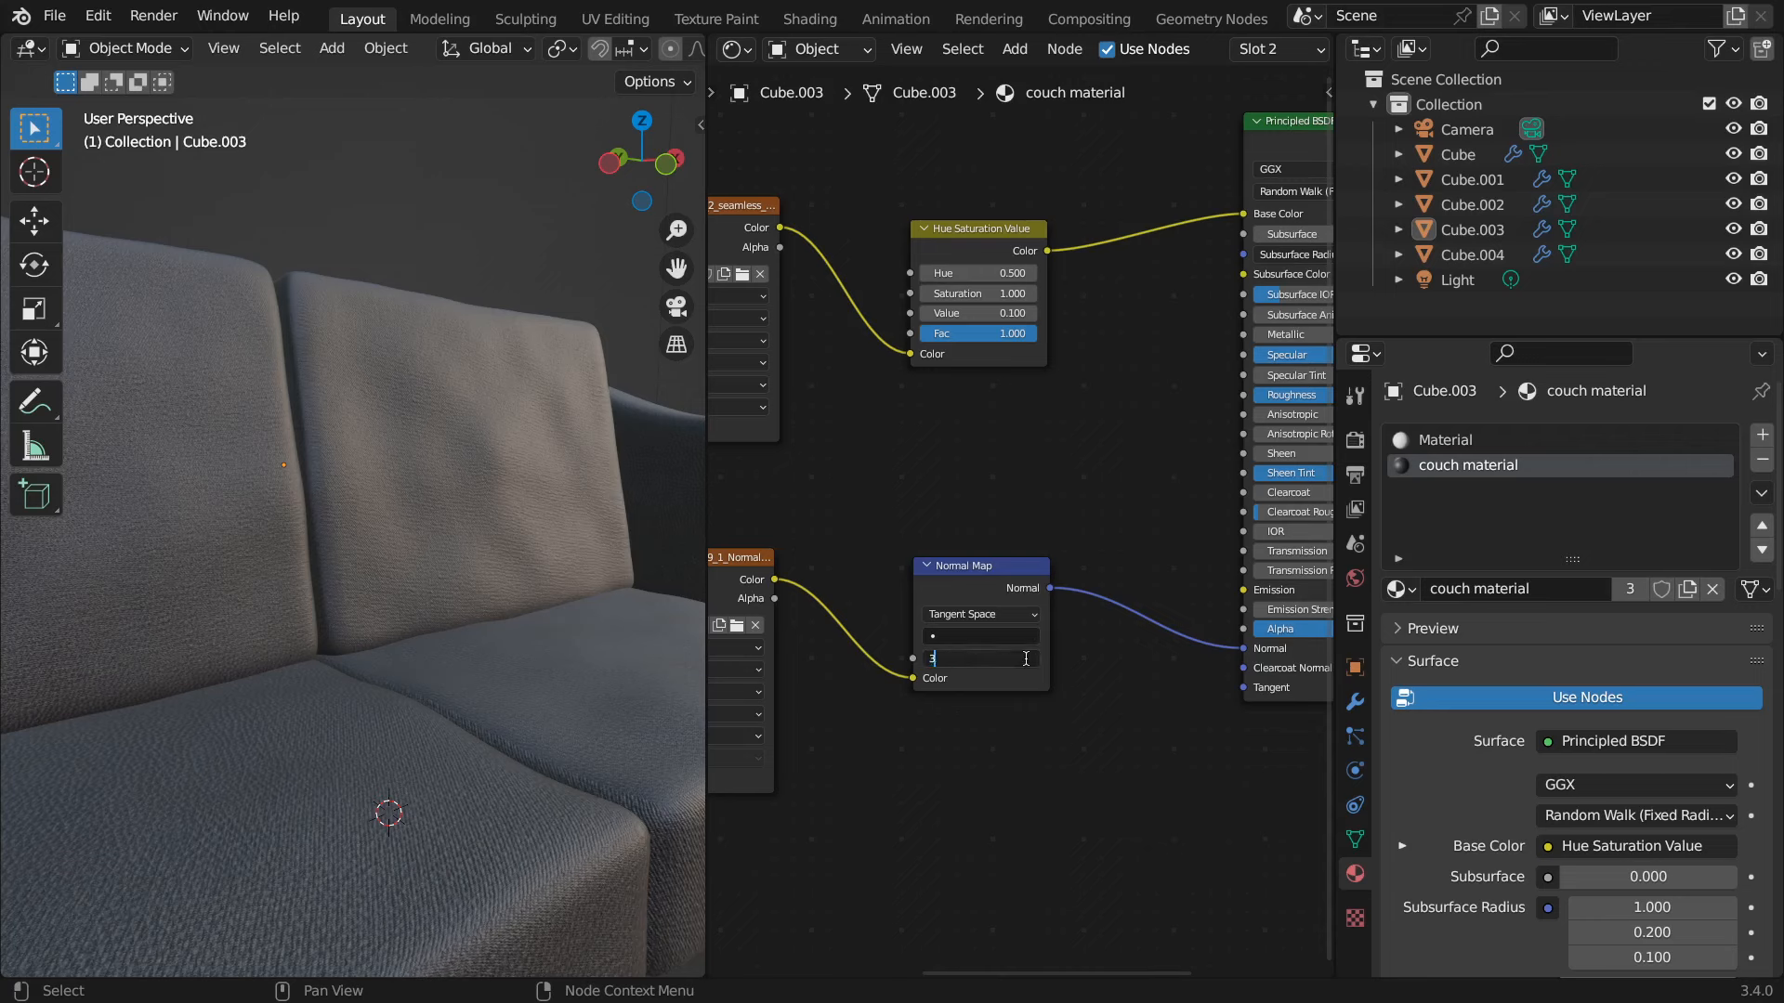
pyautogui.press('Return')
# - Set the Normal Map strength to 2 and inspect the sofa from a distance and close up
pyautogui.click(1026, 658)
pyautogui.write('2')
pyautogui.press('Return')
pyautogui.click(367, 643)
pyautogui.scroll(-5, 367, 644)
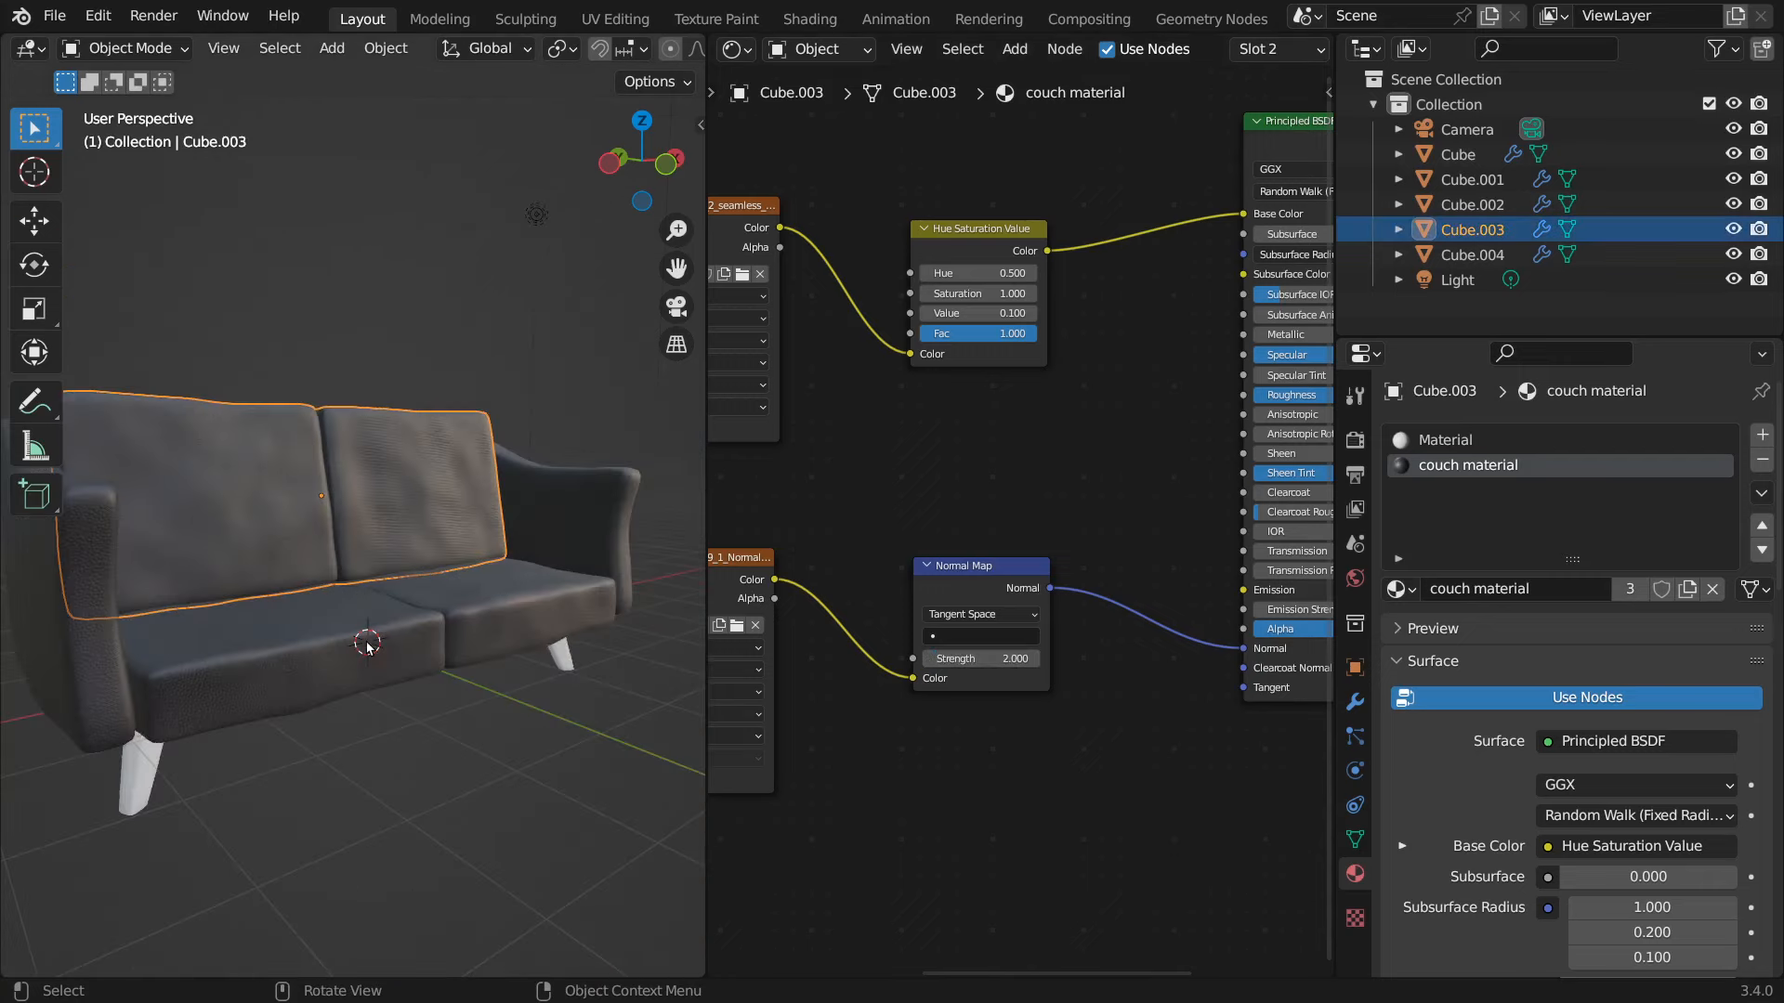
pyautogui.click(482, 758)
pyautogui.scroll(8, 465, 725)
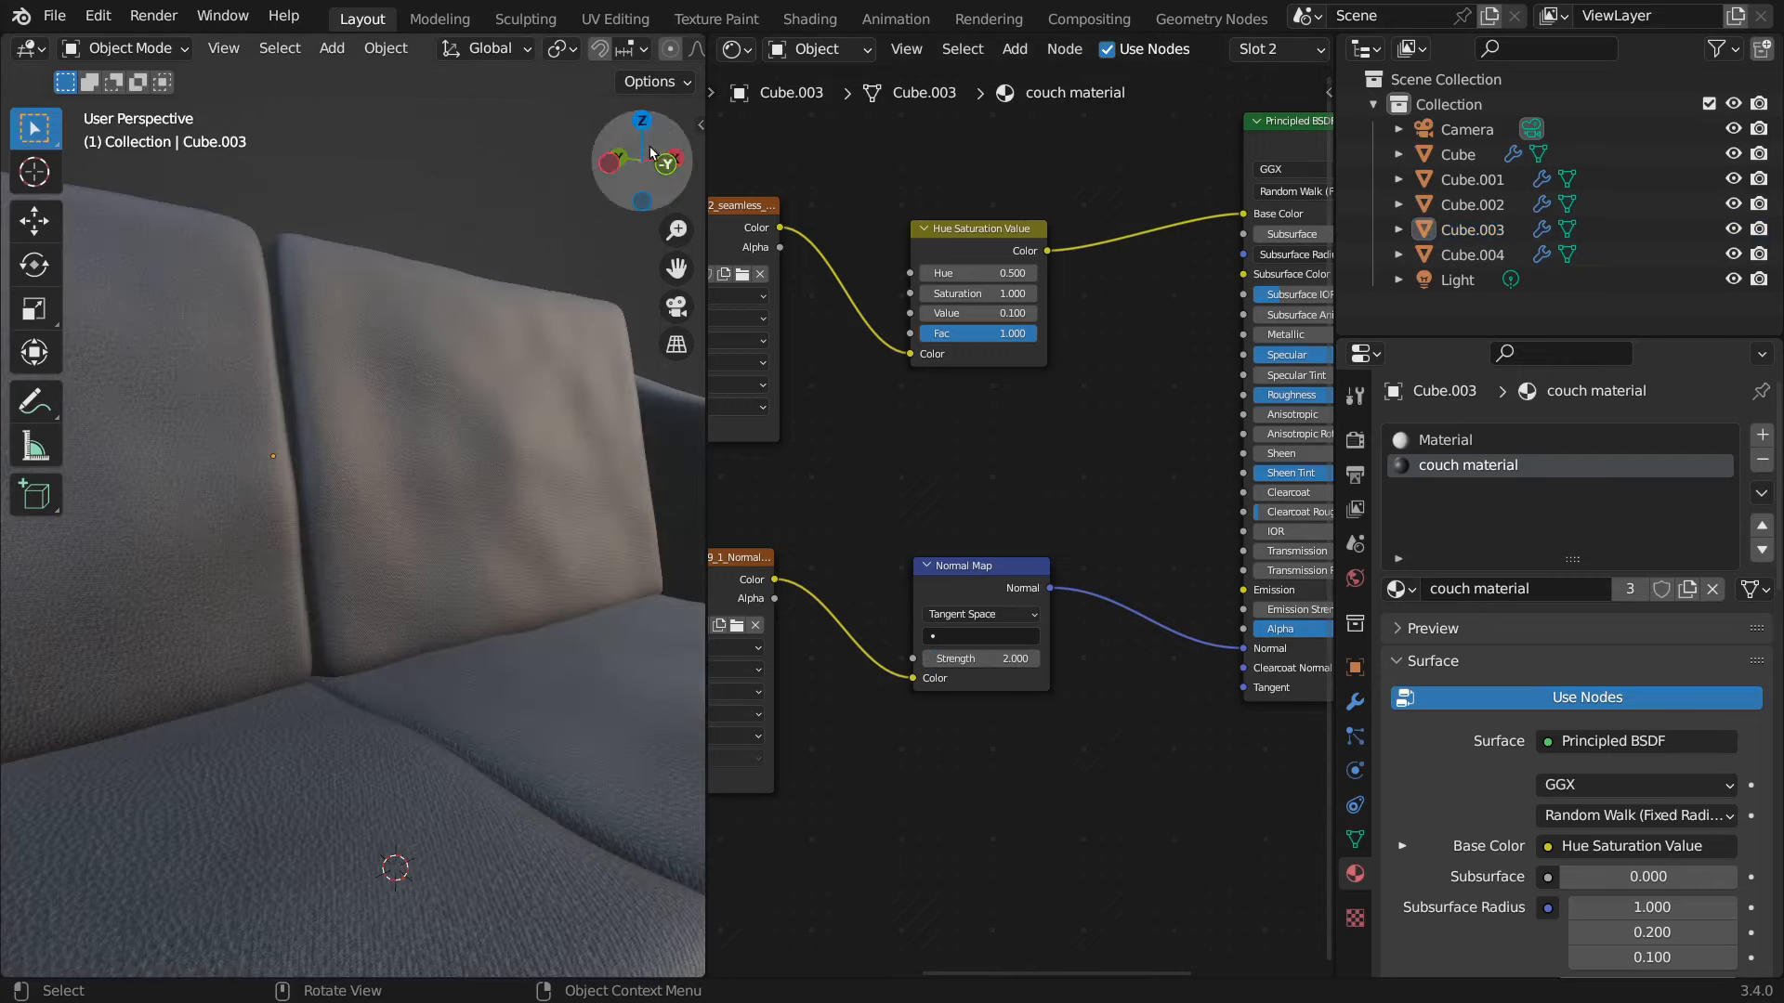
# - Widen the 3D viewport, switch it to Rendered shading, and inspect the leather on the seat and back cushions
pyautogui.moveTo(704, 158); pyautogui.dragTo(1017, 139)
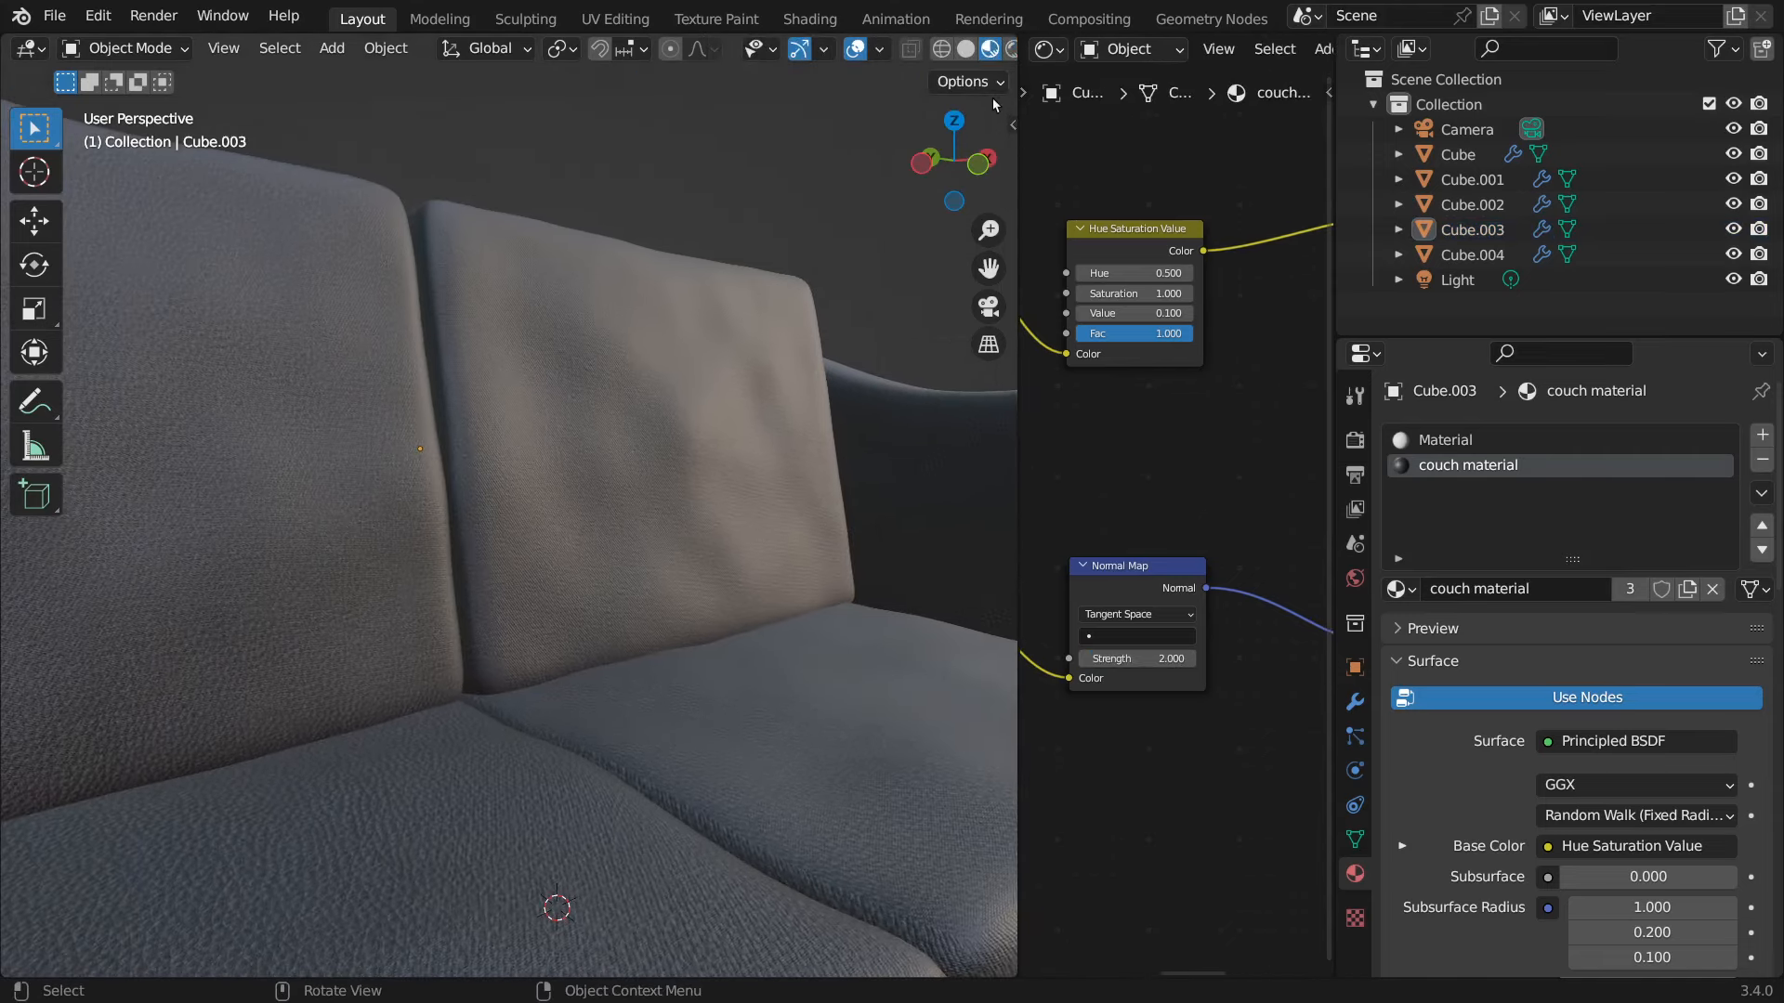
pyautogui.click(1012, 48)
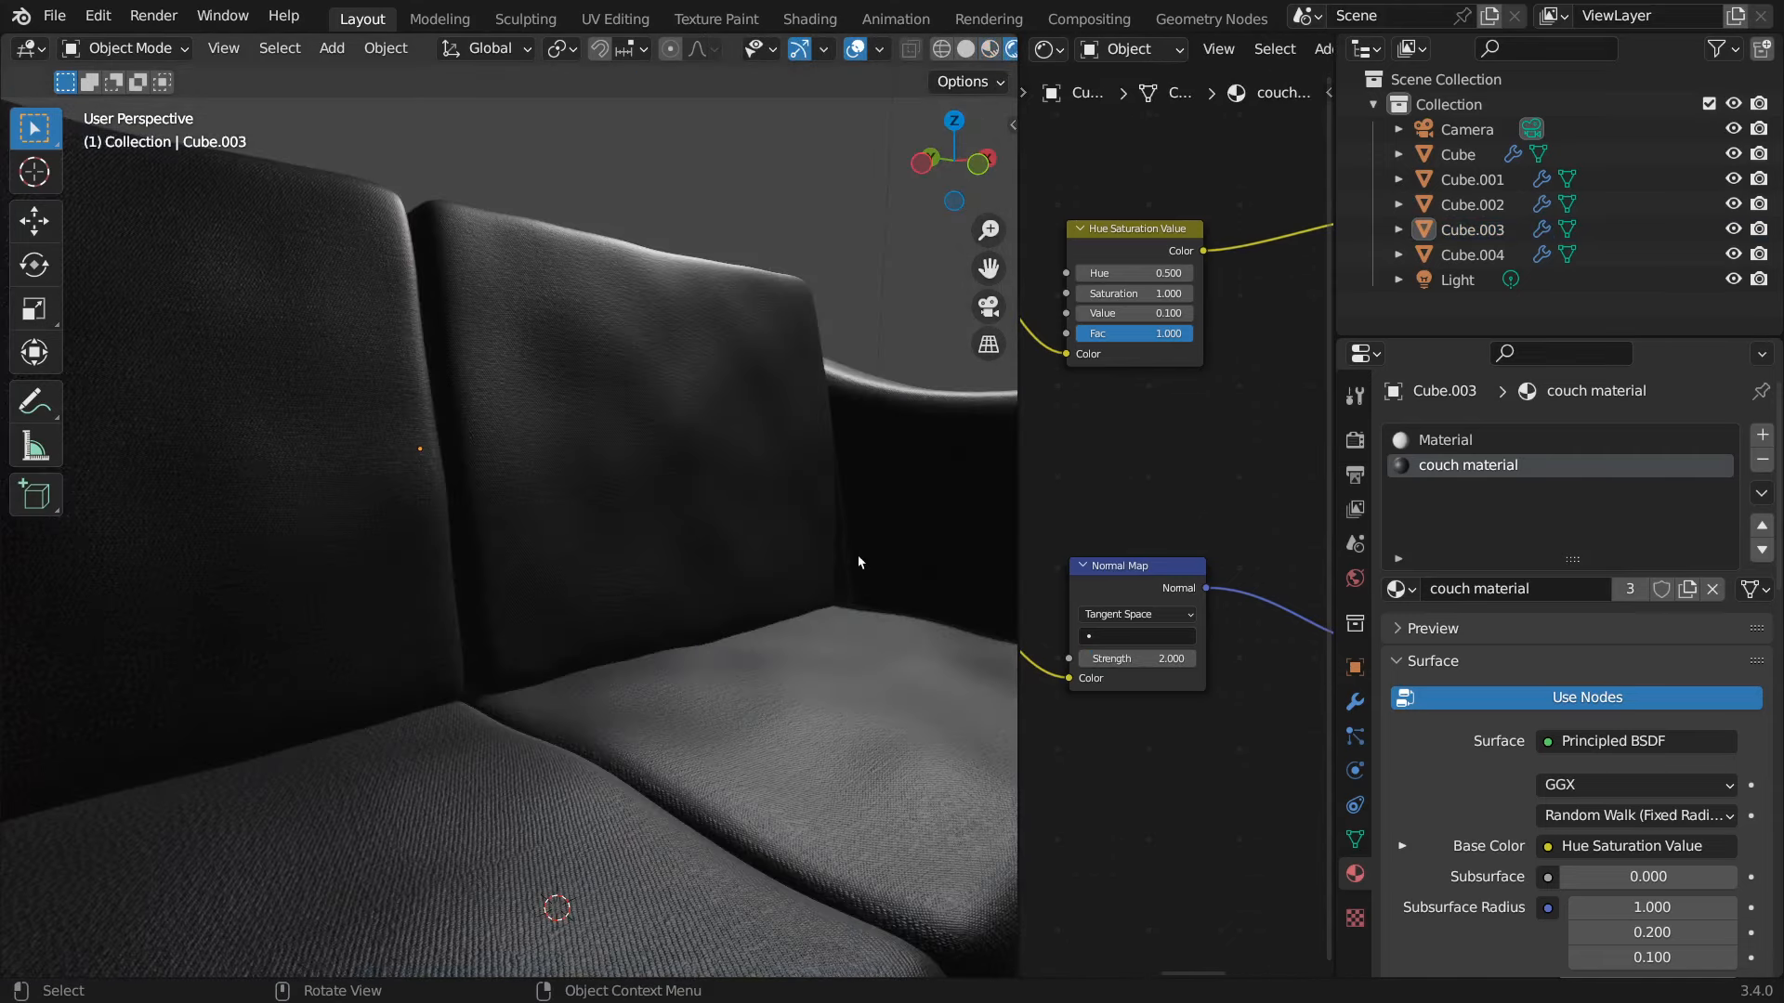
pyautogui.scroll(-3, 811, 593)
pyautogui.scroll(4, 812, 594)
pyautogui.moveTo(811, 642)
pyautogui.mouseDown(button='middle')
pyautogui.moveTo(719, 613)
pyautogui.moveTo(800, 653)
pyautogui.moveTo(938, 662)
pyautogui.moveTo(959, 569)
pyautogui.moveTo(923, 638)
pyautogui.moveTo(830, 654)
pyautogui.mouseUp(button='middle')
# - Set the Normal Map strength to 1.5 and check the rendered relief on the seat cushions
pyautogui.click(1179, 652)
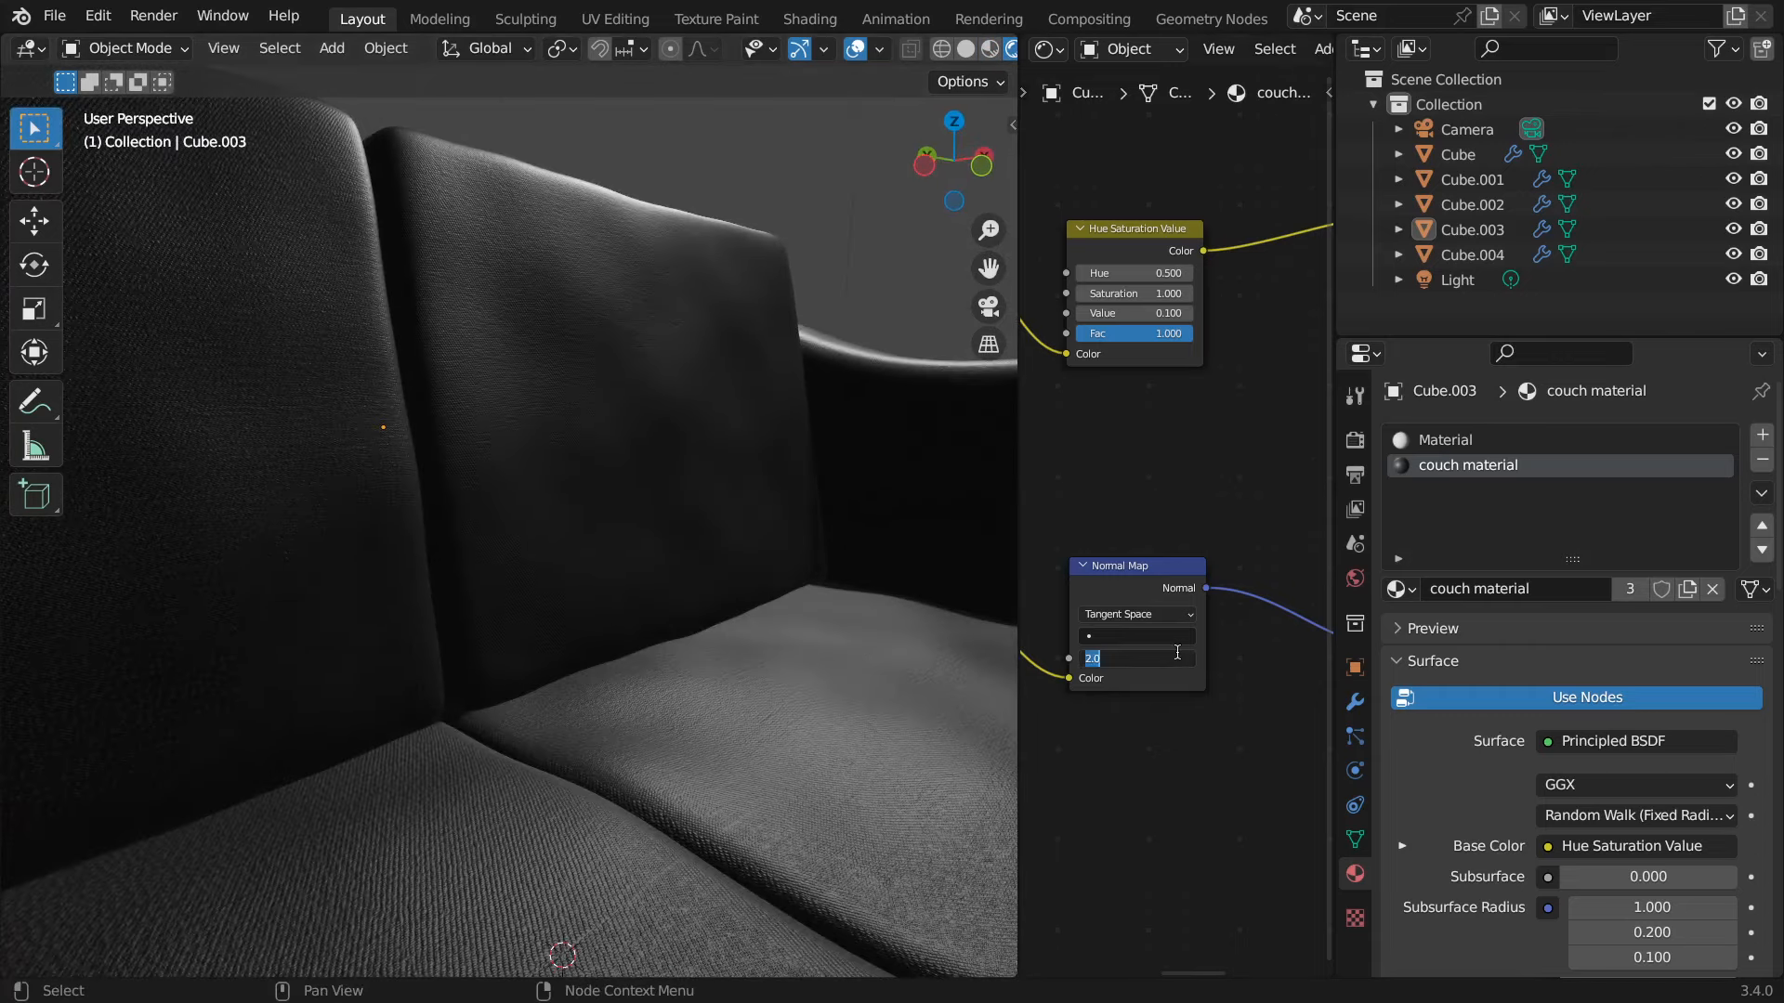
pyautogui.write('1.5')
pyautogui.press('Return')
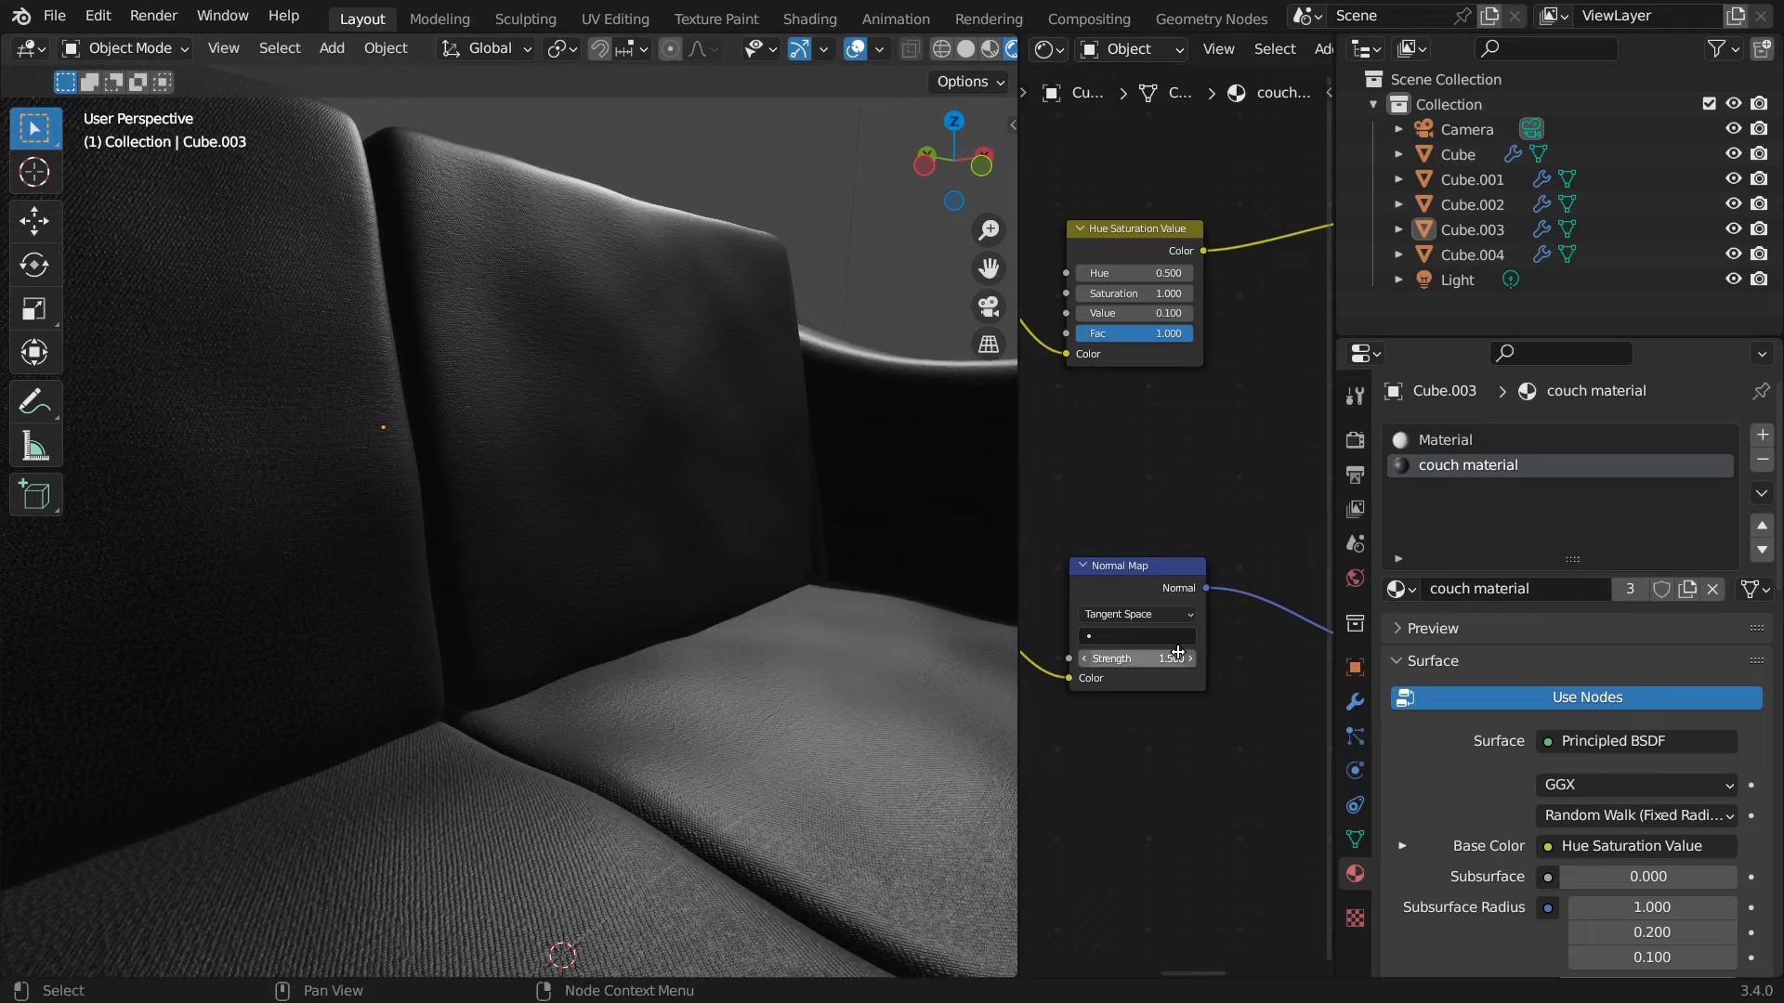
pyautogui.click(667, 795)
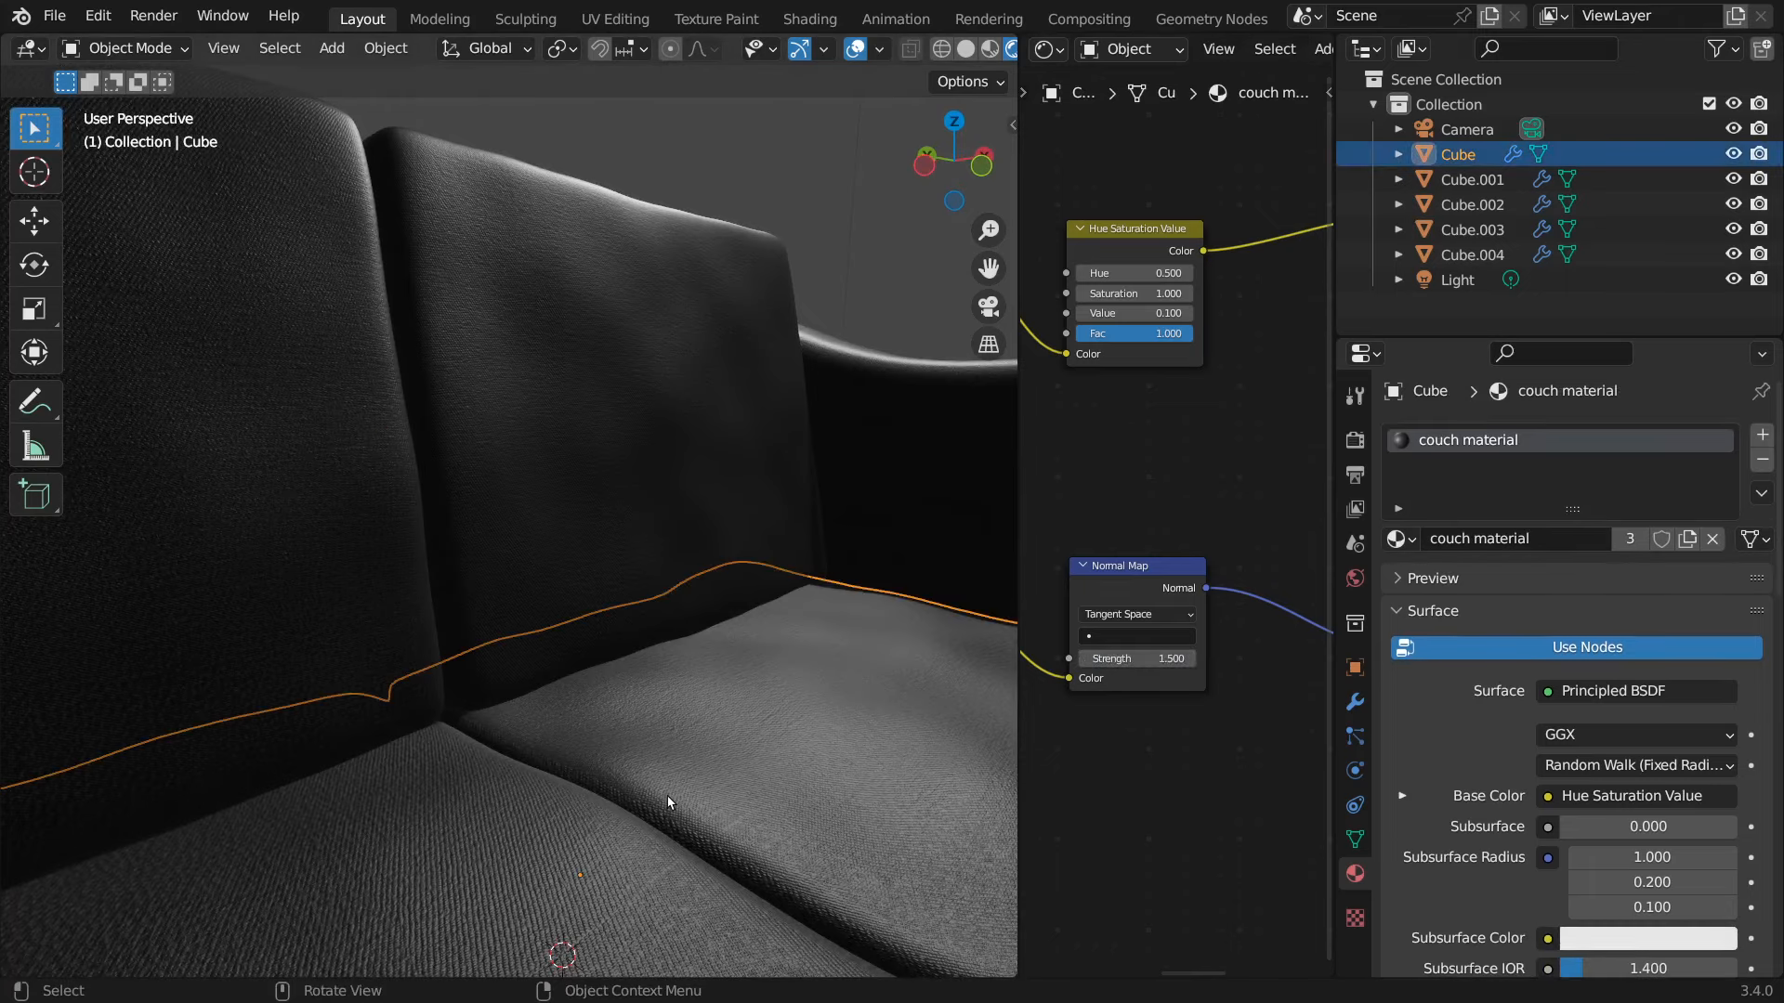
pyautogui.scroll(-4, 667, 795)
pyautogui.click(784, 797)
pyautogui.scroll(5, 782, 782)
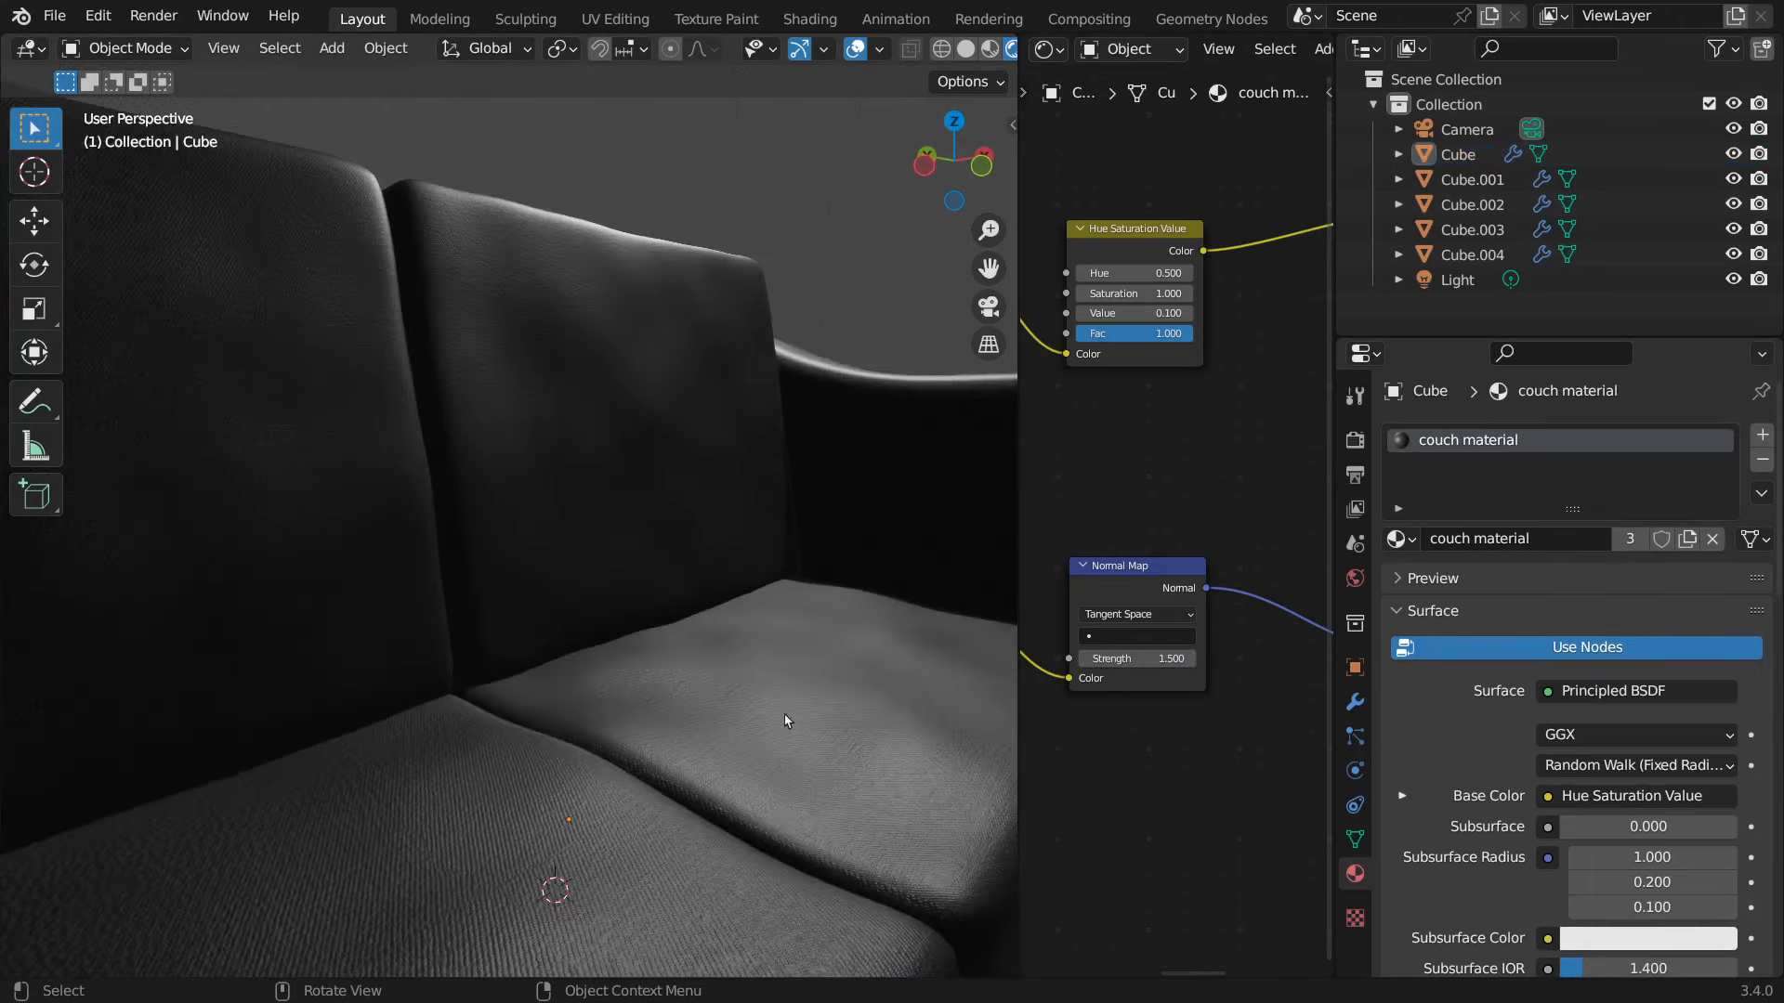
# - Try Normal Map strengths of 1.2 and 0.5 on the rendered cushions
pyautogui.click(1120, 661)
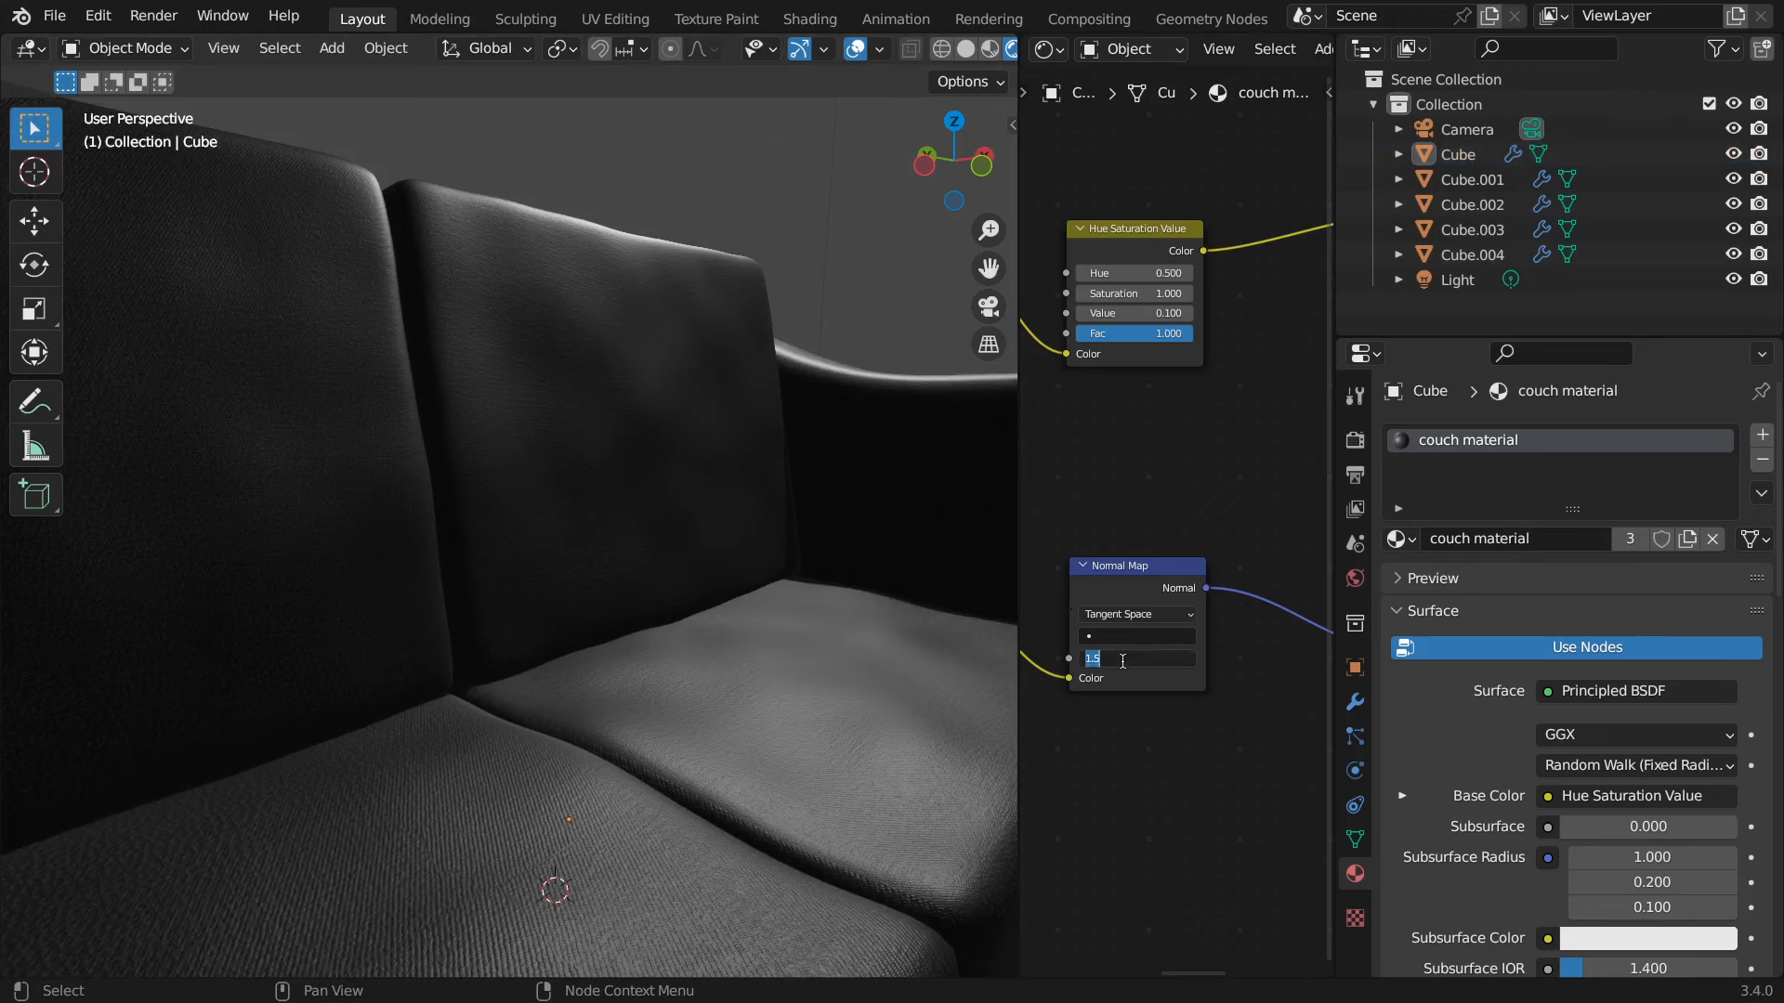
pyautogui.write('1.2')
pyautogui.press('Return')
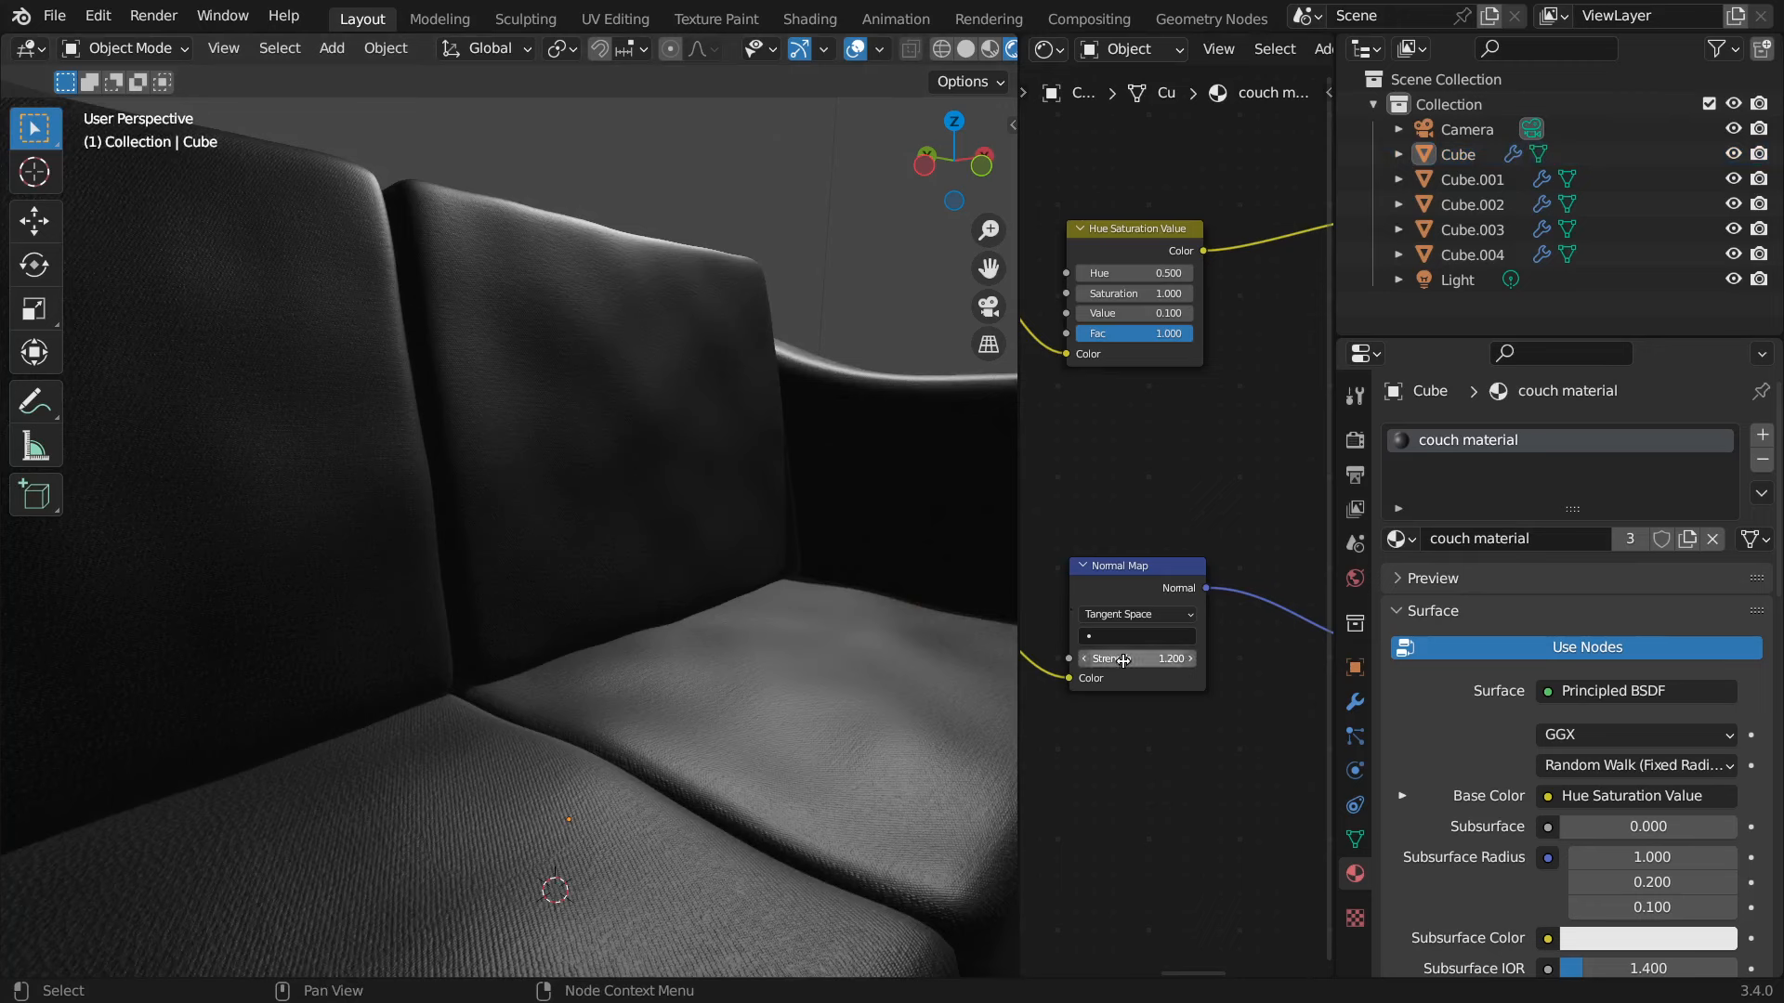
pyautogui.click(1123, 660)
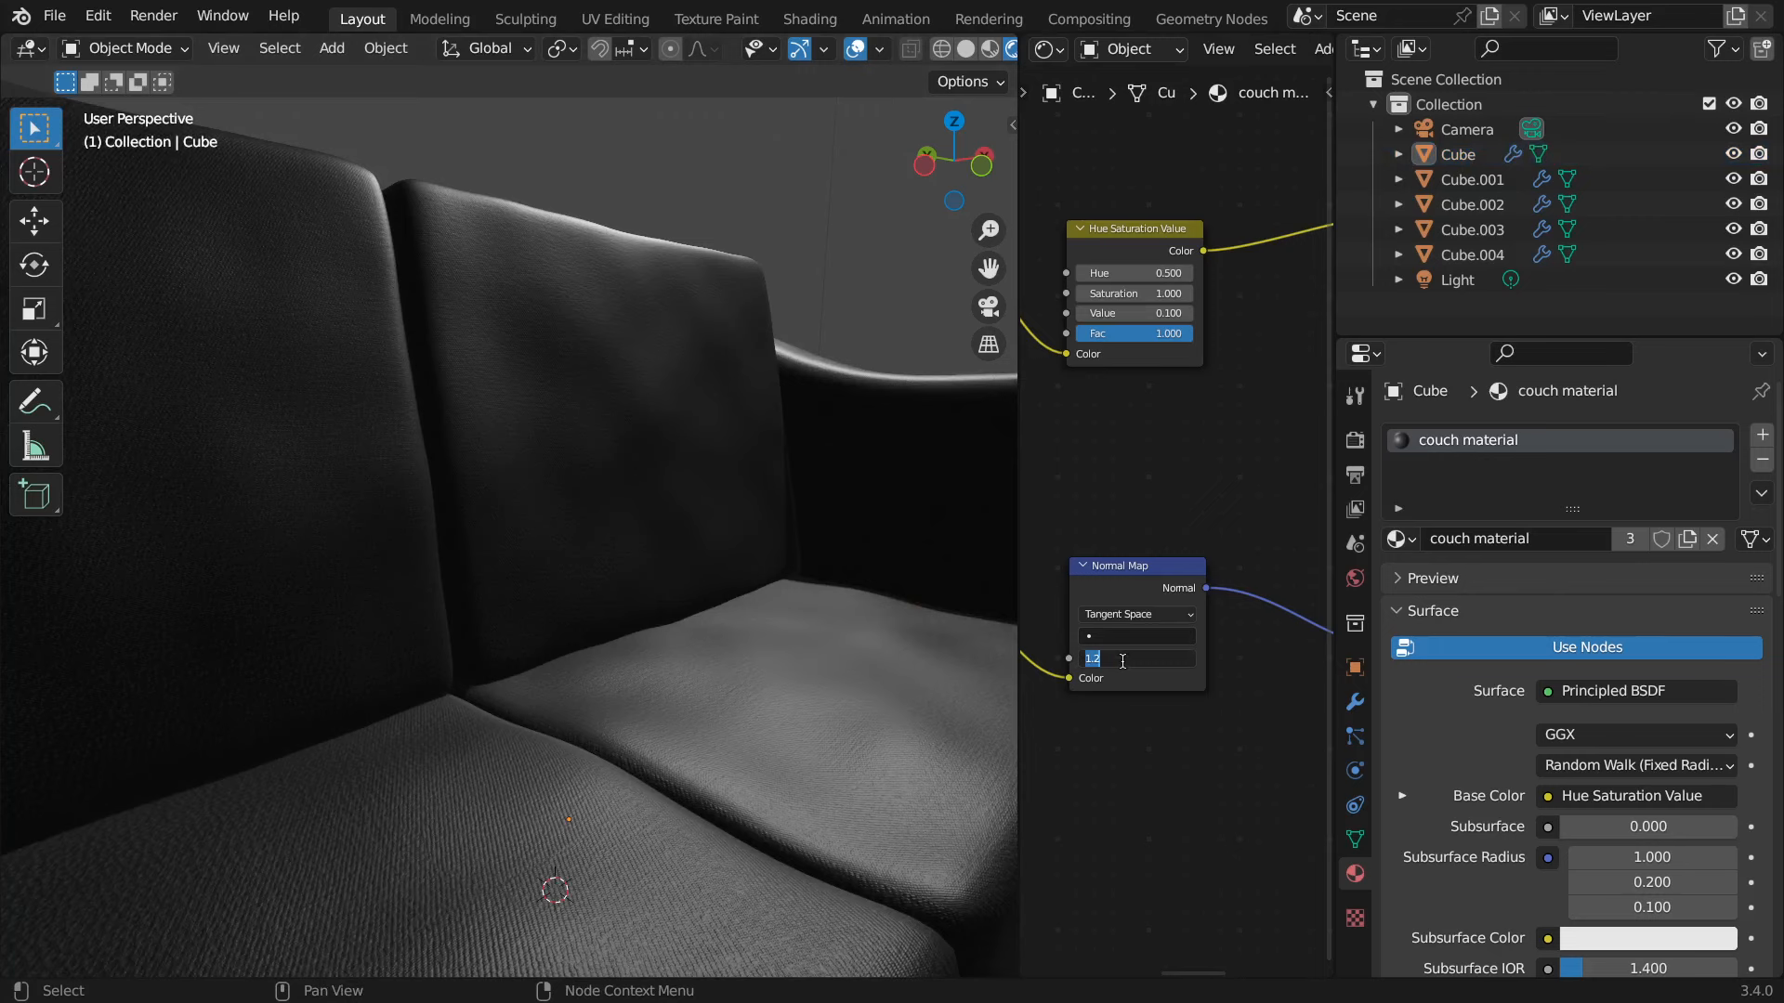
pyautogui.write('0.5')
pyautogui.press('Return')
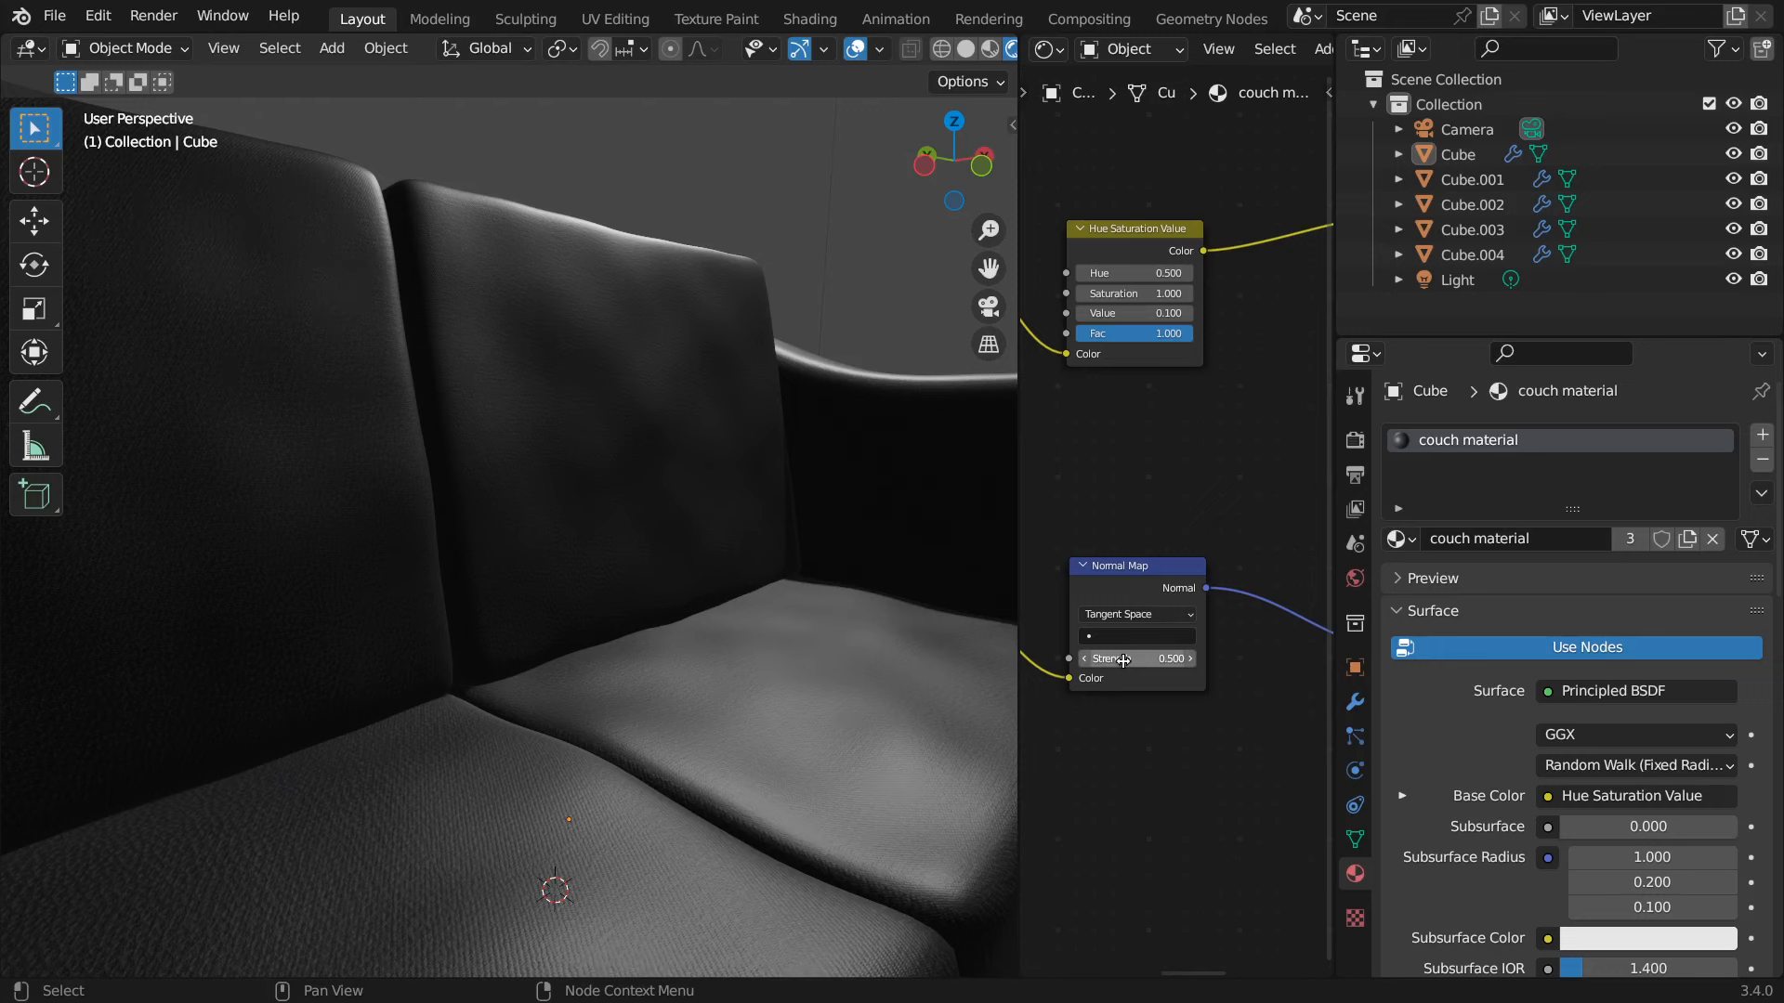
# - Set the Normal Map strength to 0.8
pyautogui.click(1122, 660)
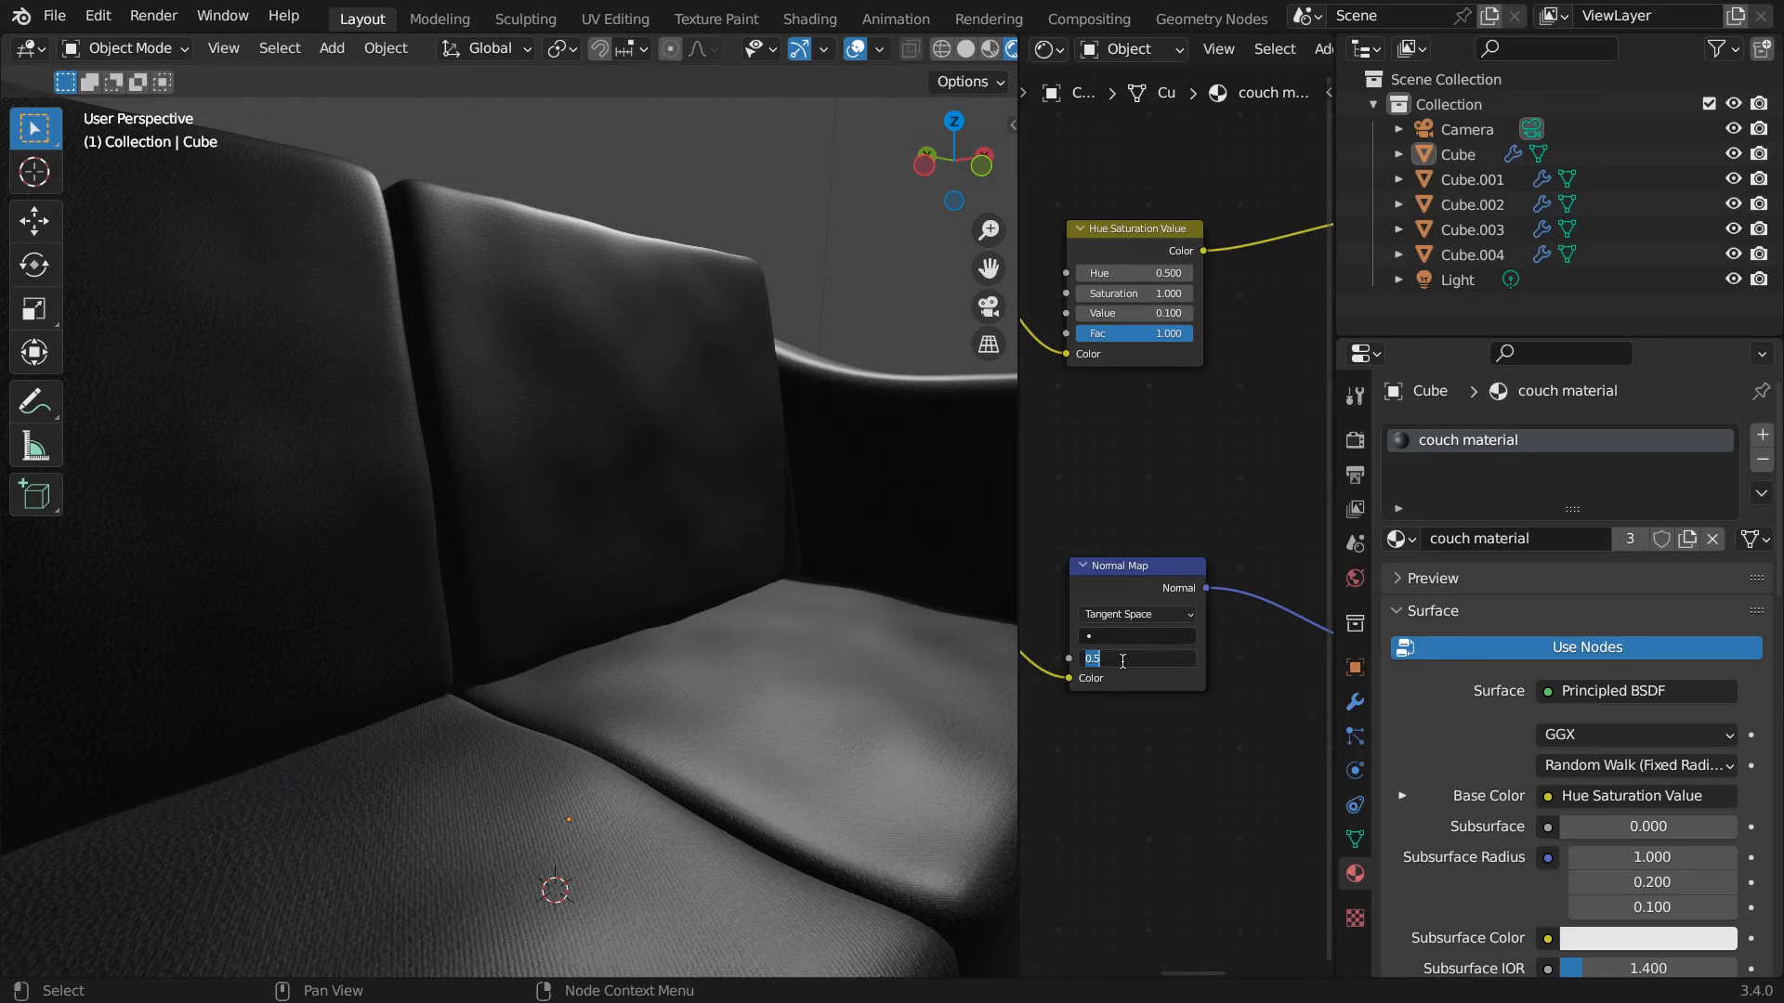
pyautogui.write('0.8')
pyautogui.press('Return')
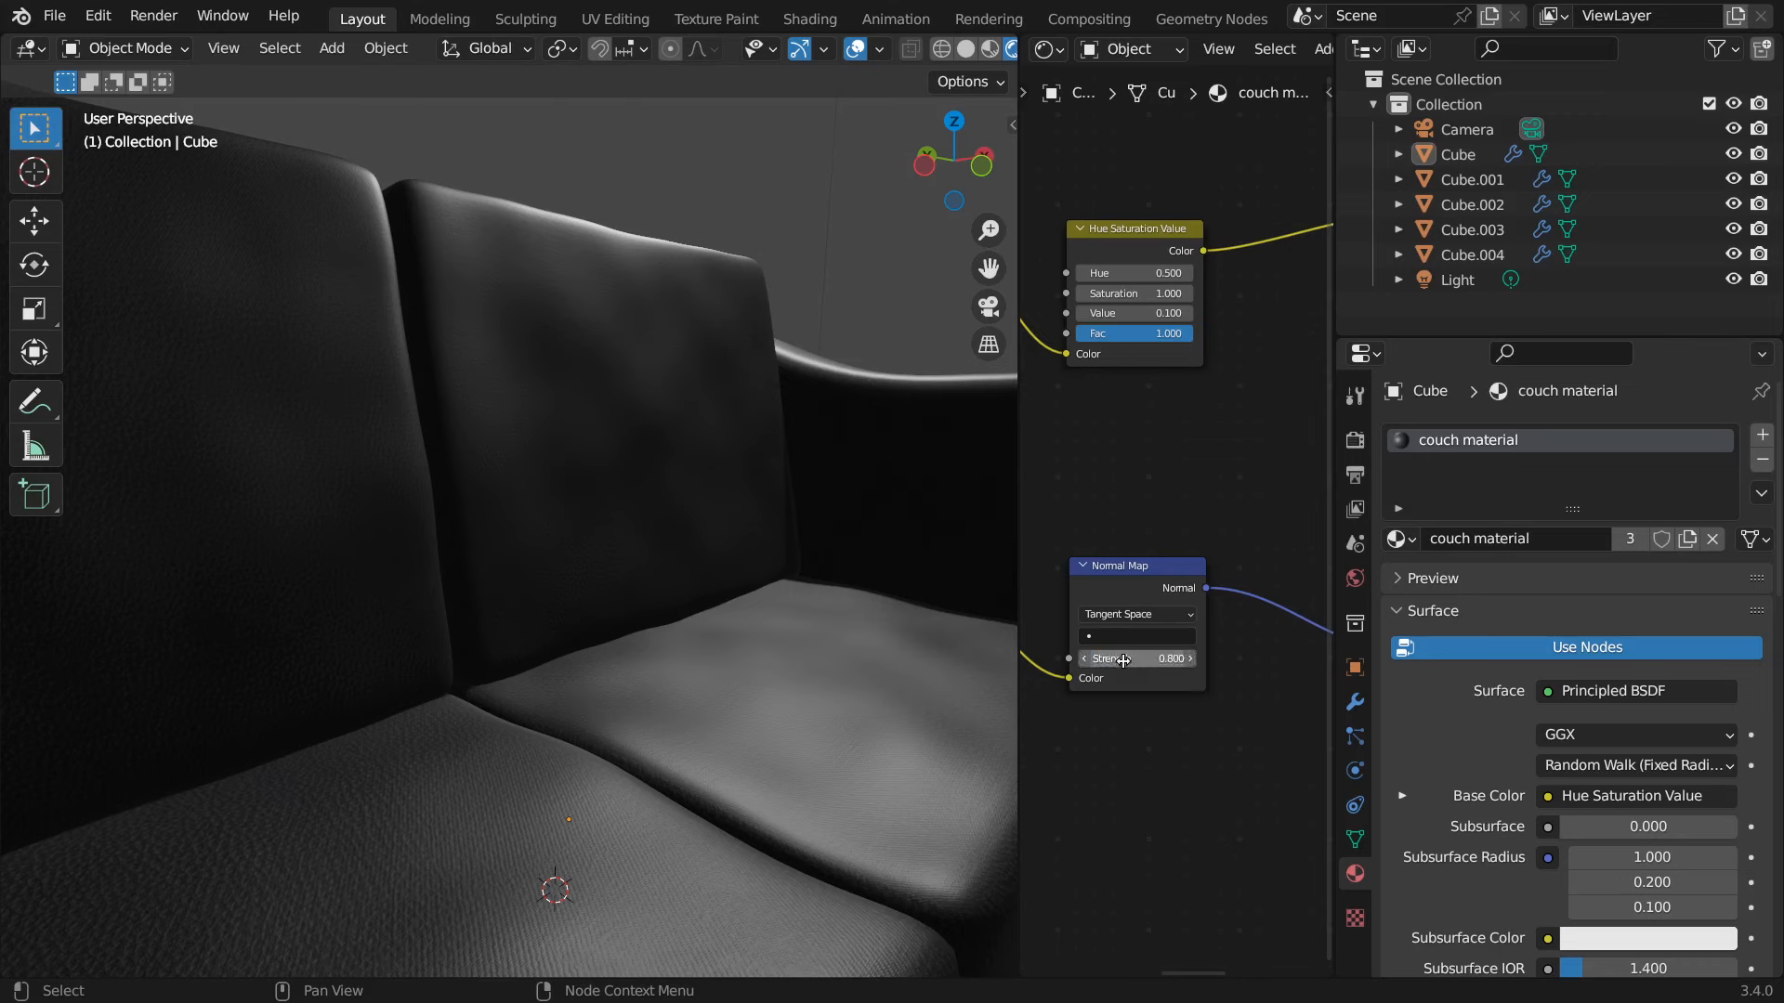
# - Examine the rendered leather relief and highlights on the cushions, seat, arms and whole sofa from several angles and distances
pyautogui.click(875, 593)
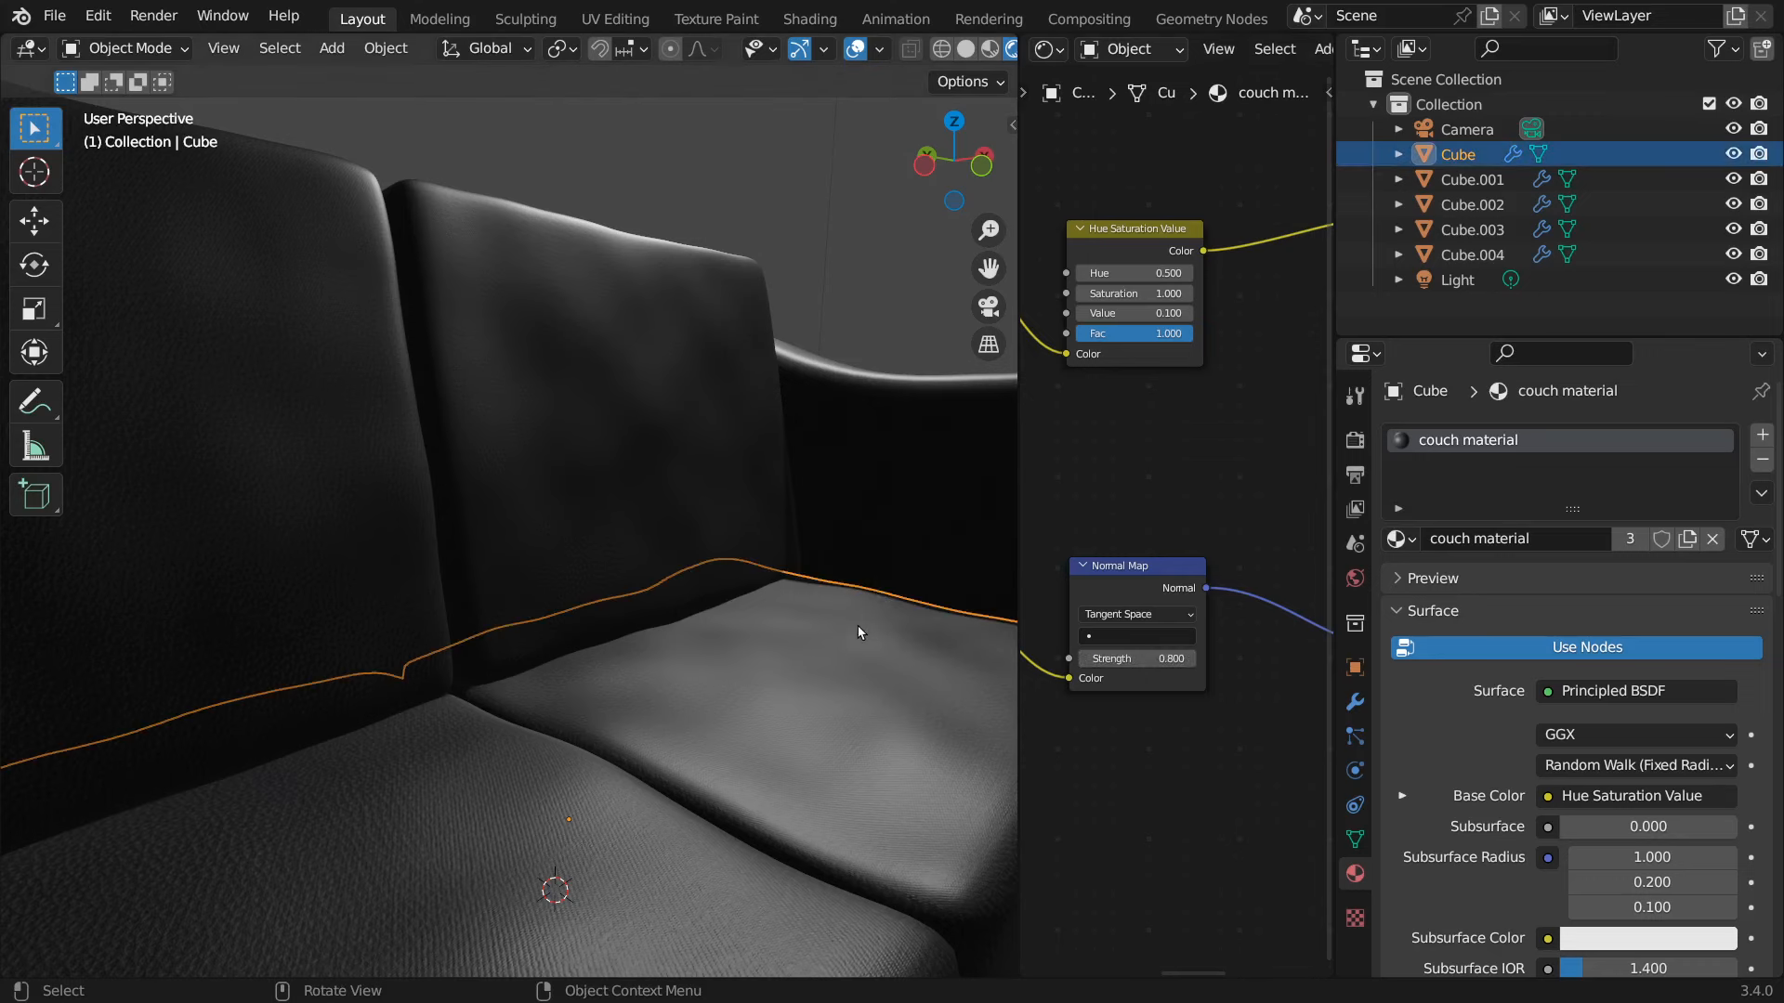
pyautogui.moveTo(783, 600); pyautogui.dragTo(256, 742, button='middle')
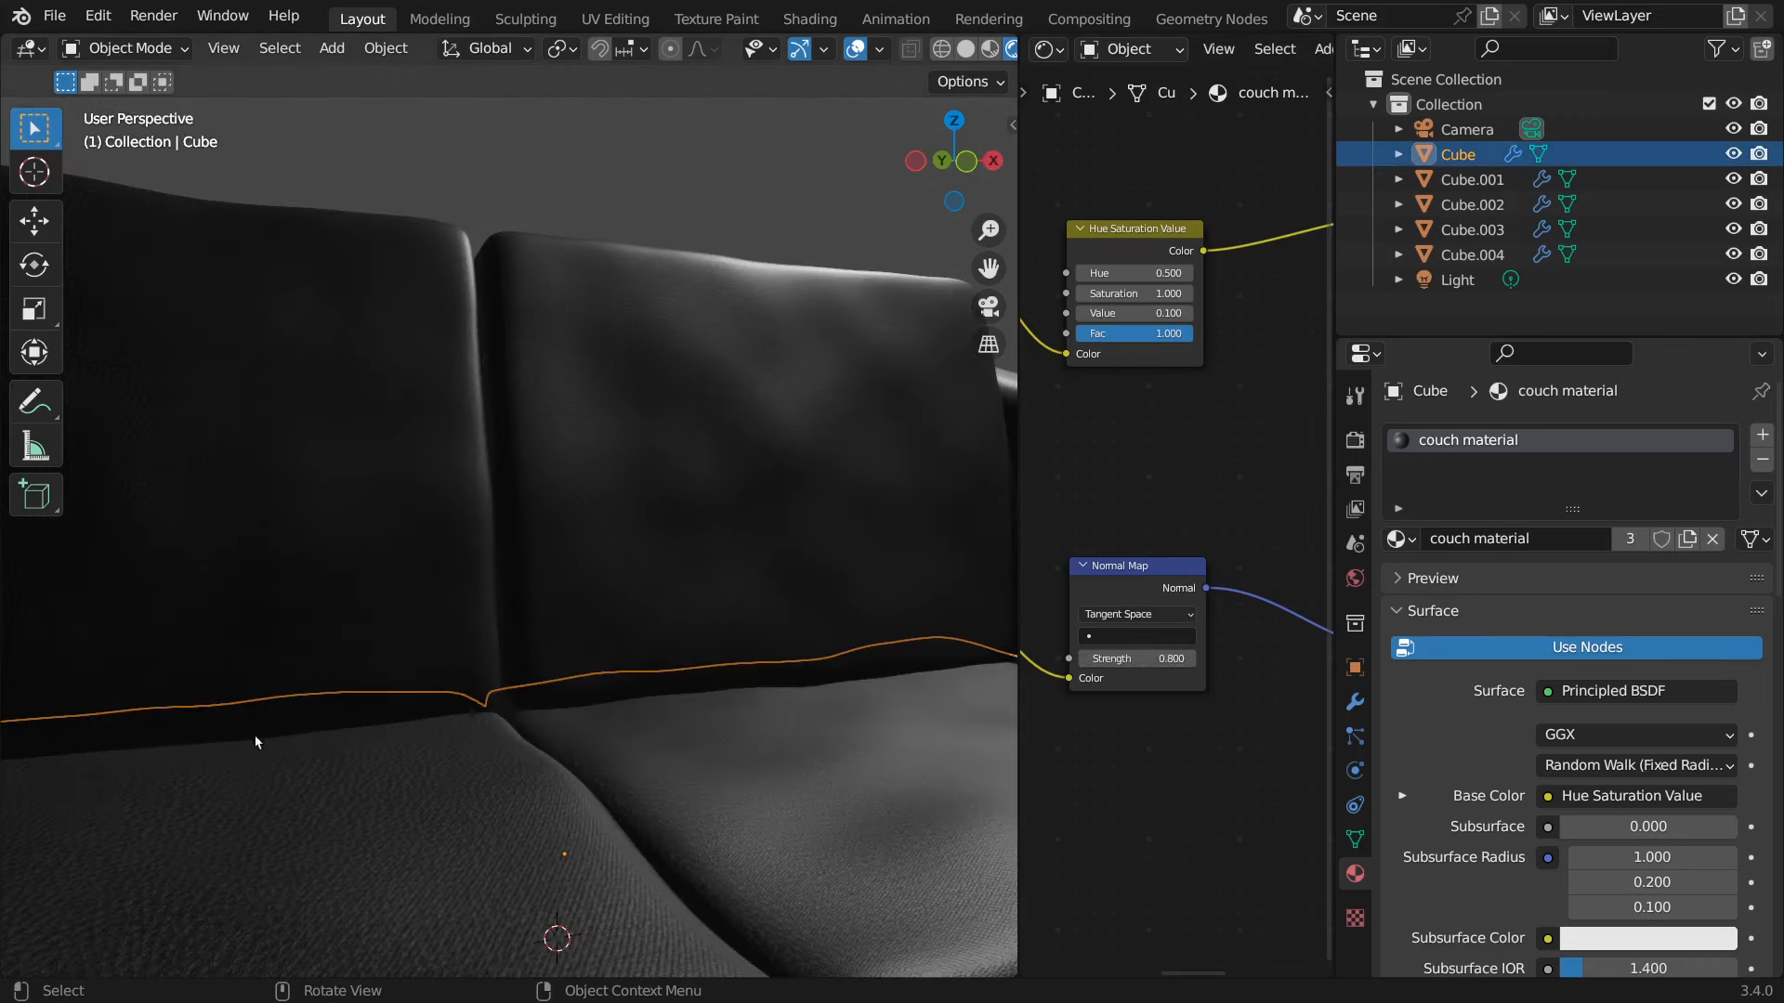
pyautogui.click(769, 220)
pyautogui.scroll(-5, 770, 221)
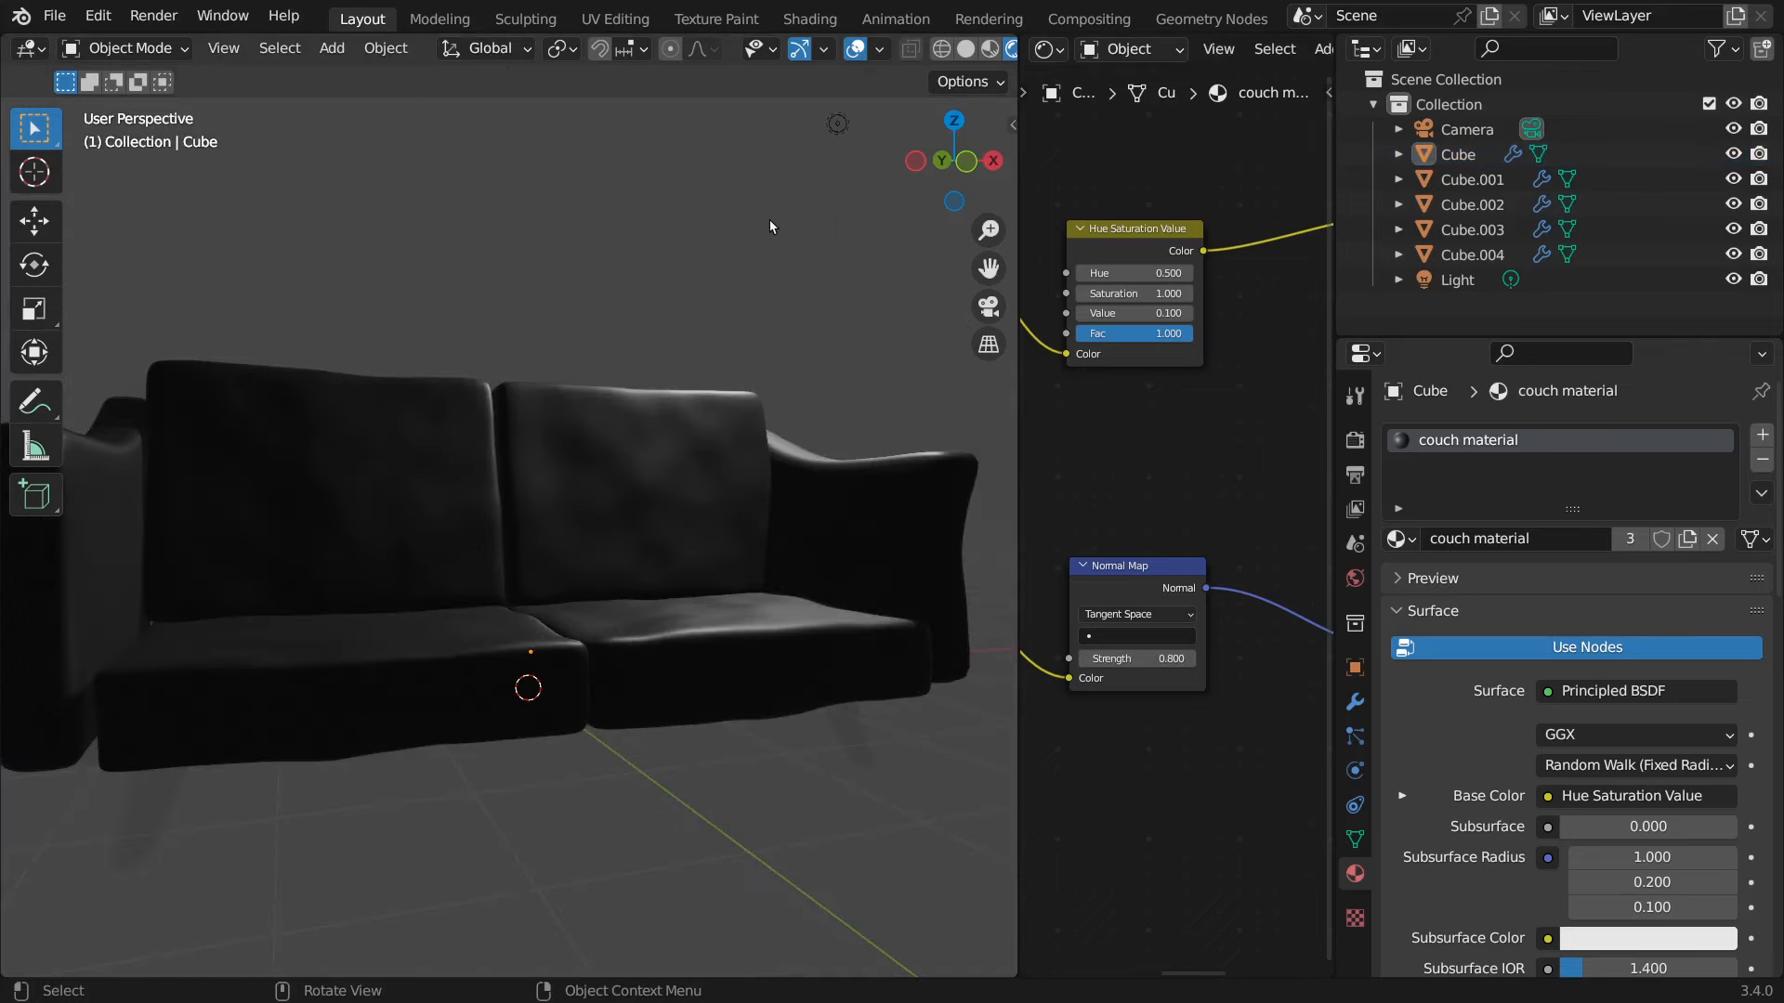
pyautogui.scroll(2, 687, 281)
pyautogui.moveTo(630, 287); pyautogui.dragTo(738, 308, button='middle')
pyautogui.scroll(-1, 1185, 507)
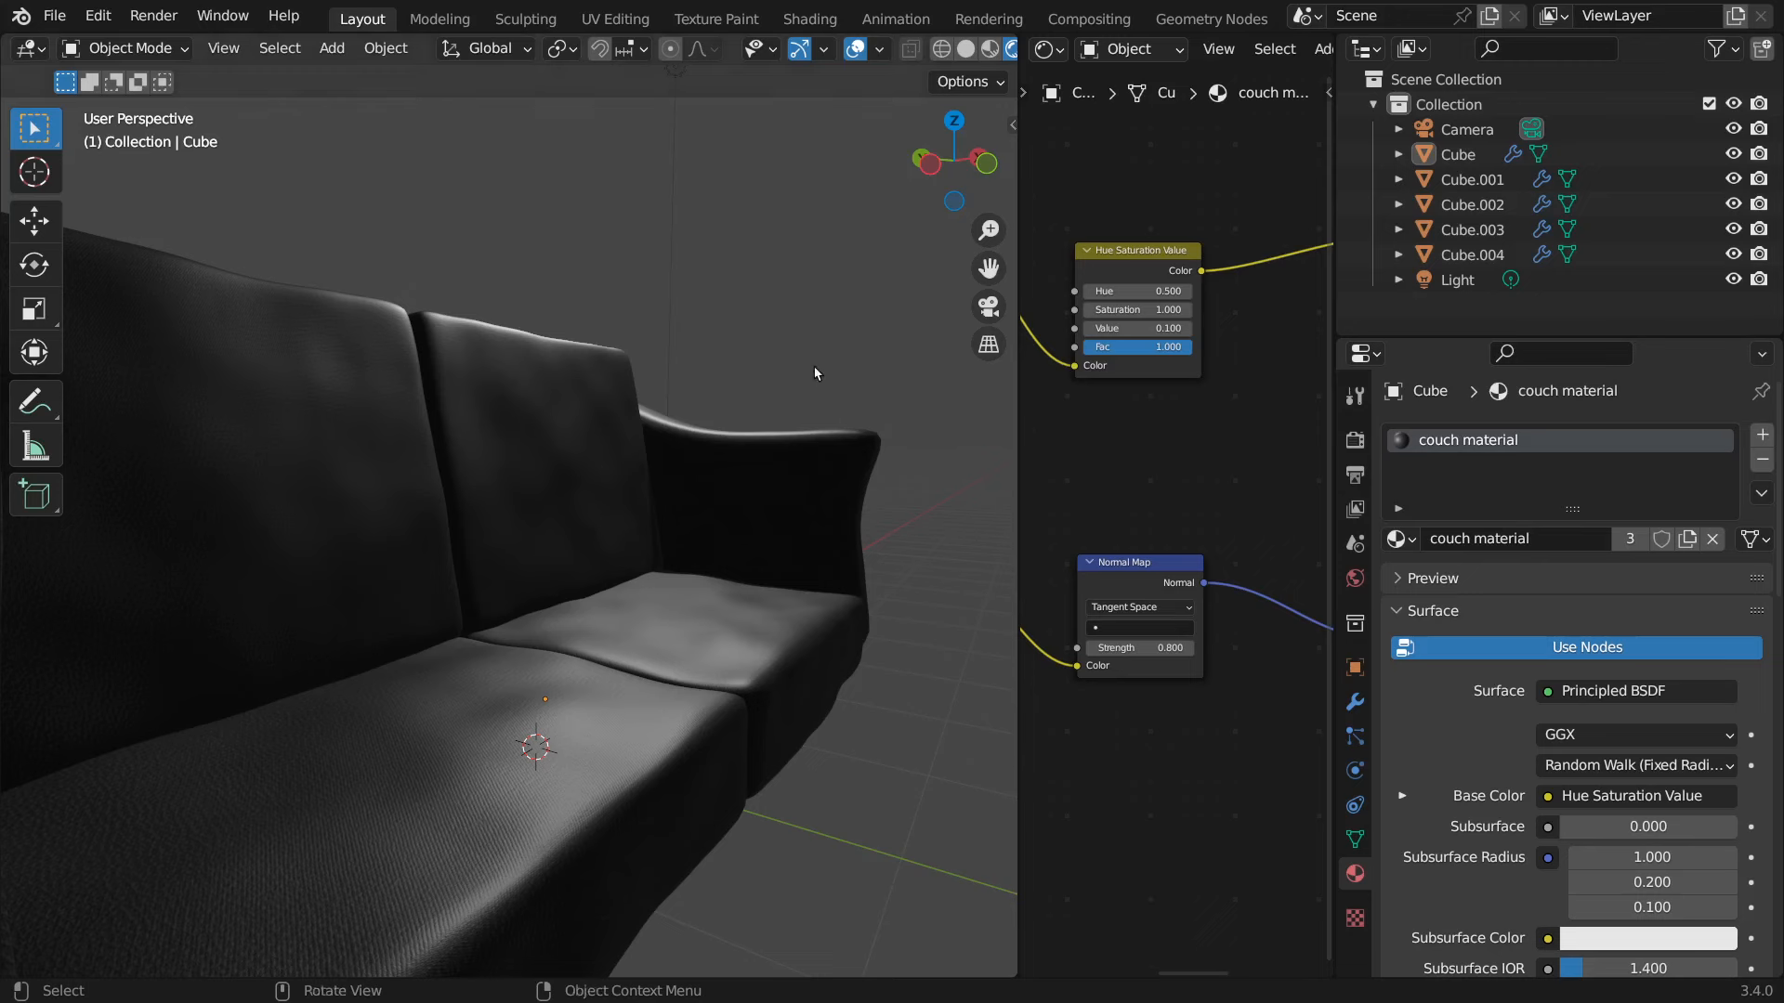
pyautogui.moveTo(814, 366); pyautogui.dragTo(716, 431, button='middle')
pyautogui.scroll(-3, 716, 430)
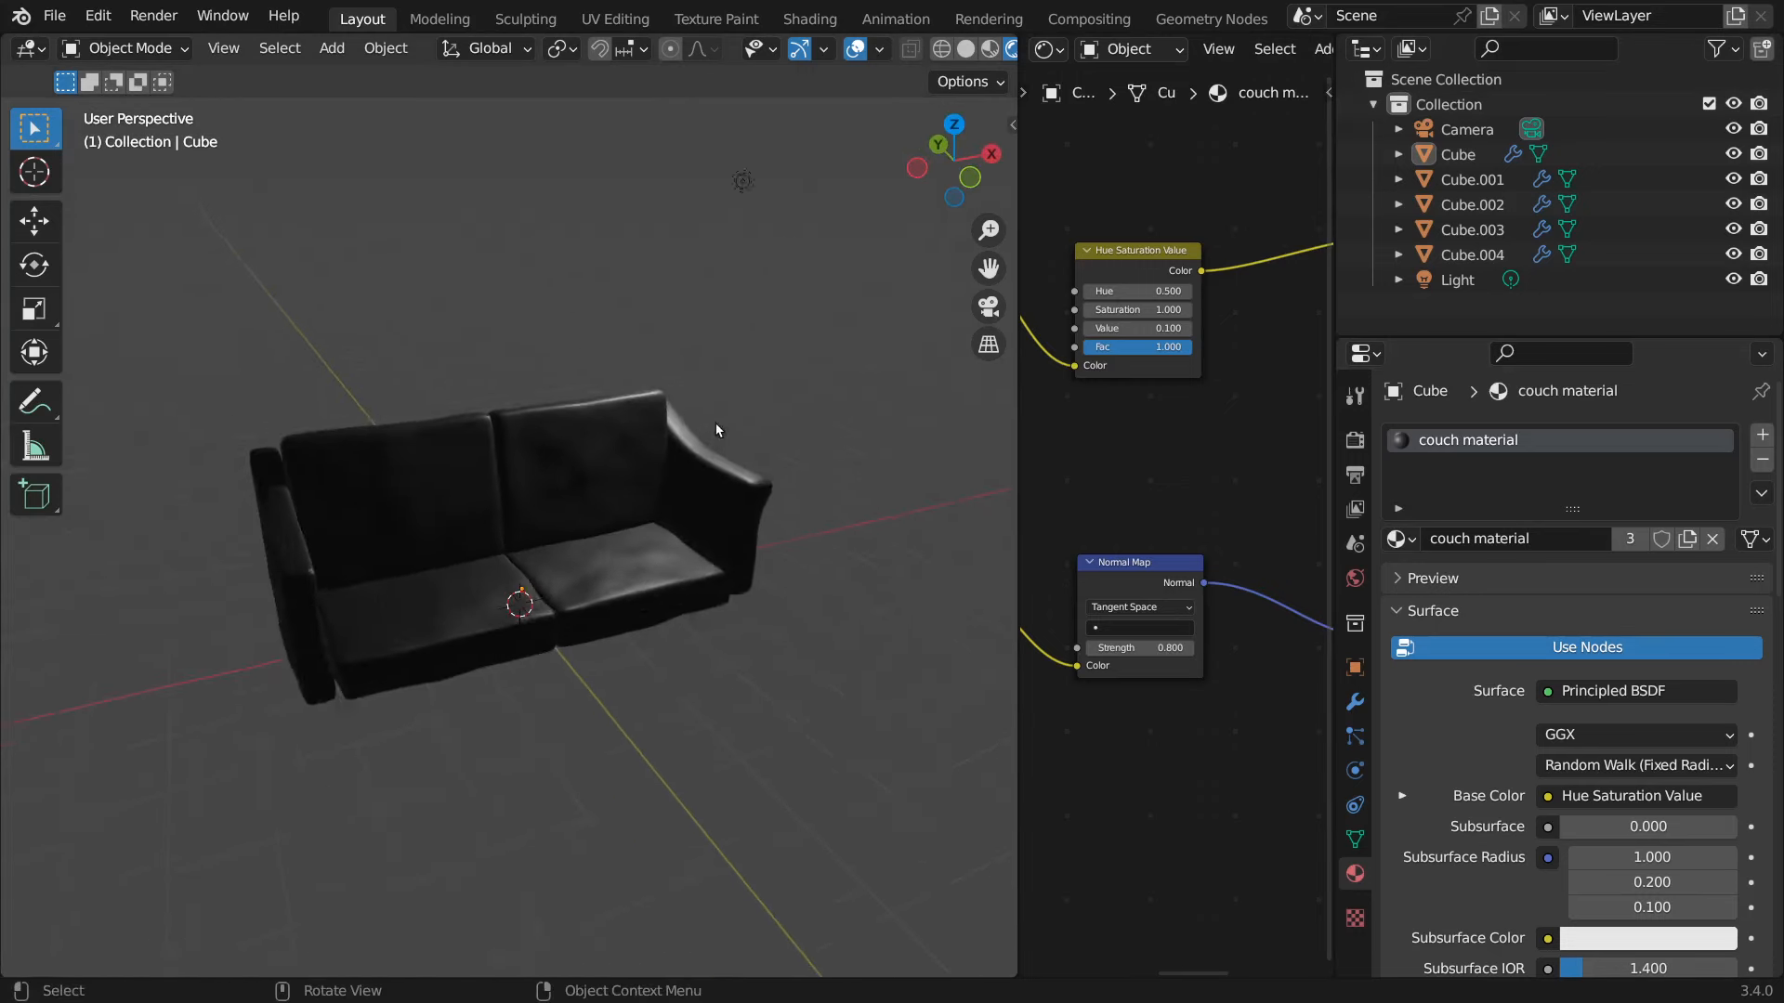
pyautogui.scroll(3, 716, 429)
pyautogui.moveTo(730, 321); pyautogui.dragTo(736, 409, button='middle')
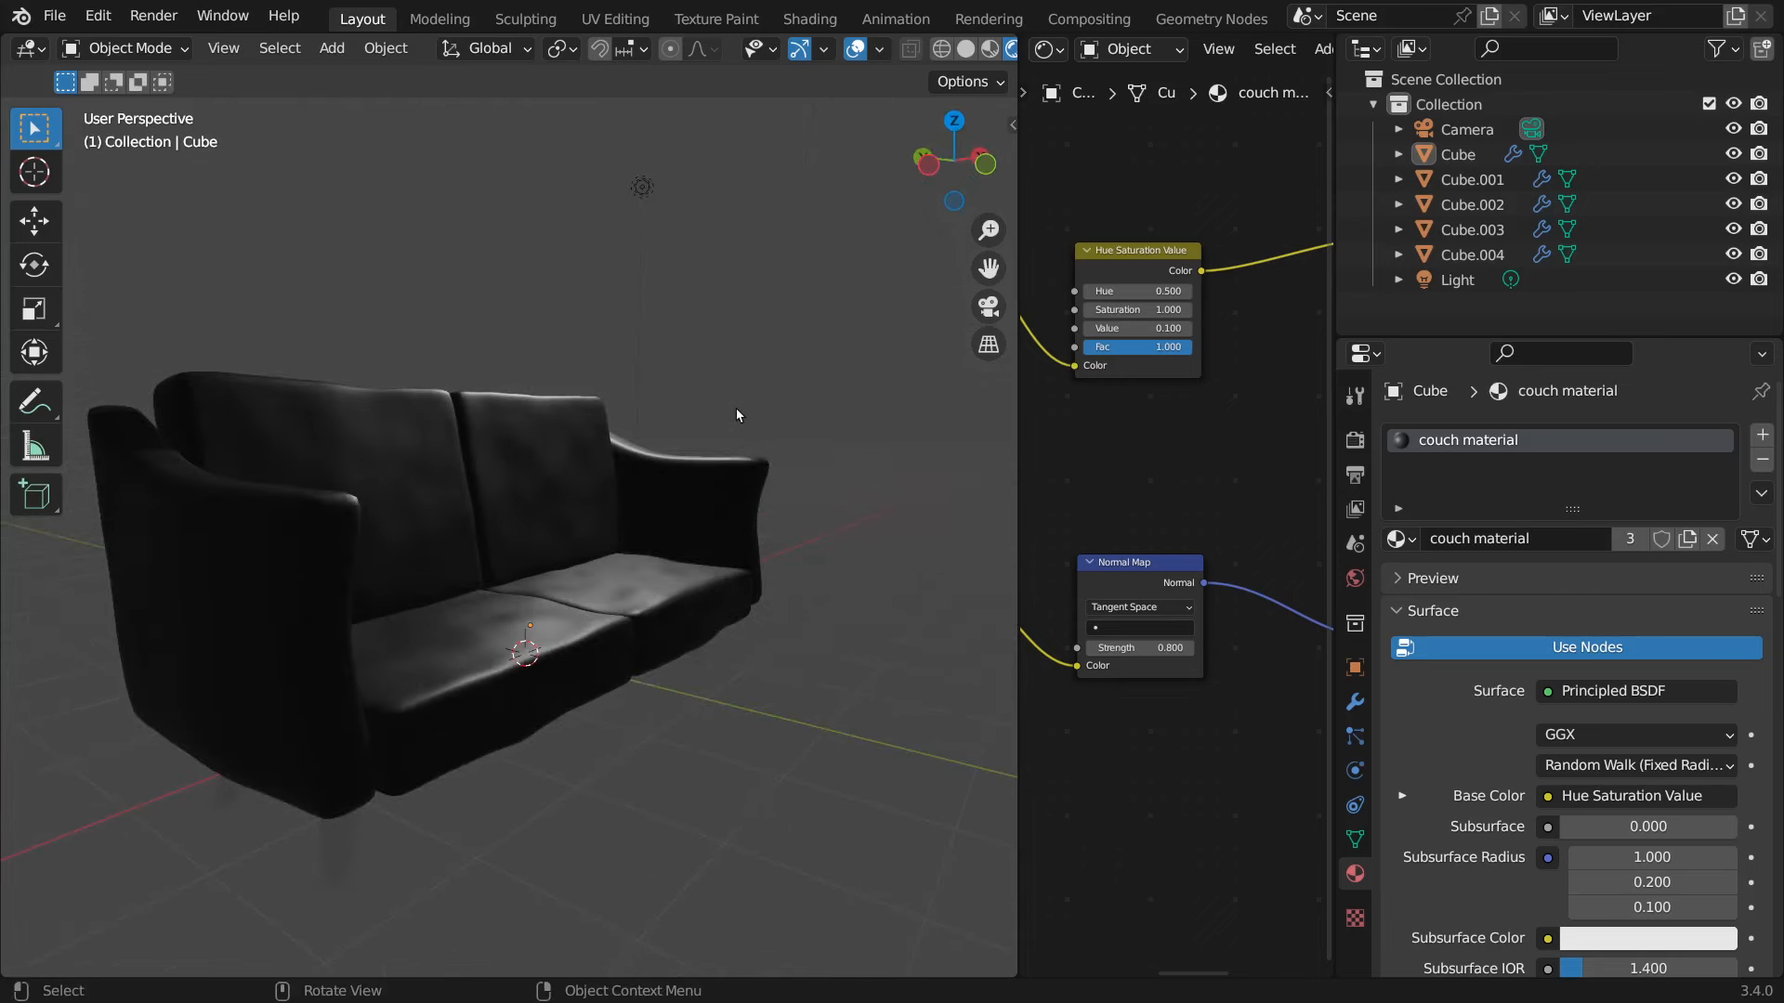
pyautogui.scroll(2, 746, 396)
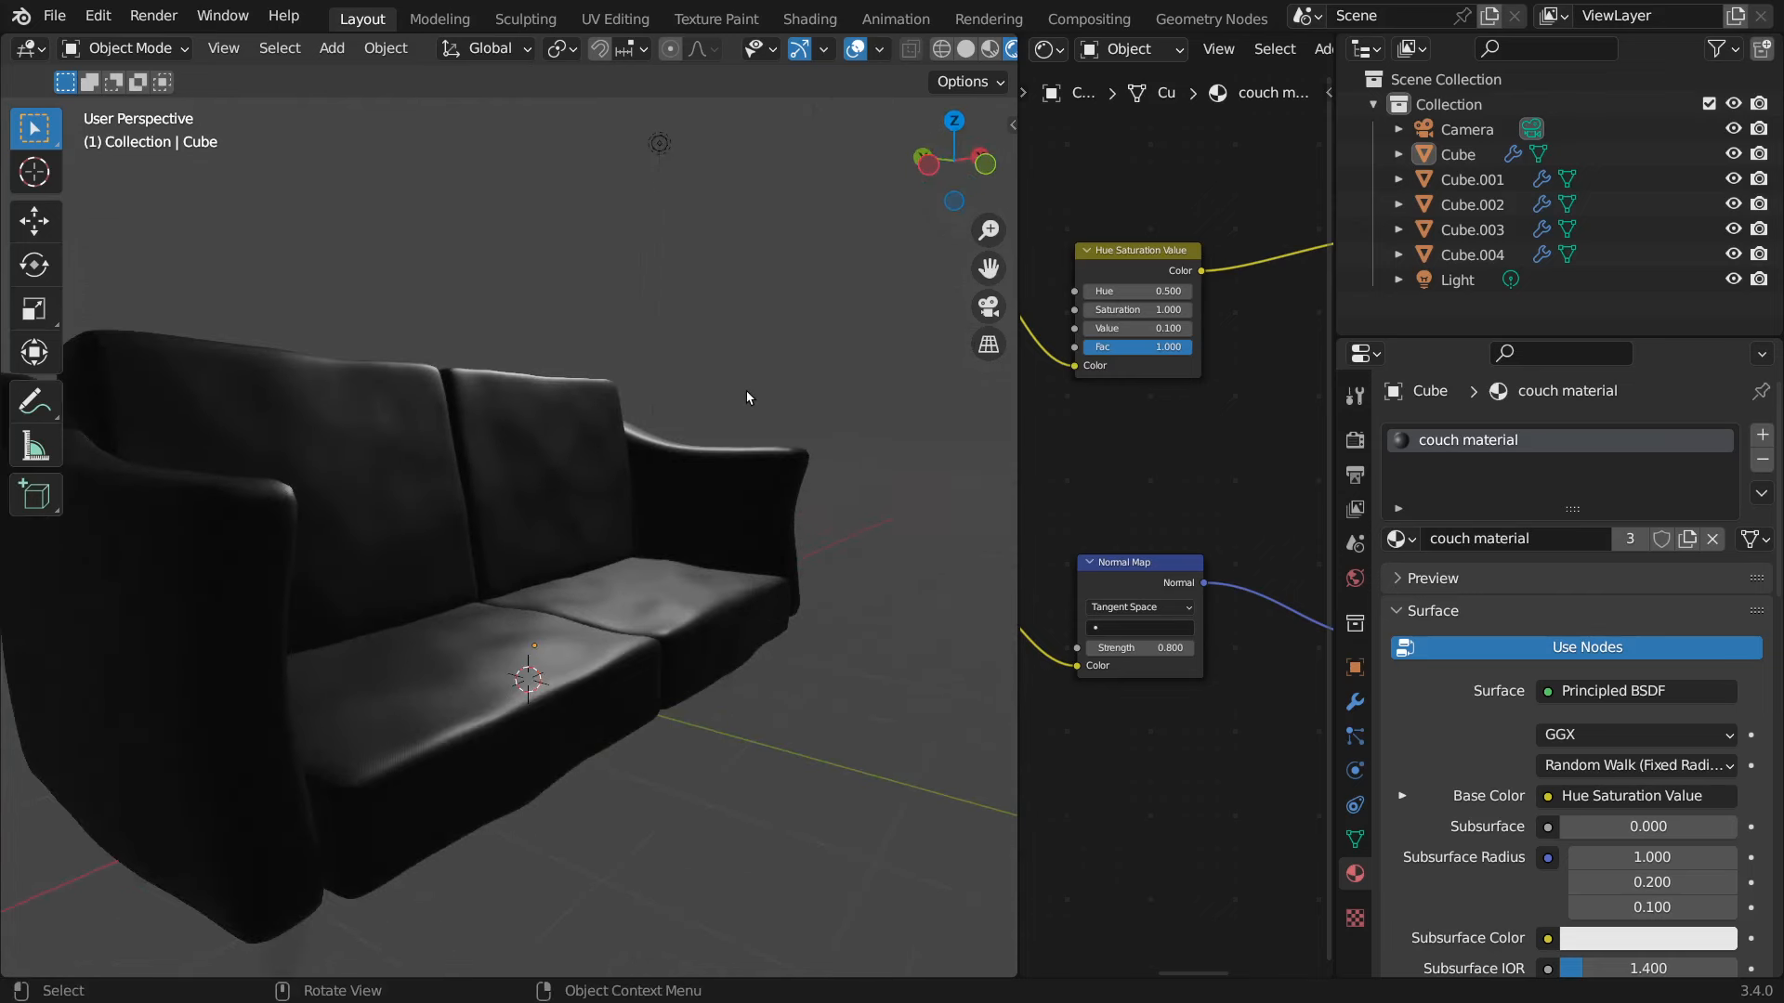
pyautogui.moveTo(747, 397); pyautogui.dragTo(671, 405, button='middle')
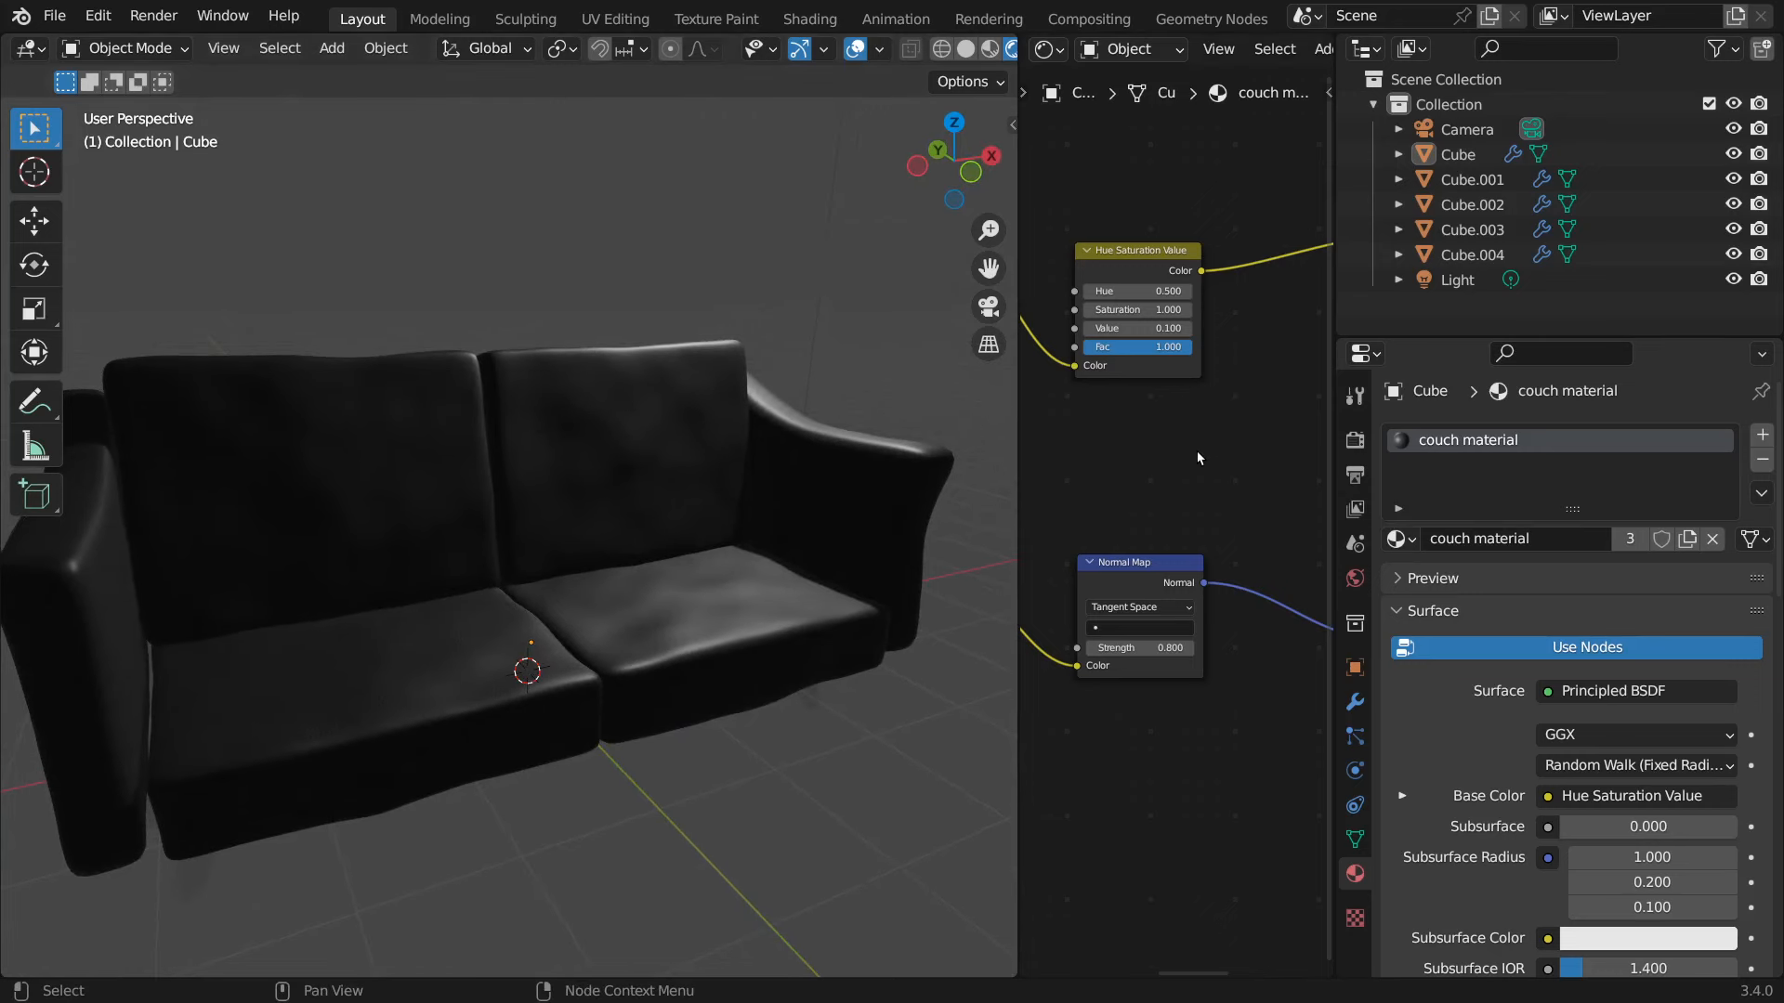
# - Widen the node editor against the 3D viewport so the whole Principled BSDF node fits
pyautogui.moveTo(1196, 449); pyautogui.dragTo(1290, 444, button='middle')
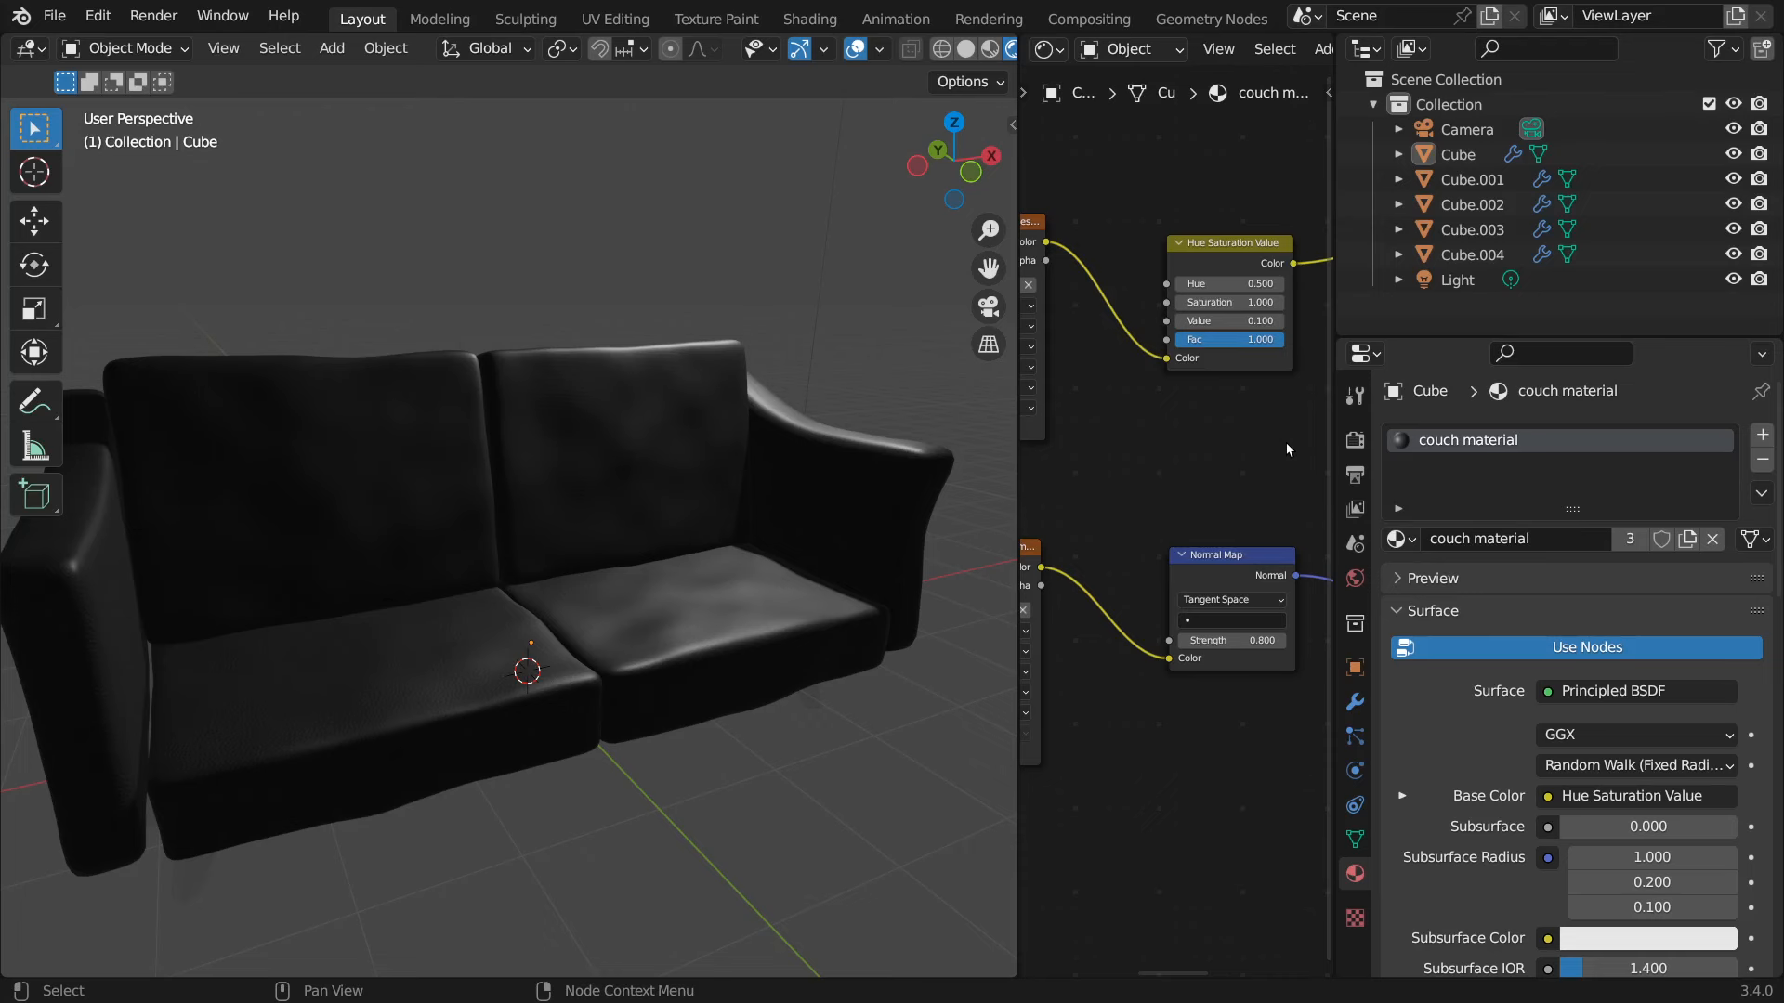
pyautogui.scroll(3, 796, 469)
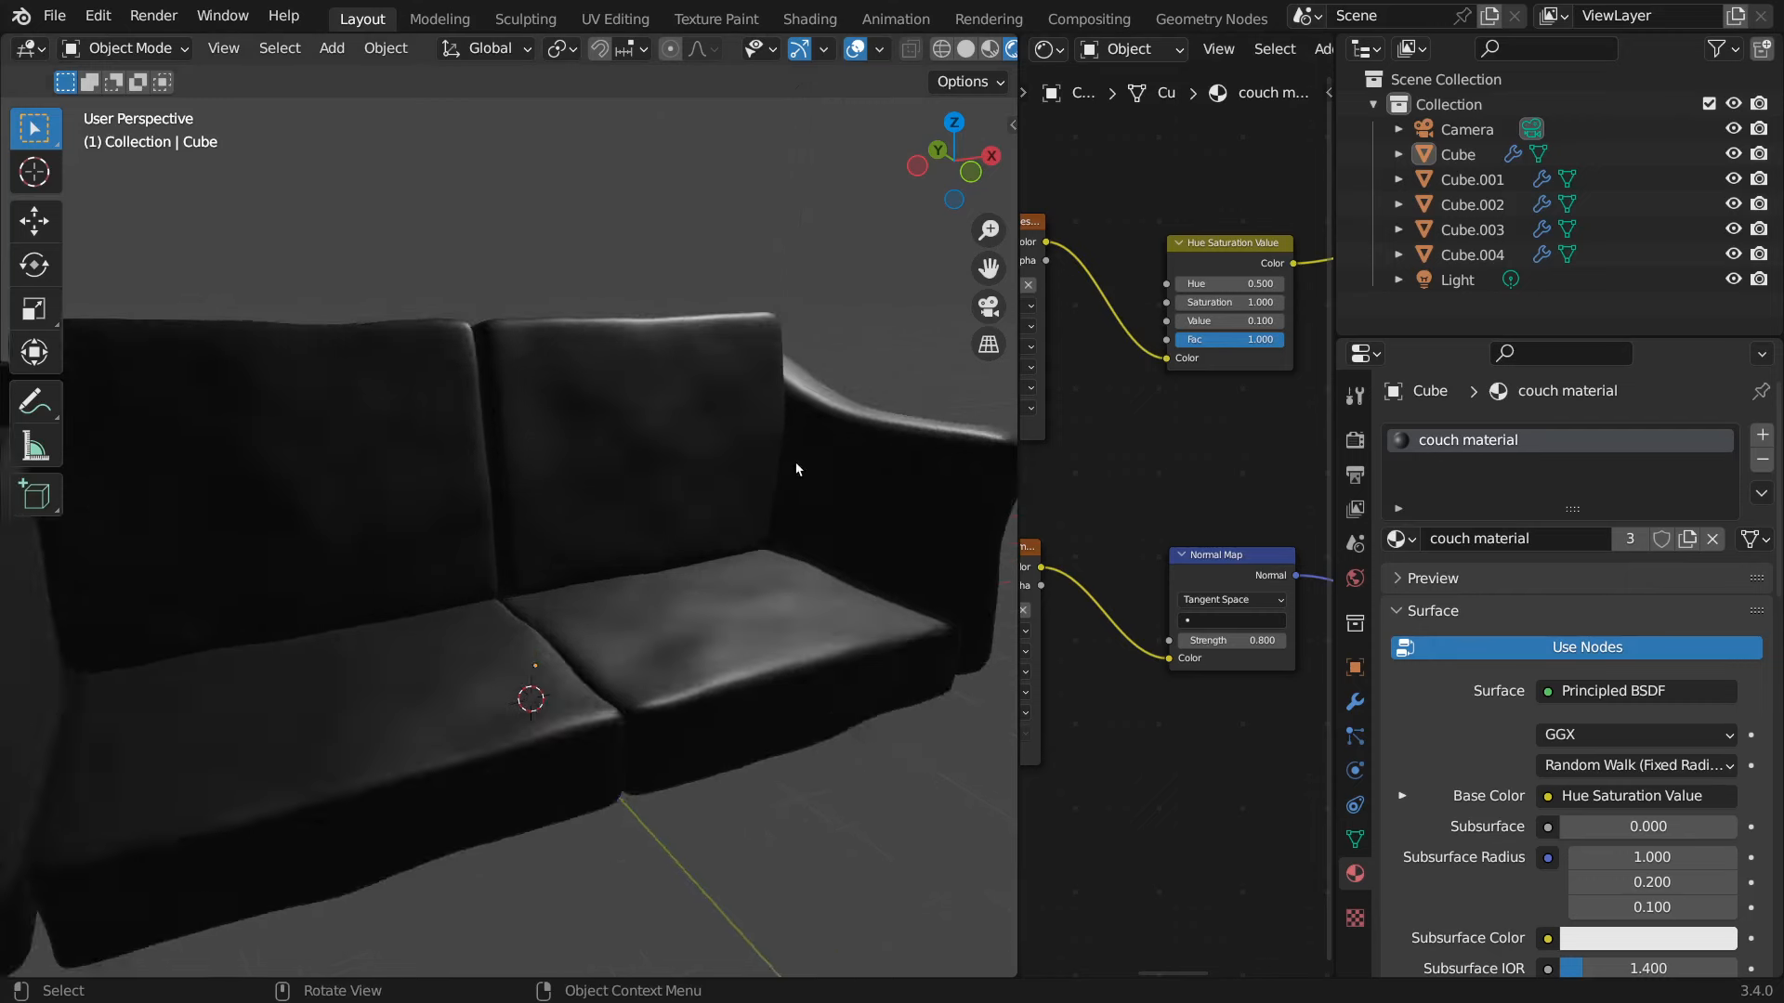
pyautogui.scroll(1, 796, 469)
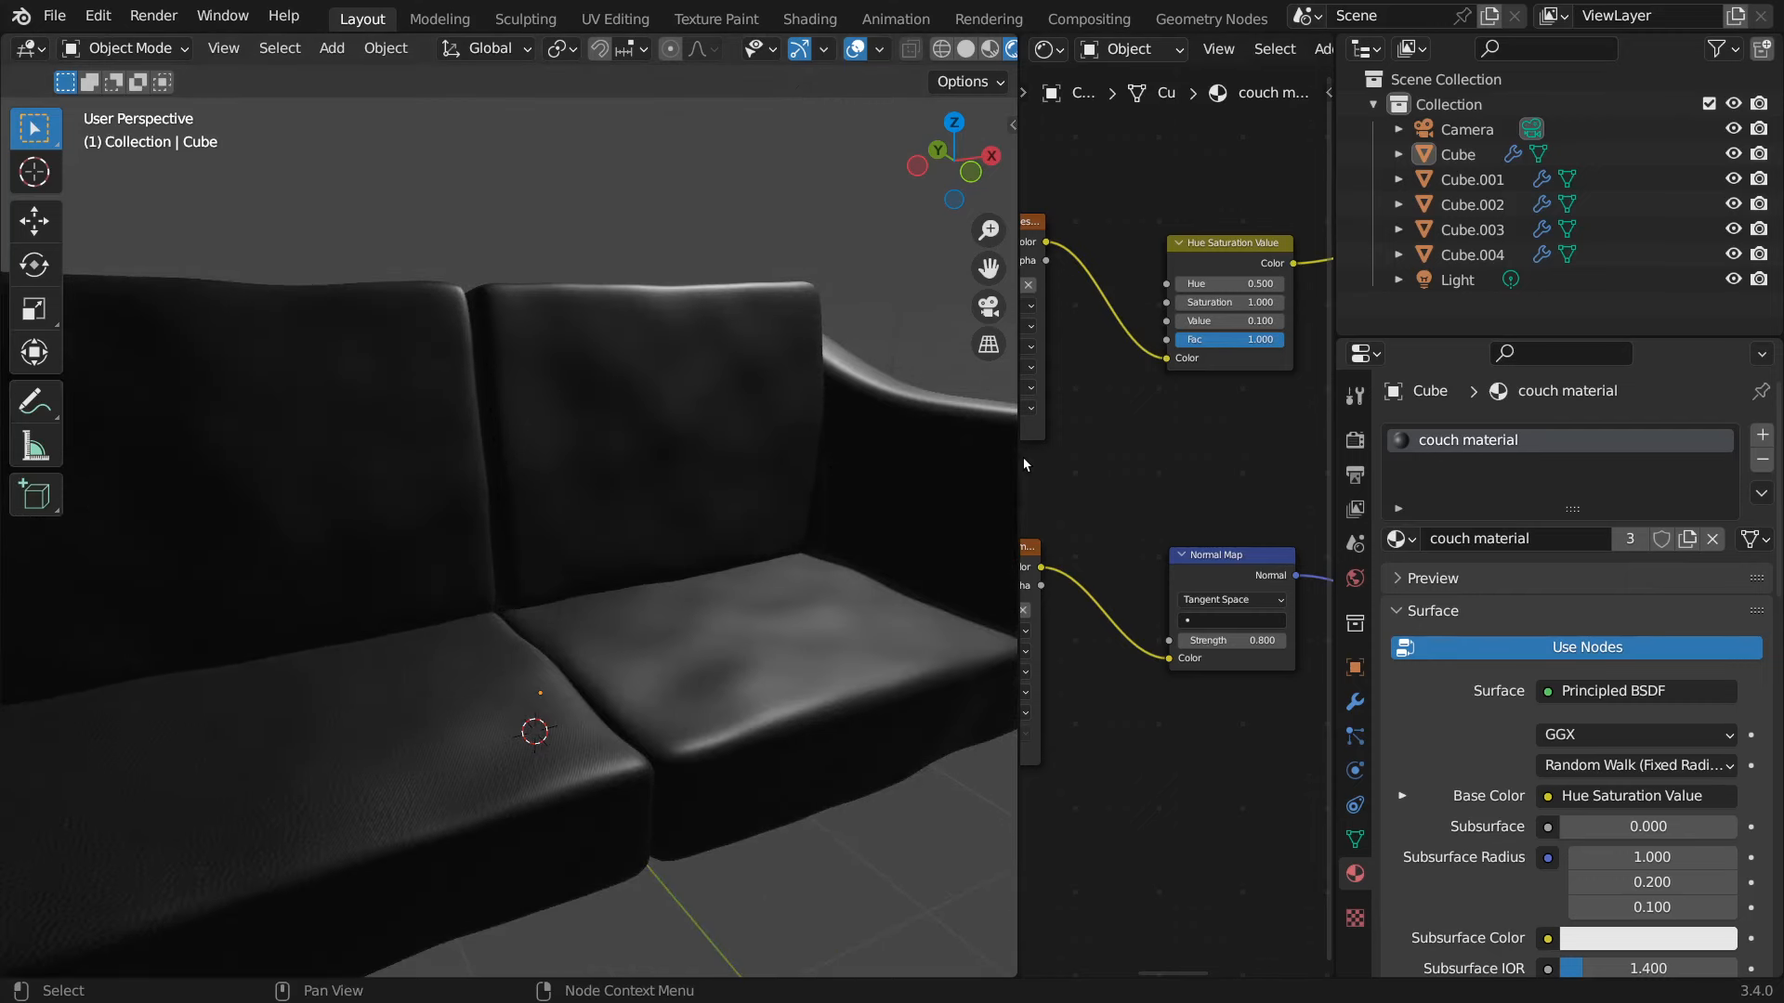
pyautogui.moveTo(1023, 457); pyautogui.dragTo(785, 457)
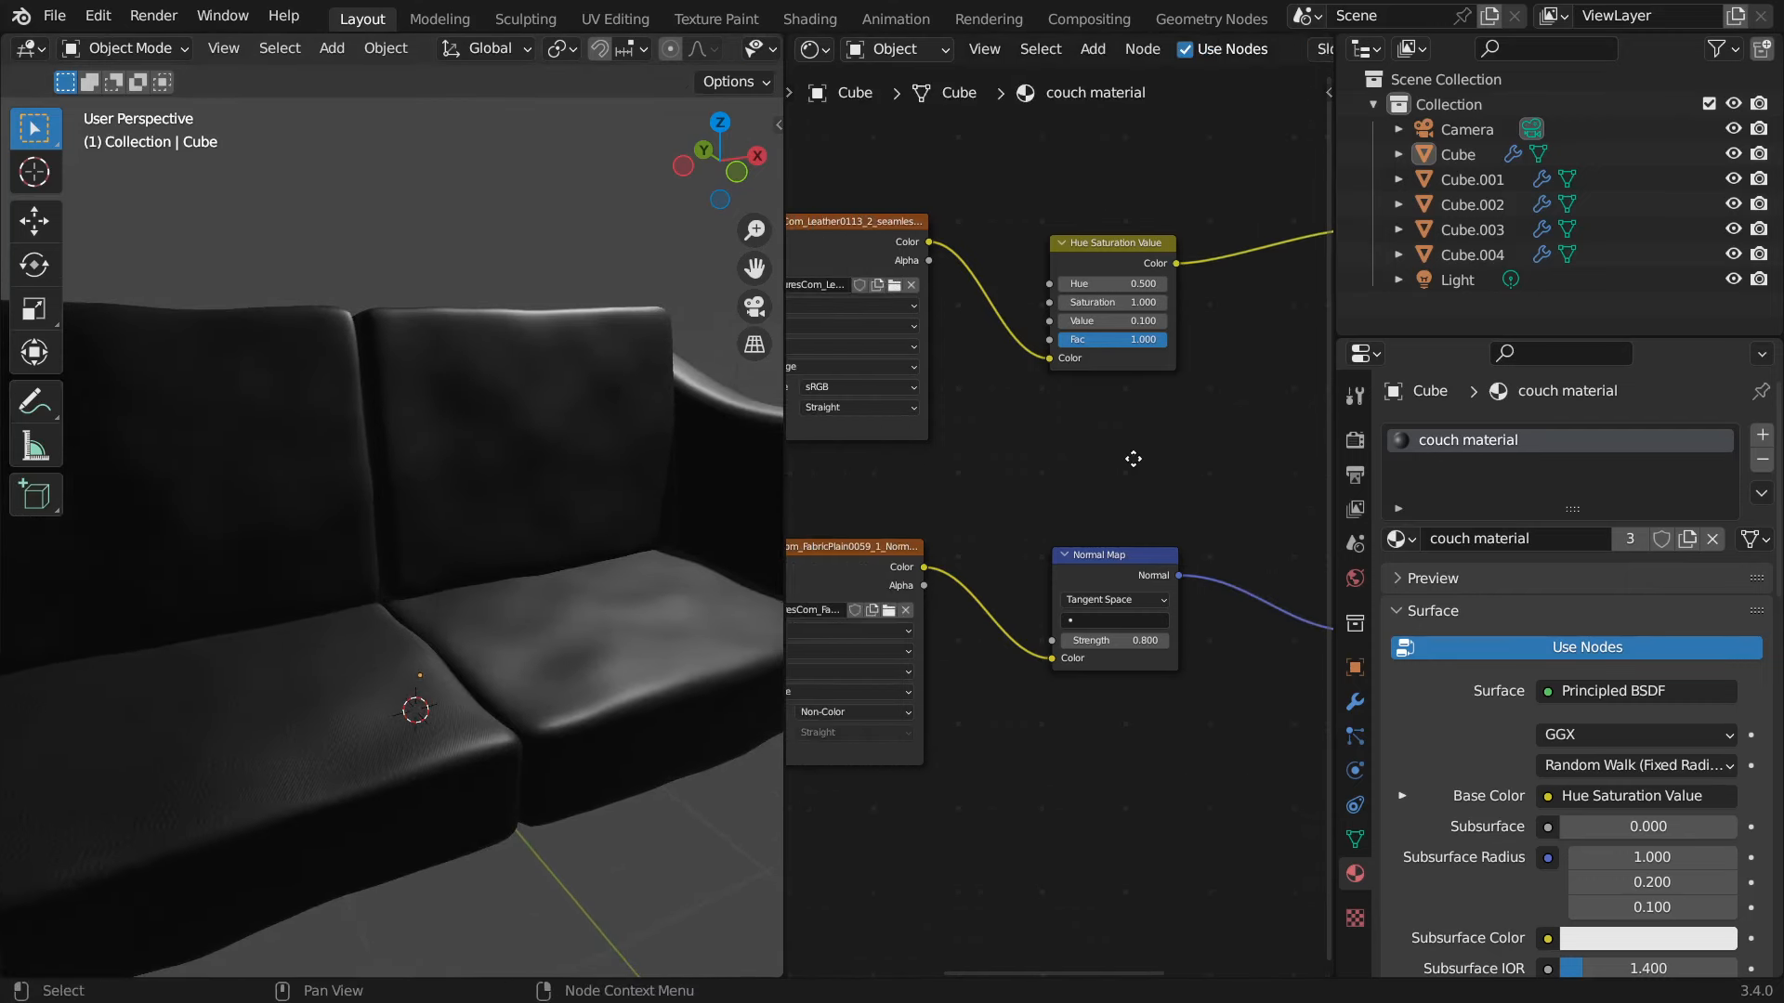
pyautogui.moveTo(1133, 459); pyautogui.dragTo(857, 473, button='middle')
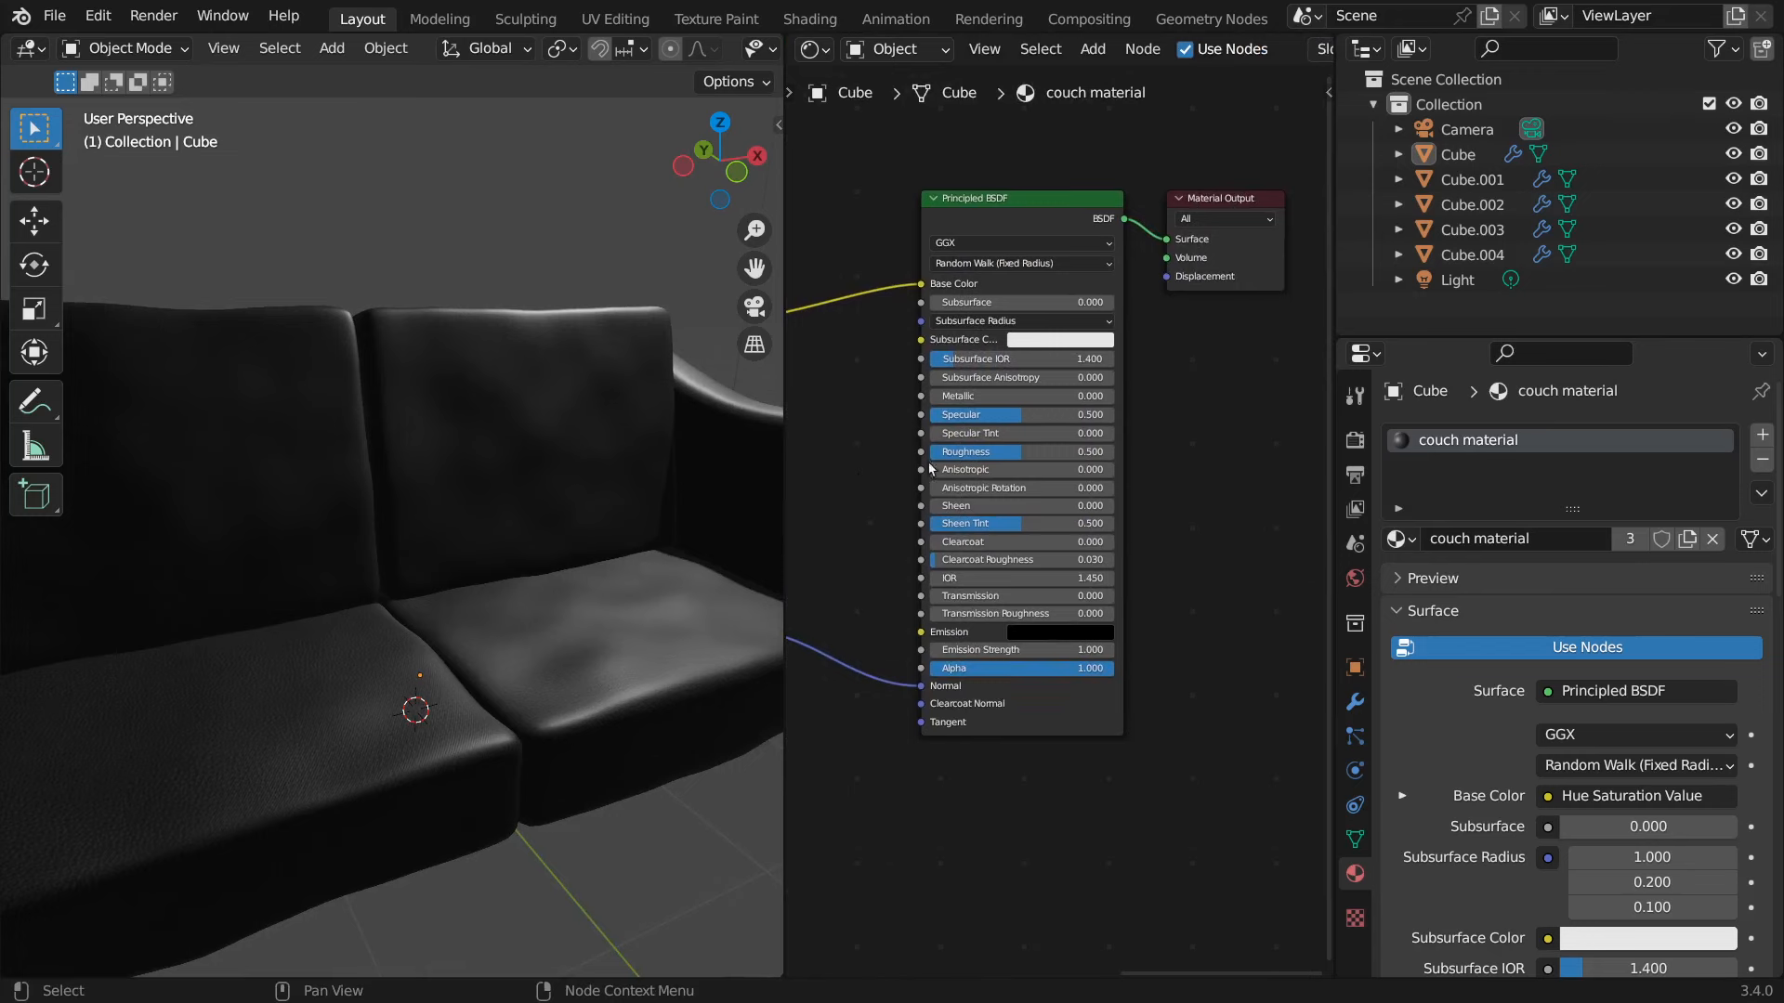
# - Try a Principled BSDF Roughness of 0.677 and inspect the leather on the cushions up close
pyautogui.moveTo(981, 455); pyautogui.dragTo(1015, 456)
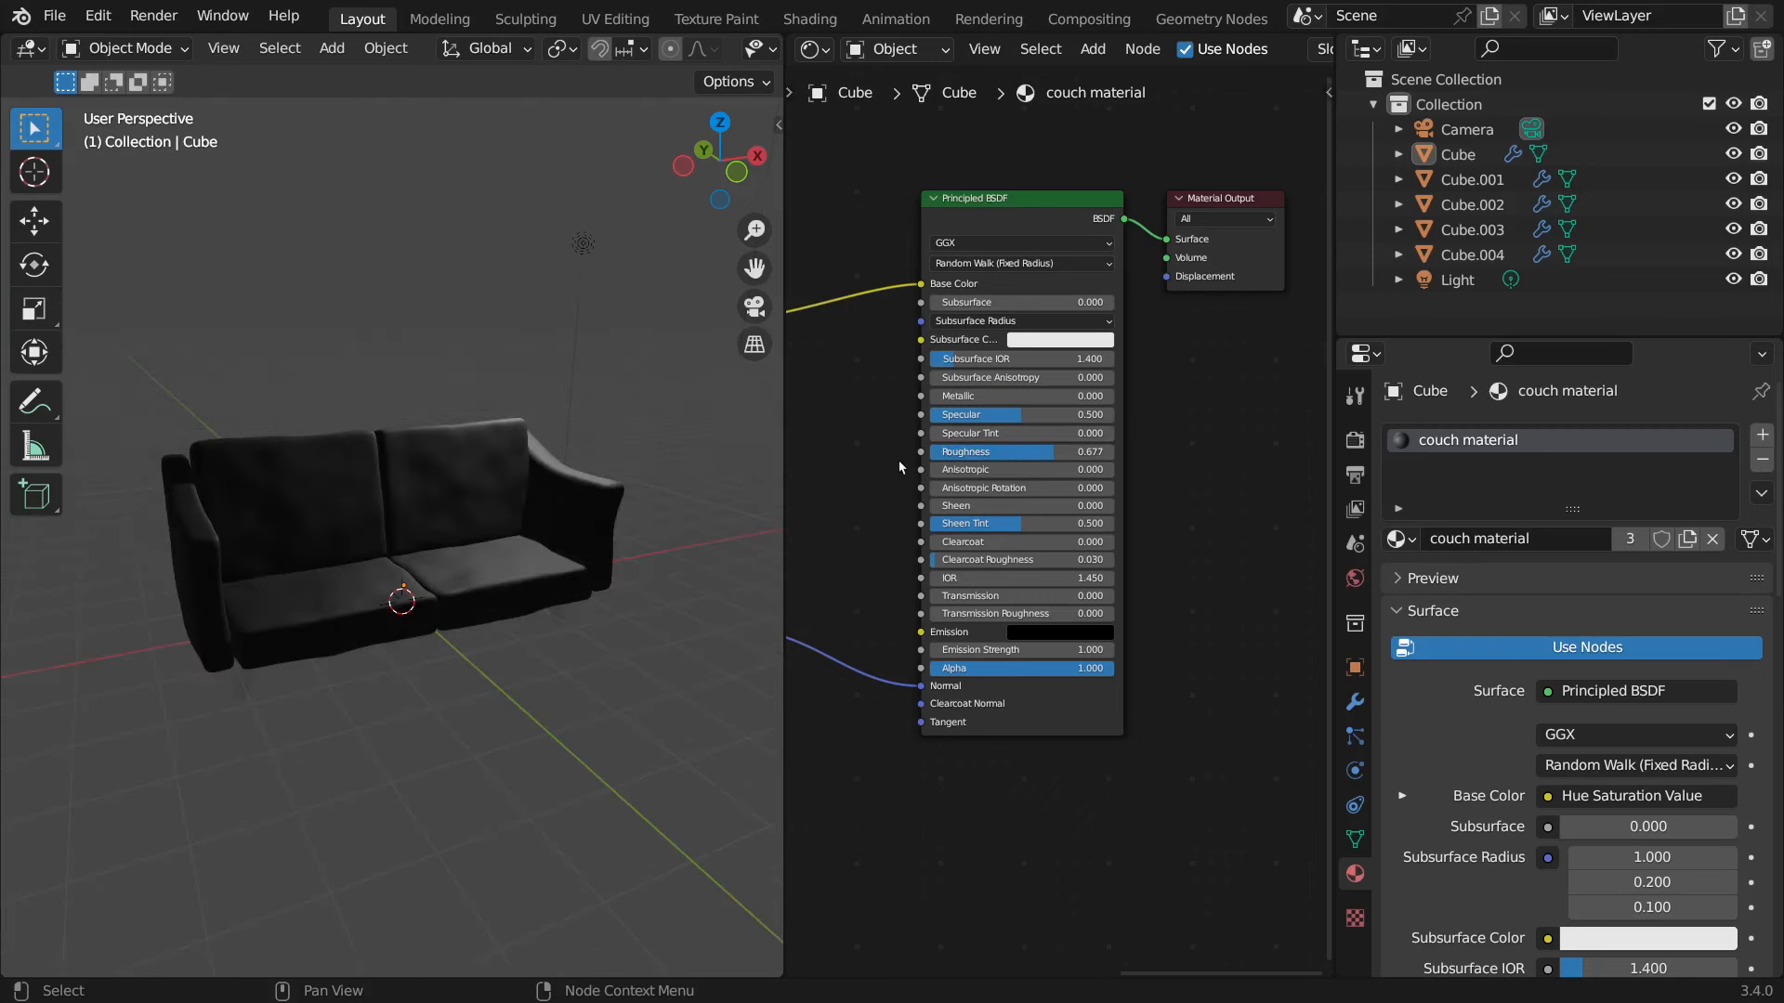
pyautogui.scroll(6, 521, 556)
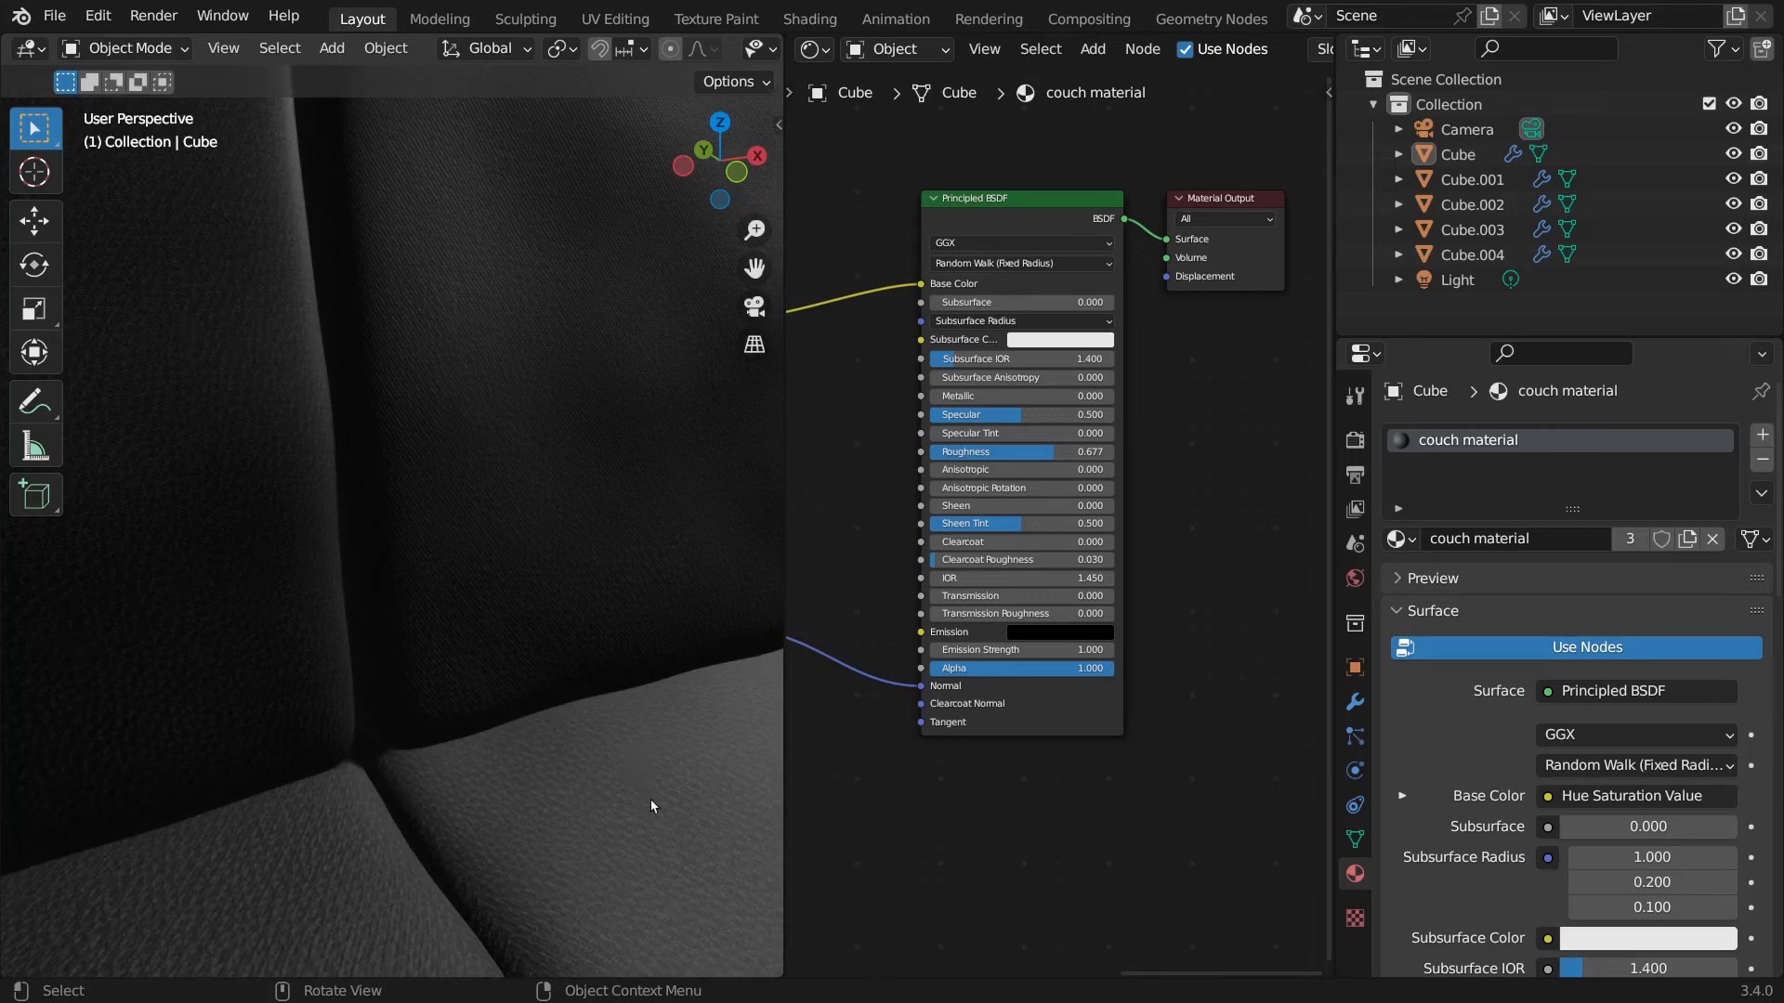
pyautogui.moveTo(652, 806); pyautogui.dragTo(45, 747, button='middle')
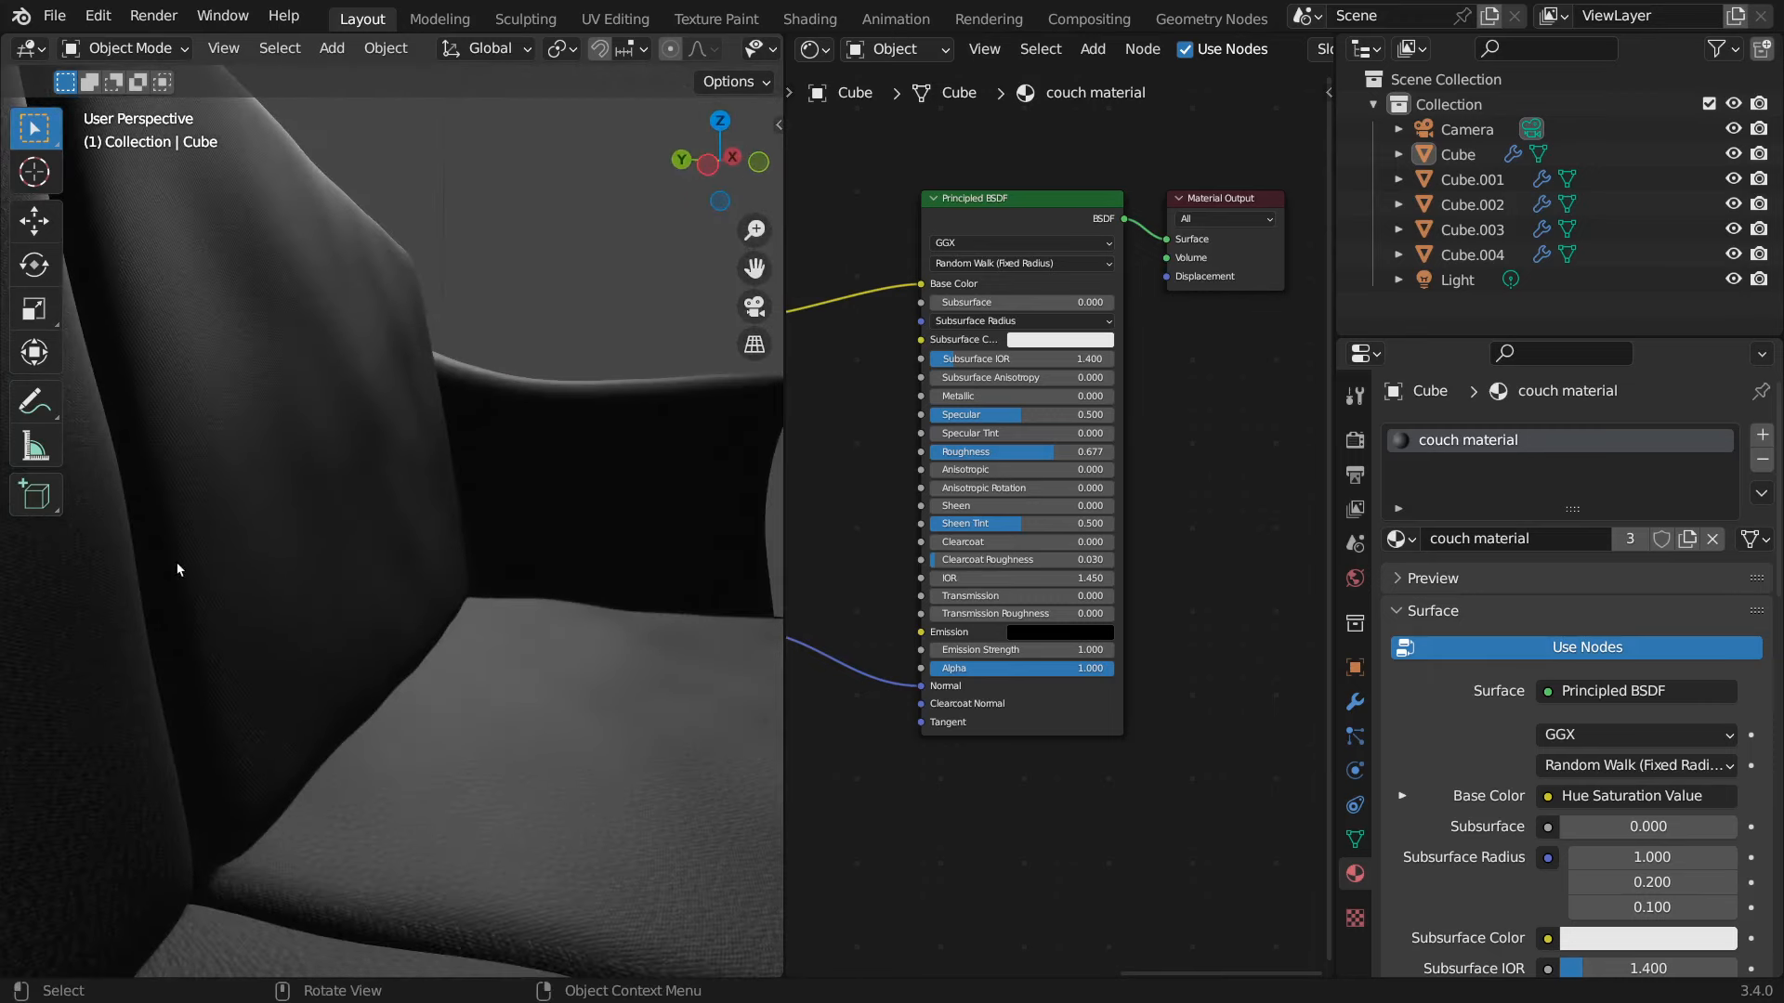
# - Lower the Principled BSDF Roughness to about 0.406 for shinier leather
pyautogui.moveTo(1015, 452)
pyautogui.mouseDown()
pyautogui.moveTo(1048, 451)
pyautogui.moveTo(924, 452)
pyautogui.moveTo(1059, 452)
pyautogui.moveTo(1034, 452)
pyautogui.mouseUp()
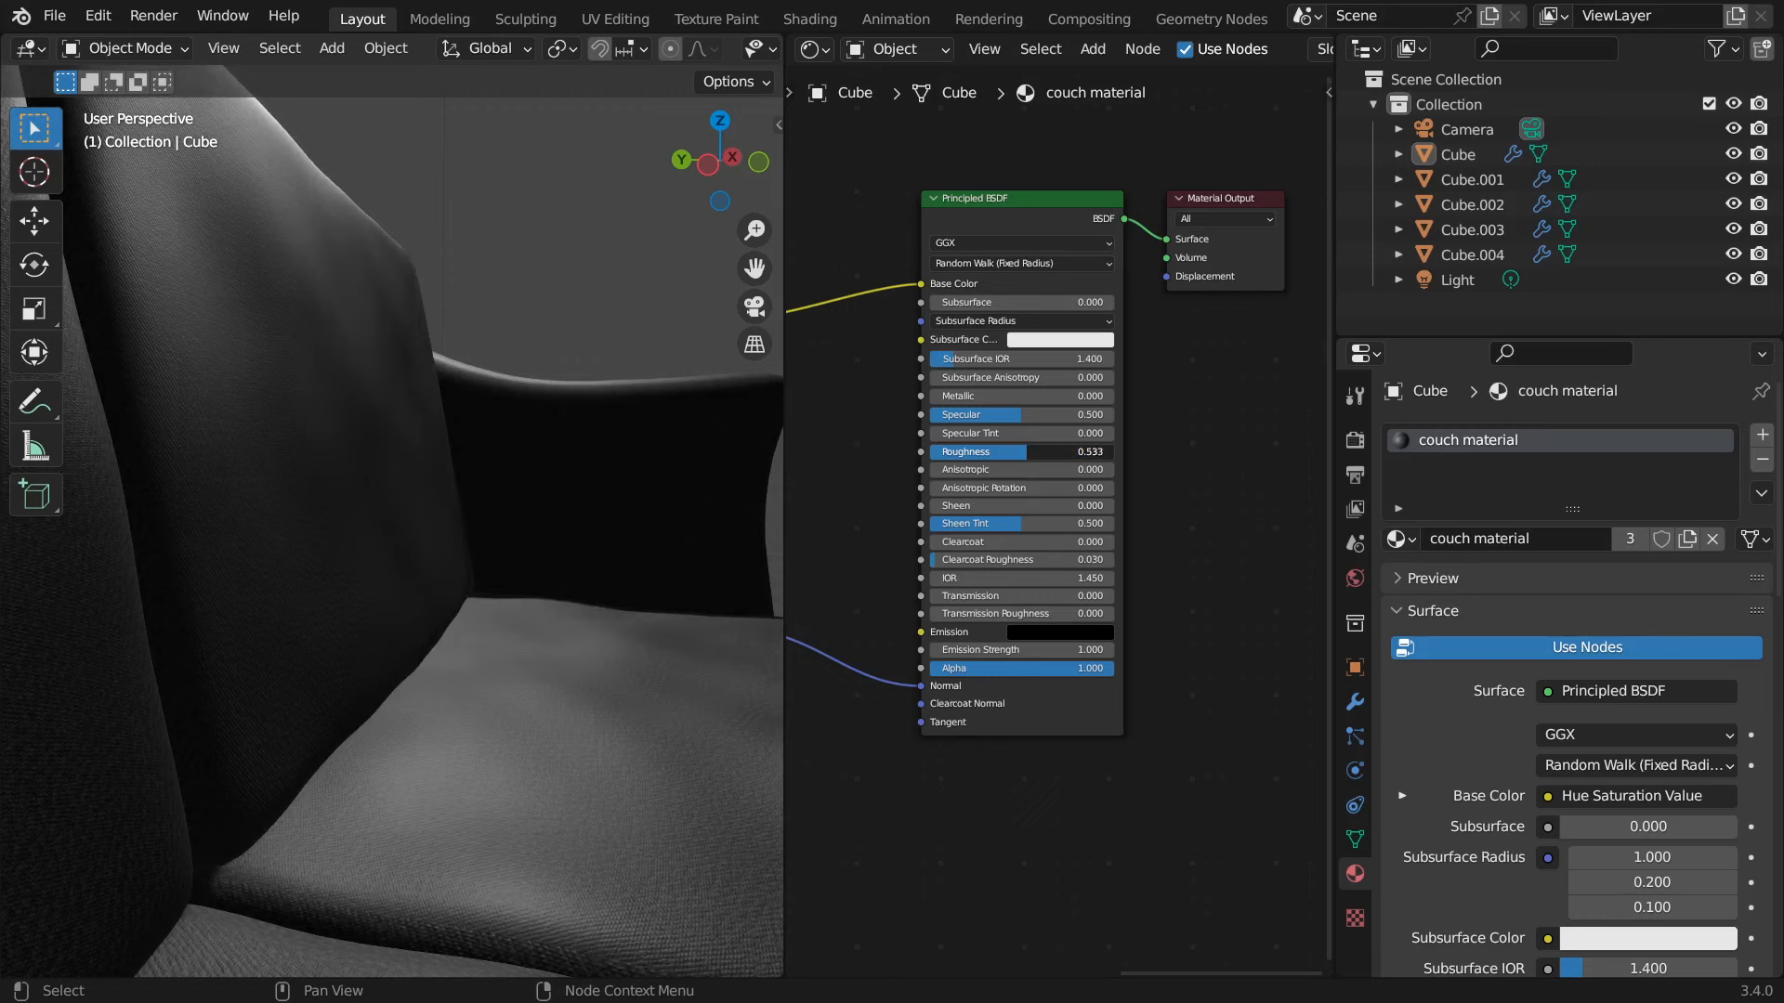
pyautogui.moveTo(1022, 451); pyautogui.dragTo(999, 452)
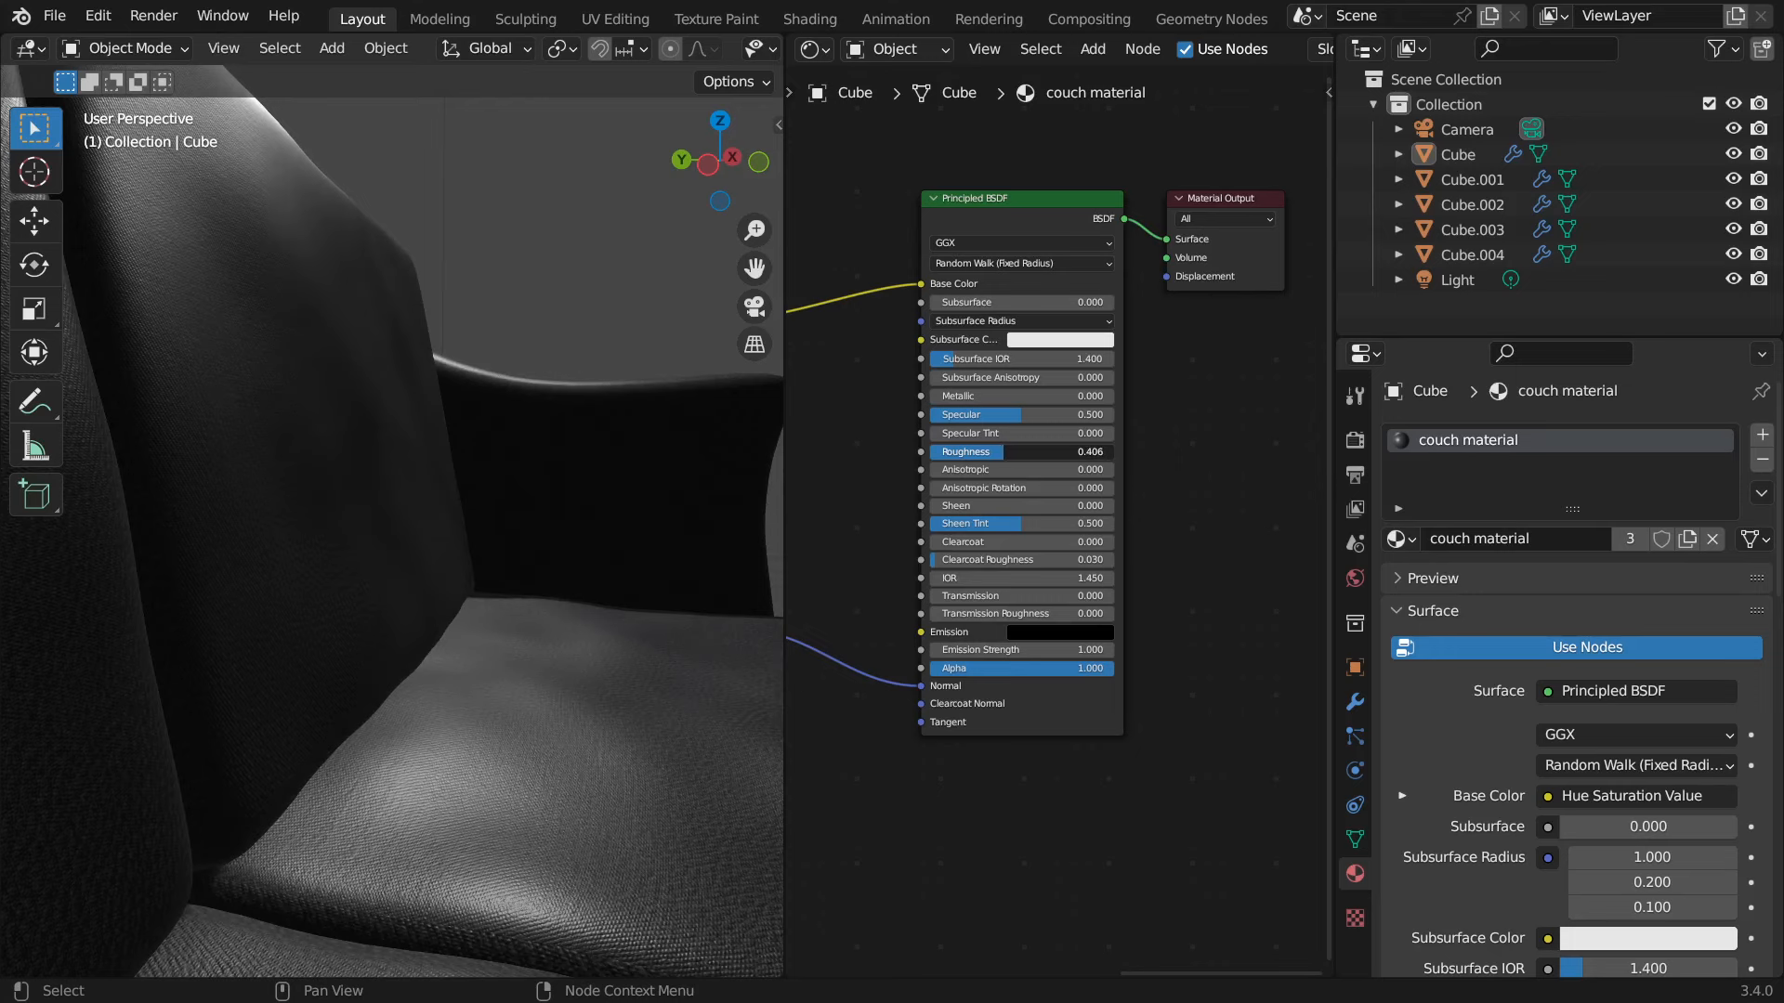
pyautogui.moveTo(1004, 452); pyautogui.dragTo(1007, 460)
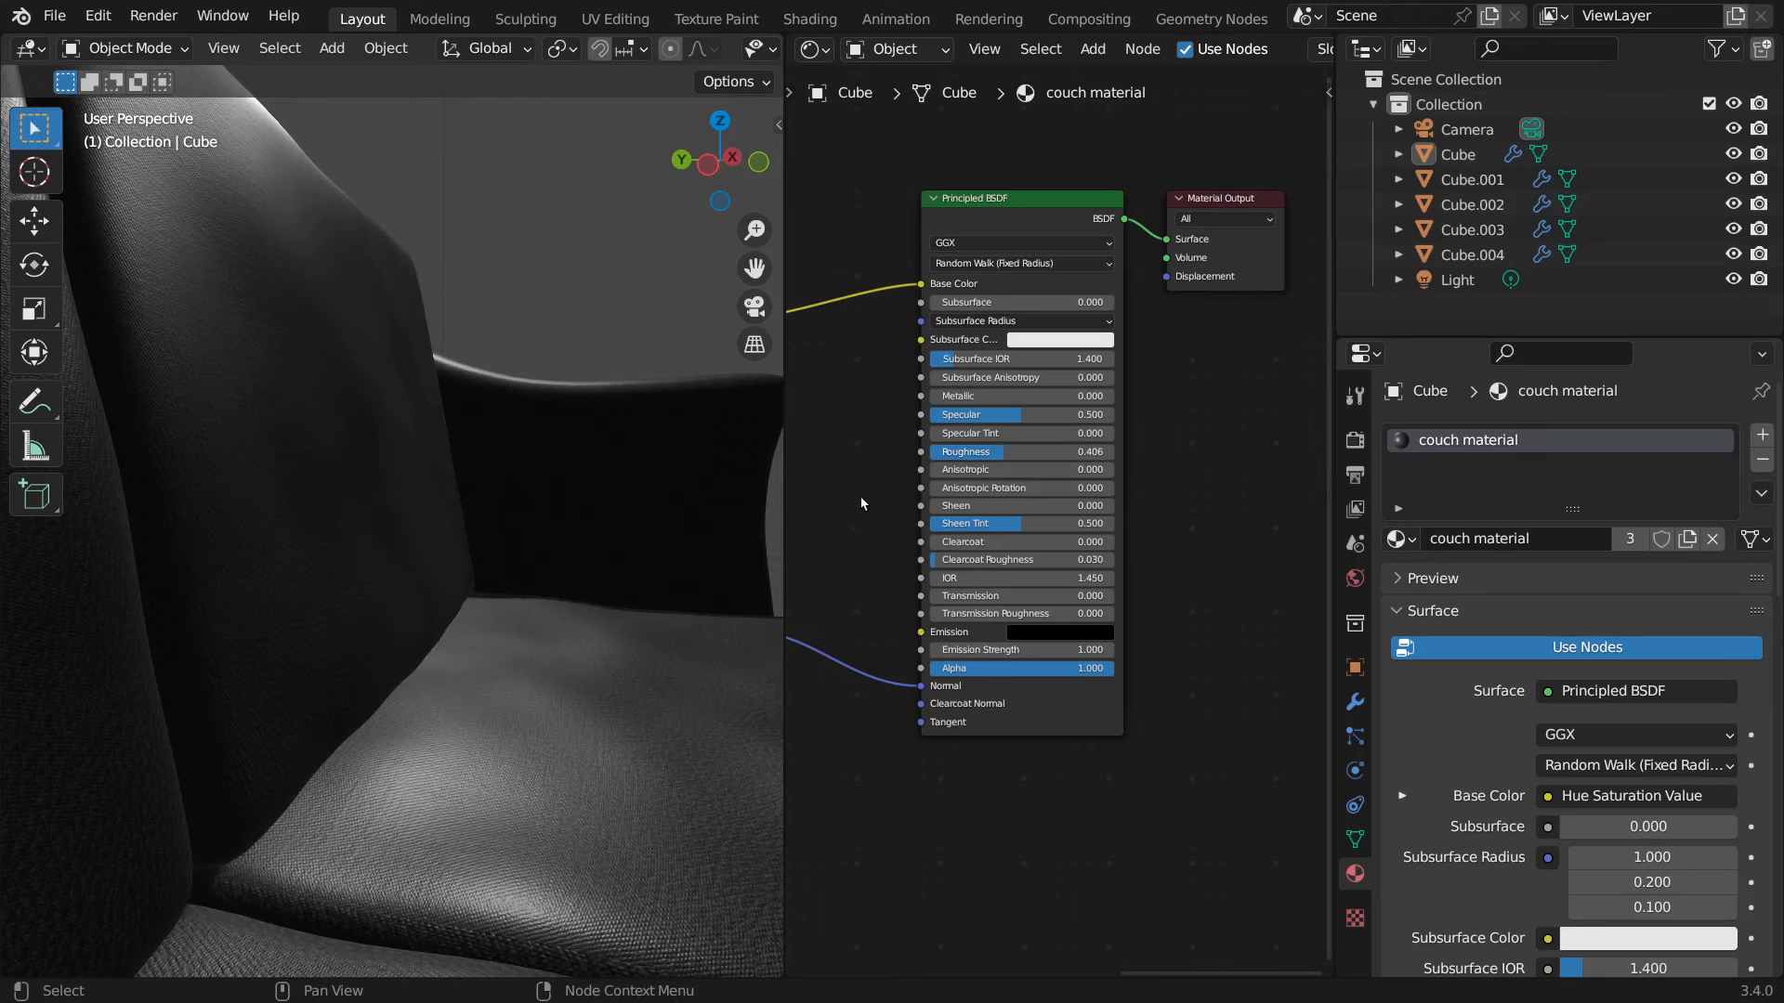
# - Move the fabric normal image texture node farther below the leather texture and disconnect it from the shared Mapping node
pyautogui.moveTo(864, 505); pyautogui.dragTo(1268, 395, button='middle')
pyautogui.moveTo(979, 460); pyautogui.dragTo(1284, 390, button='middle')
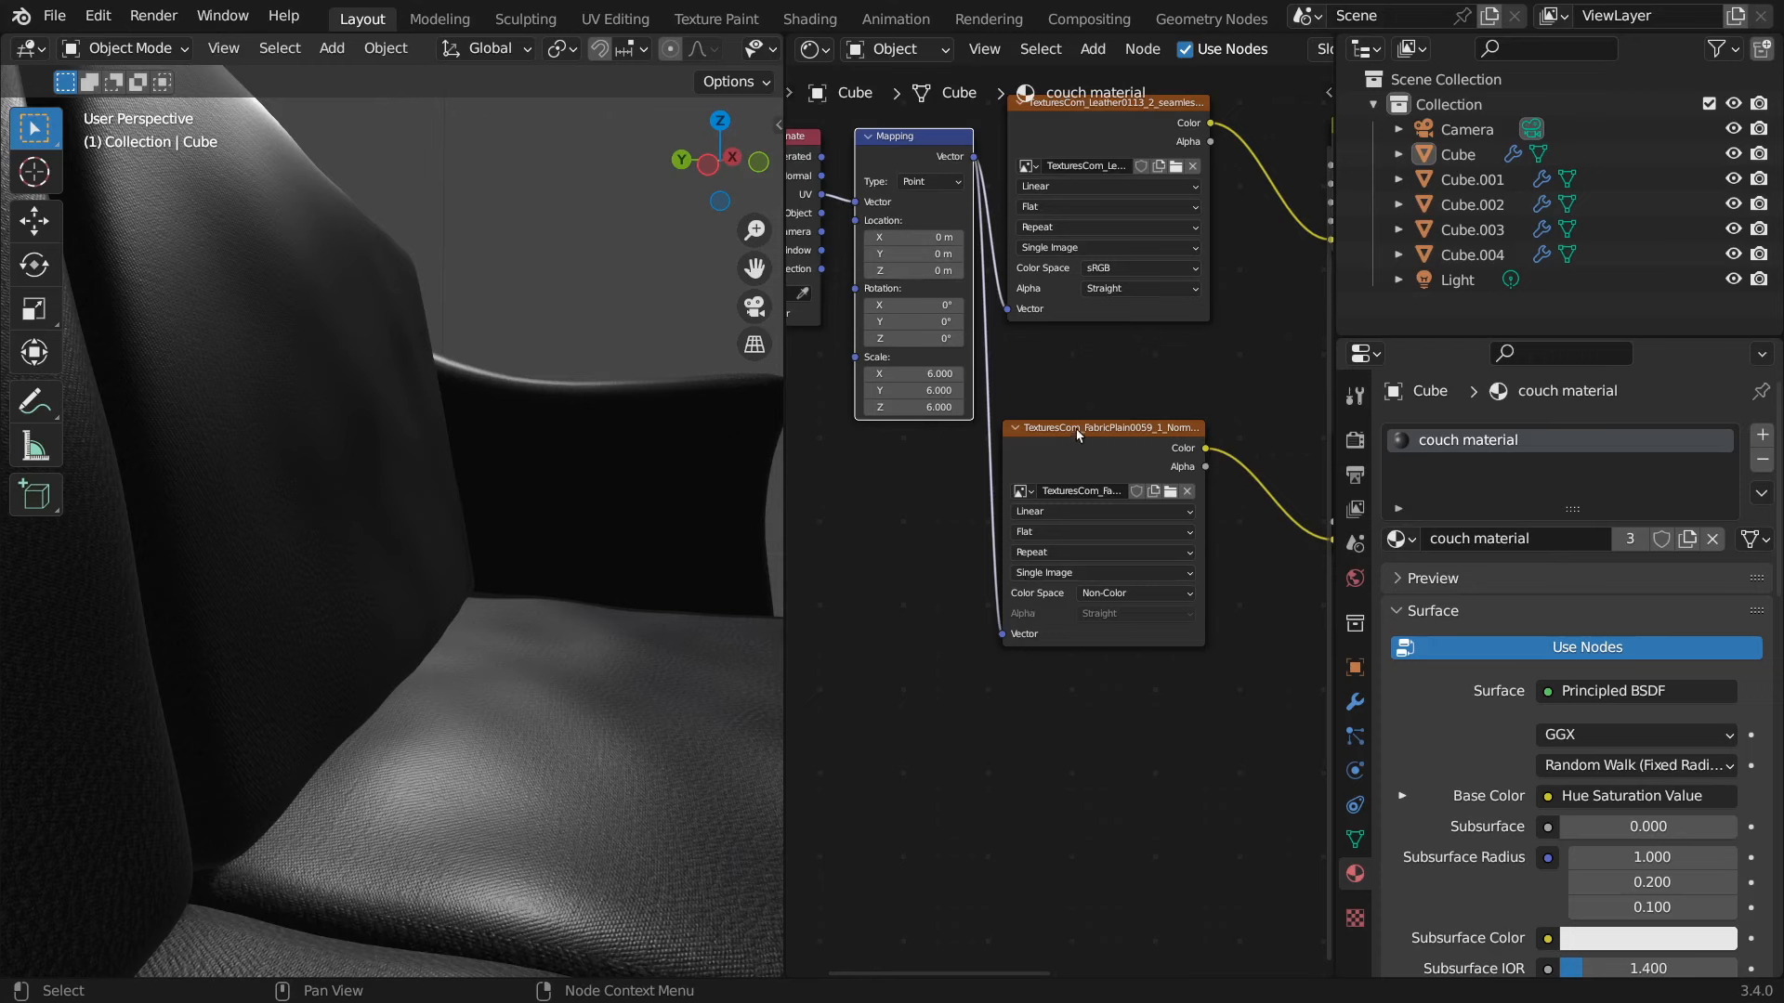
pyautogui.moveTo(1079, 433); pyautogui.dragTo(1083, 450)
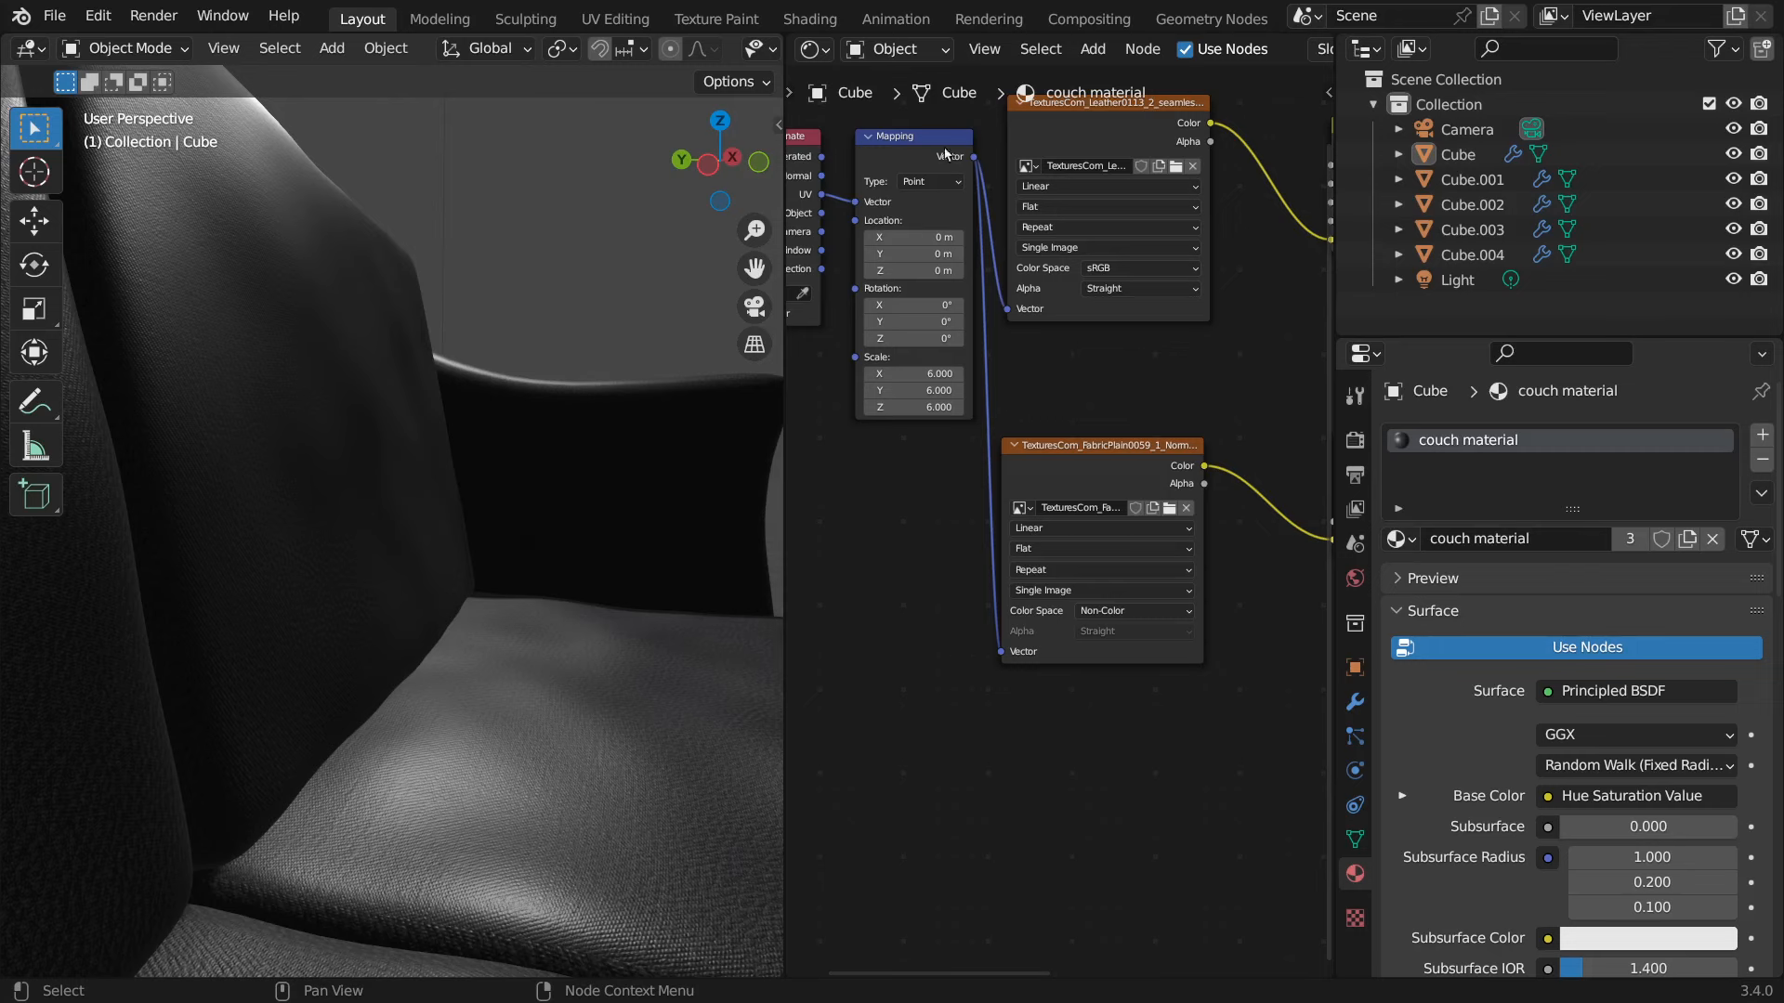
pyautogui.moveTo(973, 157); pyautogui.dragTo(971, 158)
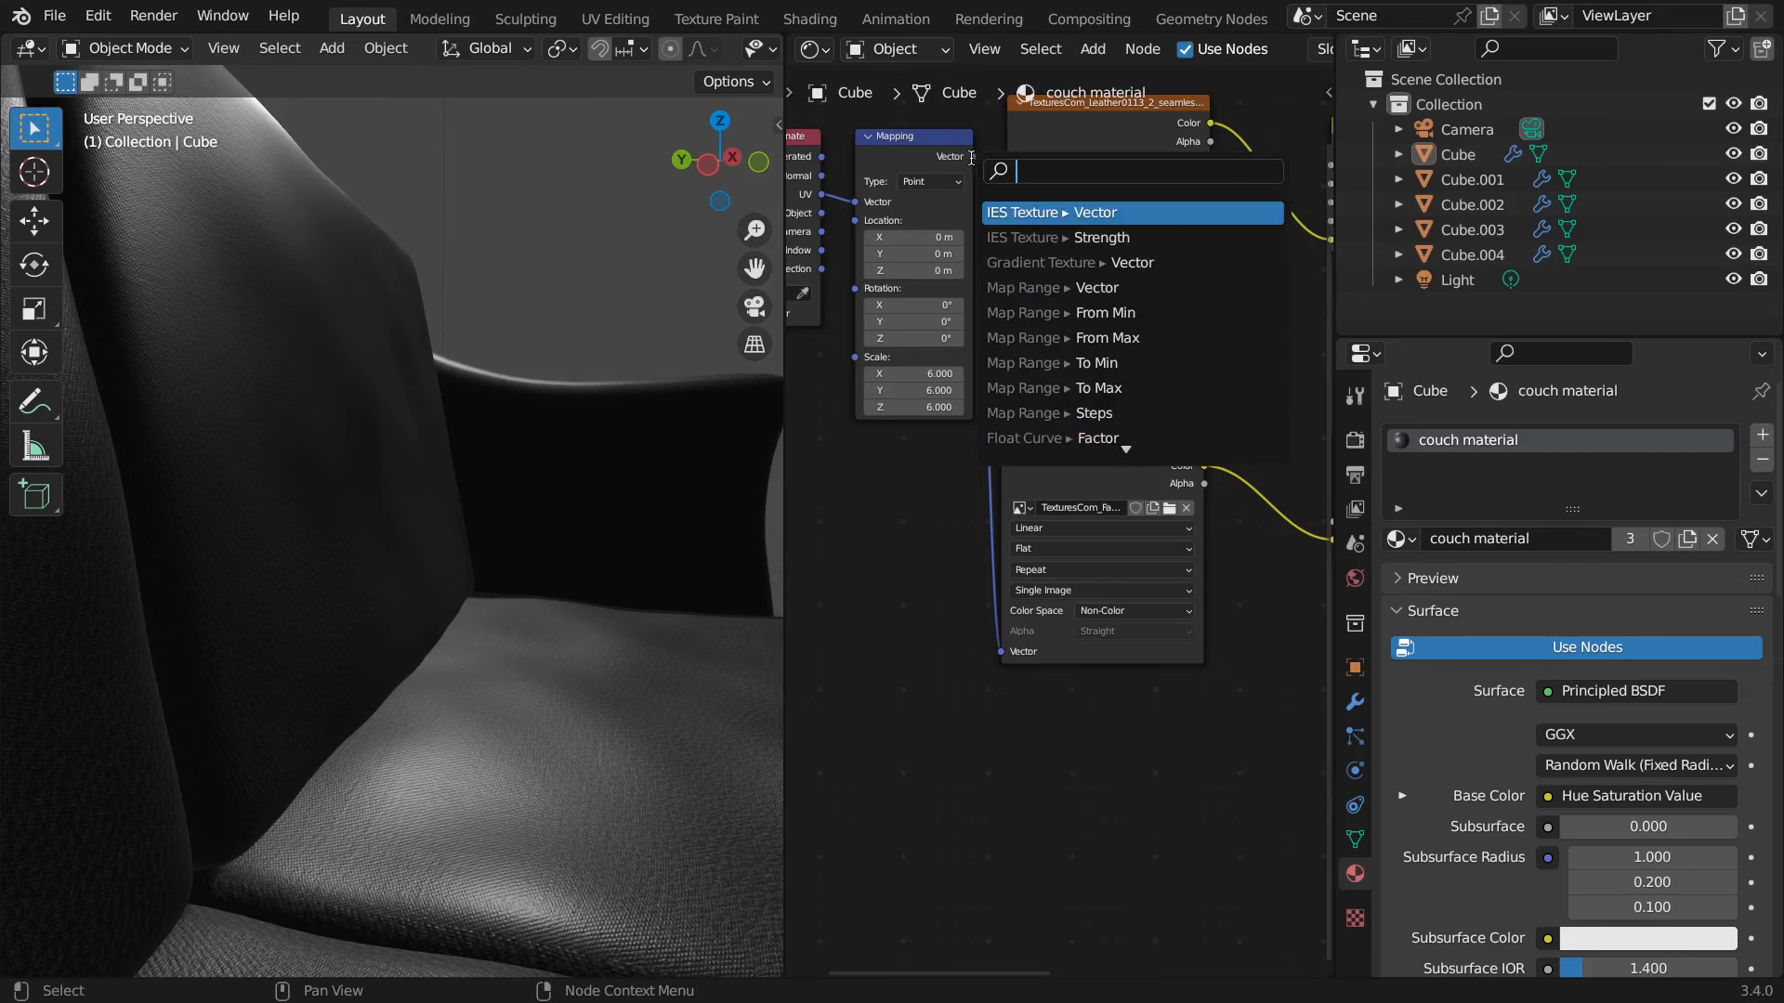
pyautogui.click(934, 333)
pyautogui.click(1001, 651)
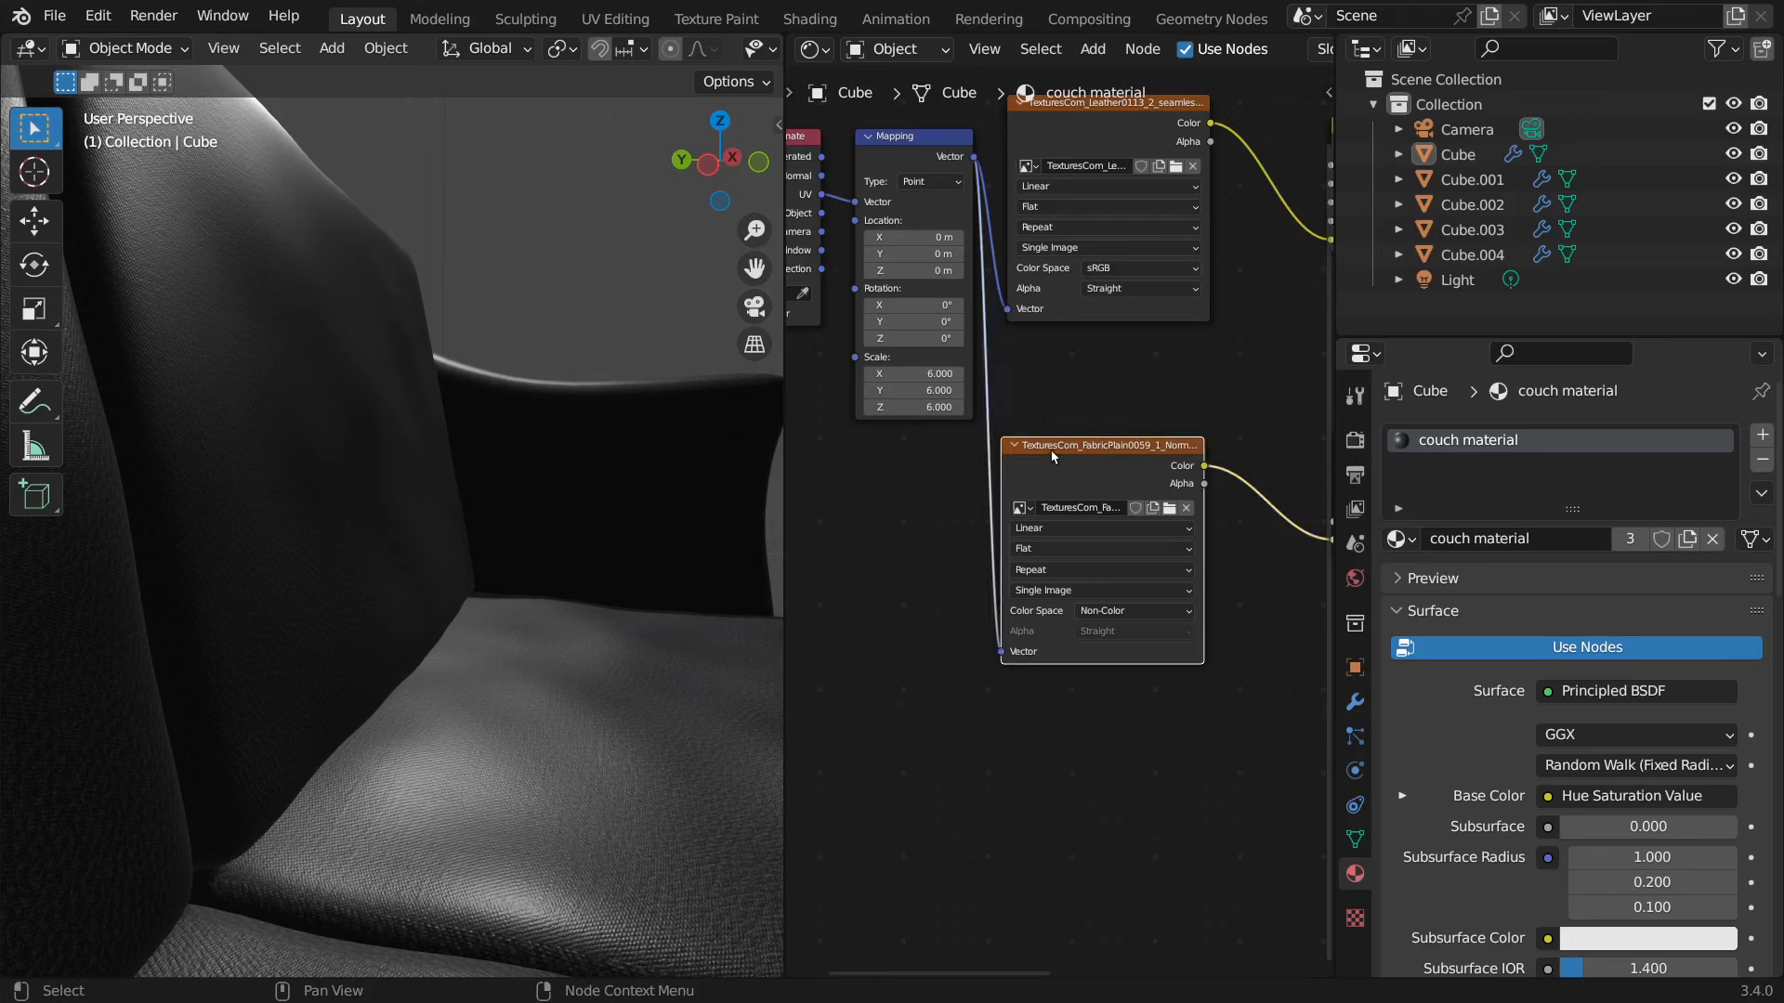
pyautogui.moveTo(1064, 455); pyautogui.dragTo(1075, 519)
pyautogui.click(972, 473)
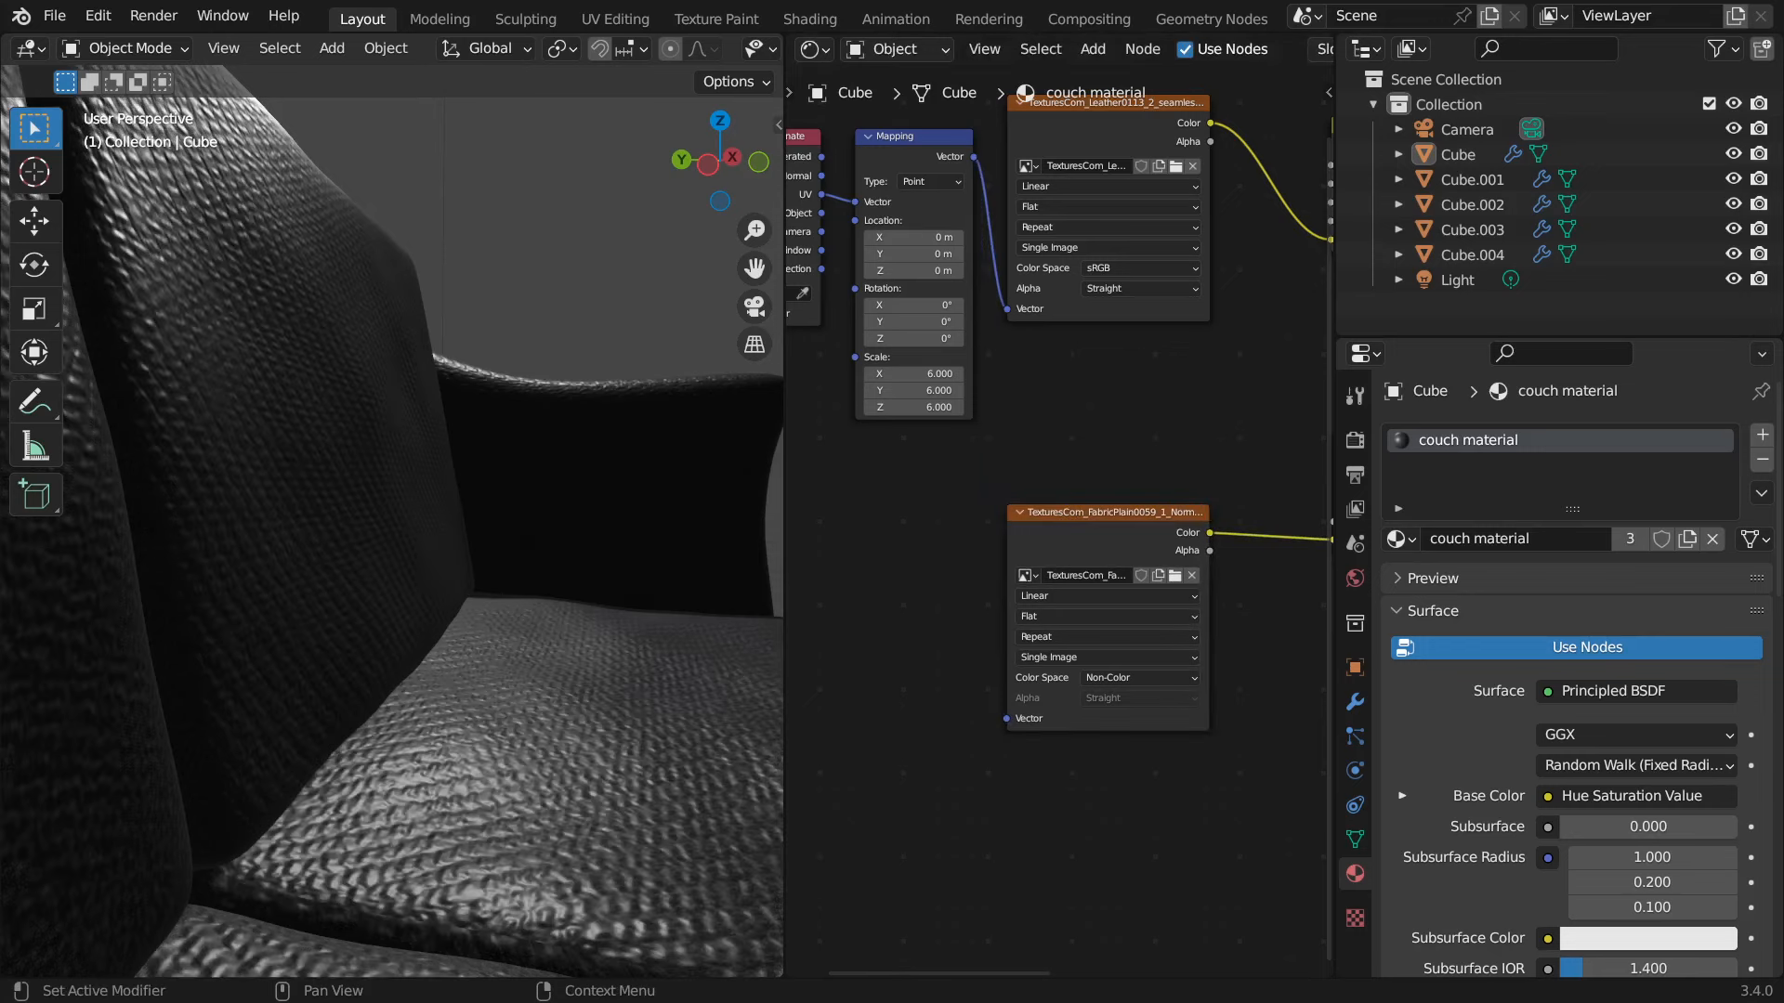
# - Duplicate the Texture Coordinate and Mapping nodes beside the fabric normal texture and connect the copied Mapping to its Vector input
pyautogui.click(920, 137)
pyautogui.scroll(-1, 800, 216)
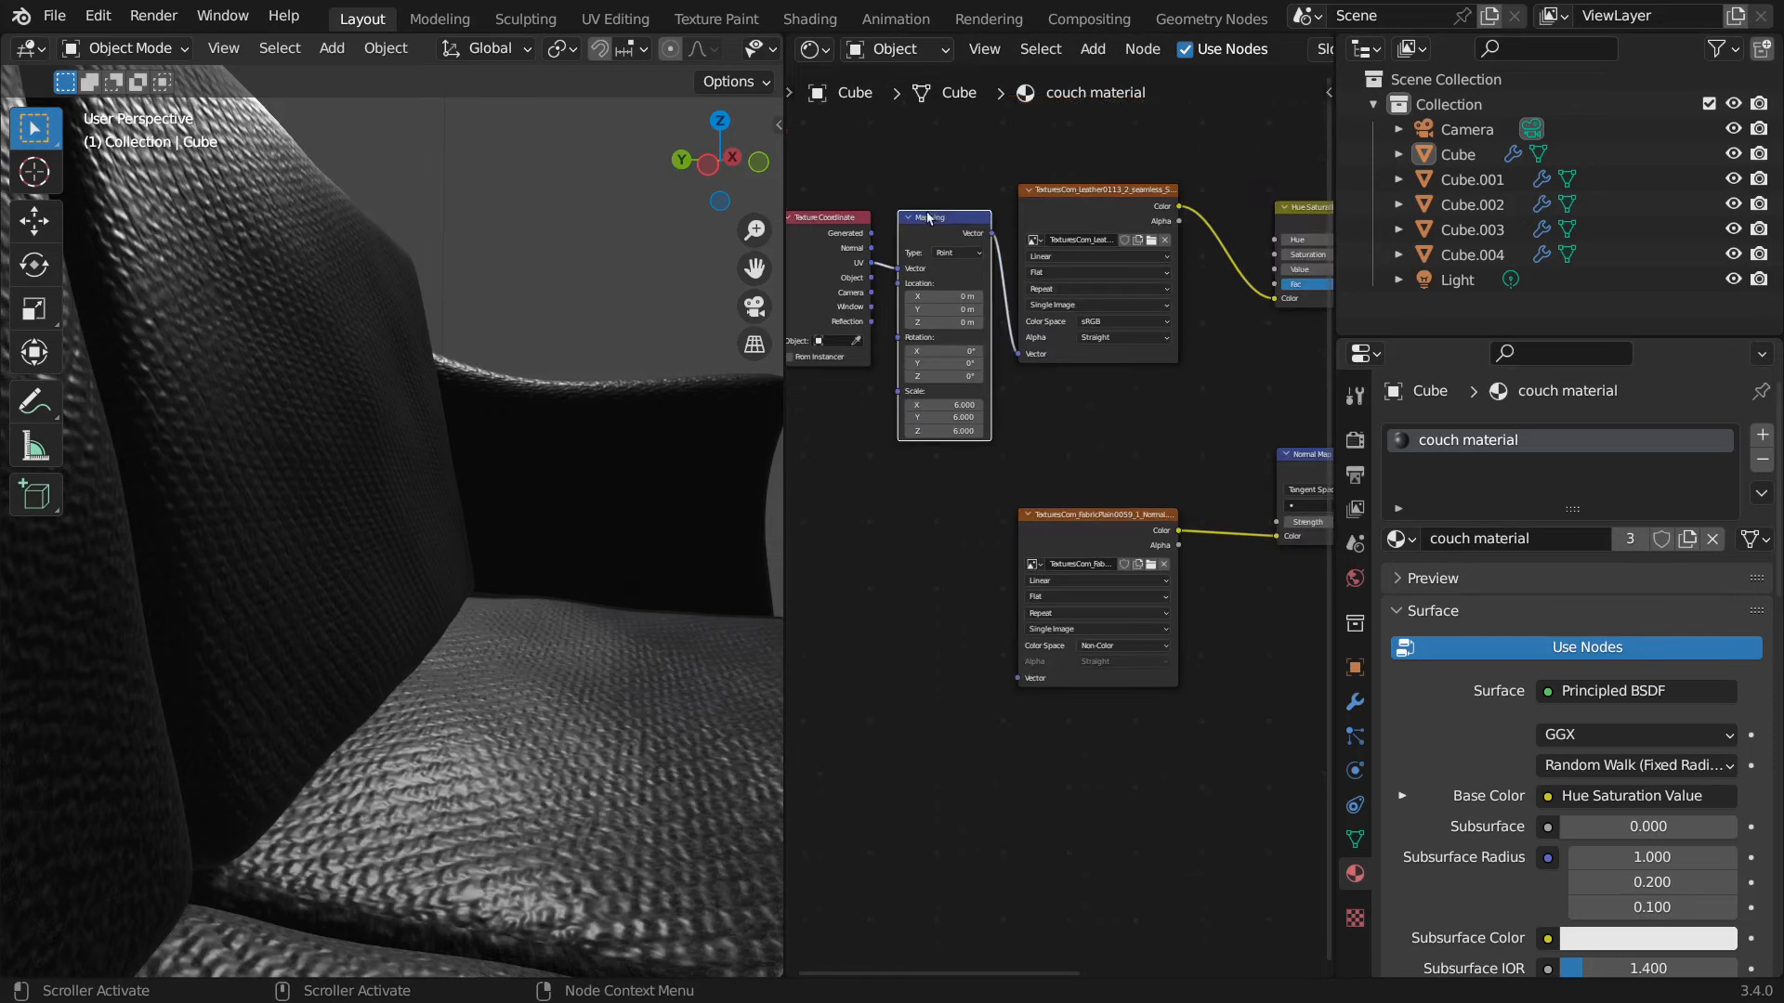
pyautogui.keyDown('shift'); pyautogui.click(811, 216); pyautogui.keyUp('shift')
pyautogui.hotkey('shift', 'd')
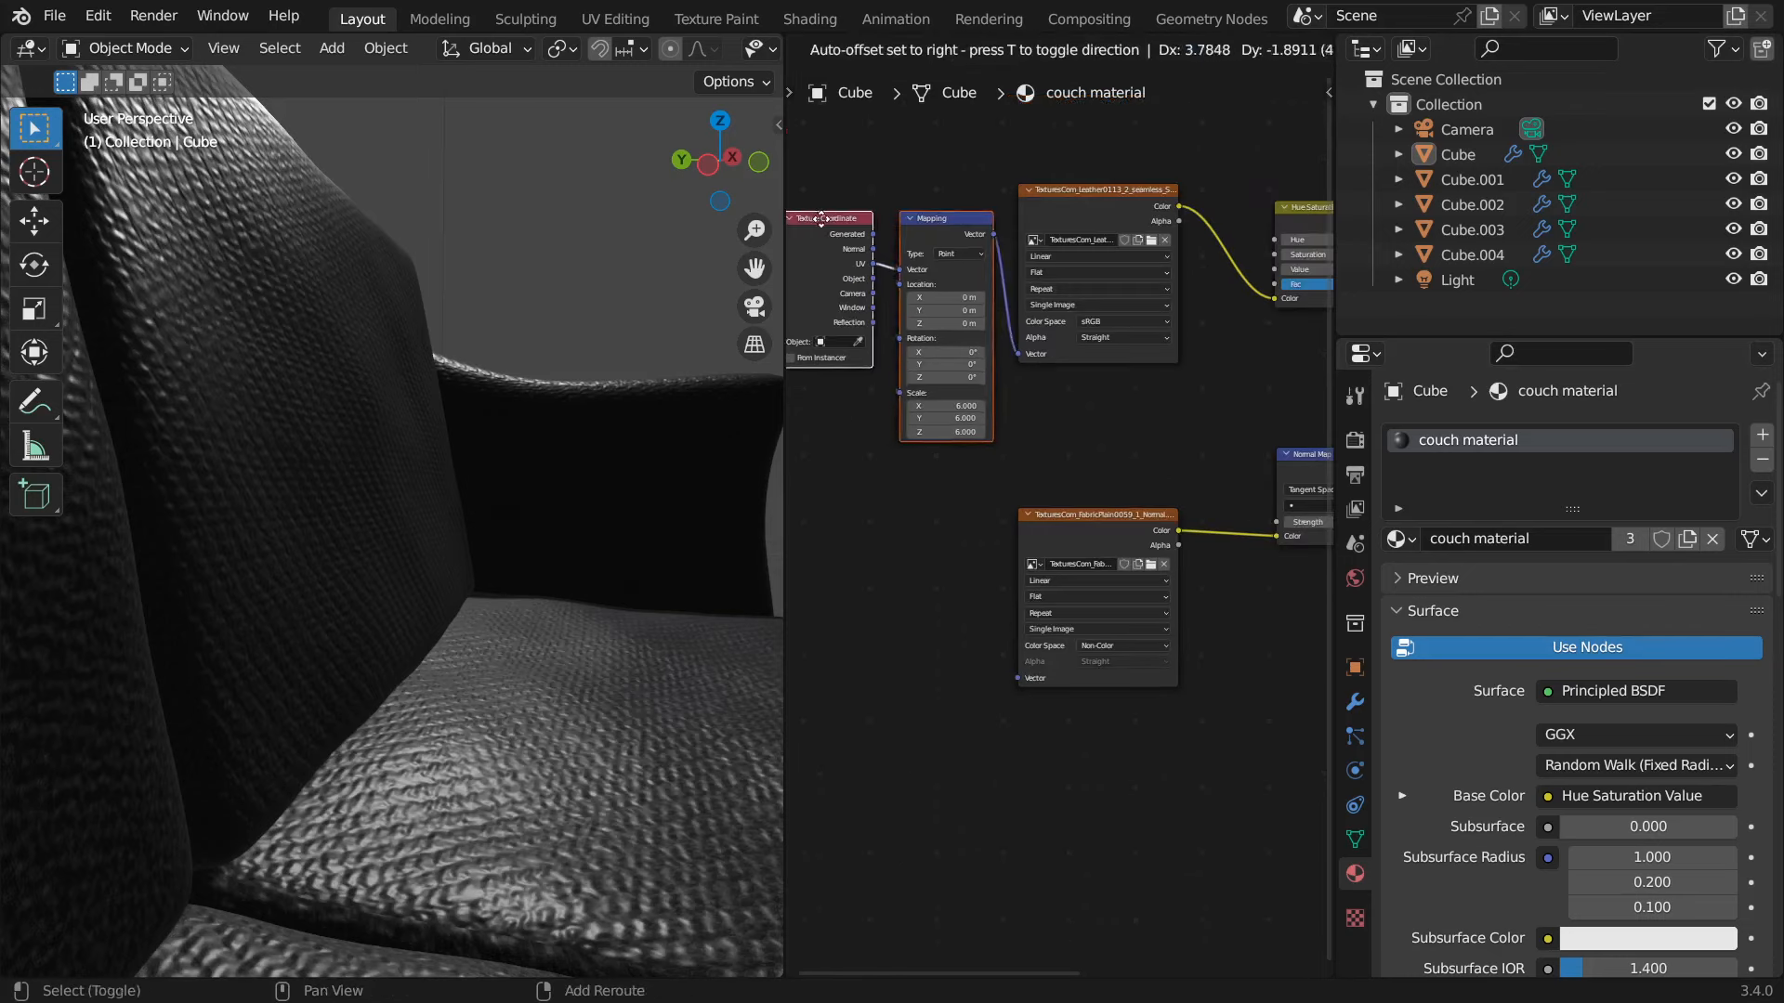
pyautogui.click(938, 532)
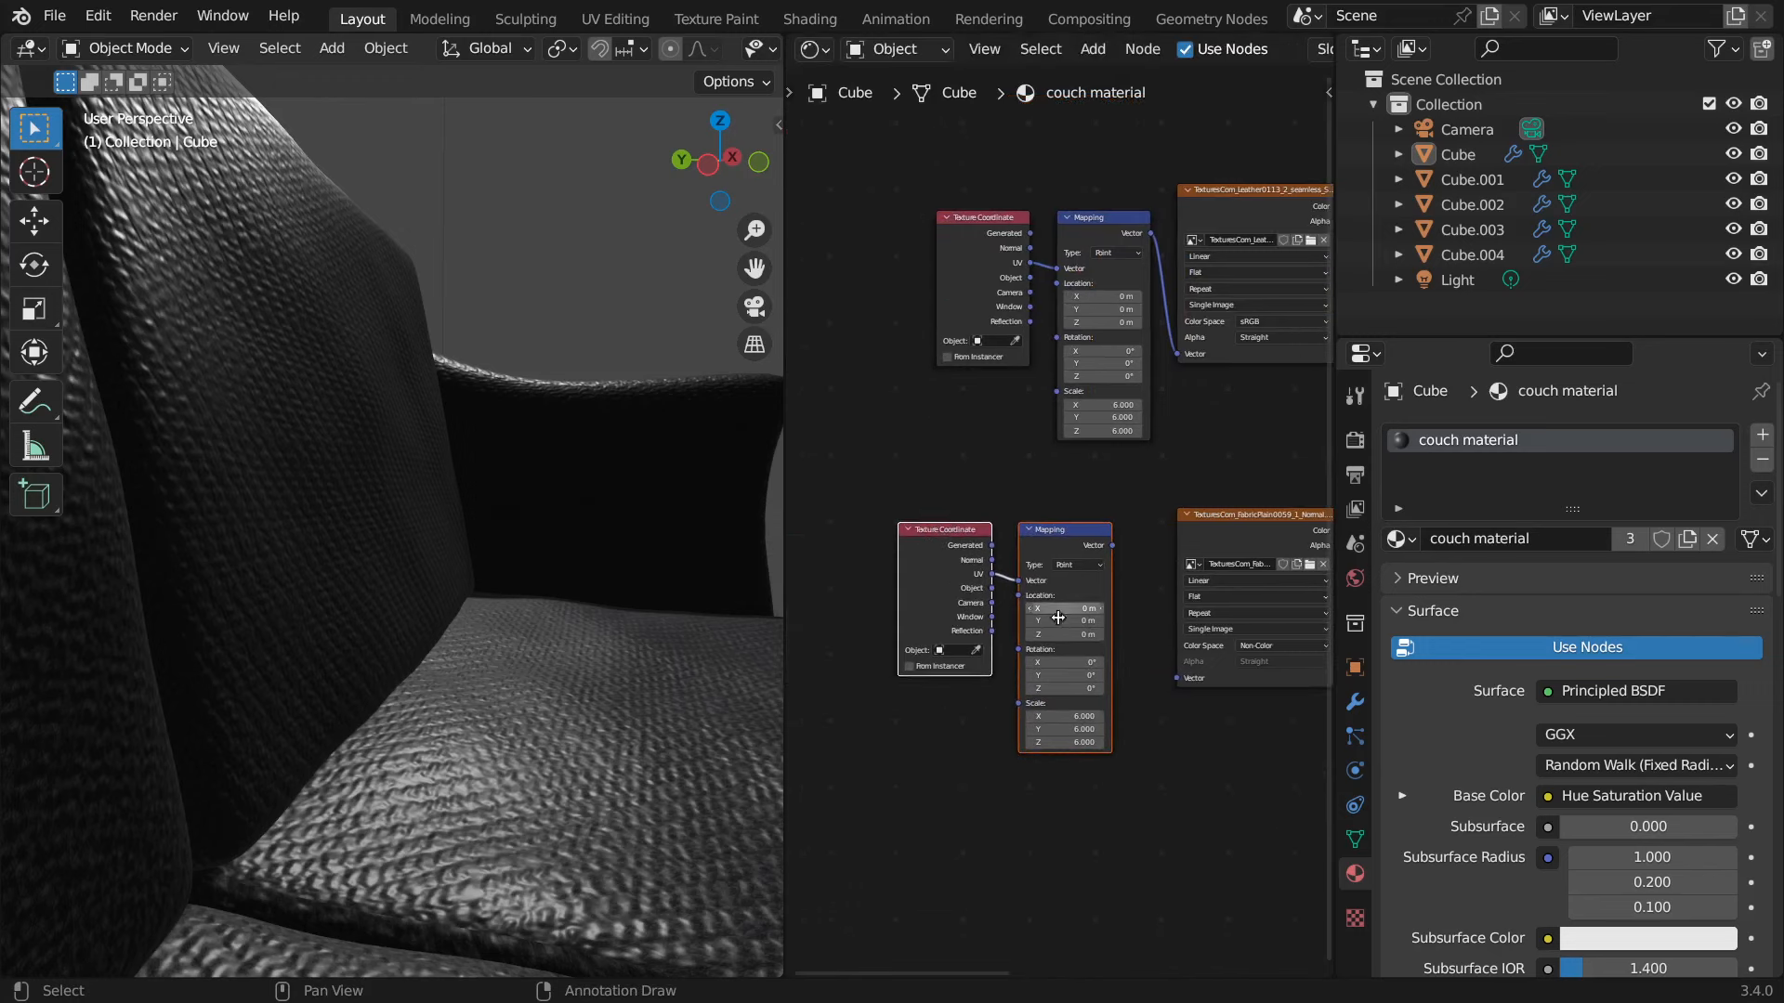
pyautogui.scroll(3, 1178, 713)
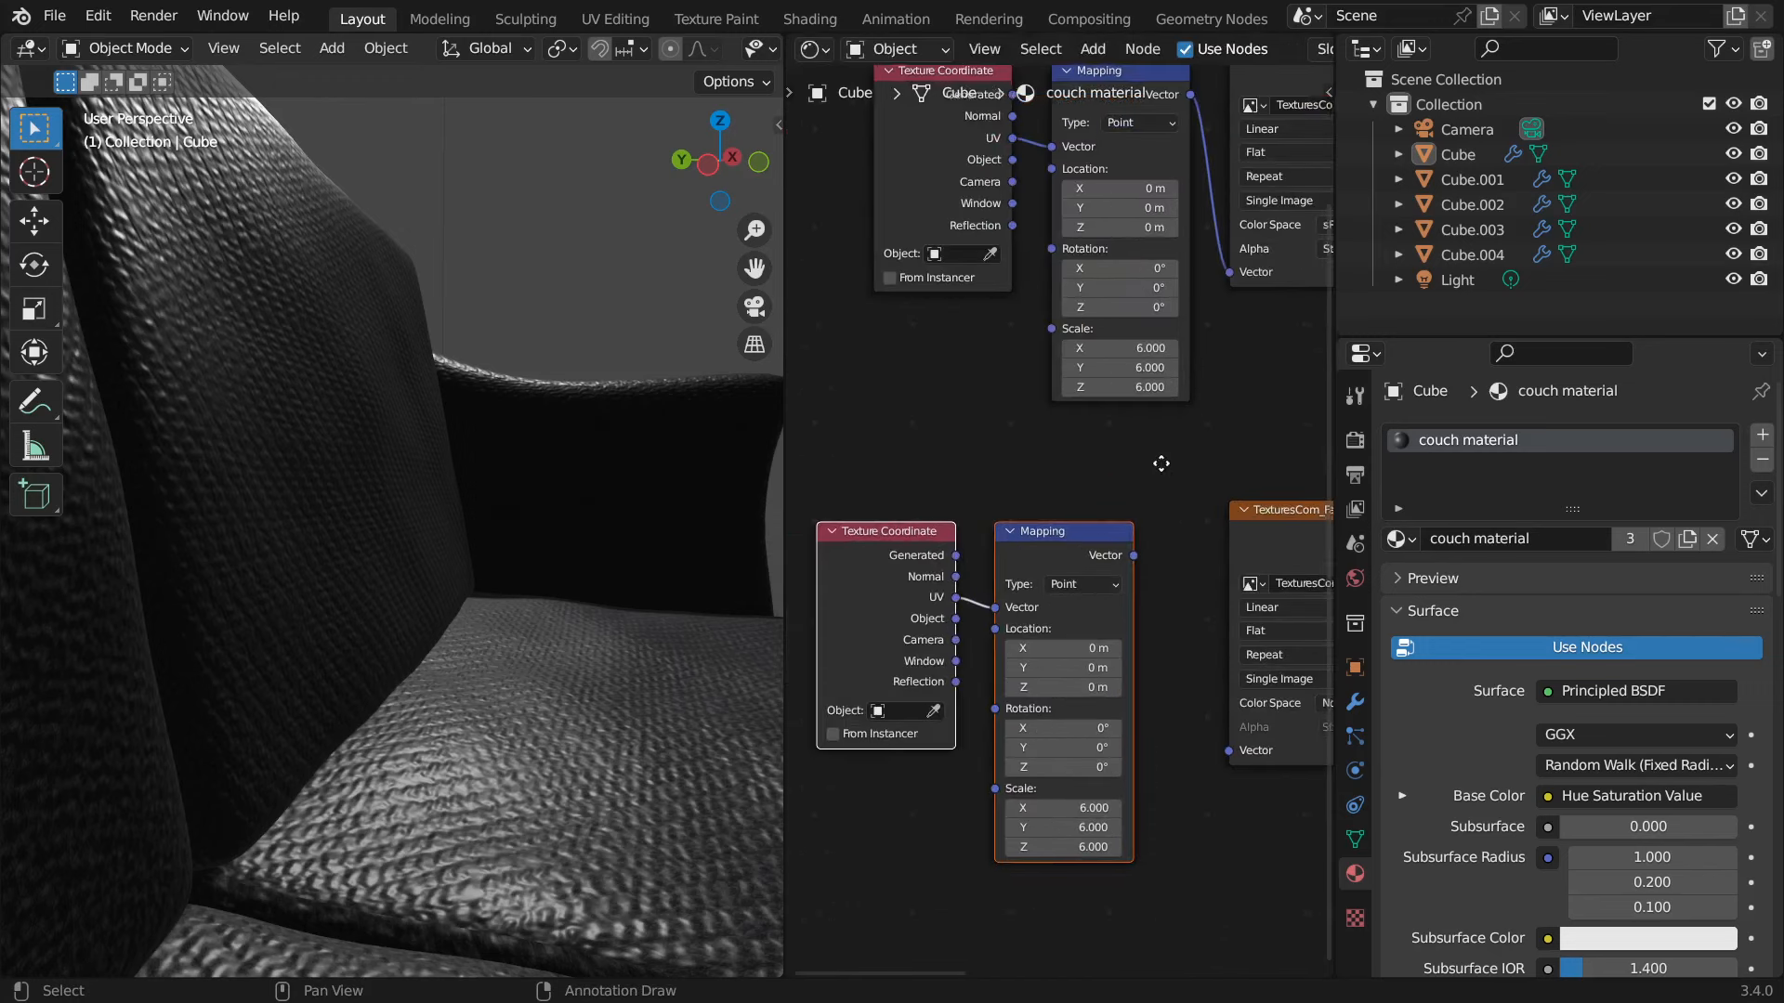
pyautogui.moveTo(1161, 462); pyautogui.dragTo(1028, 380, button='middle')
pyautogui.moveTo(1003, 473); pyautogui.dragTo(1094, 675)
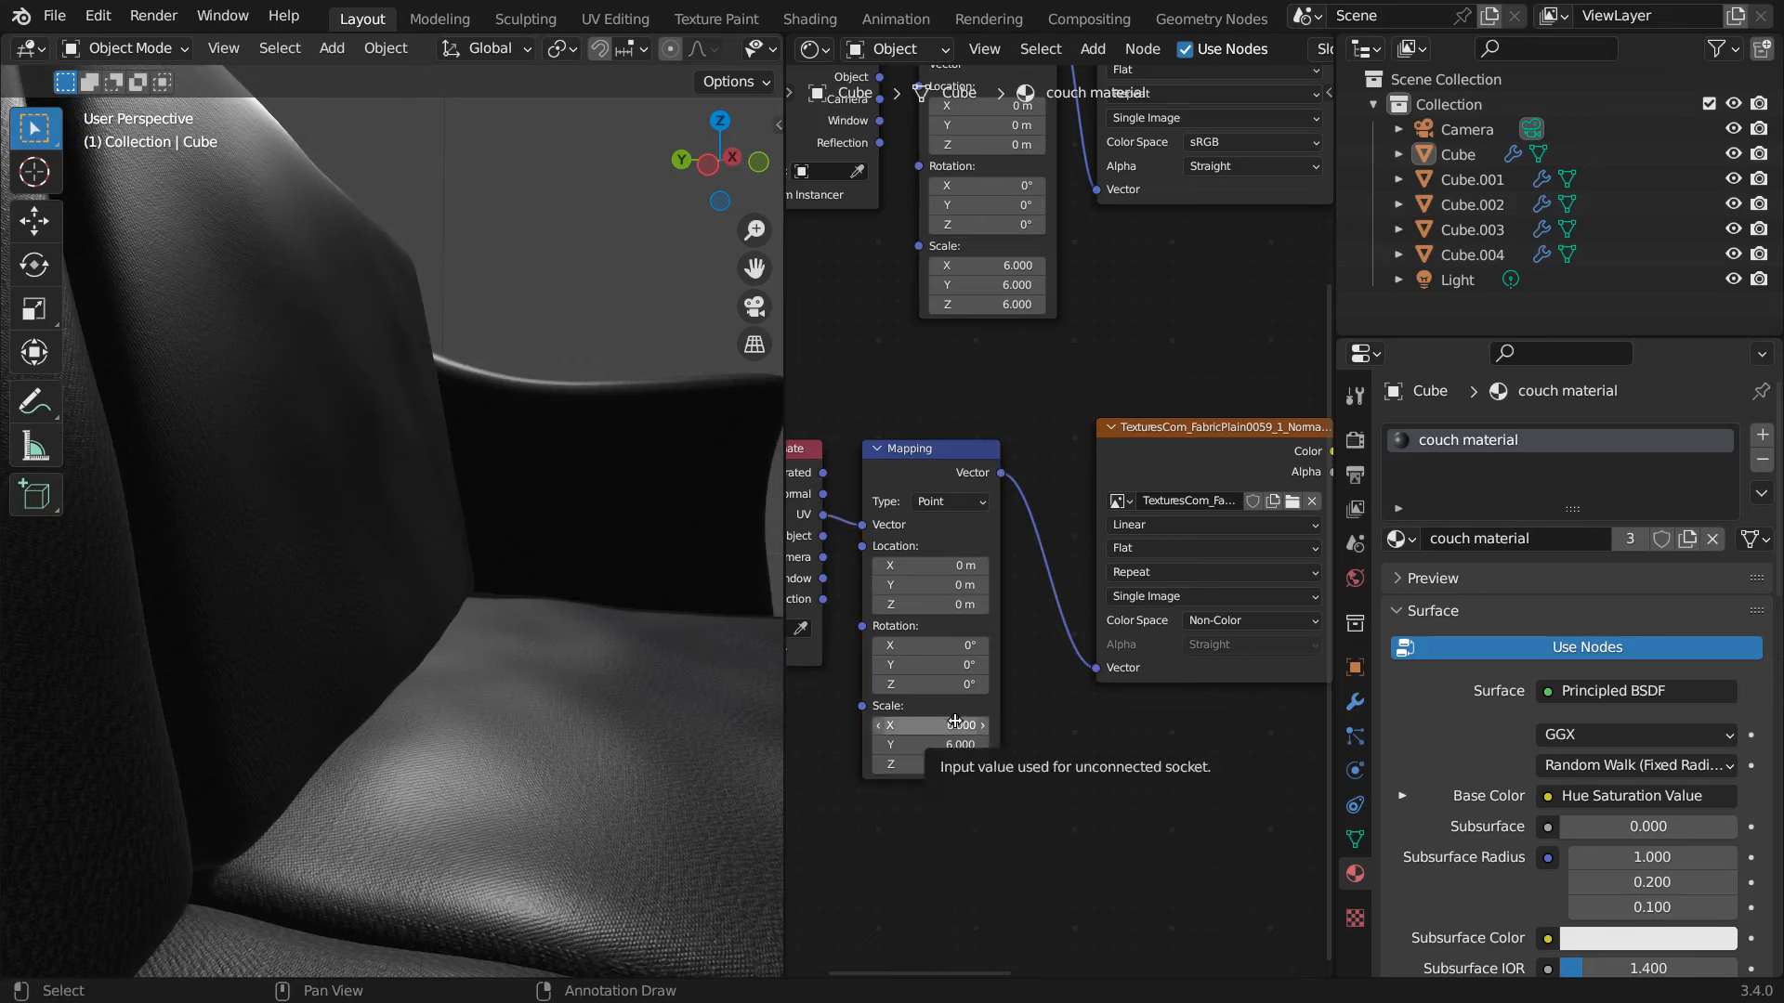
# - Set the fabric normal map's Mapping scale to 15 on X, Y and Z
pyautogui.click(954, 721)
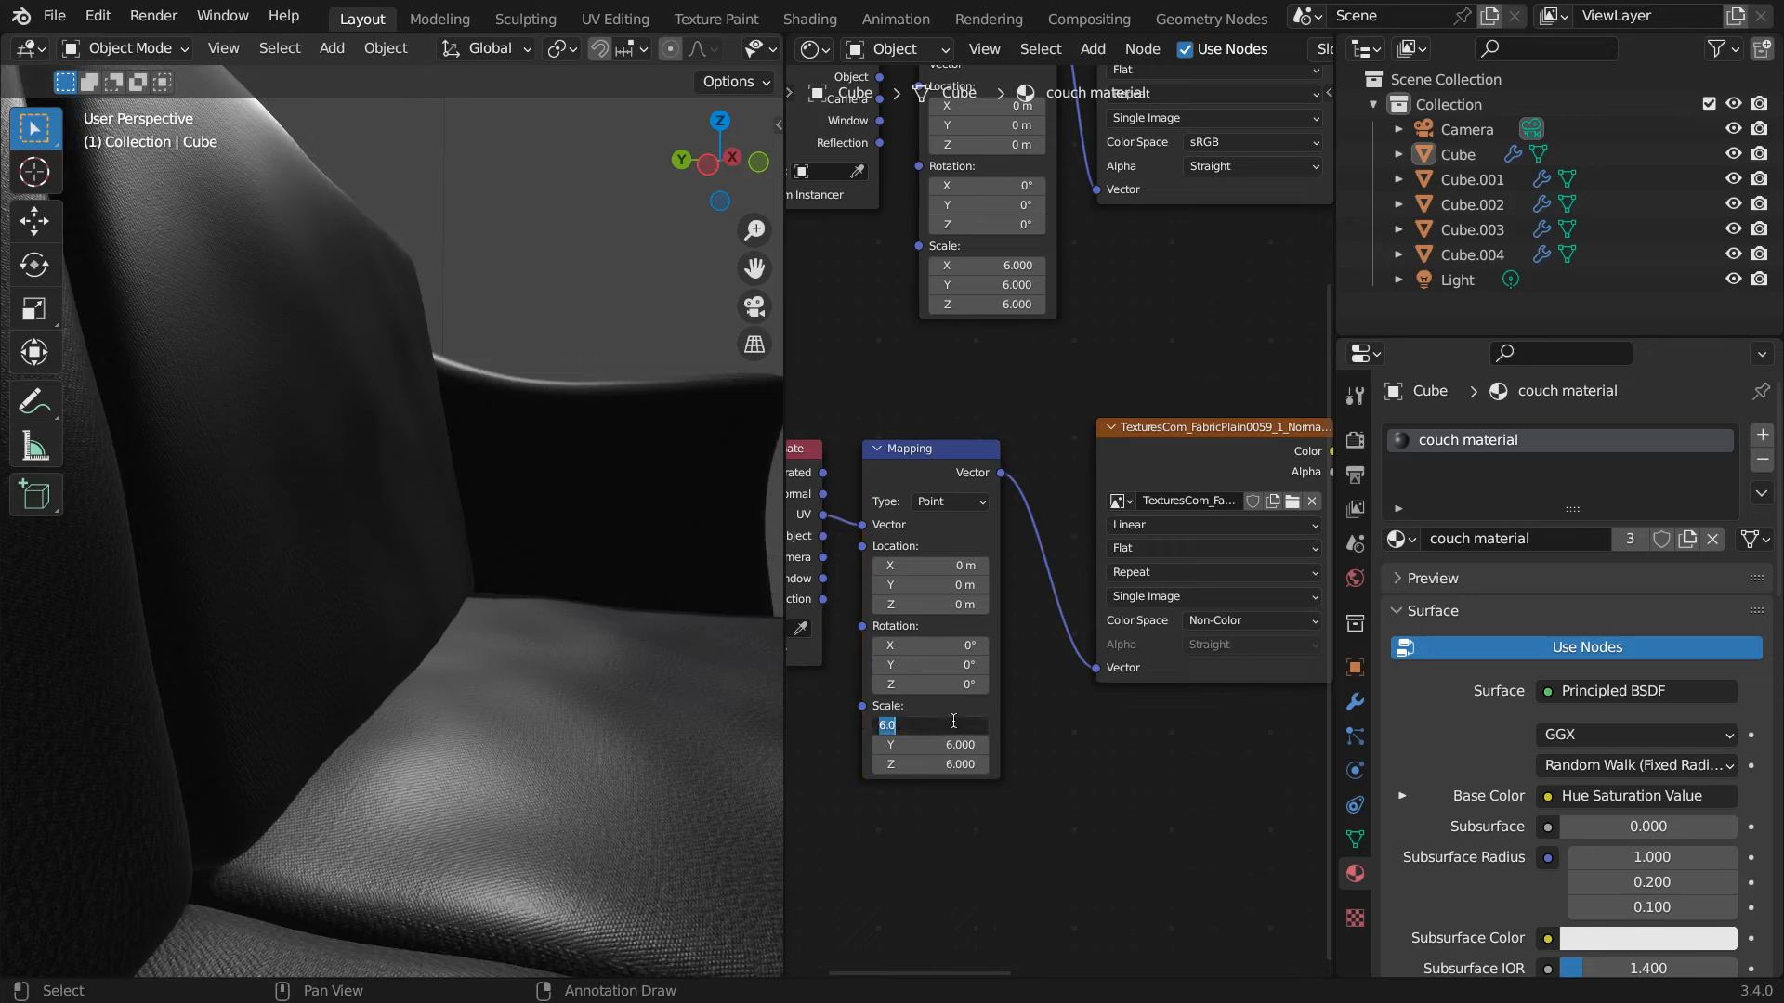
pyautogui.write('15')
pyautogui.press('Return')
pyautogui.click(963, 743)
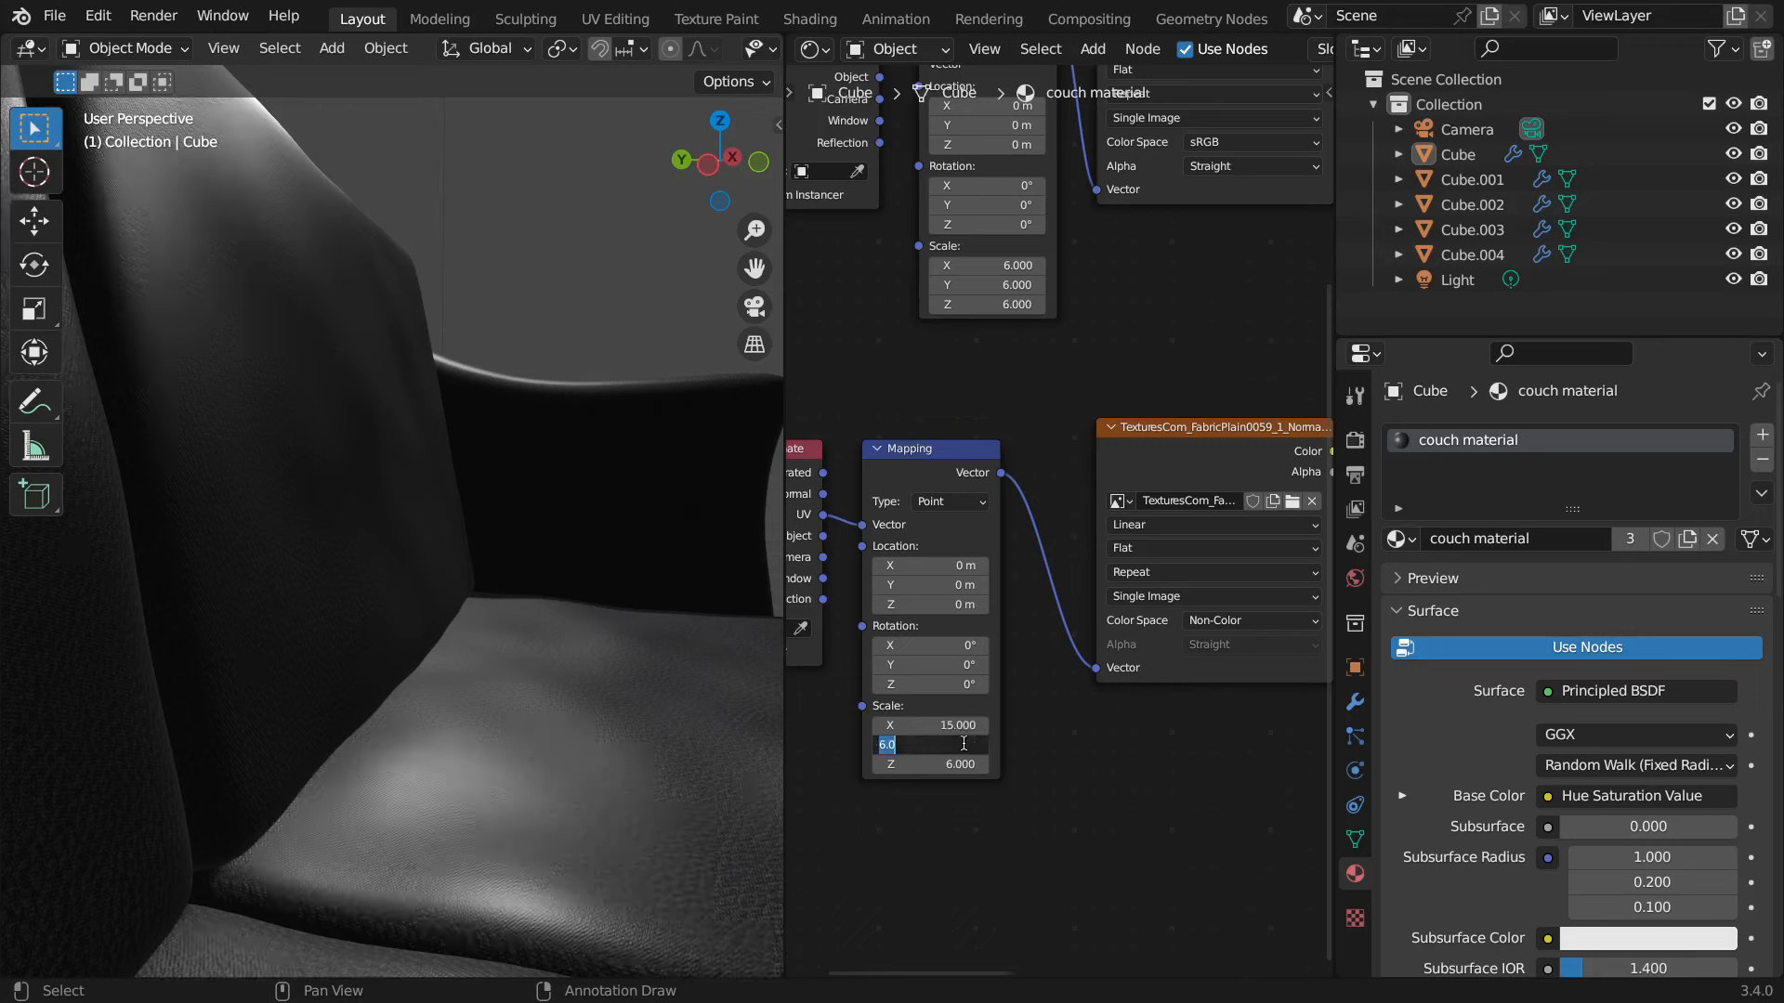
pyautogui.write('15')
pyautogui.press('Return')
pyautogui.click(958, 763)
pyautogui.write('15')
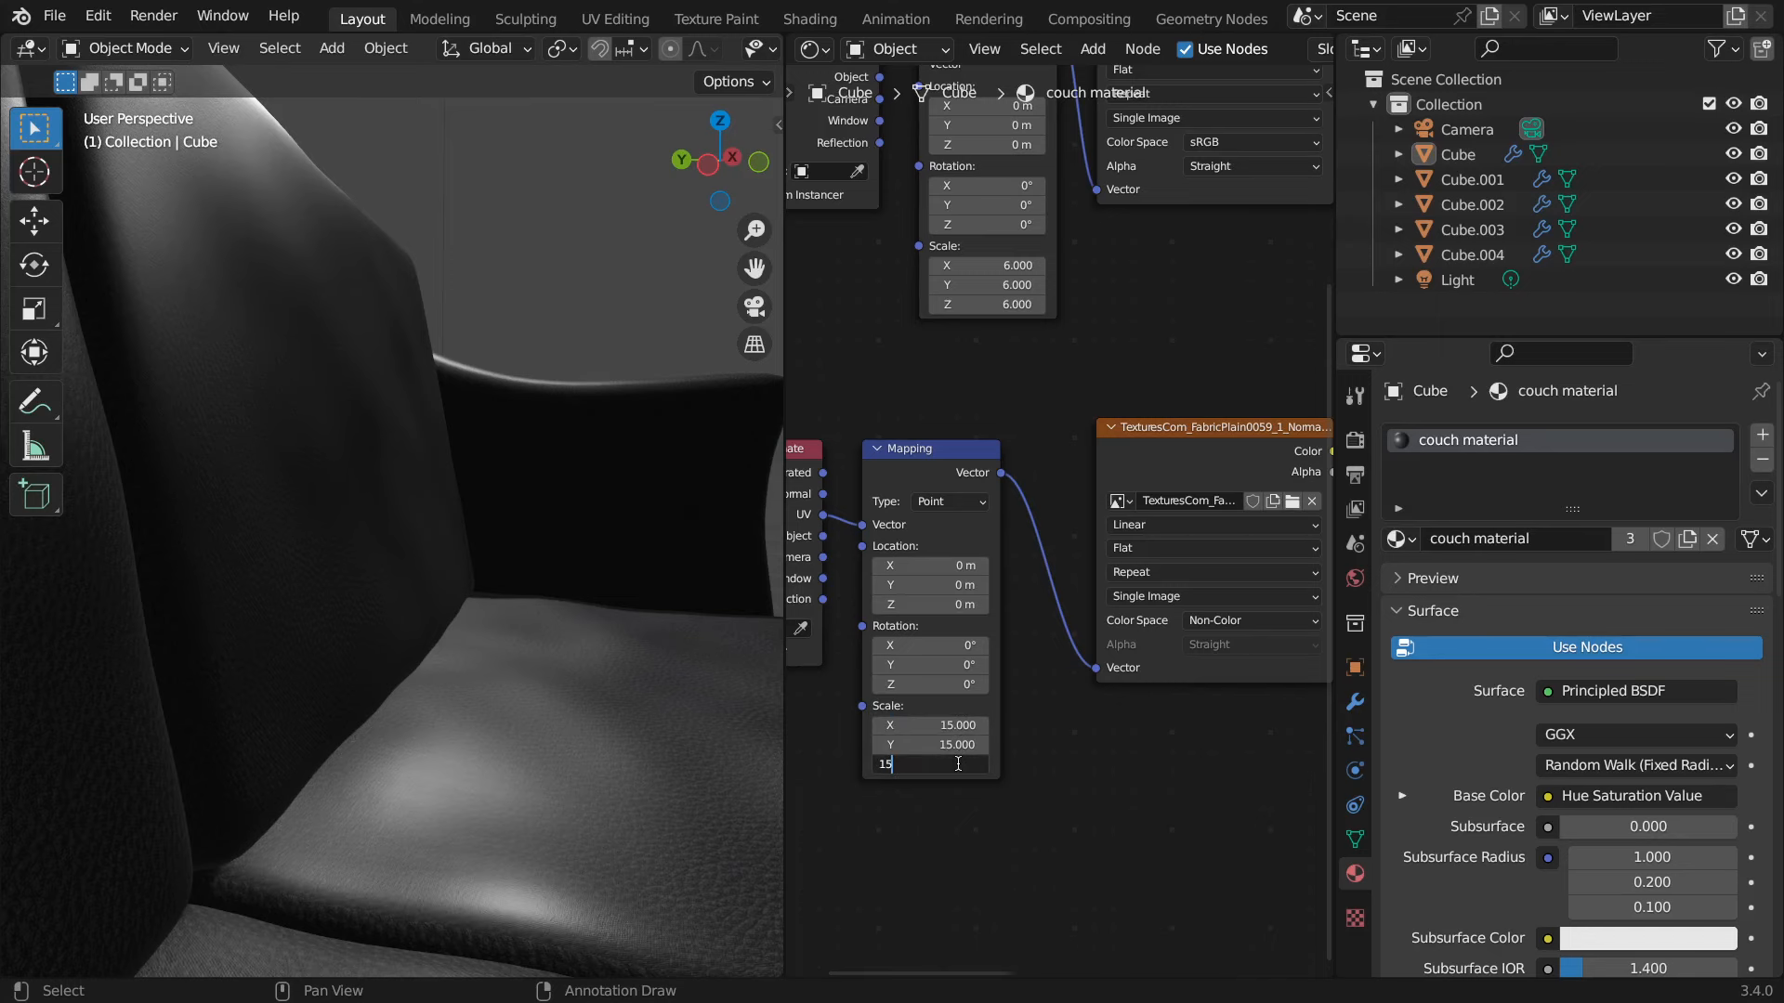
pyautogui.press('Return')
# - Inspect the seat cushion's relief up close and disconnect the duplicated Mapping node from the fabric normal texture
pyautogui.scroll(5, 464, 739)
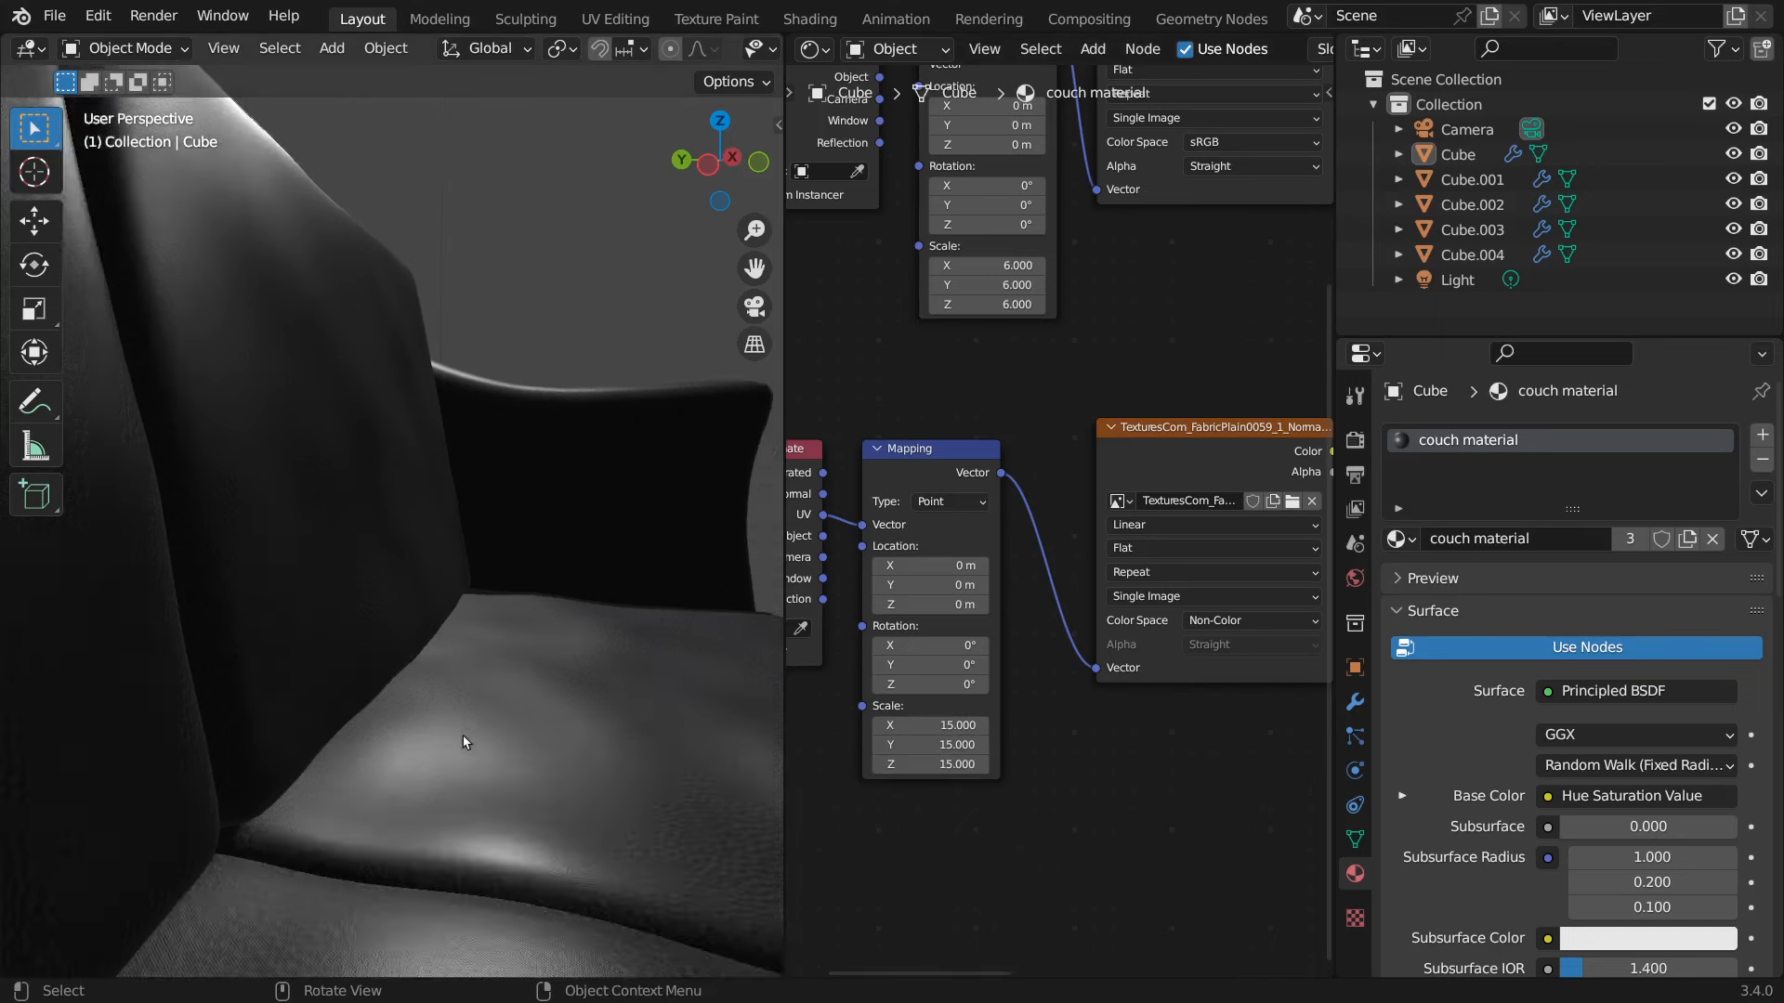
pyautogui.moveTo(592, 810); pyautogui.dragTo(630, 850, button='middle')
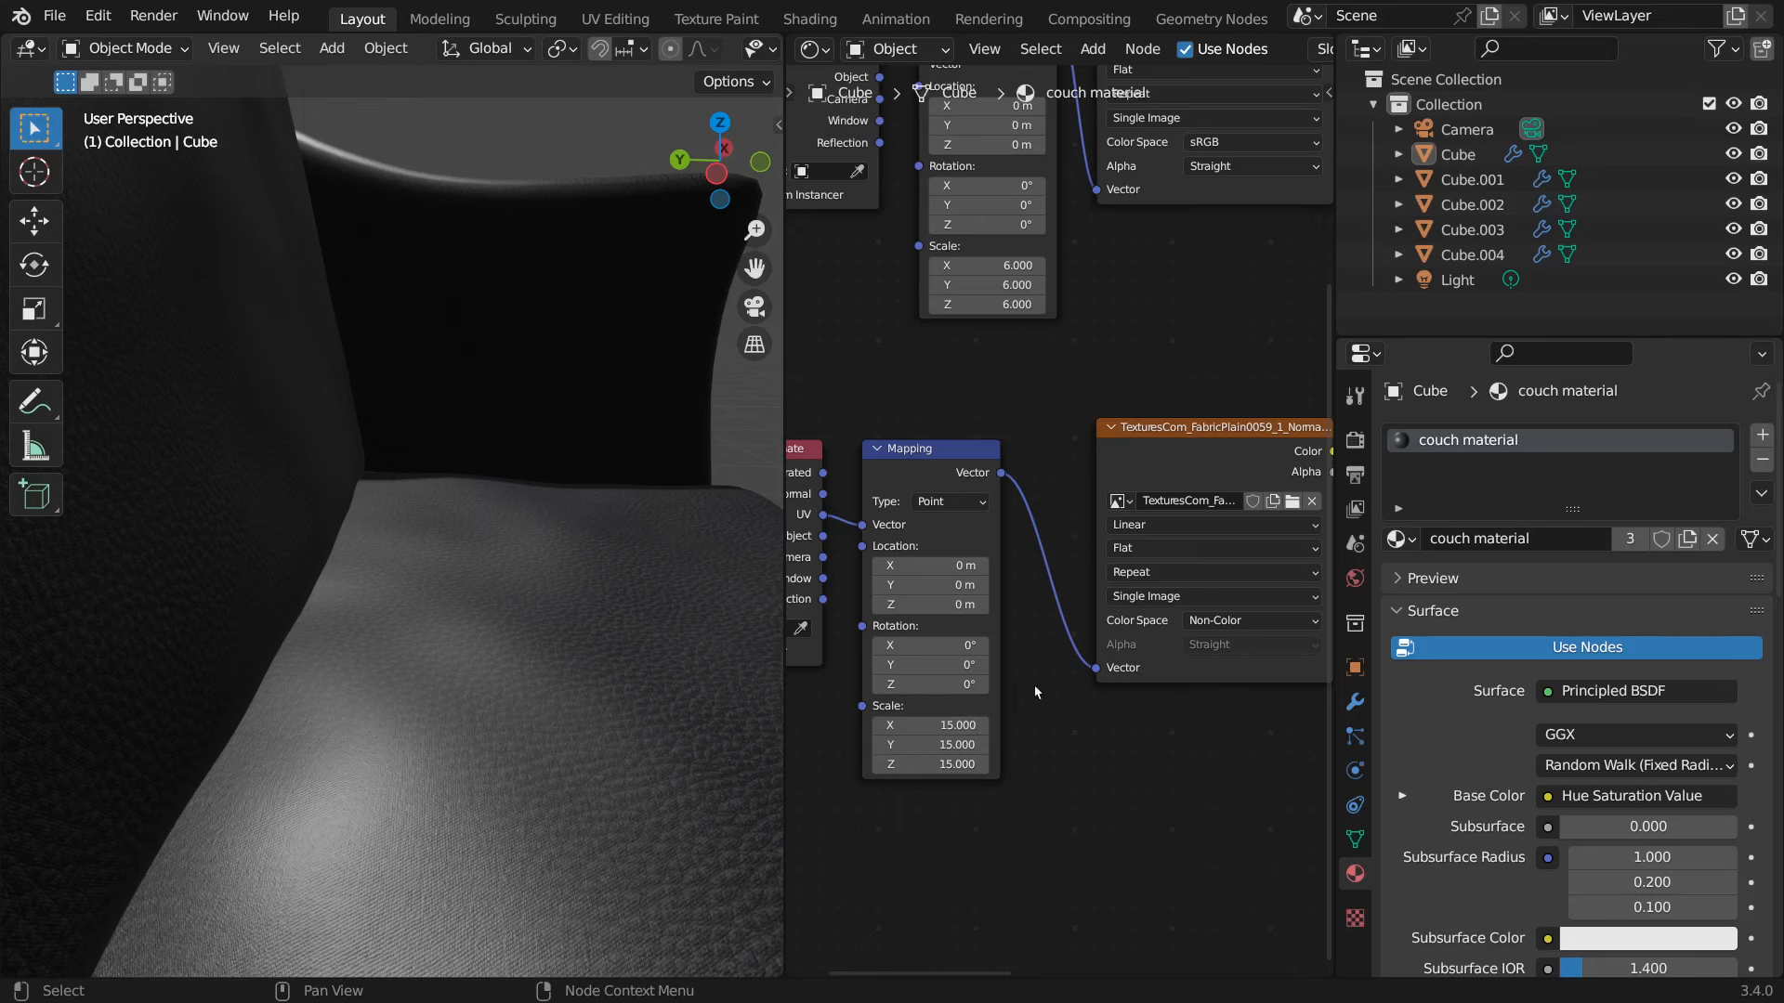
pyautogui.moveTo(1096, 667); pyautogui.dragTo(1078, 682)
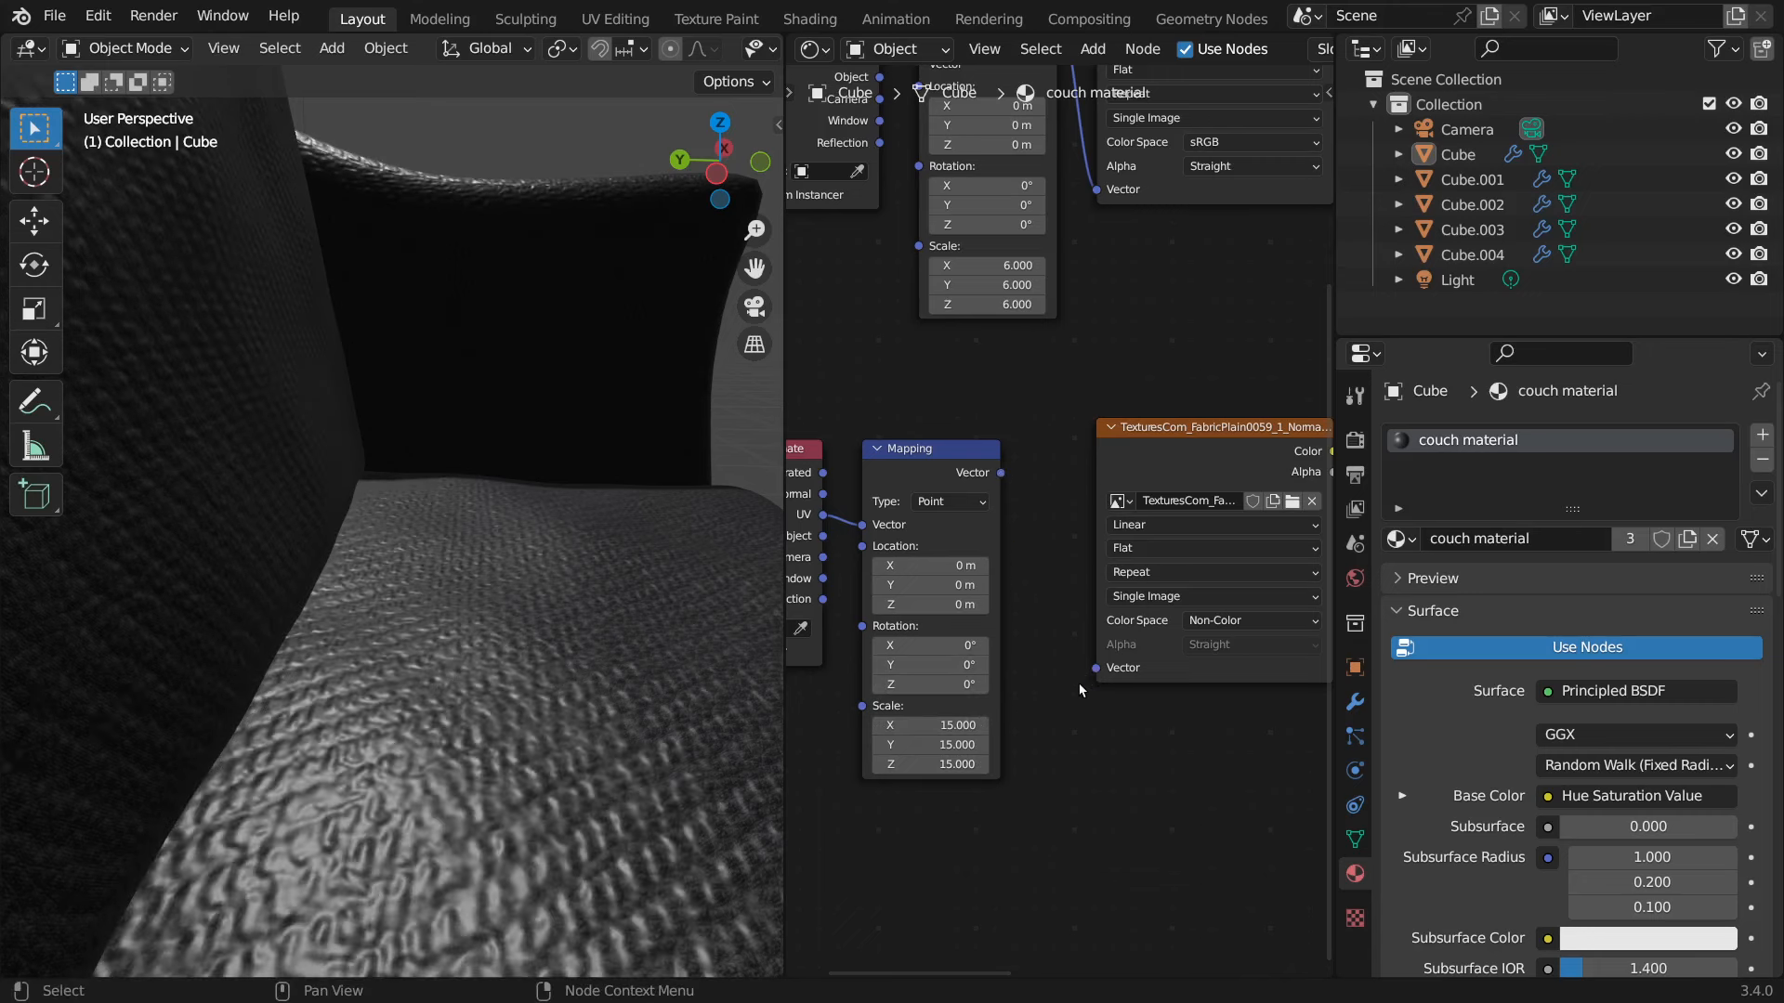